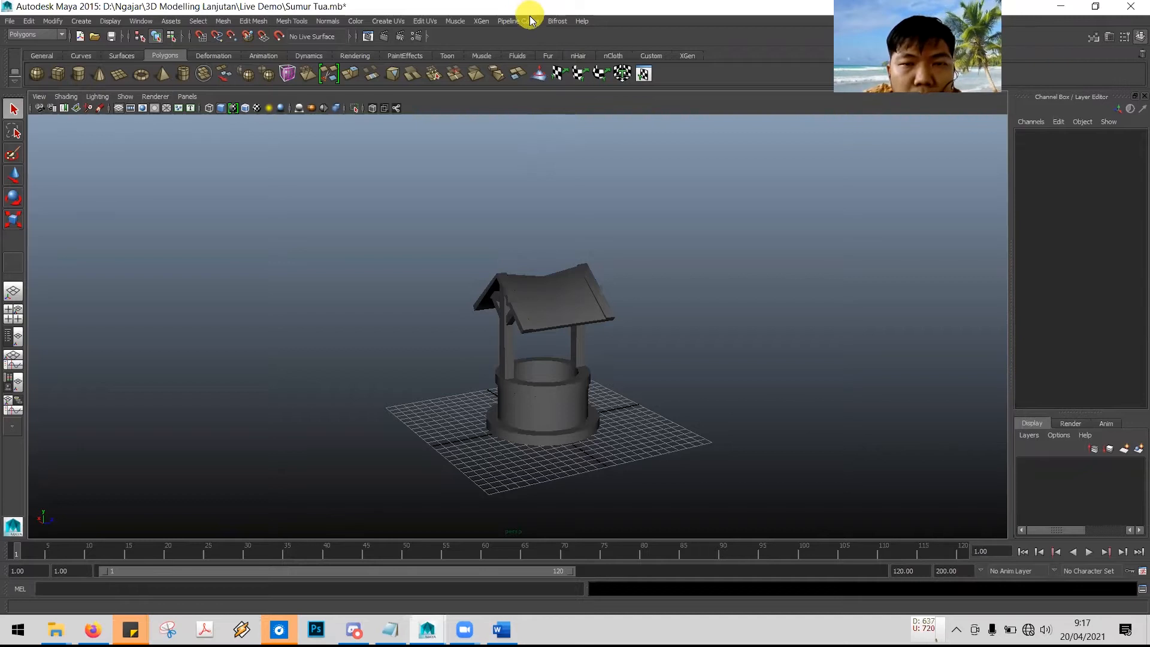
# - Create a polygon cylinder standing on the grid beside the well, about 0.69 in radius and 9.46 high
pyautogui.moveTo(629, 344)
pyautogui.keyDown('alt'); pyautogui.mouseDown()
pyautogui.moveTo(665, 318)
pyautogui.moveTo(677, 332)
pyautogui.moveTo(711, 324)
pyautogui.moveTo(637, 336)
pyautogui.mouseUp(); pyautogui.keyUp('alt')
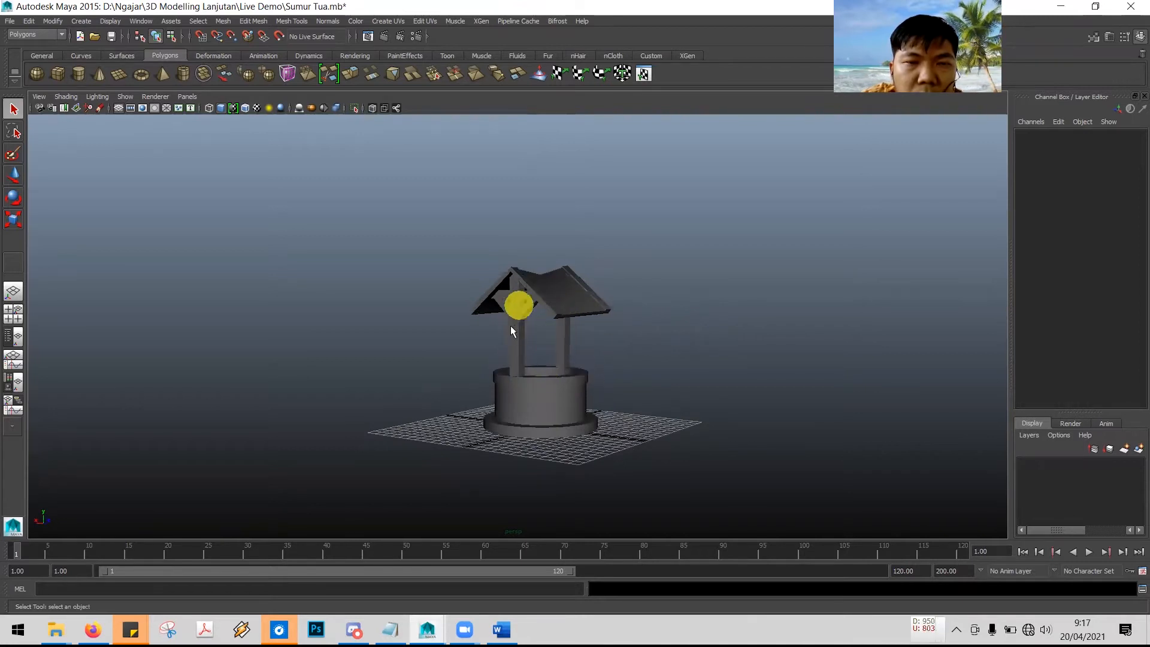
pyautogui.scroll(3, 528, 332)
pyautogui.keyDown('alt'); pyautogui.moveTo(528, 332); pyautogui.dragTo(642, 372); pyautogui.keyUp('alt')
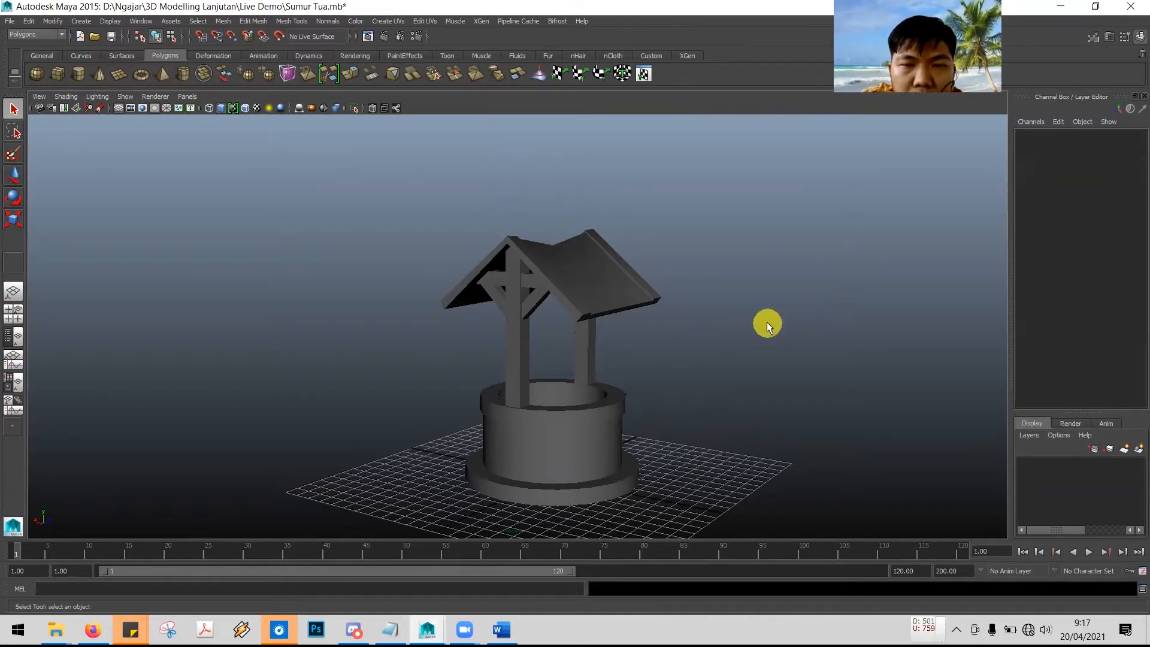
pyautogui.moveTo(765, 321)
pyautogui.keyDown('alt'); pyautogui.mouseDown()
pyautogui.moveTo(749, 318)
pyautogui.moveTo(761, 333)
pyautogui.mouseUp(); pyautogui.keyUp('alt')
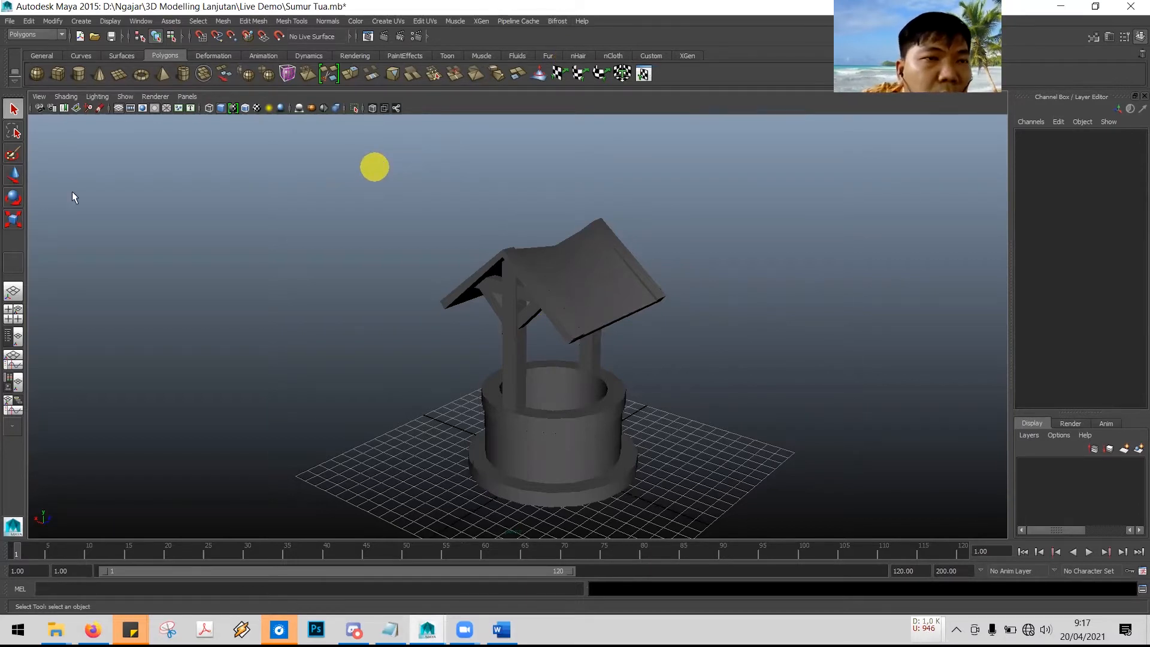
pyautogui.click(80, 75)
pyautogui.moveTo(688, 437); pyautogui.dragTo(697, 441)
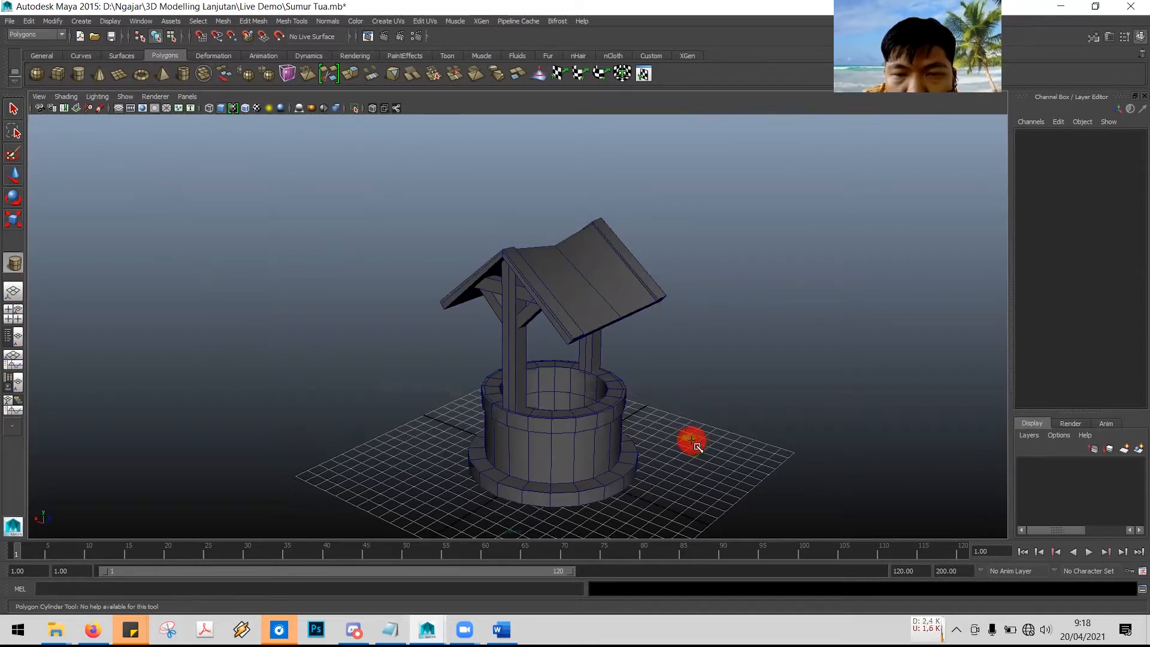
pyautogui.moveTo(694, 443); pyautogui.dragTo(695, 409)
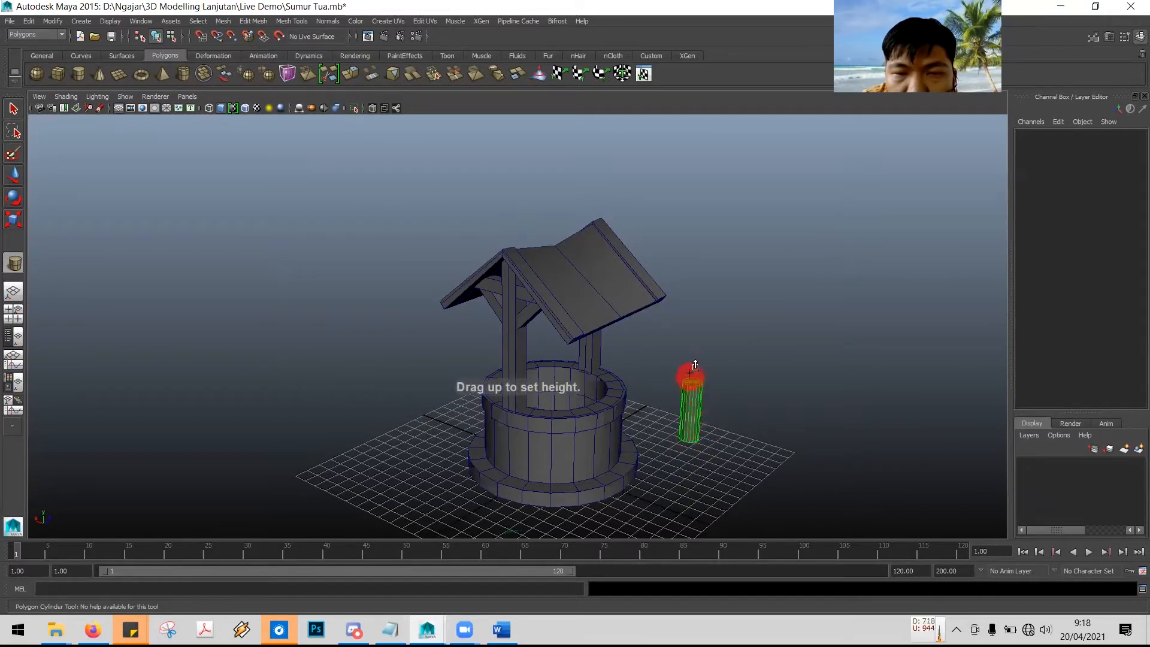
pyautogui.moveTo(698, 318); pyautogui.dragTo(700, 311)
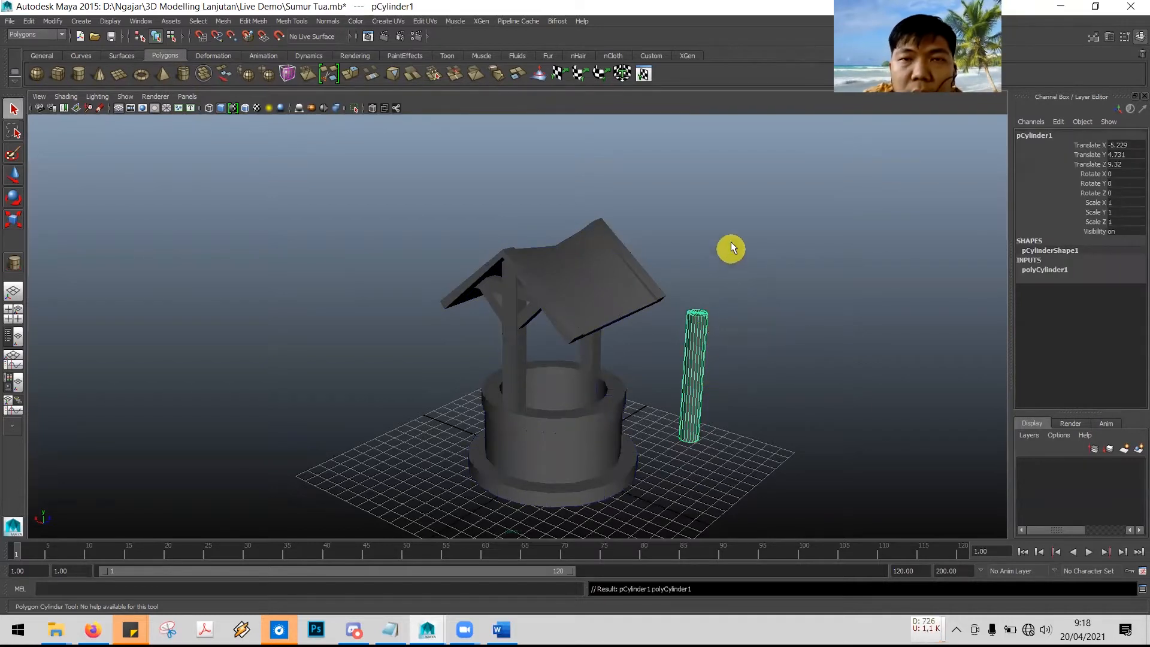
# - Switch to the Tutorial 1 - Sumur.docx document in Word and read instruction 38 on rotating and placing the cylinder
pyautogui.hotkey('alt', 'Tab')
pyautogui.hotkey('alt', 'Tab')
pyautogui.hotkey('alt', 'Tab')
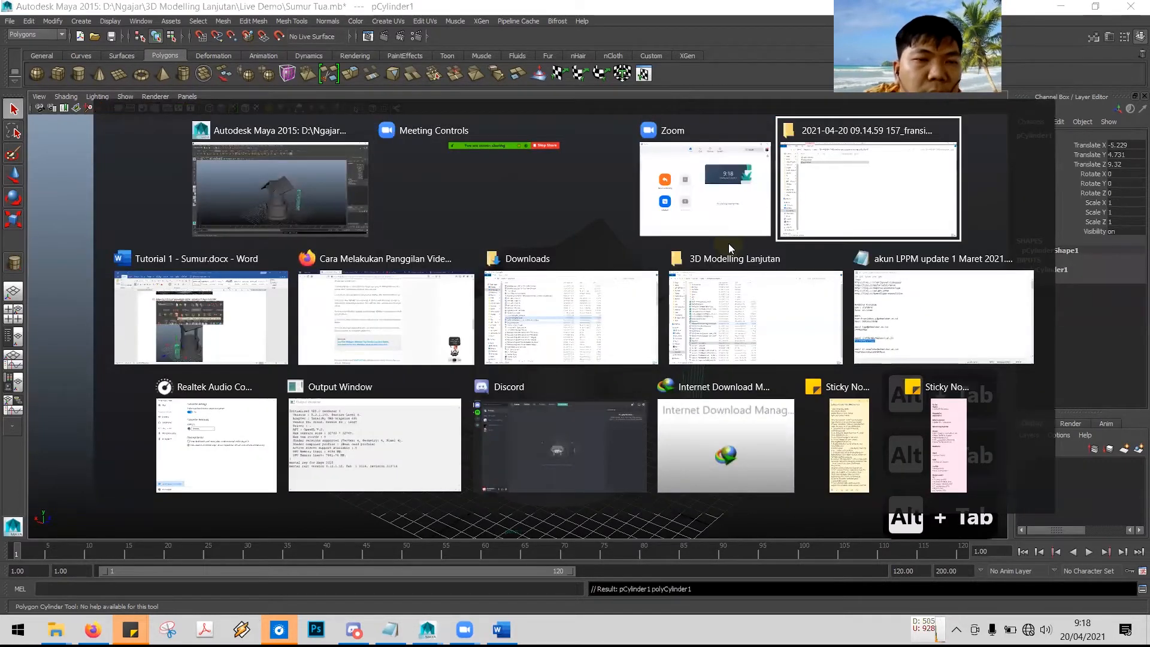
pyautogui.hotkey('alt', 'Tab')
pyautogui.hotkey('alt', 'Tab')
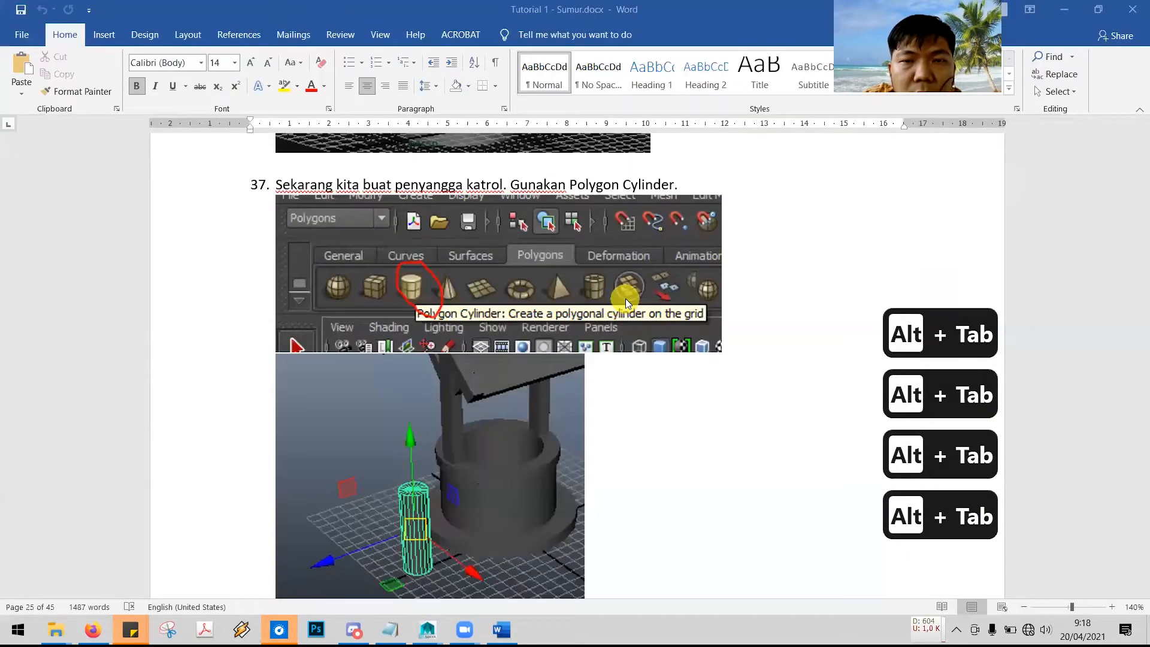
pyautogui.hotkey('alt', 'Tab')
pyautogui.hotkey('alt', 'Down')
pyautogui.hotkey('alt', 'Left')
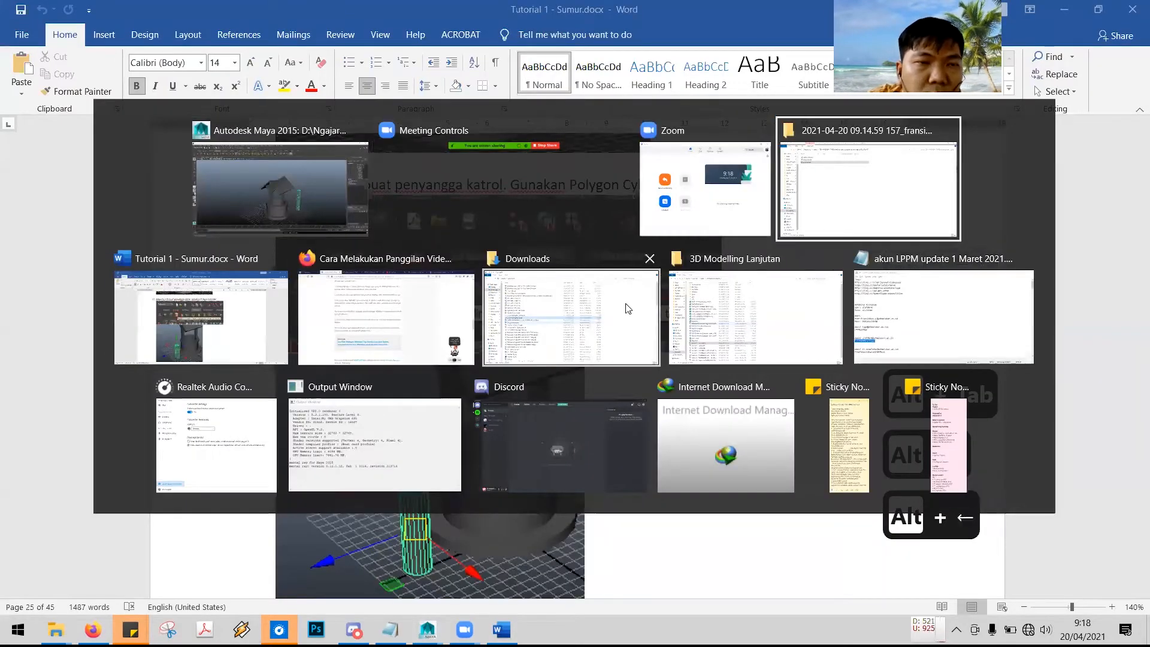
pyautogui.hotkey('alt', 'Right')
pyautogui.scroll(-6, 592, 417)
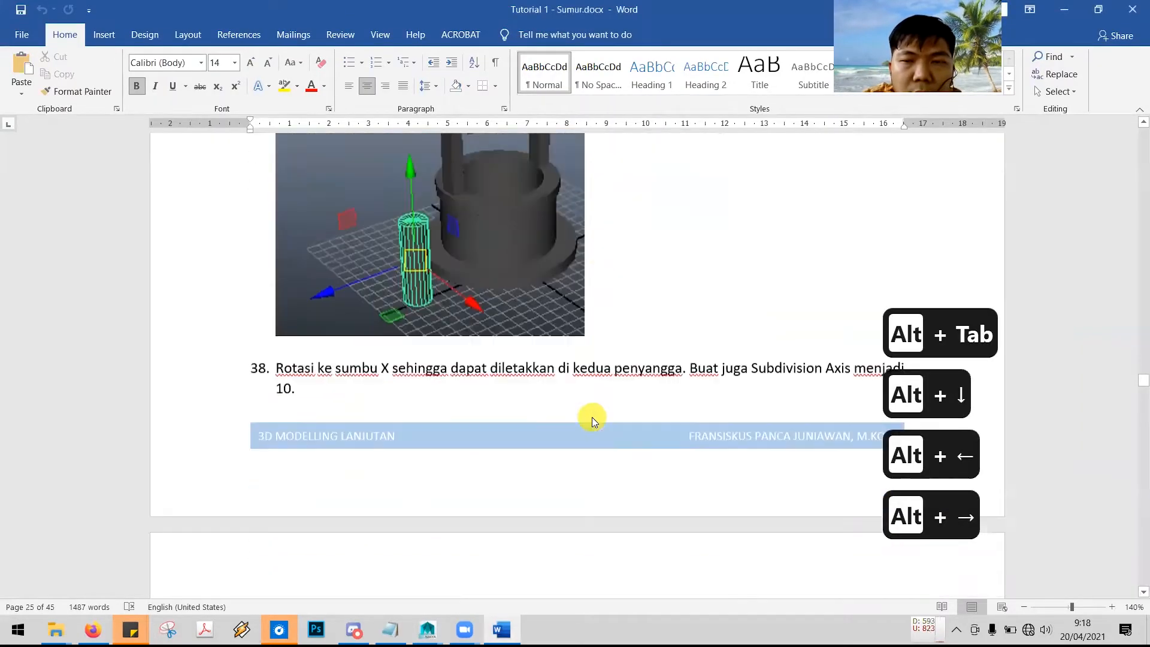
pyautogui.scroll(-1, 591, 416)
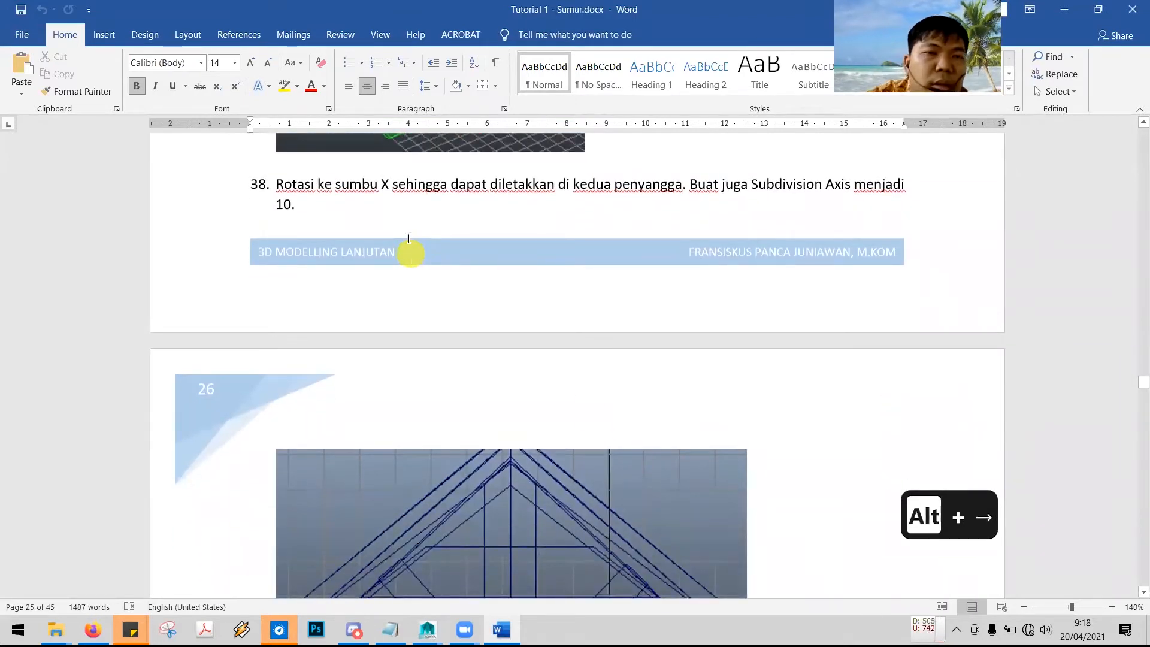
pyautogui.moveTo(392, 185); pyautogui.dragTo(555, 185)
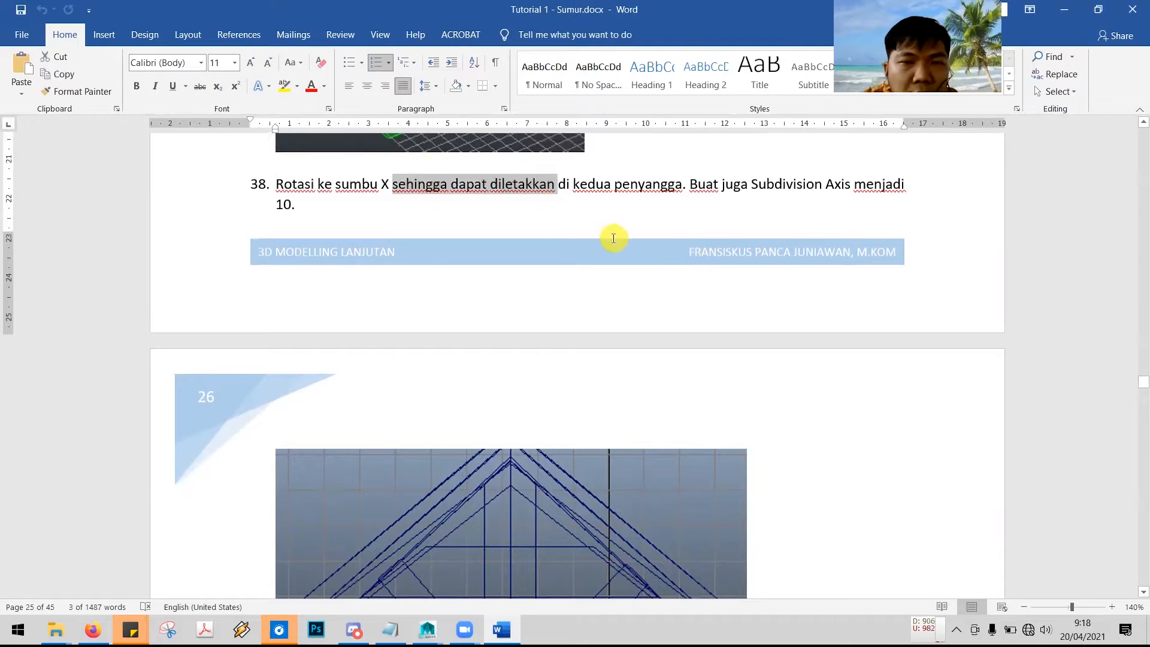
# - Switch back to Maya and rotate the cylinder to exactly 90 degrees around the X axis
pyautogui.hotkey('alt', 'Tab')
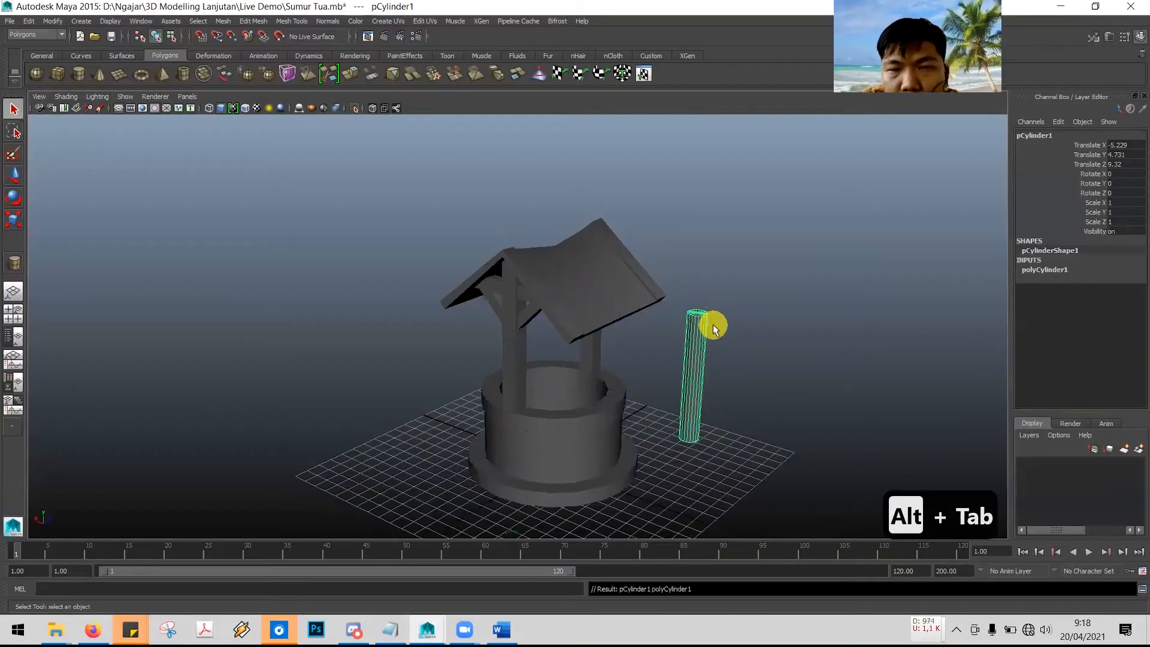
pyautogui.click(13, 199)
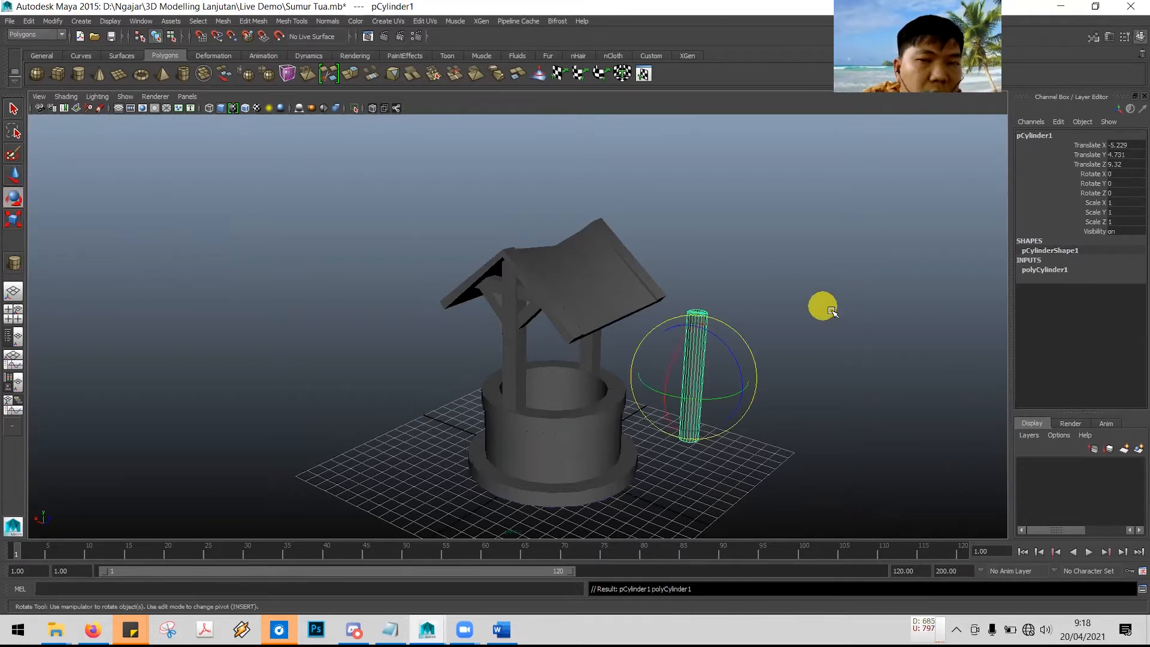
pyautogui.keyDown('alt'); pyautogui.moveTo(880, 347); pyautogui.dragTo(820, 344); pyautogui.keyUp('alt')
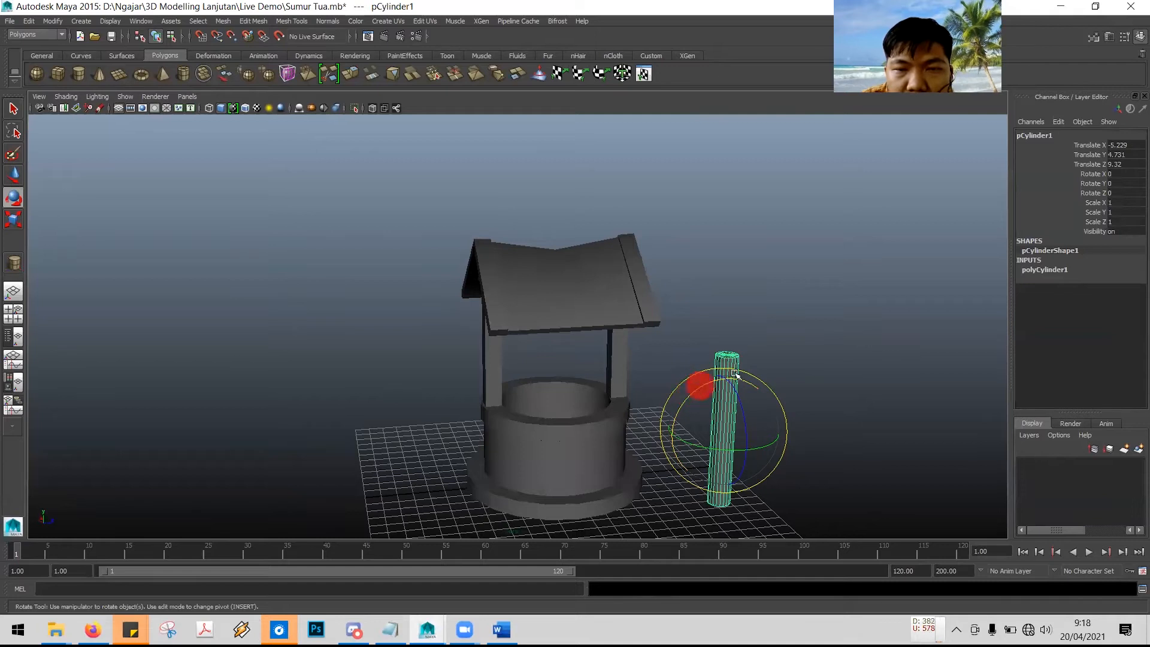
pyautogui.moveTo(752, 372); pyautogui.dragTo(784, 388)
pyautogui.hotkey('ctrl', 'z')
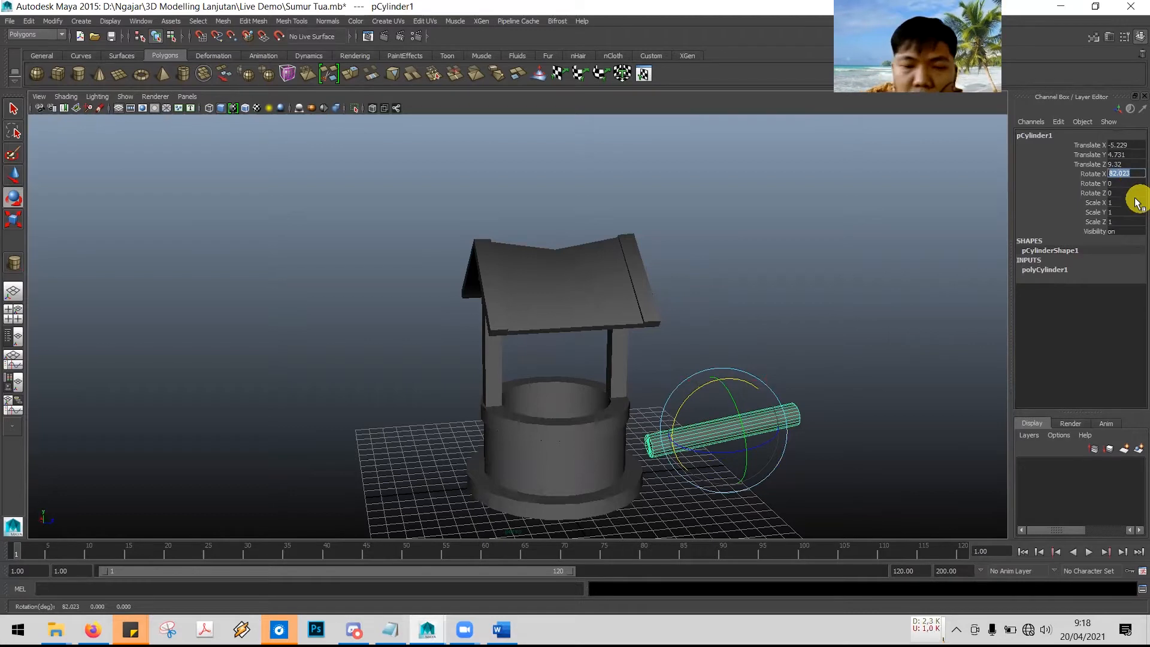
pyautogui.write('90')
pyautogui.press('Return')
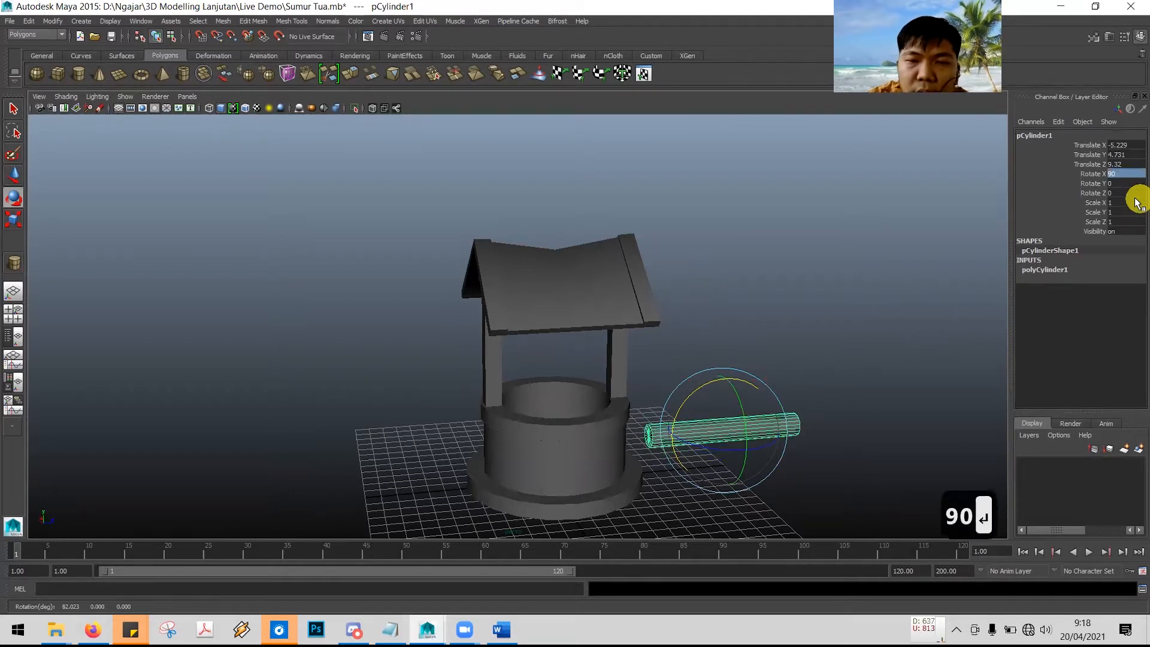
# - Check the Subdivision Axis instruction in the Word tutorial and return to Maya
pyautogui.hotkey('alt', 'Tab')
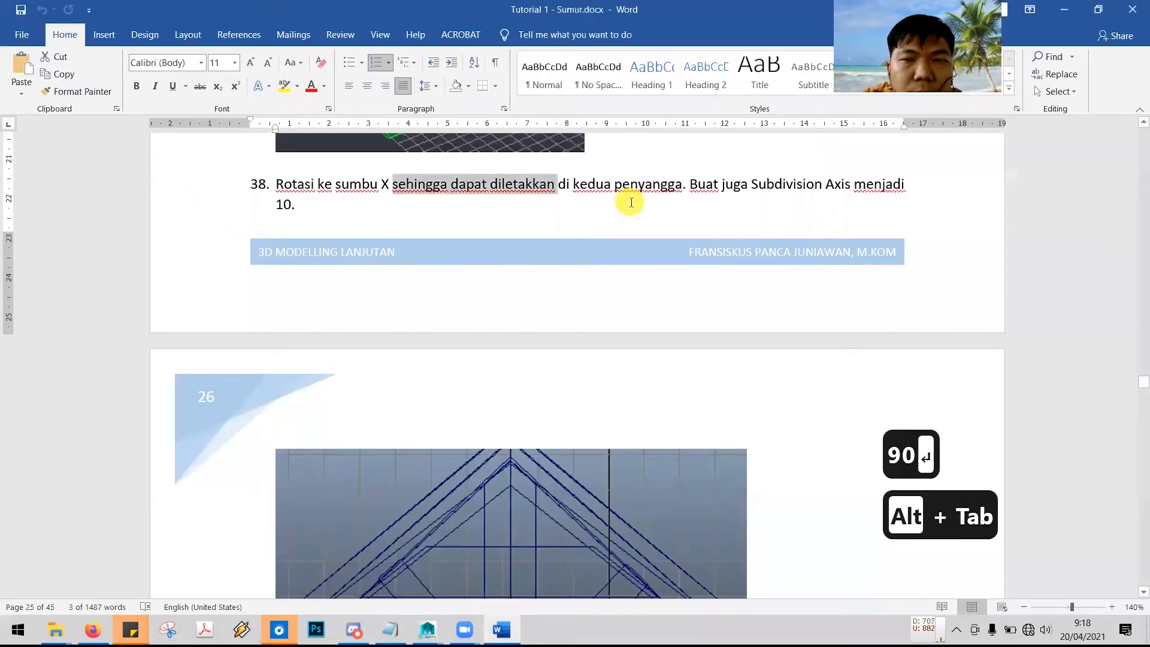
pyautogui.moveTo(690, 184); pyautogui.dragTo(906, 184)
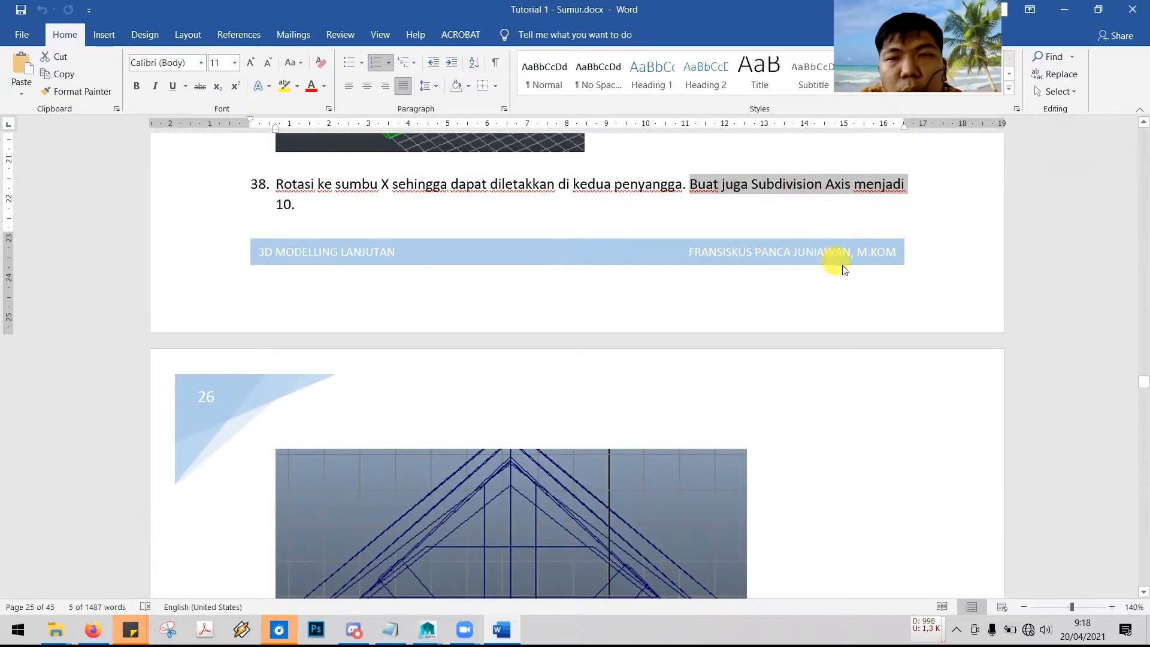
pyautogui.hotkey('alt', 'Tab')
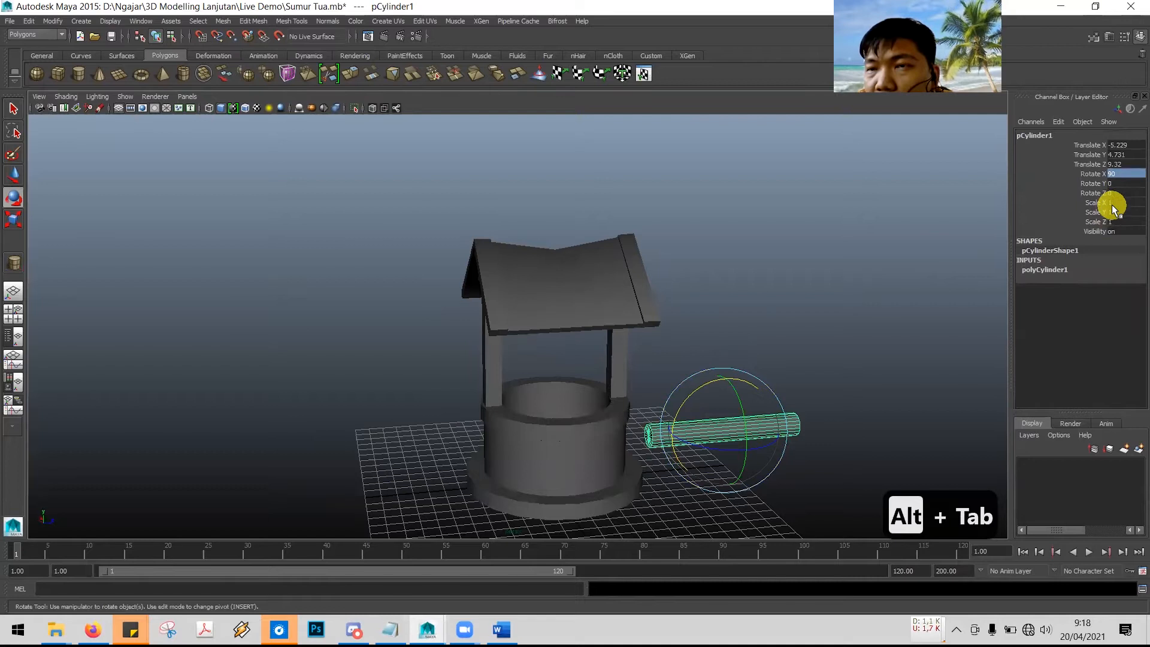
# - Set the cylinder's Subdivisions Axis to 10 in its polyCylinder1 construction inputs
pyautogui.click(1052, 270)
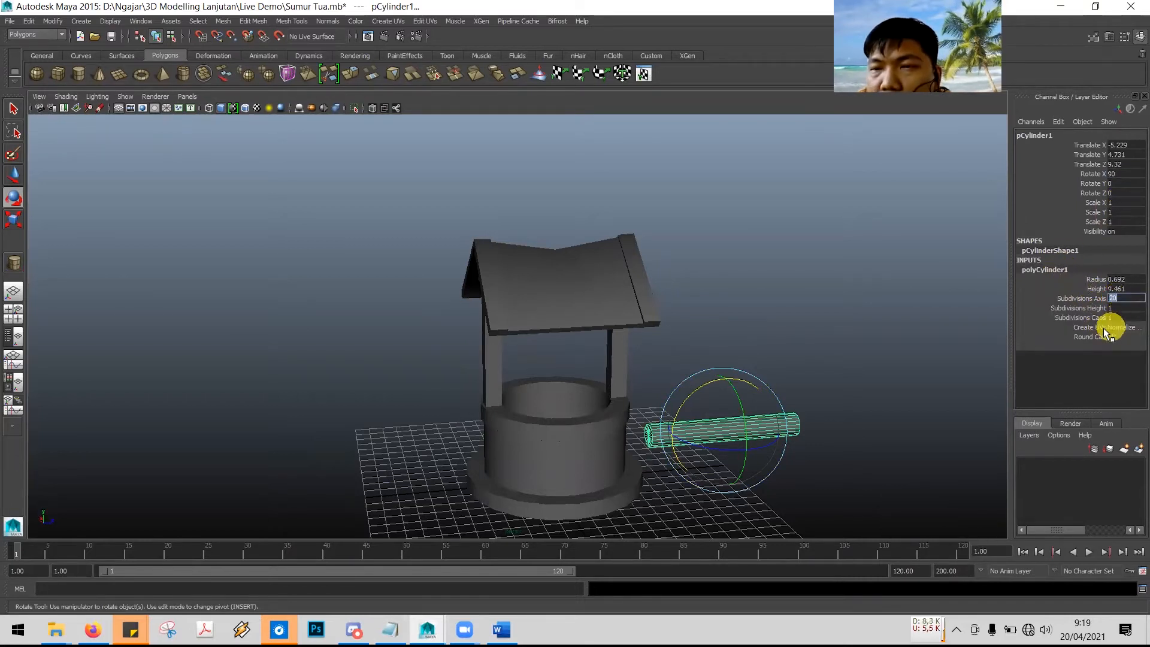
pyautogui.hotkey('alt', 'Tab')
pyautogui.hotkey('alt', 'Tab')
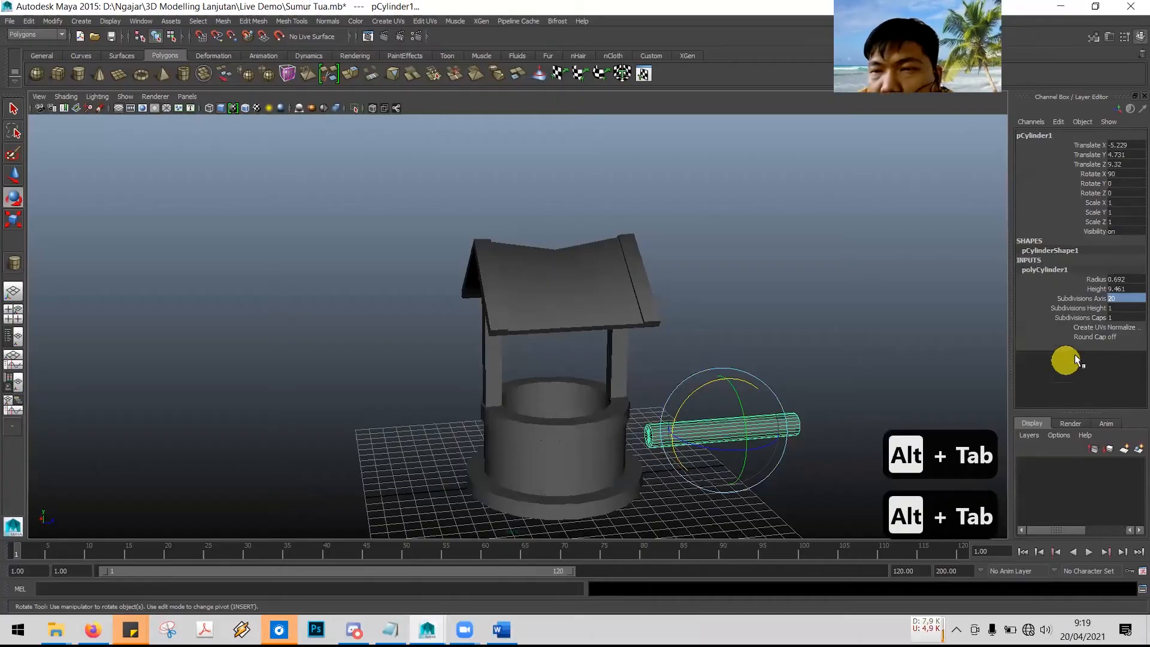
pyautogui.press('1')
pyautogui.press('0')
pyautogui.press('Return')
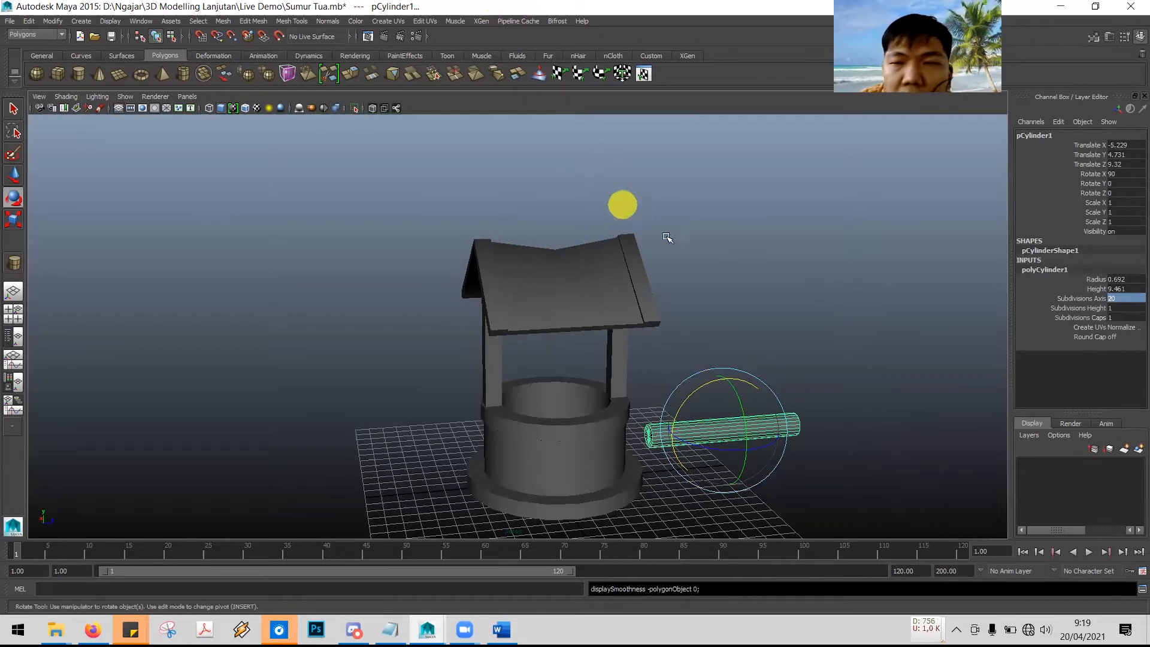
pyautogui.click(1128, 299)
pyautogui.press('BackSpace')
pyautogui.press('BackSpace')
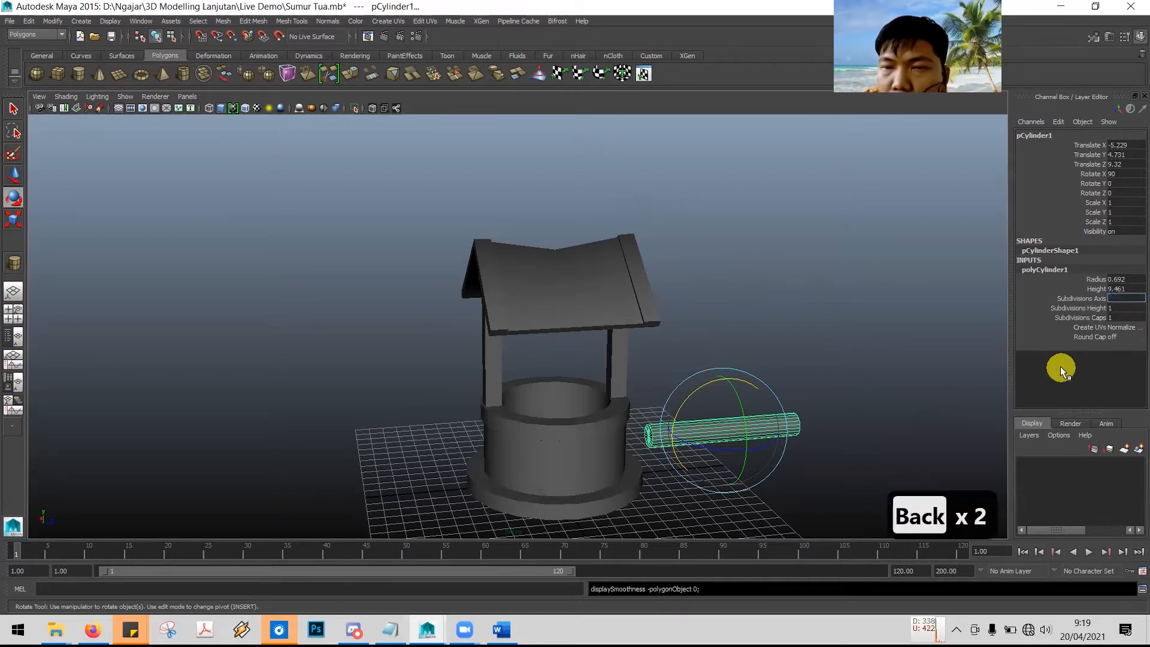
pyautogui.write('10')
pyautogui.press('Return')
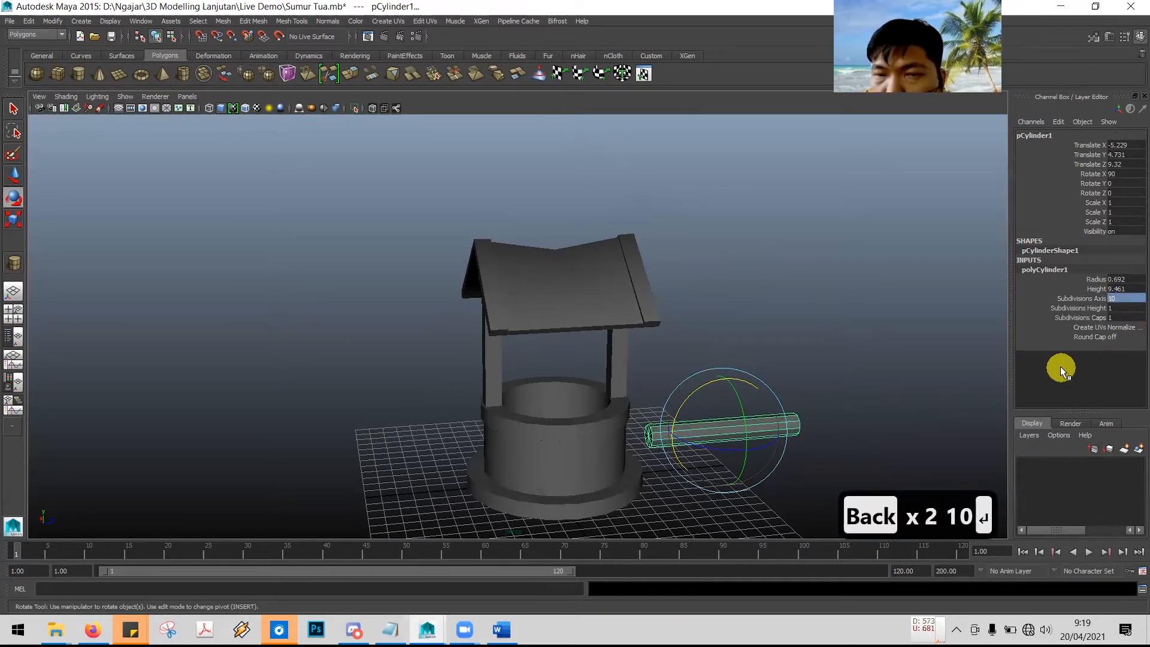
# - Switch to the Word tutorial and examine the reference pictures of the cylinder's placement below the roof braces
pyautogui.moveTo(746, 355)
pyautogui.keyDown('alt'); pyautogui.mouseDown()
pyautogui.moveTo(818, 342)
pyautogui.moveTo(754, 336)
pyautogui.mouseUp(); pyautogui.keyUp('alt')
pyautogui.hotkey('alt', 'Tab')
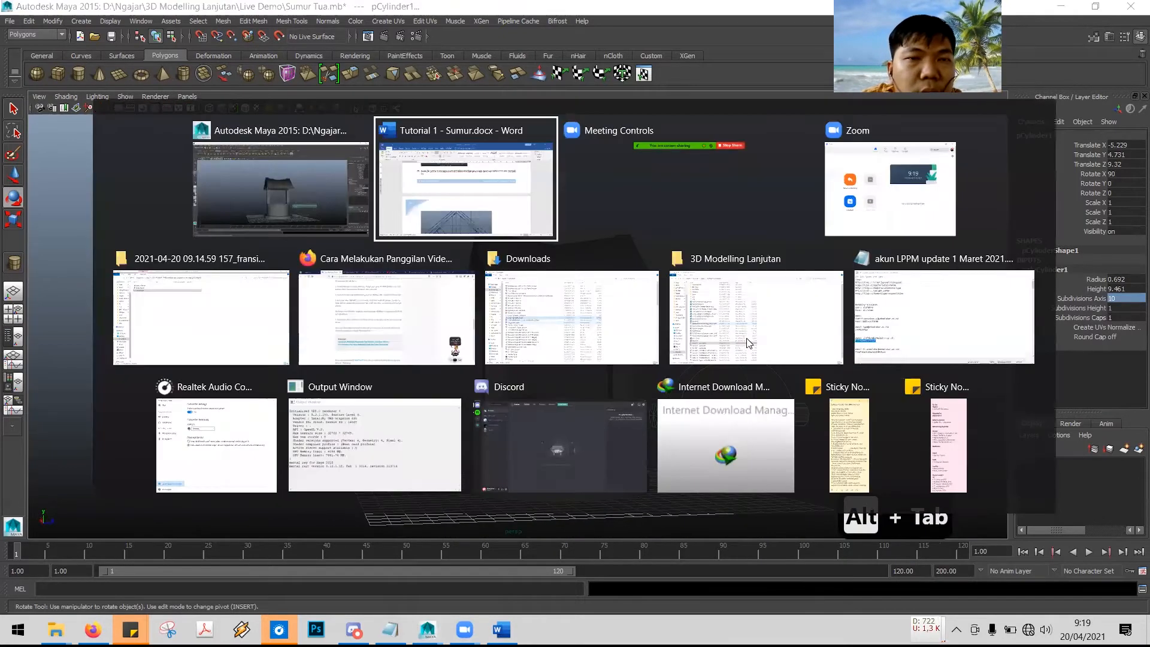
pyautogui.scroll(-6, 519, 252)
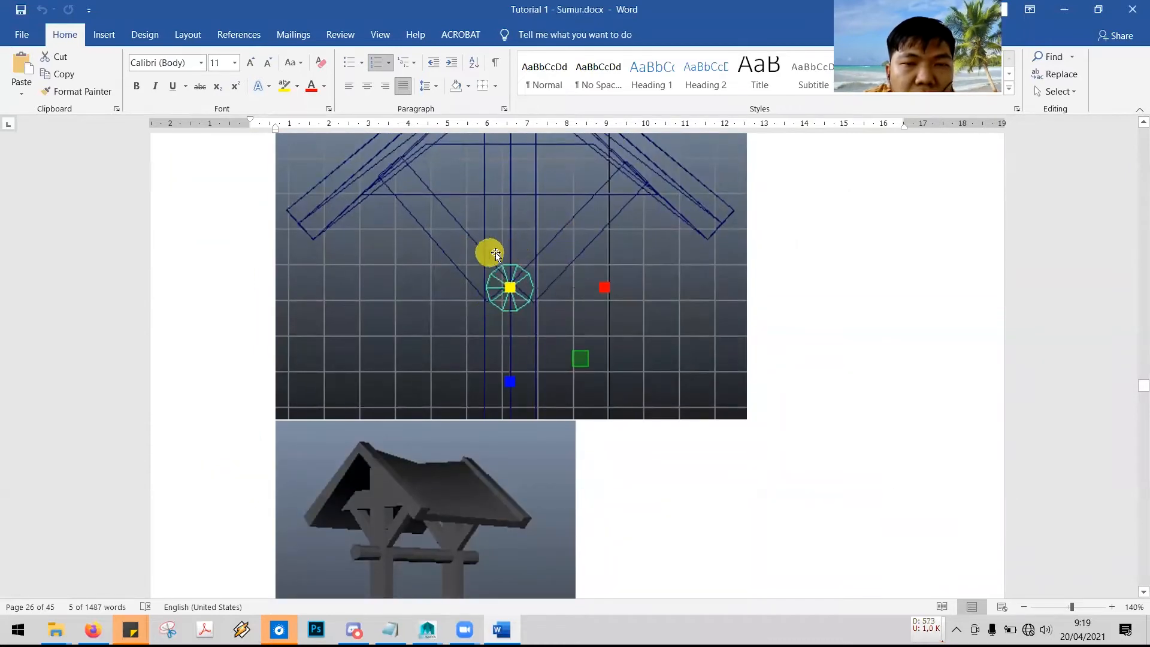
# - Return to Maya and move the horizontal cylinder along X to about 0.036, centring it on the post in the front view
pyautogui.hotkey('alt', 'Tab')
pyautogui.press('space')
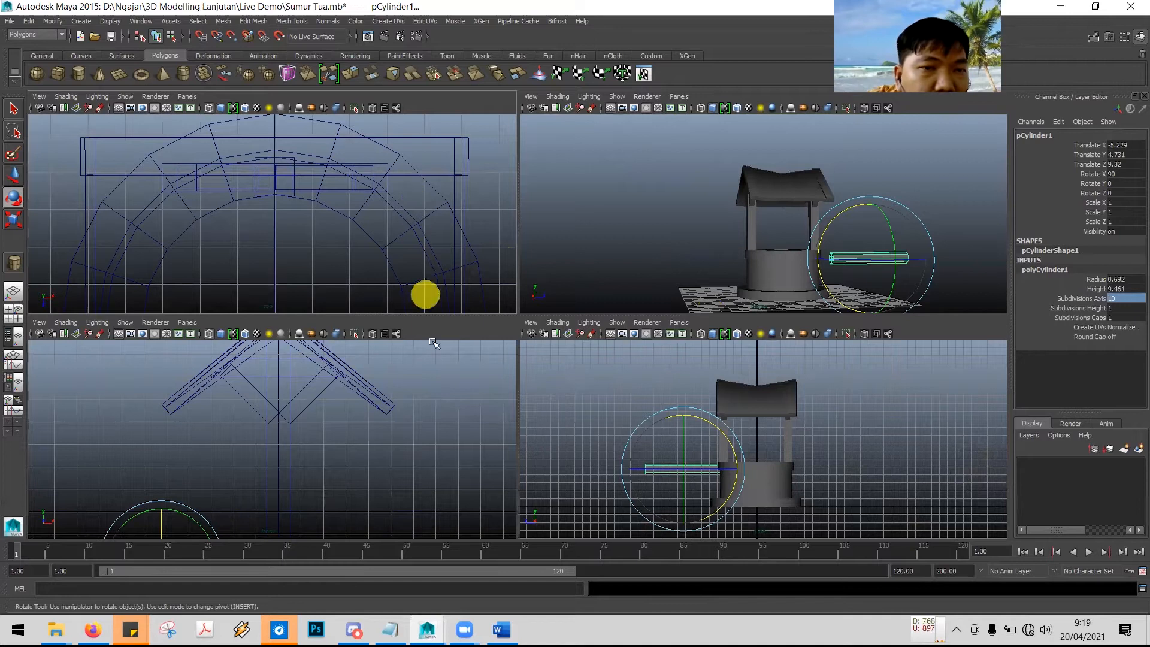
pyautogui.click(452, 376)
pyautogui.press('space')
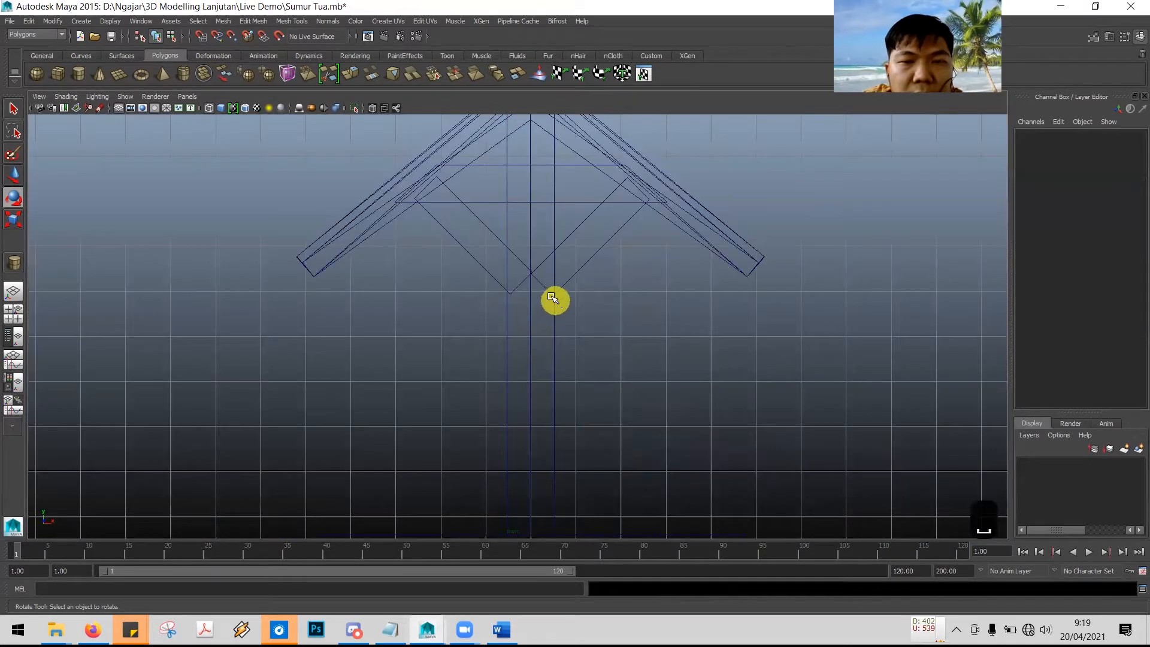
pyautogui.scroll(-4, 728, 322)
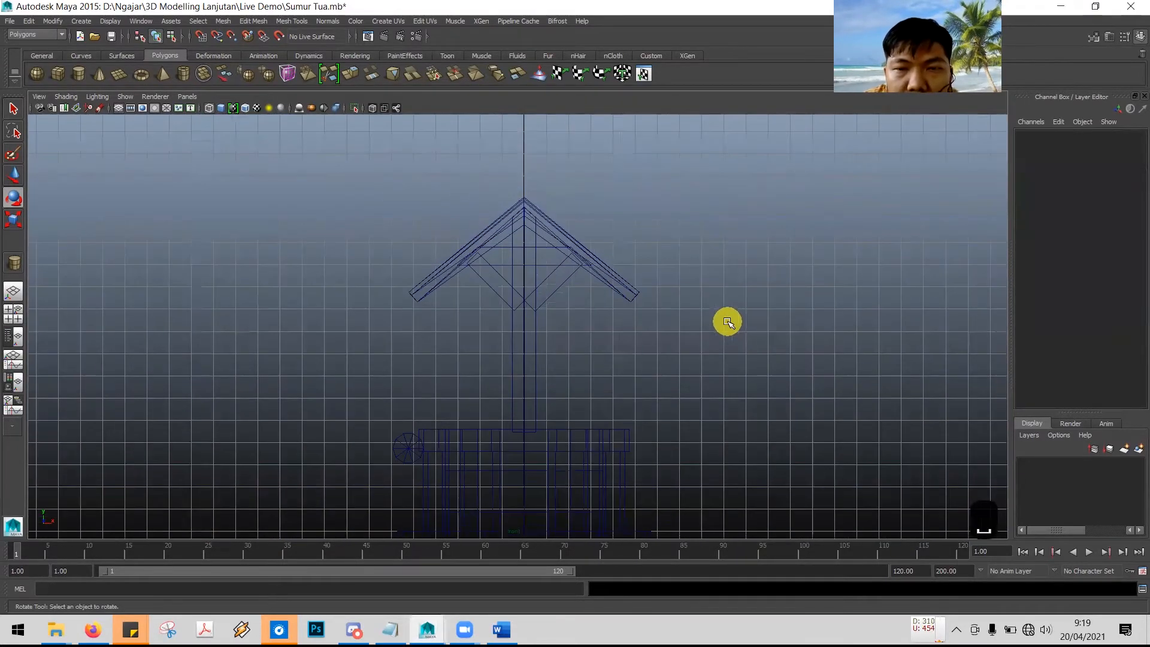
pyautogui.keyDown('alt'); pyautogui.moveTo(728, 321); pyautogui.dragTo(667, 155, button='middle'); pyautogui.keyUp('alt')
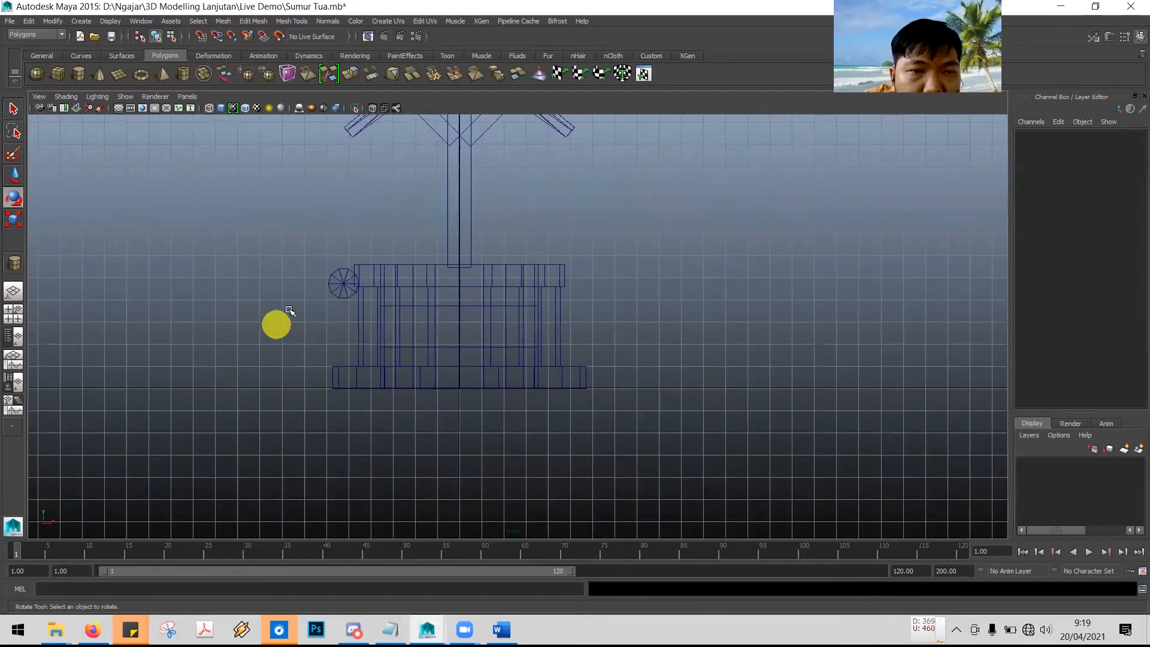
pyautogui.click(329, 280)
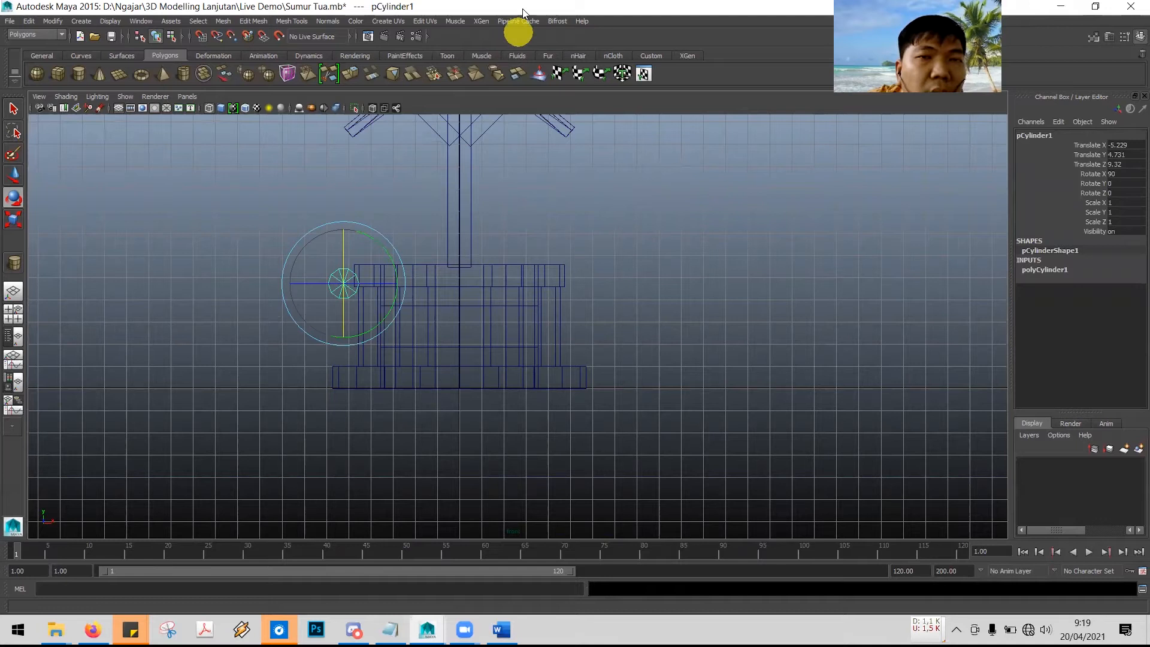
pyautogui.click(15, 176)
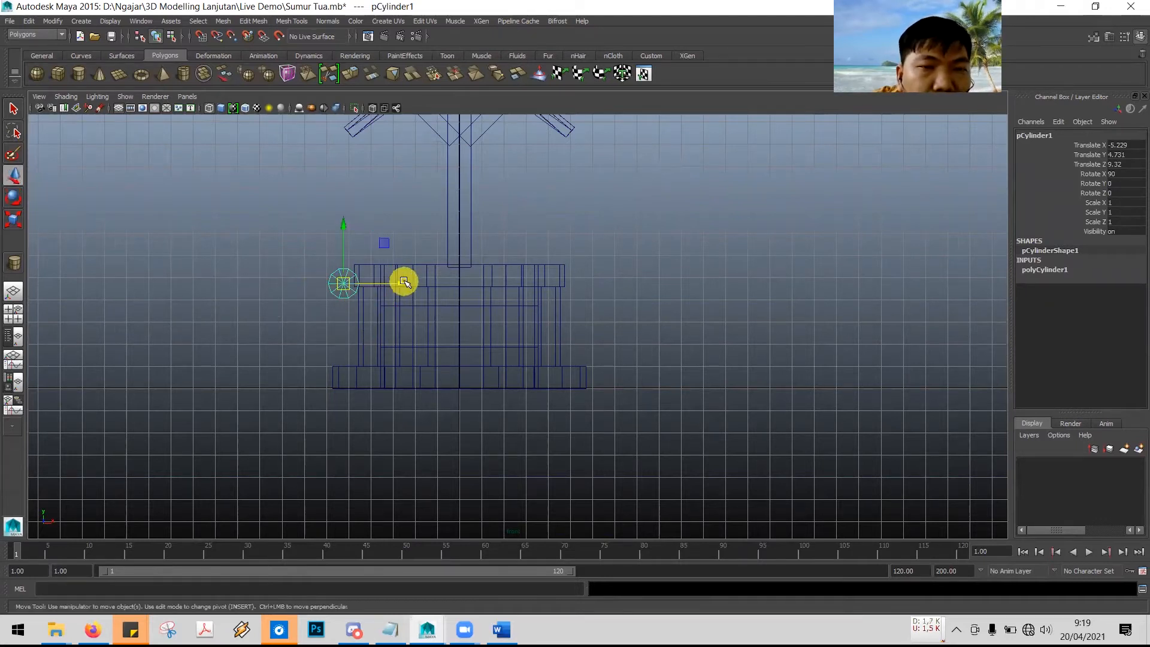
pyautogui.moveTo(399, 285); pyautogui.dragTo(508, 288)
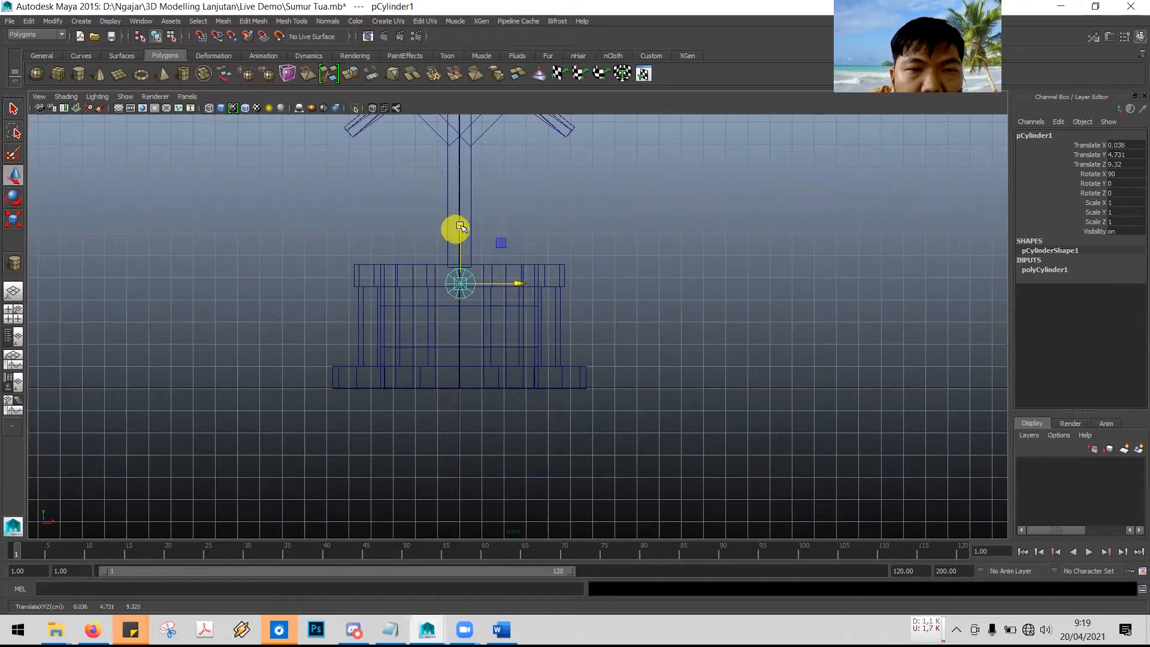
# - Raise the cylinder to Translate Y of about 11.319, where the diagonal roof braces meet the post
pyautogui.keyDown('alt'); pyautogui.moveTo(595, 198); pyautogui.dragTo(613, 292, button='middle'); pyautogui.keyUp('alt')
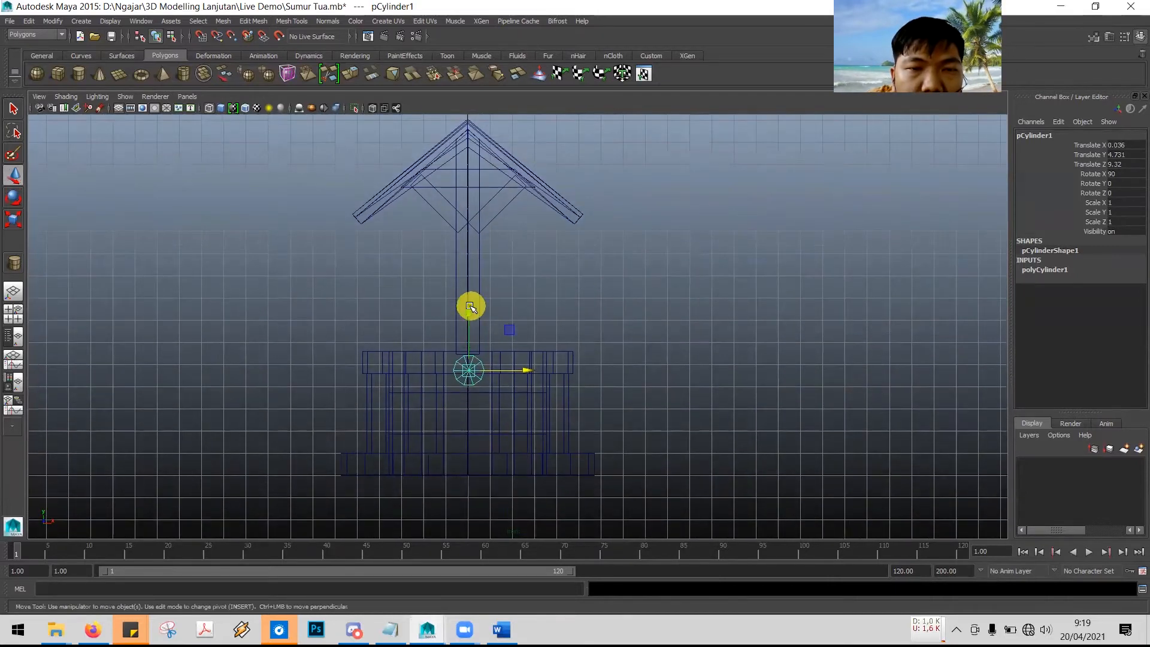
pyautogui.moveTo(469, 315); pyautogui.dragTo(473, 169)
pyautogui.scroll(3, 482, 221)
pyautogui.keyDown('alt'); pyautogui.moveTo(501, 236); pyautogui.dragTo(590, 367, button='middle'); pyautogui.keyUp('alt')
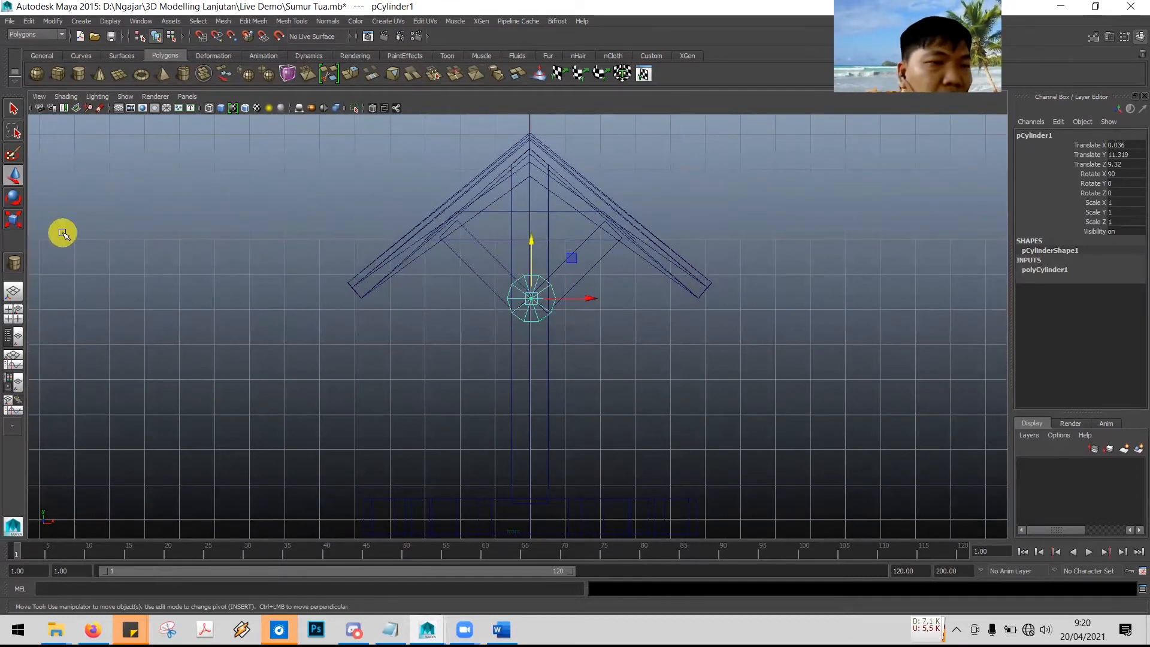
# - Scale the cylinder's thickness down to about 0.536 in X and Z, keeping its length
pyautogui.click(13, 220)
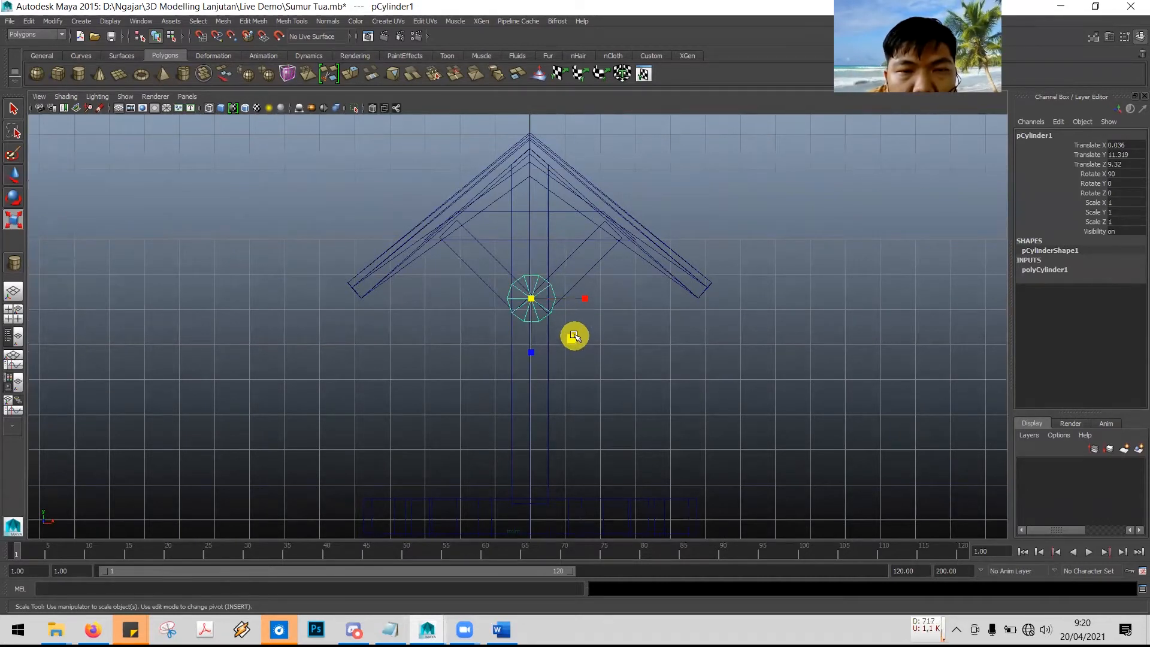
pyautogui.moveTo(573, 340); pyautogui.dragTo(570, 333)
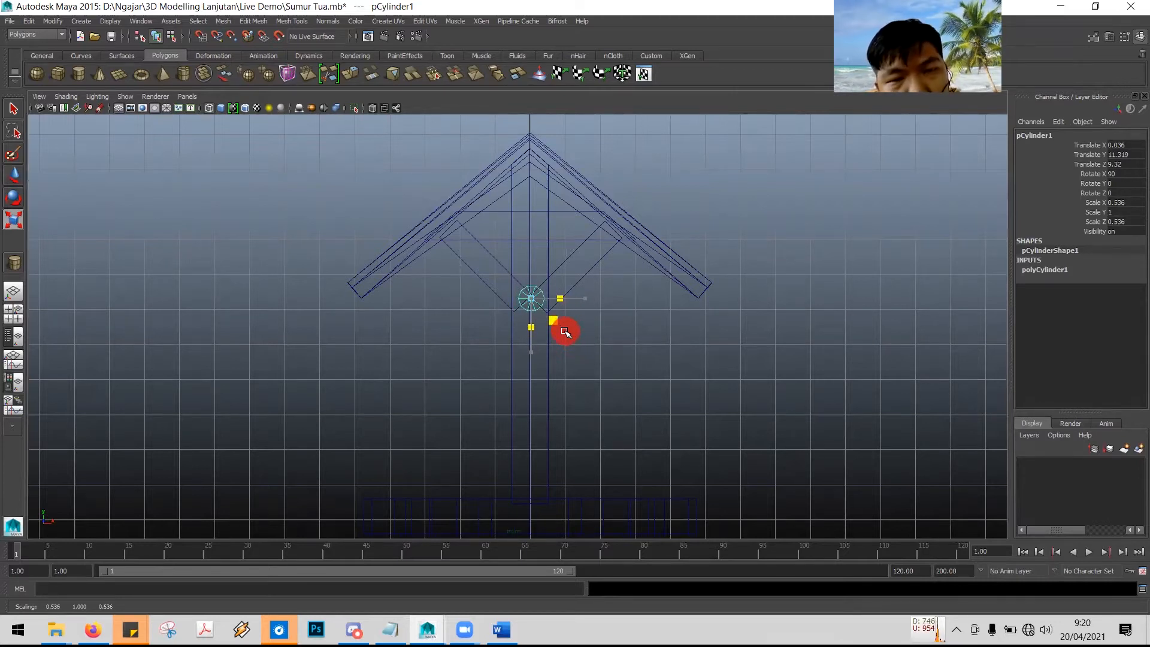
pyautogui.moveTo(566, 332); pyautogui.dragTo(565, 333)
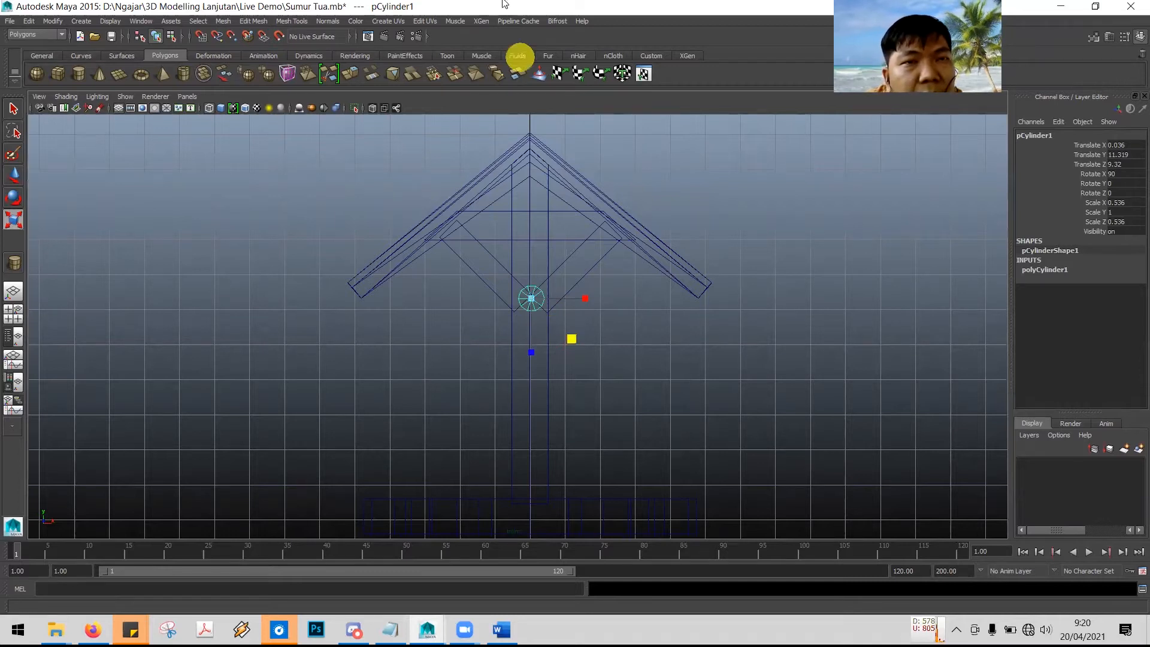
# - Fine-tune the cylinder's centring on the post's midline by moving it to about 0.002 in X
pyautogui.click(13, 174)
pyautogui.scroll(5, 606, 320)
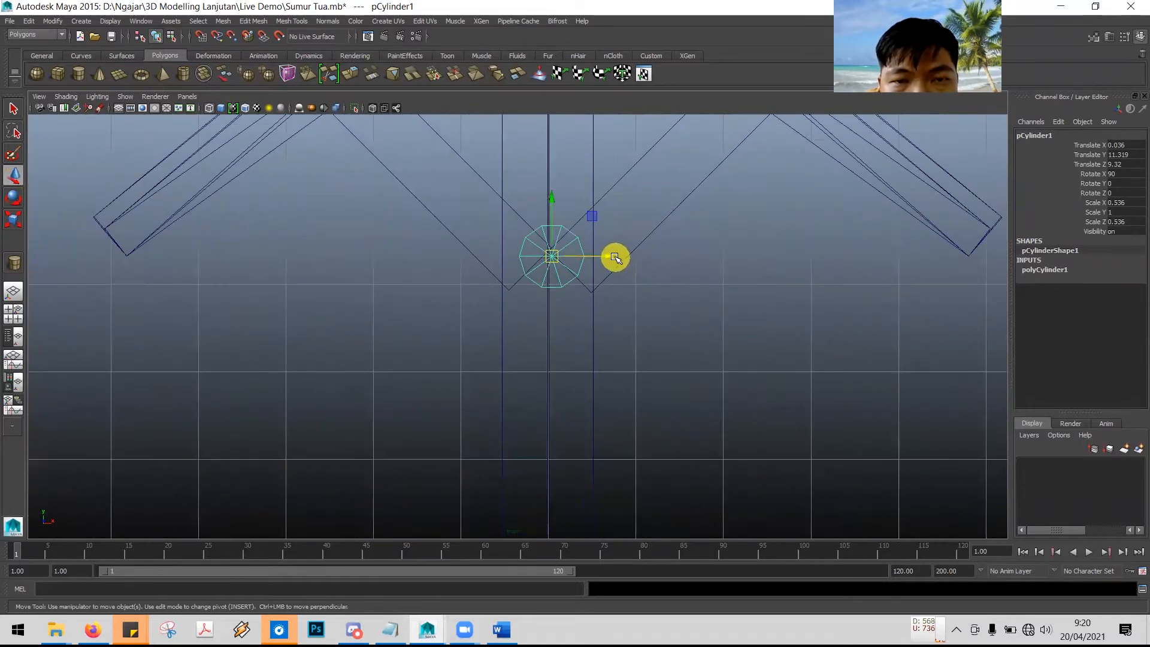
pyautogui.moveTo(615, 258); pyautogui.dragTo(611, 258)
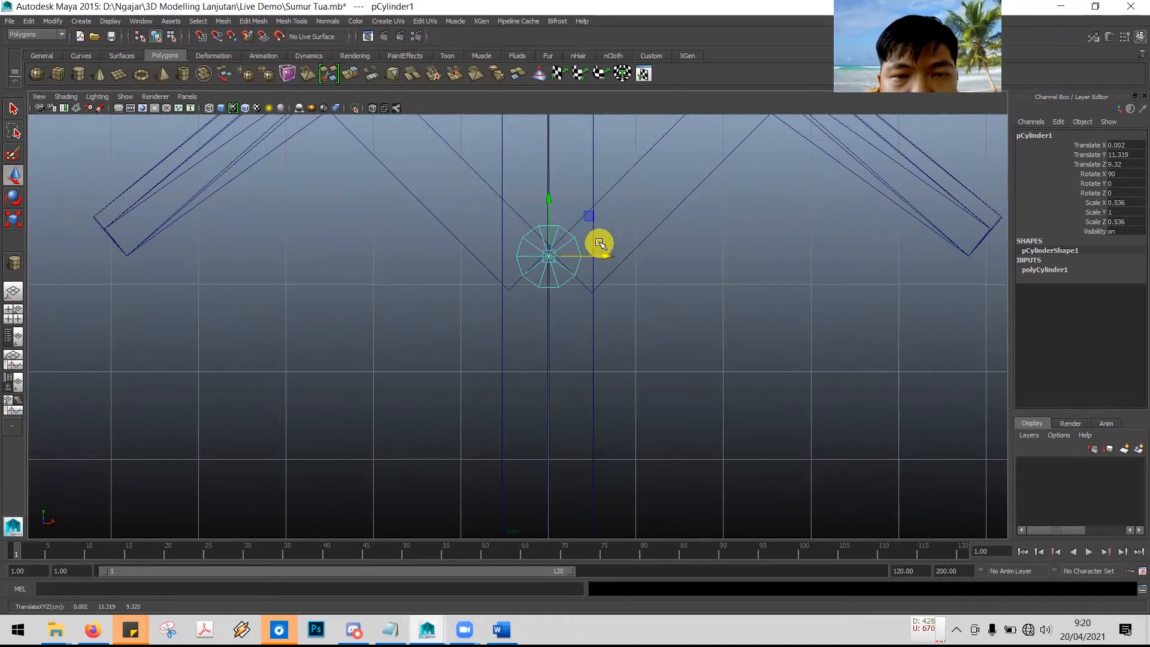
pyautogui.scroll(-5, 583, 286)
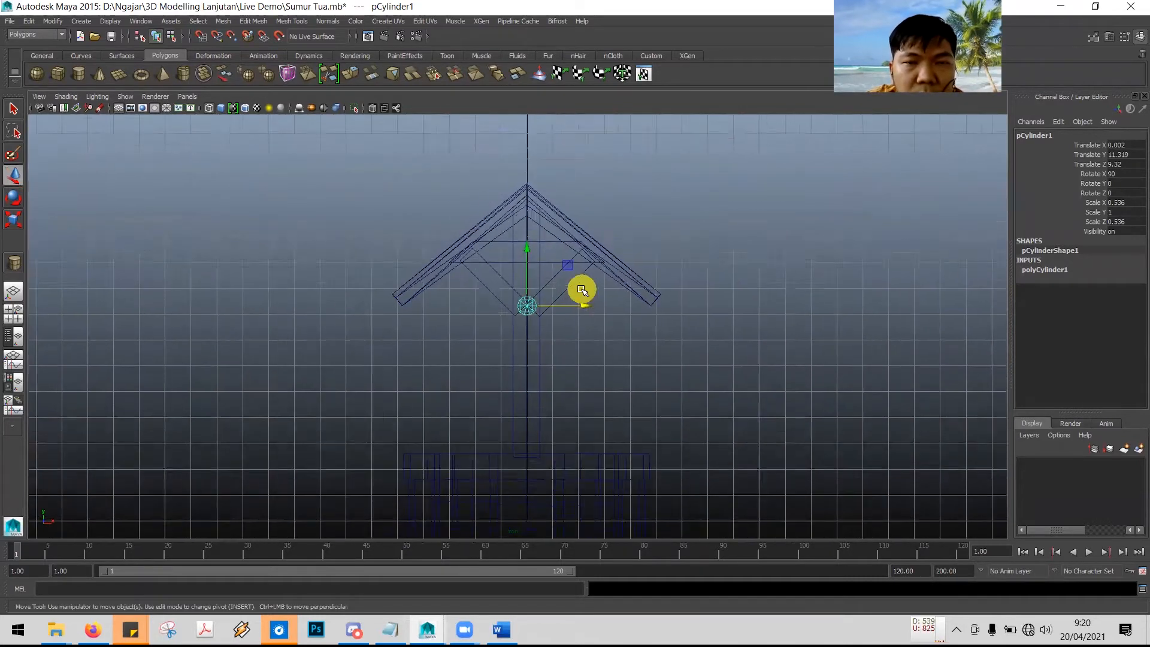
pyautogui.scroll(1, 582, 290)
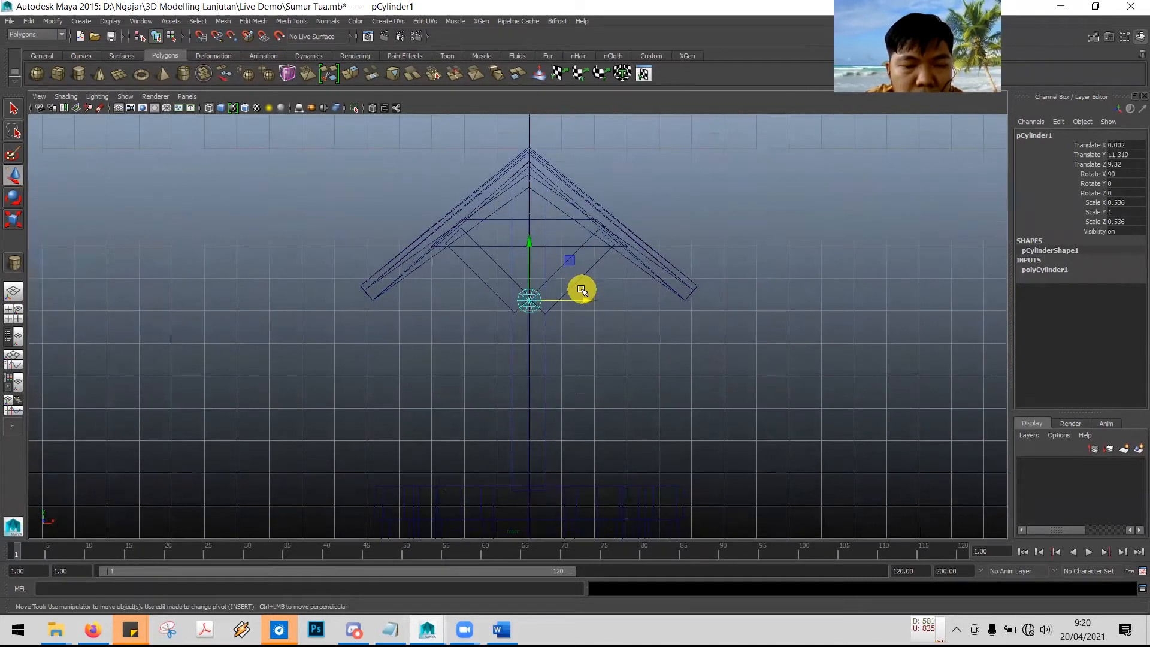
# - In the side view, slide the cylinder along Z to about 1.276 so it lies beneath the roof
pyautogui.press('space')
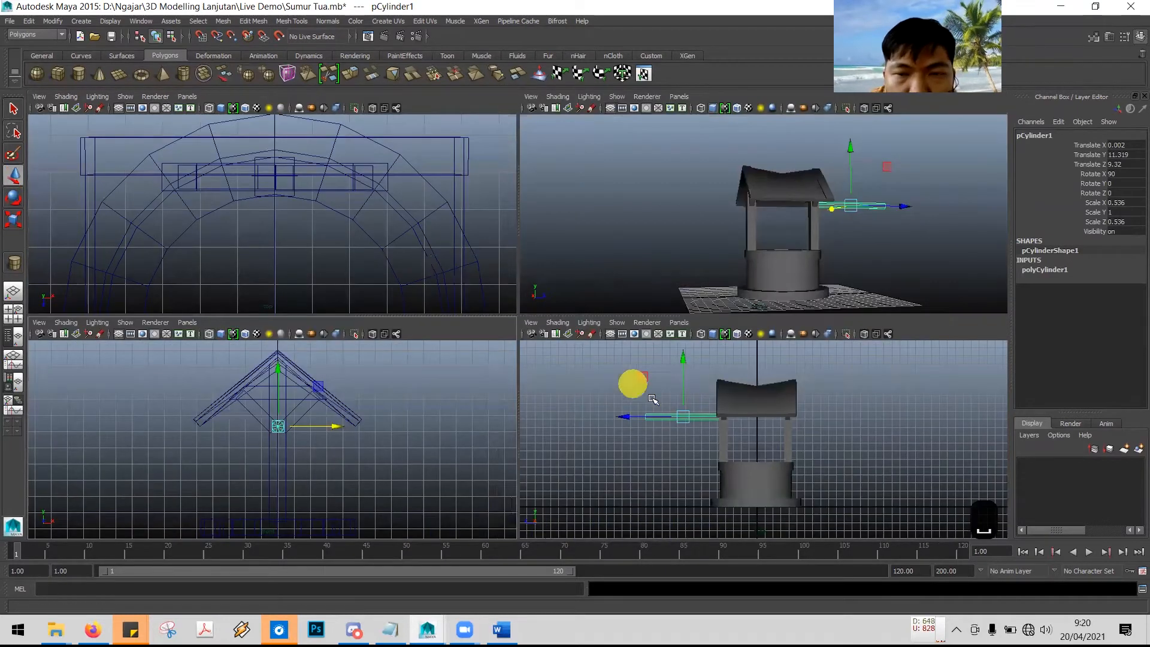
pyautogui.click(612, 376)
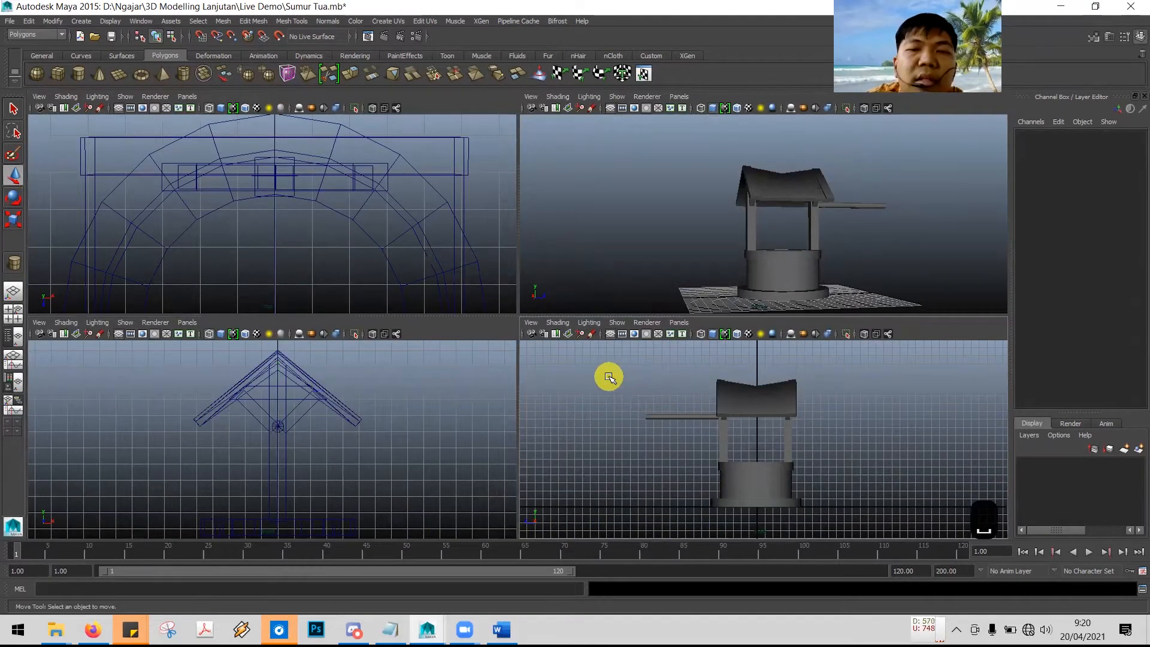
pyautogui.press('space')
pyautogui.click(354, 279)
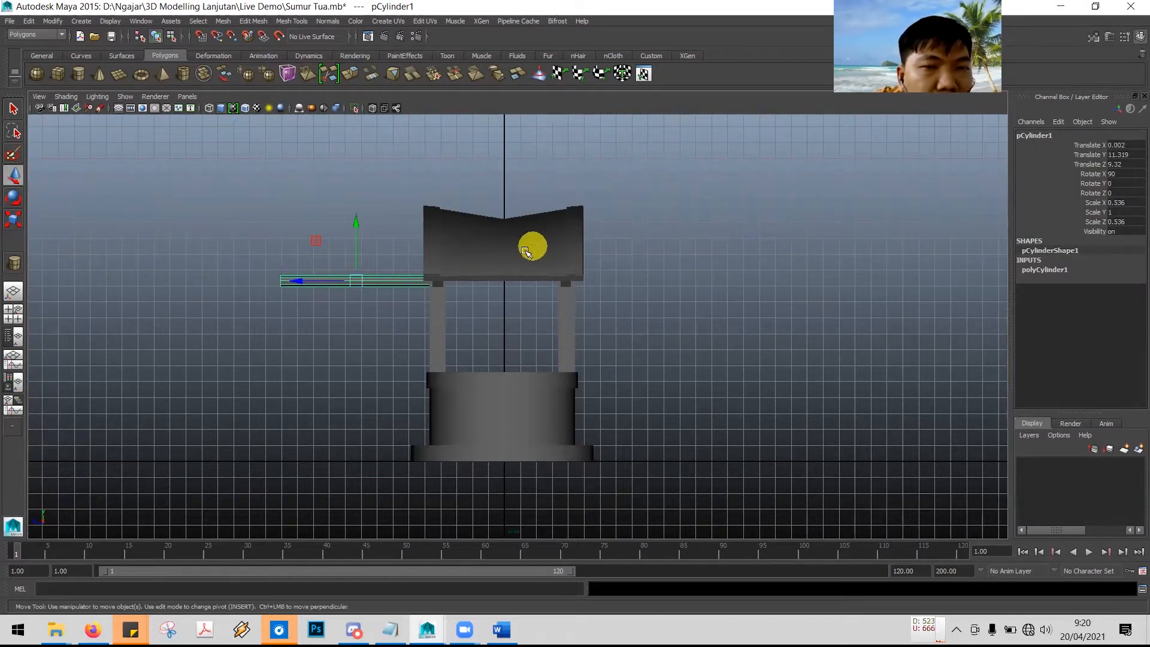
pyautogui.moveTo(299, 282); pyautogui.dragTo(427, 285)
# - In wireframe display, lengthen the cylinder to a Y scale of about 1.362 and centre it between the posts at Z about 0.214
pyautogui.scroll(4, 490, 315)
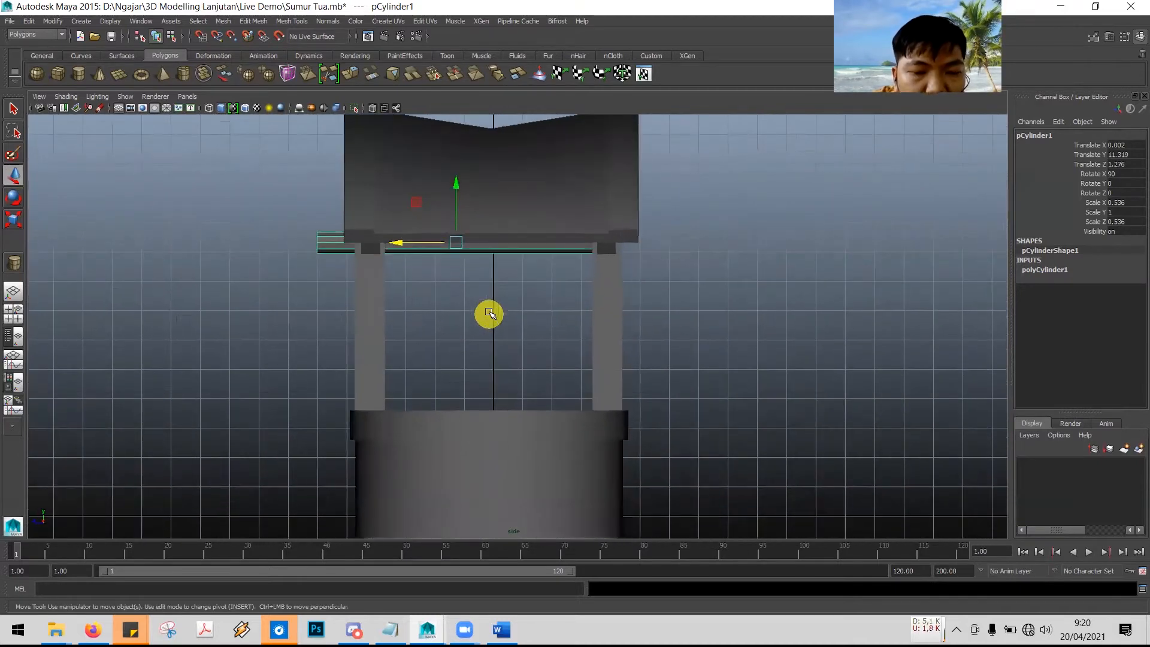
pyautogui.press('4')
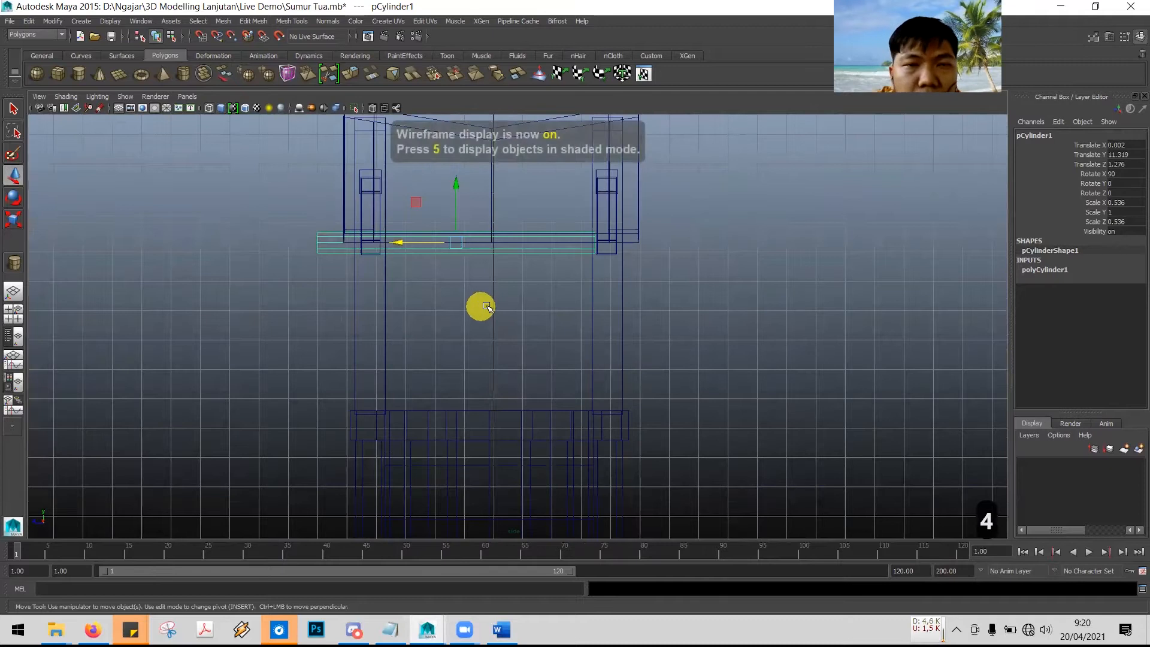
pyautogui.keyDown('alt'); pyautogui.moveTo(501, 303); pyautogui.dragTo(540, 407, button='middle'); pyautogui.keyUp('alt')
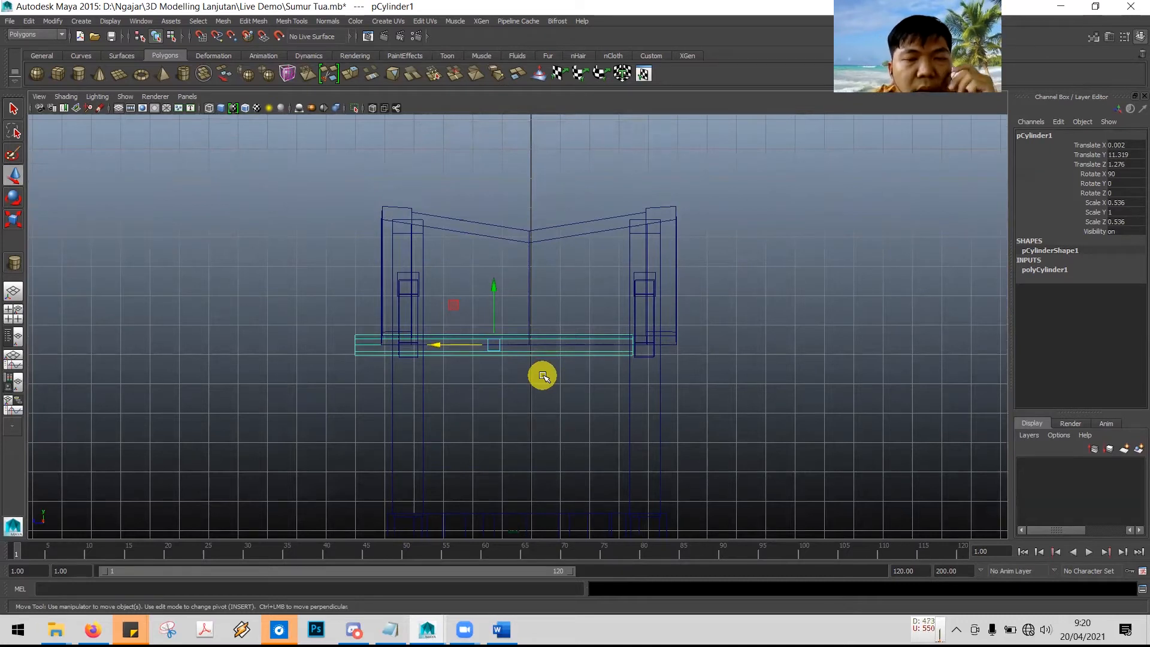
pyautogui.keyDown('alt'); pyautogui.moveTo(554, 377); pyautogui.dragTo(588, 274, button='middle'); pyautogui.keyUp('alt')
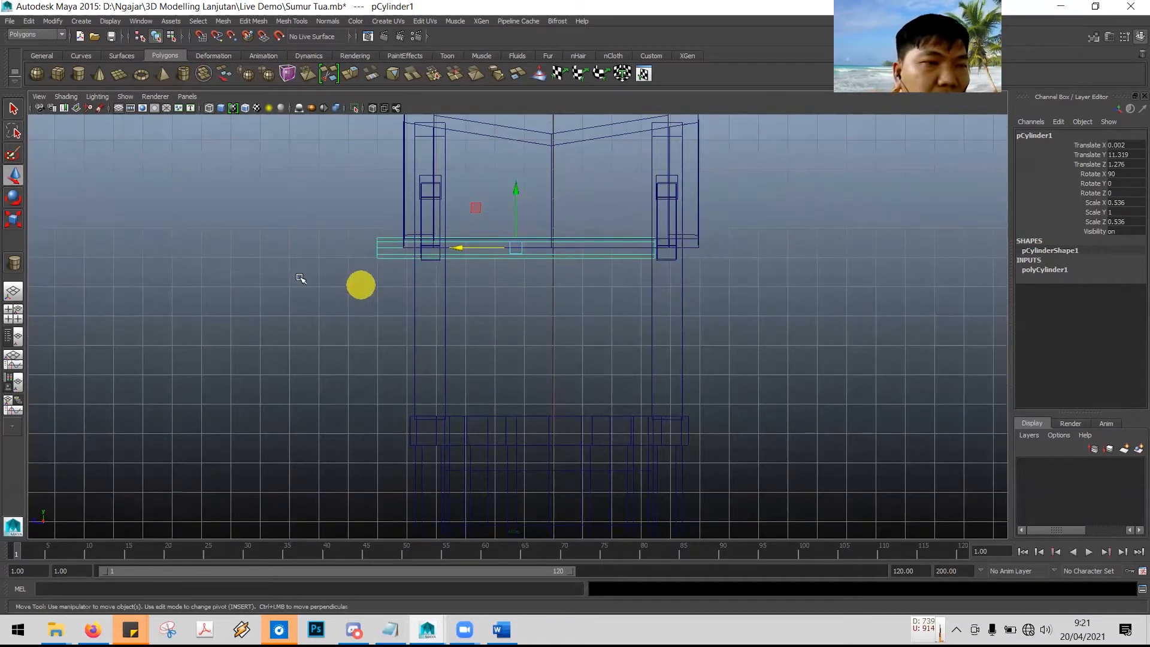
pyautogui.click(14, 223)
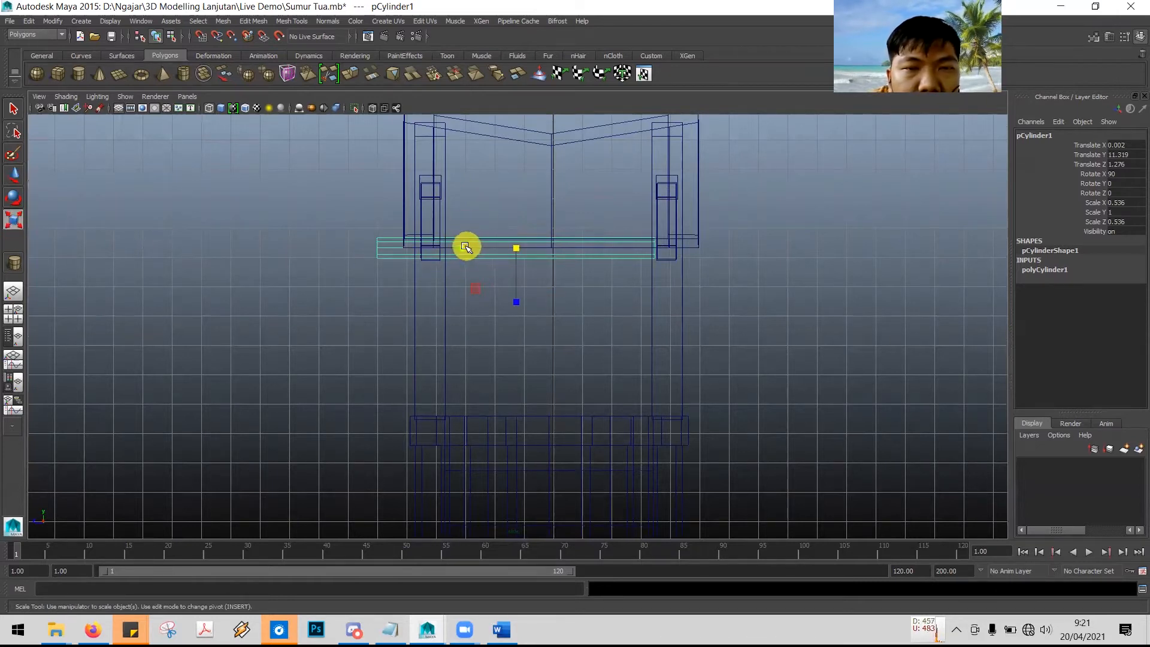
pyautogui.moveTo(462, 246); pyautogui.dragTo(459, 249)
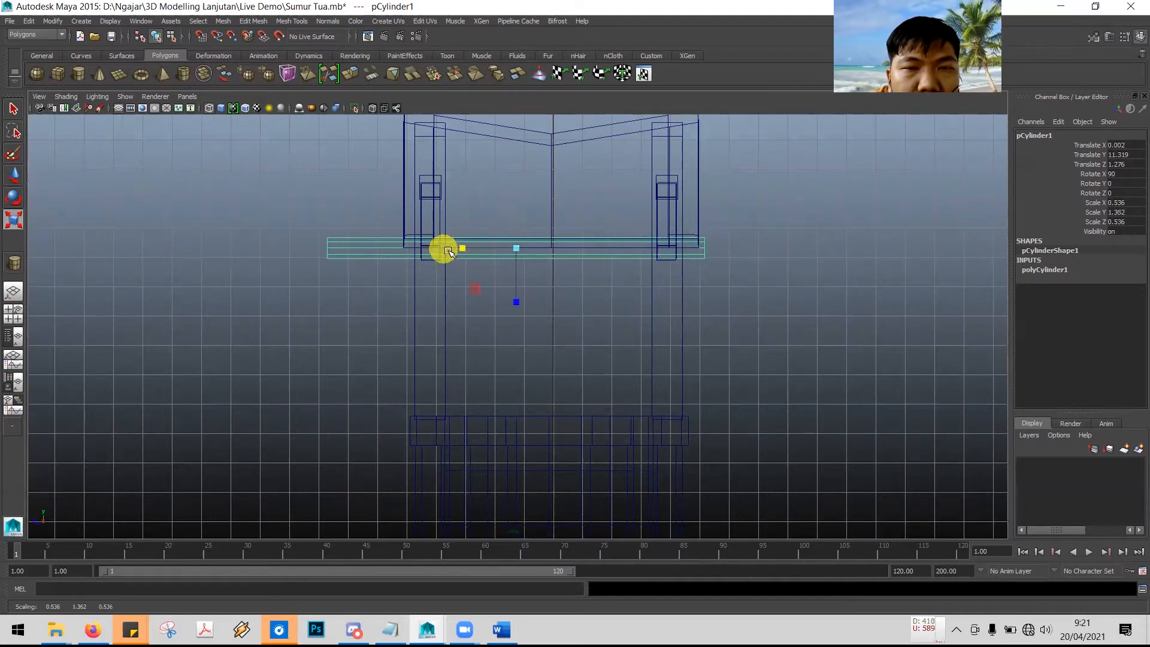
pyautogui.click(13, 173)
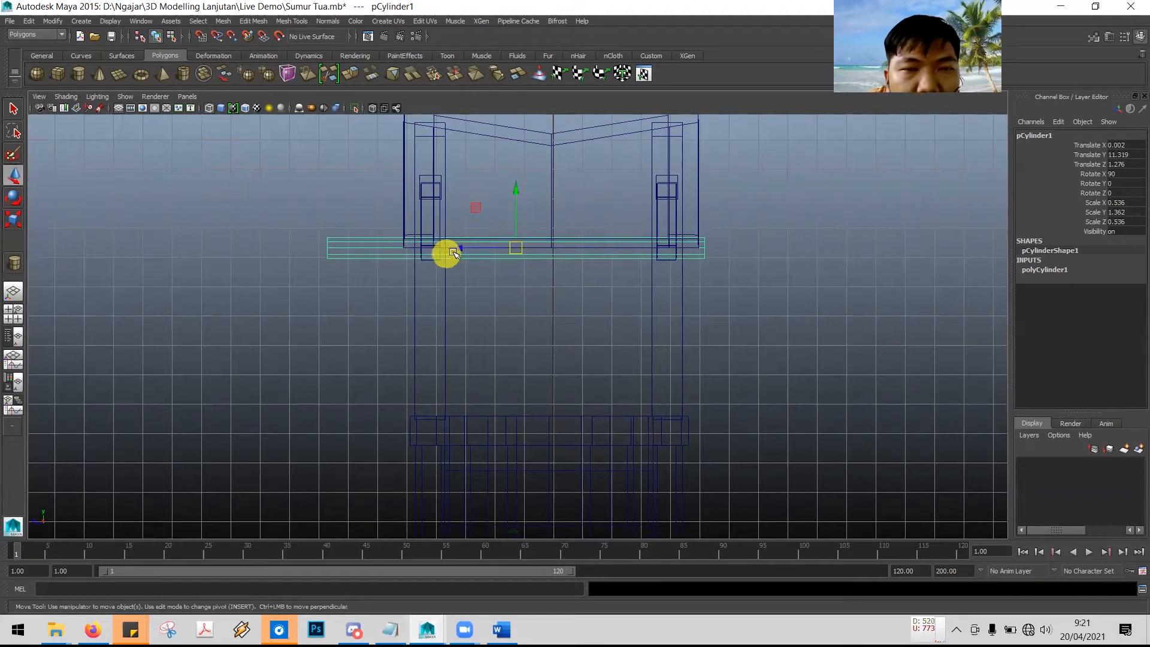
pyautogui.moveTo(458, 249); pyautogui.dragTo(478, 247)
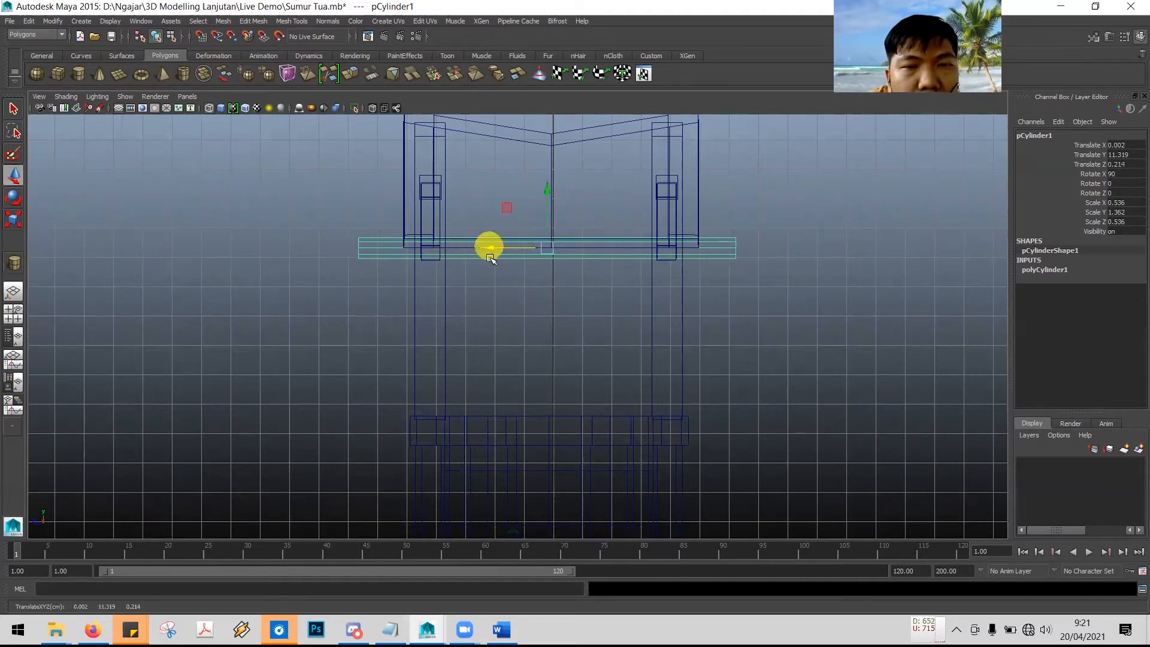
# - Inspect the cylinder's placement across the two posts in the shaded perspective view
pyautogui.press('space')
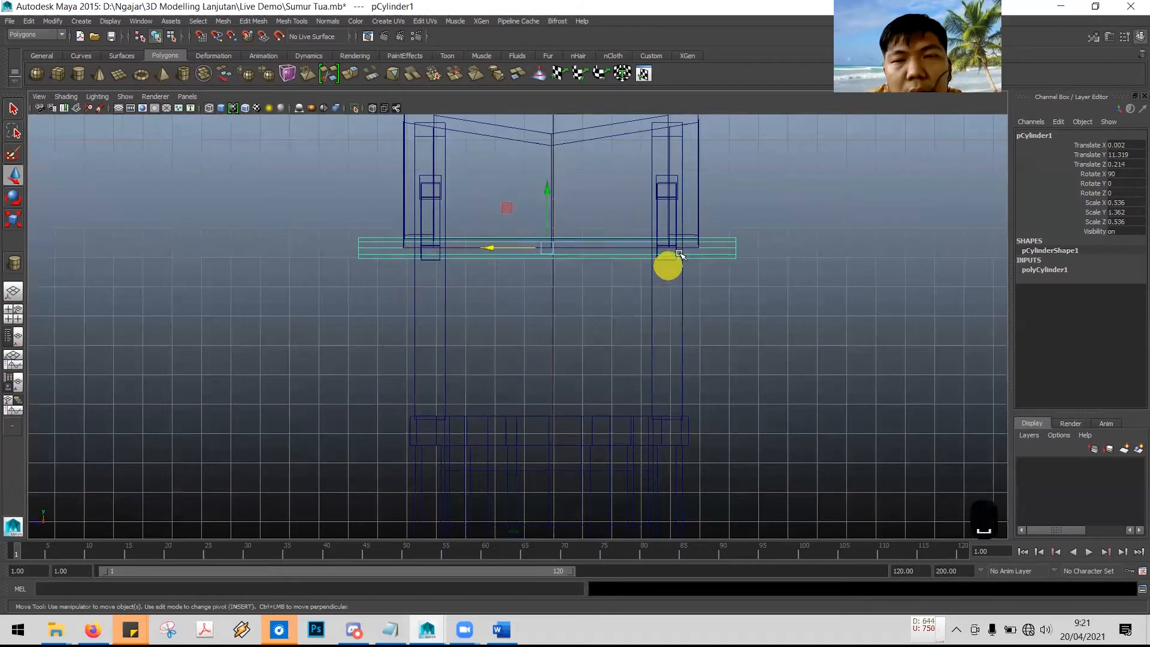
pyautogui.click(676, 211)
pyautogui.press('space')
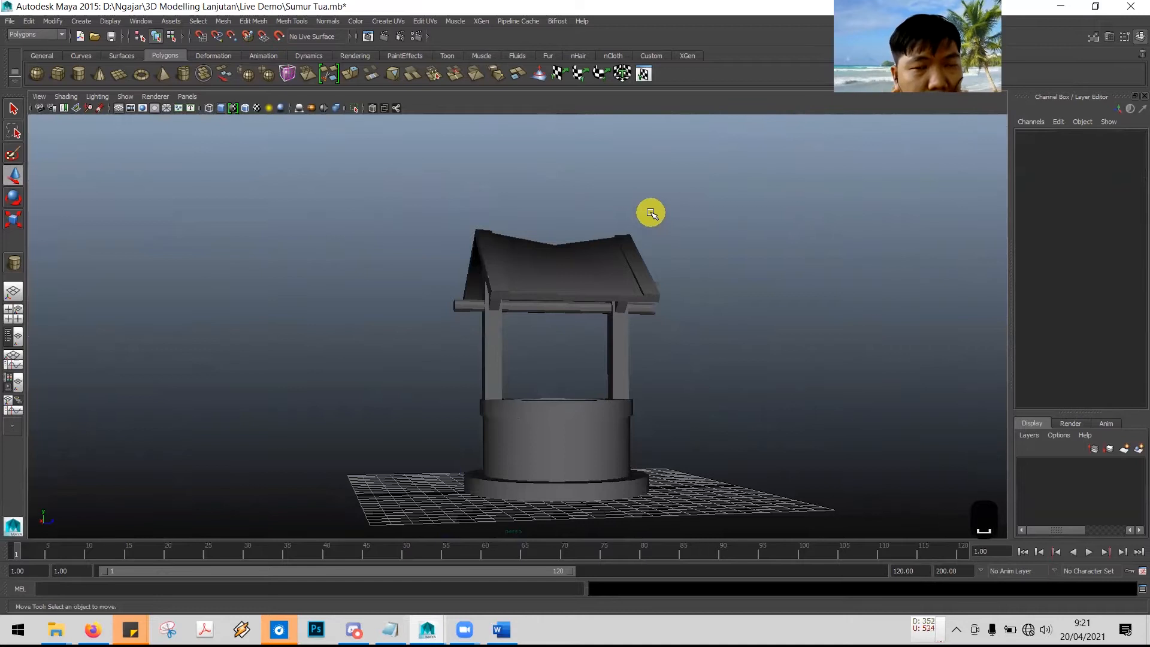
pyautogui.moveTo(628, 324)
pyautogui.keyDown('alt'); pyautogui.mouseDown()
pyautogui.moveTo(619, 329)
pyautogui.moveTo(659, 336)
pyautogui.moveTo(690, 313)
pyautogui.moveTo(507, 330)
pyautogui.moveTo(582, 333)
pyautogui.moveTo(646, 315)
pyautogui.moveTo(680, 326)
pyautogui.moveTo(562, 334)
pyautogui.moveTo(544, 308)
pyautogui.moveTo(647, 318)
pyautogui.moveTo(649, 331)
pyautogui.moveTo(606, 340)
pyautogui.moveTo(621, 333)
pyautogui.mouseUp(); pyautogui.keyUp('alt')
pyautogui.press('space')
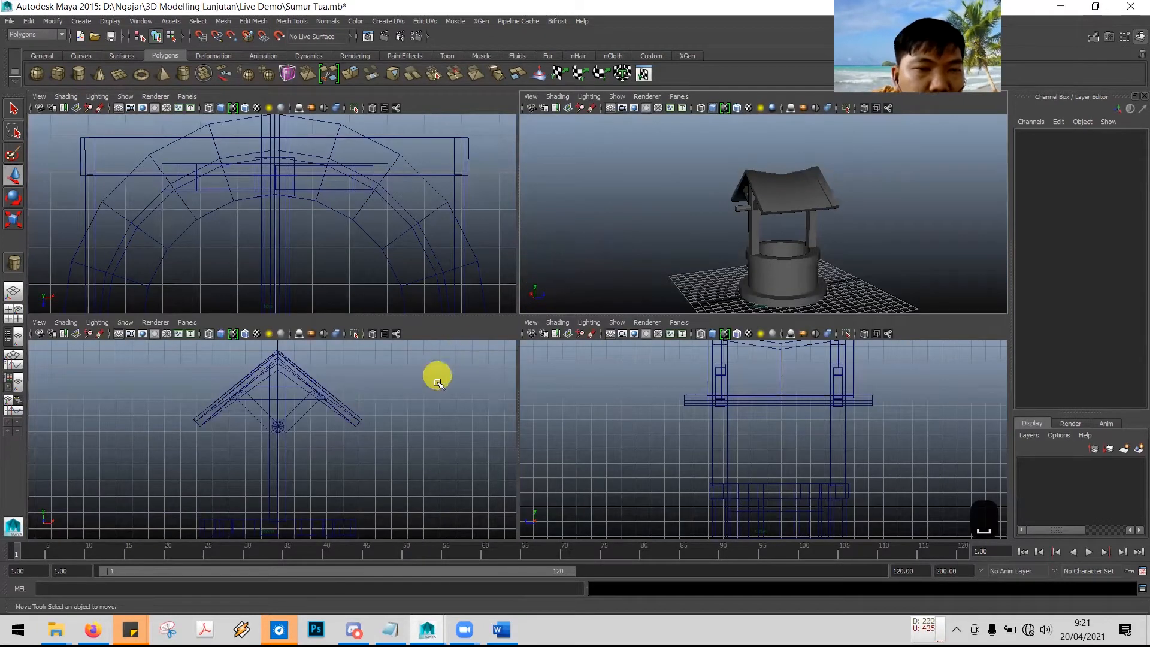
# - In the enlarged side view, widen the roof along Z to a Z scale of about 1.825
pyautogui.click(623, 397)
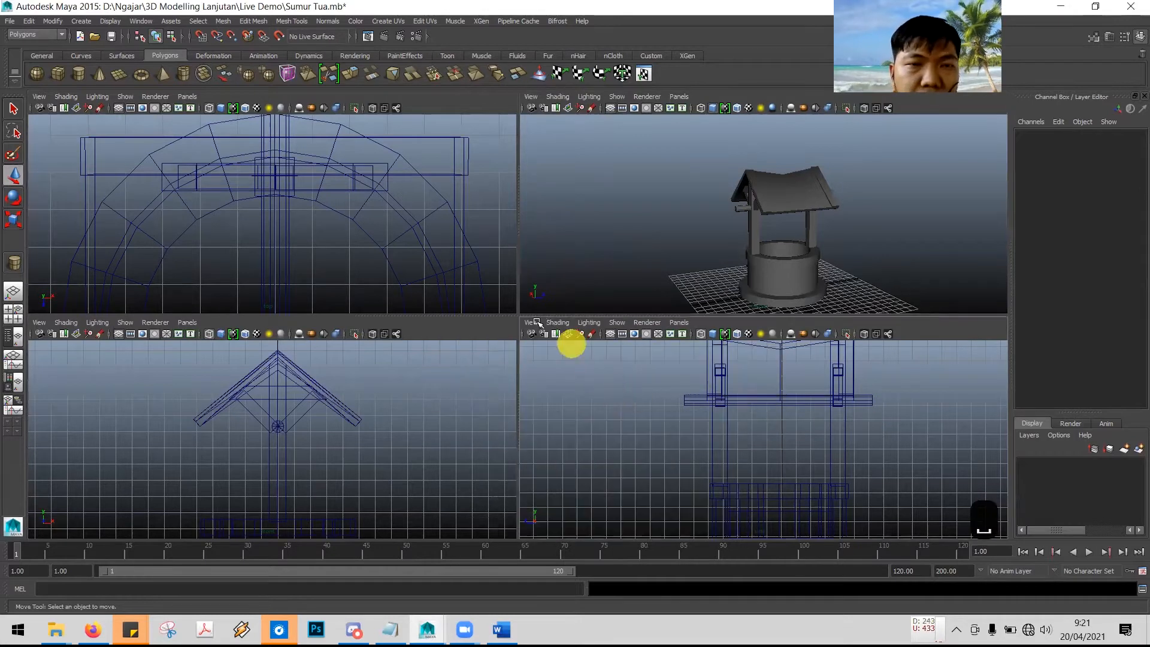
pyautogui.press('space')
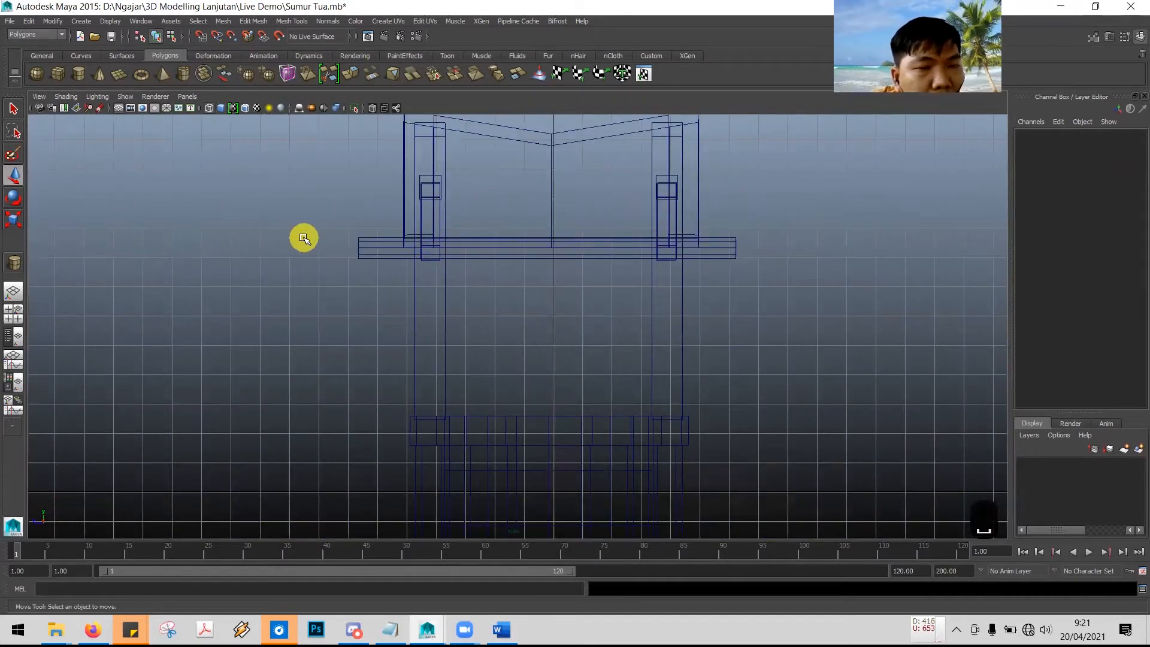
pyautogui.keyDown('alt'); pyautogui.moveTo(717, 286); pyautogui.dragTo(688, 403, button='middle'); pyautogui.keyUp('alt')
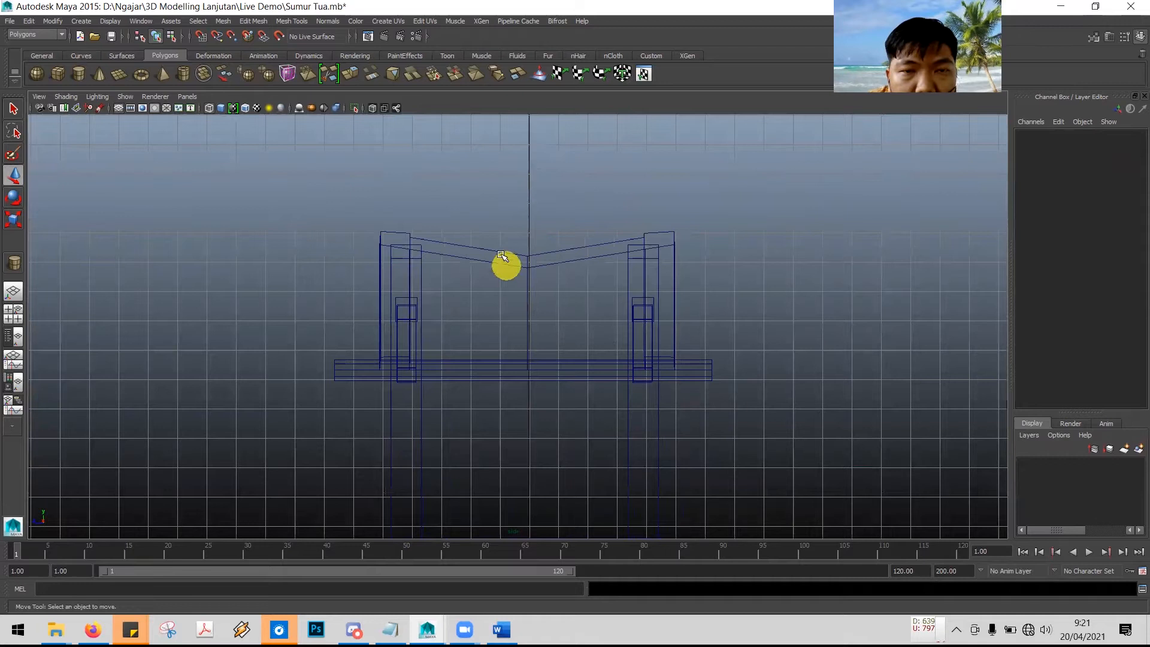
pyautogui.click(13, 109)
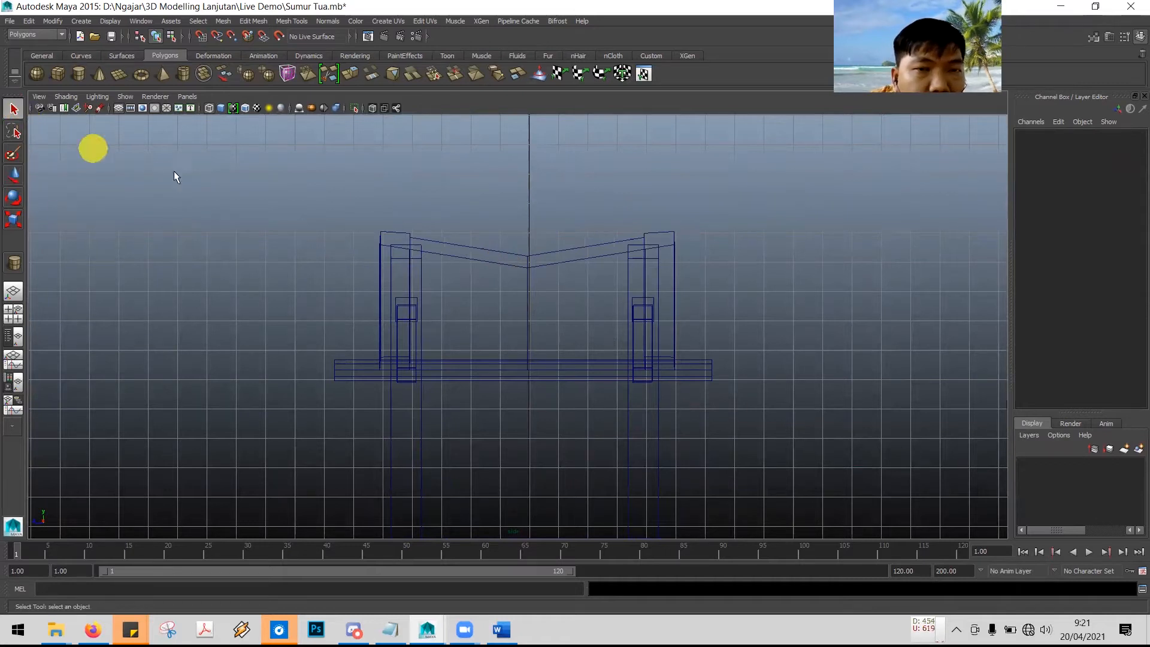
pyautogui.click(474, 250)
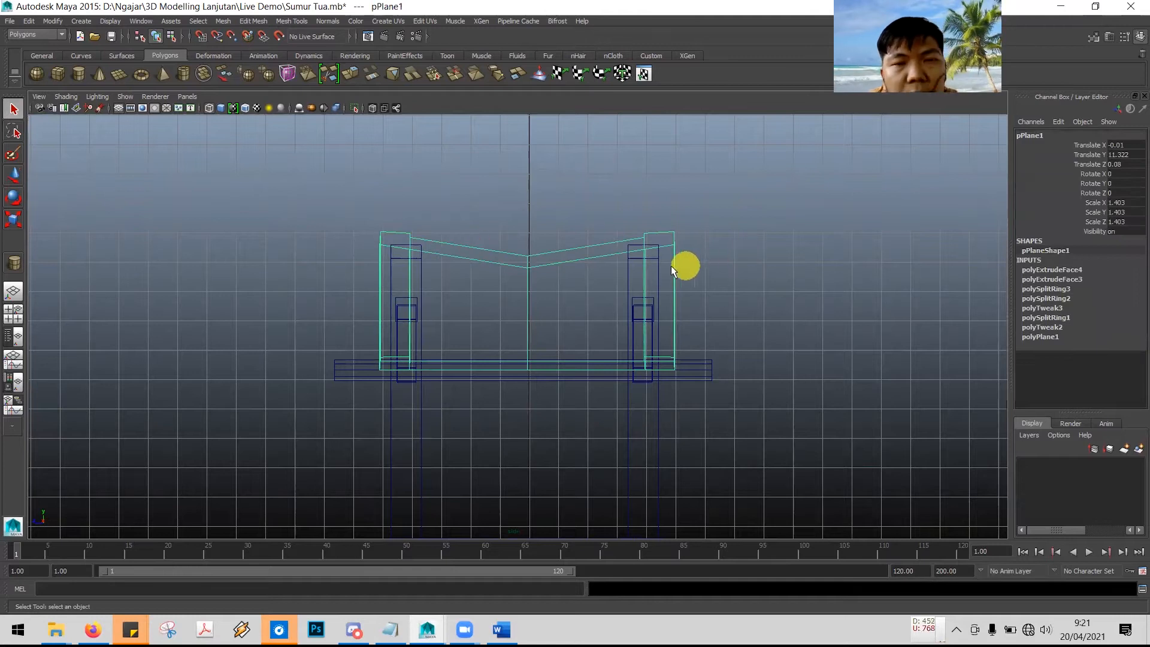
pyautogui.click(14, 222)
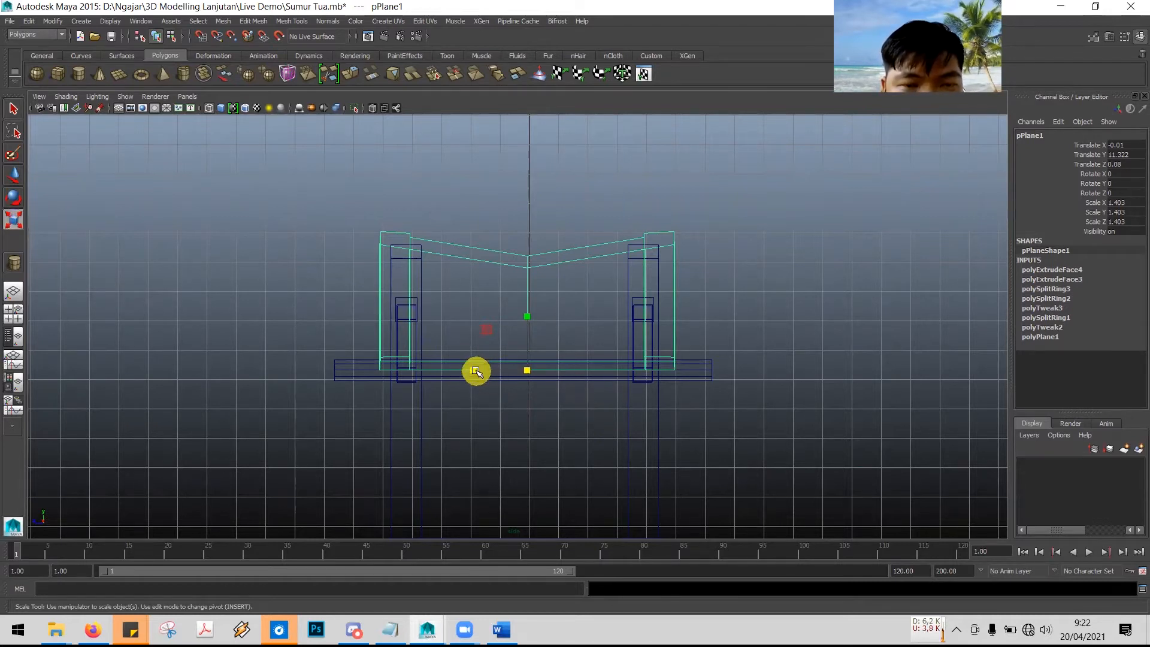
pyautogui.moveTo(475, 371); pyautogui.dragTo(456, 366)
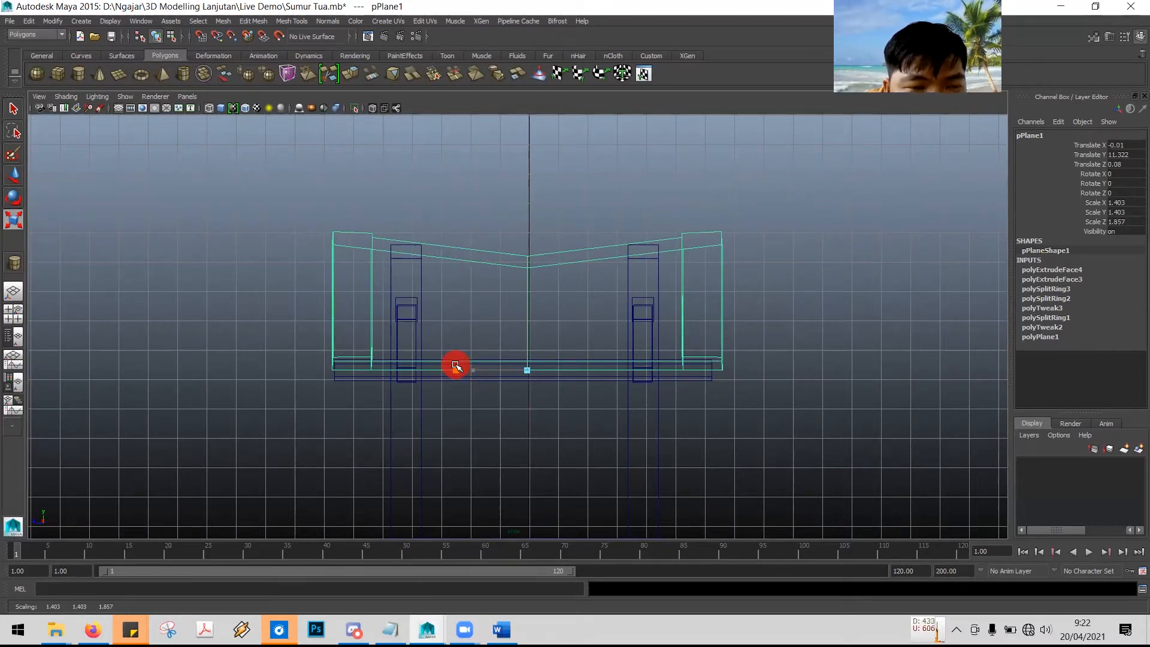
pyautogui.moveTo(456, 366); pyautogui.dragTo(457, 367)
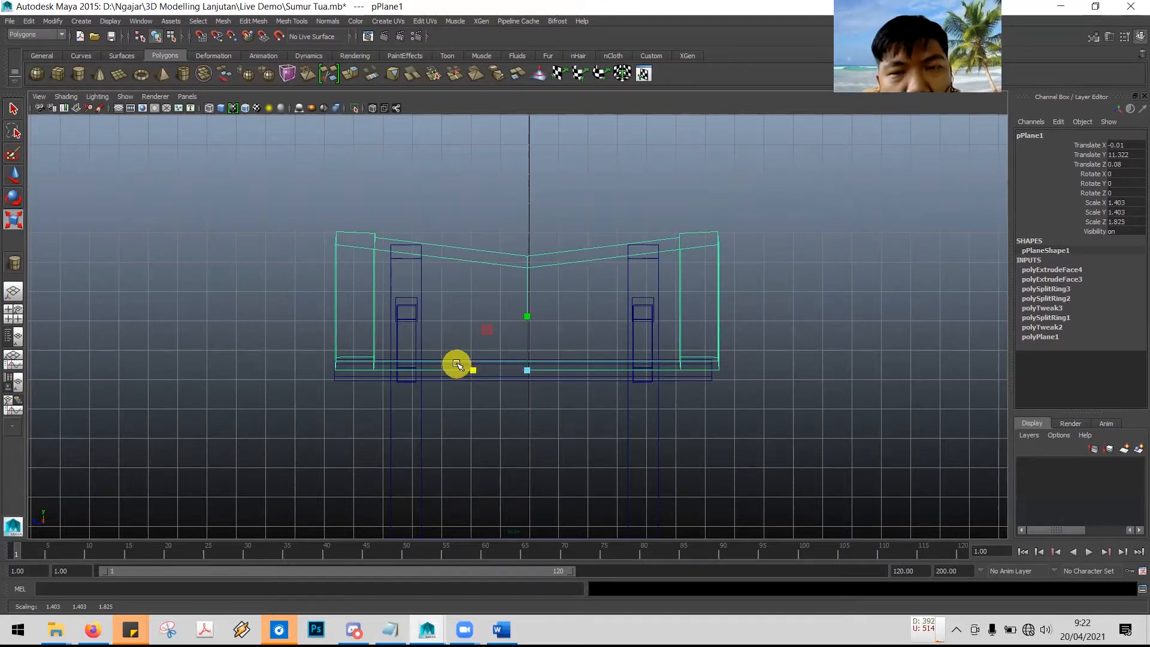
# - Centre the roof on the vertical midline by moving it to about -0.004 in Z
pyautogui.click(13, 174)
pyautogui.scroll(2, 552, 341)
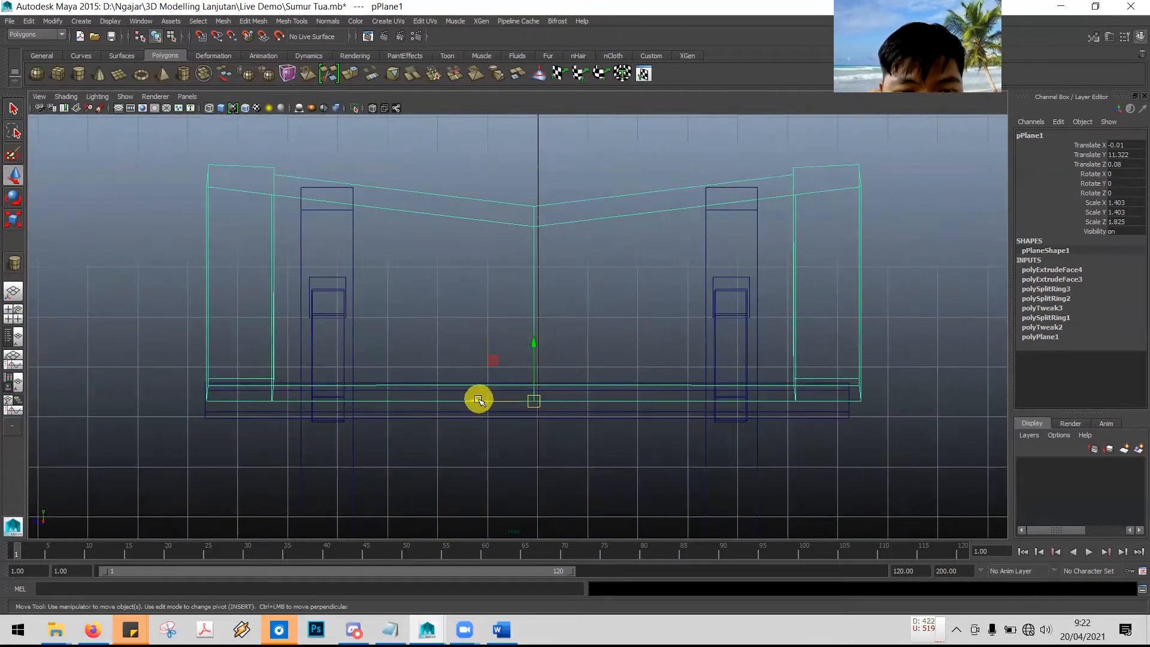
pyautogui.moveTo(479, 400); pyautogui.dragTo(482, 402)
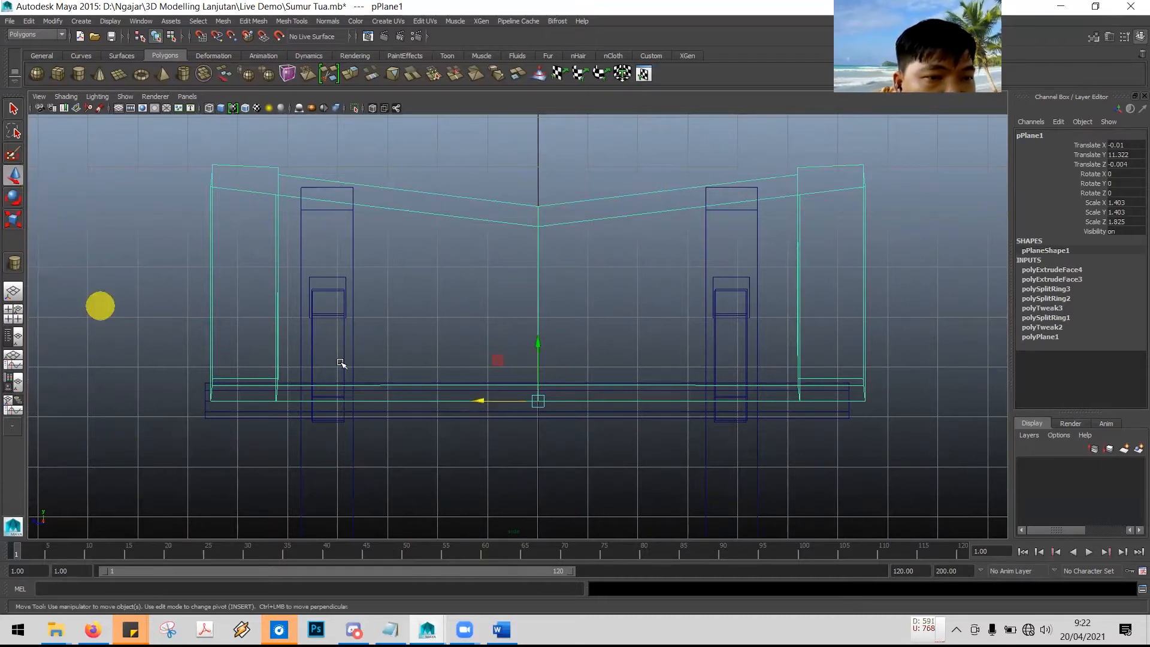
# - Select the horizontal cylinder below the roof and centre it on the midline at Z about -0.002
pyautogui.click(14, 109)
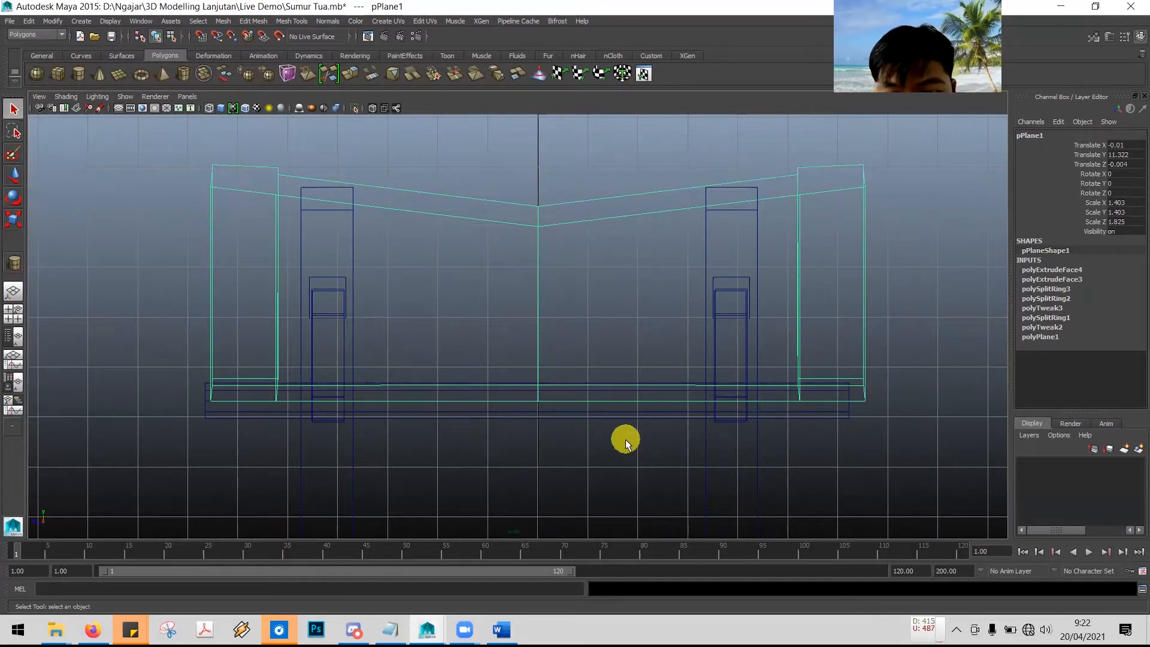
pyautogui.keyDown('alt'); pyautogui.moveTo(847, 336); pyautogui.dragTo(816, 188, button='middle'); pyautogui.keyUp('alt')
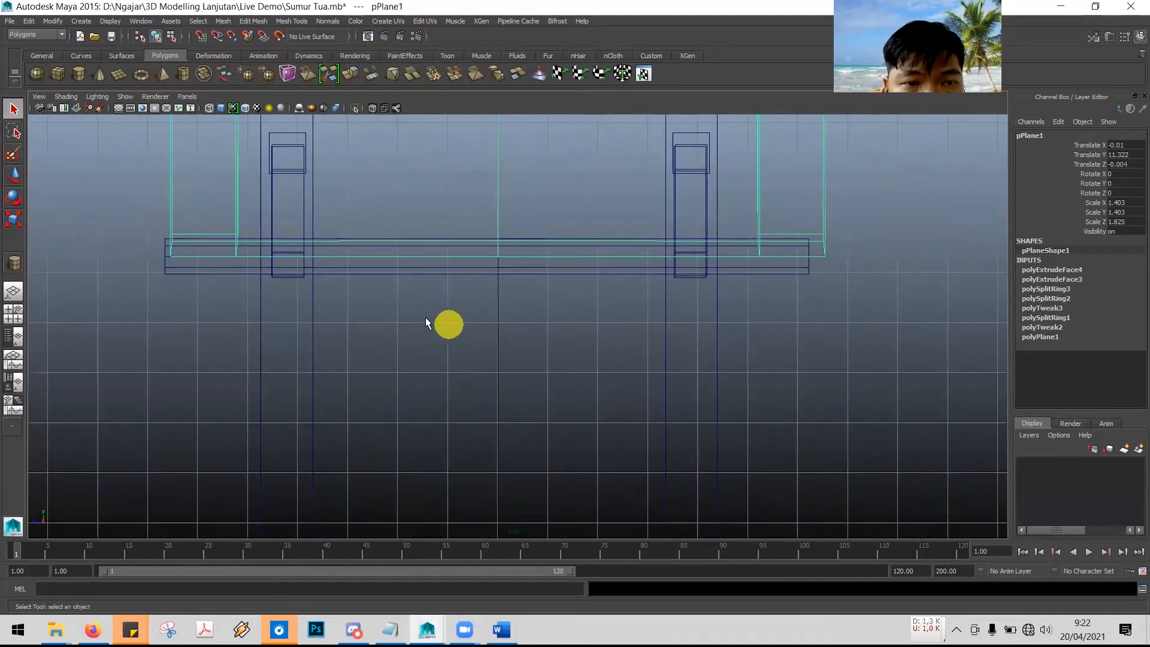
pyautogui.click(222, 269)
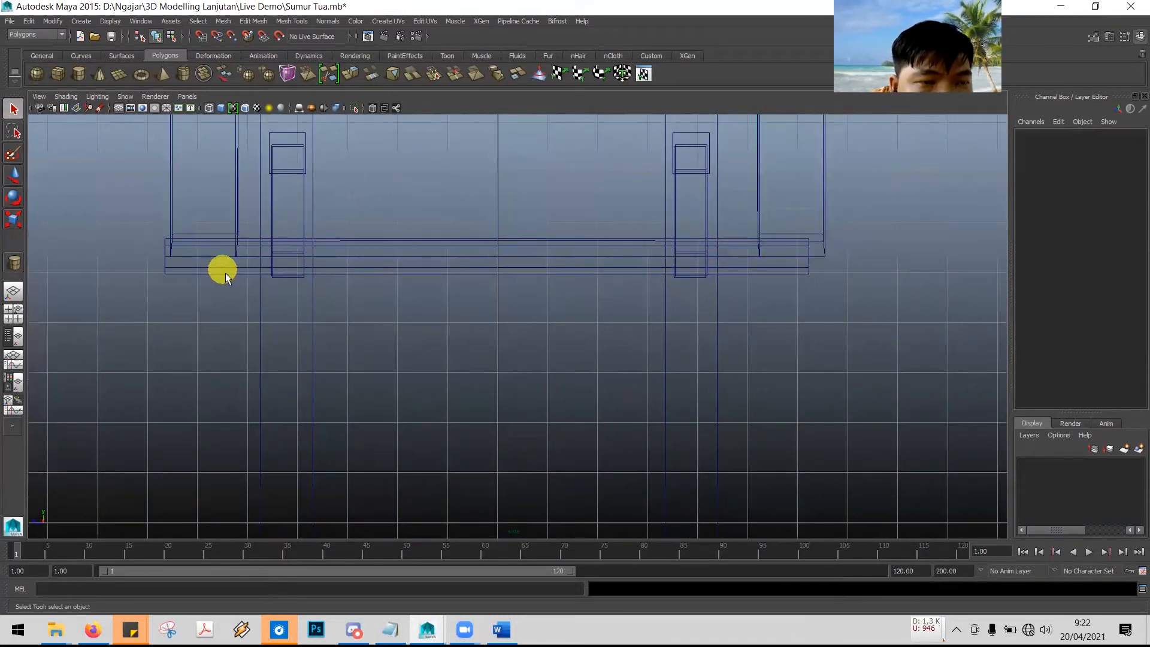
pyautogui.click(227, 271)
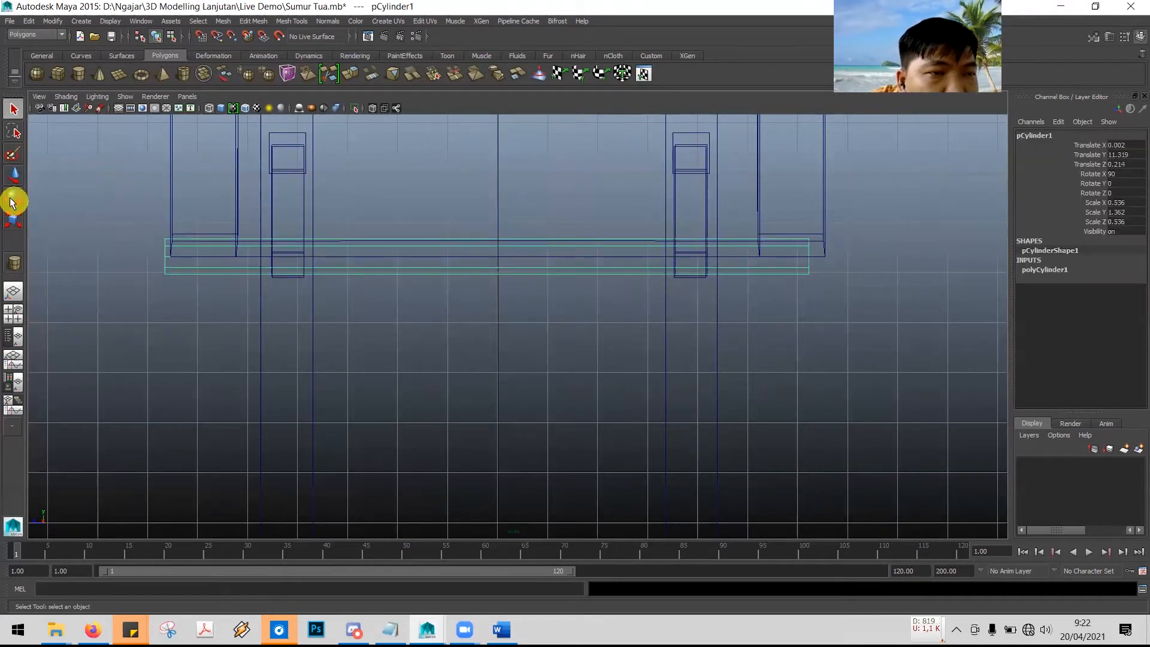
pyautogui.click(17, 174)
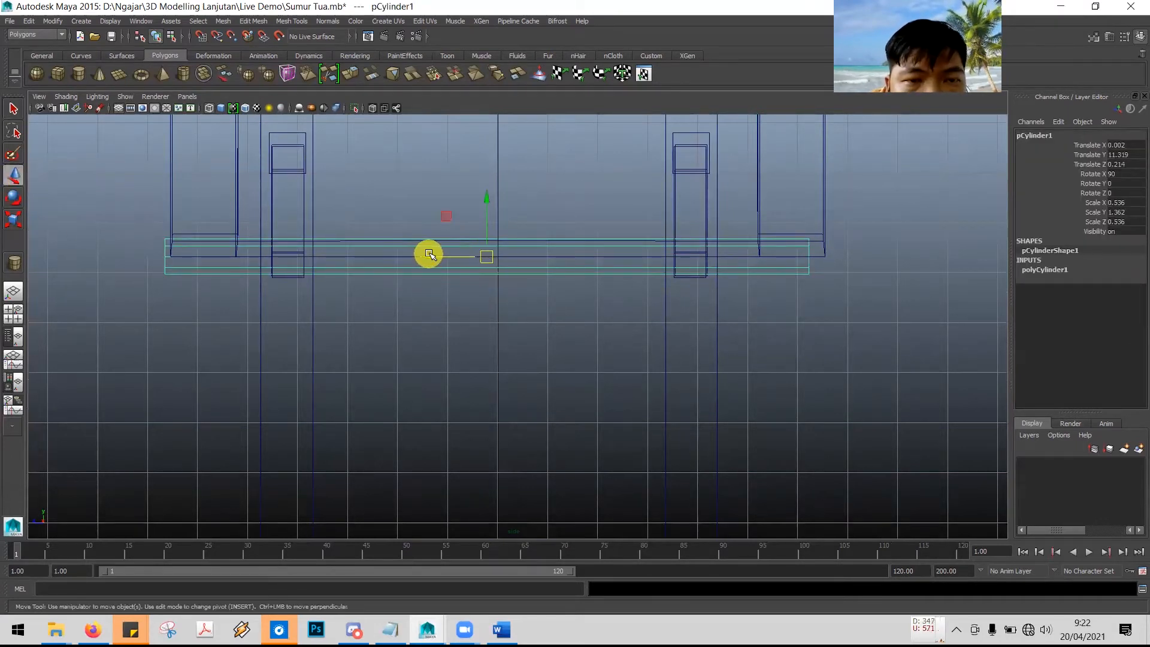
pyautogui.moveTo(429, 258); pyautogui.dragTo(430, 258)
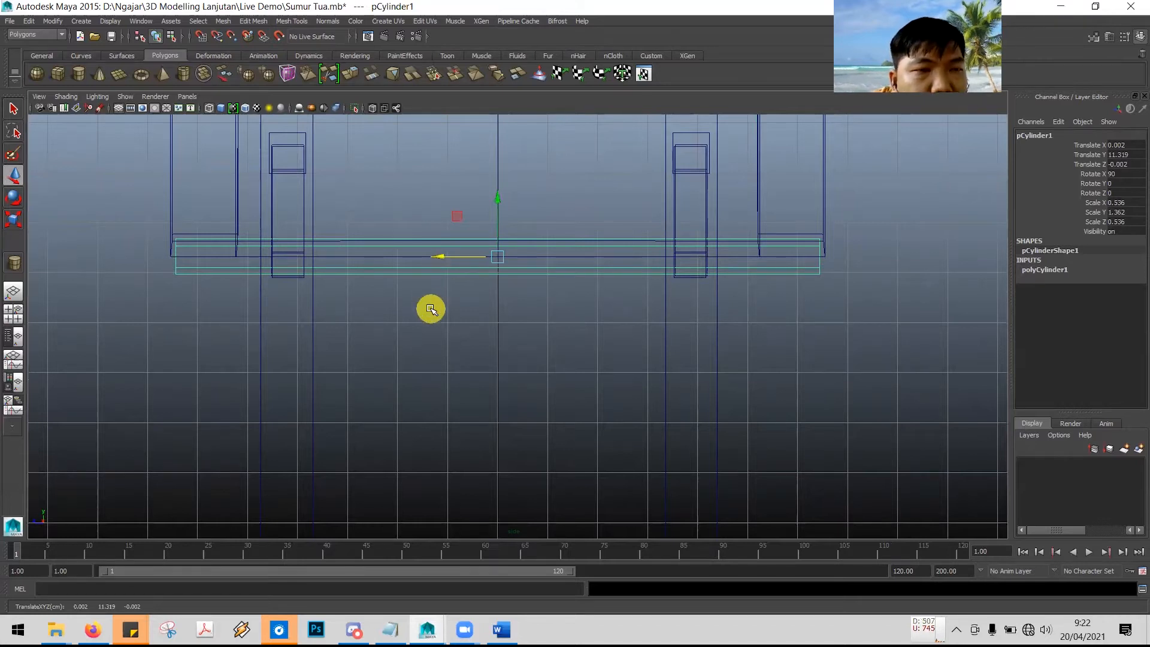
# - Inspect the widened roof and the crossing cylinder from below and from the side in the shaded perspective view
pyautogui.press('space')
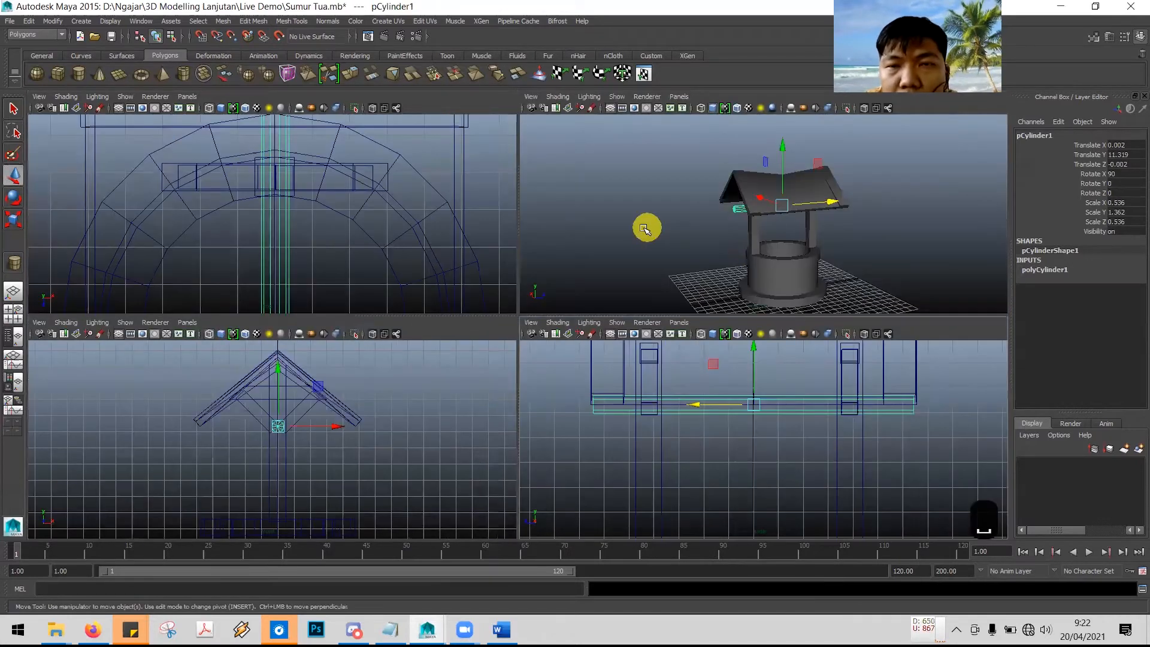
pyautogui.click(641, 231)
pyautogui.press('space')
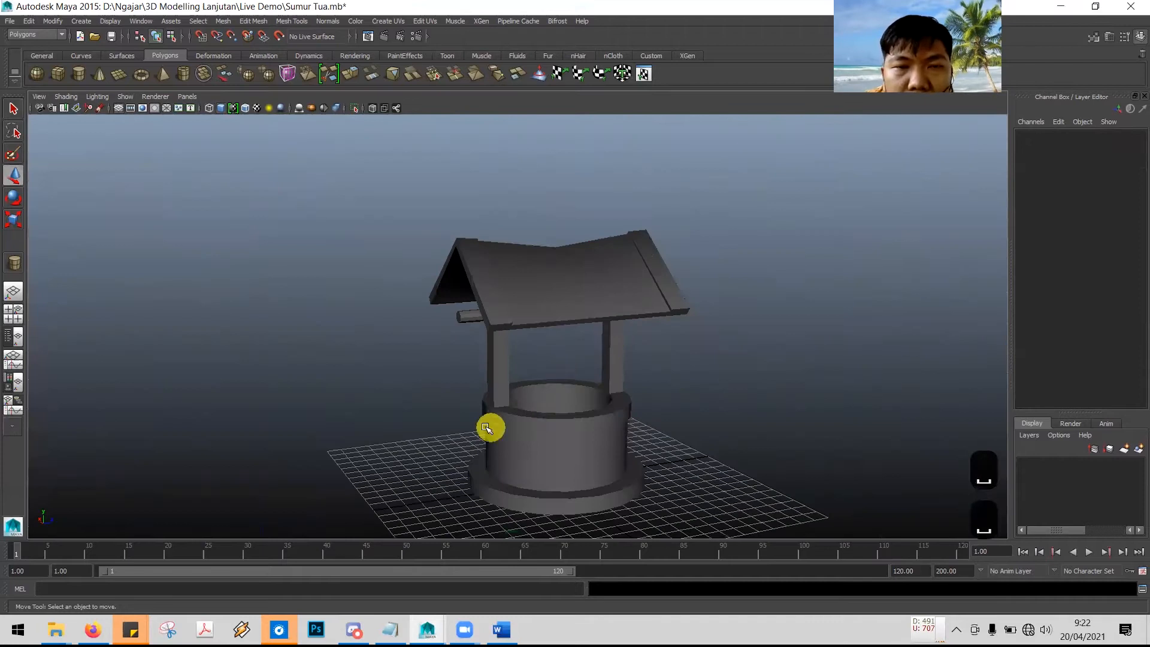
pyautogui.keyDown('alt'); pyautogui.moveTo(448, 393); pyautogui.dragTo(459, 353); pyautogui.keyUp('alt')
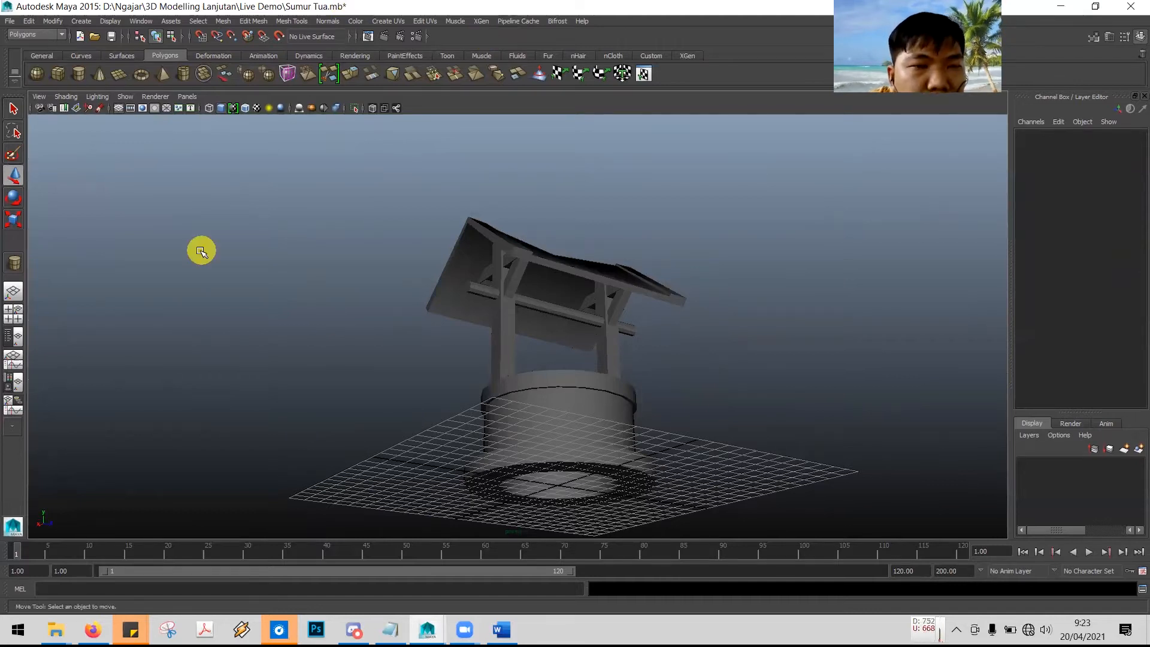
pyautogui.keyDown('alt'); pyautogui.moveTo(737, 277); pyautogui.dragTo(767, 297); pyautogui.keyUp('alt')
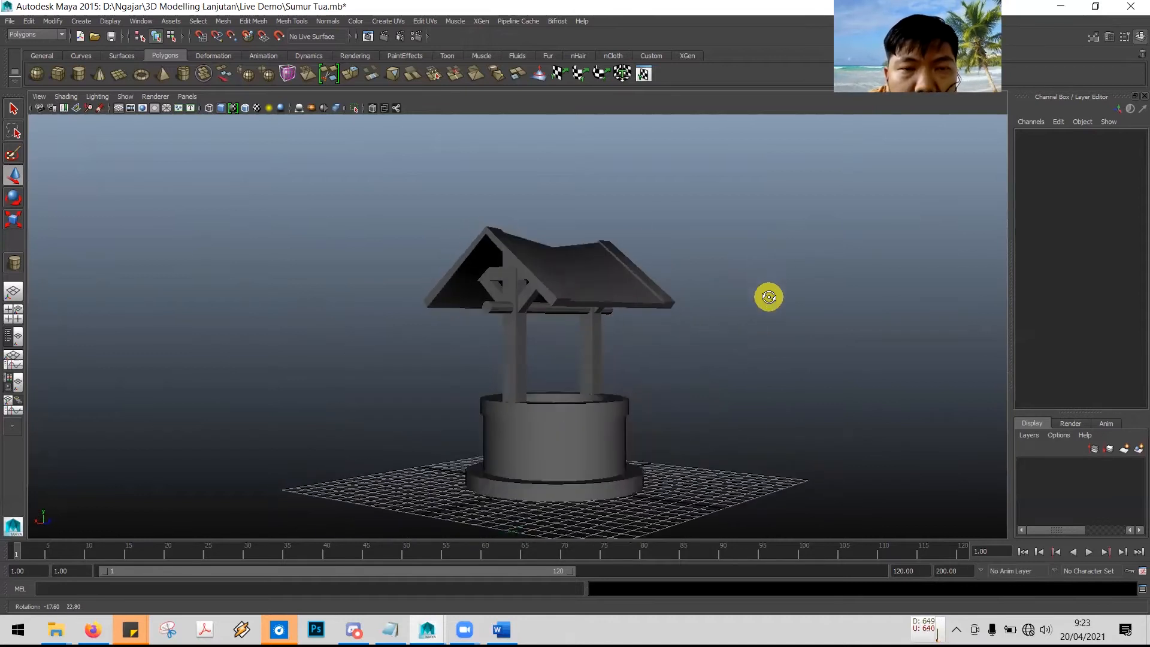
# - Consult instruction 39 of the Word tutorial, then return to Maya and put the horizontal cylinder in Object Mode
pyautogui.hotkey('alt', 'Tab')
pyautogui.scroll(-3, 579, 324)
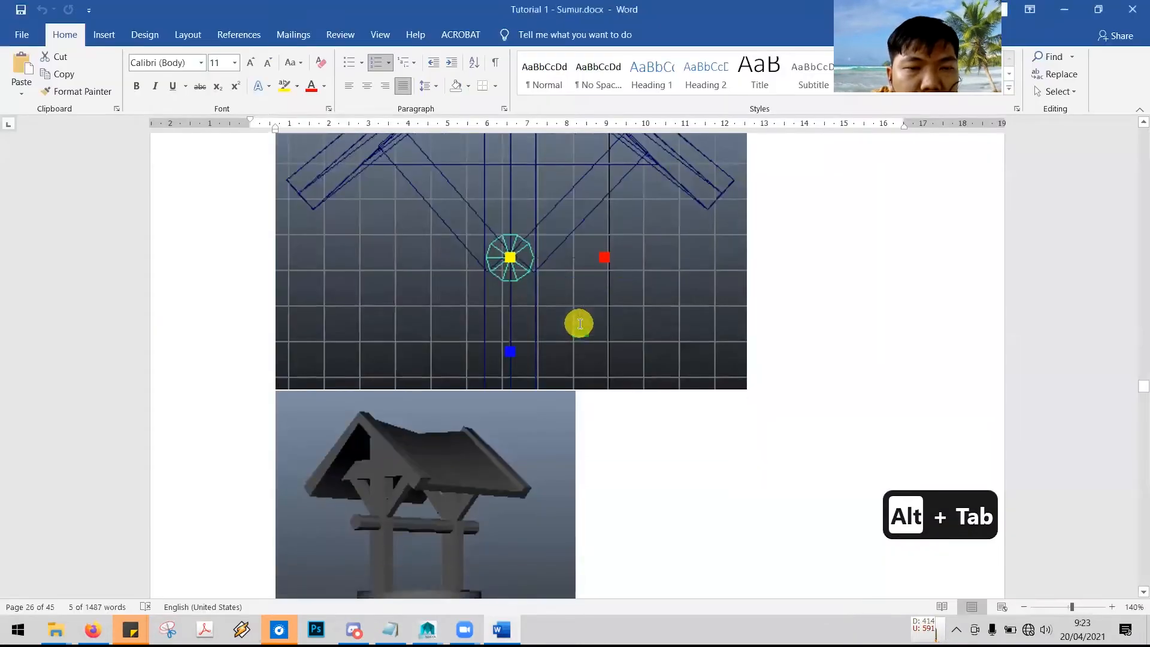
pyautogui.scroll(-10, 578, 321)
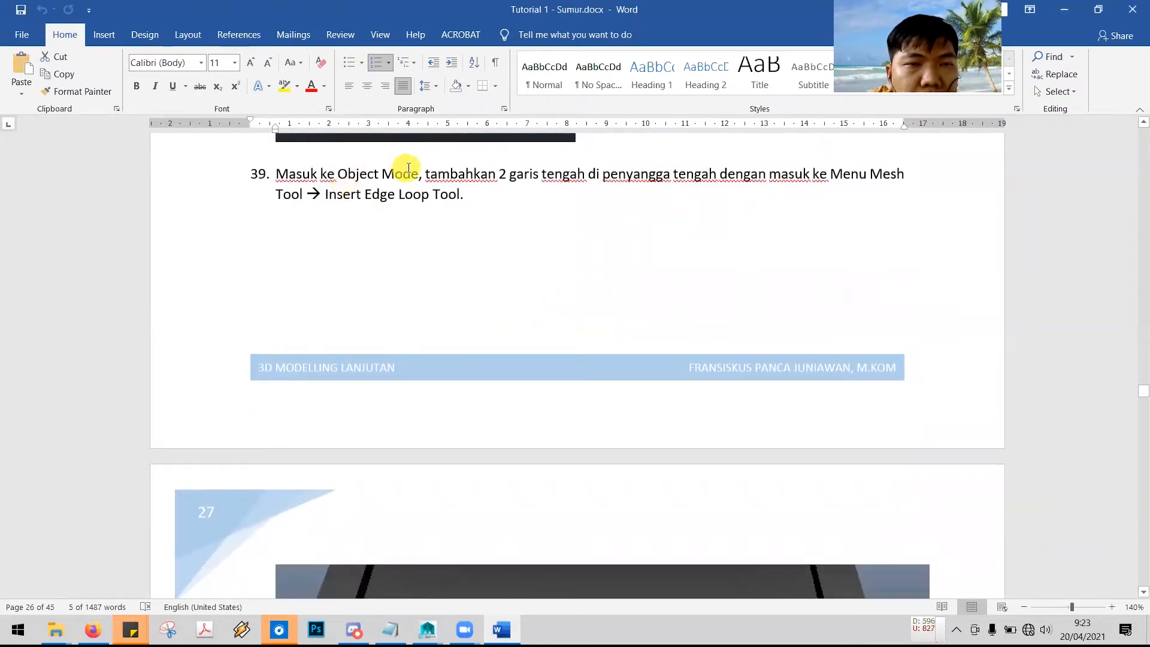
pyautogui.hotkey('alt', 'Tab')
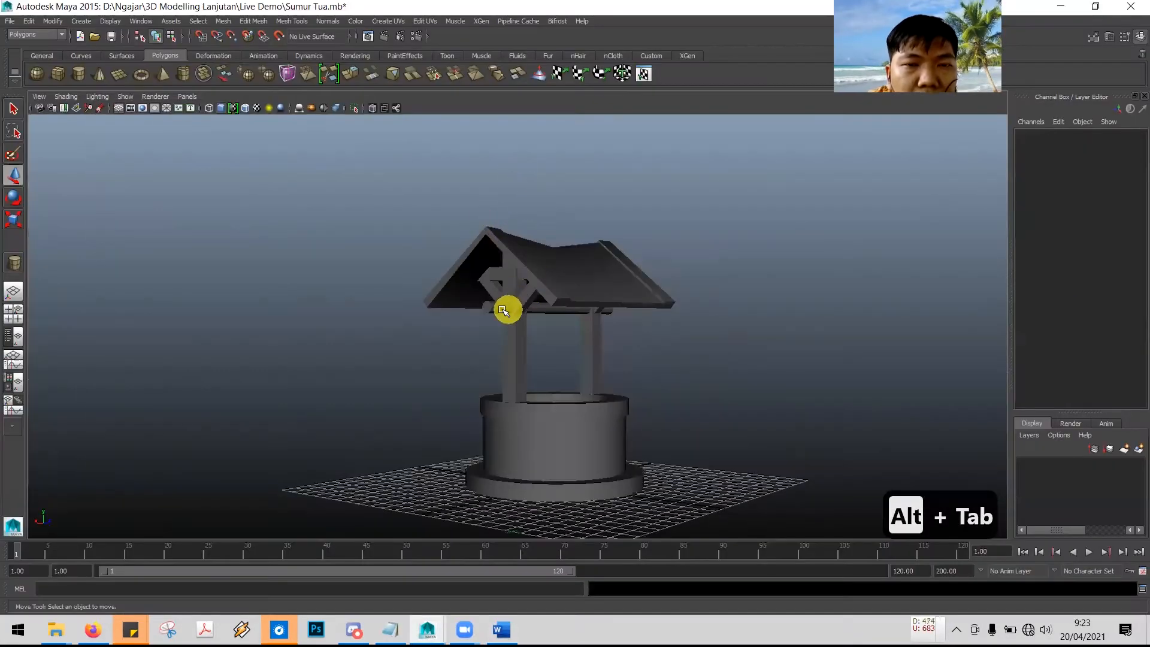
pyautogui.rightClick(492, 310)
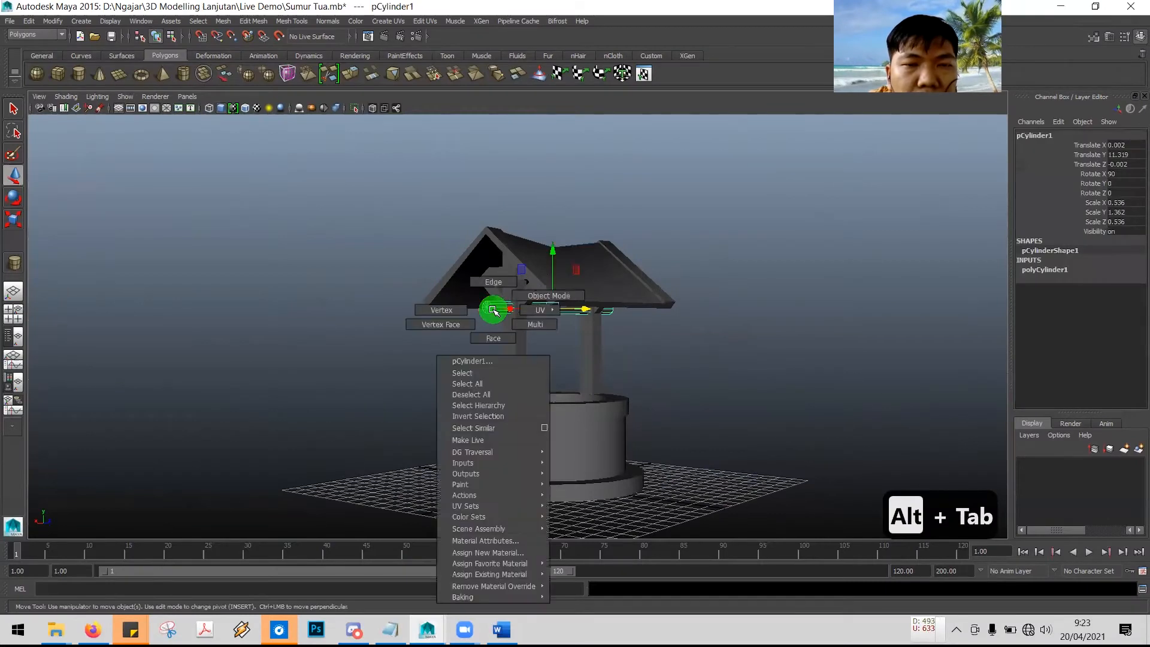
pyautogui.moveTo(492, 309); pyautogui.dragTo(539, 295, button='right')
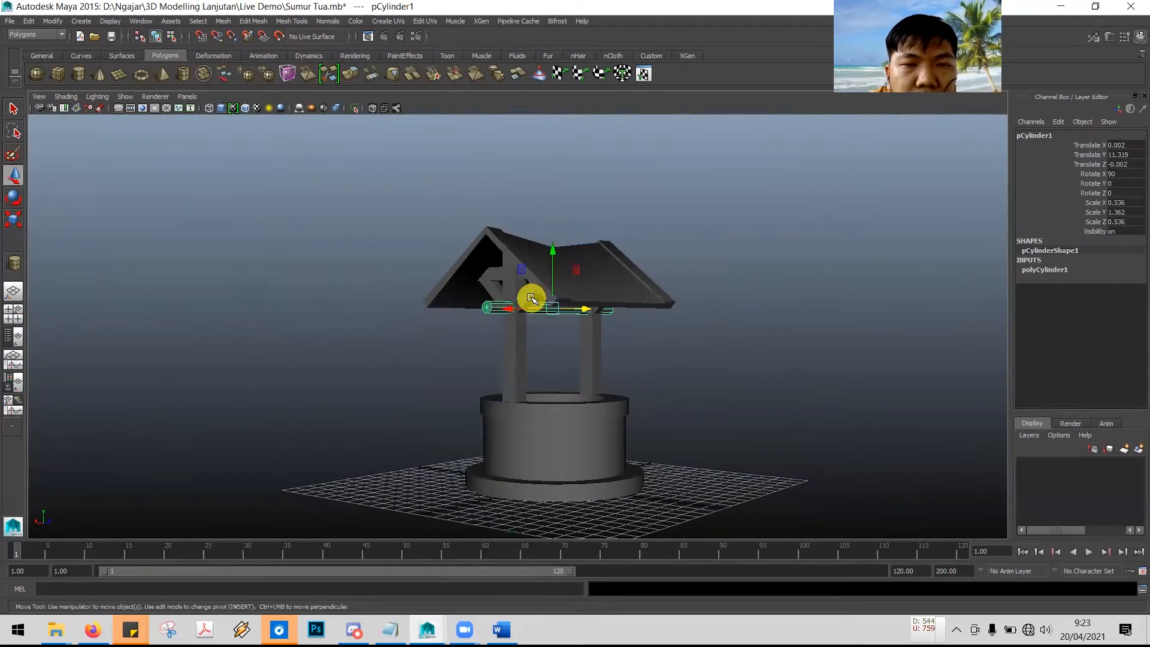
# - Switch to Word to study the picture and text of instruction 39 on the support's two middle edge loops, then return to Maya
pyautogui.hotkey('alt', 'Tab')
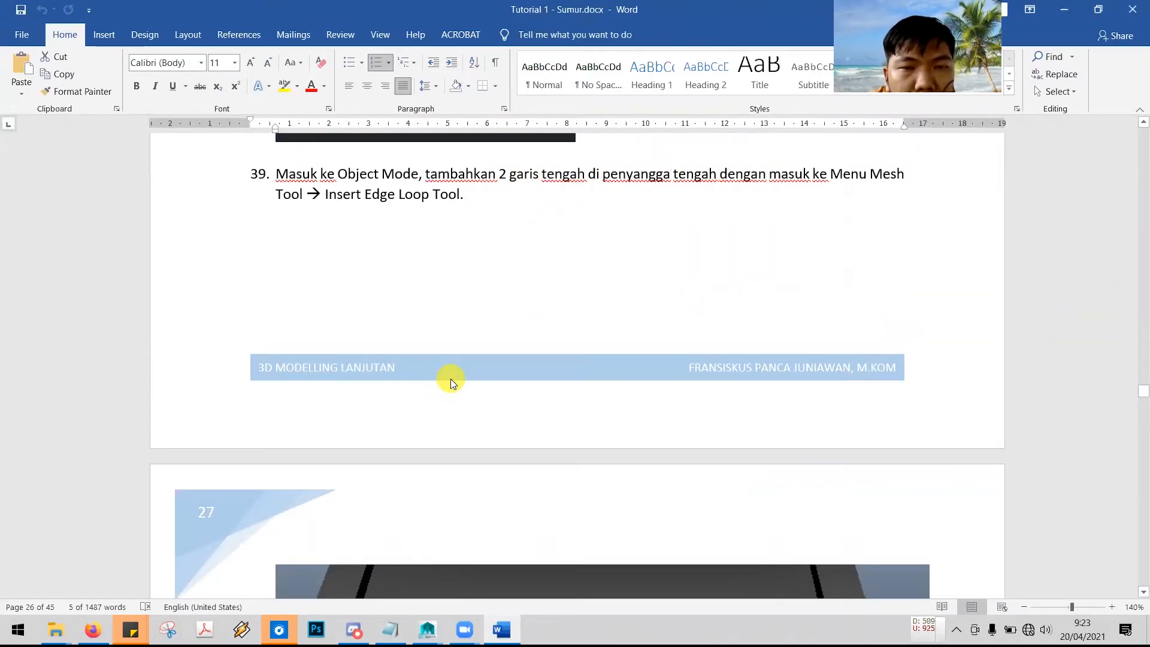
pyautogui.scroll(-8, 451, 377)
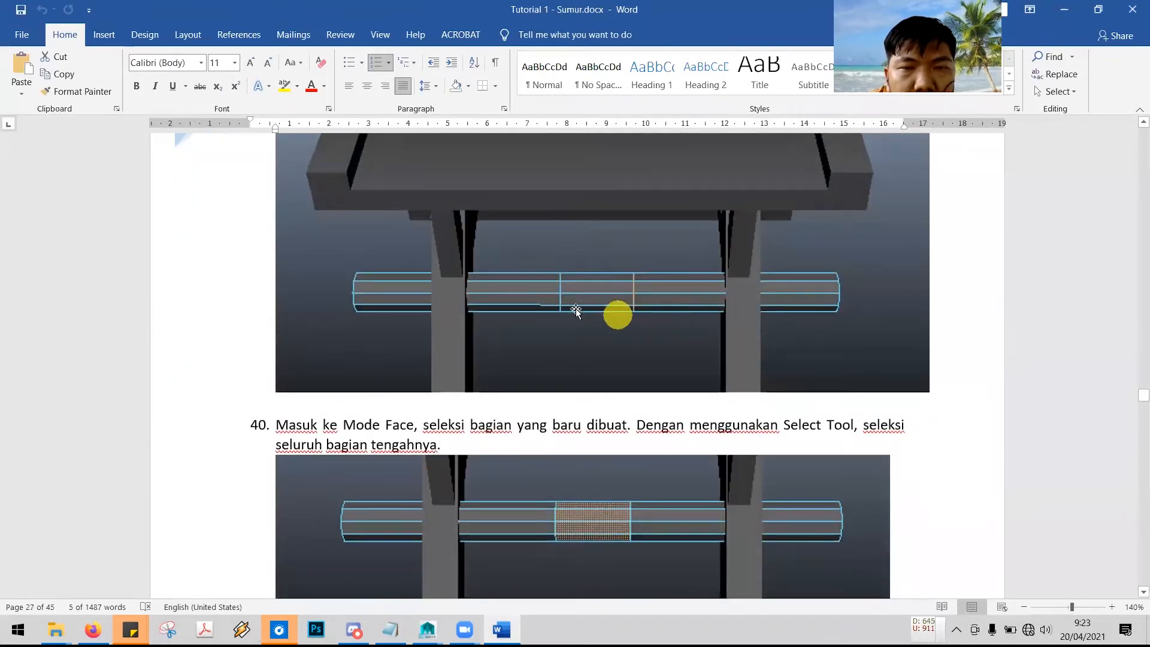
pyautogui.scroll(7, 602, 335)
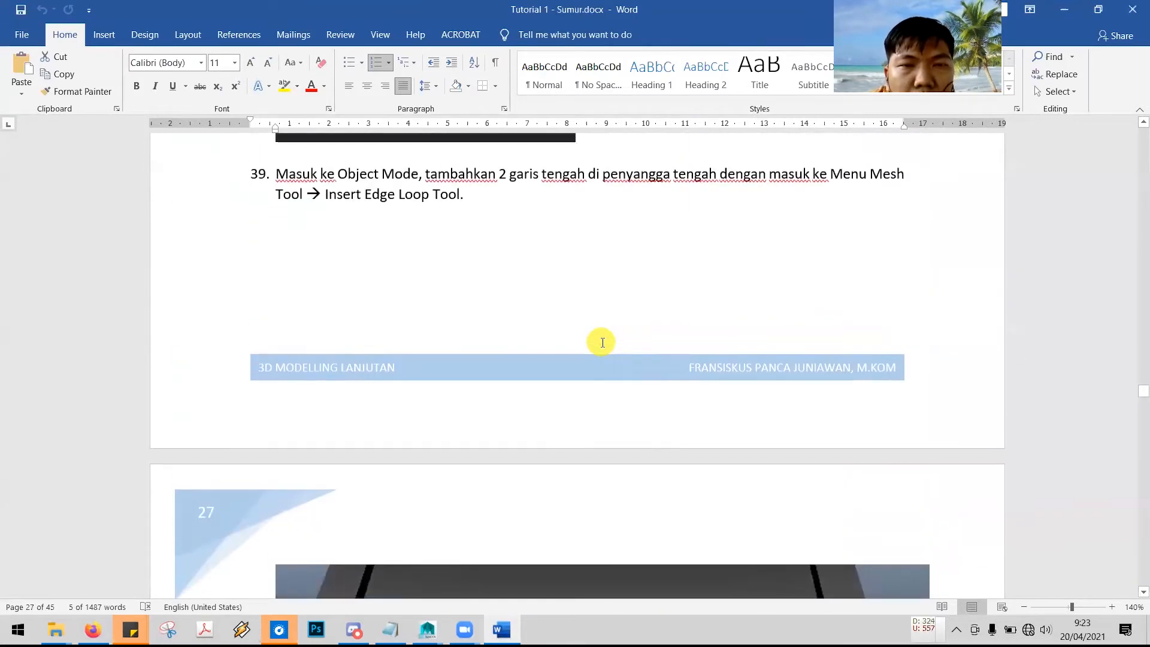
pyautogui.scroll(1, 601, 341)
pyautogui.scroll(1, 601, 342)
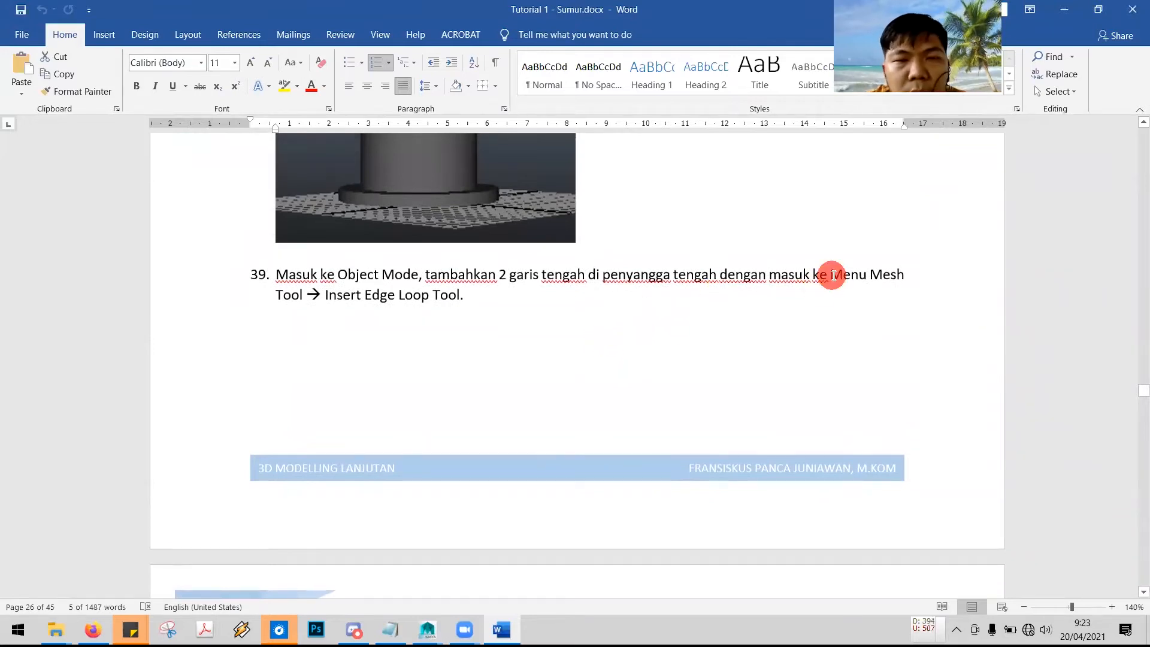
pyautogui.hotkey('alt', 'Tab')
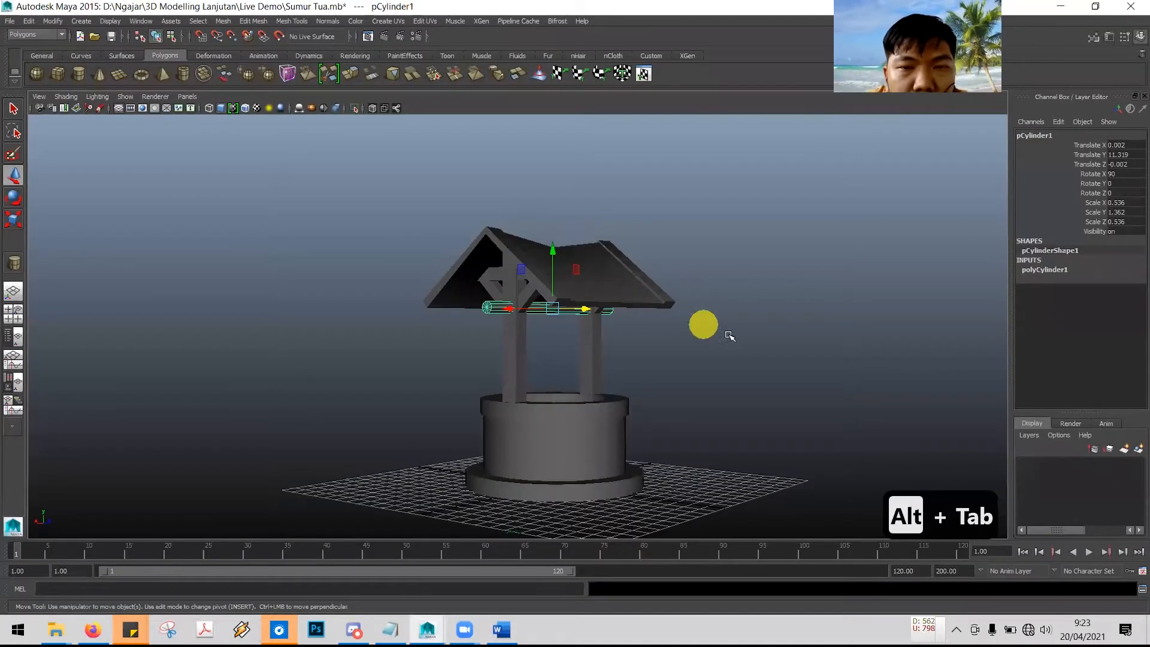
# - Insert two edge loops on the horizontal cylinder in the side view, one on each side of its midpoint, with the Insert Edge Loop Tool
pyautogui.press('space')
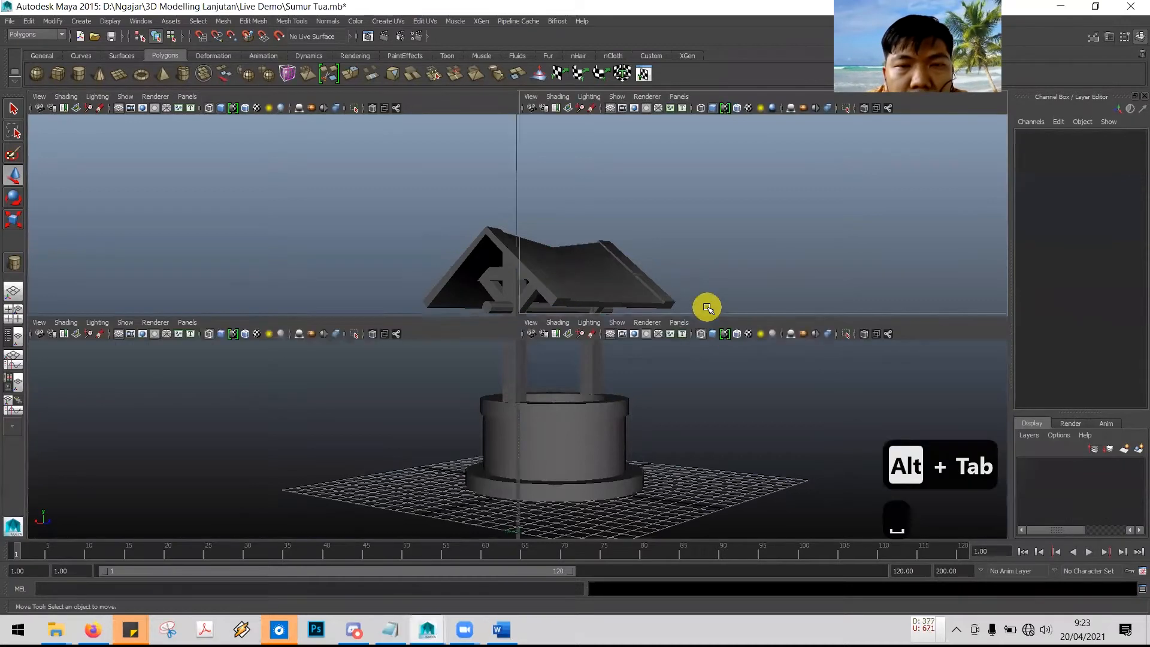
pyautogui.click(558, 372)
pyautogui.press('space')
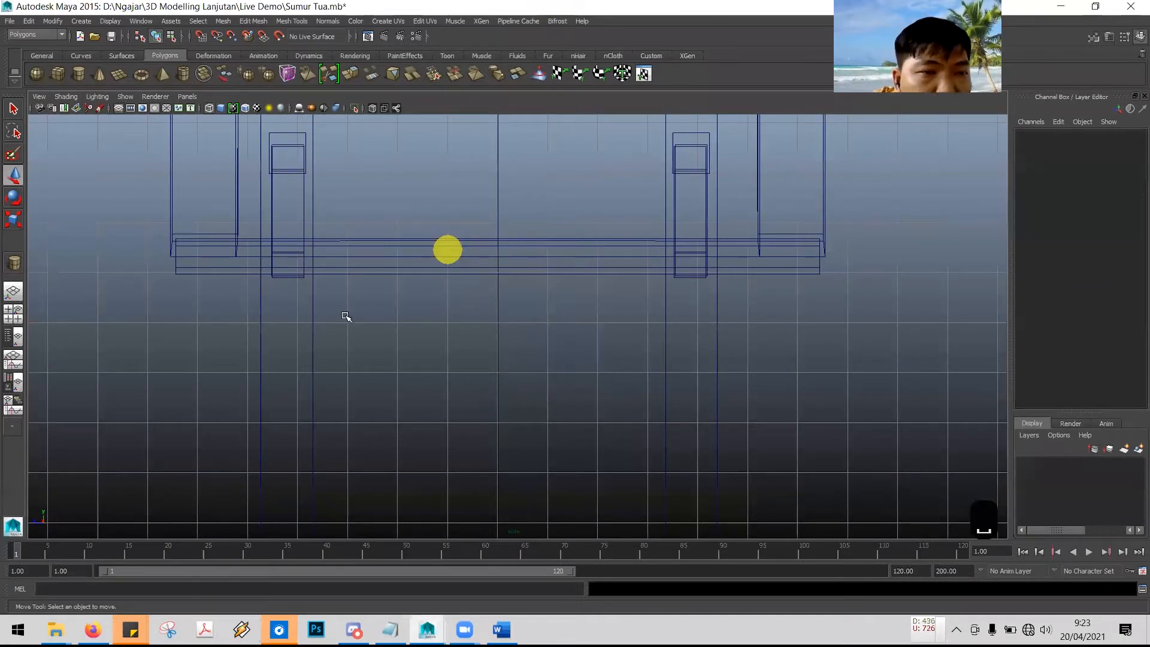
pyautogui.click(234, 275)
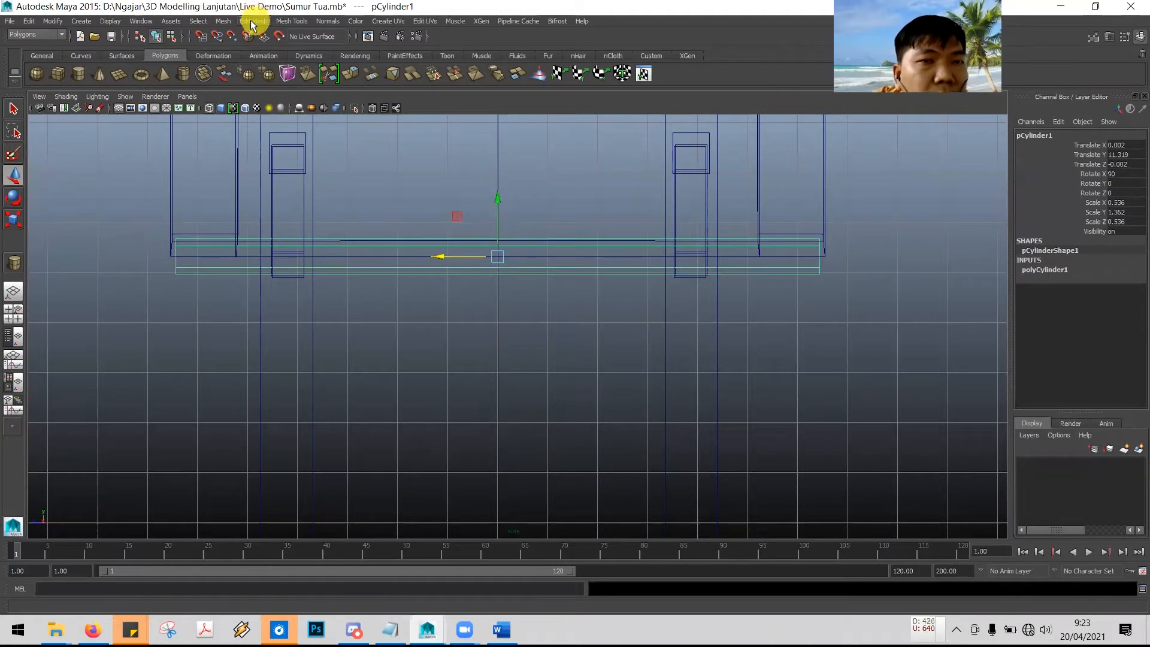
pyautogui.click(279, 21)
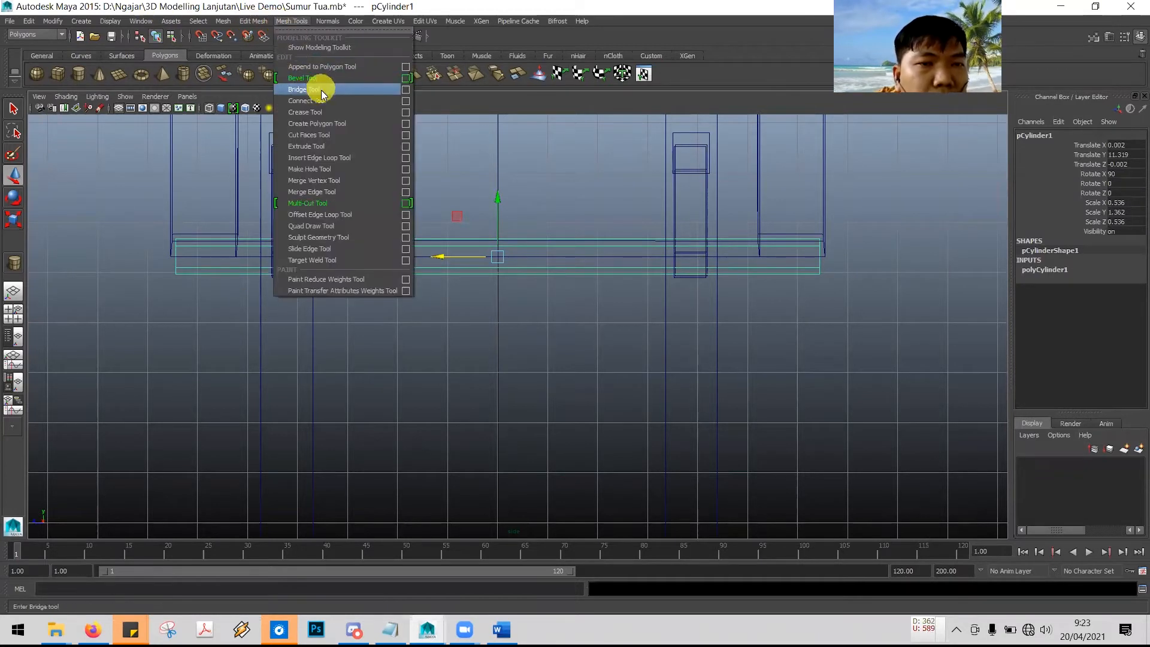
pyautogui.click(346, 157)
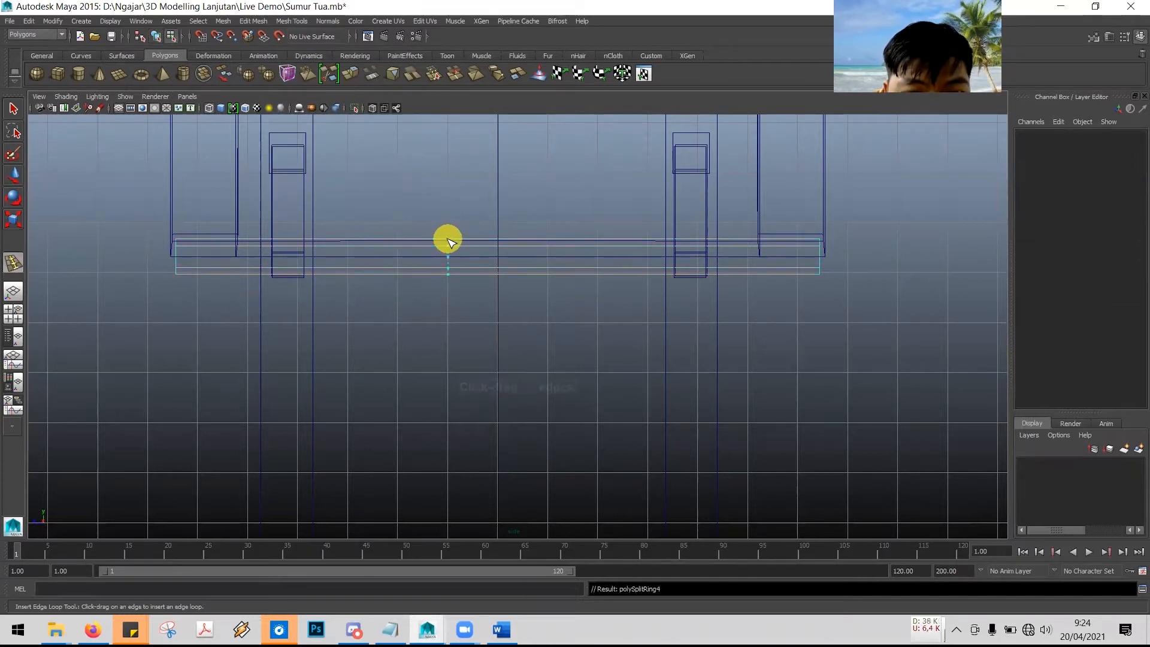
pyautogui.click(448, 241)
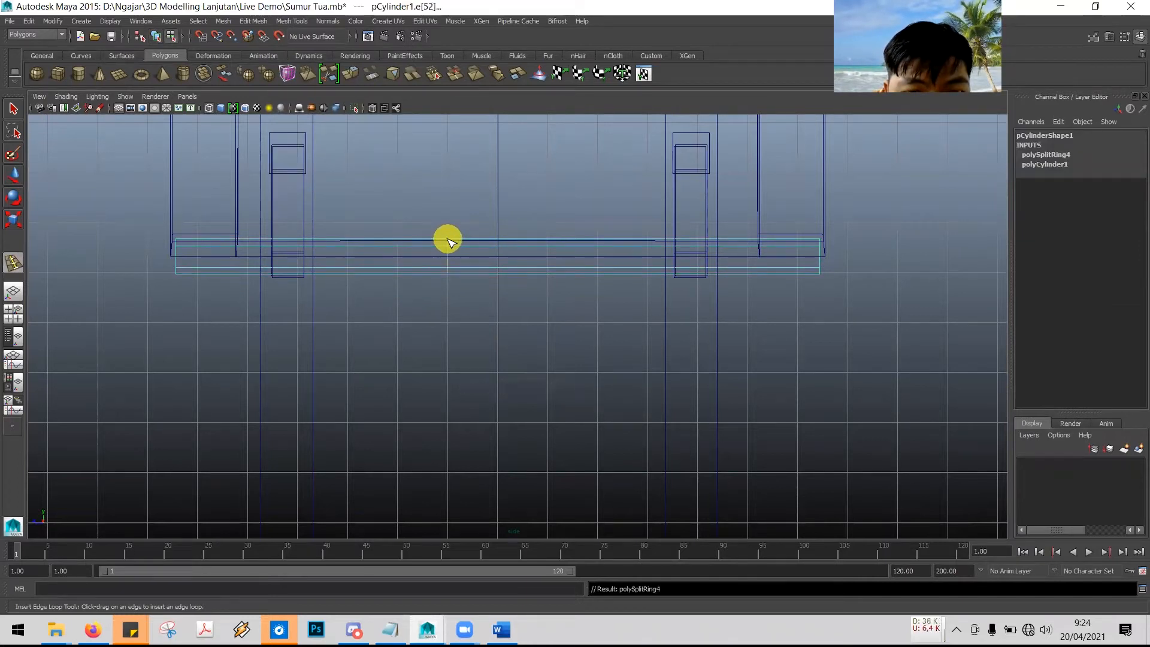
pyautogui.click(547, 240)
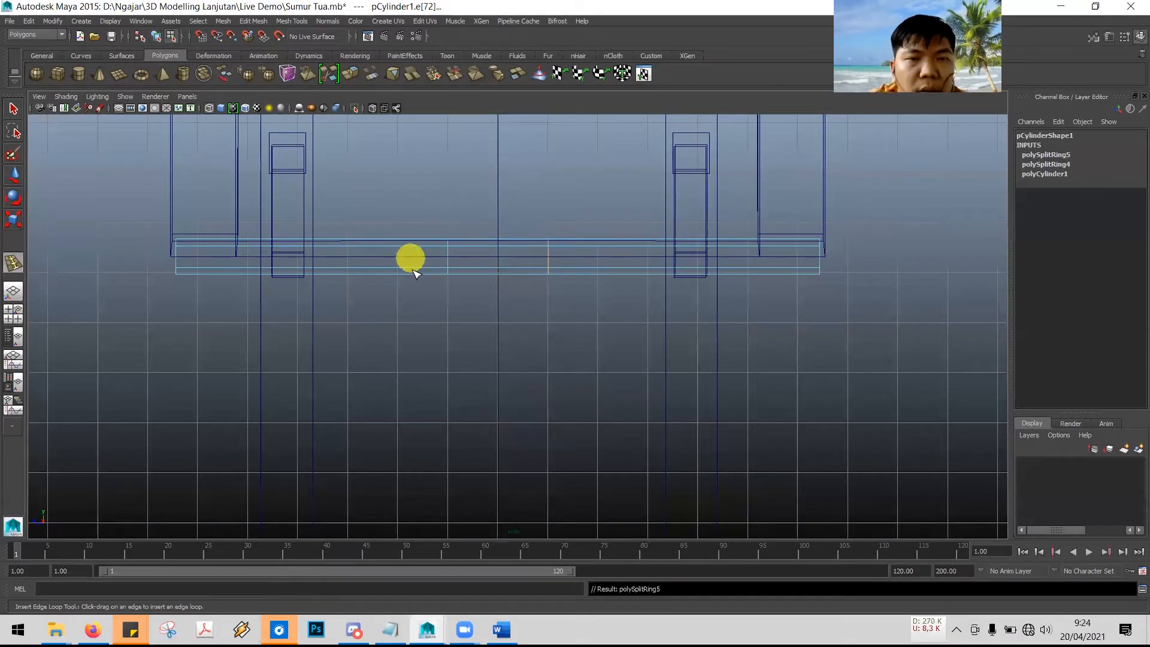
pyautogui.click(14, 108)
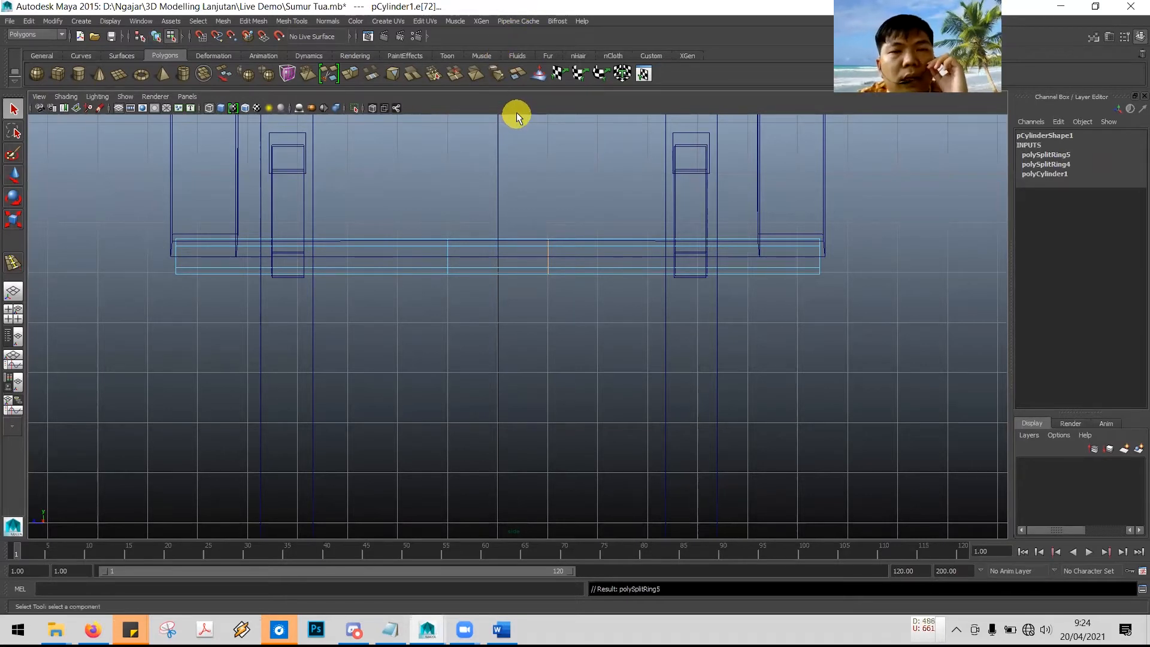
# - Consult instruction 40 of the Word tutorial on selecting the new middle section, and put the cylinder in Face mode in Maya
pyautogui.hotkey('alt', 'Tab')
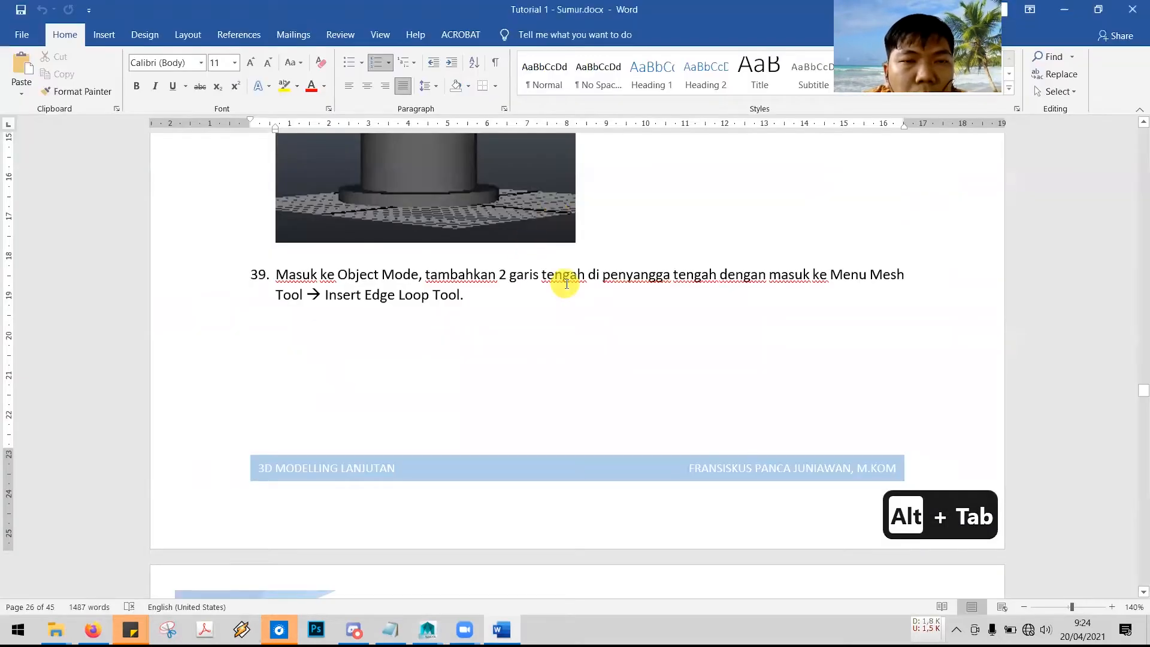
pyautogui.scroll(-6, 566, 287)
pyautogui.scroll(-6, 565, 287)
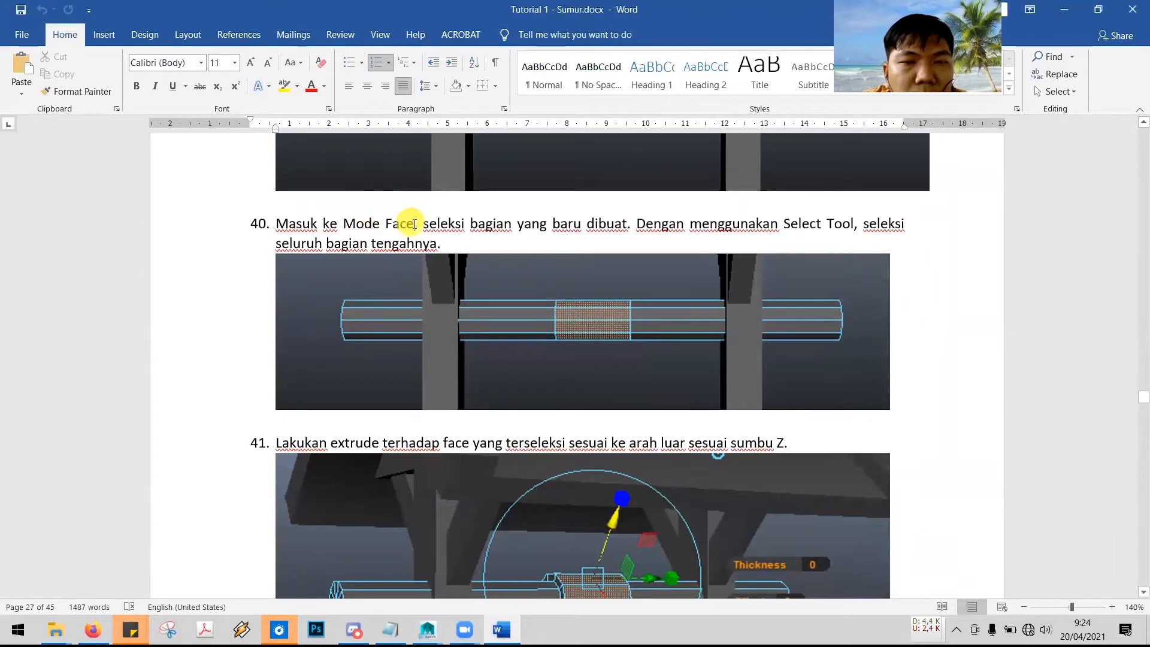
pyautogui.hotkey('alt', 'Tab')
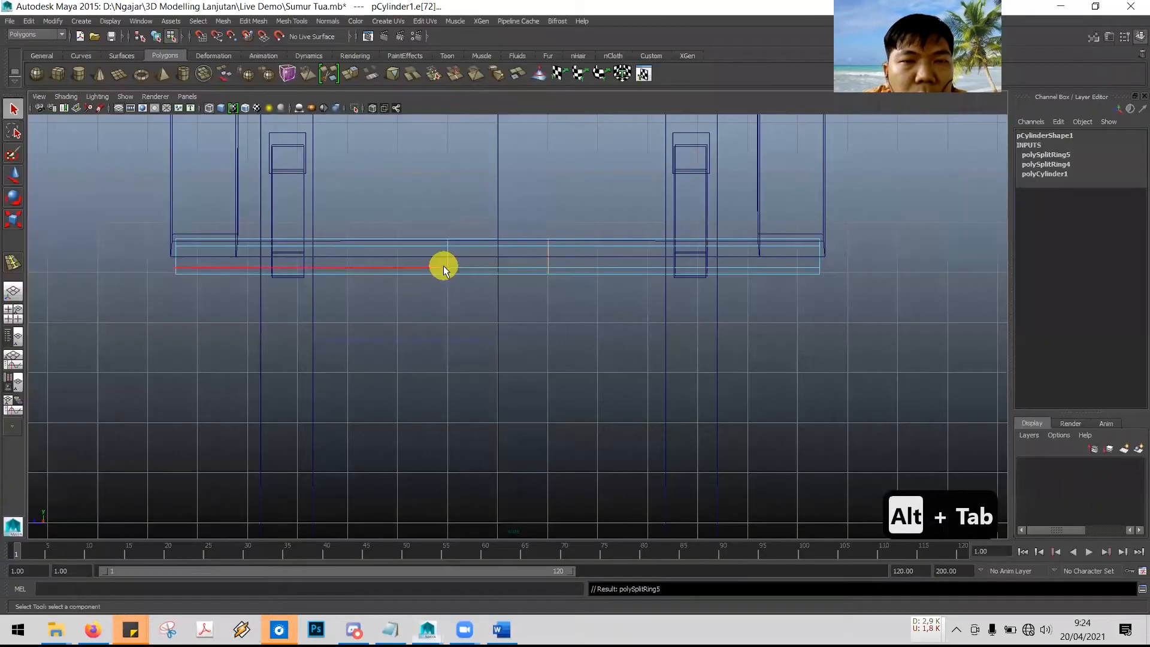
pyautogui.moveTo(403, 244); pyautogui.dragTo(409, 273, button='right')
pyautogui.hotkey('alt', 'Tab')
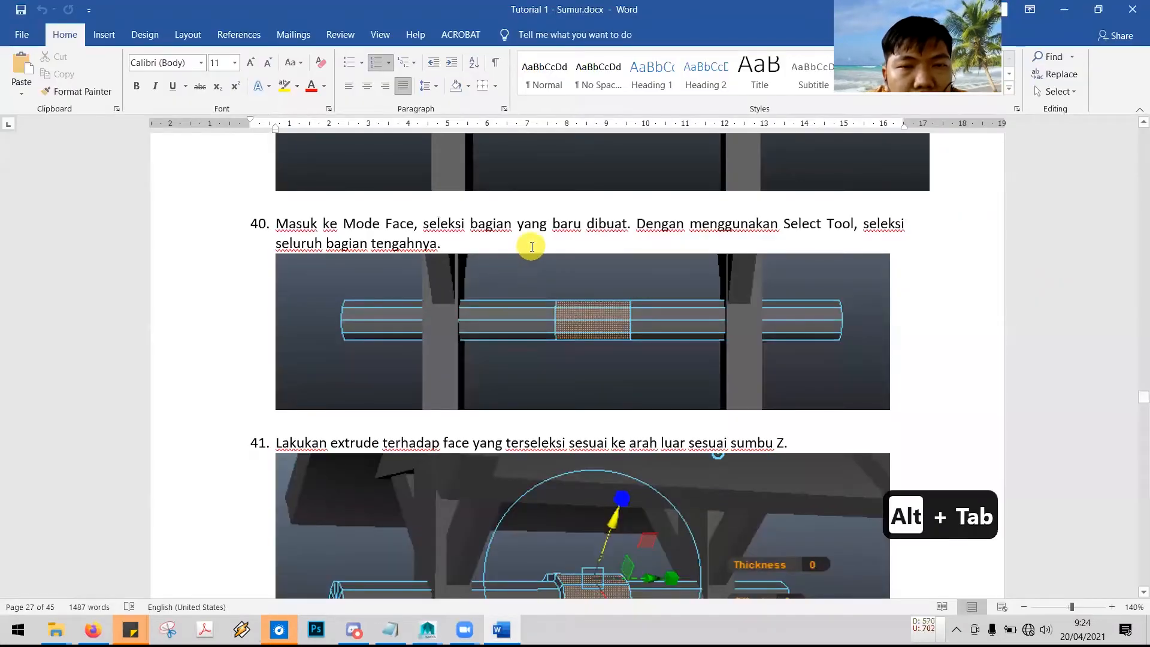
pyautogui.hotkey('alt', 'Tab')
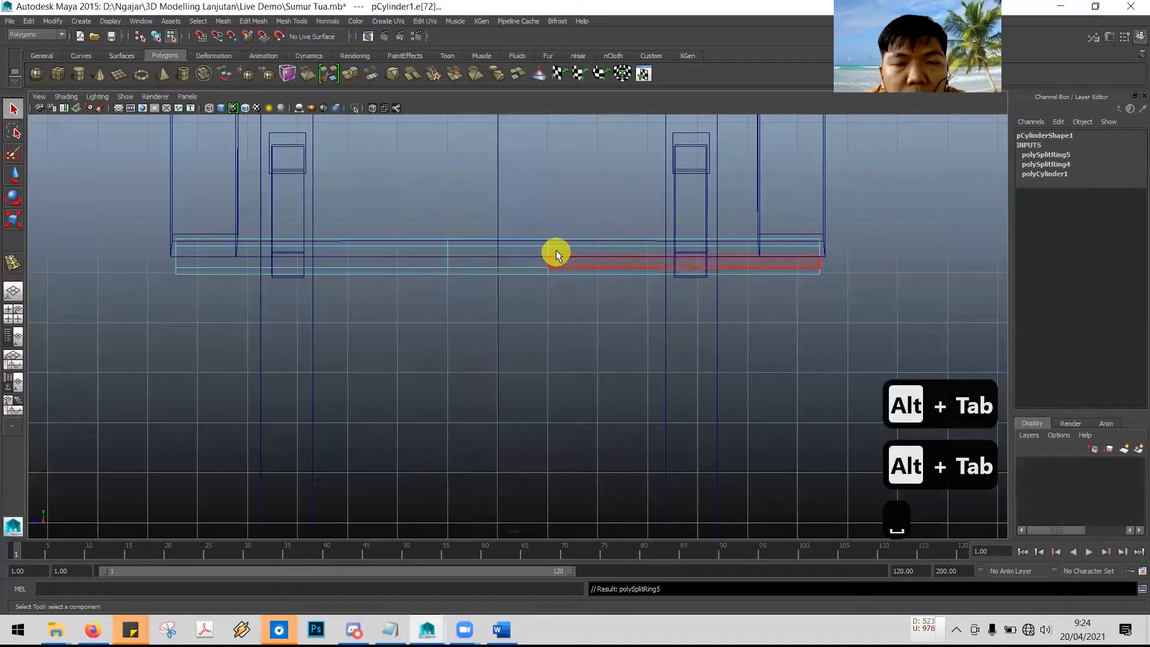
# - Examine the cylinder's middle section close up in the perspective view and compare it with instruction 40's picture in Word
pyautogui.press('space')
pyautogui.click(639, 192)
pyautogui.press('space')
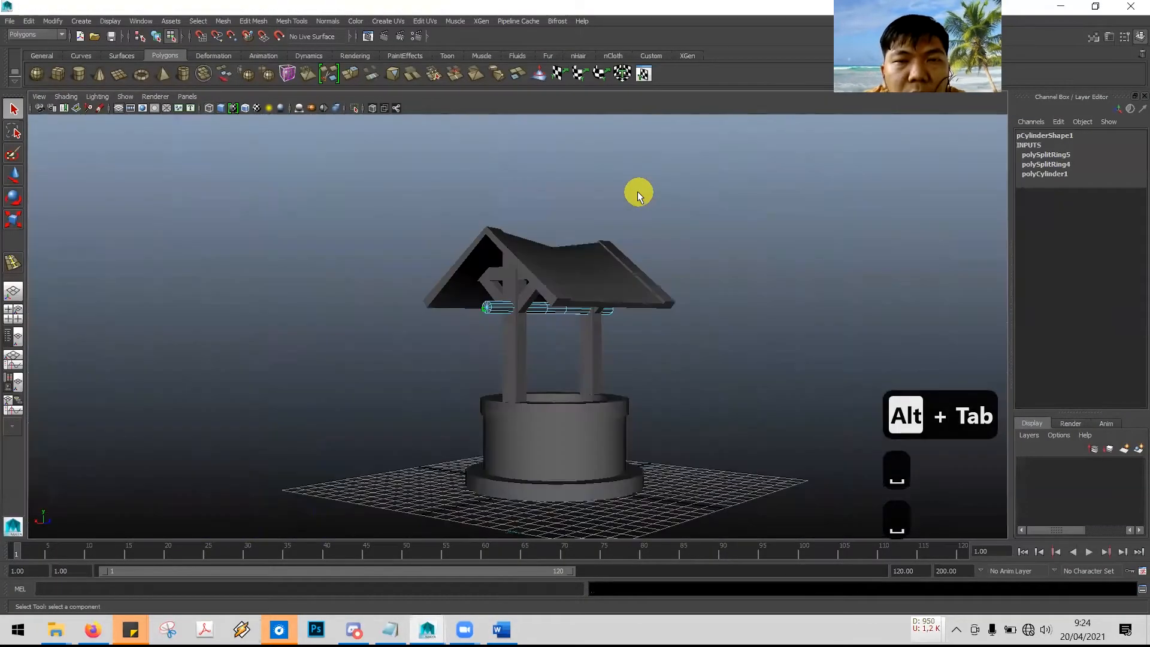
pyautogui.keyDown('alt'); pyautogui.moveTo(728, 339); pyautogui.dragTo(665, 333); pyautogui.keyUp('alt')
pyautogui.scroll(6, 660, 334)
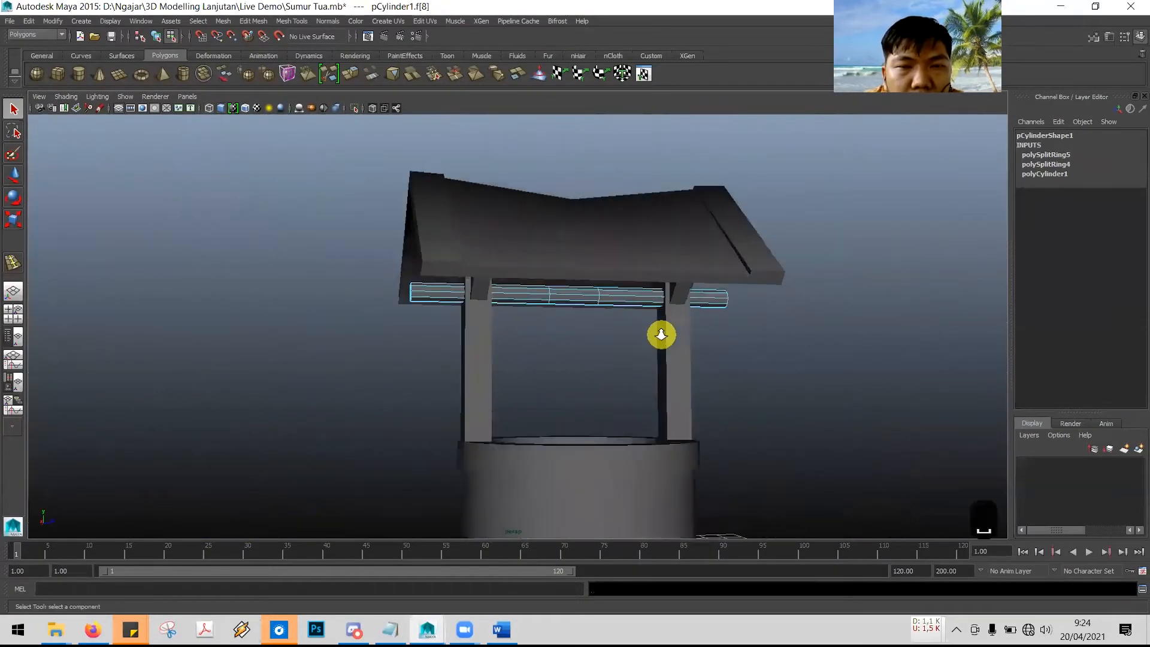
pyautogui.keyDown('alt'); pyautogui.moveTo(788, 311); pyautogui.dragTo(749, 326); pyautogui.keyUp('alt')
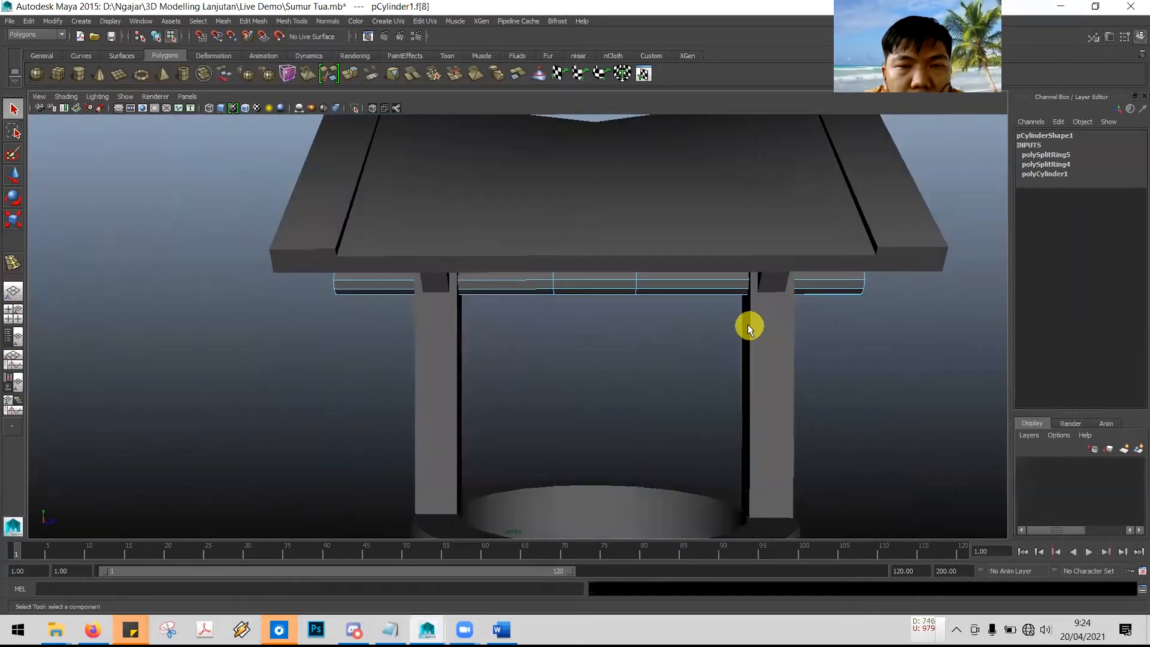
pyautogui.scroll(3, 747, 329)
pyautogui.keyDown('alt'); pyautogui.moveTo(608, 375); pyautogui.dragTo(613, 344); pyautogui.keyUp('alt')
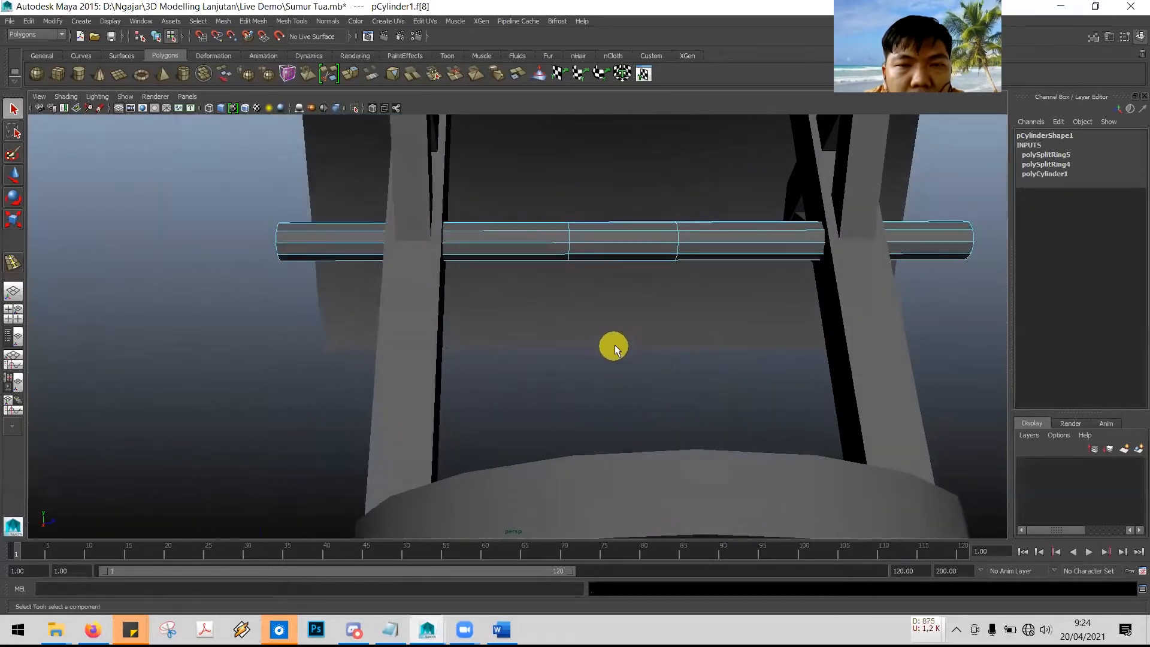
pyautogui.keyDown('alt'); pyautogui.moveTo(613, 344); pyautogui.dragTo(590, 366, button='middle'); pyautogui.keyUp('alt')
pyautogui.scroll(-4, 590, 366)
pyautogui.hotkey('alt', 'Tab')
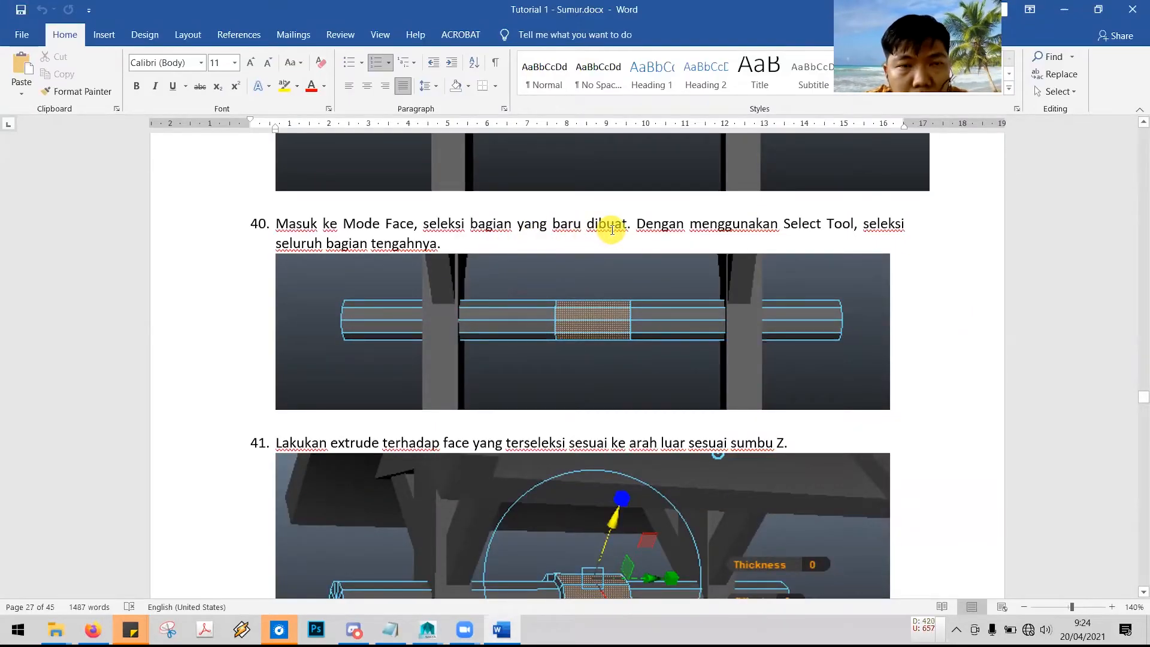
pyautogui.hotkey('alt', 'Tab')
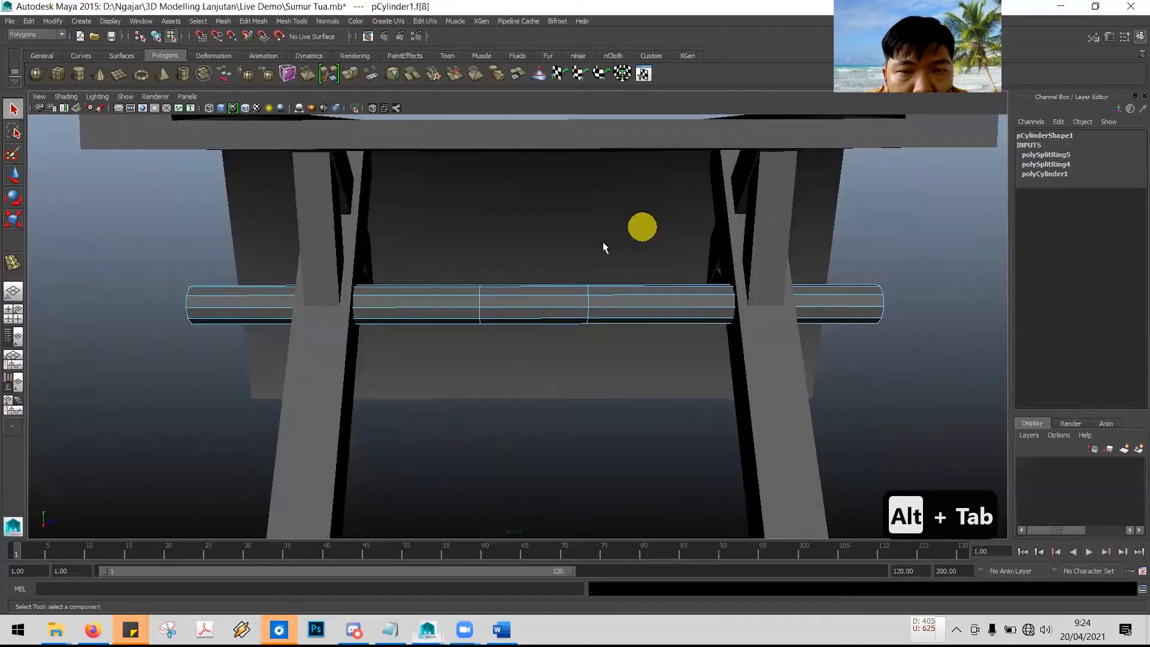
# - Select the full ring of faces between the two edge loops at the middle of the cylinder
pyautogui.click(531, 301)
pyautogui.doubleClick(536, 294)
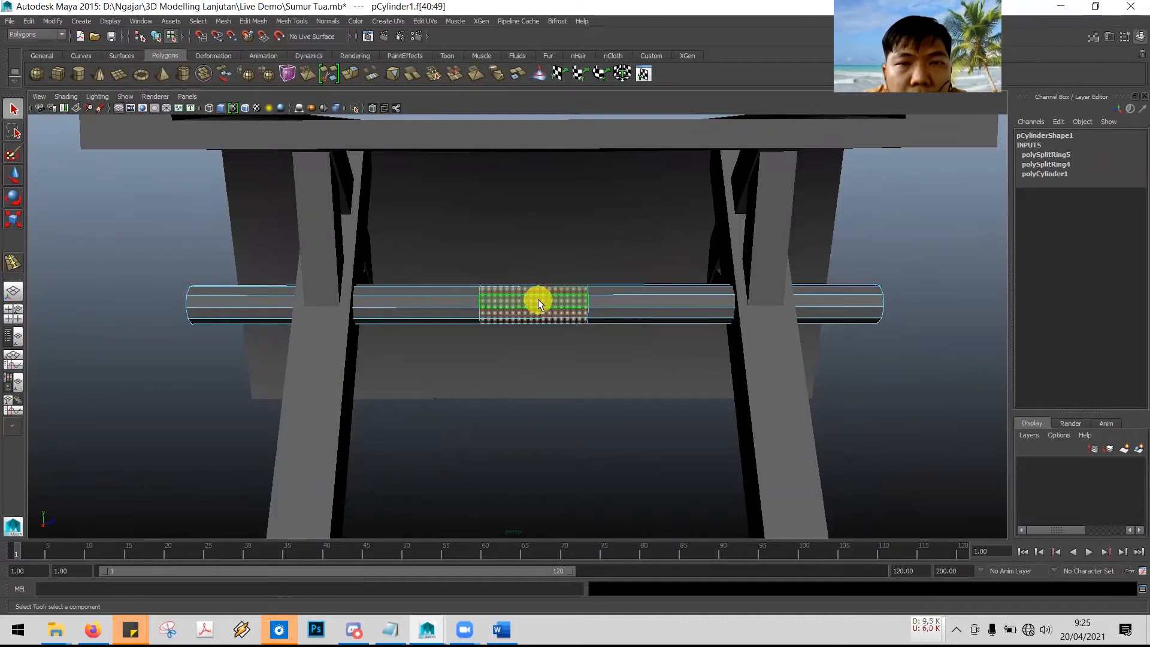
pyautogui.click(535, 302)
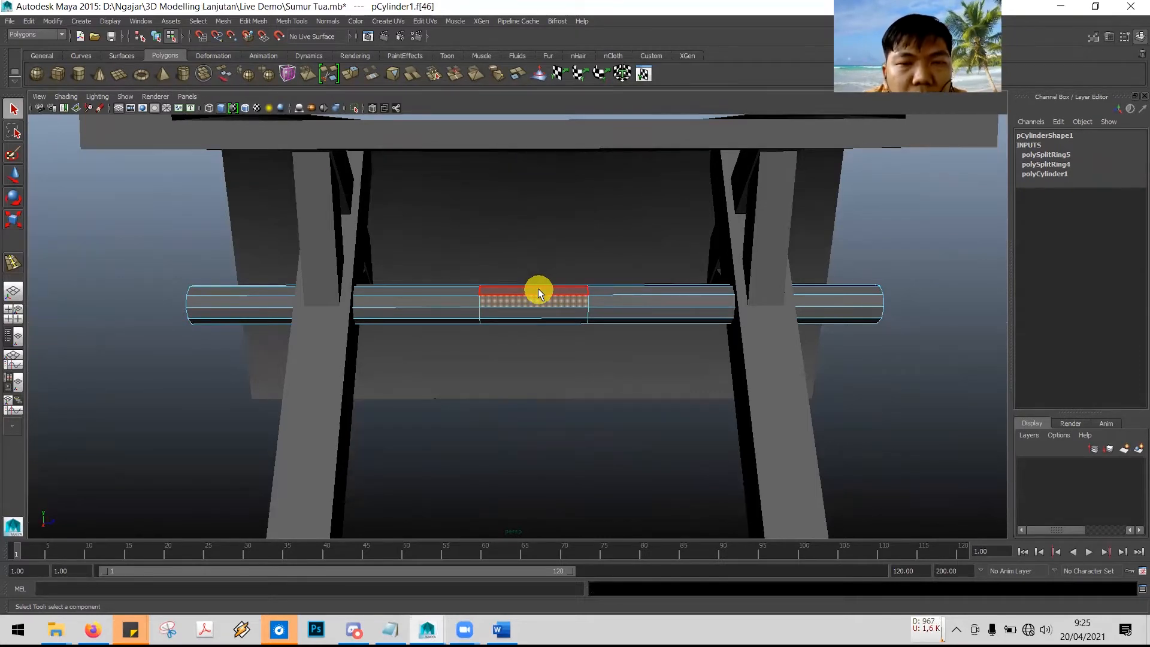
pyautogui.doubleClick(537, 292)
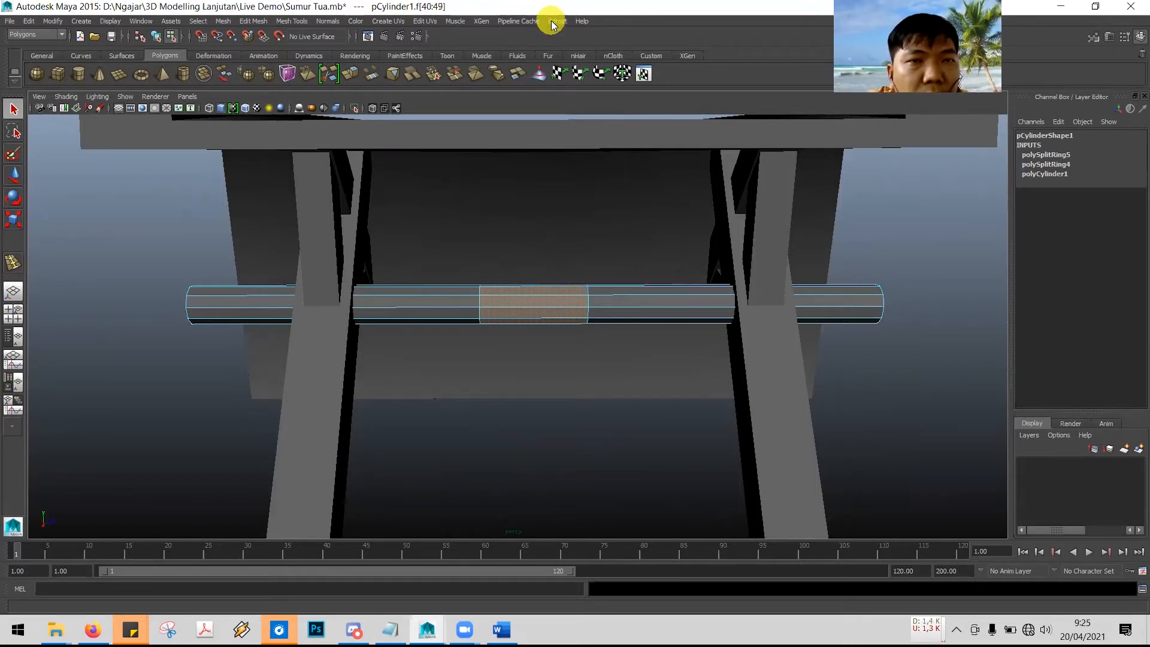
pyautogui.keyDown('alt'); pyautogui.moveTo(578, 324); pyautogui.dragTo(562, 303); pyautogui.keyUp('alt')
# - Switch to Word to study instruction 41 on extruding the selected faces outward, then return to Maya
pyautogui.hotkey('alt', 'Tab')
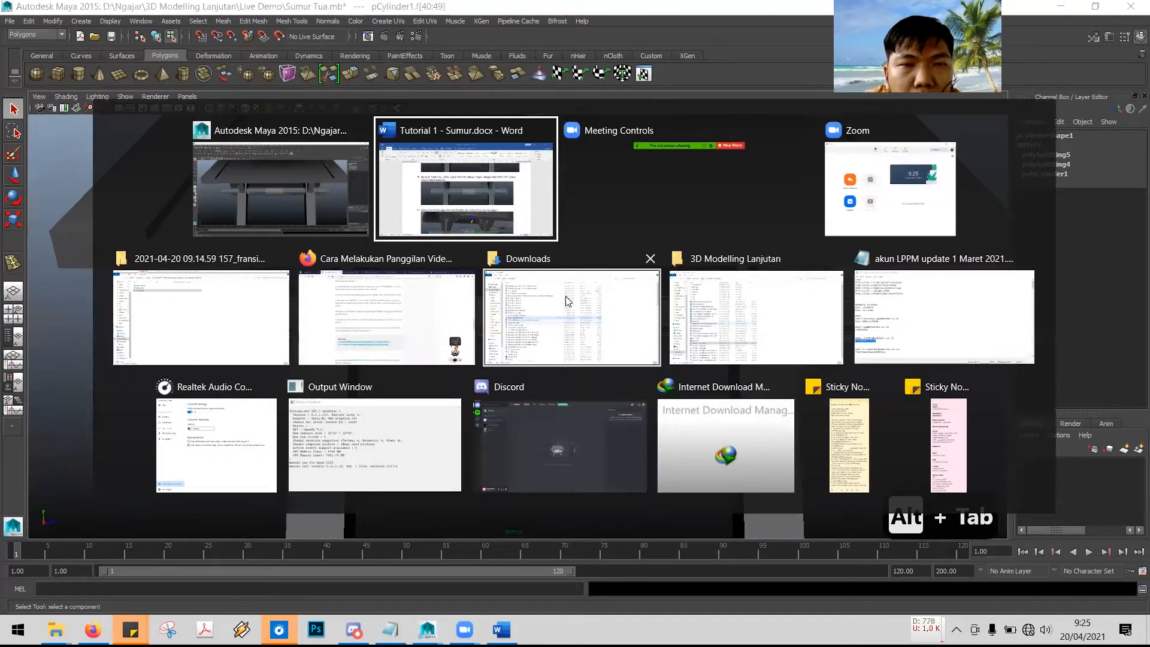
pyautogui.scroll(-3, 554, 278)
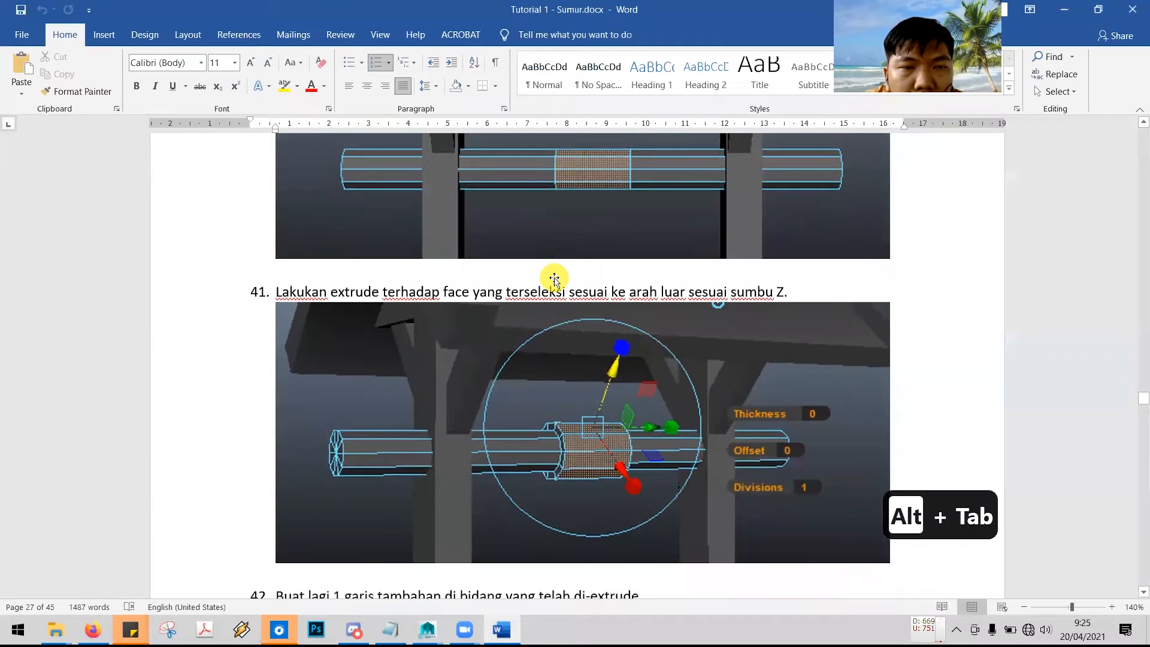
pyautogui.scroll(-2, 554, 279)
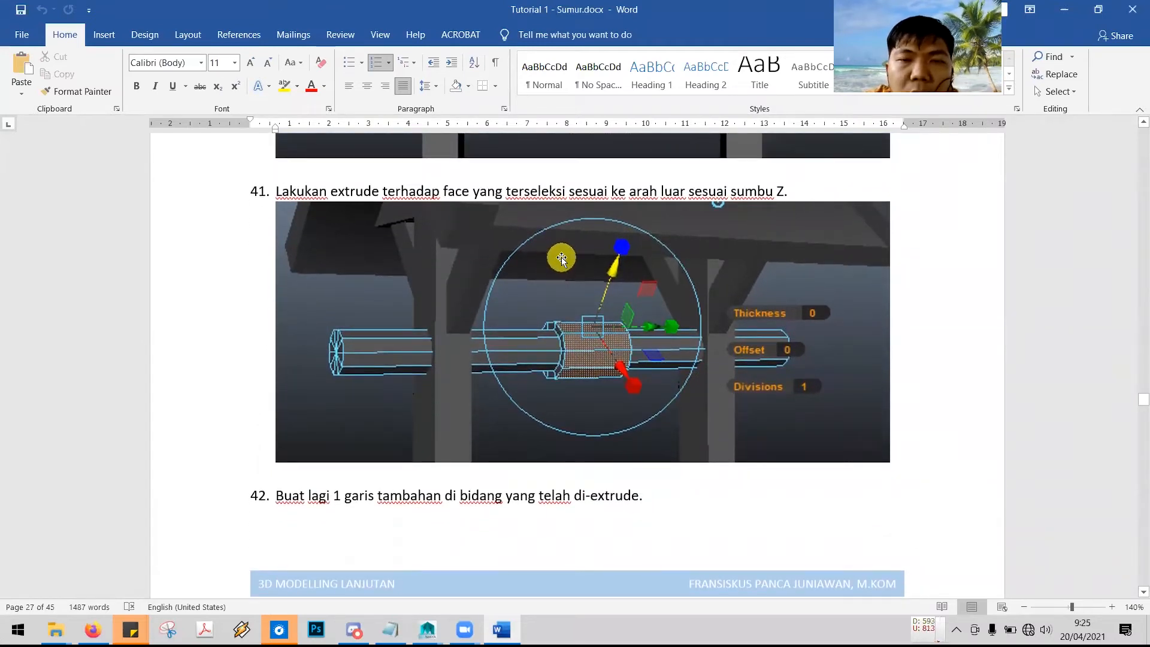
pyautogui.hotkey('alt', 'Tab')
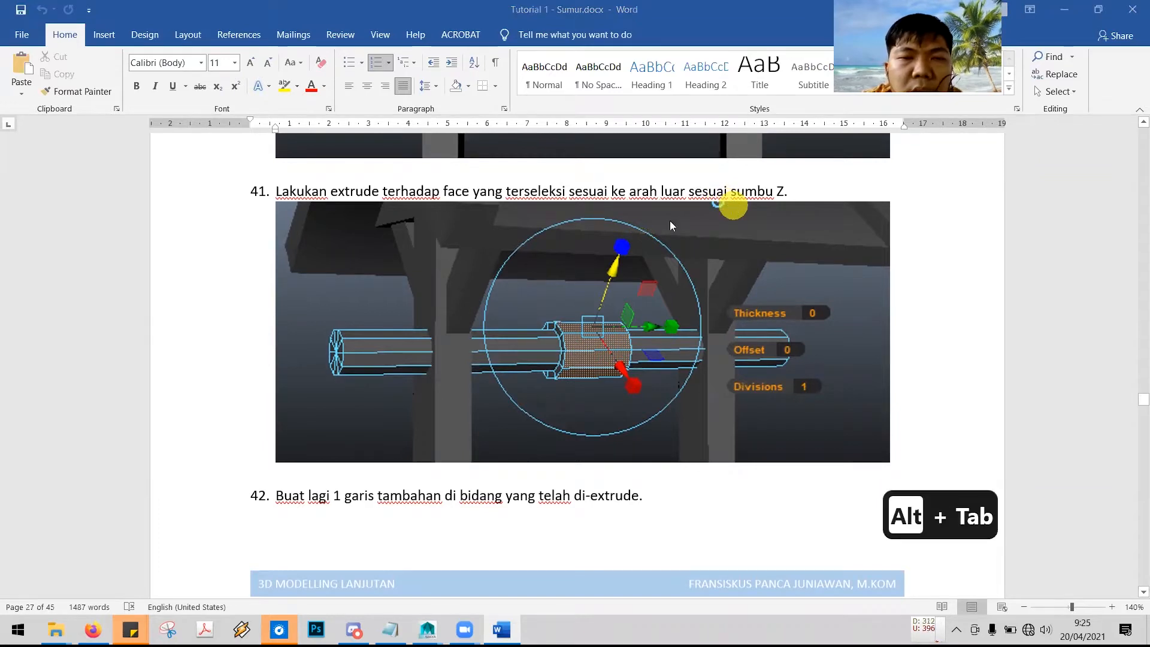
# - Extrude the cylinder's selected middle faces and enlarge the extrusion to a Local Scale X of about 2.931
pyautogui.keyDown('alt'); pyautogui.moveTo(516, 372); pyautogui.dragTo(585, 333); pyautogui.keyUp('alt')
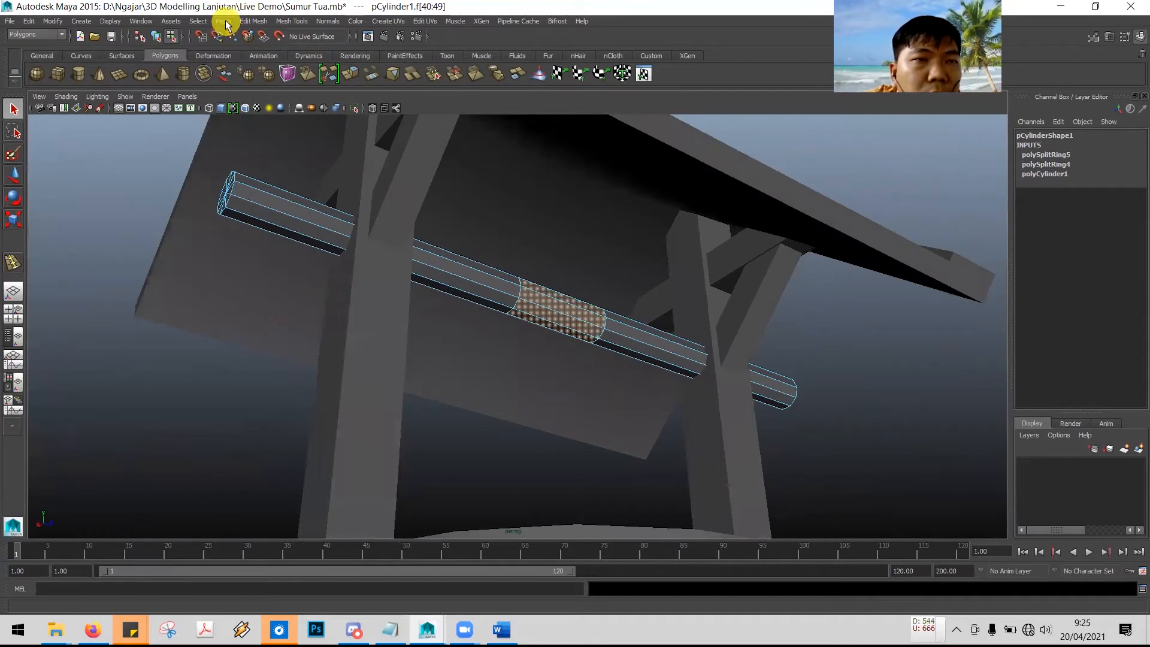
pyautogui.click(245, 23)
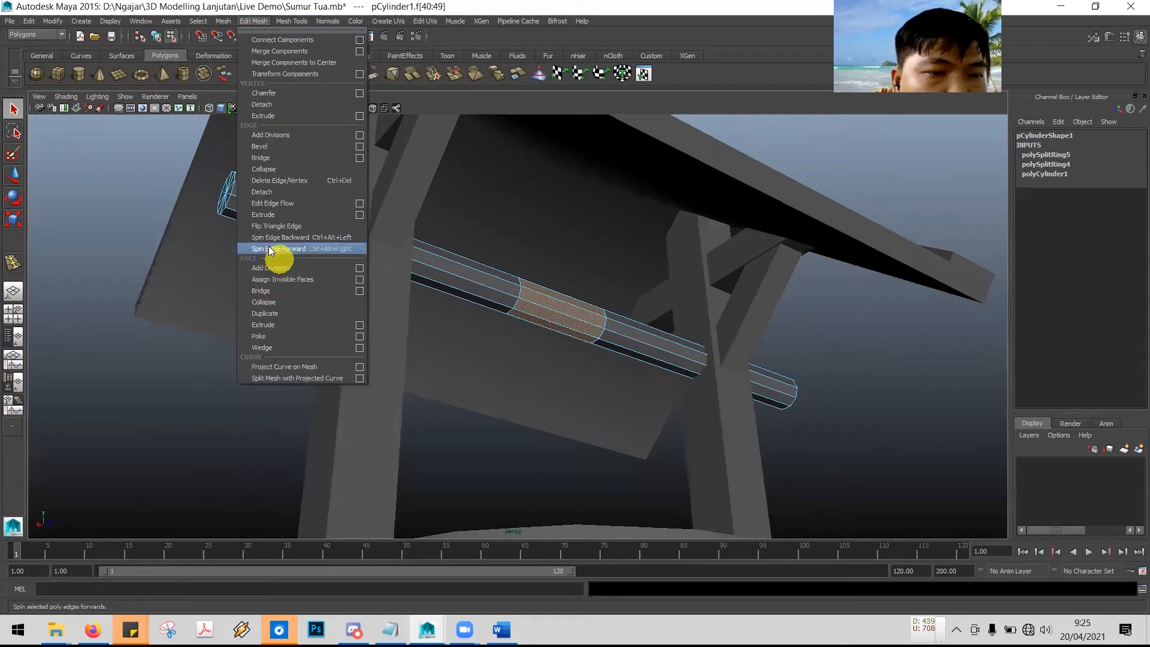
pyautogui.click(279, 326)
pyautogui.keyDown('alt'); pyautogui.moveTo(574, 402); pyautogui.dragTo(685, 423); pyautogui.keyUp('alt')
pyautogui.moveTo(499, 342); pyautogui.dragTo(492, 343)
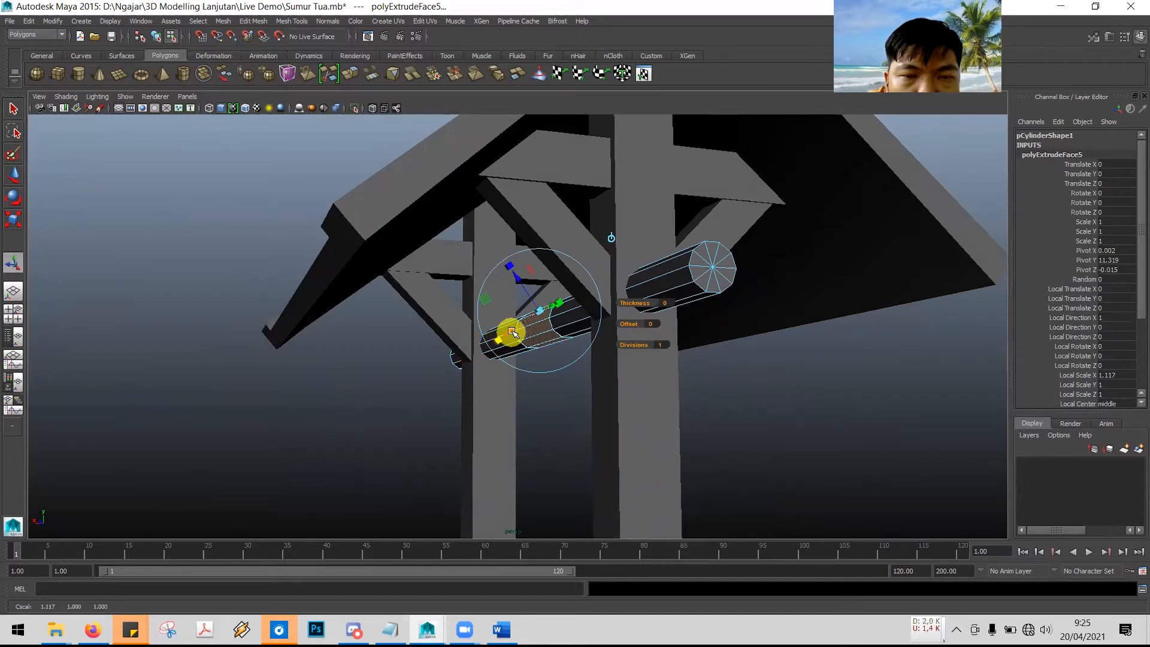
pyautogui.moveTo(498, 342); pyautogui.dragTo(491, 344)
pyautogui.keyDown('alt'); pyautogui.moveTo(502, 391); pyautogui.dragTo(679, 385); pyautogui.keyUp('alt')
pyautogui.moveTo(517, 339); pyautogui.dragTo(593, 355)
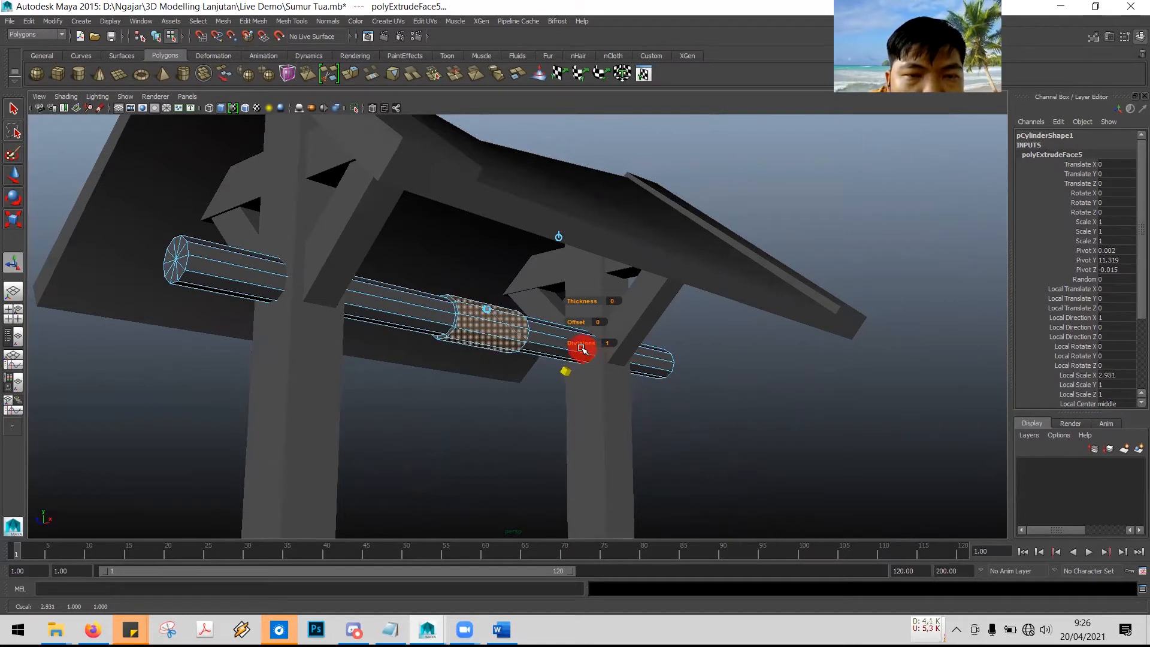
pyautogui.moveTo(581, 349); pyautogui.dragTo(497, 389)
# - Switch to Word to read instruction 42 on adding one line to the extruded section, then return to Maya and view the cylinder from the side
pyautogui.hotkey('alt', 'Tab')
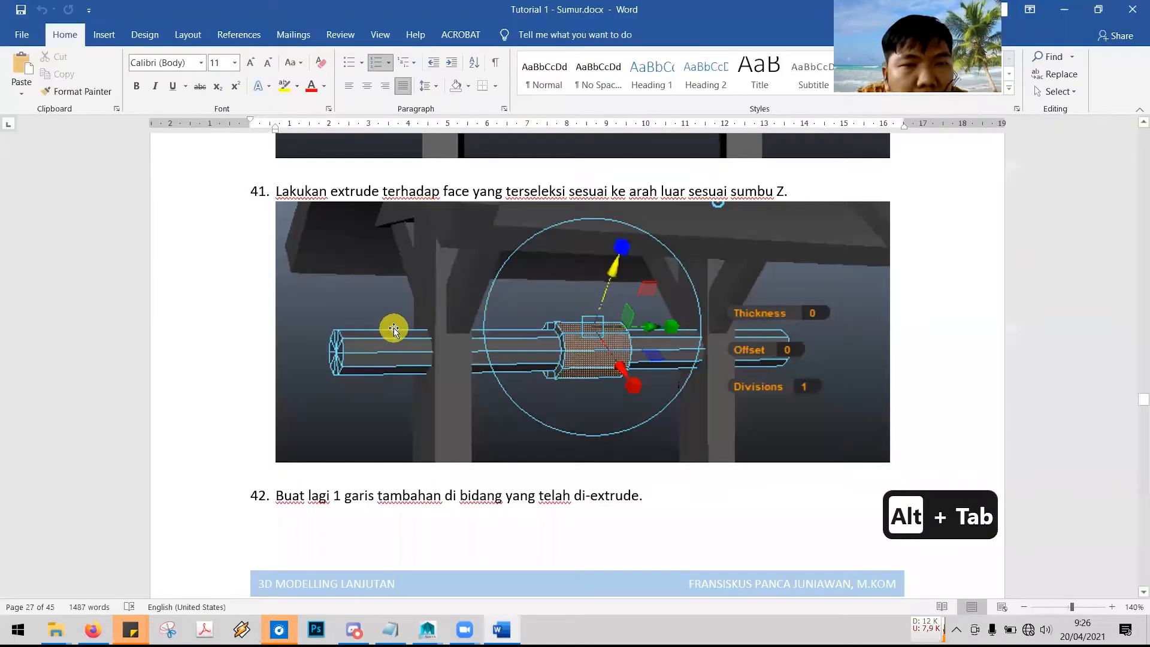
pyautogui.scroll(-5, 393, 329)
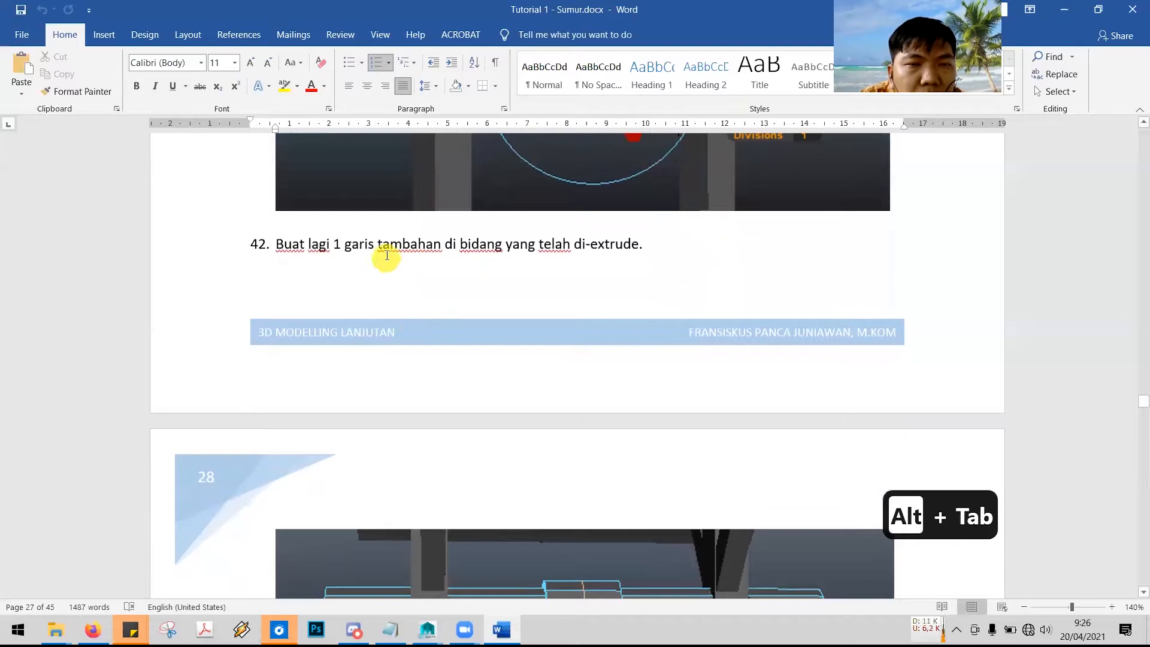
pyautogui.scroll(-4, 526, 265)
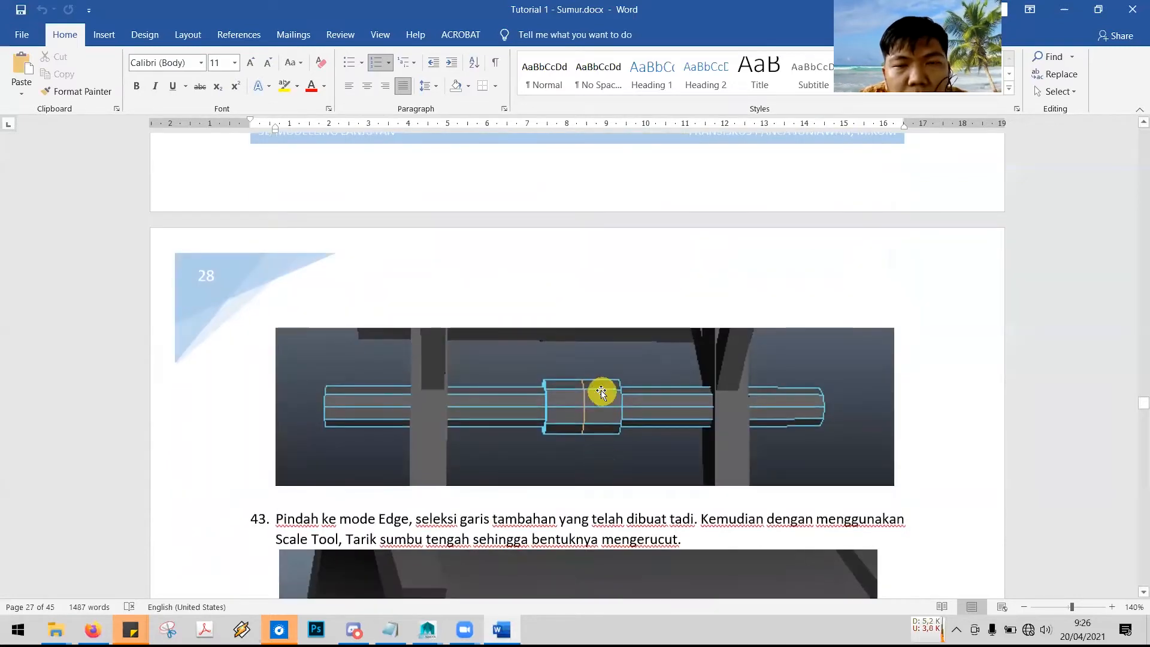
pyautogui.hotkey('alt', 'Tab')
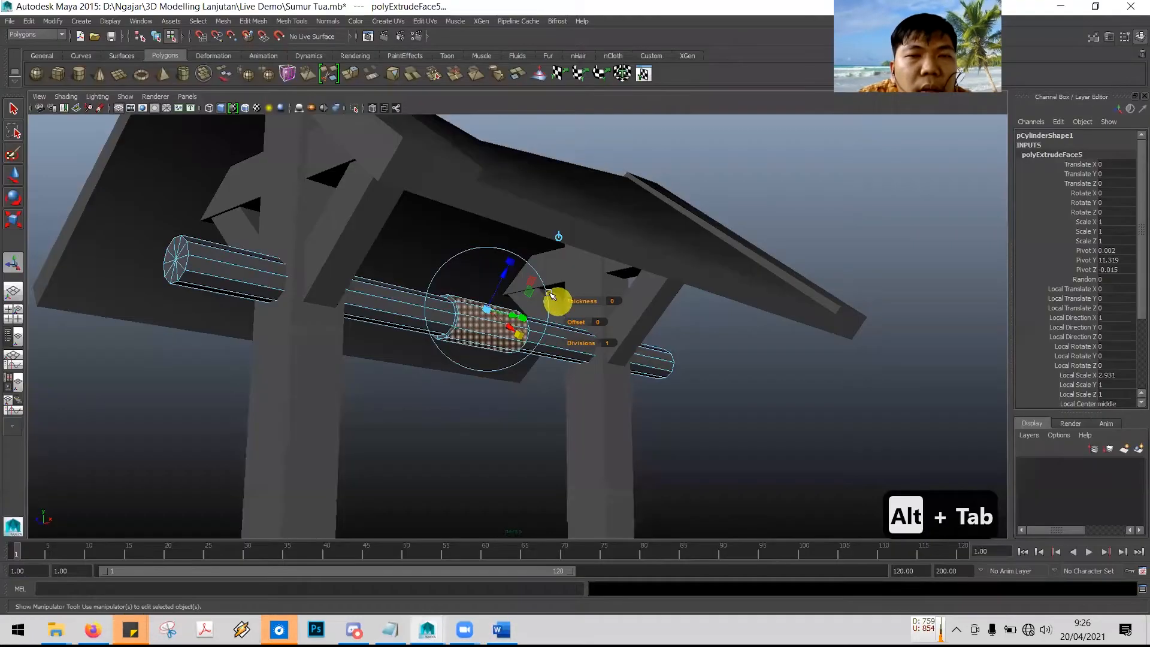
pyautogui.keyDown('alt'); pyautogui.moveTo(799, 358); pyautogui.dragTo(734, 330); pyautogui.keyUp('alt')
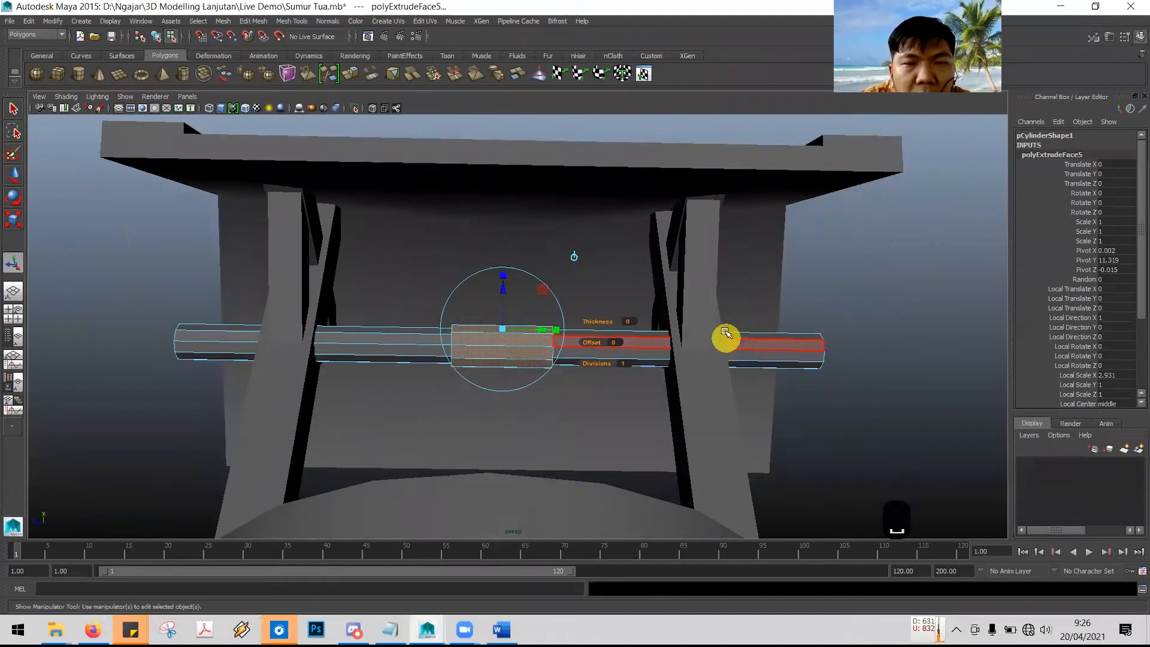
# - Try to insert an edge loop at the middle of the cylinder's extruded section in the side view
pyautogui.press('space')
pyautogui.press('space')
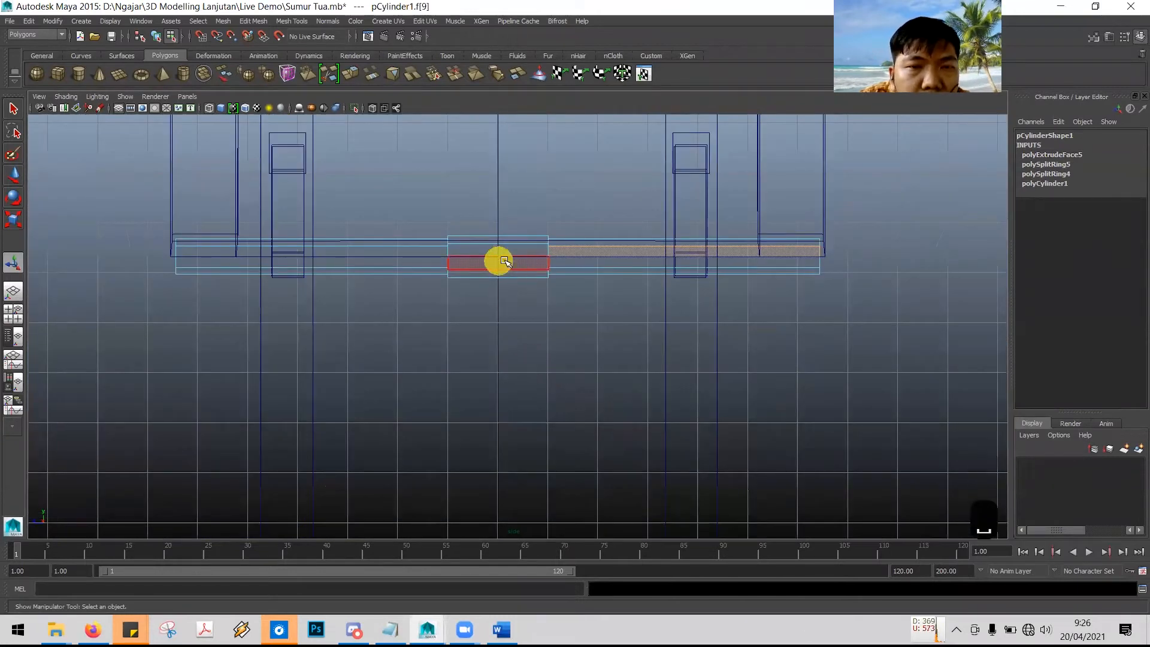
pyautogui.rightClick(511, 255)
pyautogui.moveTo(511, 255); pyautogui.dragTo(551, 240, button='right')
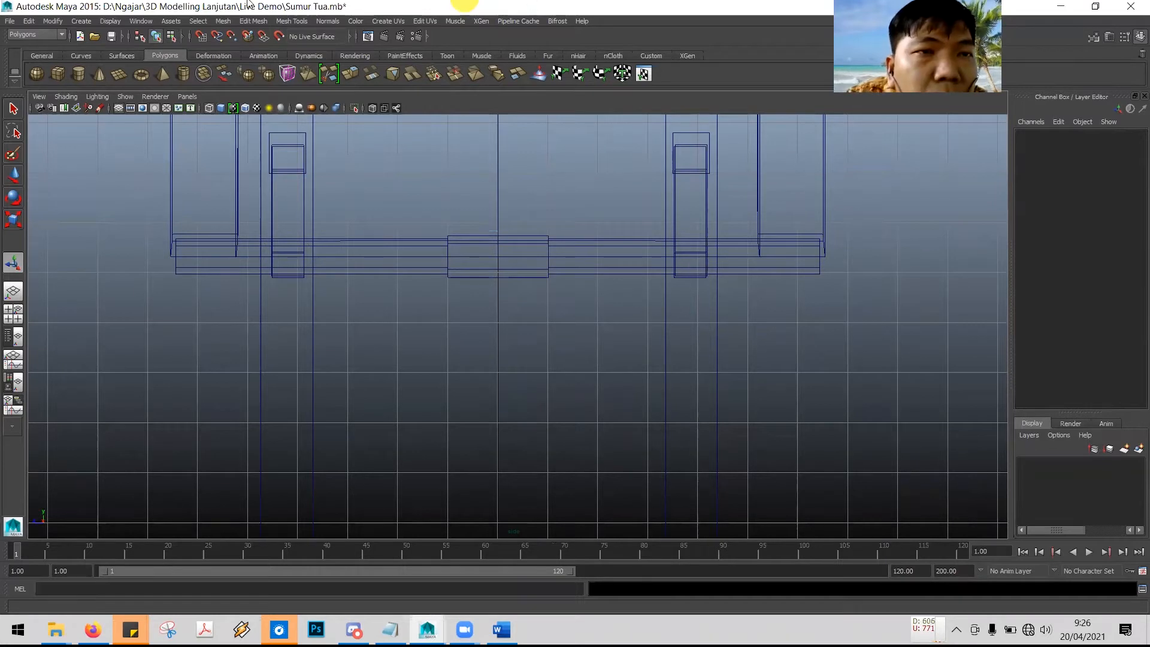
pyautogui.click(298, 22)
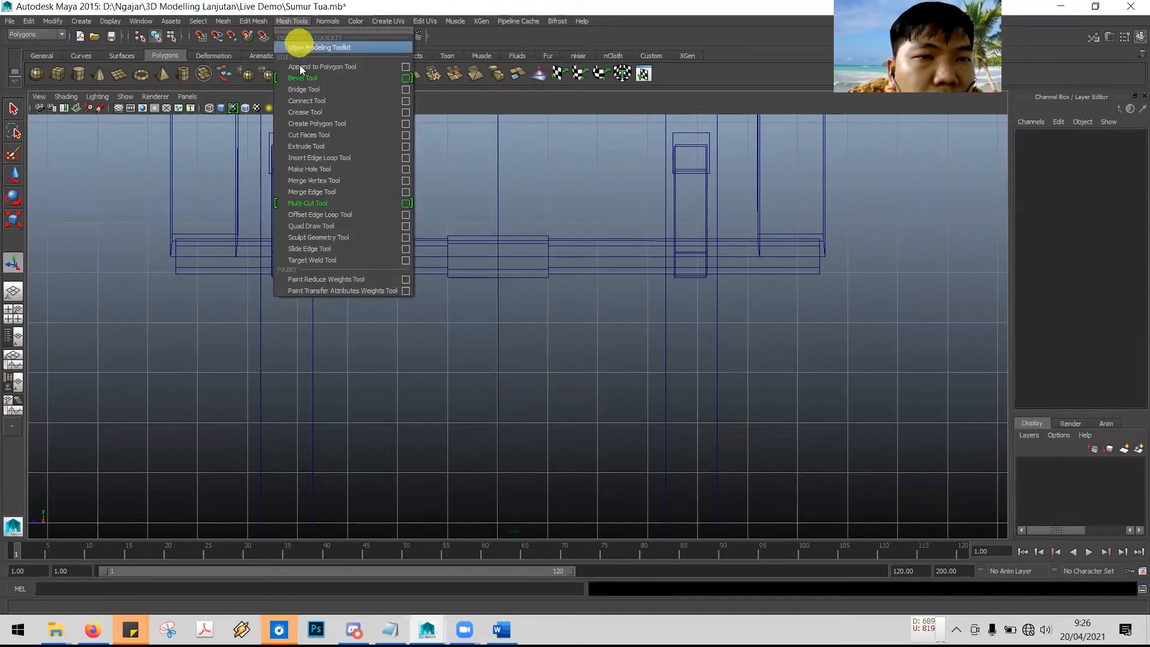
pyautogui.click(323, 158)
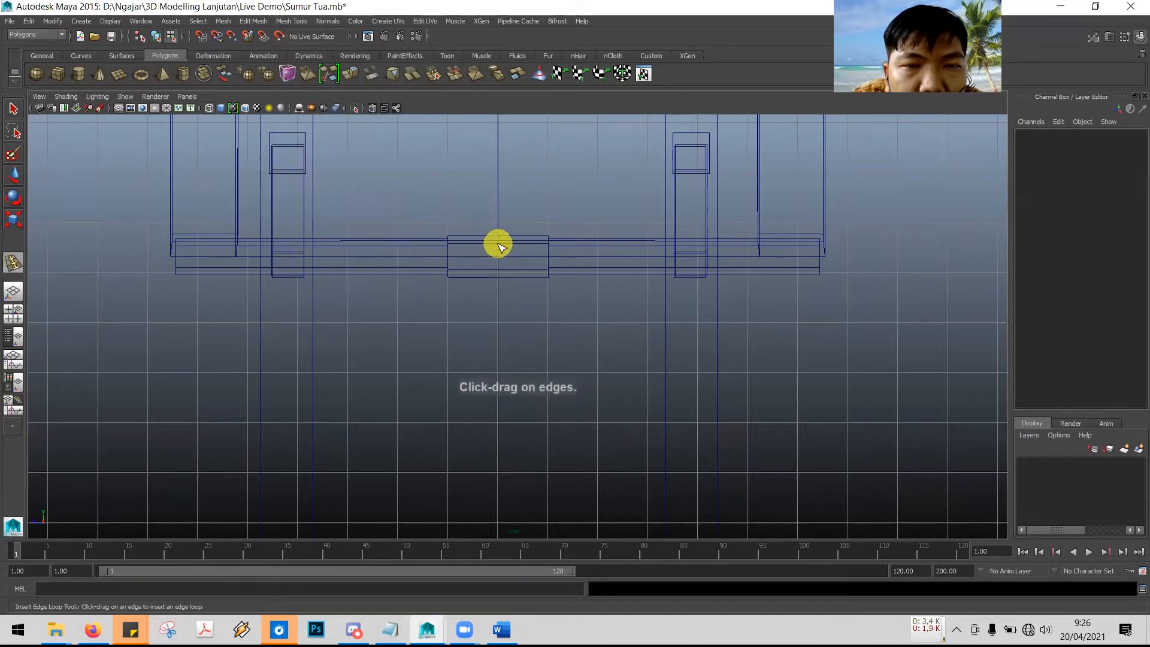
pyautogui.click(498, 245)
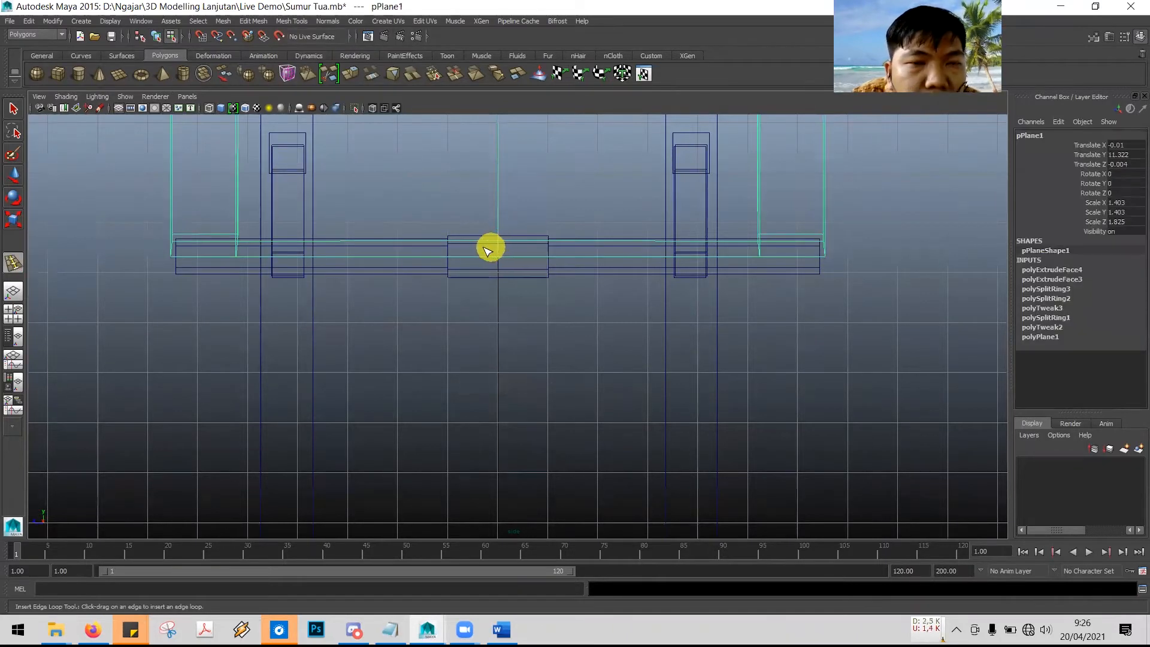
# - Leave the Insert Edge Loop Tool and undo the unintended selection of the roof object
pyautogui.click(14, 110)
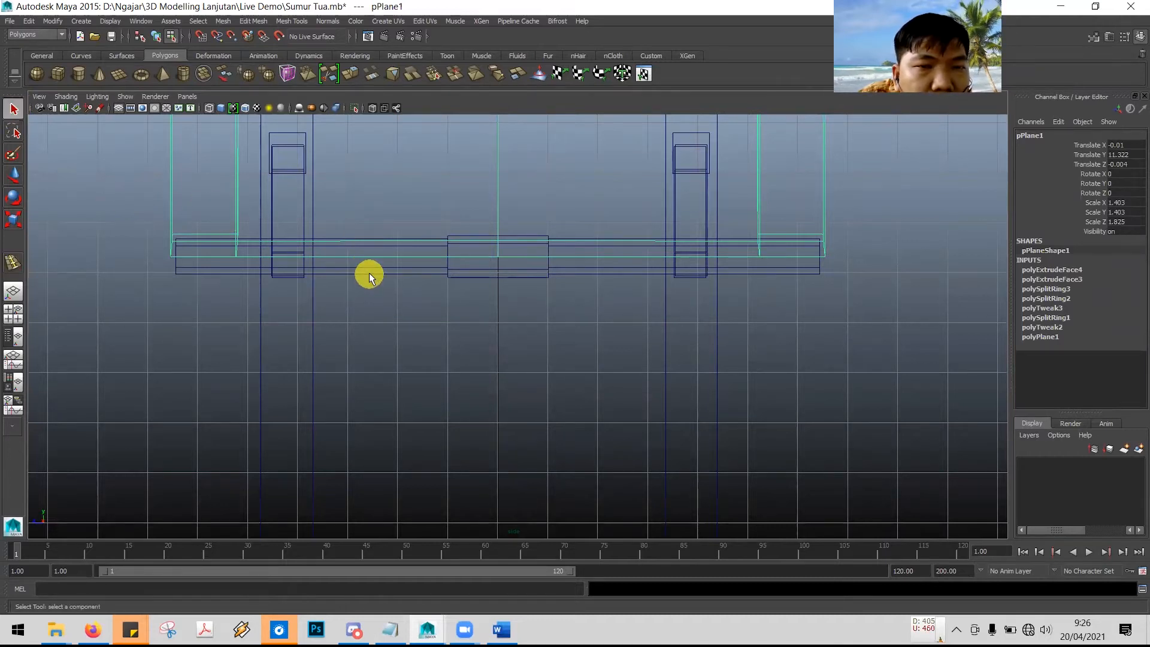
pyautogui.press('F10')
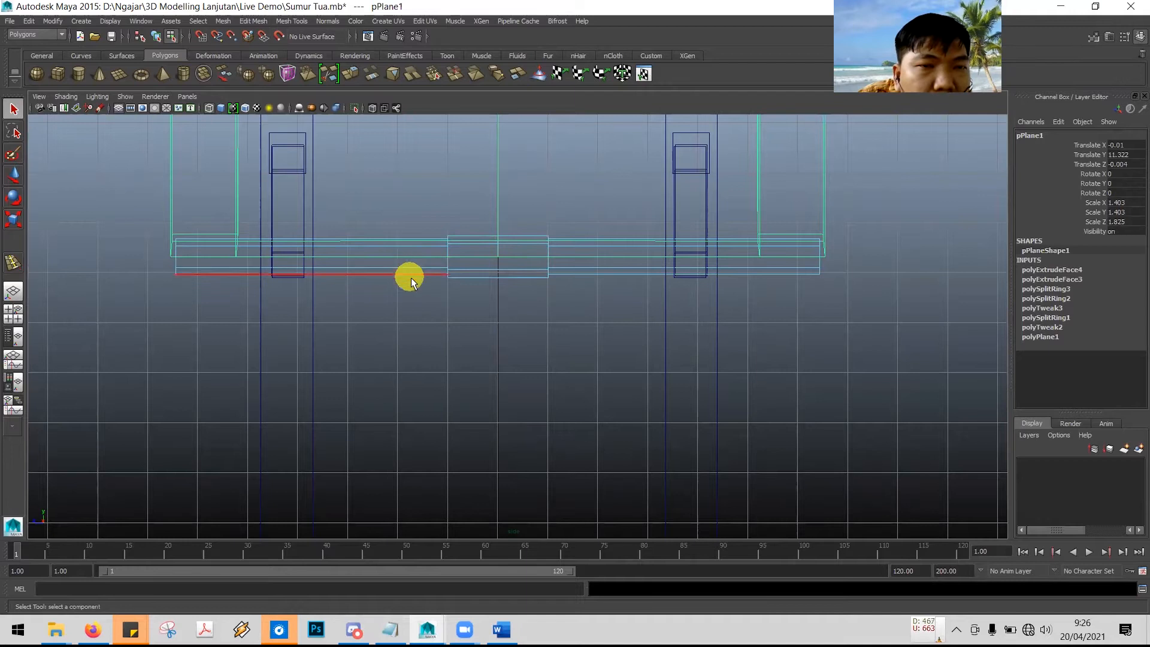
pyautogui.hotkey('ctrl', 'z')
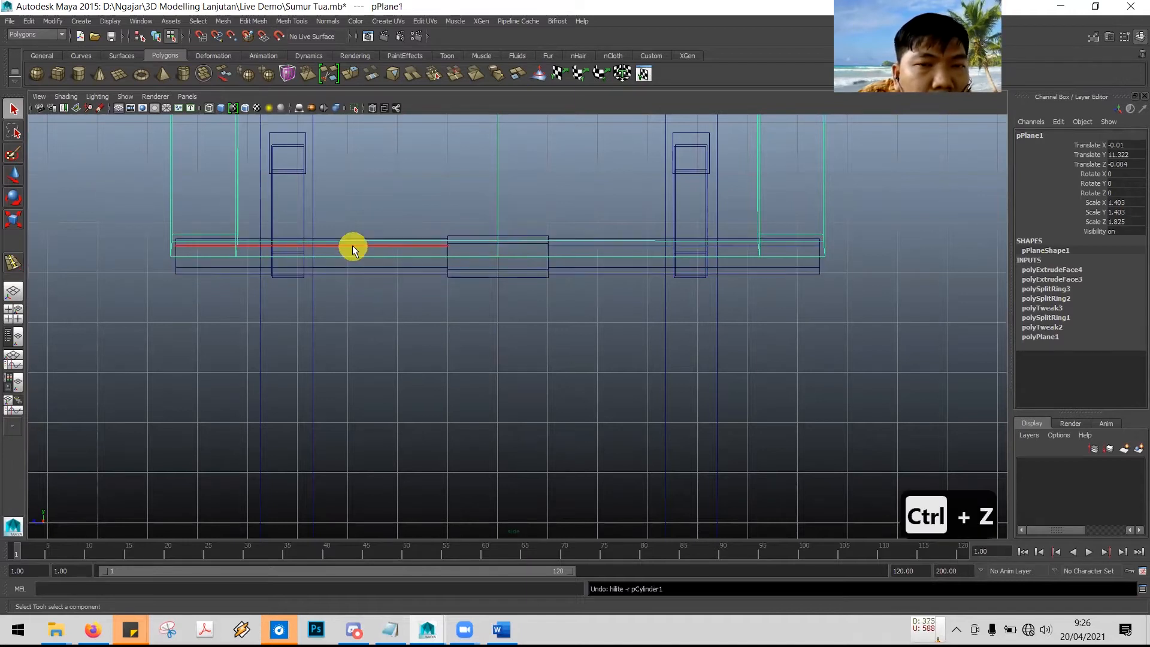
pyautogui.hotkey('ctrl', 'z')
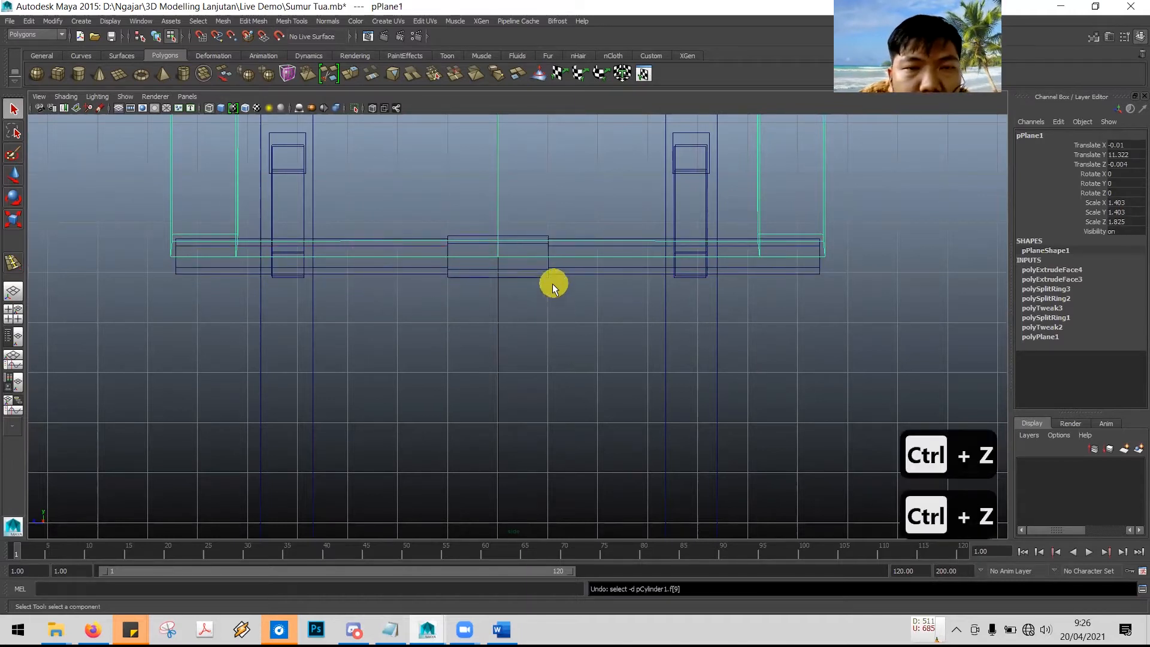
pyautogui.hotkey('ctrl', 'z')
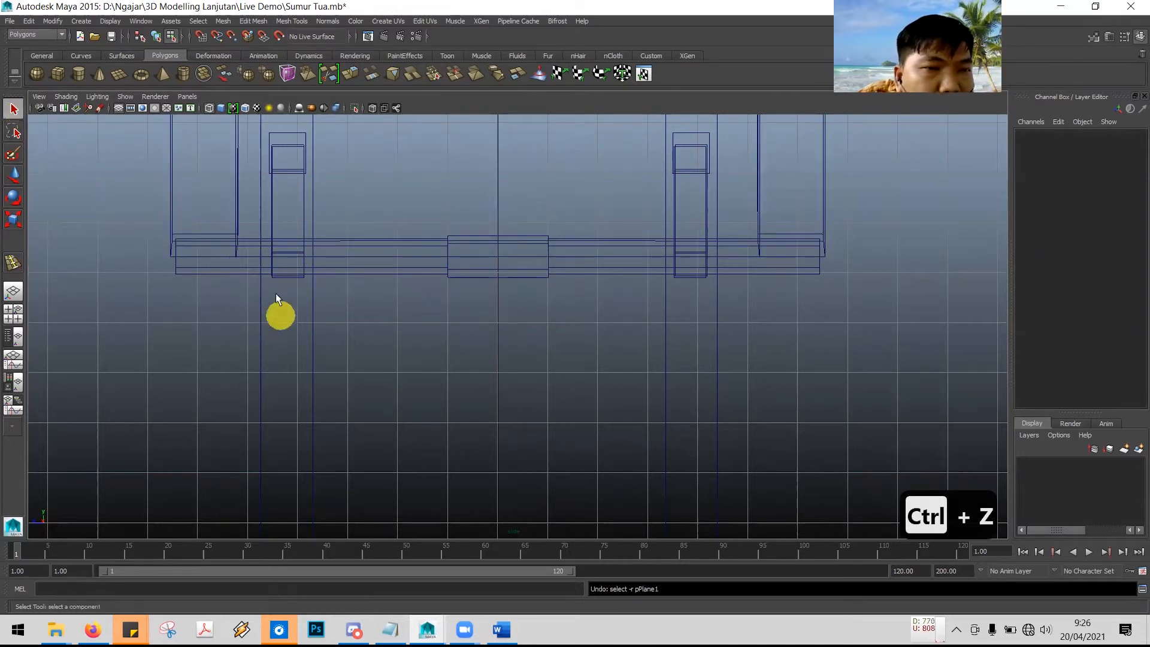
# - Select the cylinder as an object and try inserting edge loops around the middle of its extruded section
pyautogui.click(251, 273)
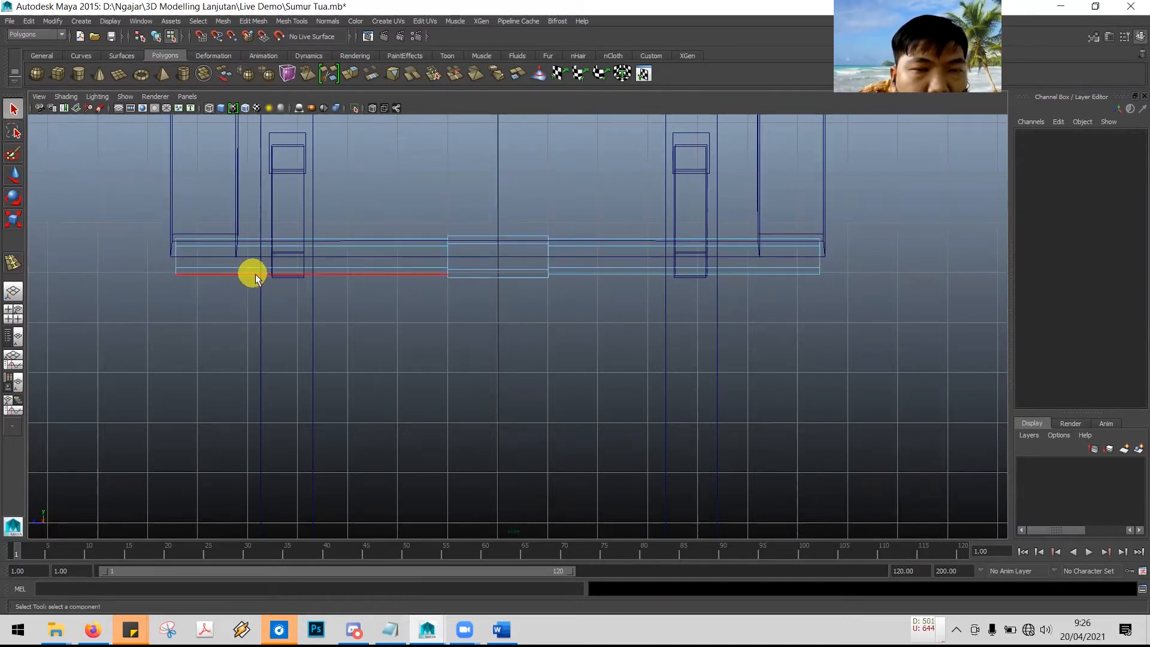
pyautogui.moveTo(478, 276); pyautogui.dragTo(519, 264, button='right')
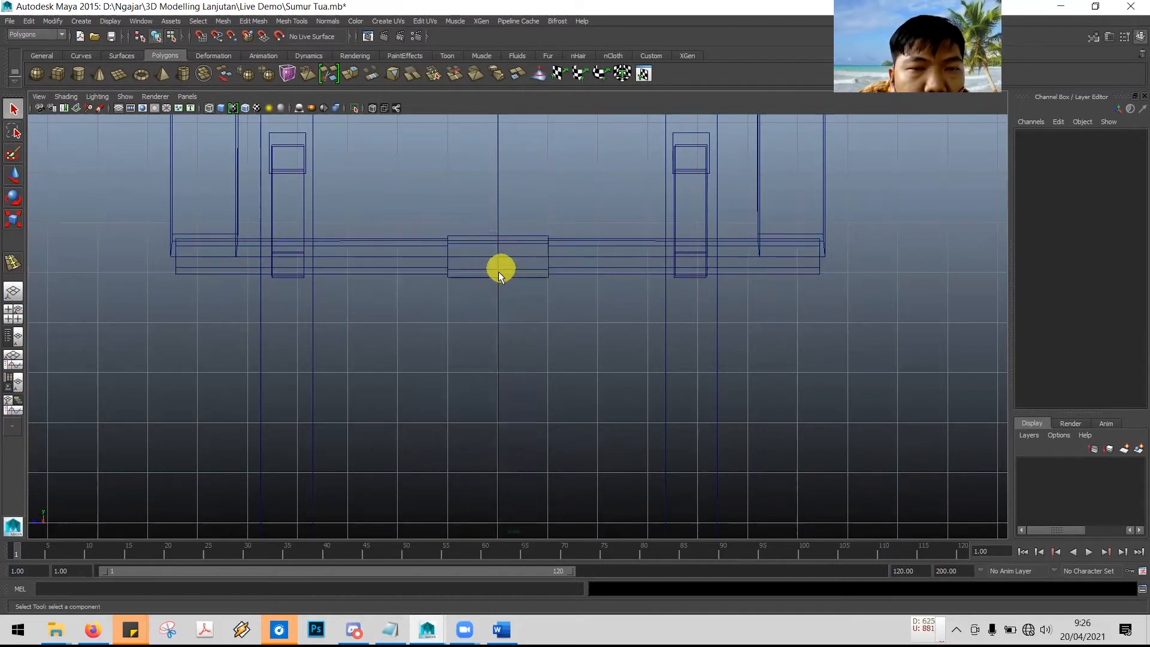
pyautogui.click(499, 277)
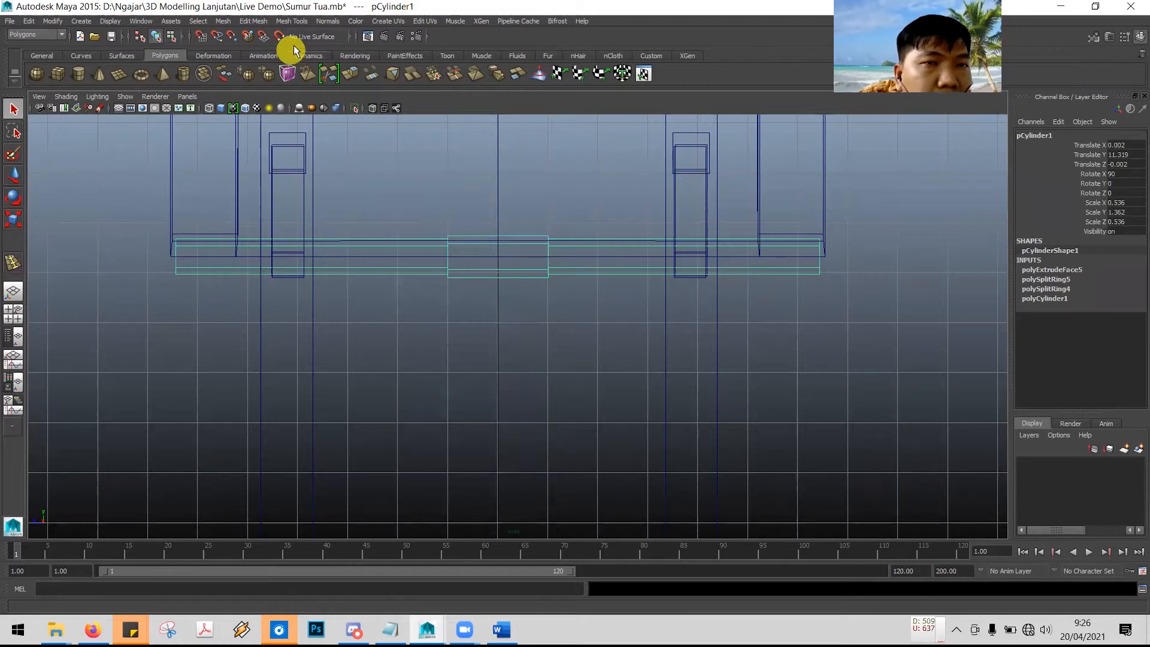
pyautogui.click(292, 21)
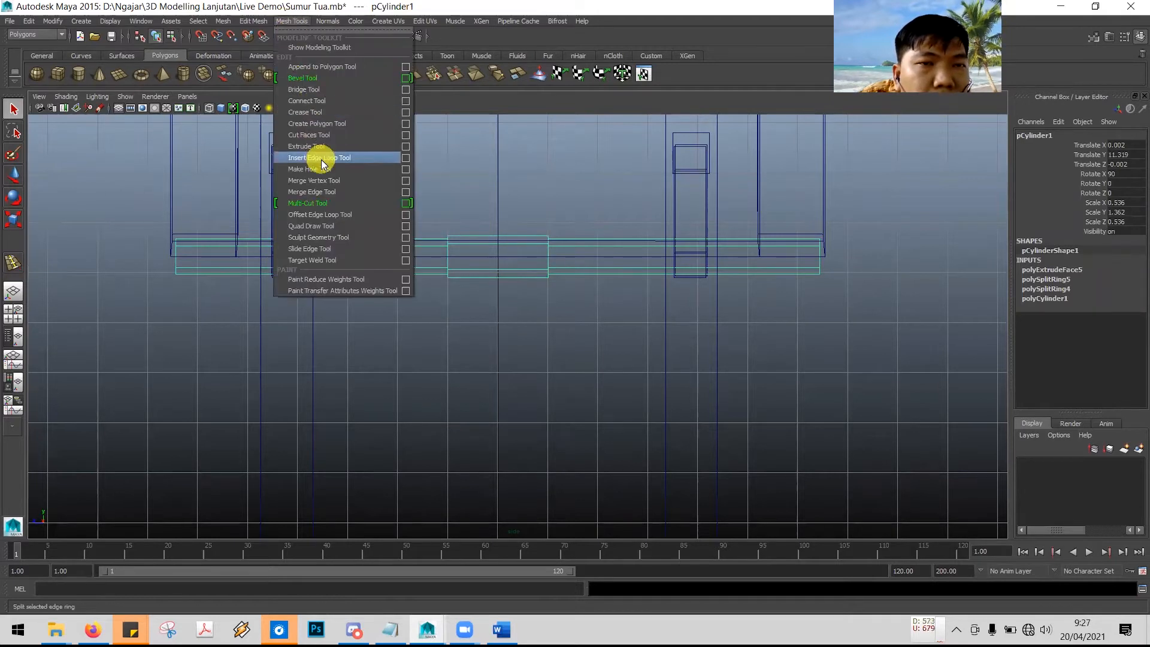
pyautogui.click(321, 158)
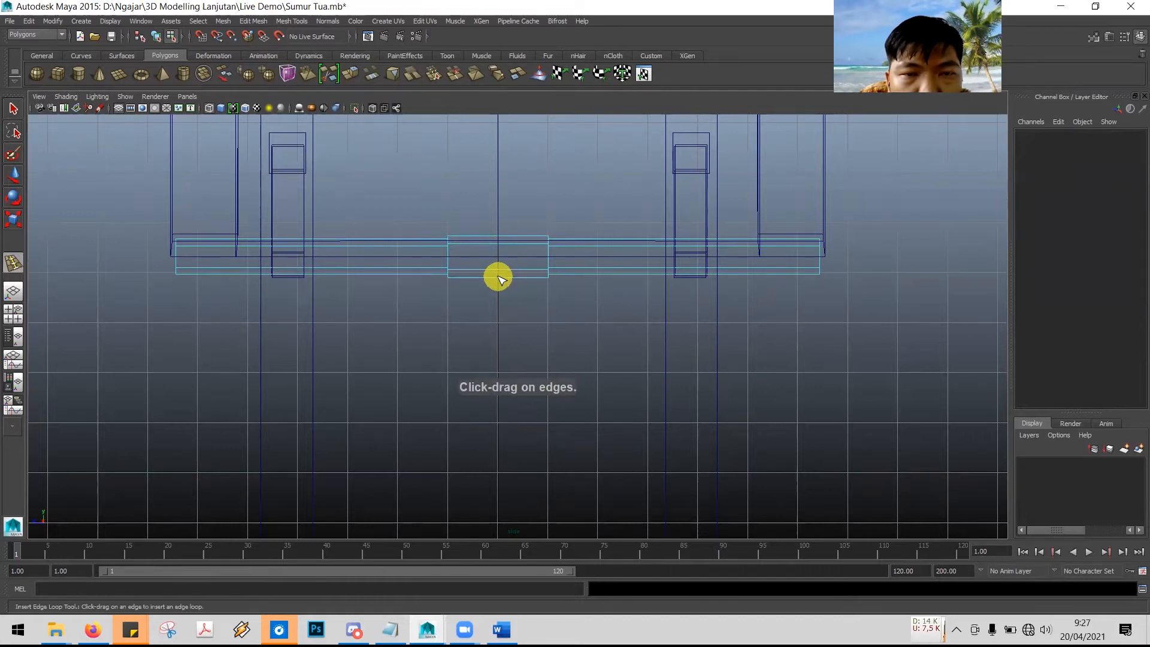
pyautogui.click(498, 278)
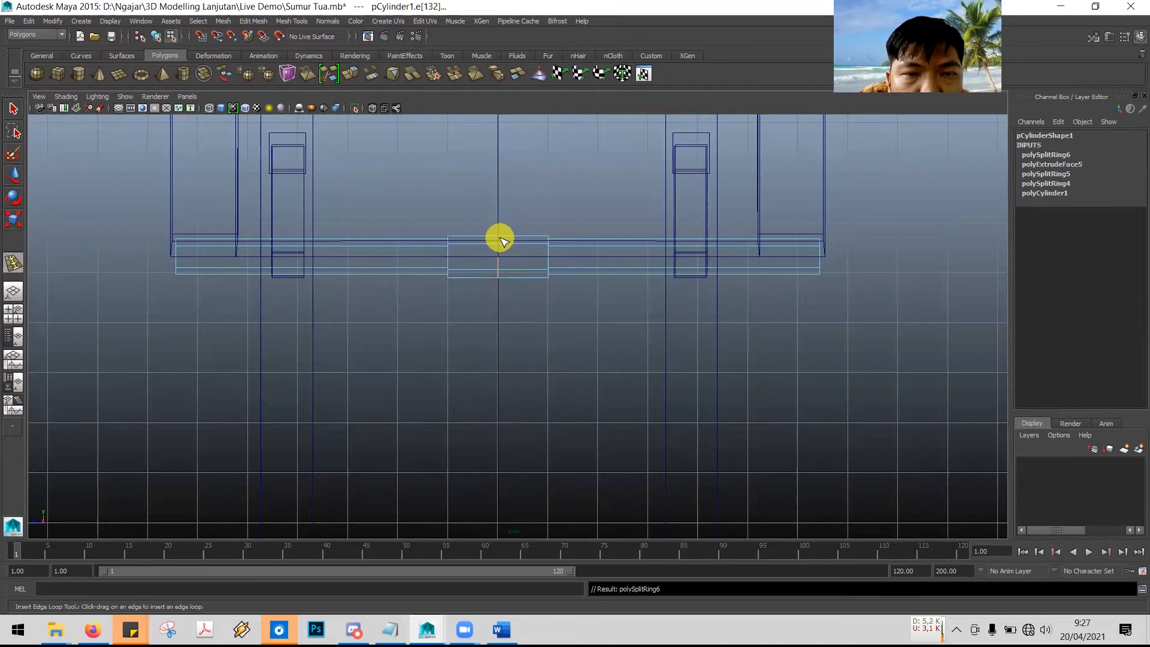
pyautogui.click(502, 240)
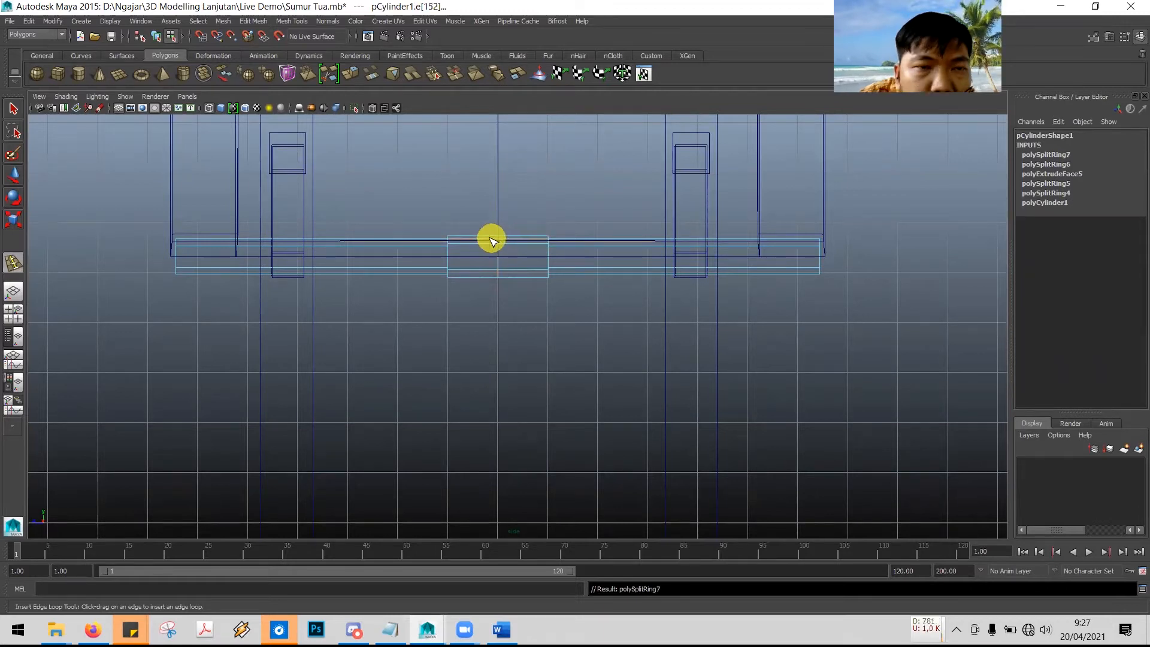
# - Undo both edge loops on the cylinder's extruded section and return to the full perspective view
pyautogui.hotkey('ctrl', 'z')
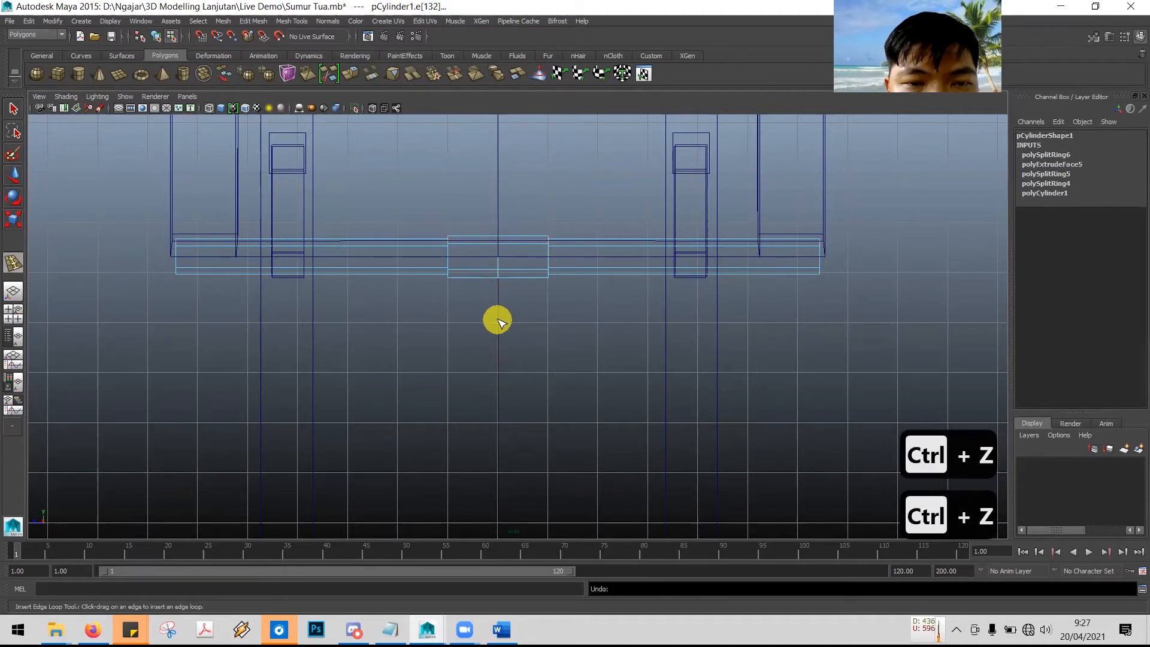
pyautogui.hotkey('ctrl', 'z')
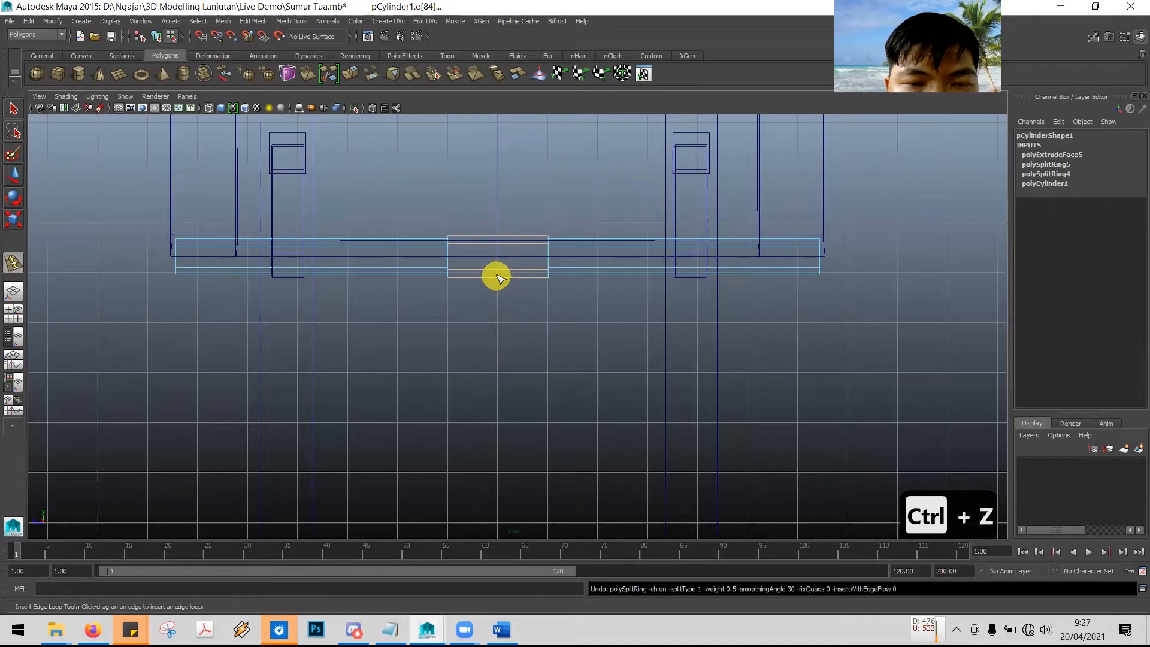
pyautogui.press('space')
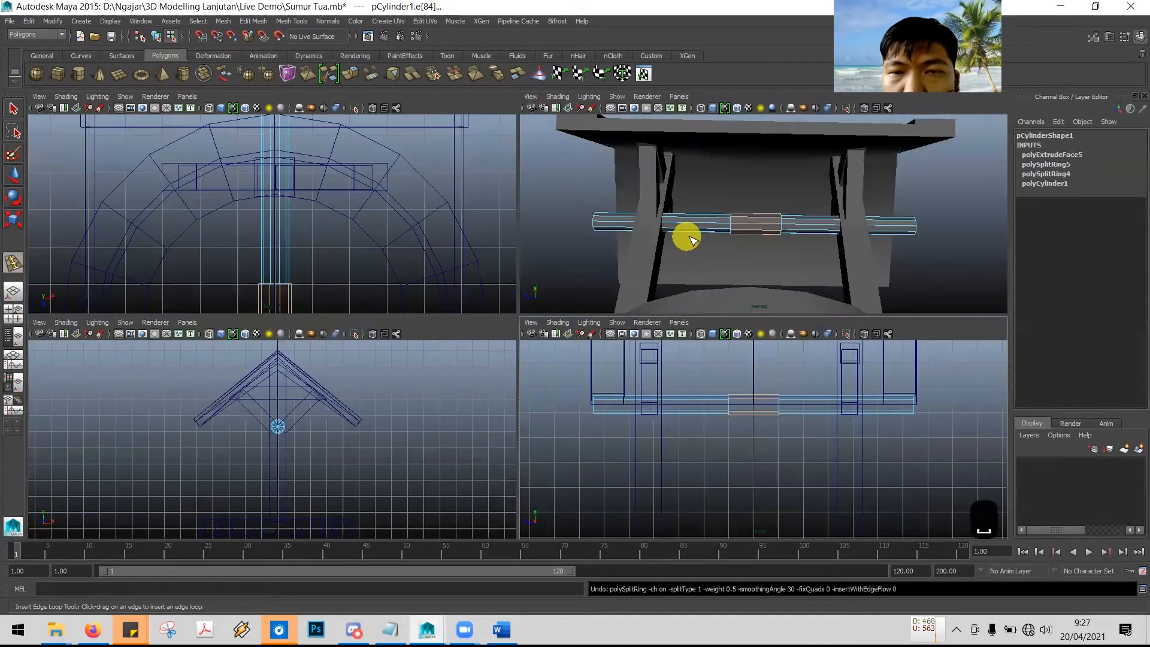
pyautogui.click(725, 246)
pyautogui.press('space')
# - Try again to insert an edge loop at the center of the cylinder's extruded section, working in the perspective view
pyautogui.click(13, 108)
pyautogui.click(468, 342)
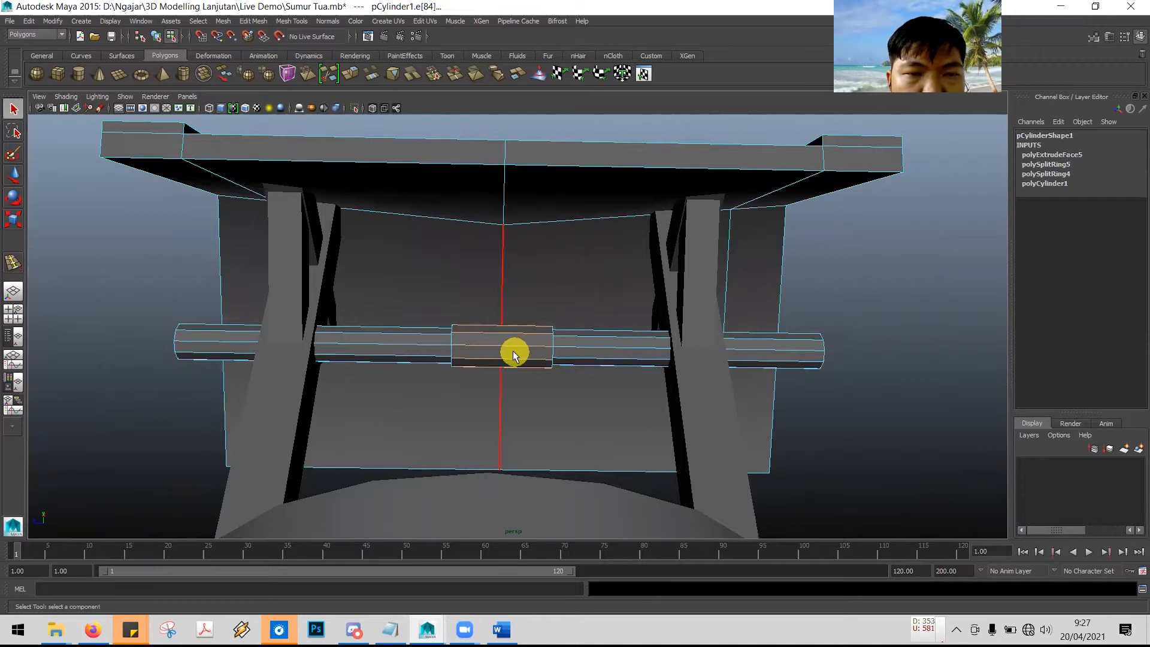
pyautogui.click(390, 333)
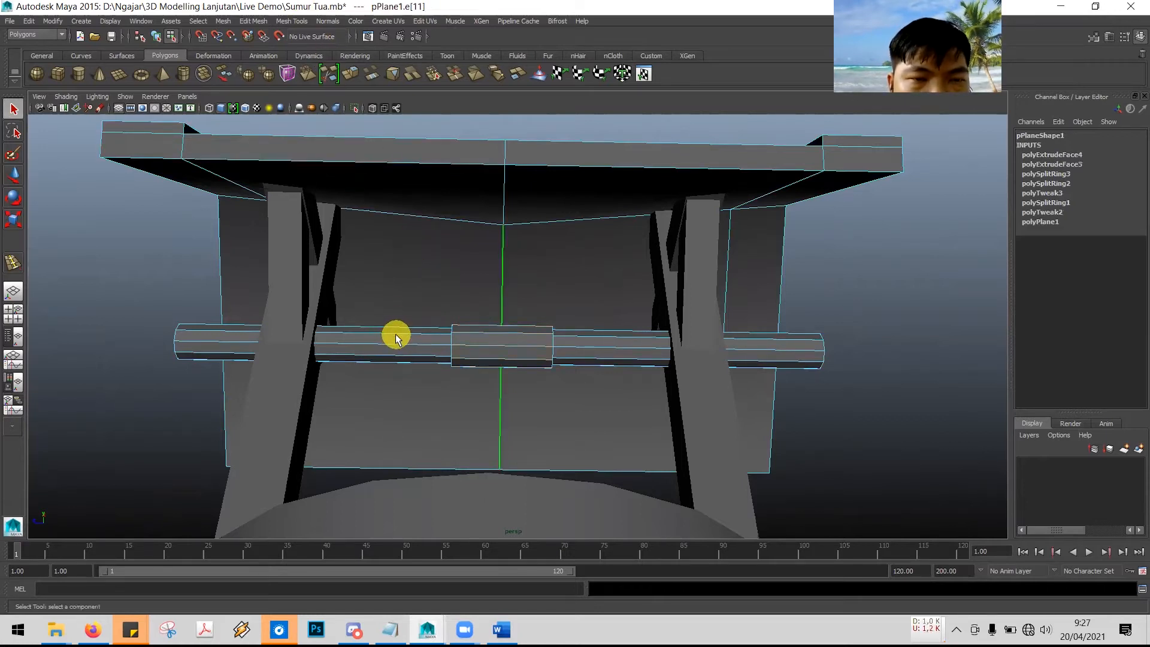
pyautogui.click(292, 23)
pyautogui.click(329, 154)
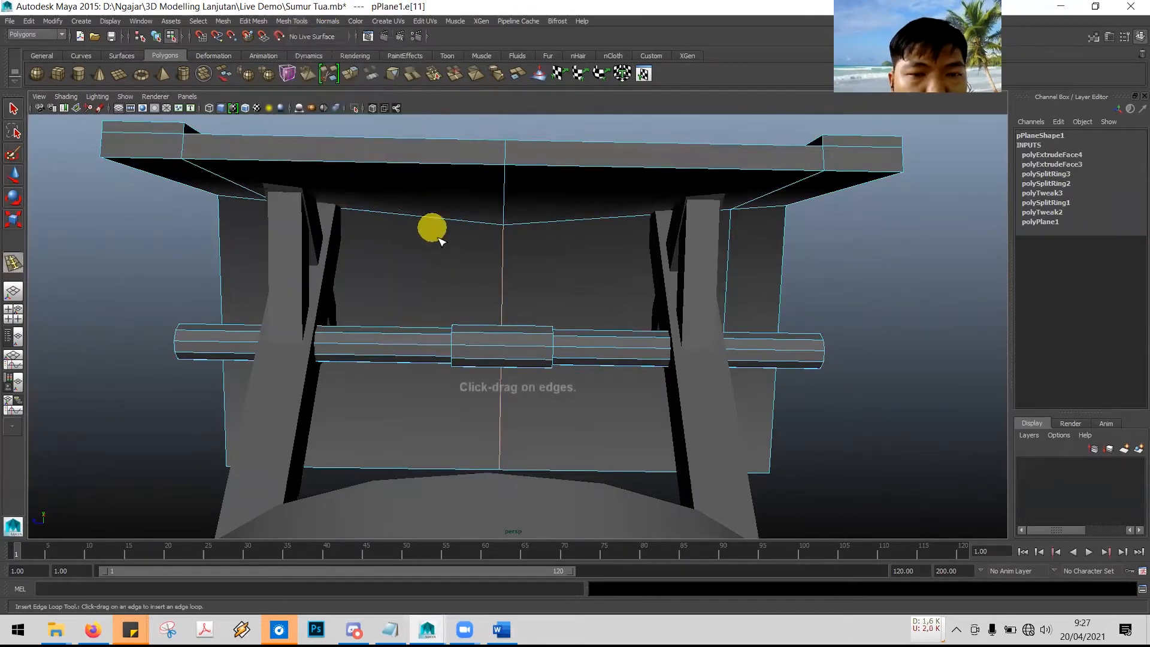
pyautogui.click(501, 334)
# - Examine the edges of the roof and the cylinder's extruded section, comparing the wireframe and shaded displays
pyautogui.scroll(-2, 495, 367)
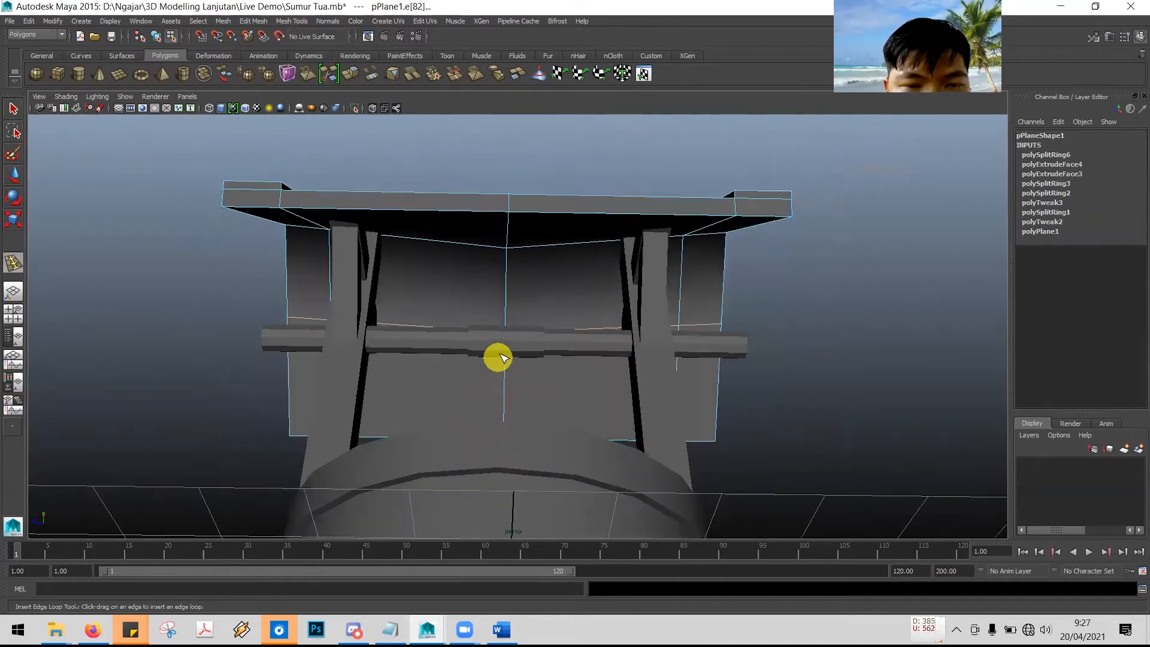
pyautogui.scroll(3, 500, 354)
pyautogui.keyDown('alt'); pyautogui.moveTo(507, 348); pyautogui.dragTo(506, 386); pyautogui.keyUp('alt')
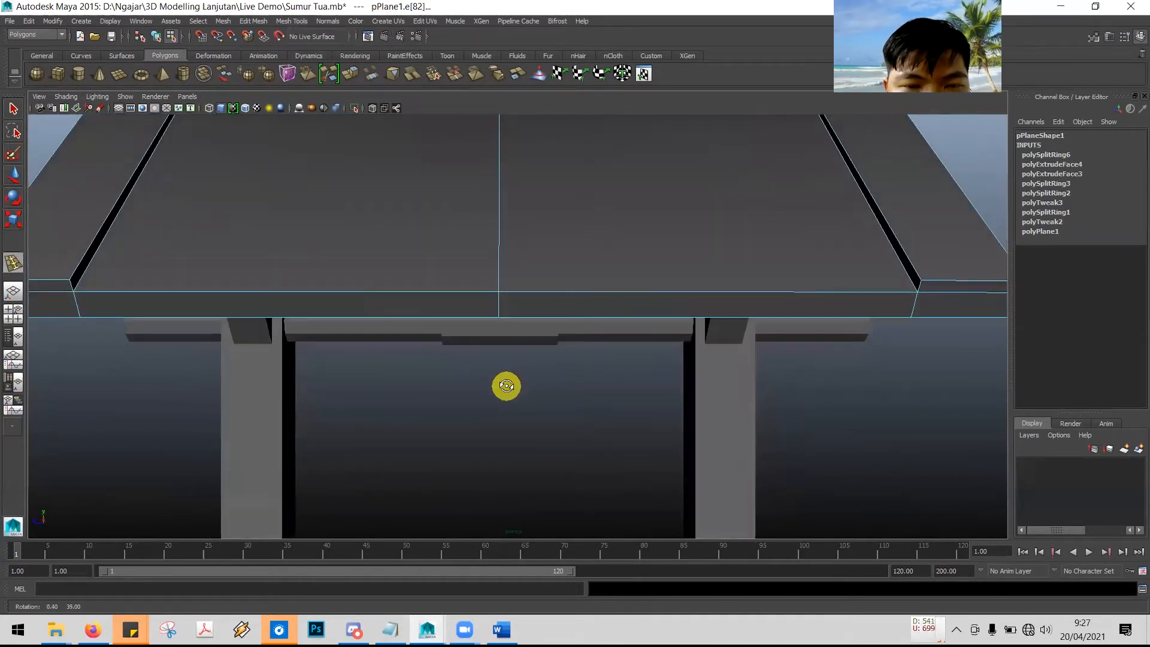
pyautogui.press('4')
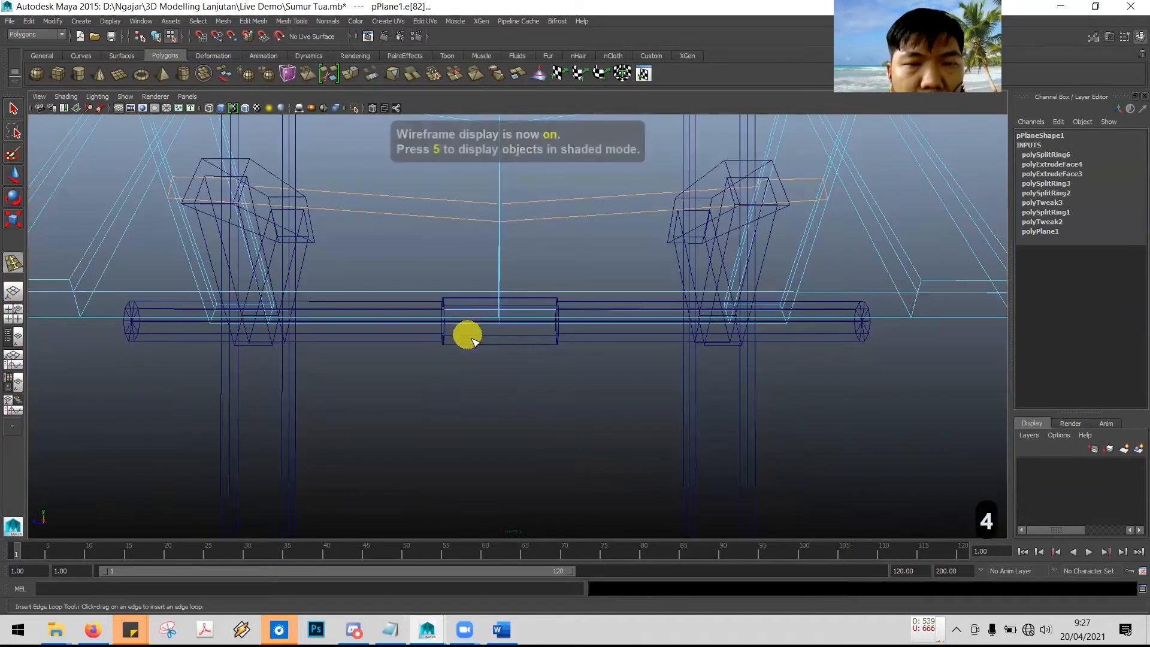
pyautogui.keyDown('alt'); pyautogui.moveTo(529, 378); pyautogui.dragTo(531, 390); pyautogui.keyUp('alt')
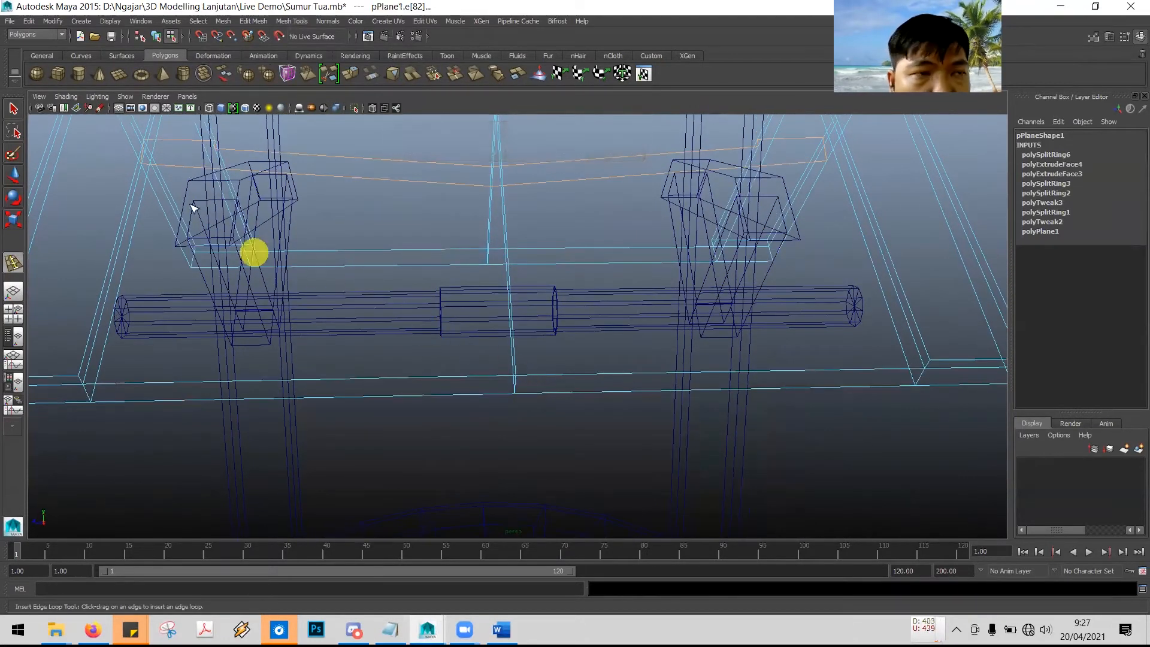
pyautogui.click(14, 108)
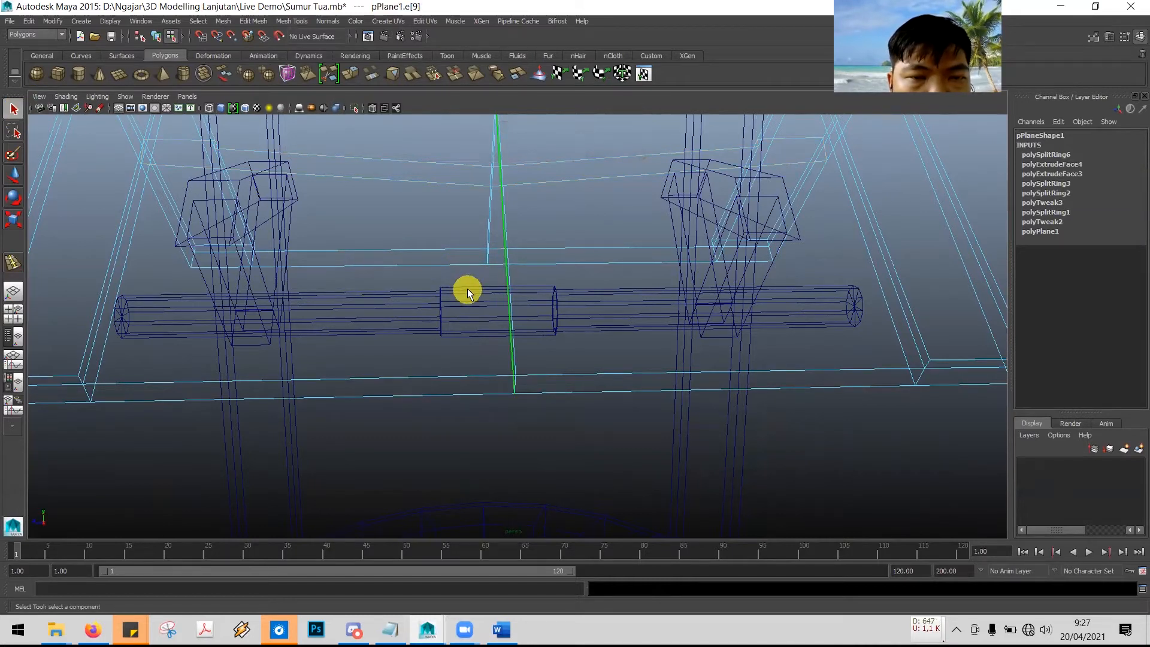
pyautogui.moveTo(377, 364)
pyautogui.keyDown('alt'); pyautogui.mouseDown()
pyautogui.moveTo(459, 377)
pyautogui.moveTo(478, 352)
pyautogui.moveTo(506, 353)
pyautogui.moveTo(381, 361)
pyautogui.mouseUp(); pyautogui.keyUp('alt')
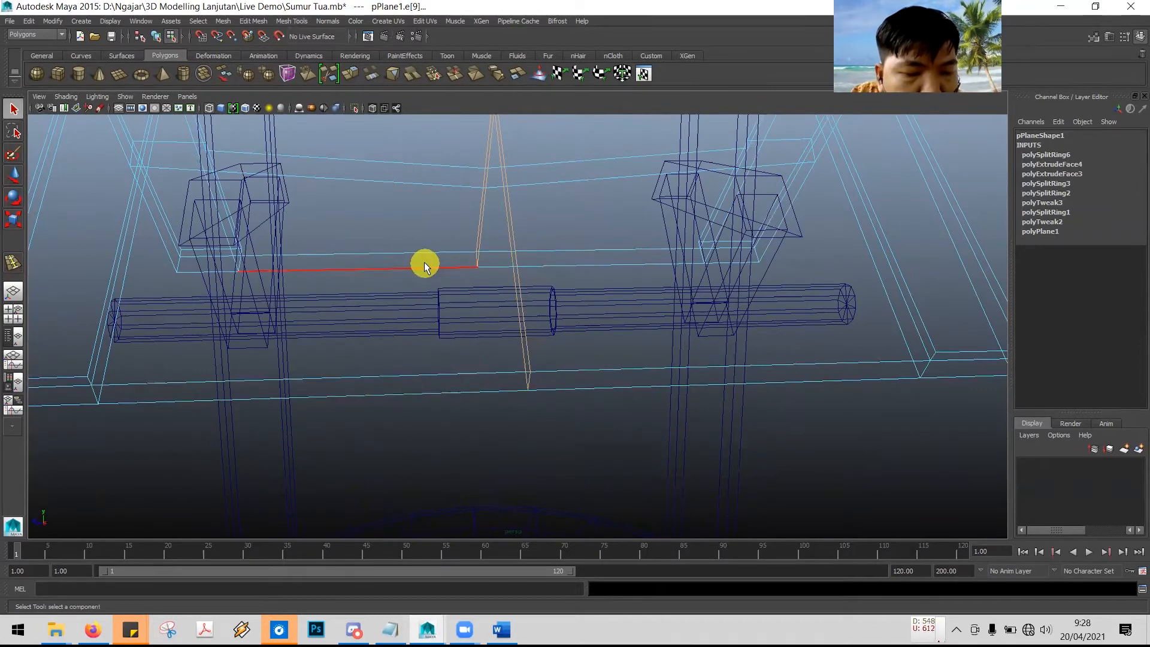
pyautogui.press('5')
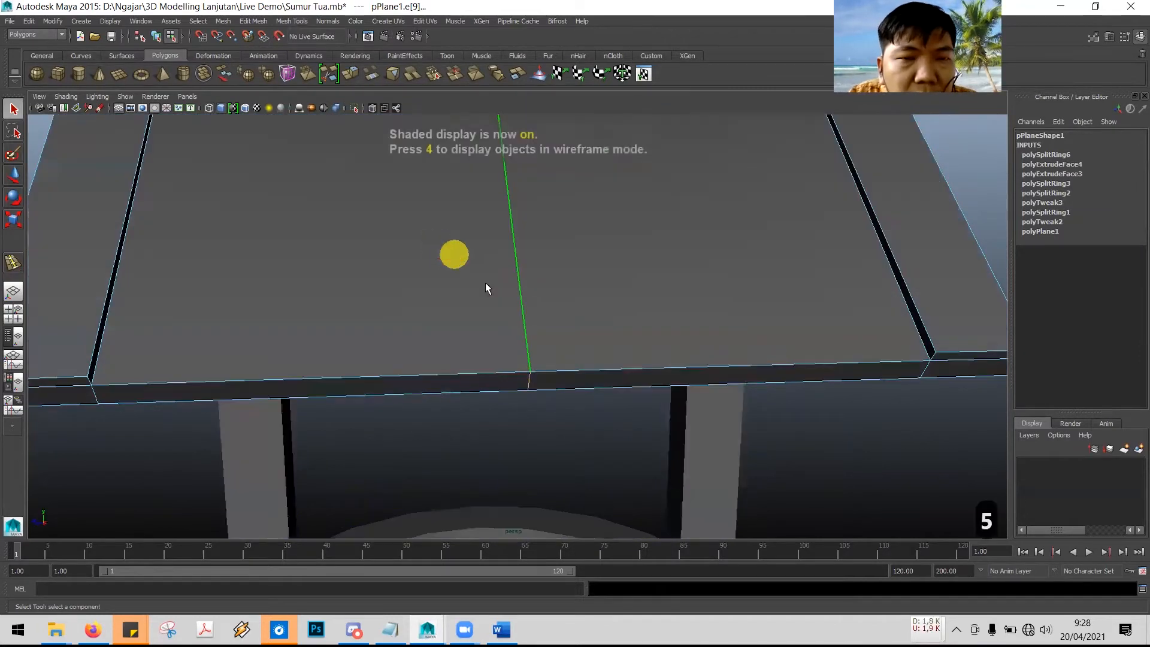
pyautogui.press('4')
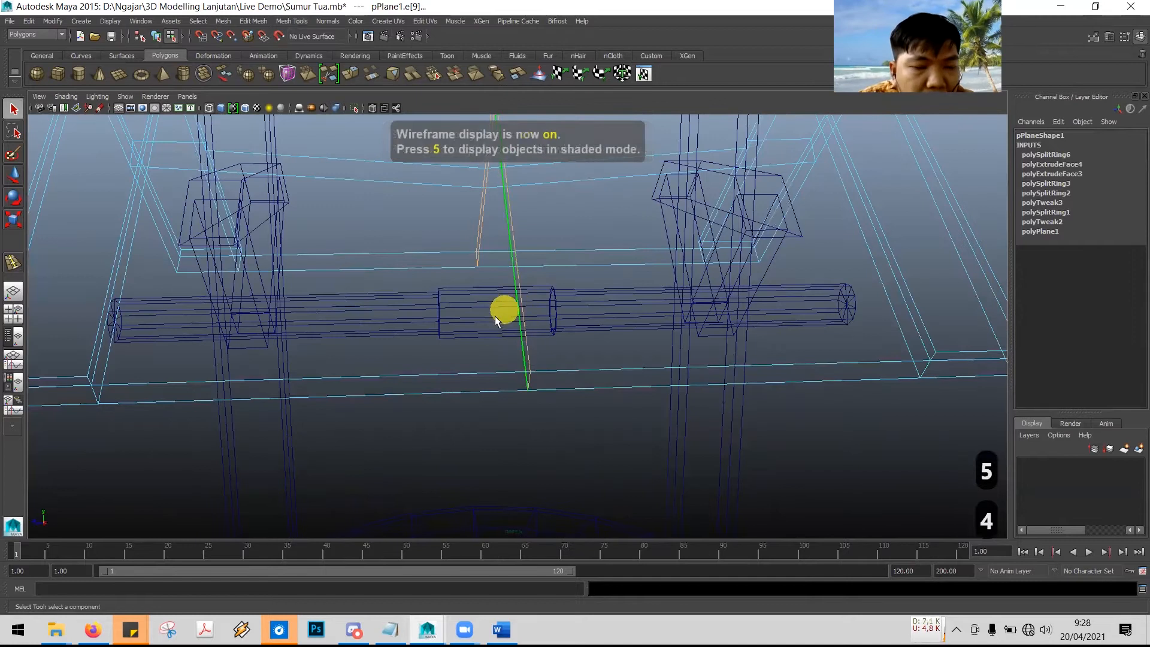
# - Undo the edge loop inserted on the roof and the earlier edge selections, return to shaded display, and deselect everything
pyautogui.hotkey('ctrl', 'z')
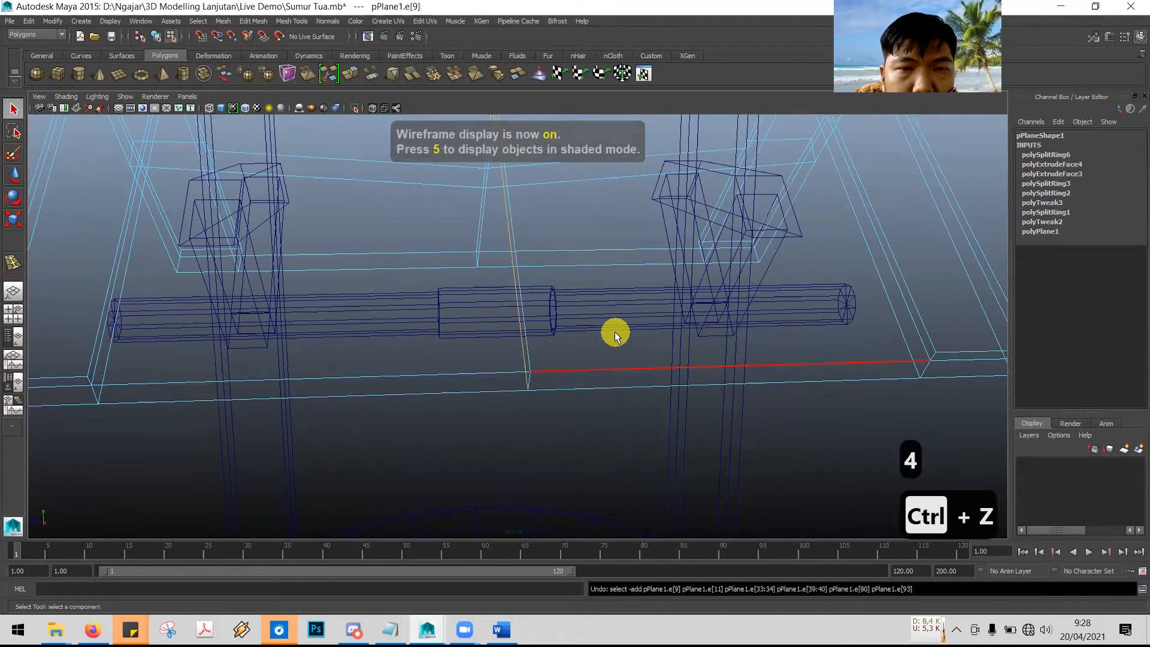
pyautogui.hotkey('ctrl', 'z')
pyautogui.hotkey('ctrl', 'z')
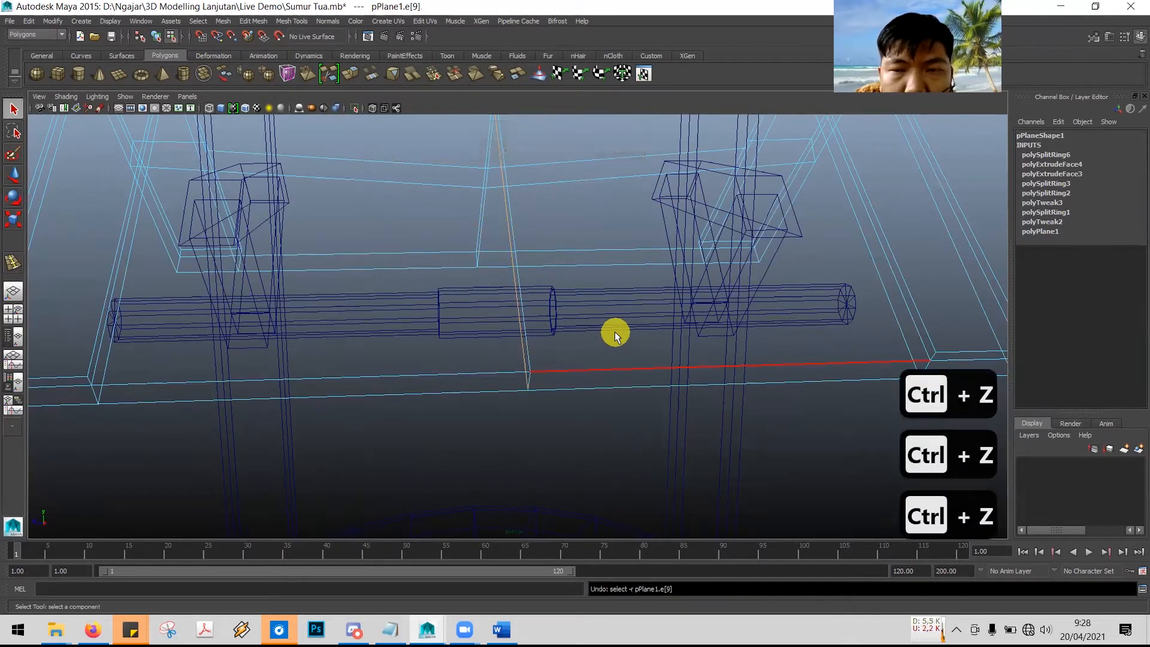
pyautogui.hotkey('ctrl', 'z')
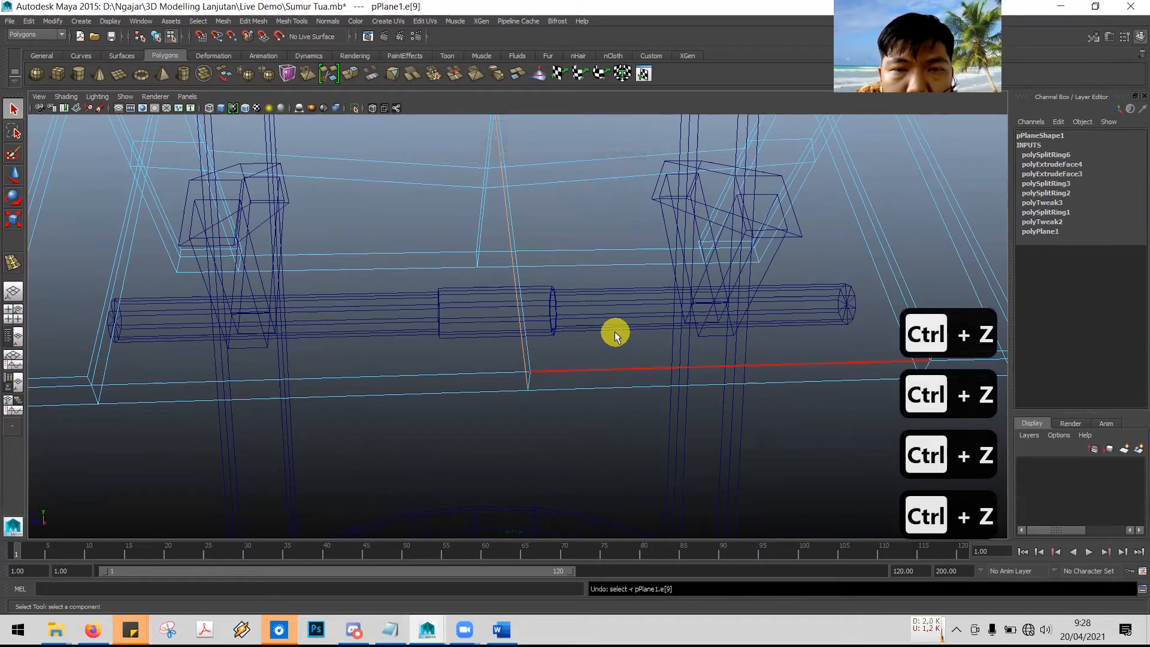
pyautogui.hotkey('ctrl', 'z')
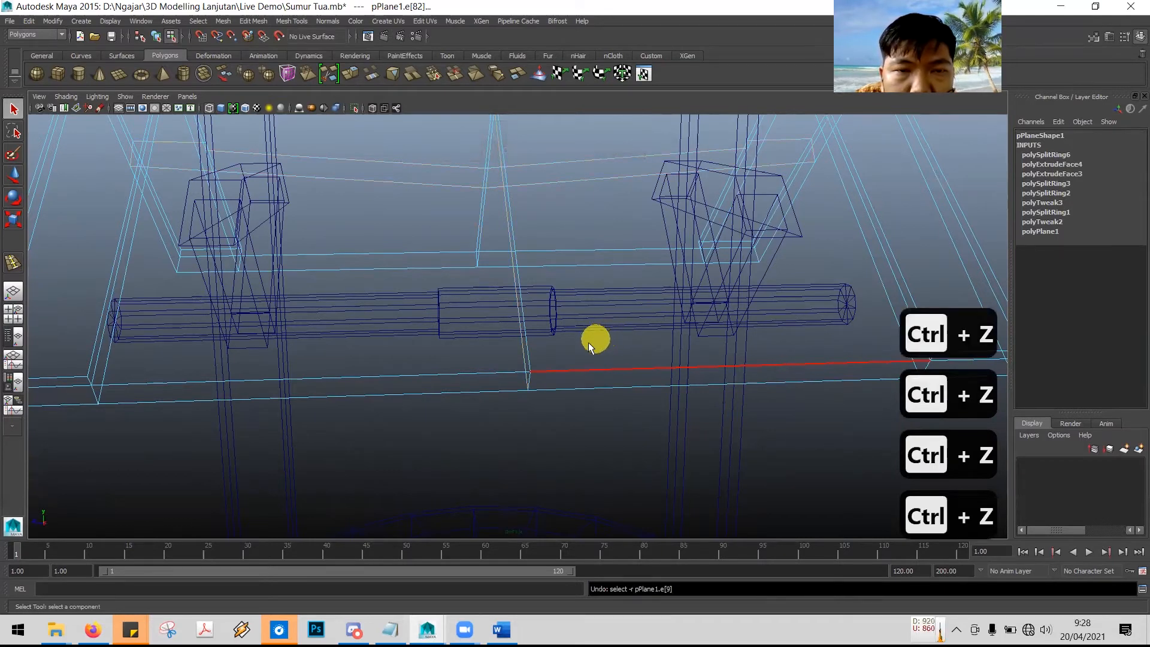
pyautogui.hotkey('ctrl', 'z')
pyautogui.hotkey('ctrl', 'z')
pyautogui.hotkey('ctrl', 'z')
pyautogui.keyDown('alt'); pyautogui.moveTo(490, 443); pyautogui.dragTo(559, 403); pyautogui.keyUp('alt')
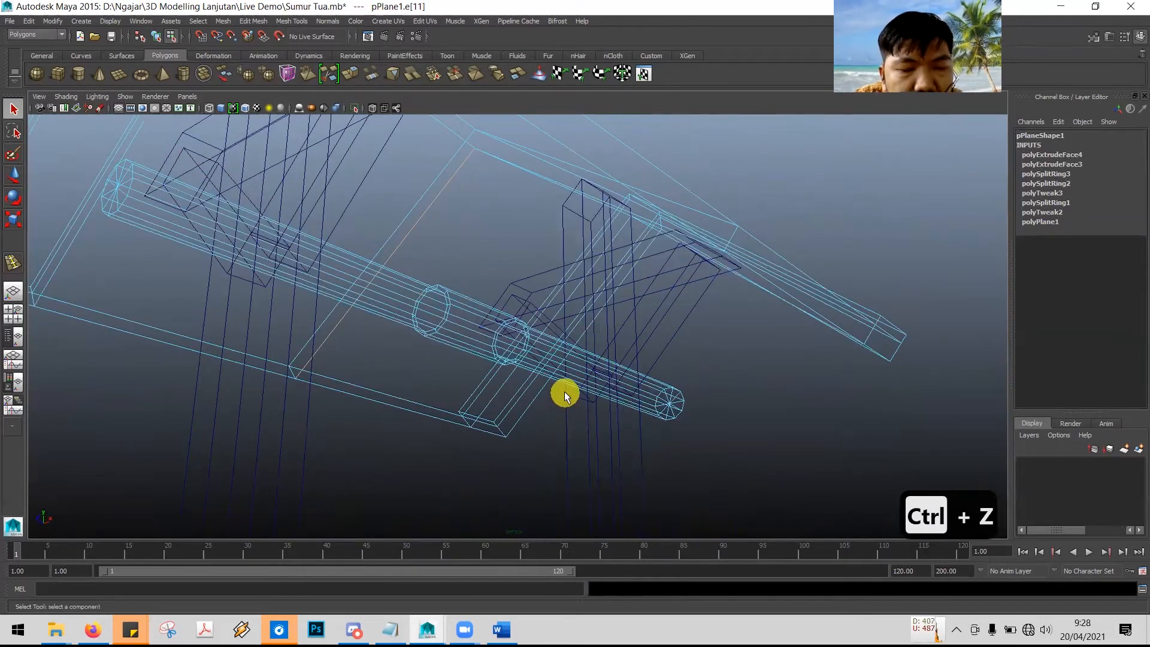
pyautogui.press('5')
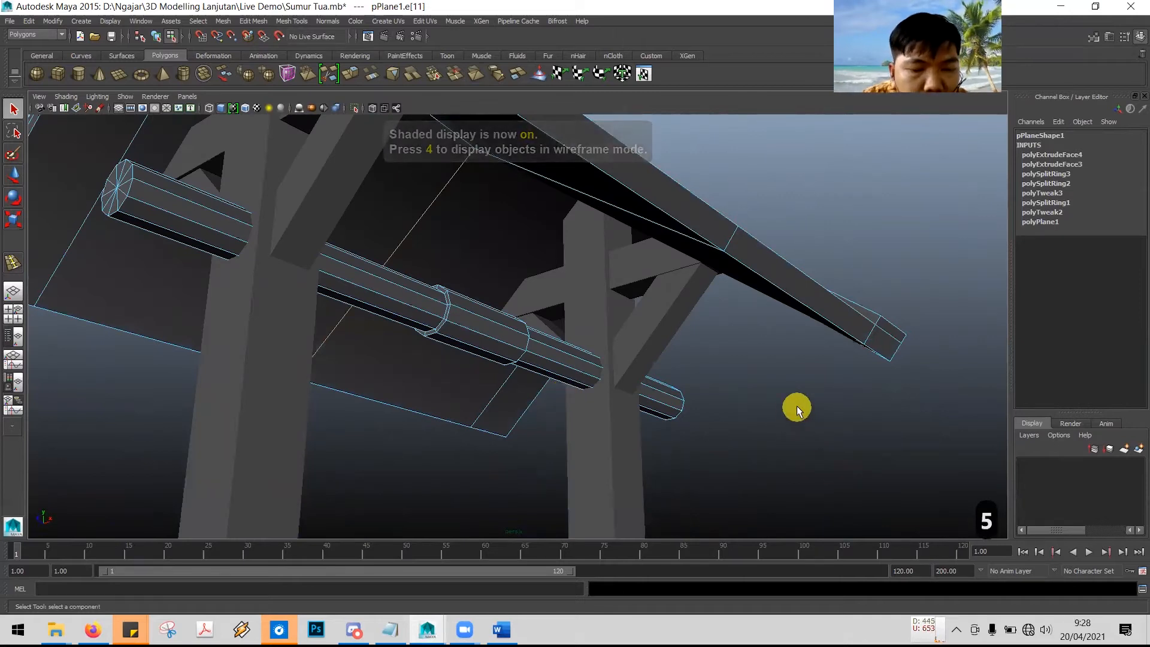
pyautogui.hotkey('ctrl', 'z')
pyautogui.hotkey('ctrl', 'z')
pyautogui.hotkey('ctrl', 'z')
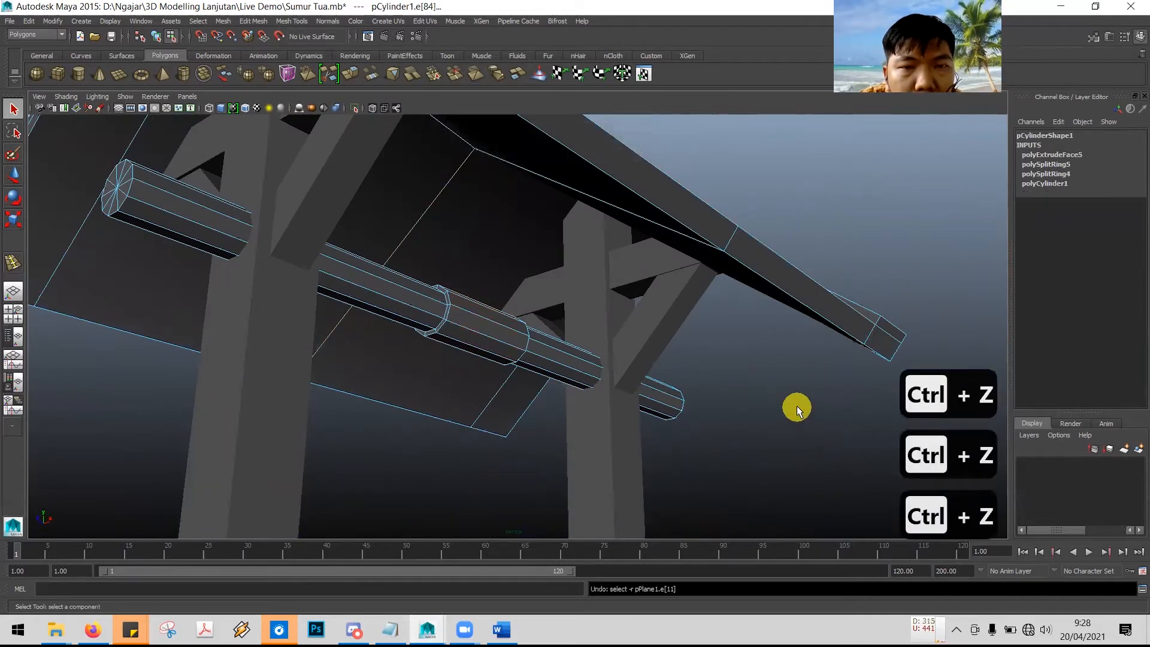
pyautogui.hotkey('ctrl', 'z')
pyautogui.click(793, 401)
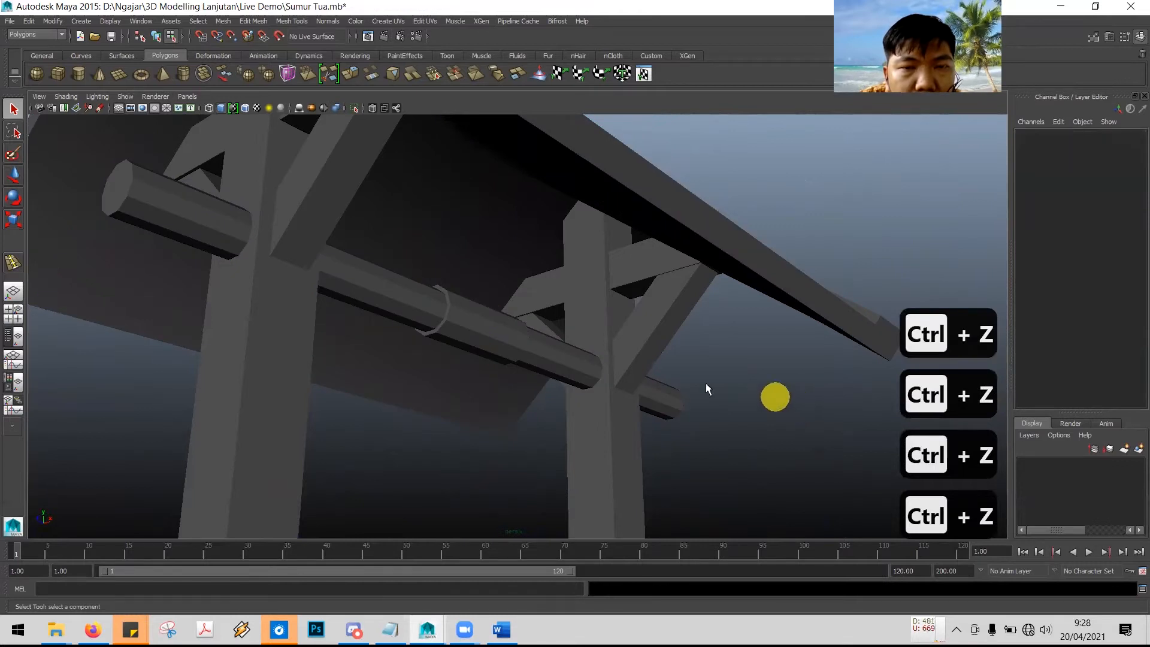
# - Select the horizontal cylinder in Object Mode and insert an edge loop around the center of its extruded section
pyautogui.rightClick(473, 318)
pyautogui.moveTo(476, 321); pyautogui.dragTo(500, 307, button='right')
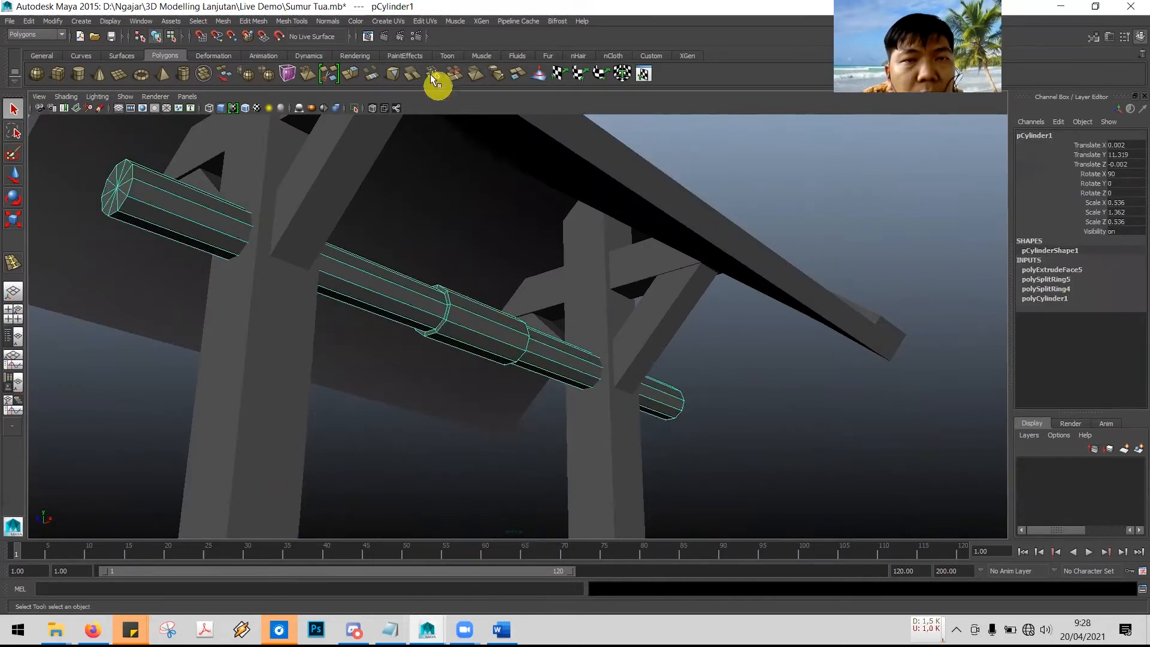
pyautogui.click(291, 21)
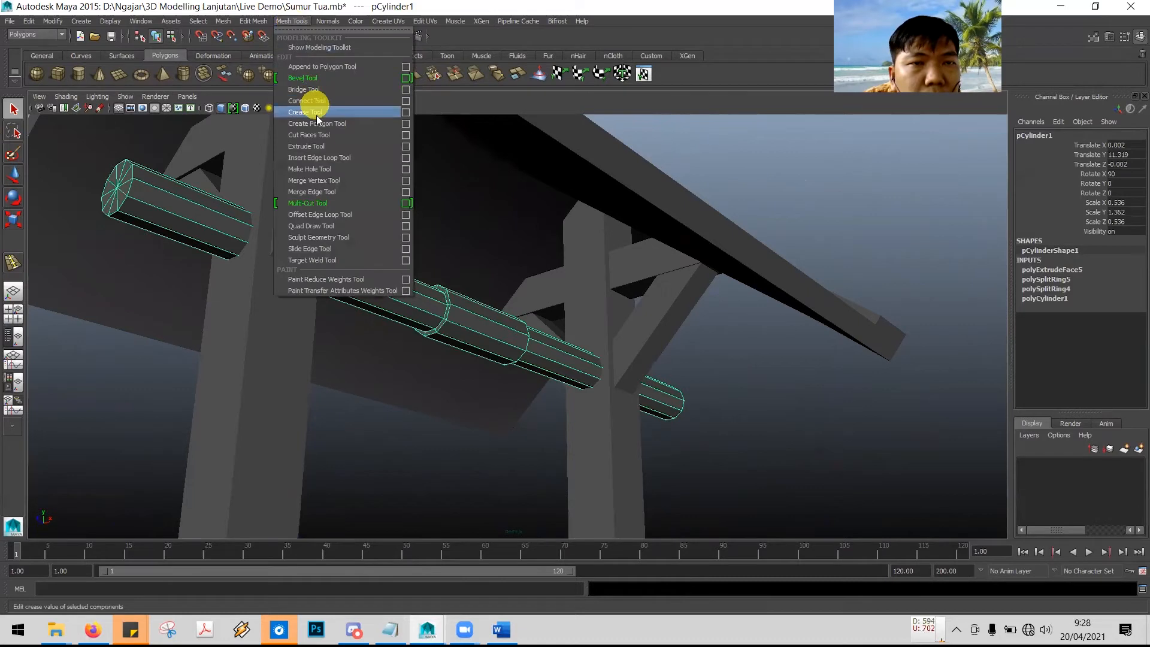
pyautogui.click(327, 158)
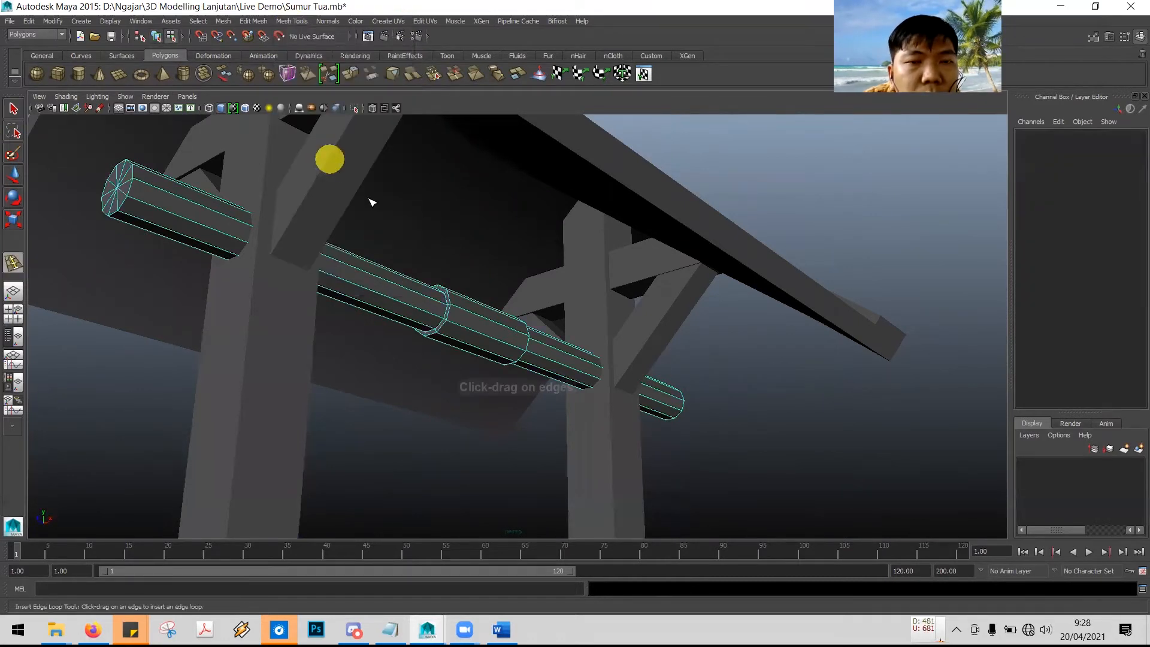
pyautogui.click(490, 323)
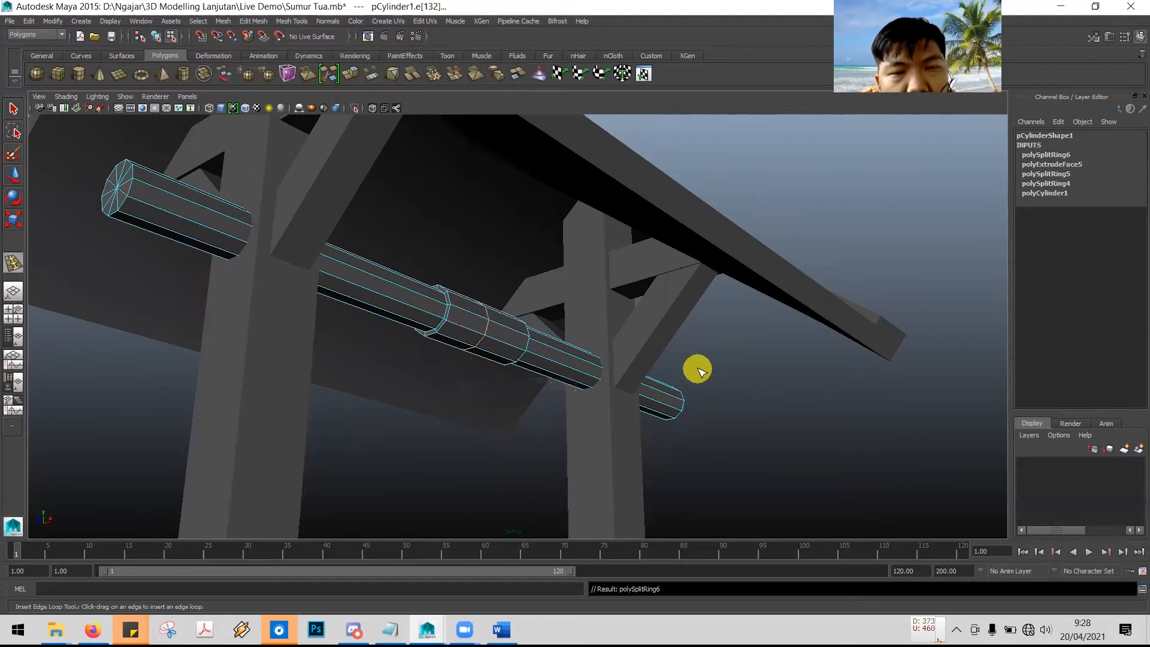
pyautogui.moveTo(509, 353); pyautogui.dragTo(493, 321)
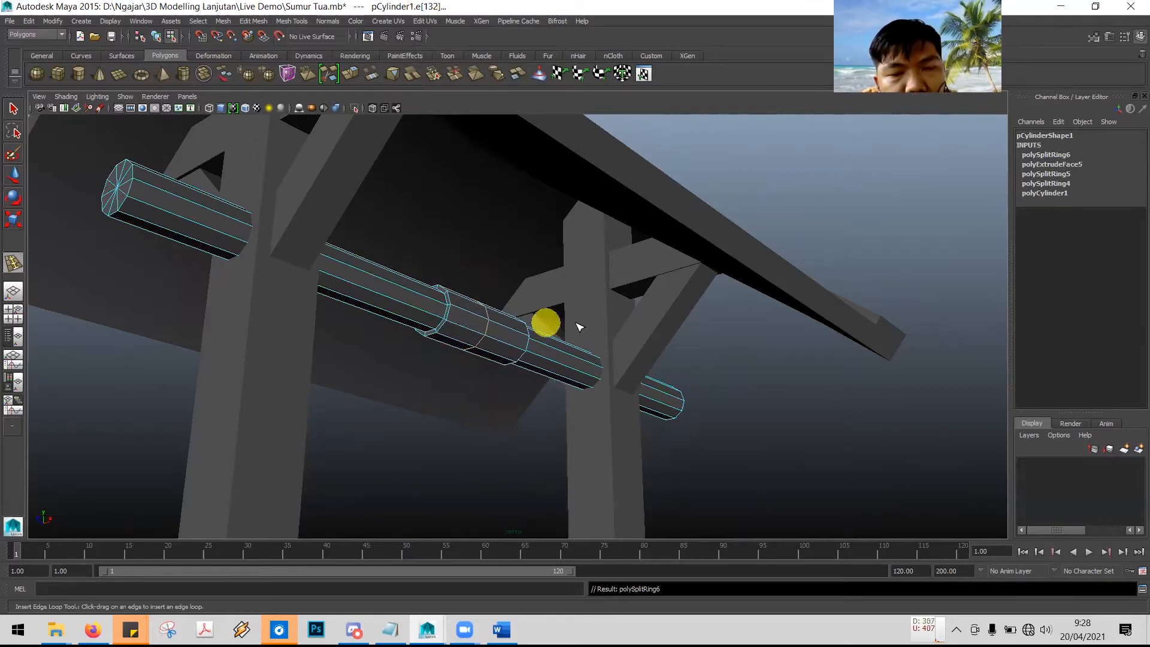
pyautogui.keyDown('alt'); pyautogui.moveTo(688, 356); pyautogui.dragTo(623, 362); pyautogui.keyUp('alt')
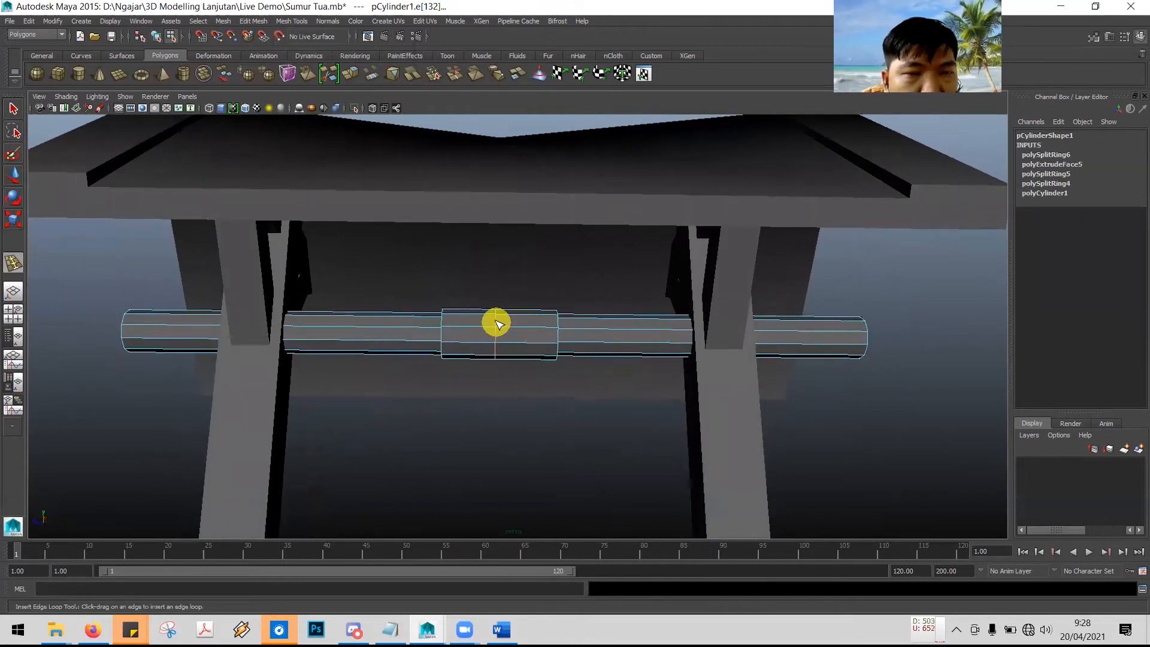
# - Select the new center edge loop in Edge mode and move it slightly along the cylinder to center it
pyautogui.click(13, 134)
pyautogui.click(13, 109)
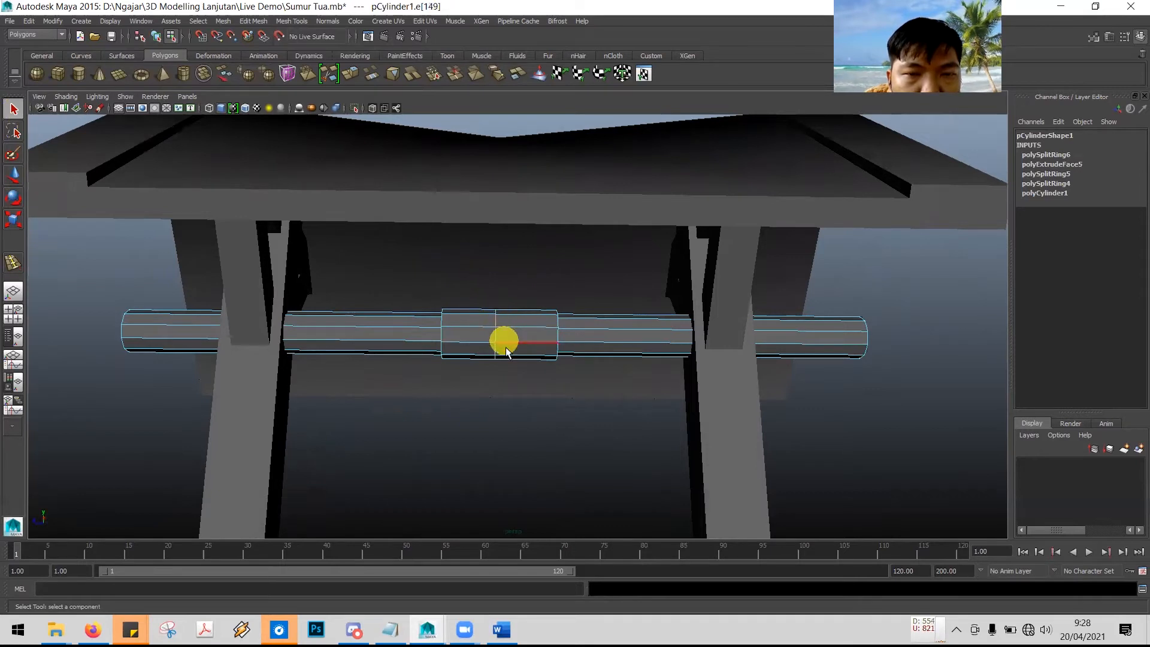
pyautogui.rightClick(495, 336)
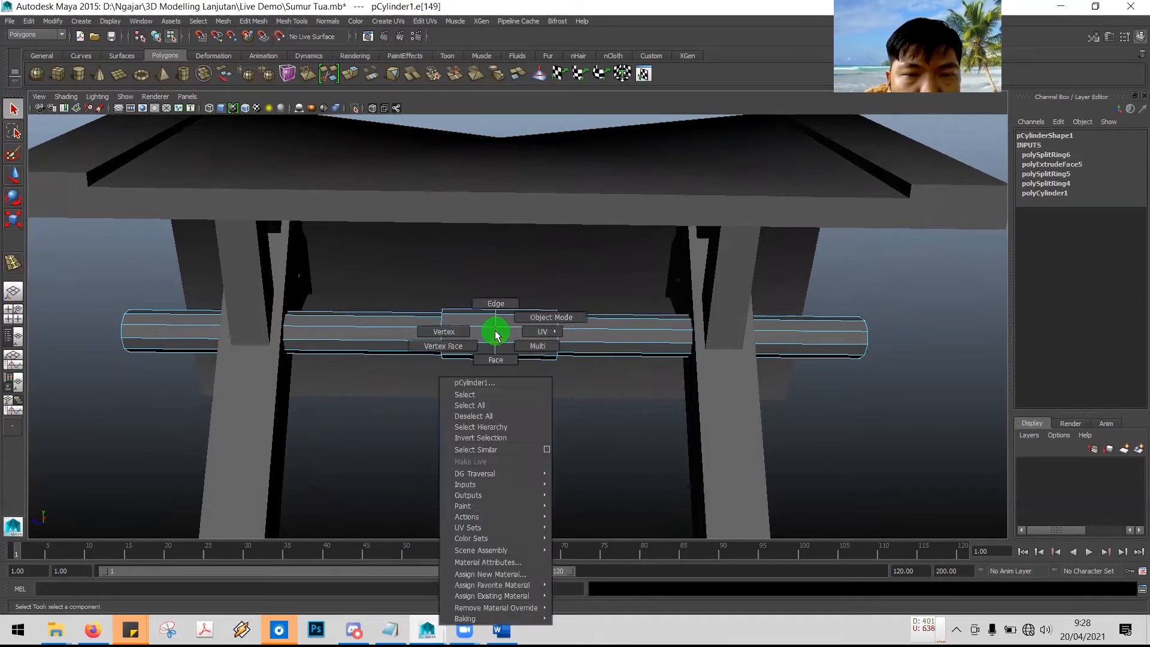
pyautogui.moveTo(508, 348); pyautogui.dragTo(496, 304, button='right')
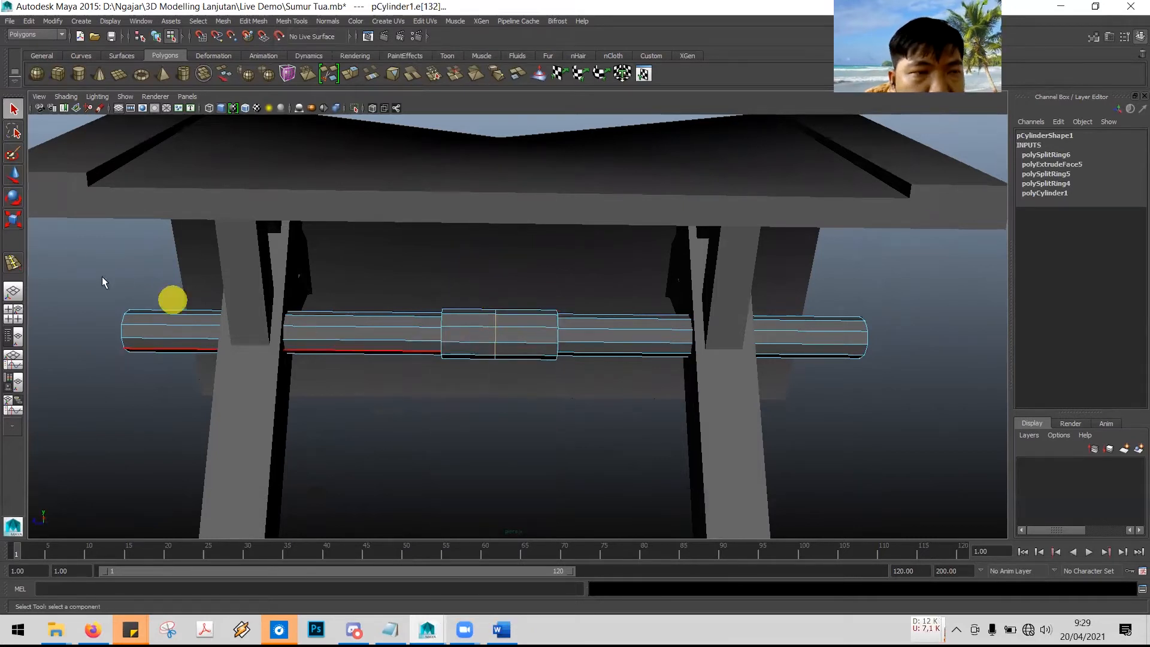
pyautogui.click(13, 180)
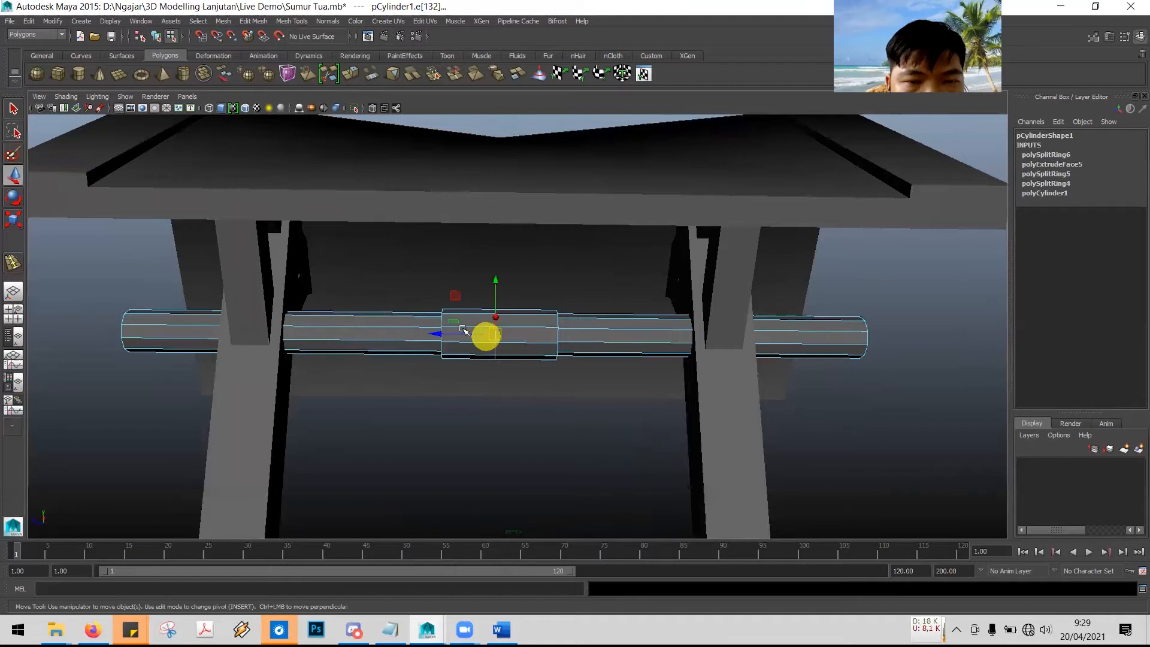
pyautogui.moveTo(441, 332); pyautogui.dragTo(444, 333)
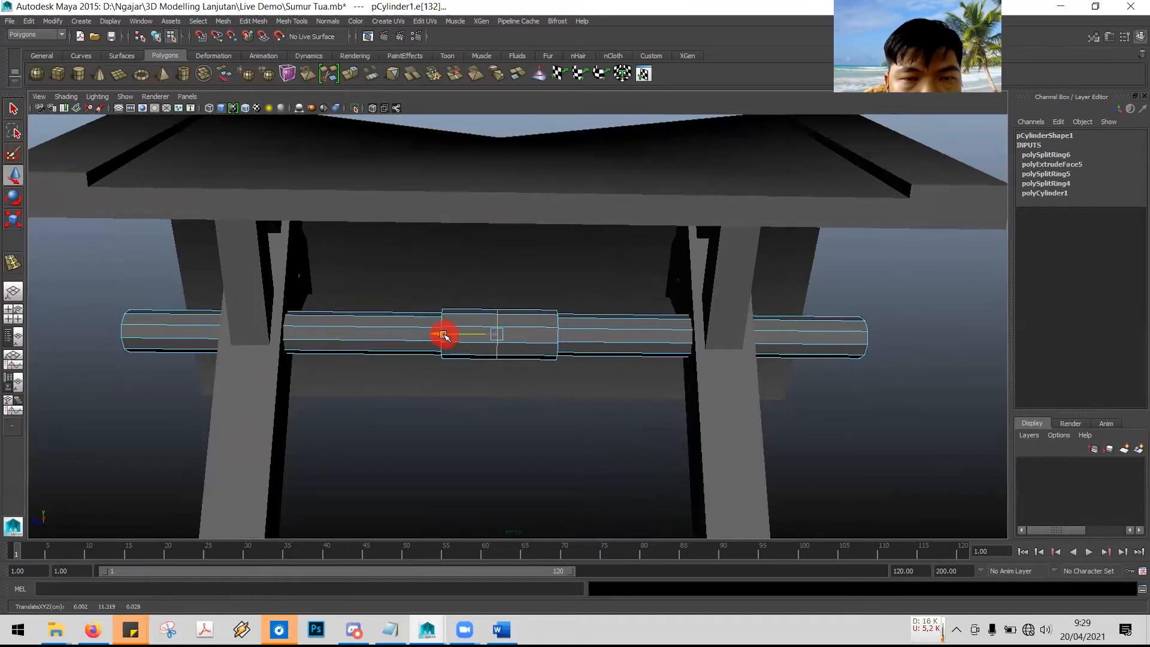
# - Read step 43 of the Word tutorial on shaping the cylinder's added edge loop, and return to Maya in Edge mode
pyautogui.hotkey('alt', 'Tab')
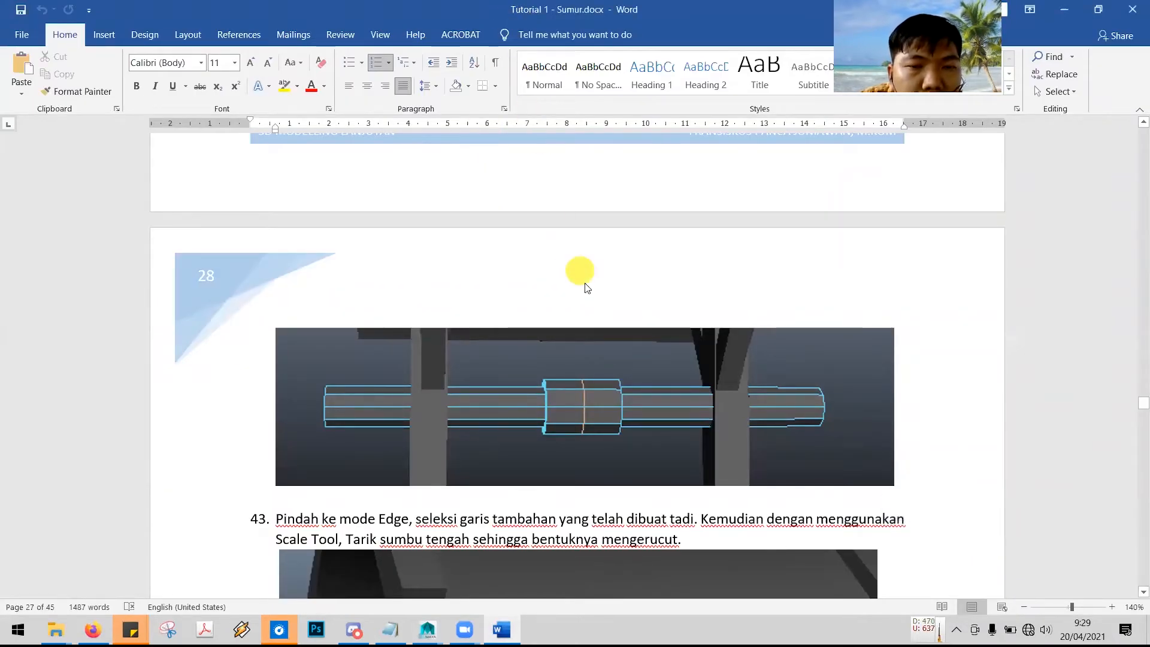
pyautogui.scroll(-5, 599, 306)
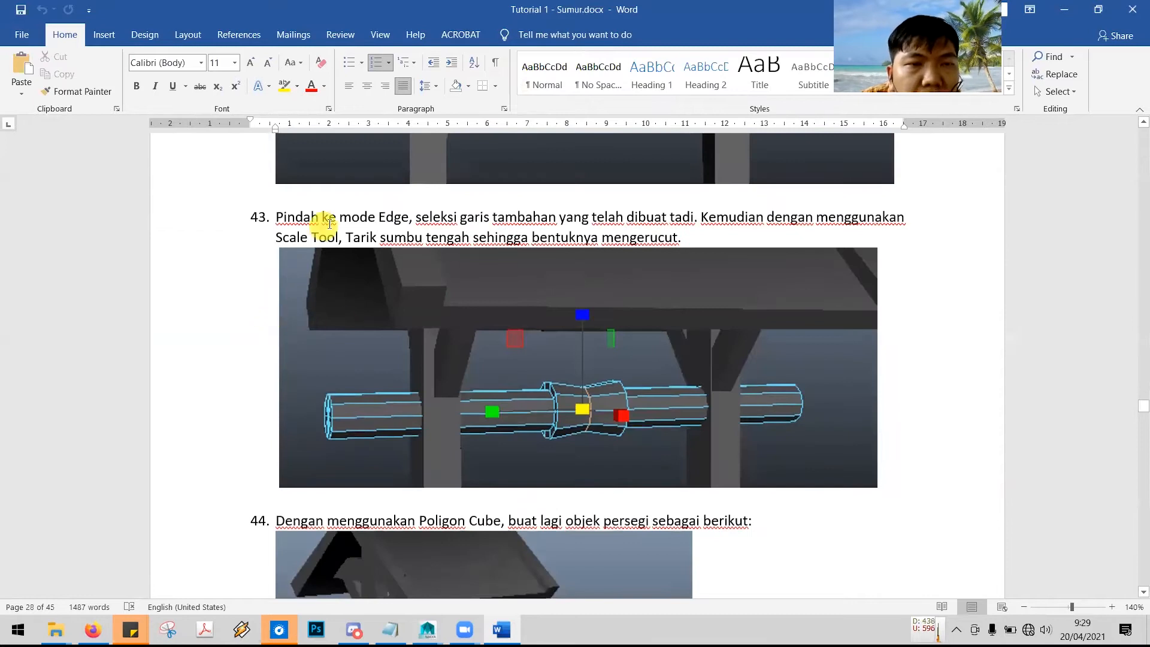
pyautogui.hotkey('alt', 'Tab')
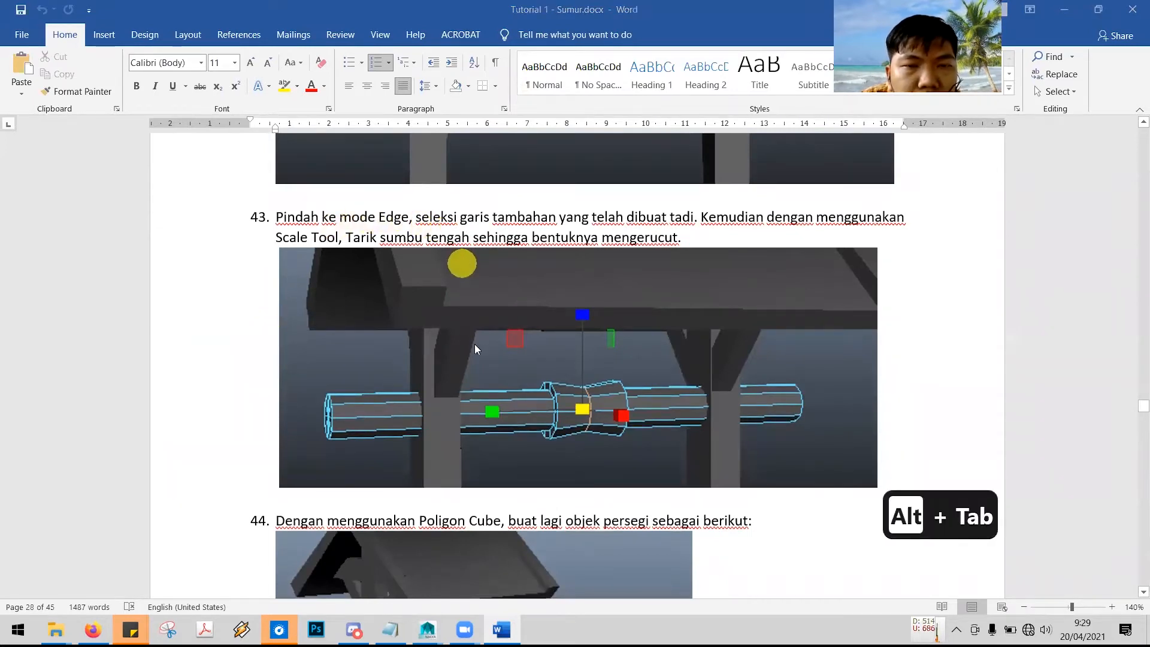
pyautogui.moveTo(528, 316); pyautogui.dragTo(528, 282, button='right')
pyautogui.hotkey('alt', 'Tab')
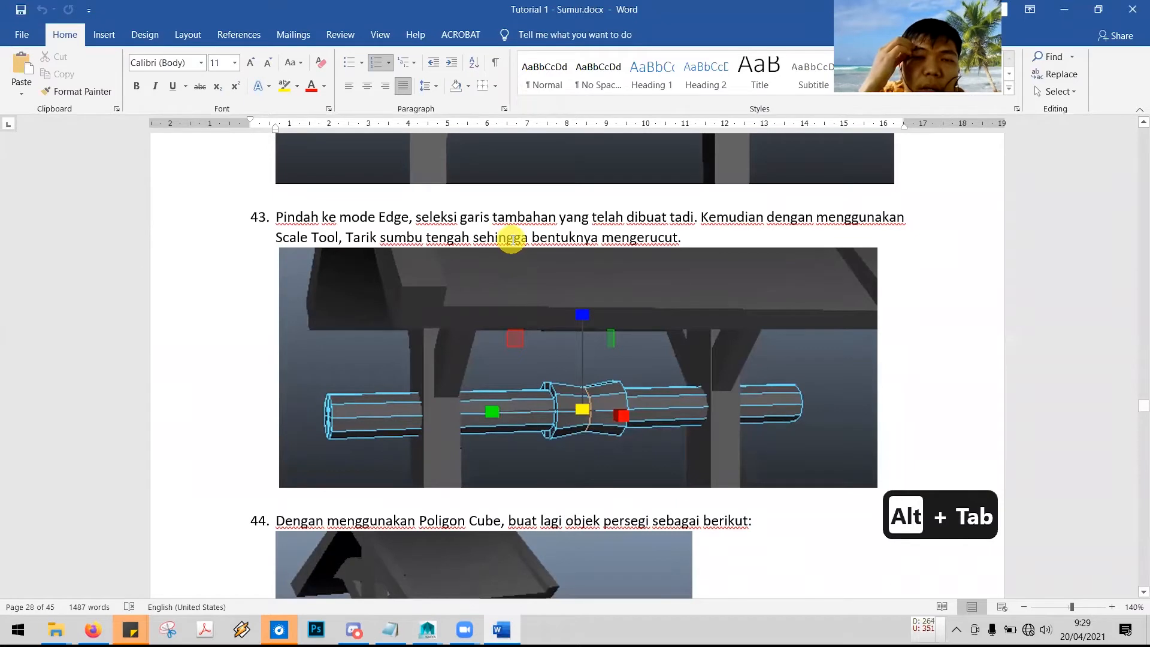
pyautogui.hotkey('alt', 'Tab')
# - Reselect the center edge loop of the extruded section and scale it inward so the section tapers toward its middle
pyautogui.click(606, 337)
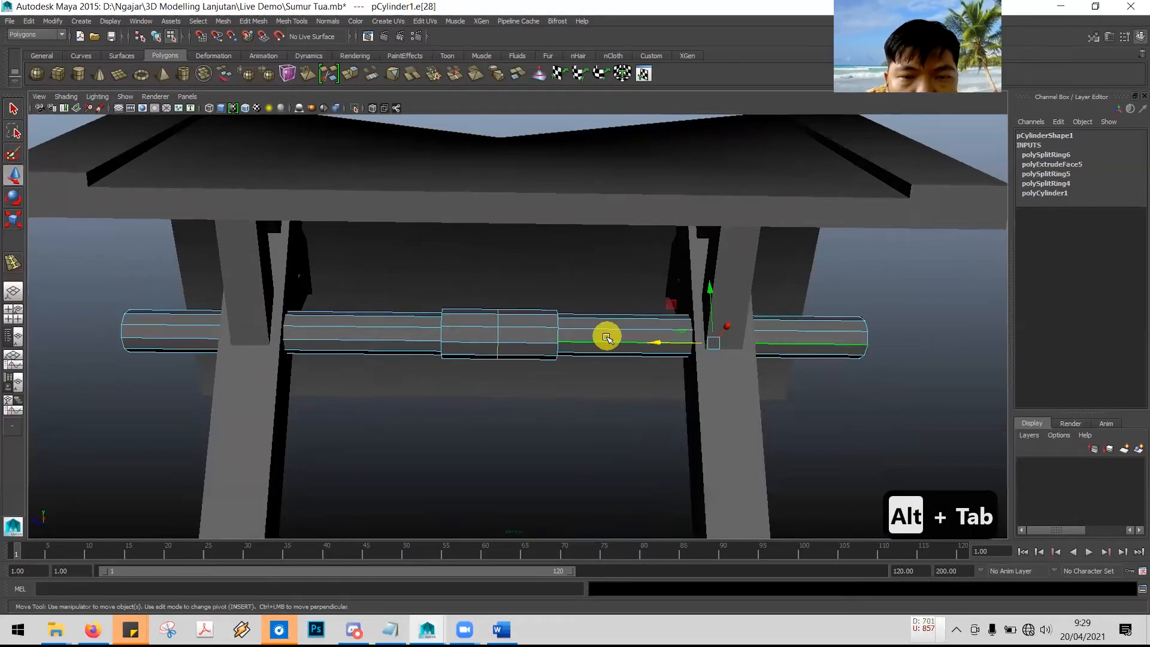
pyautogui.click(498, 336)
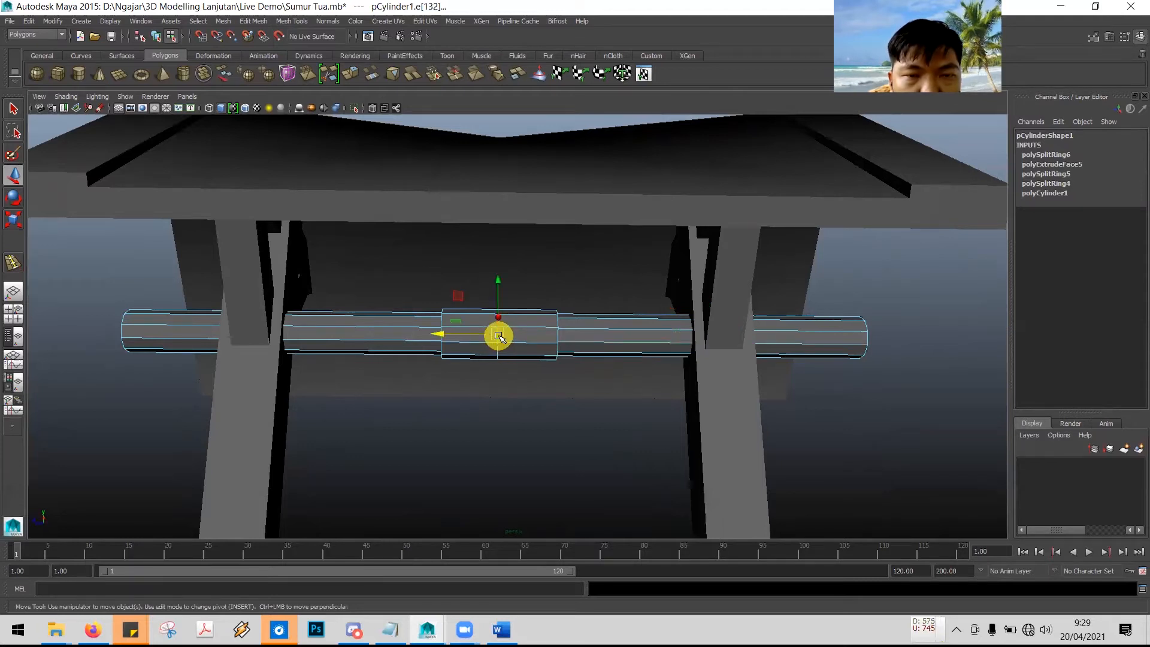
pyautogui.moveTo(561, 359)
pyautogui.keyDown('alt'); pyautogui.mouseDown()
pyautogui.moveTo(583, 387)
pyautogui.moveTo(577, 264)
pyautogui.moveTo(574, 366)
pyautogui.mouseUp(); pyautogui.keyUp('alt')
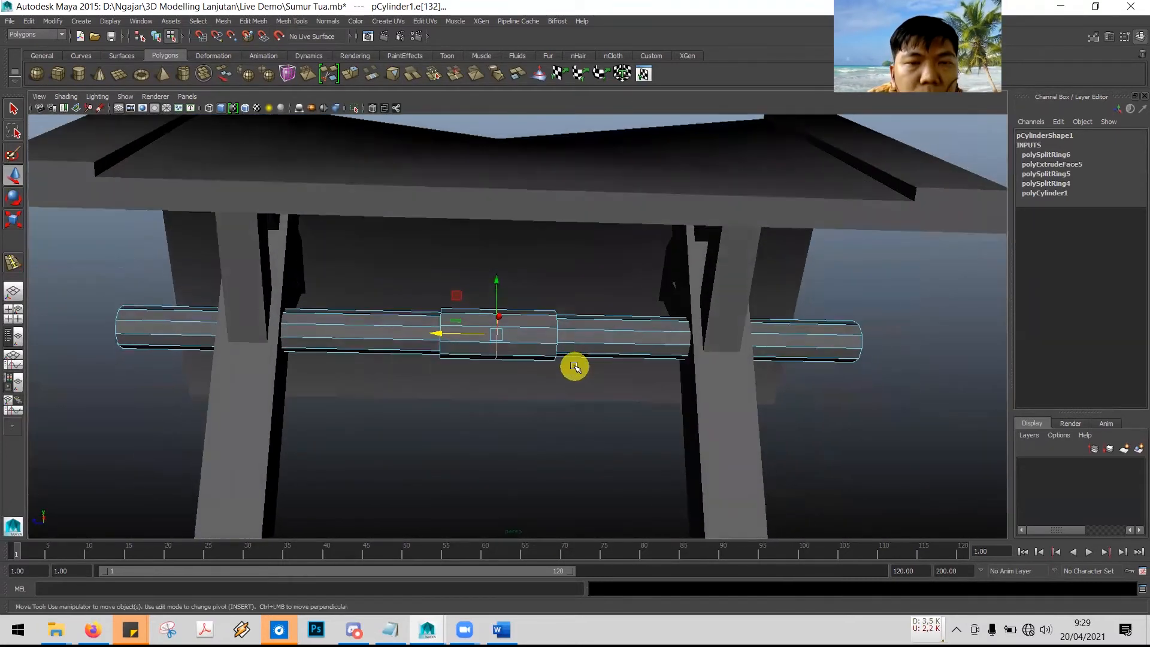
pyautogui.hotkey('alt', 'Tab')
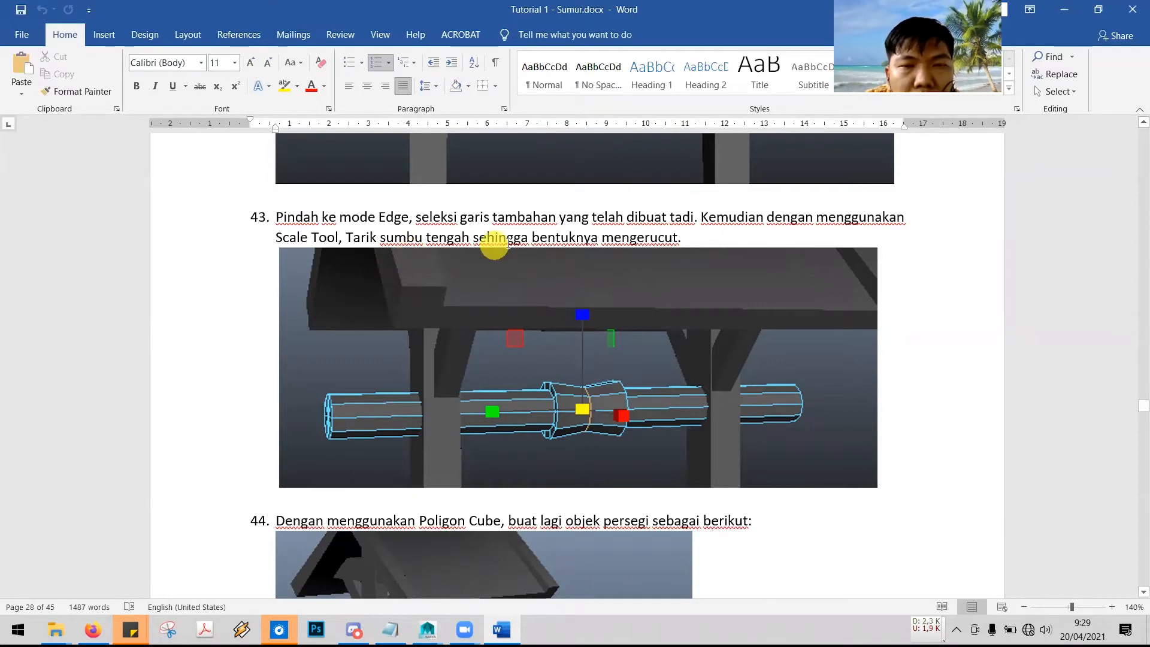
pyautogui.hotkey('alt', 'Tab')
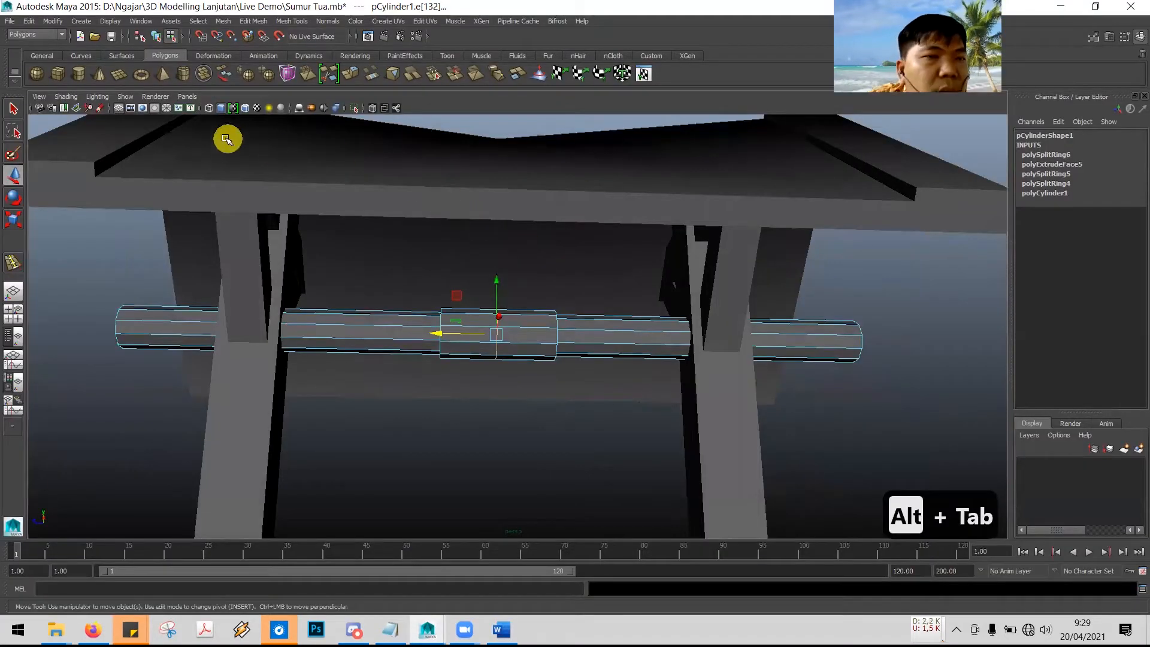
pyautogui.click(13, 225)
pyautogui.keyDown('alt'); pyautogui.moveTo(393, 390); pyautogui.dragTo(479, 389); pyautogui.keyUp('alt')
pyautogui.moveTo(472, 328); pyautogui.dragTo(468, 324)
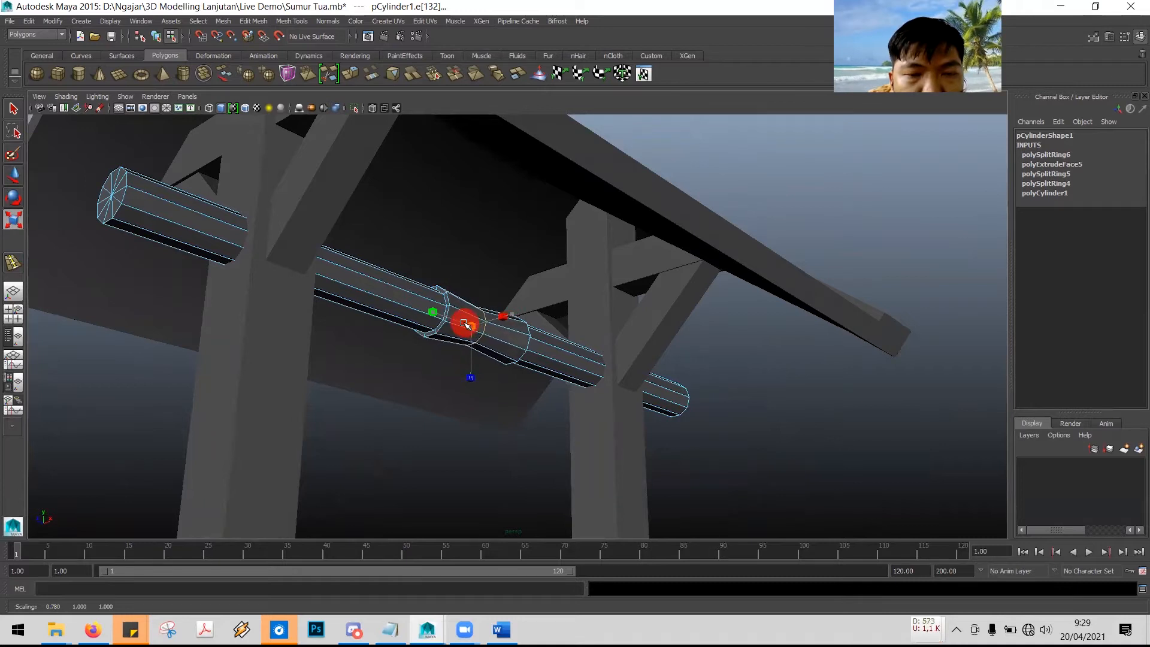
pyautogui.keyDown('alt'); pyautogui.moveTo(524, 405); pyautogui.dragTo(473, 319); pyautogui.keyUp('alt')
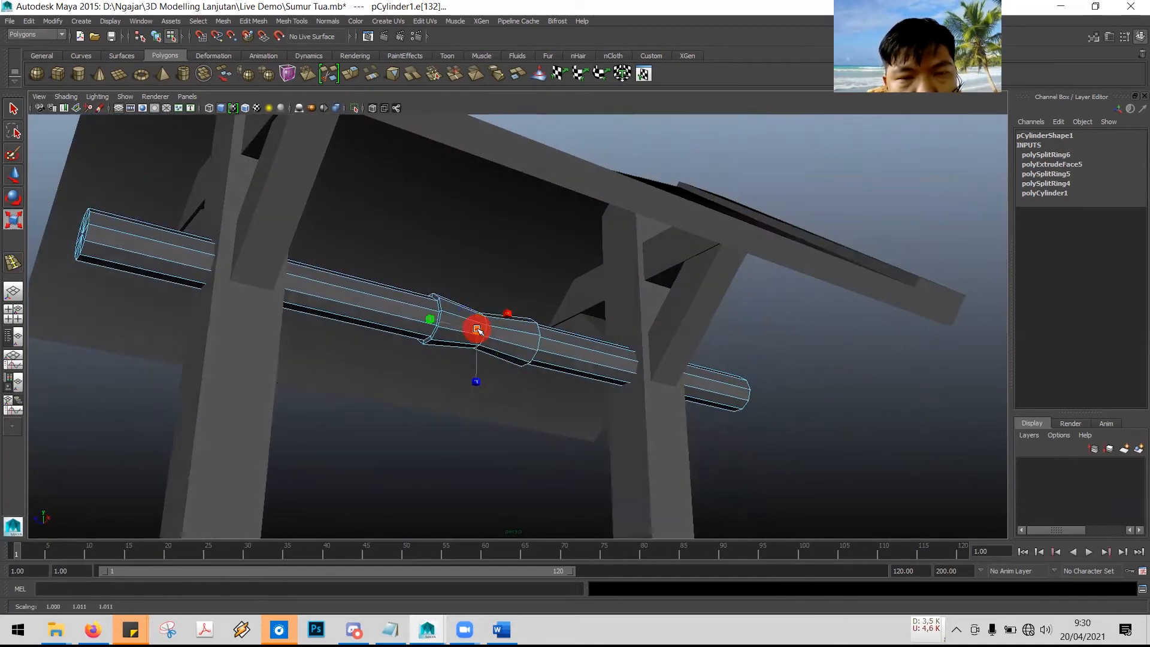
pyautogui.moveTo(476, 328); pyautogui.dragTo(479, 330)
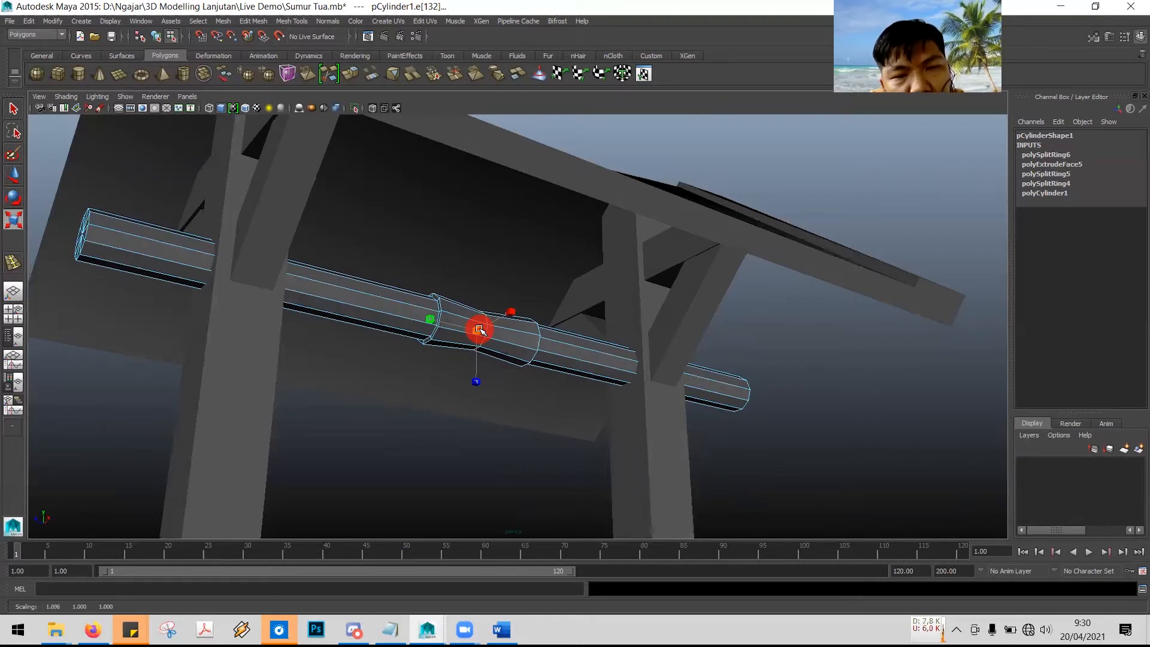
pyautogui.keyDown('alt'); pyautogui.moveTo(487, 390); pyautogui.dragTo(531, 444); pyautogui.keyUp('alt')
# - Read tutorial steps 44 and 45 in Word on creating and placing the polygon cube piece, and return to Maya
pyautogui.hotkey('alt', 'Tab')
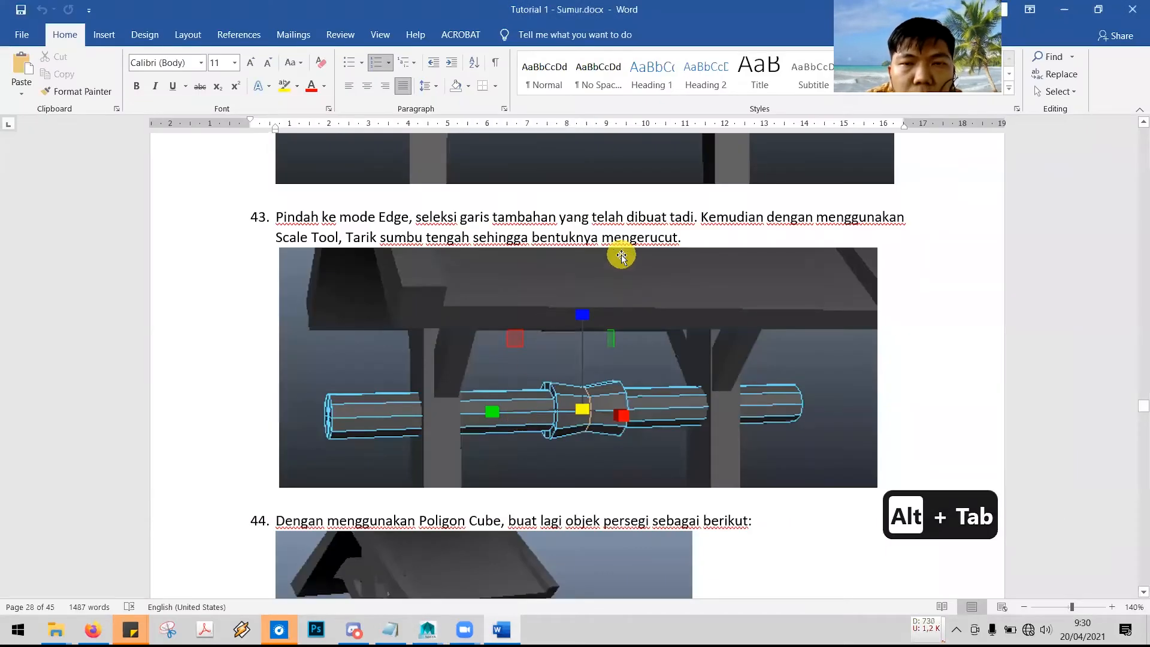
pyautogui.scroll(-6, 623, 275)
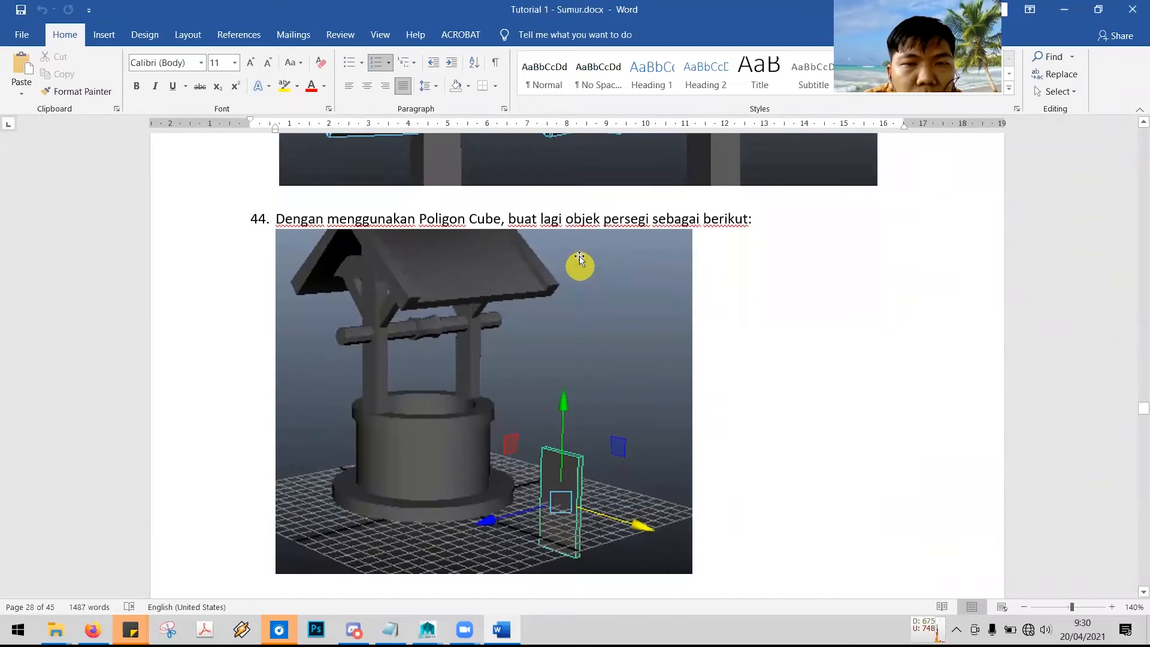
pyautogui.scroll(-1, 589, 279)
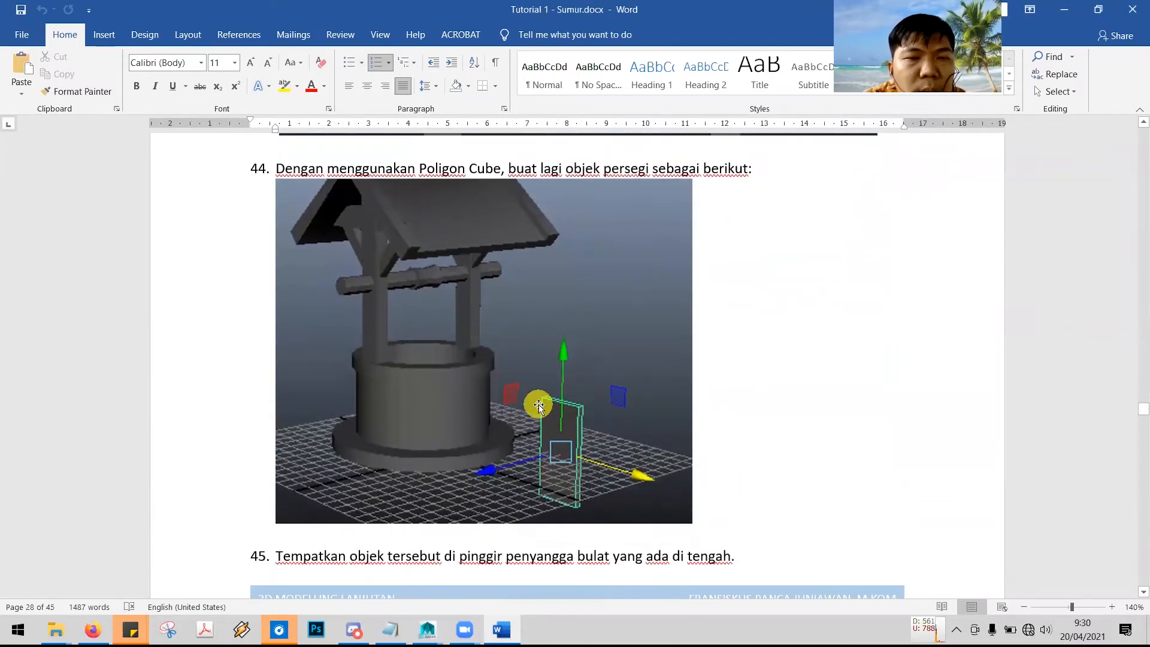
pyautogui.hotkey('alt', 'Tab')
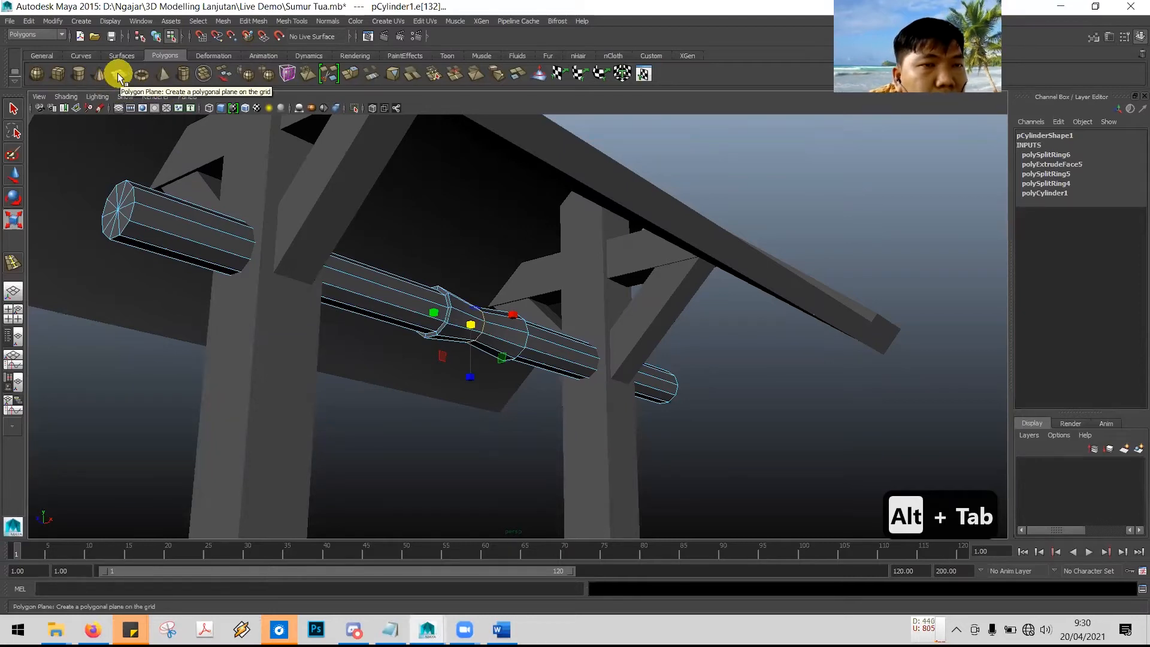
# - Create a thin rectangular polygon cube lying flat on the grid beside the well
pyautogui.hotkey('alt', 'Tab')
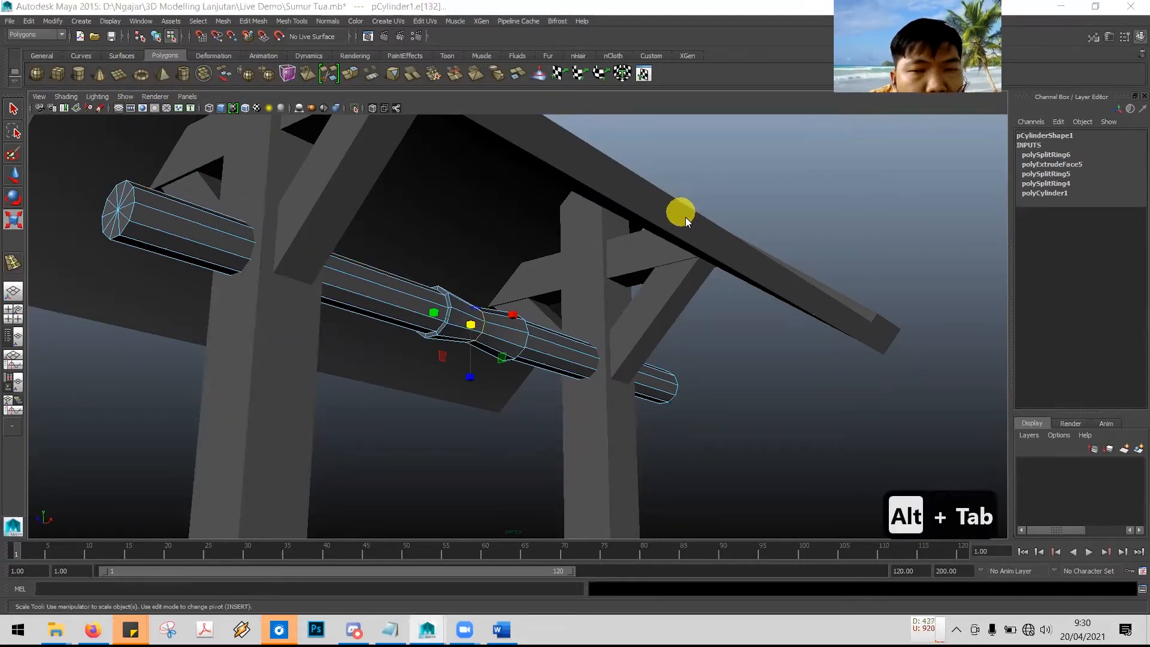
pyautogui.hotkey('alt', 'Tab')
pyautogui.keyDown('alt'); pyautogui.moveTo(551, 401); pyautogui.dragTo(747, 382); pyautogui.keyUp('alt')
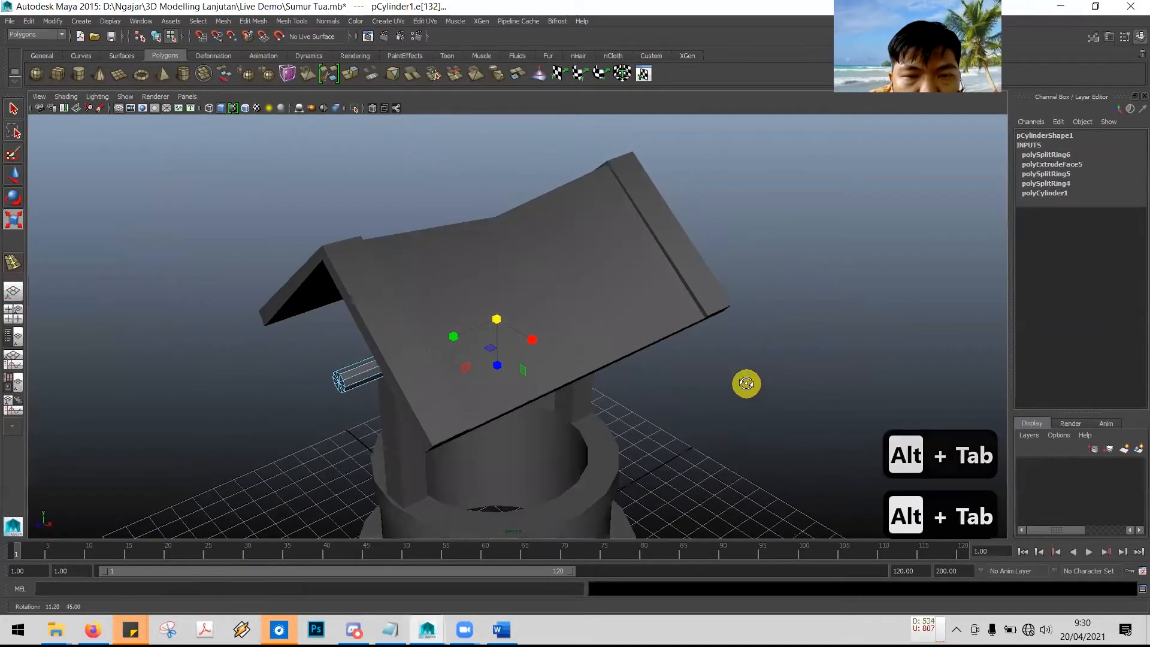
pyautogui.scroll(-2, 746, 387)
pyautogui.keyDown('alt'); pyautogui.moveTo(679, 406); pyautogui.dragTo(636, 300, button='middle'); pyautogui.keyUp('alt')
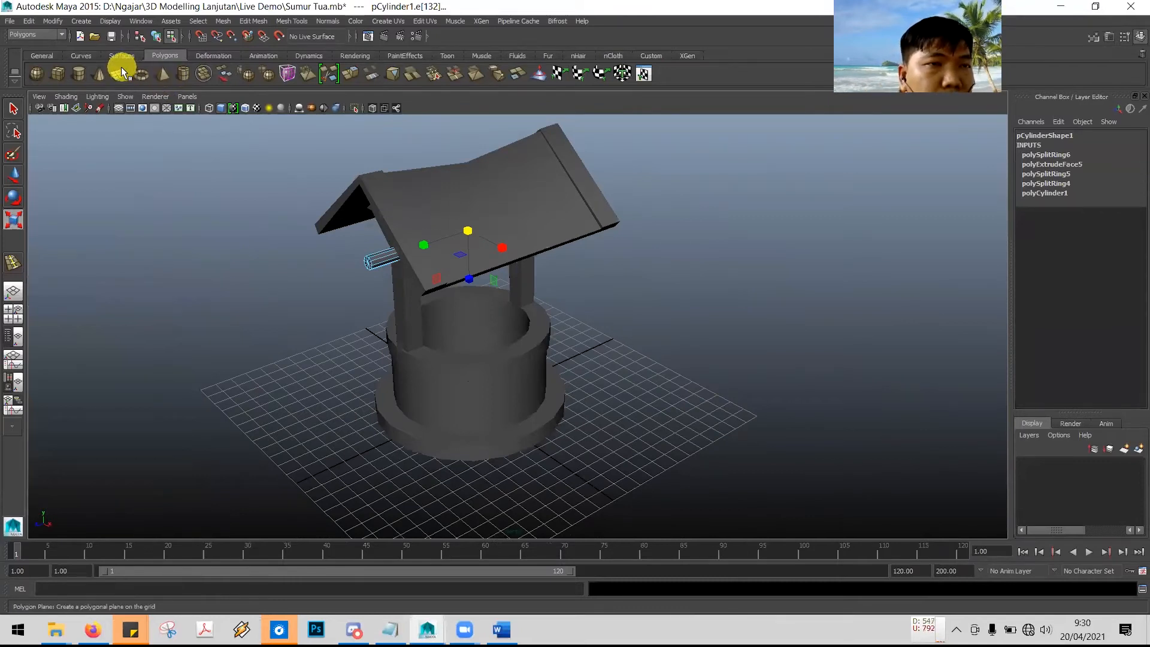
pyautogui.click(60, 73)
pyautogui.click(652, 405)
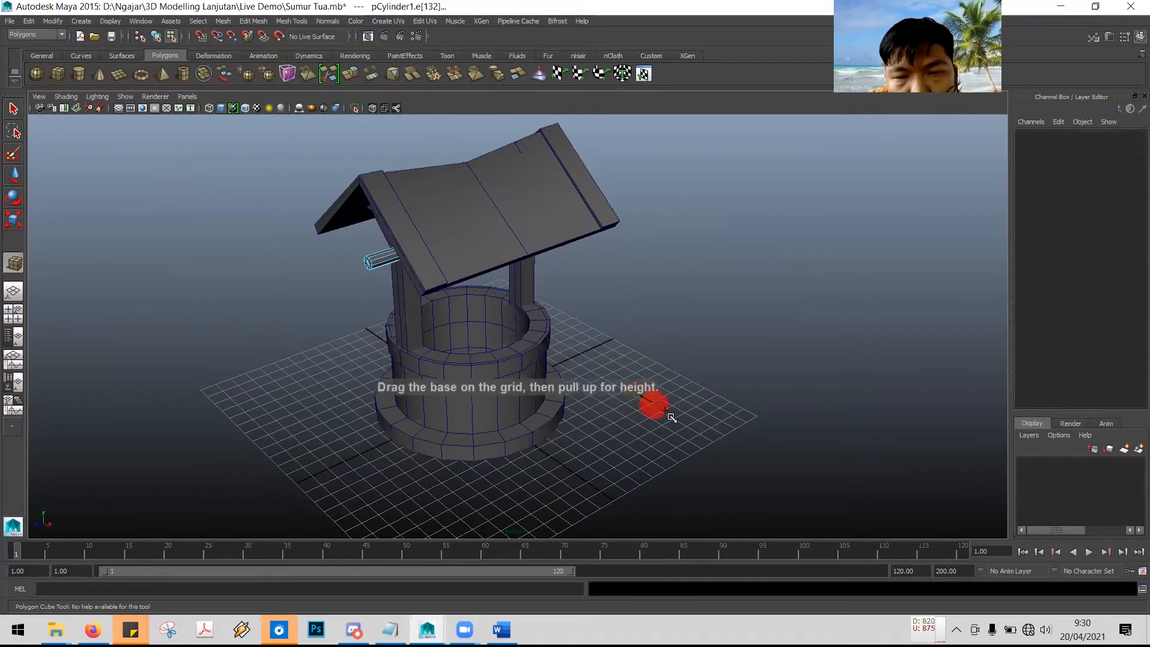
pyautogui.moveTo(698, 428)
pyautogui.mouseDown()
pyautogui.moveTo(655, 441)
pyautogui.moveTo(670, 417)
pyautogui.mouseUp()
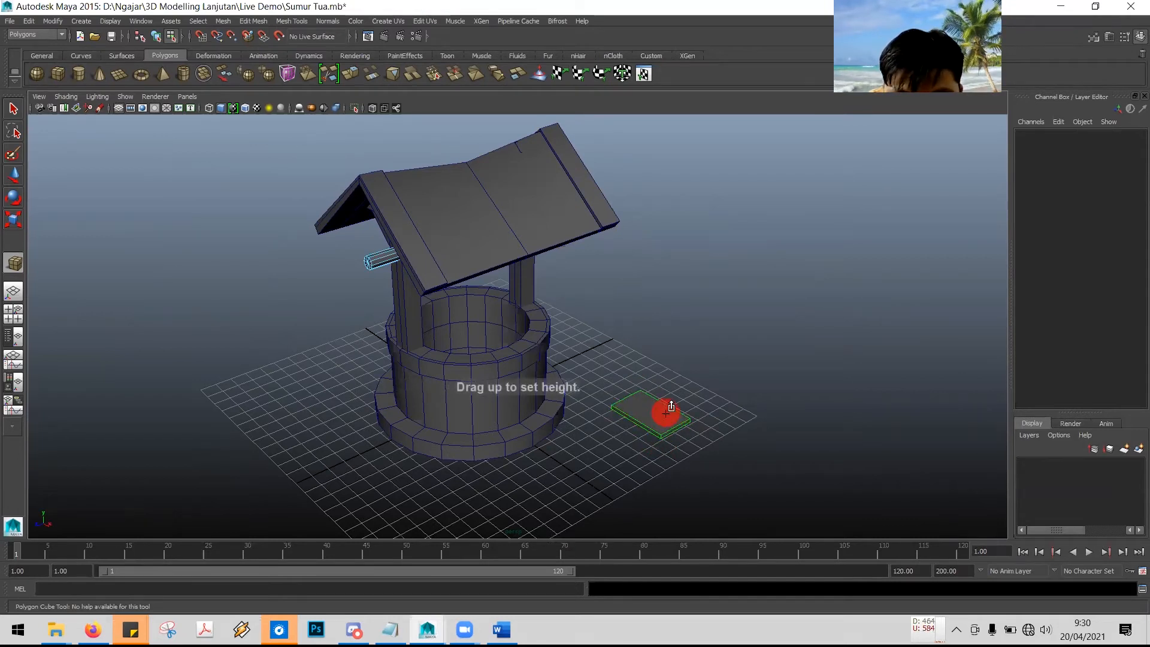
pyautogui.moveTo(670, 404); pyautogui.dragTo(667, 411)
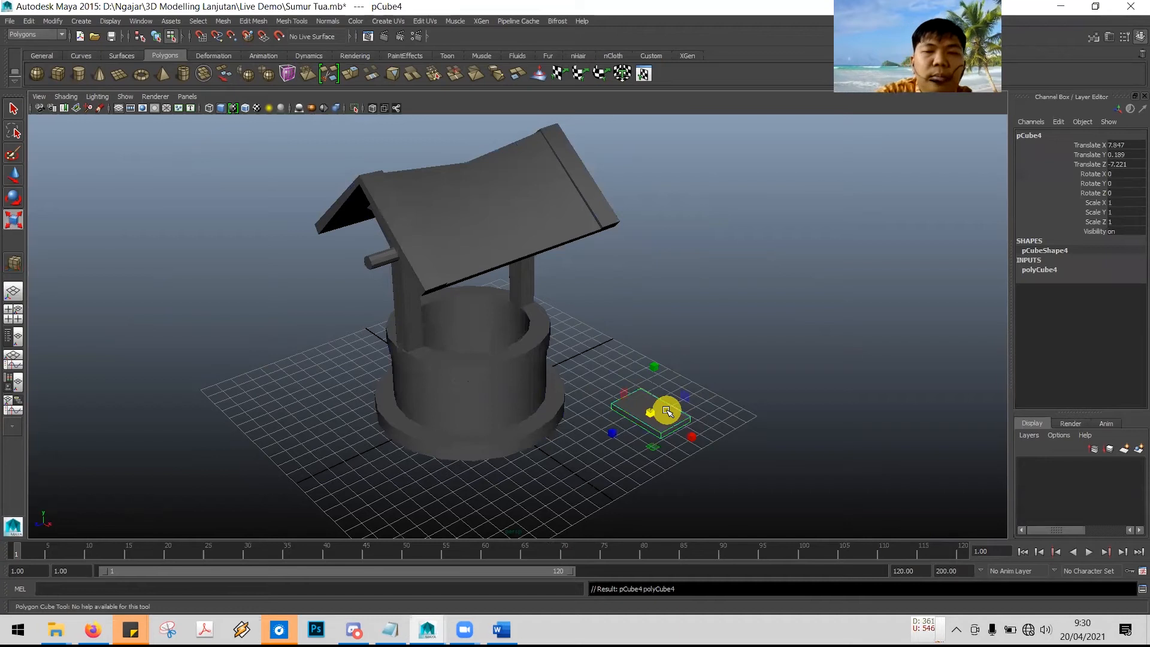
# - Read tutorial steps 45 and 46 in Word on placing the cube at the cylinder's end, and return to Maya
pyautogui.hotkey('alt', 'Tab')
pyautogui.scroll(-2, 684, 381)
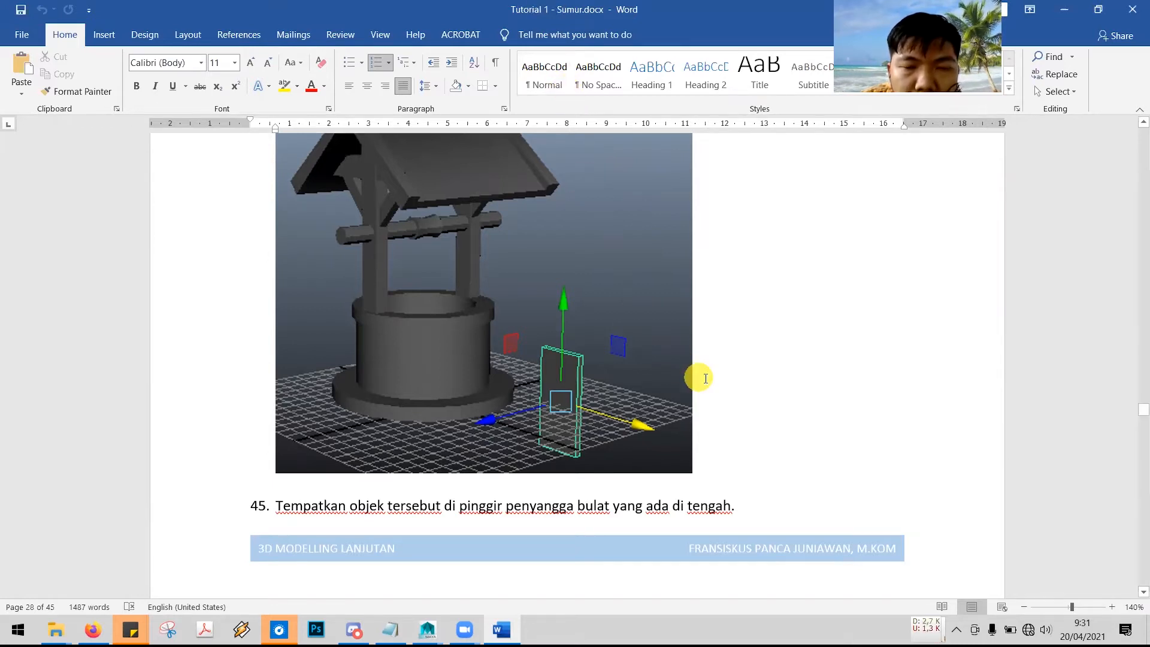
pyautogui.scroll(-8, 706, 379)
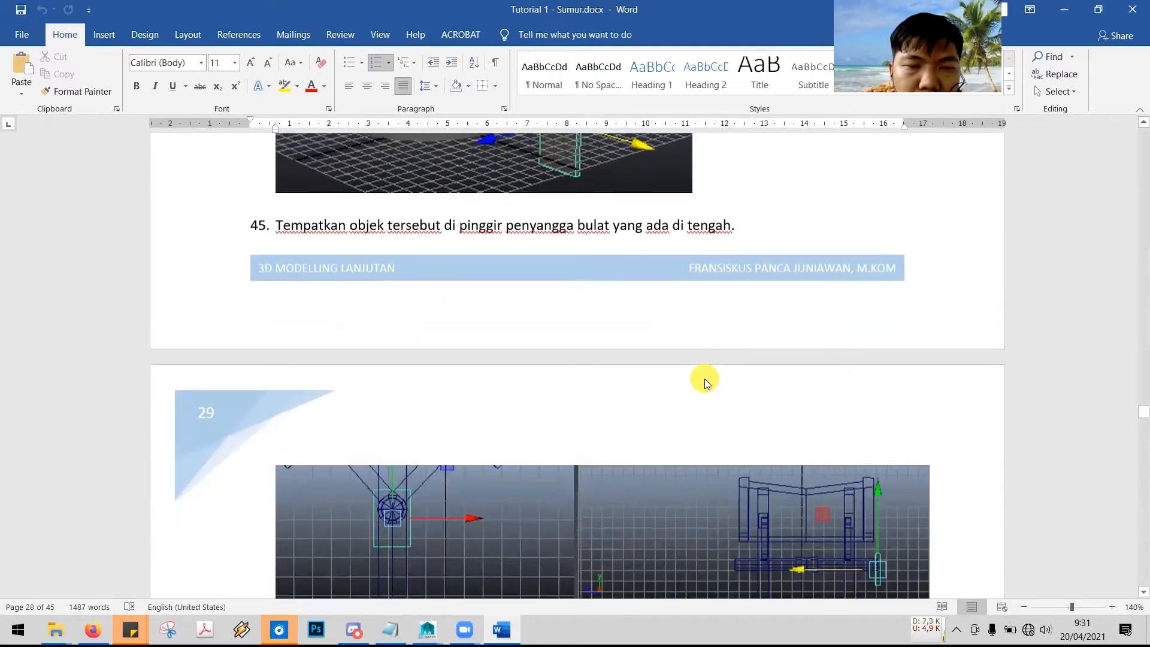
pyautogui.scroll(-6, 694, 391)
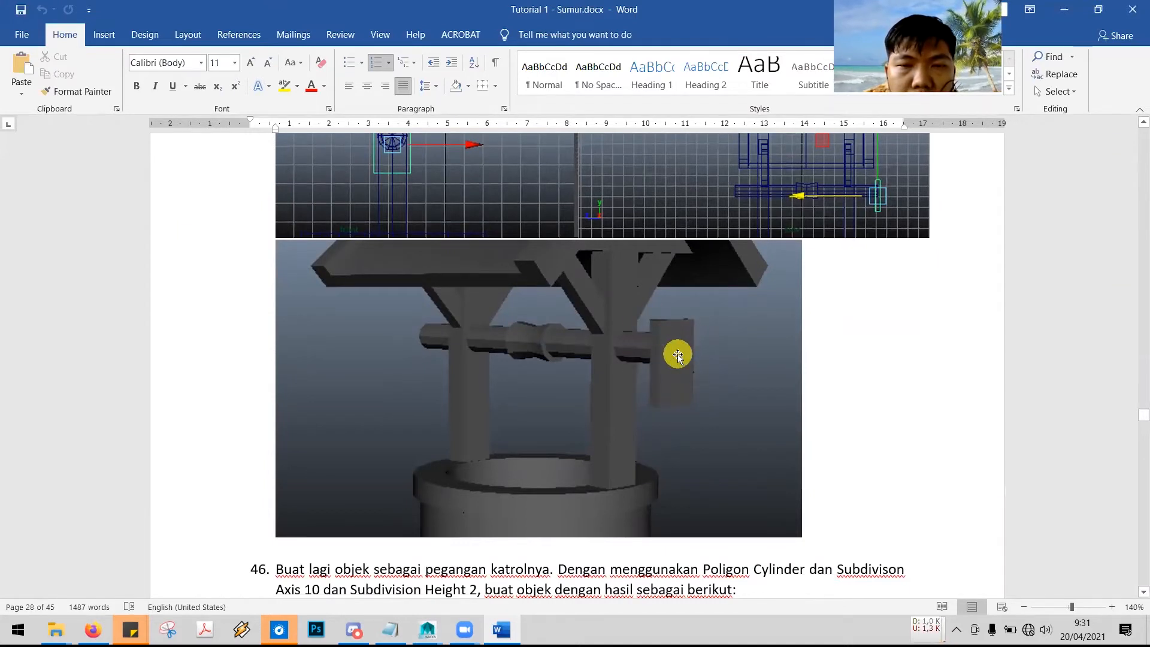
pyautogui.hotkey('alt', 'Tab')
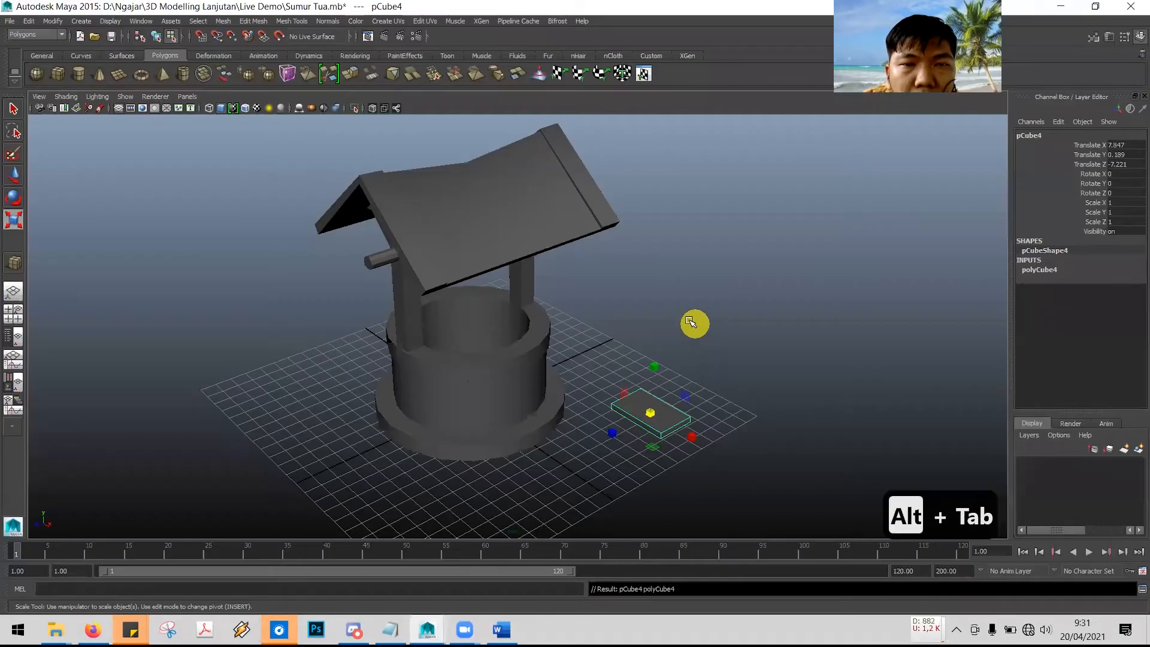
# - Stand the new cube upright facing along the cylinder by setting its Rotate Z to 90 and Rotate X to 90
pyautogui.moveTo(741, 341)
pyautogui.keyDown('alt'); pyautogui.mouseDown()
pyautogui.moveTo(714, 324)
pyautogui.moveTo(735, 329)
pyautogui.mouseUp(); pyautogui.keyUp('alt')
pyautogui.click(14, 197)
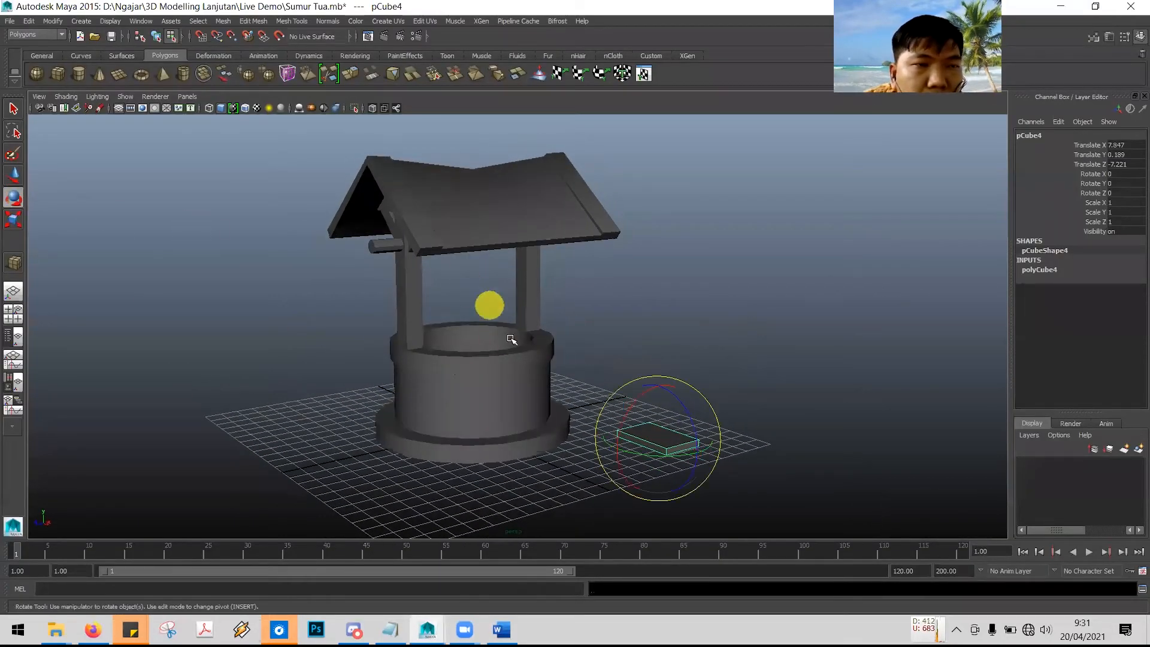
pyautogui.moveTo(688, 414); pyautogui.dragTo(642, 334)
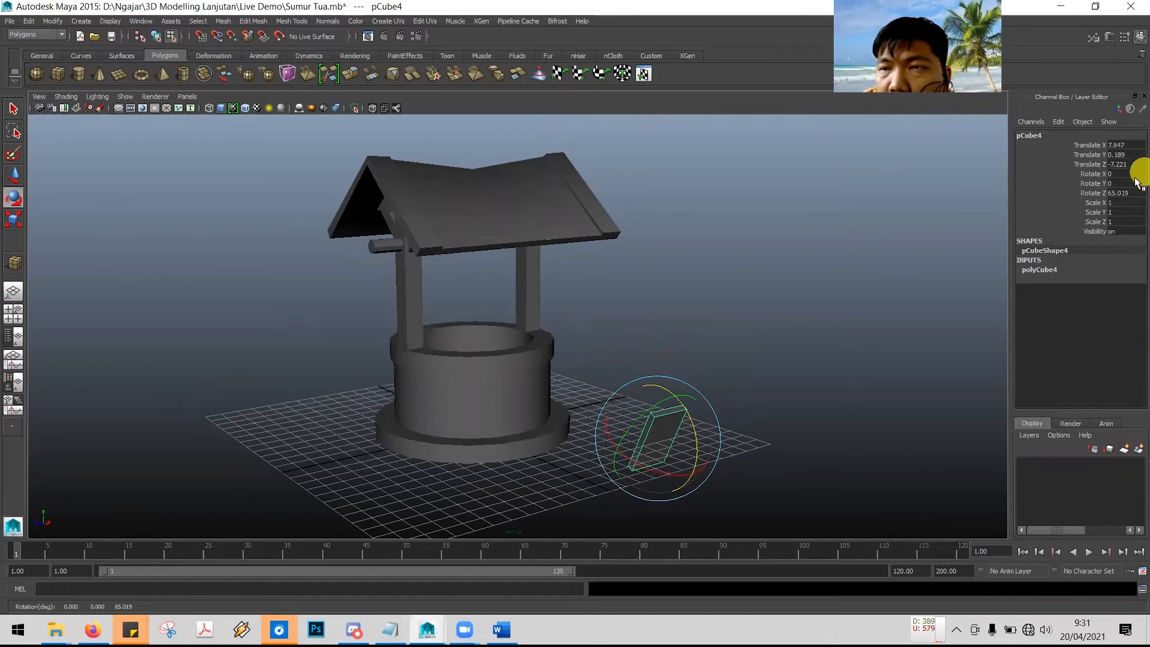
pyautogui.write('90')
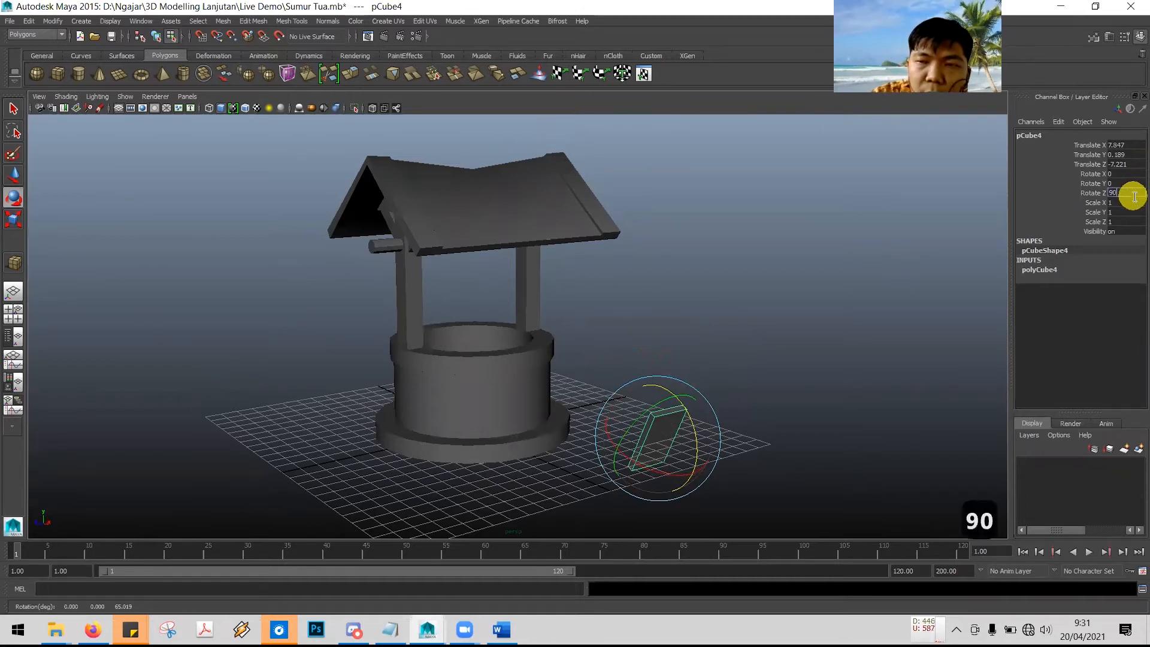
pyautogui.press('Return')
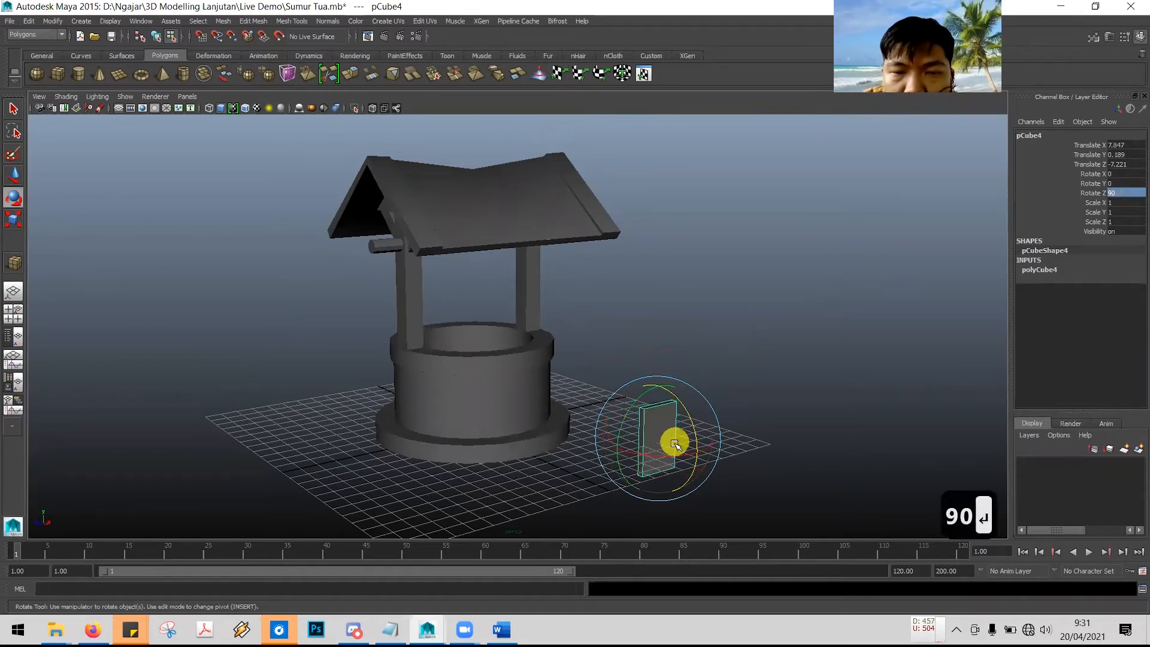
pyautogui.moveTo(678, 454); pyautogui.dragTo(712, 436)
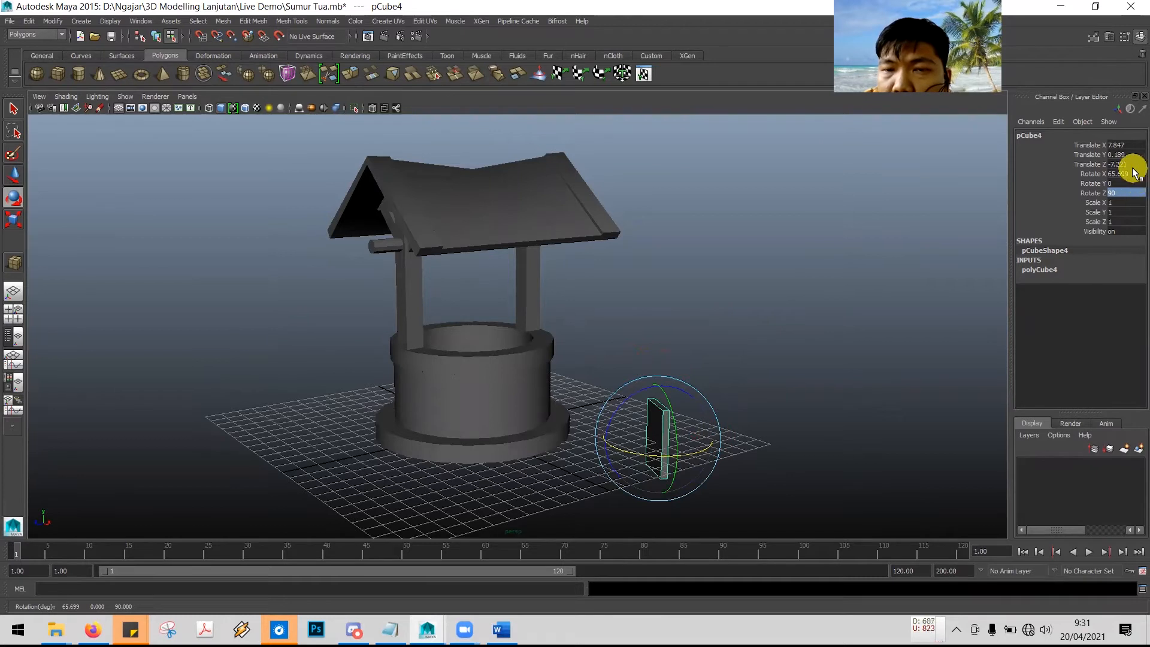
pyautogui.write('90')
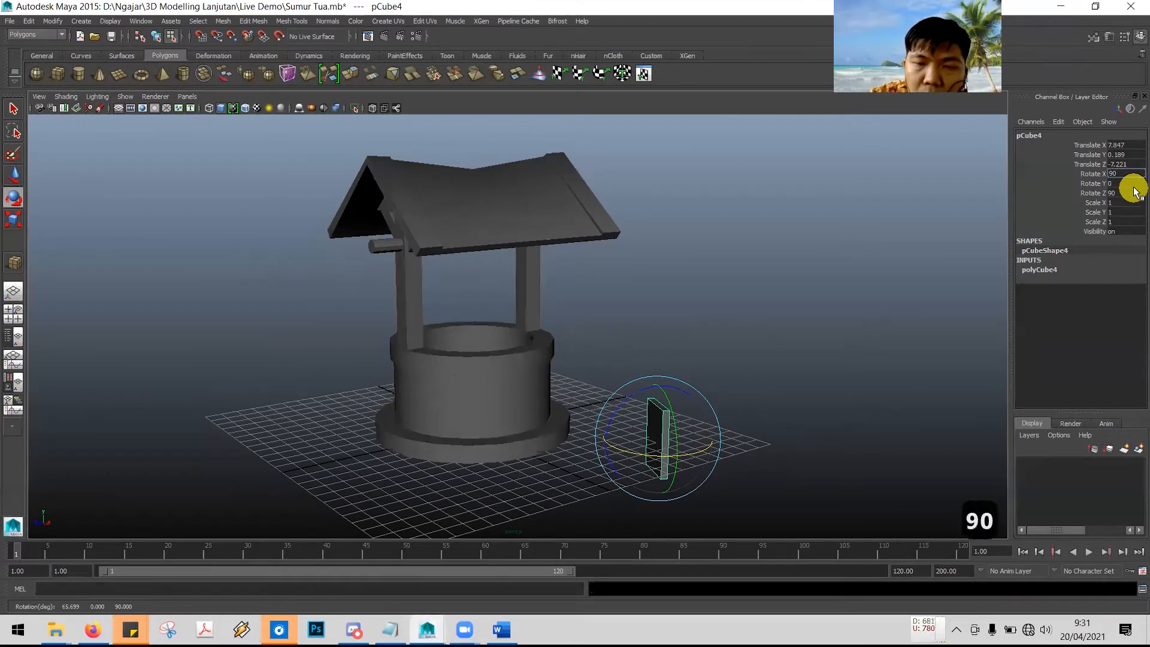
pyautogui.press('Return')
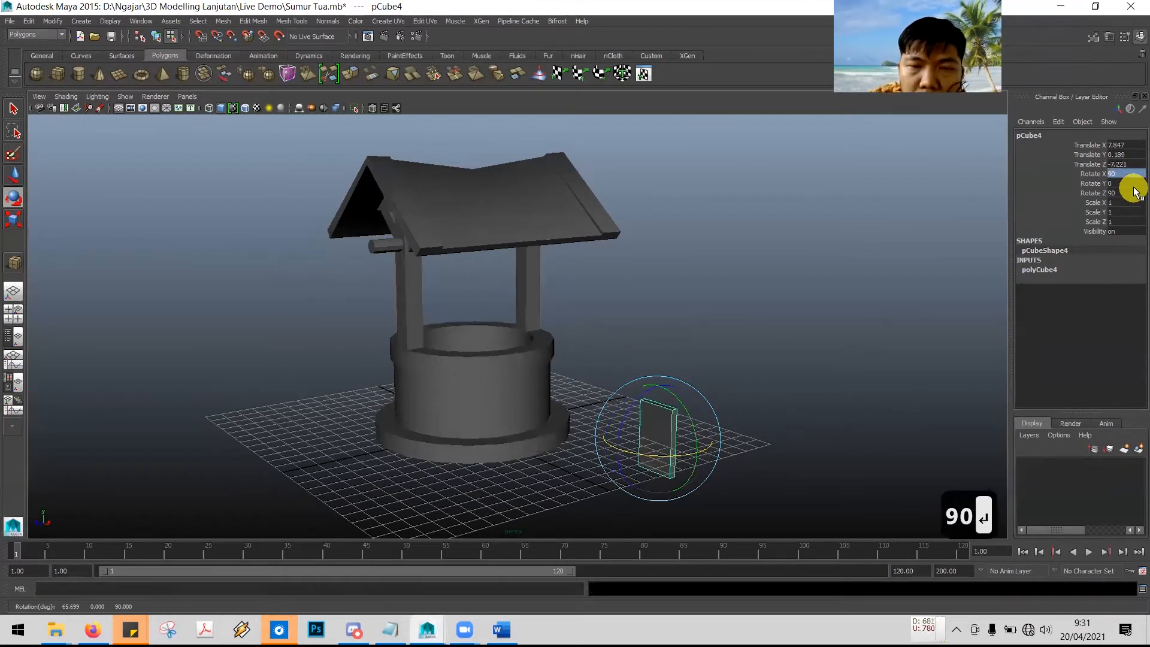
# - In the enlarged side view, select the cube in object mode and raise it to the cylinder's end, at about Translate Y 11.01
pyautogui.click(14, 175)
pyautogui.press('space')
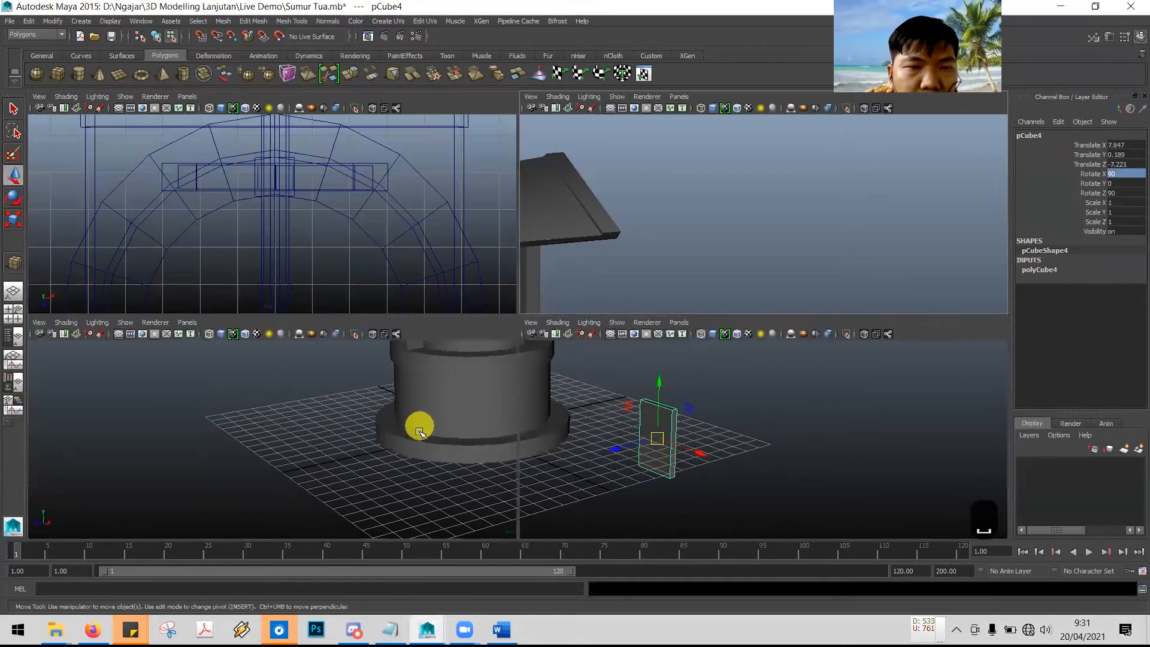
pyautogui.click(437, 411)
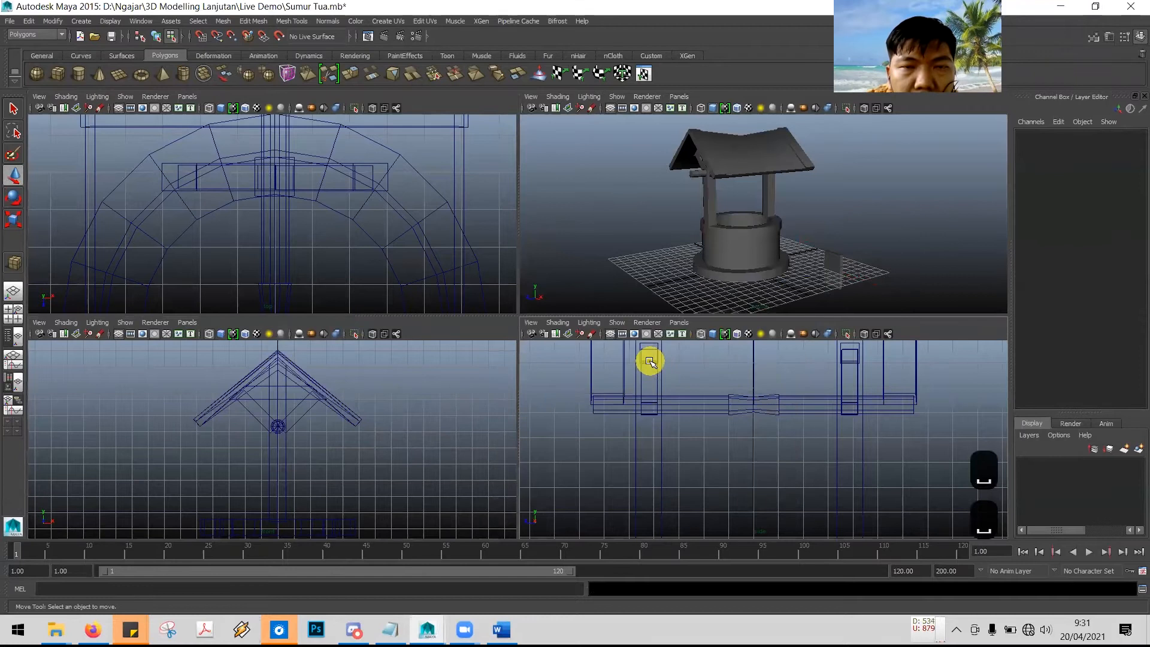
pyautogui.press('space')
pyautogui.scroll(-5, 662, 336)
pyautogui.keyDown('alt'); pyautogui.moveTo(707, 341); pyautogui.dragTo(721, 213, button='middle'); pyautogui.keyUp('alt')
pyautogui.scroll(-3, 718, 217)
pyautogui.scroll(-2, 717, 219)
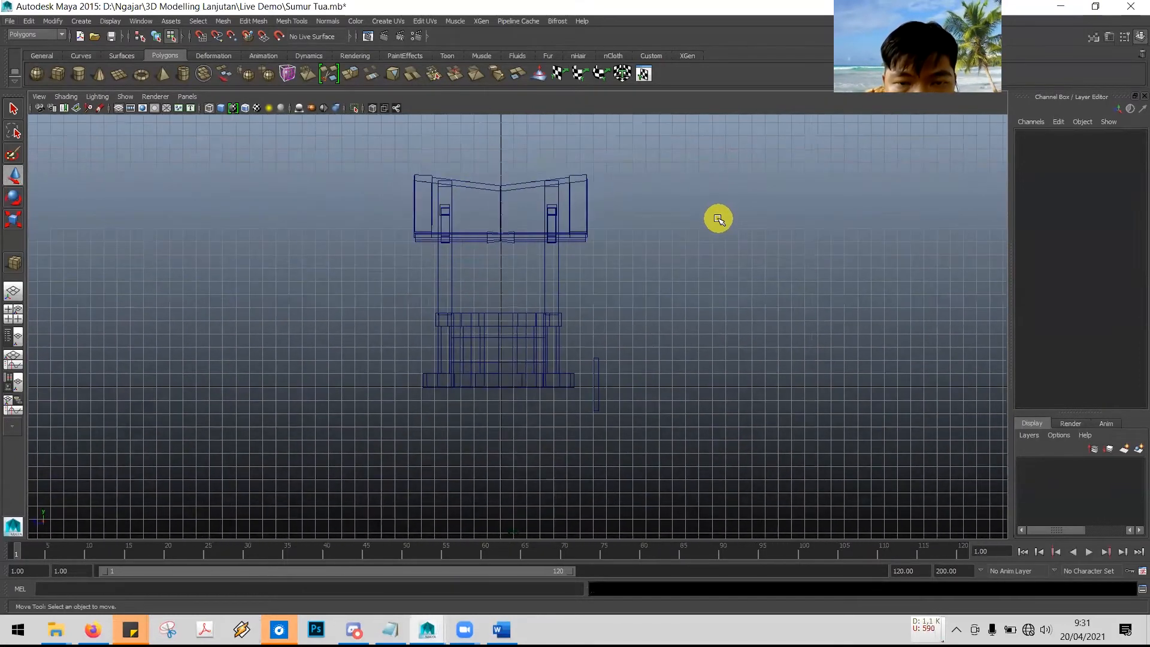
pyautogui.keyDown('alt'); pyautogui.moveTo(691, 254); pyautogui.dragTo(675, 194, button='middle'); pyautogui.keyUp('alt')
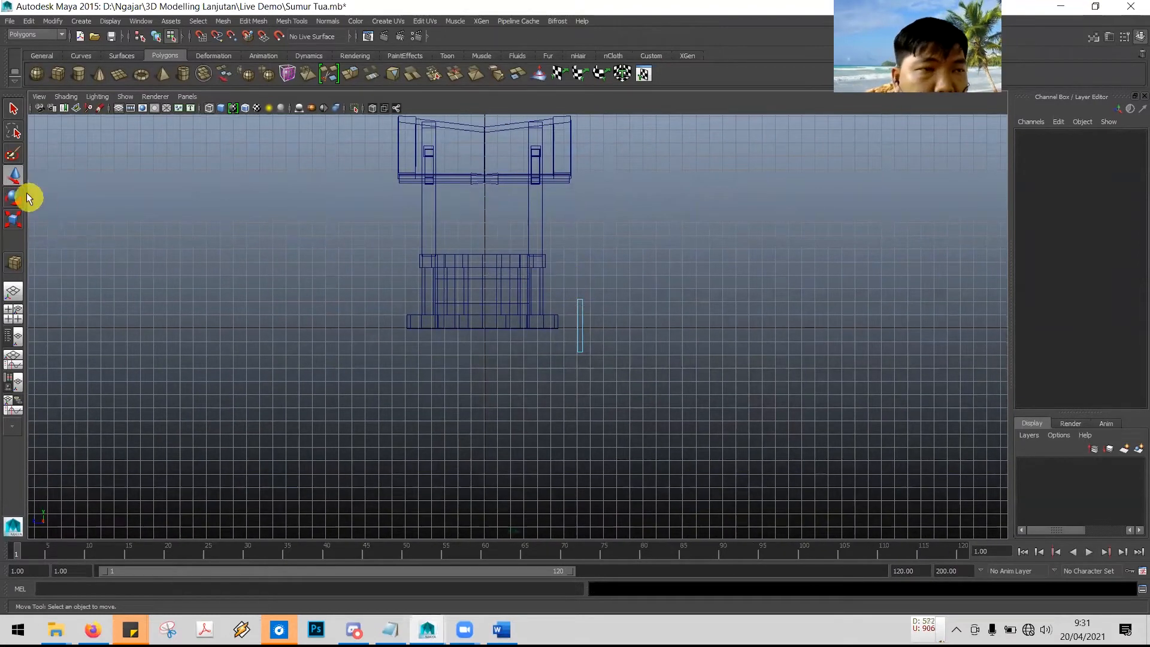
pyautogui.moveTo(581, 316); pyautogui.dragTo(603, 301, button='right')
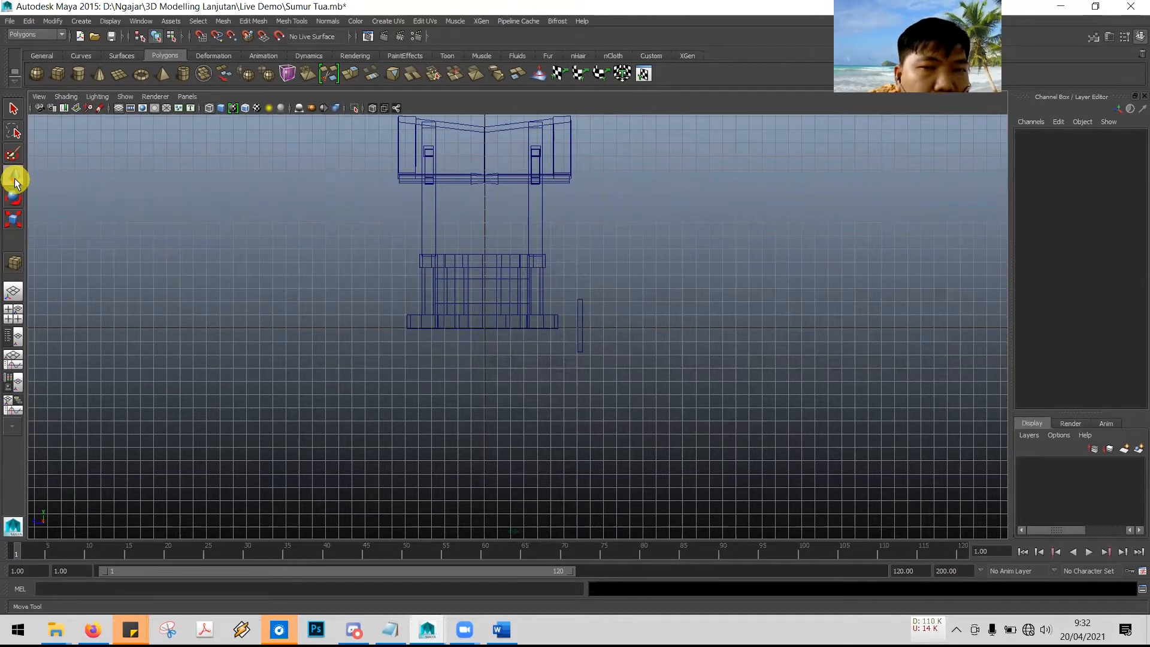
pyautogui.click(582, 327)
pyautogui.moveTo(579, 258); pyautogui.dragTo(570, 125)
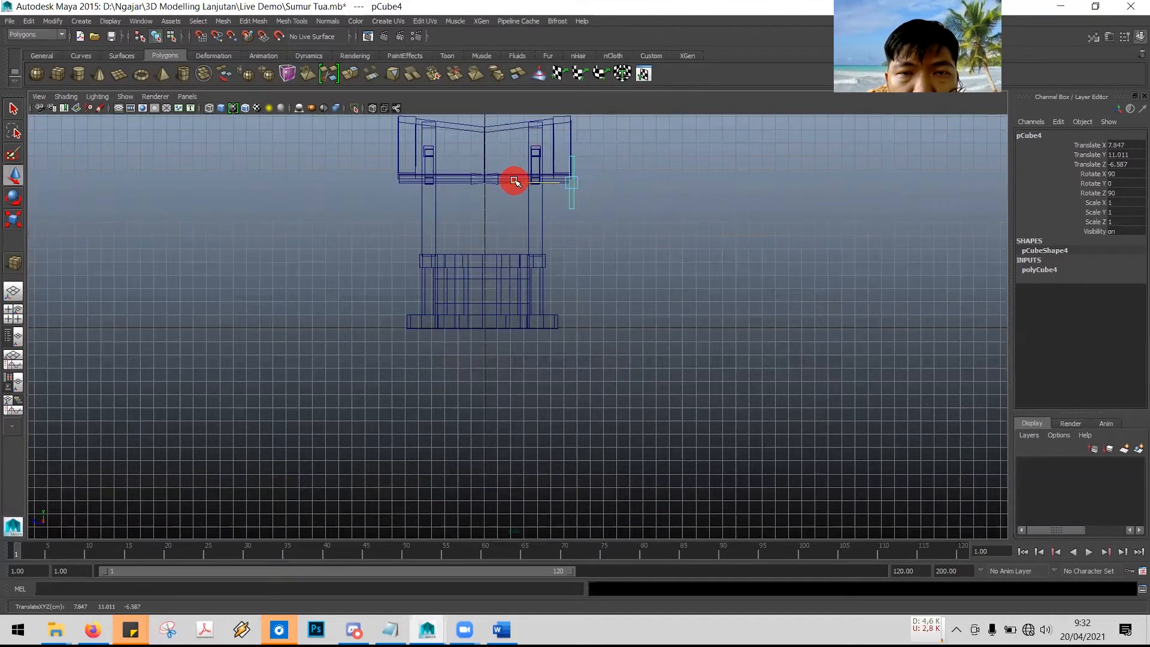
# - Fine-tune the cube's position along the cylinder so it meets the end, at about Translate Z -6.47
pyautogui.scroll(5, 566, 310)
pyautogui.keyDown('alt'); pyautogui.moveTo(679, 242); pyautogui.dragTo(664, 445, button='middle'); pyautogui.keyUp('alt')
pyautogui.scroll(3, 660, 398)
pyautogui.keyDown('alt'); pyautogui.moveTo(726, 259); pyautogui.dragTo(682, 252, button='middle'); pyautogui.keyUp('alt')
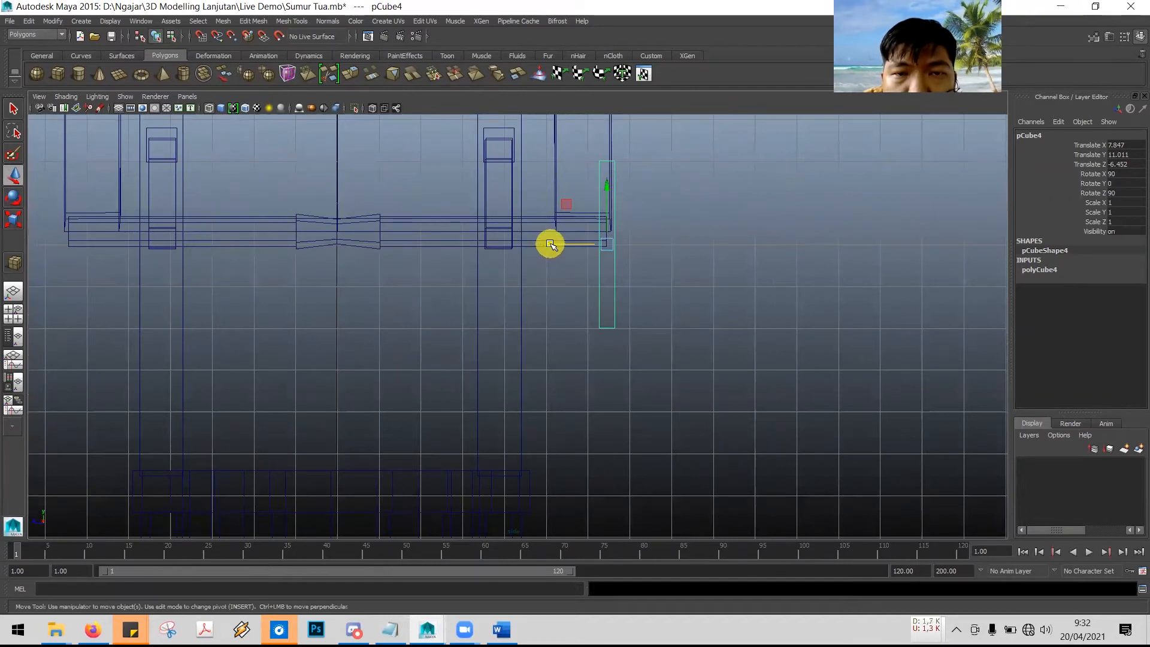
pyautogui.moveTo(550, 246); pyautogui.dragTo(550, 246)
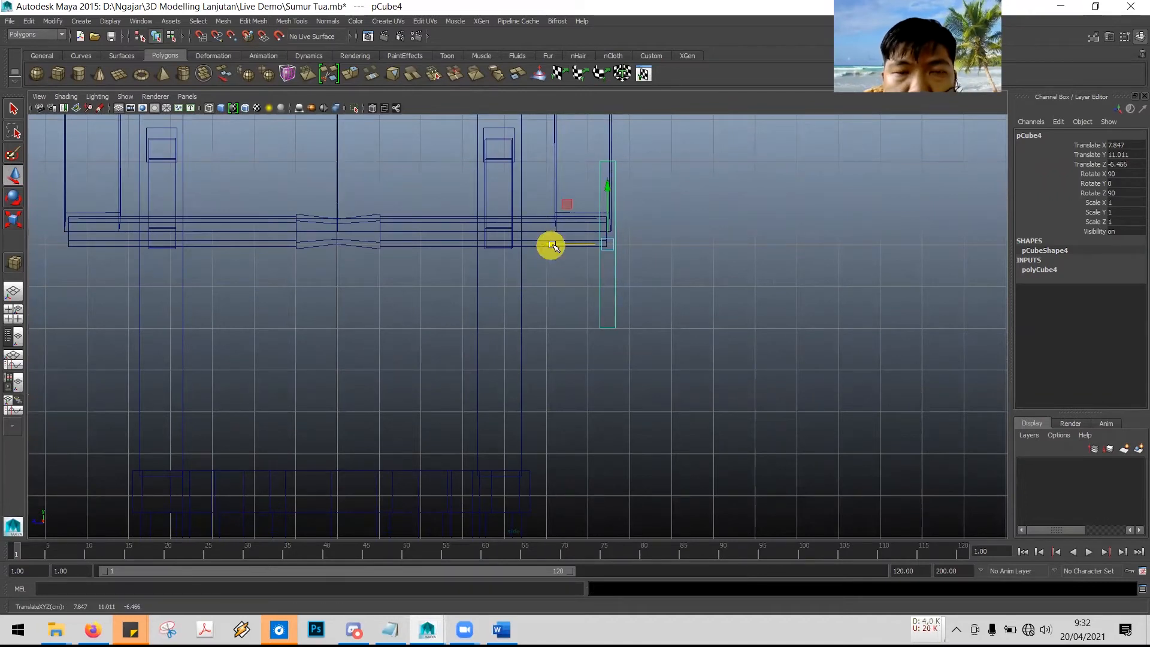
# - In the enlarged front view, reselect the cube and move it sideways onto the cylinder's center, at about Translate X -0.08
pyautogui.press('space')
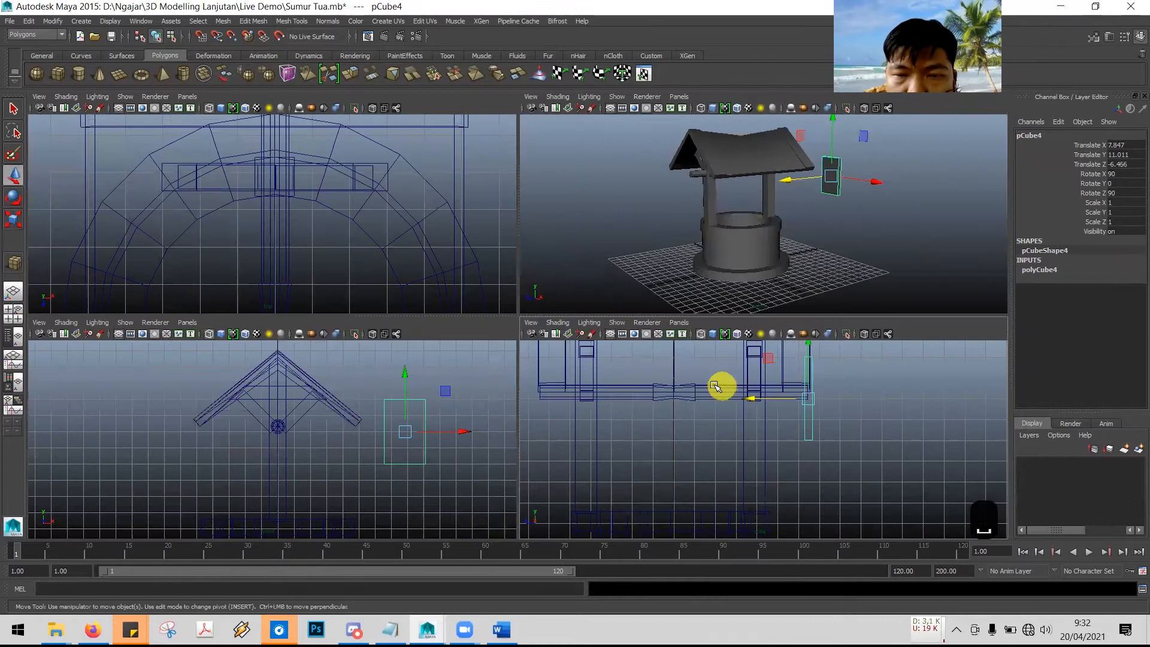
pyautogui.click(329, 428)
pyautogui.press('space')
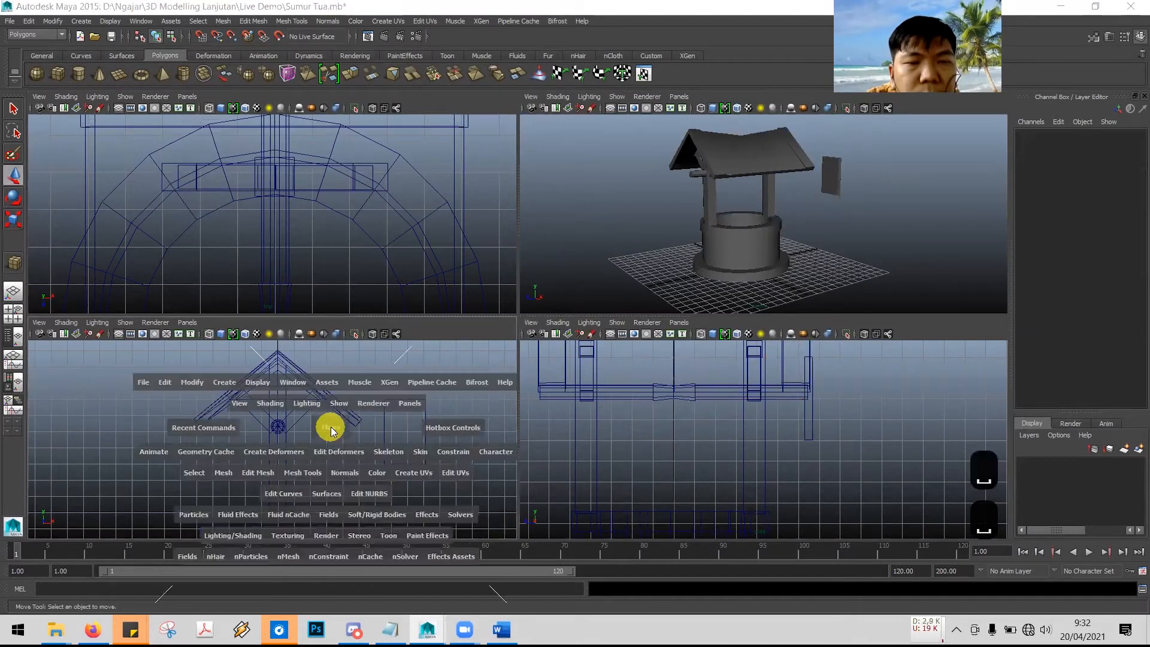
pyautogui.press('space')
pyautogui.scroll(-2, 622, 298)
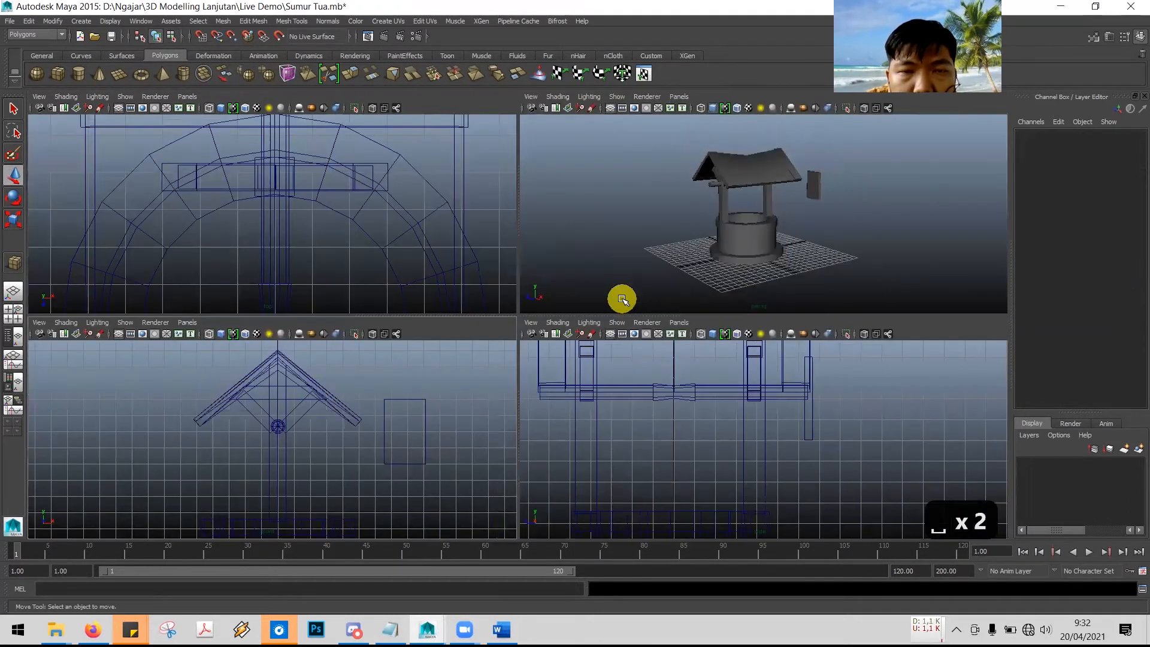
pyautogui.press('space')
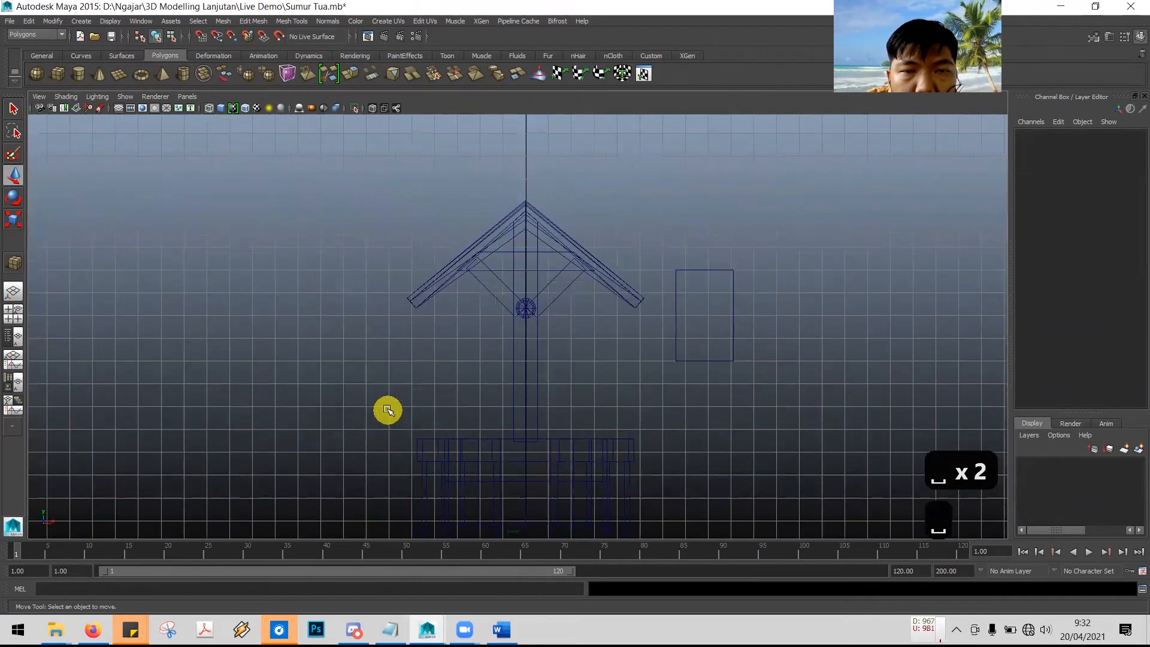
pyautogui.scroll(-2, 419, 389)
pyautogui.keyDown('alt'); pyautogui.moveTo(639, 295); pyautogui.dragTo(626, 209, button='middle'); pyautogui.keyUp('alt')
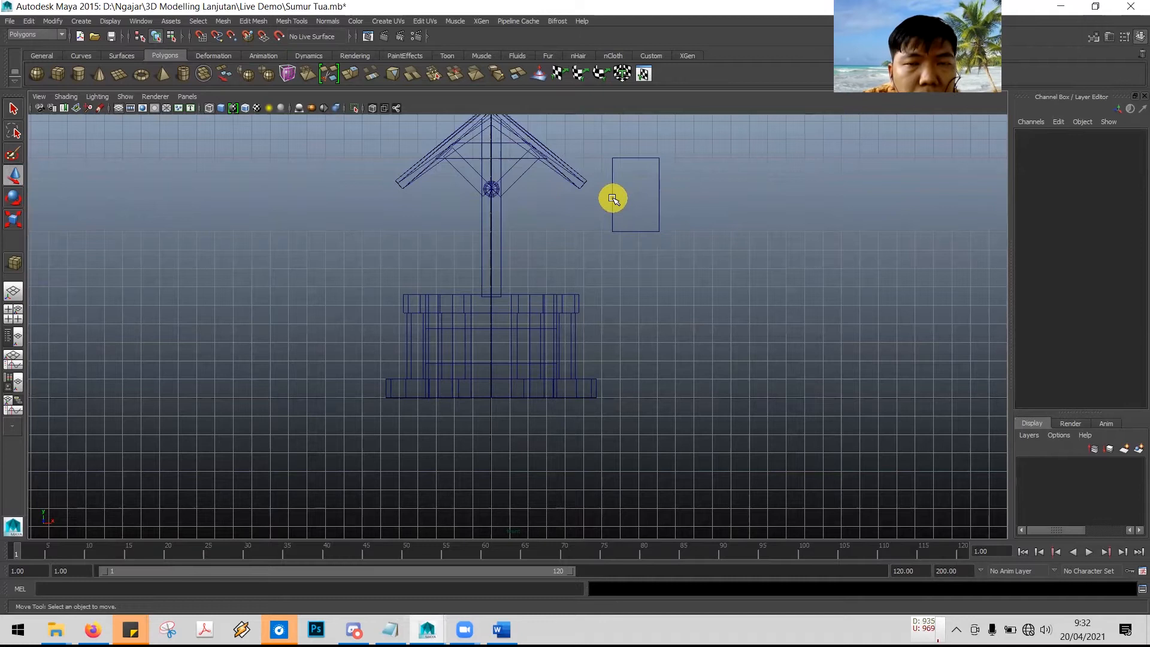
pyautogui.click(613, 200)
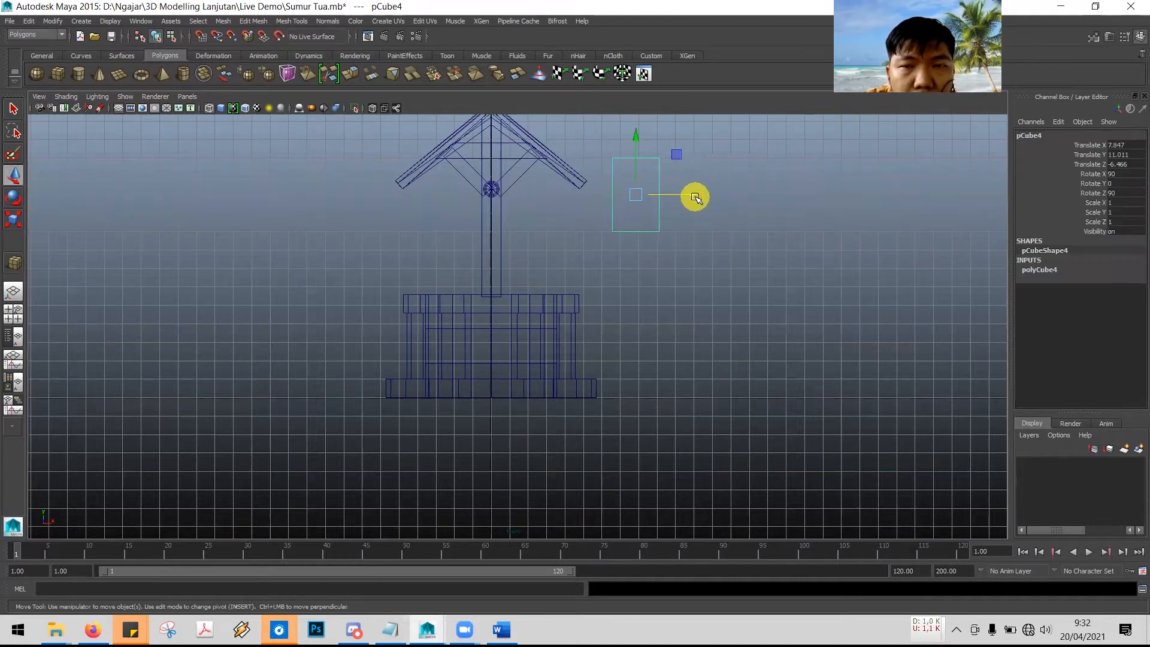
pyautogui.moveTo(690, 195); pyautogui.dragTo(561, 199)
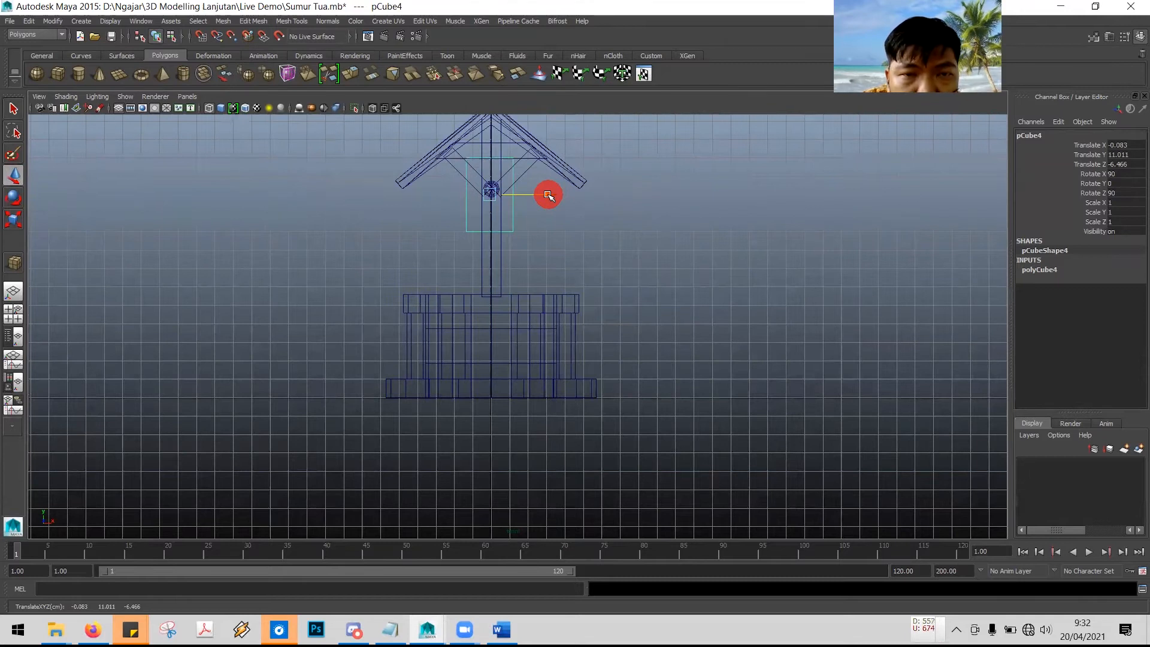
# - Scale the cube uniformly to about 0.665, re-center it at about Translate X -0.01, and deselect it in the enlarged perspective view
pyautogui.scroll(5, 585, 239)
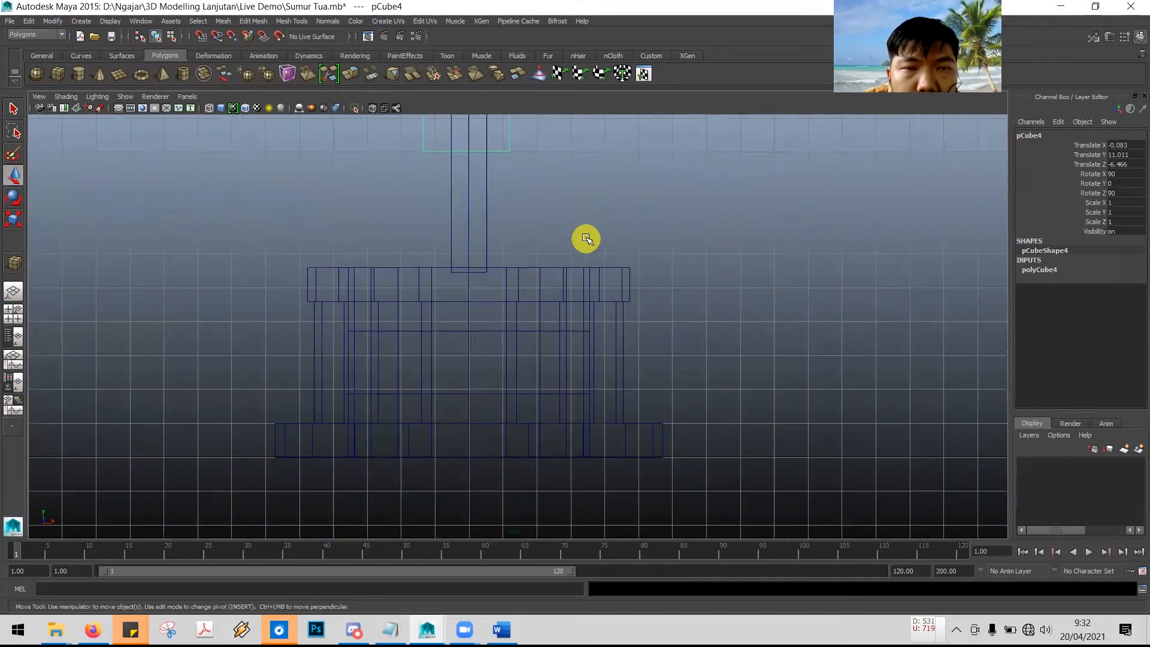
pyautogui.keyDown('alt'); pyautogui.moveTo(615, 276); pyautogui.dragTo(642, 440, button='middle'); pyautogui.keyUp('alt')
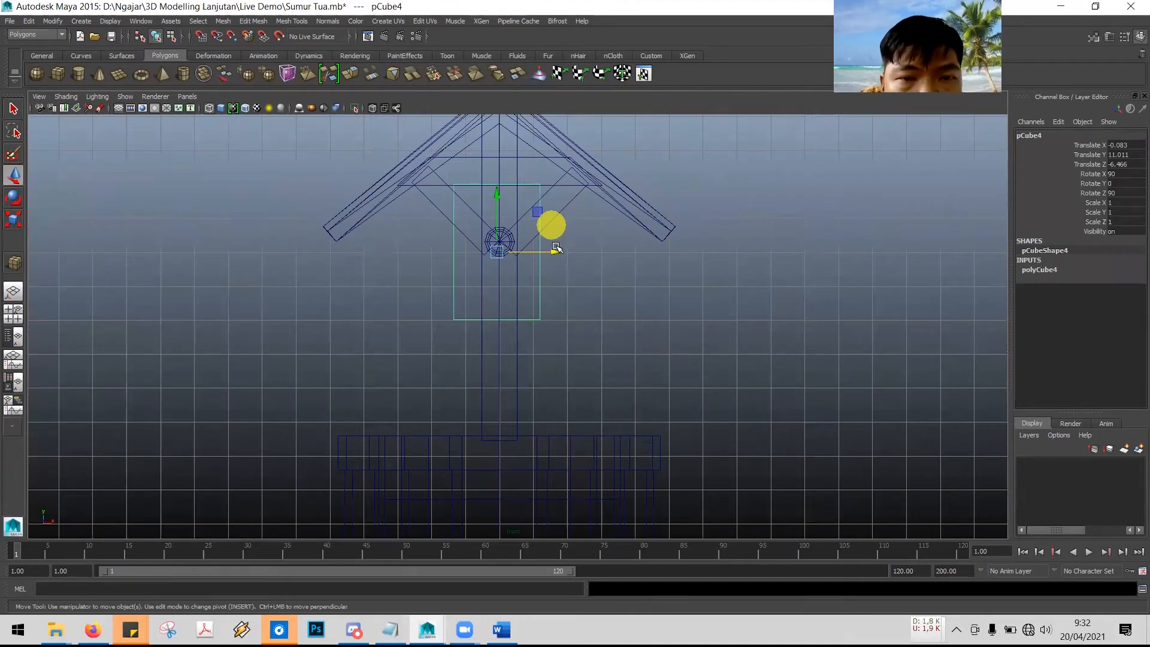
pyautogui.click(10, 225)
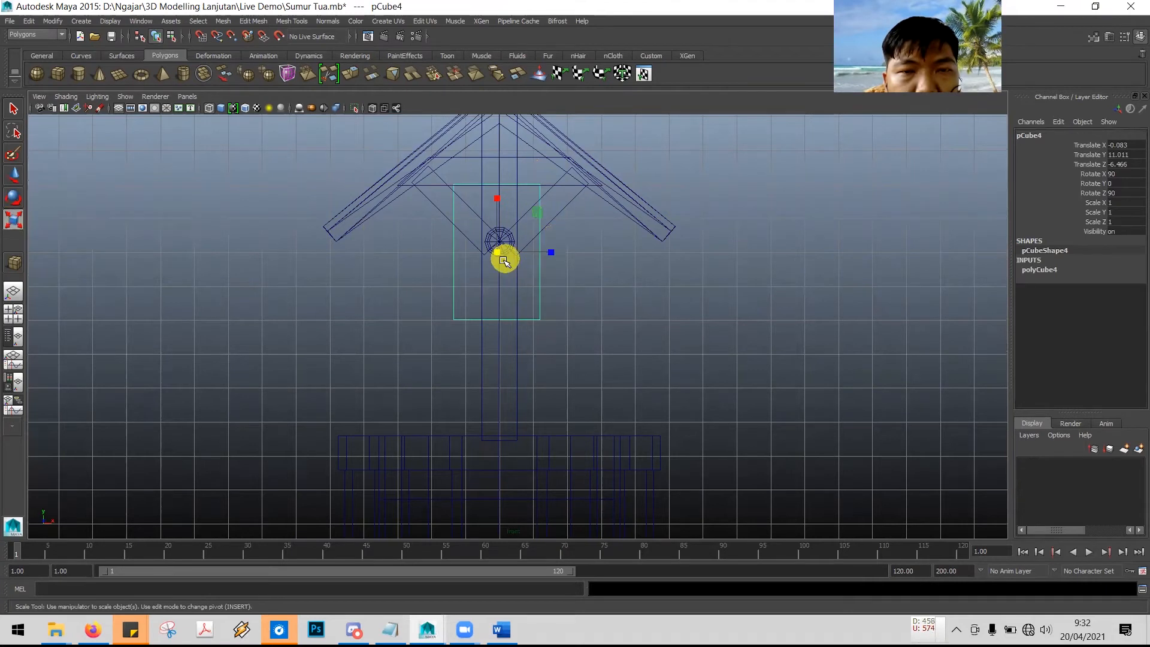
pyautogui.moveTo(497, 252); pyautogui.dragTo(471, 273)
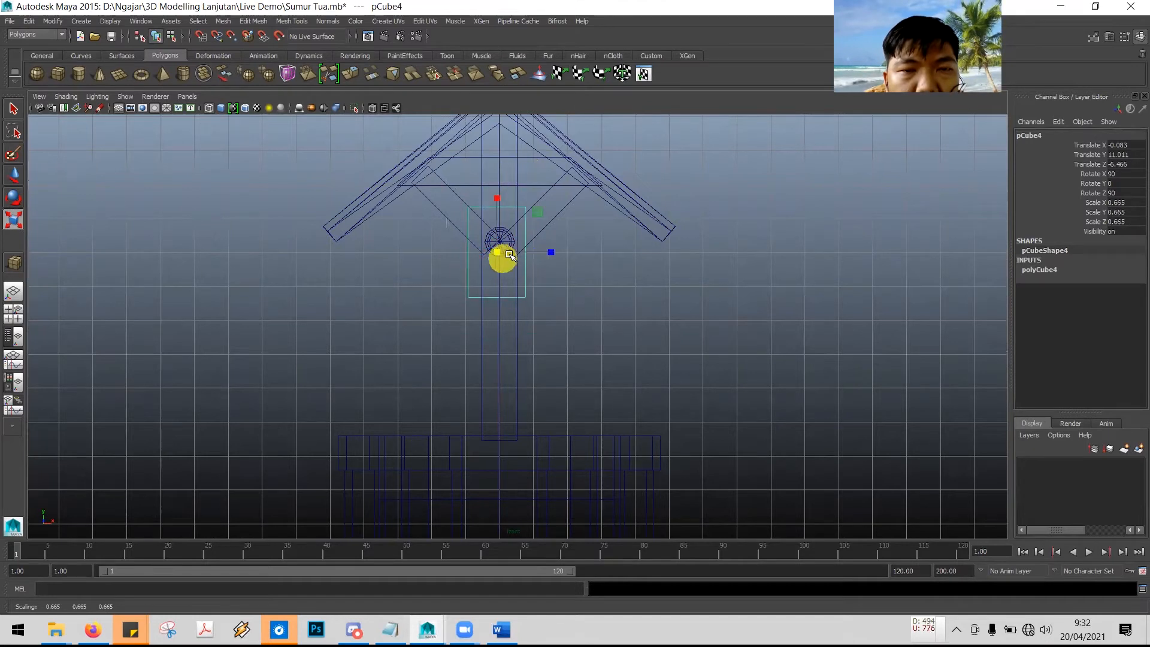
pyautogui.click(14, 174)
pyautogui.moveTo(556, 255); pyautogui.dragTo(559, 255)
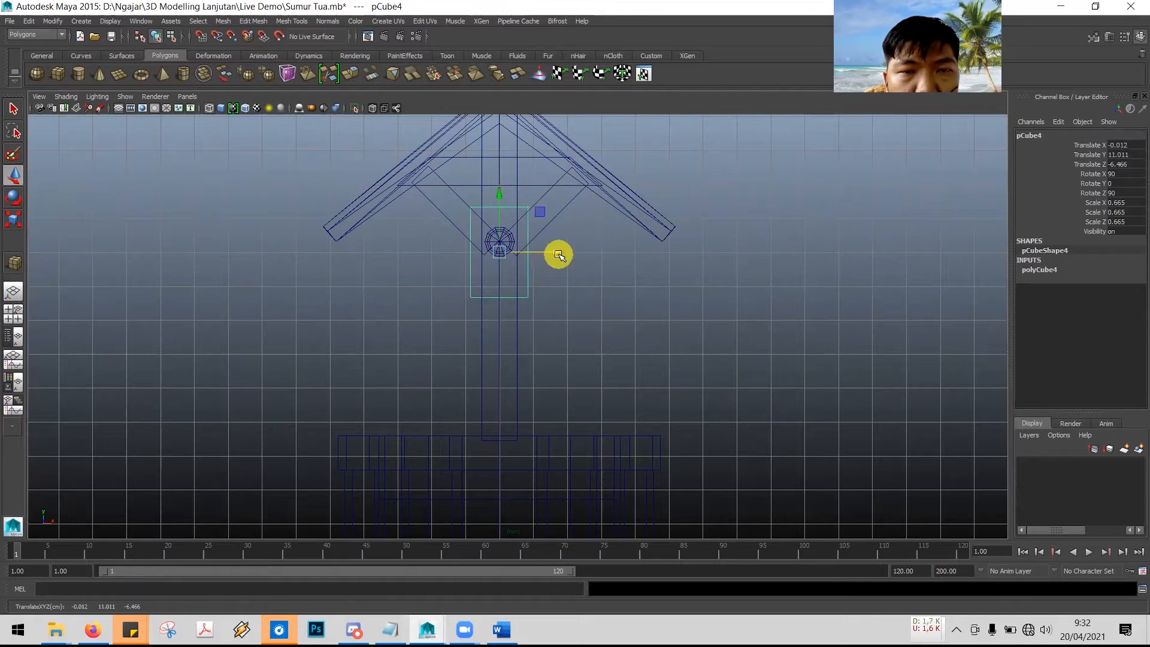
pyautogui.press('space')
pyautogui.press('space')
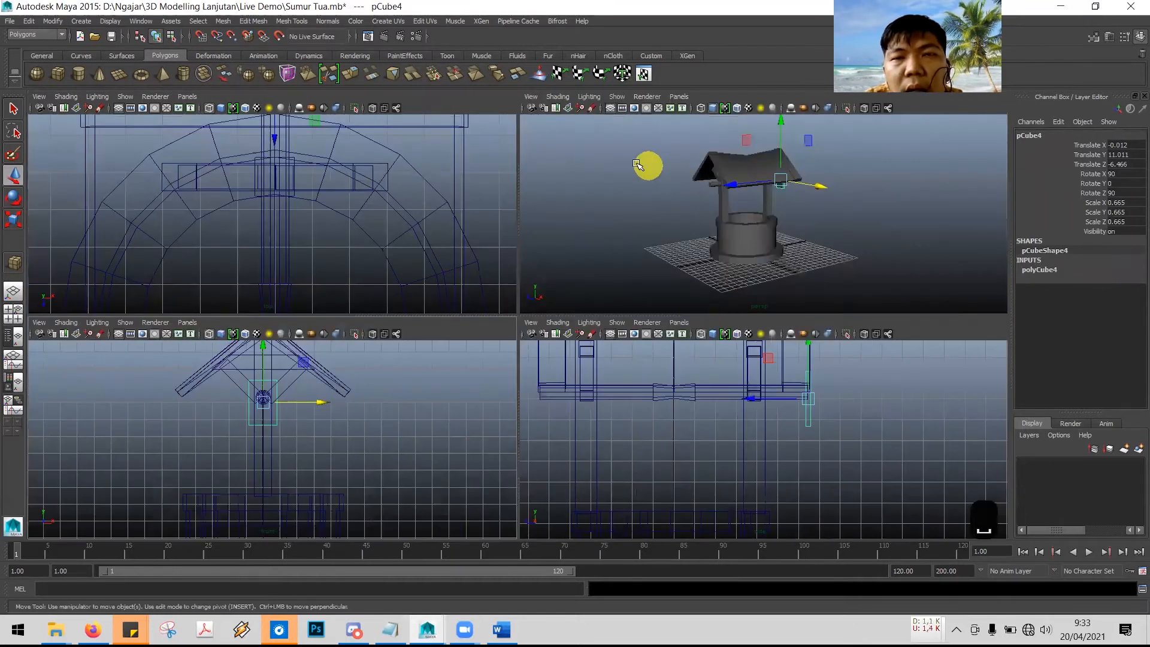
pyautogui.click(637, 164)
pyautogui.press('space')
pyautogui.moveTo(623, 316)
pyautogui.keyDown('alt'); pyautogui.mouseDown()
pyautogui.moveTo(553, 301)
pyautogui.moveTo(457, 313)
pyautogui.moveTo(495, 290)
pyautogui.moveTo(576, 281)
pyautogui.moveTo(569, 290)
pyautogui.moveTo(923, 267)
pyautogui.moveTo(824, 272)
pyautogui.moveTo(569, 323)
pyautogui.moveTo(587, 303)
pyautogui.moveTo(639, 321)
pyautogui.mouseUp(); pyautogui.keyUp('alt')
# - Switch to the Word tutorial and read steps 46 to 49 on making, attaching and reshaping the pulley handle and adding the well's base
pyautogui.hotkey('alt', 'Tab')
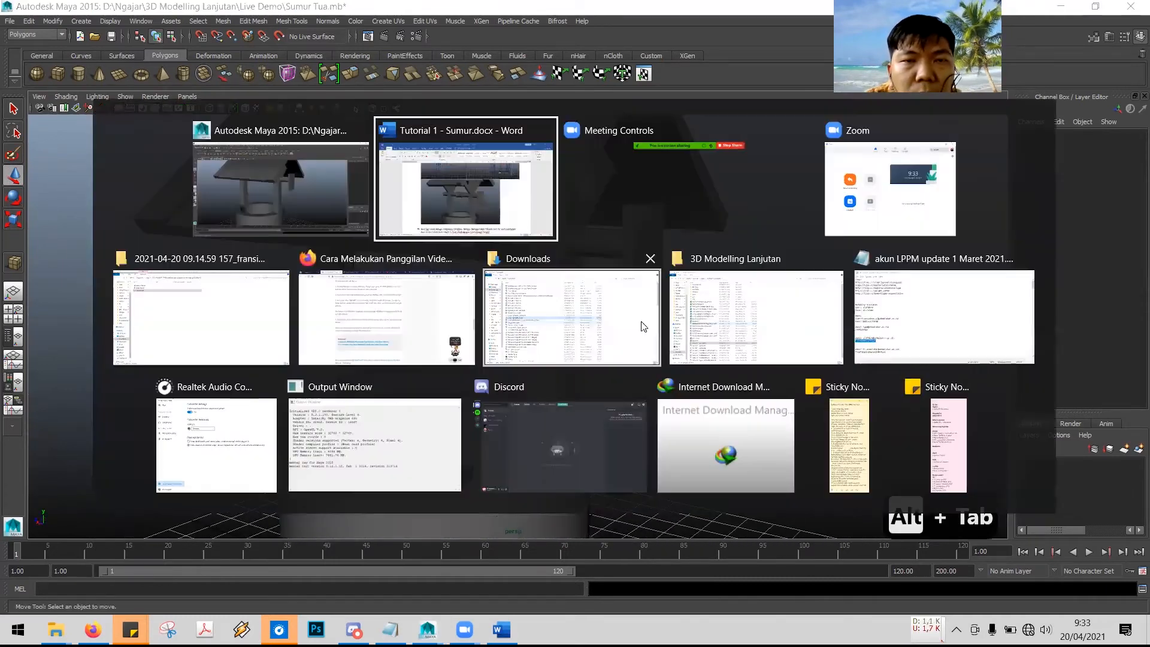
pyautogui.scroll(-5, 591, 322)
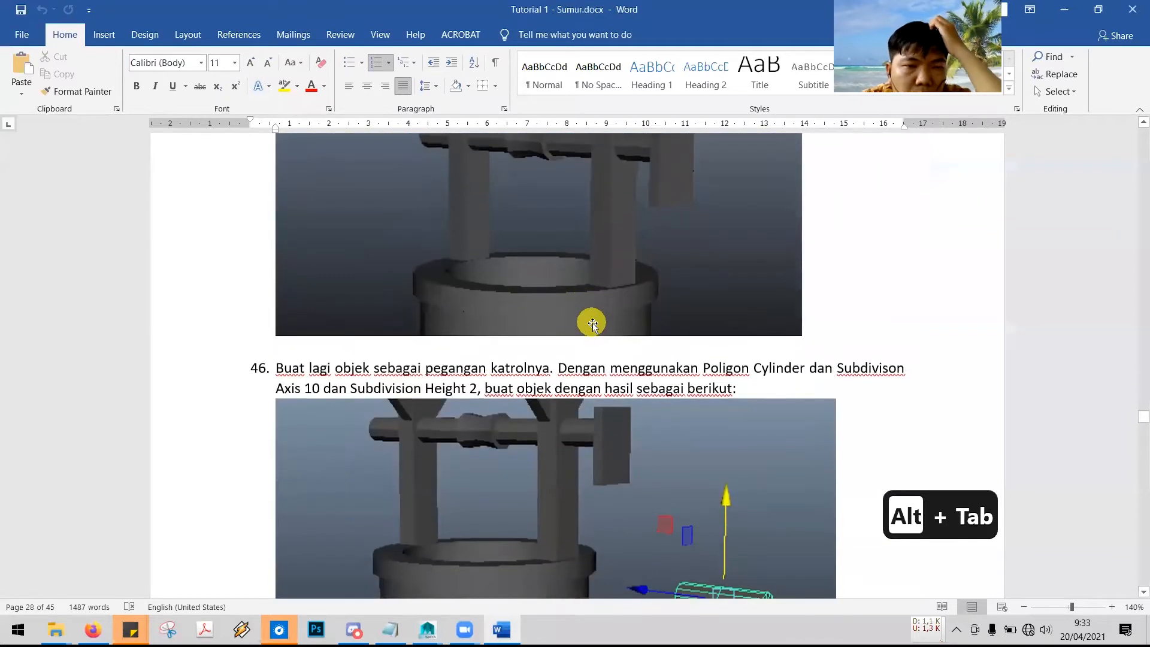
pyautogui.scroll(-4, 592, 324)
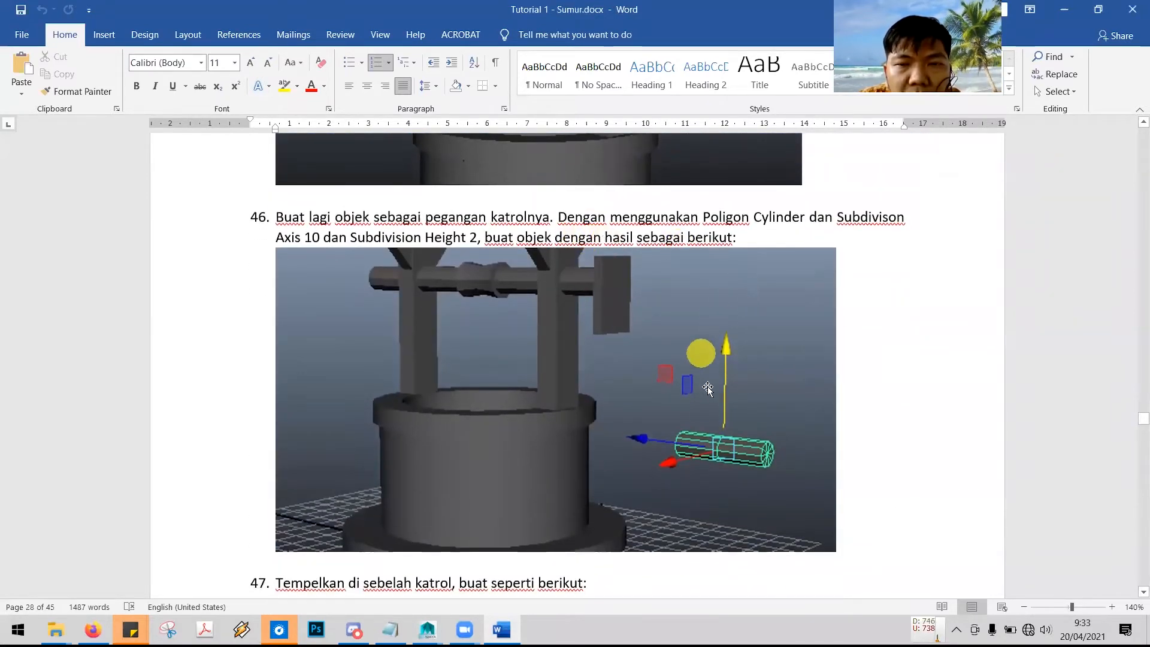
pyautogui.scroll(-5, 655, 343)
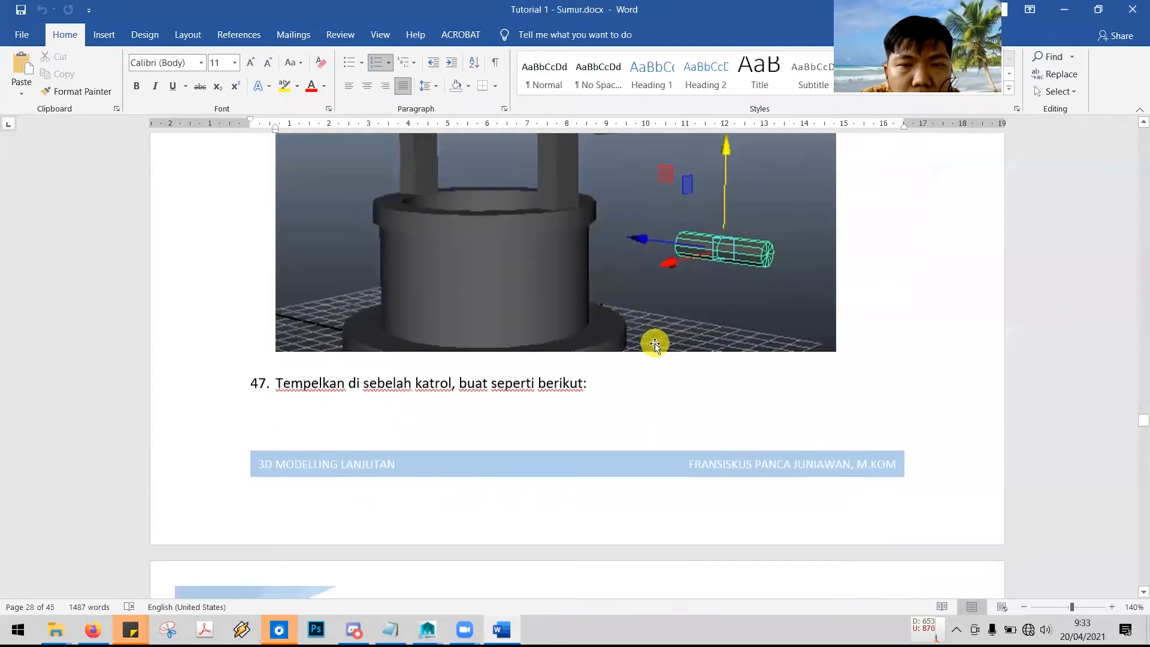
pyautogui.scroll(-12, 655, 343)
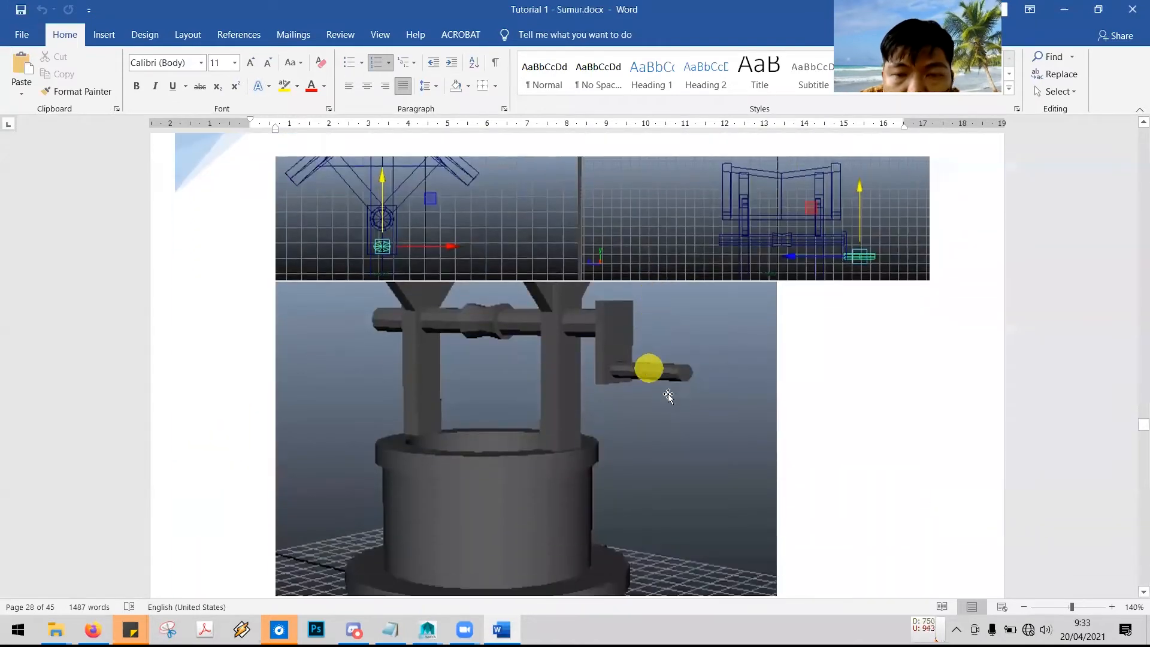
pyautogui.scroll(-10, 705, 372)
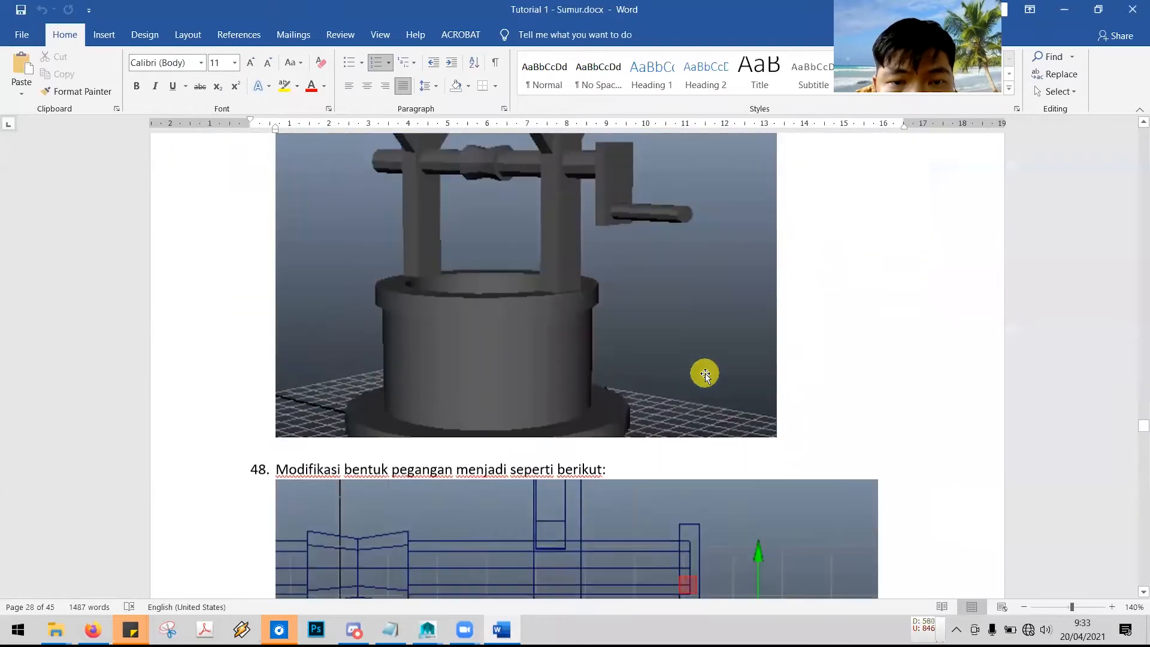
pyautogui.scroll(5, 717, 364)
pyautogui.scroll(-16, 656, 295)
pyautogui.scroll(-10, 656, 295)
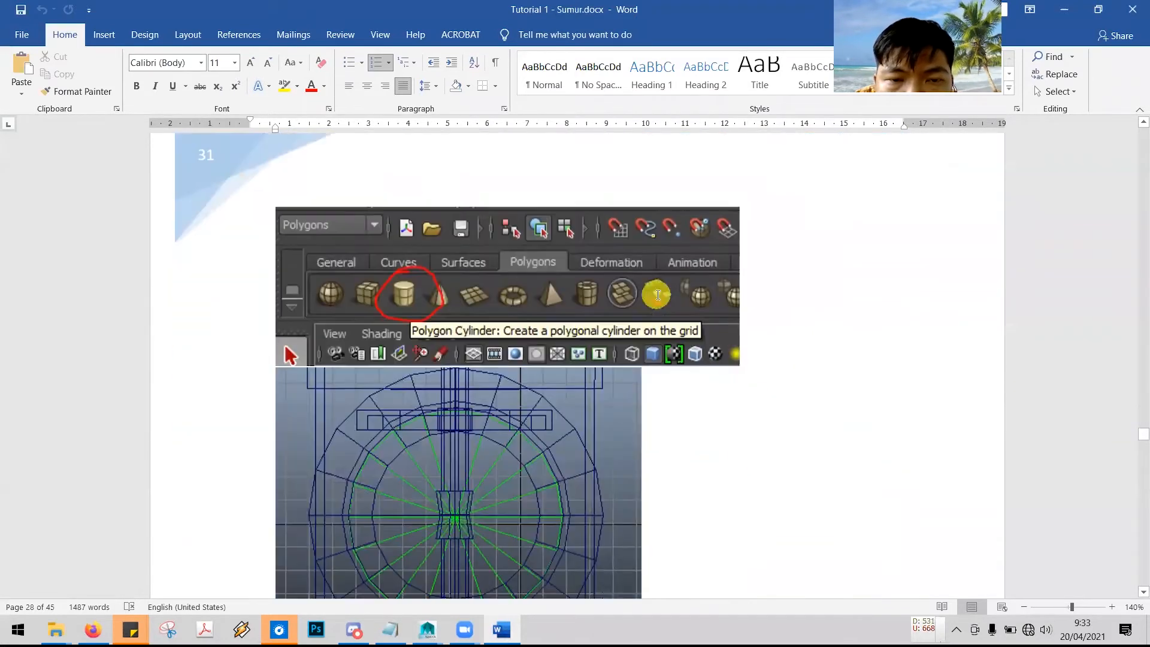
pyautogui.scroll(15, 657, 295)
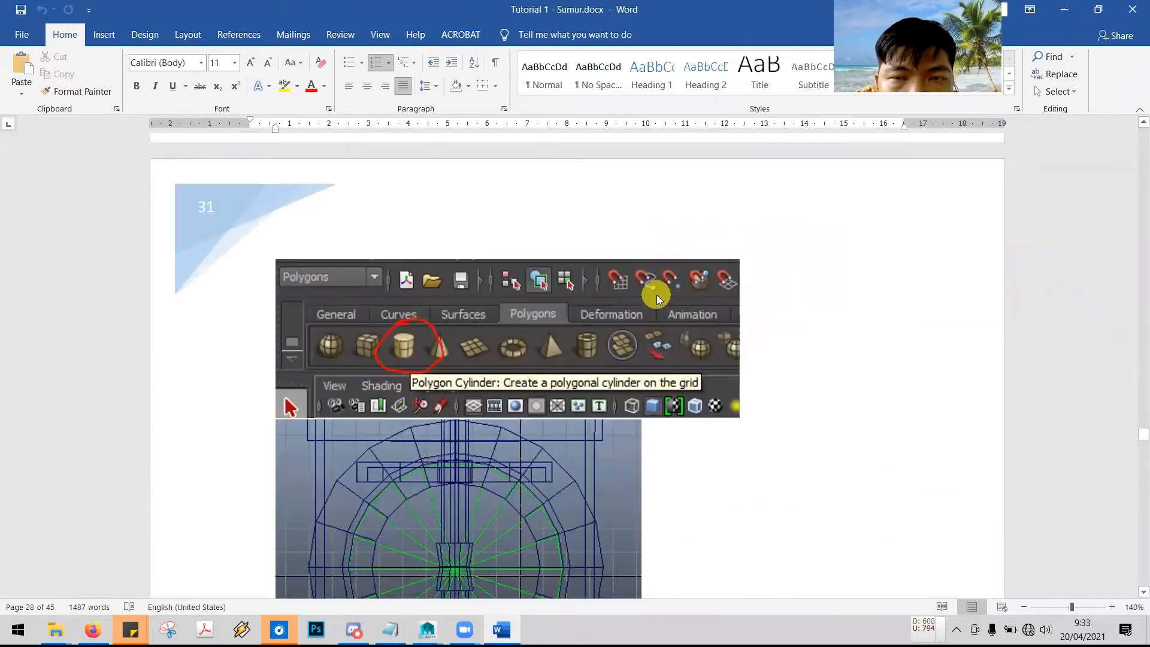
pyautogui.scroll(10, 719, 353)
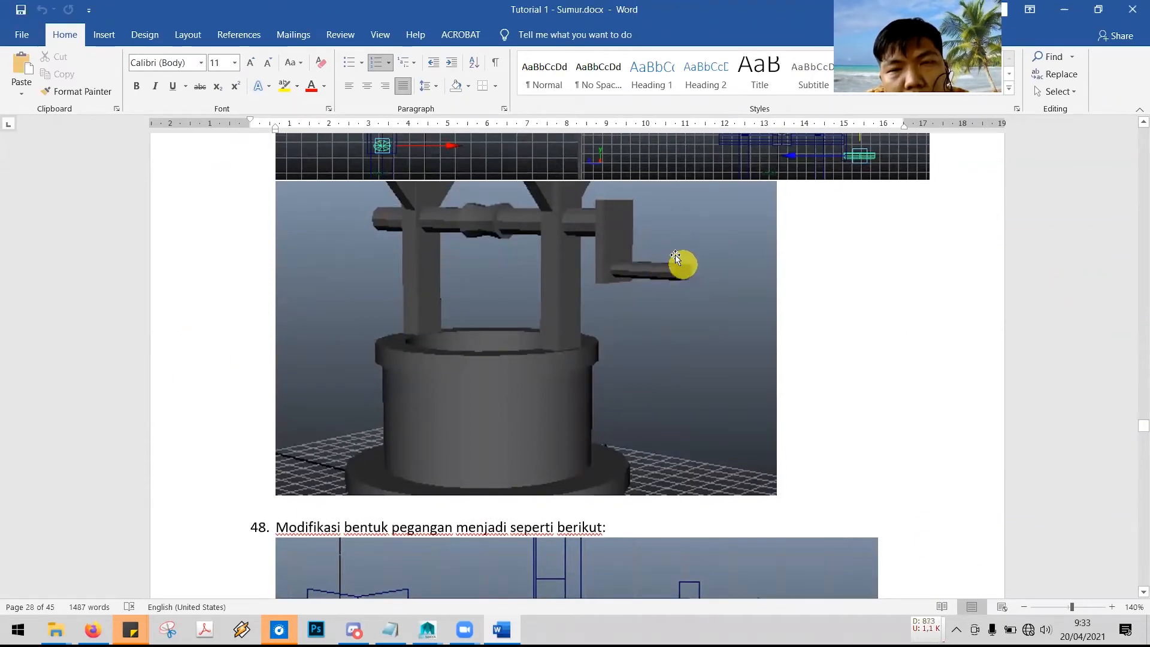
pyautogui.scroll(-4, 672, 268)
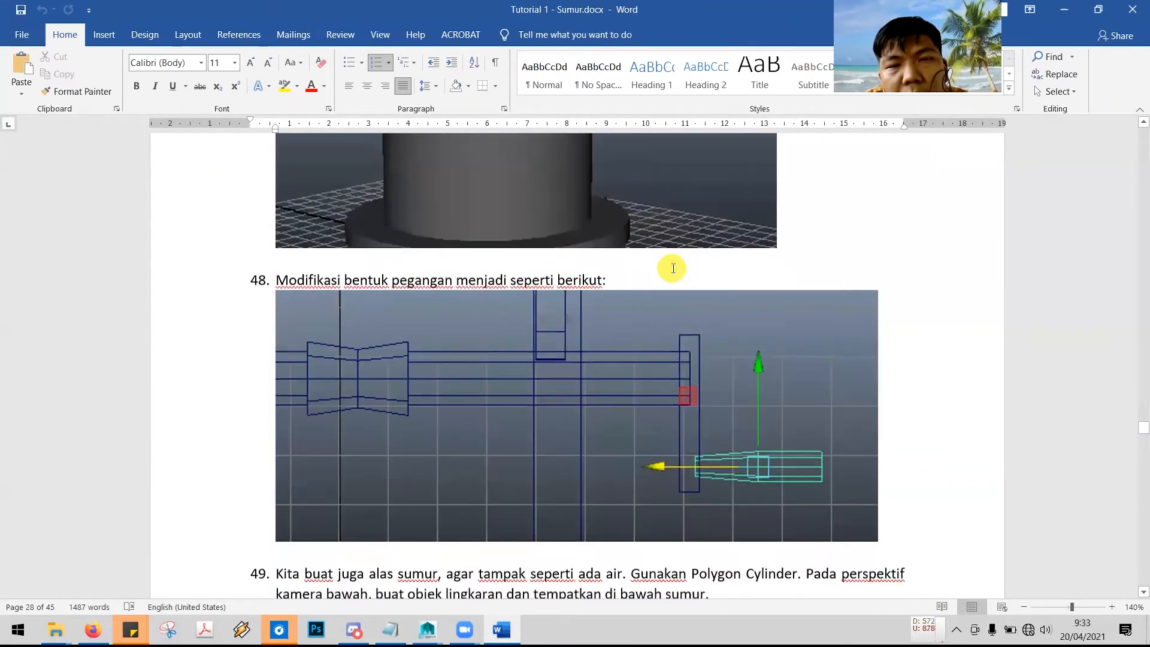
pyautogui.scroll(-4, 672, 268)
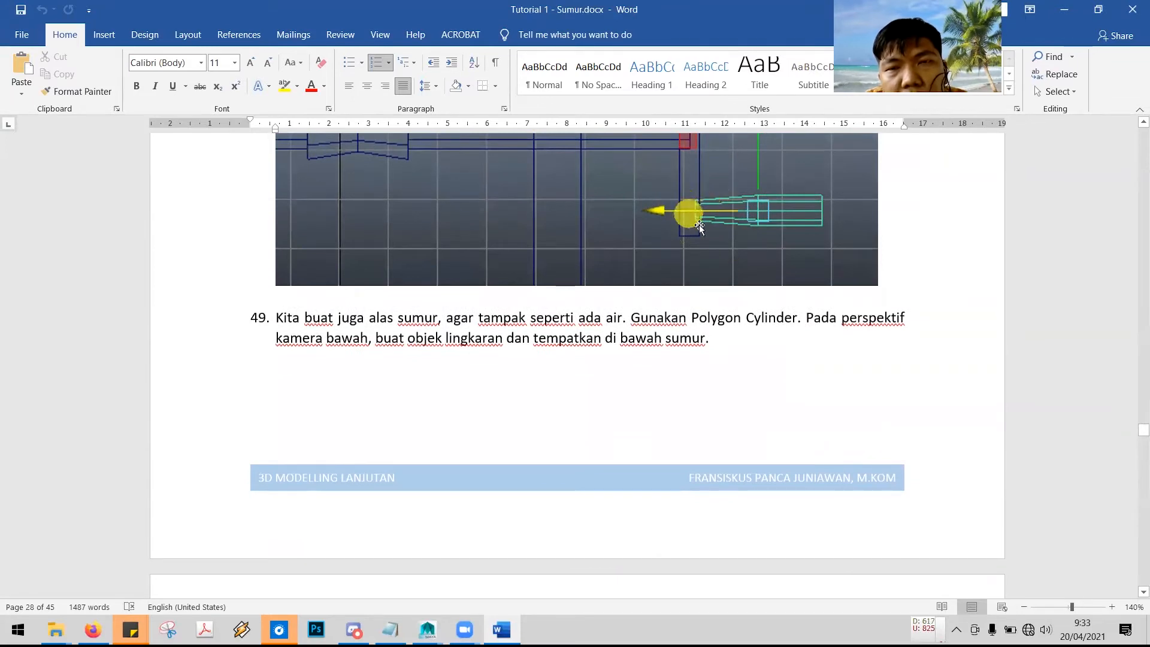
# - Switch back to Maya and create a small upright polygon cylinder on the grid beside the well, at about Translate X -7.71, Z -8.32
pyautogui.hotkey('alt', 'Tab')
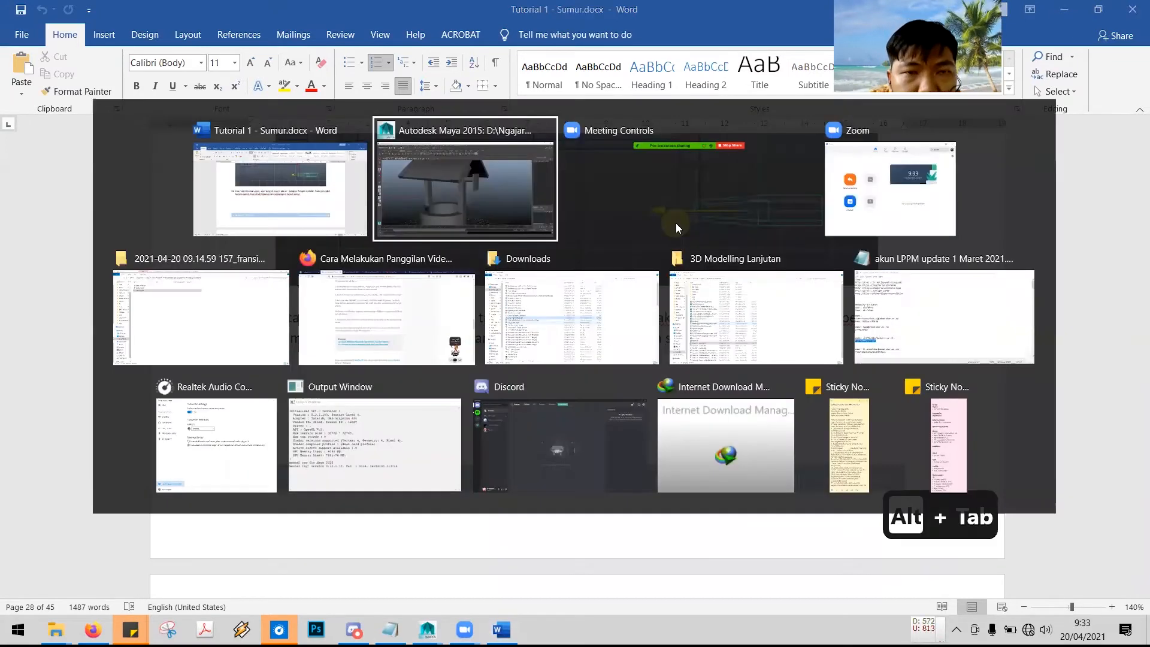
pyautogui.hotkey('alt', 'Tab')
pyautogui.hotkey('alt', 'Tab')
pyautogui.scroll(-4, 586, 312)
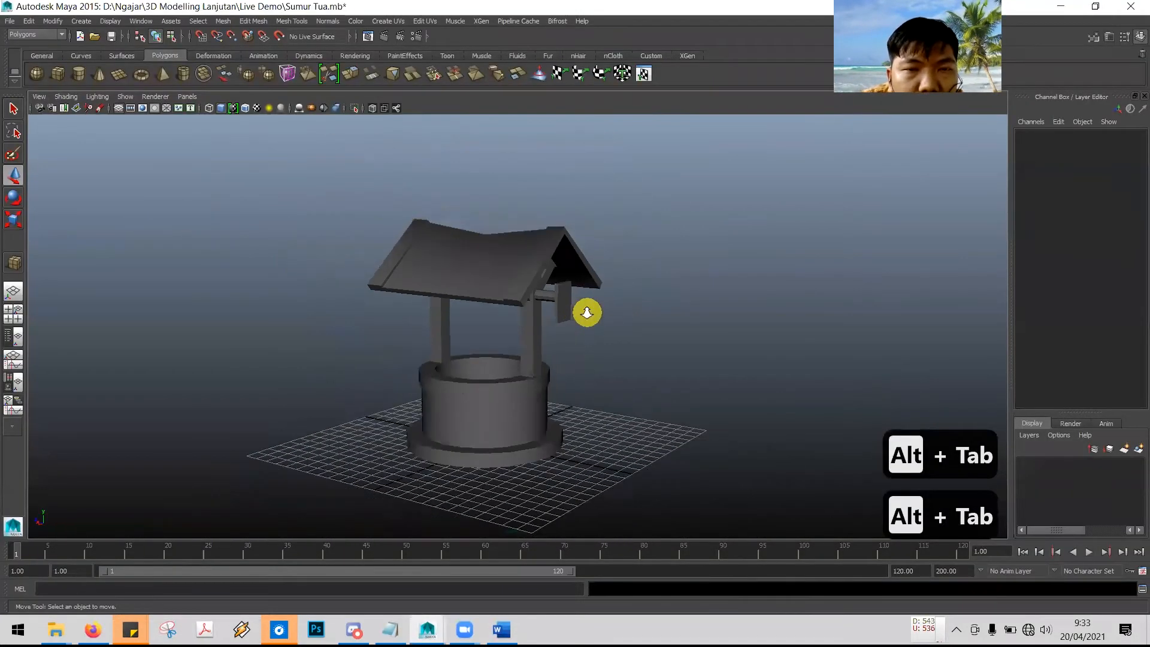
pyautogui.scroll(-2, 587, 312)
pyautogui.moveTo(629, 352)
pyautogui.keyDown('alt'); pyautogui.mouseDown()
pyautogui.moveTo(628, 342)
pyautogui.moveTo(644, 362)
pyautogui.mouseUp(); pyautogui.keyUp('alt')
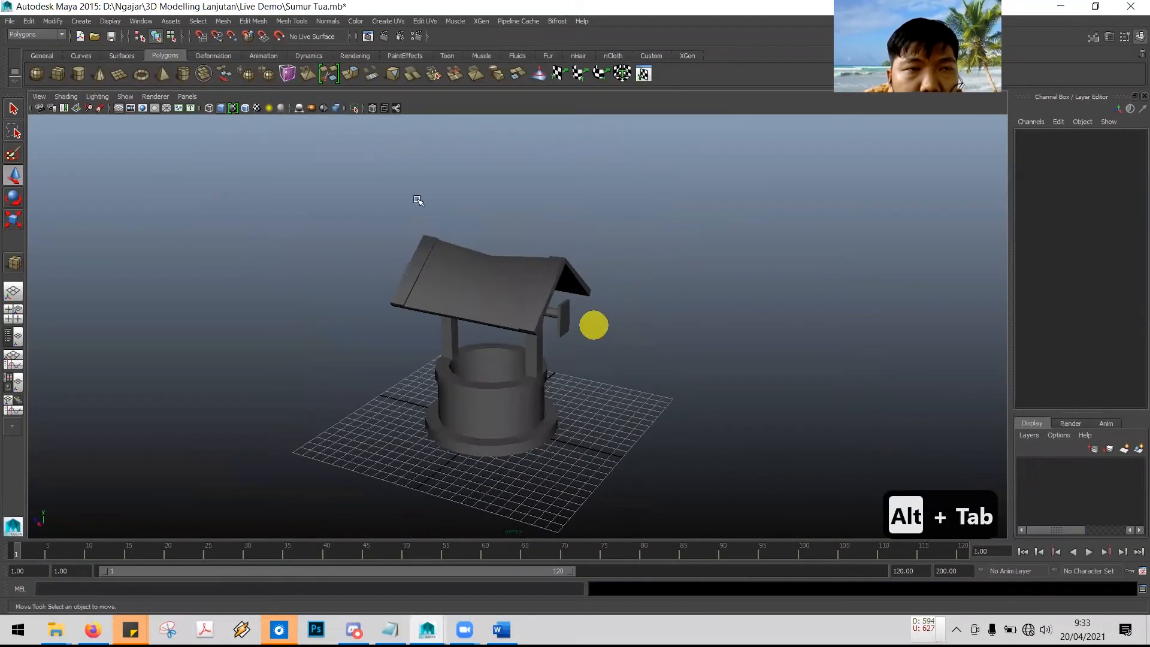
pyautogui.click(79, 74)
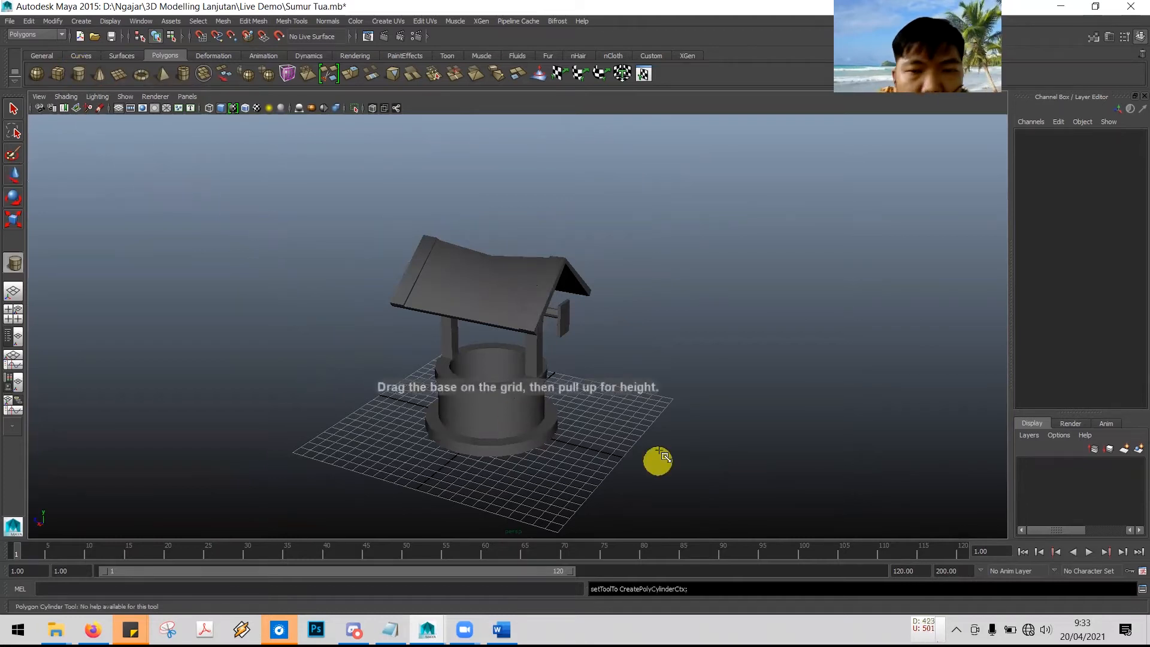
pyautogui.moveTo(617, 406); pyautogui.dragTo(626, 415)
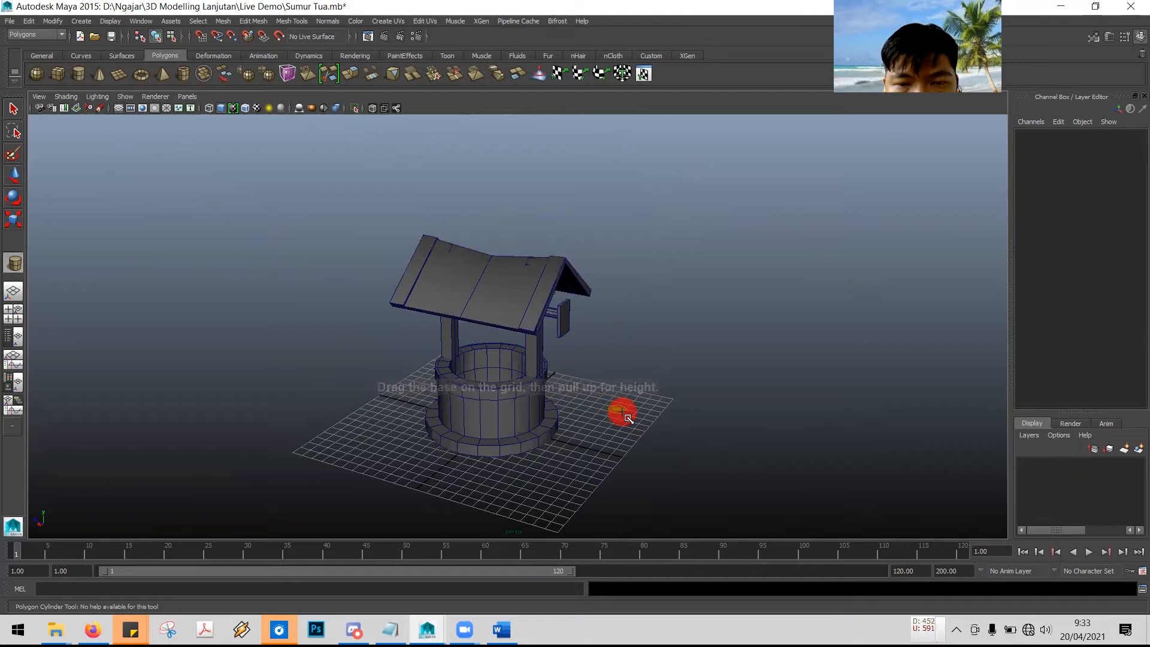
pyautogui.click(623, 411)
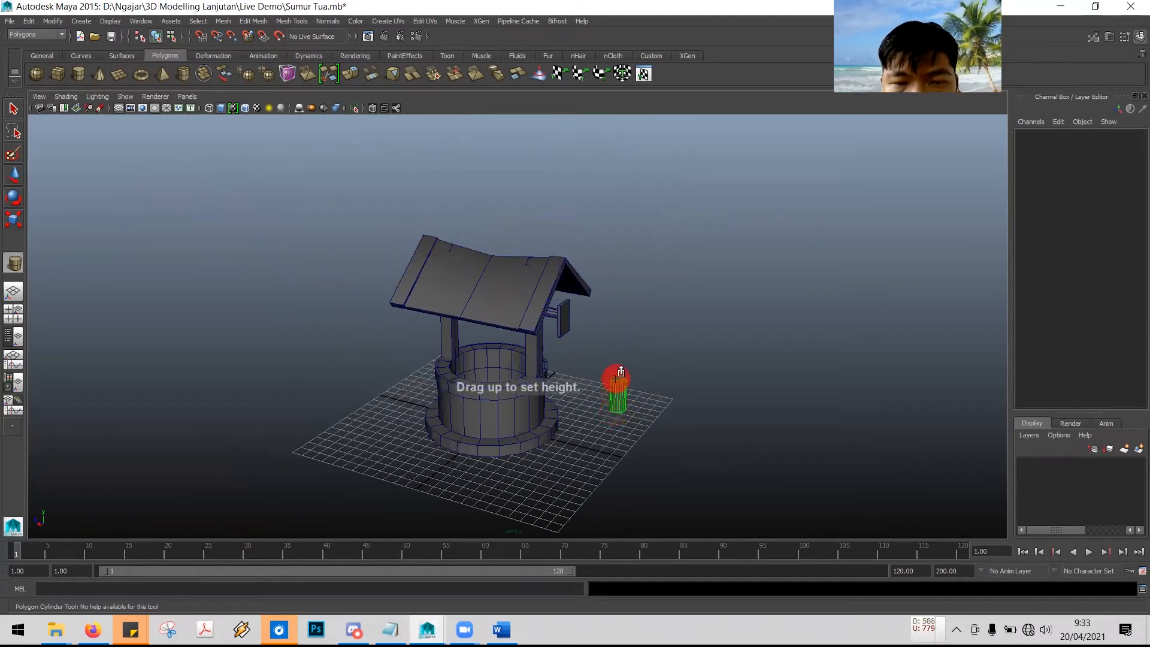
pyautogui.moveTo(621, 376); pyautogui.dragTo(616, 385)
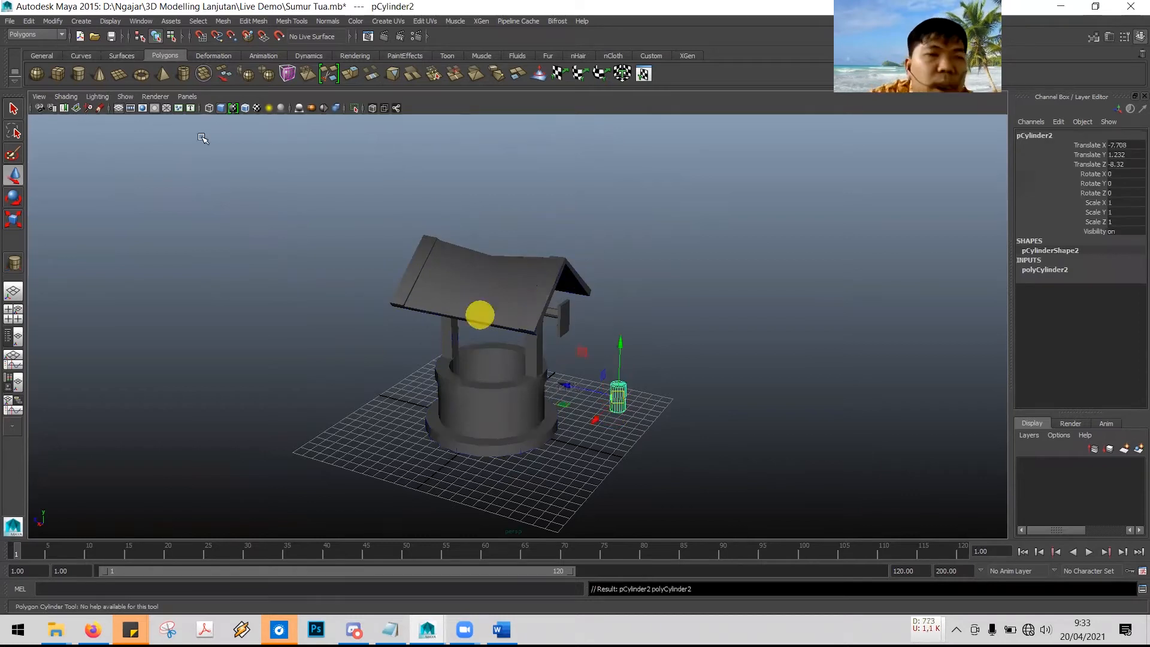
# - Lay the new cylinder horizontally along the pulley's direction by setting its Rotate X to 90
pyautogui.click(13, 203)
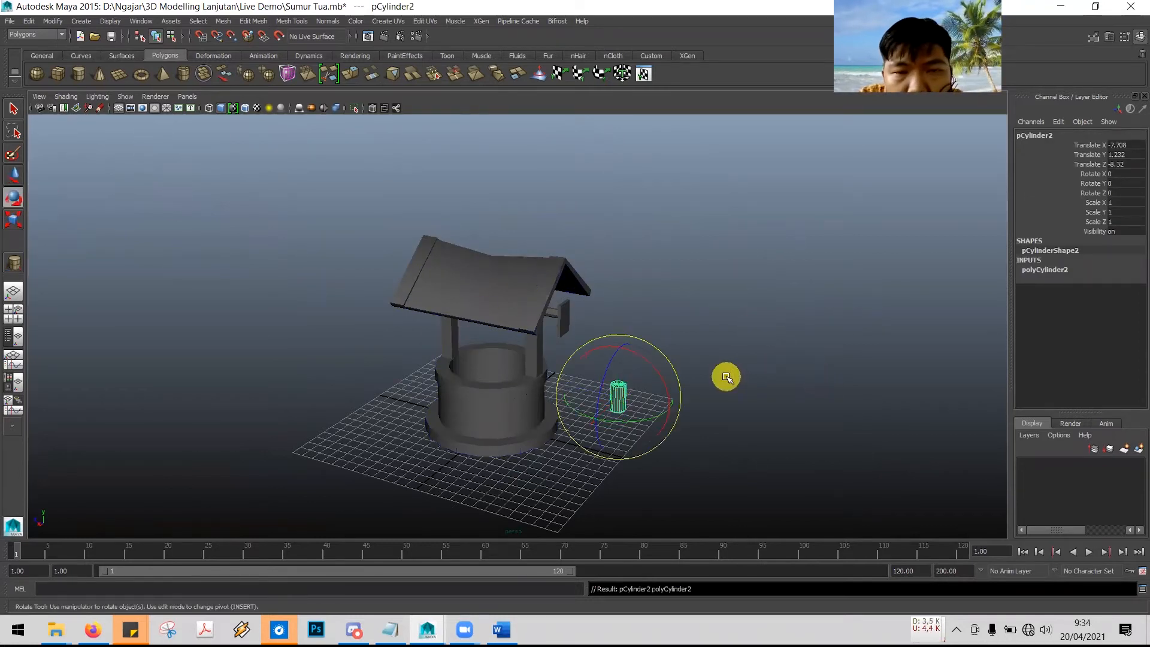
pyautogui.moveTo(637, 357); pyautogui.dragTo(667, 385)
pyautogui.click(1131, 173)
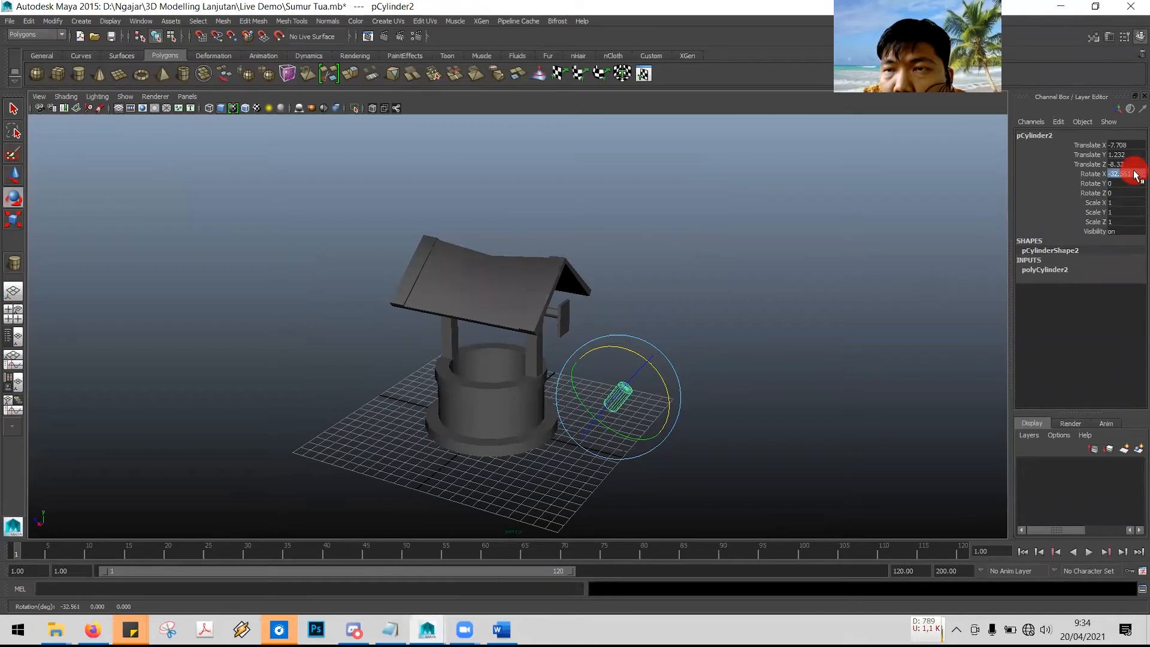
pyautogui.write('90')
pyautogui.press('Return')
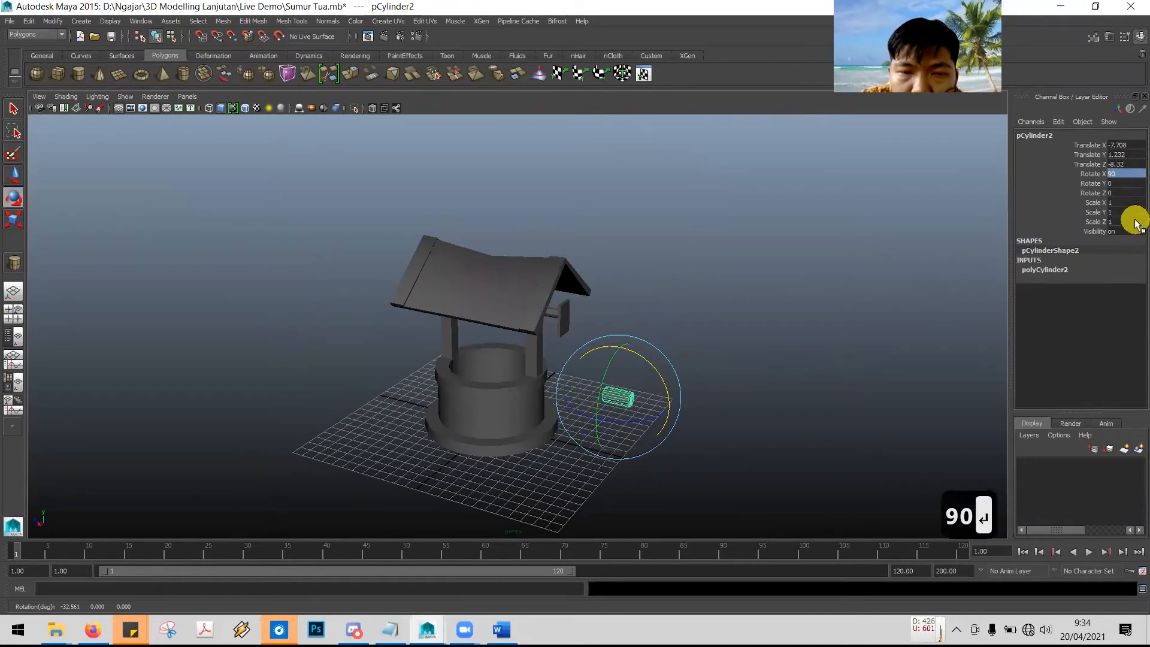
# - In the enlarged front view, reselect the new cylinder and move it sideways onto the well's center line, at about Translate X 0.08
pyautogui.keyDown('alt'); pyautogui.moveTo(738, 342); pyautogui.dragTo(767, 326); pyautogui.keyUp('alt')
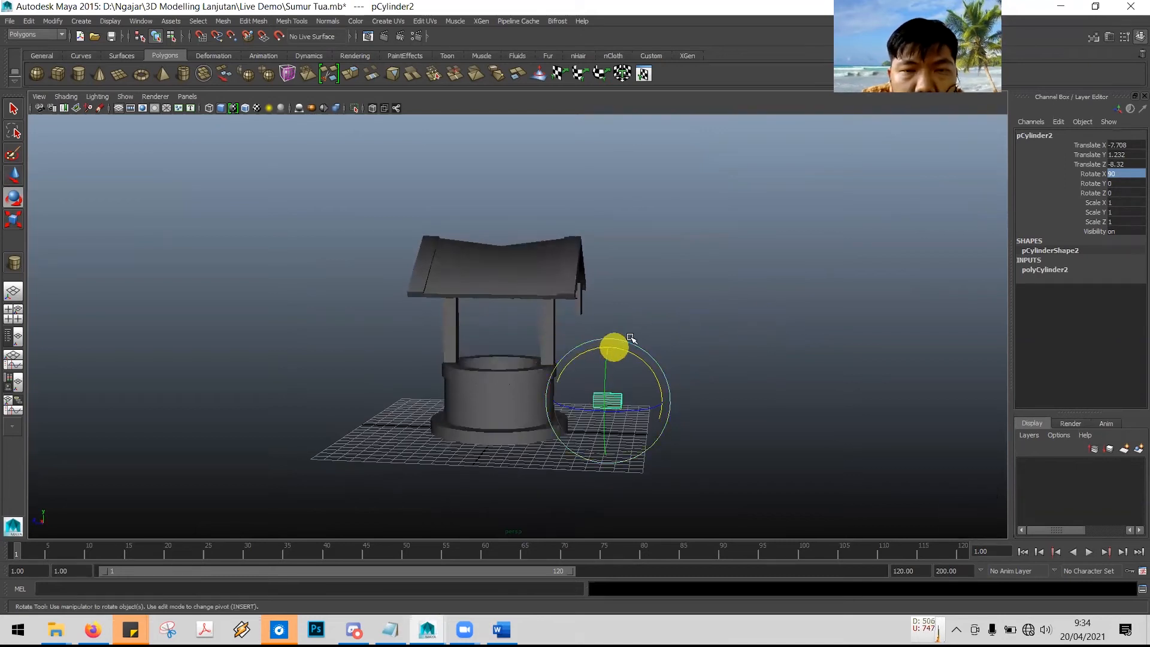
pyautogui.press('space')
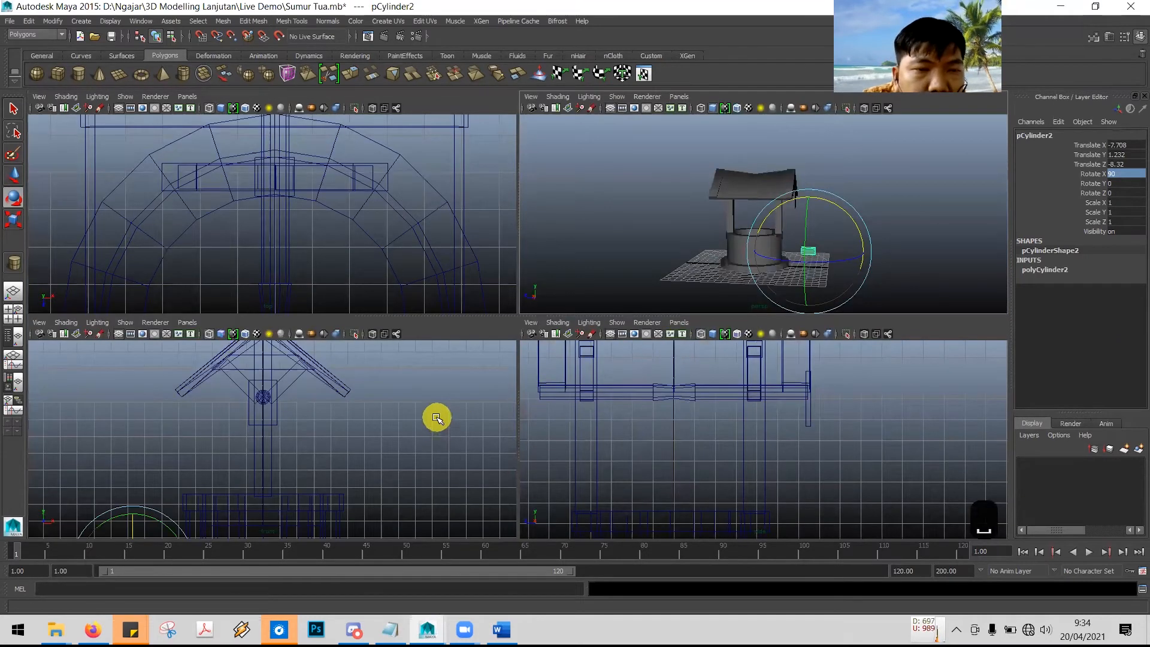
pyautogui.click(412, 423)
pyautogui.press('space')
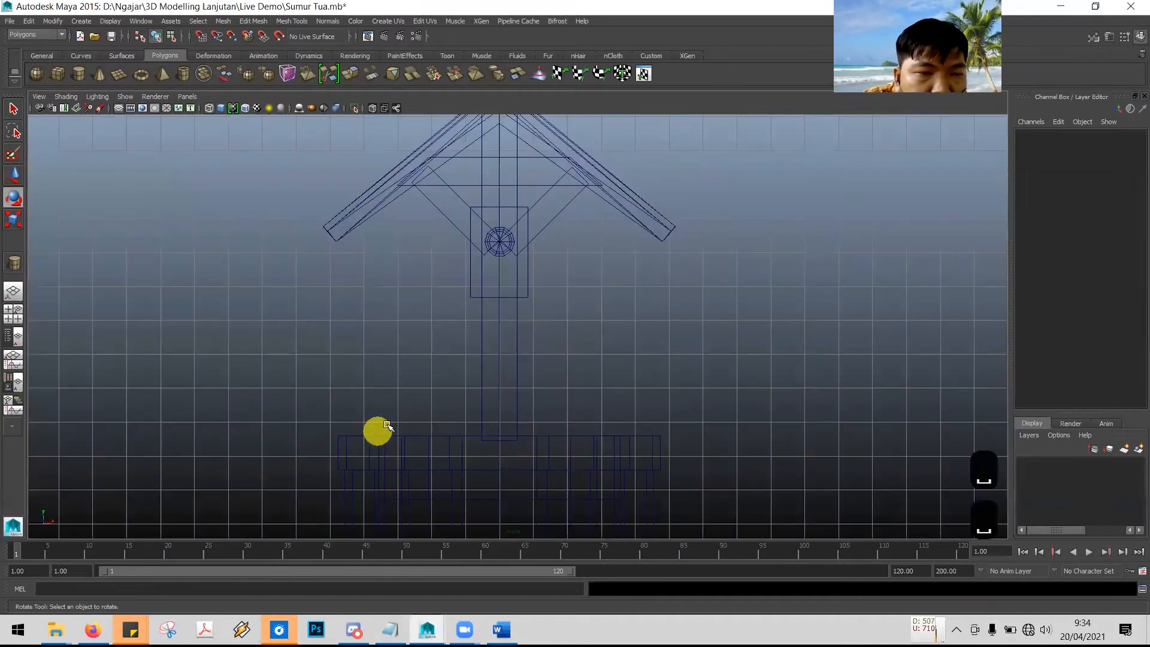
pyautogui.scroll(-2, 603, 319)
pyautogui.keyDown('alt'); pyautogui.moveTo(612, 318); pyautogui.dragTo(634, 192, button='middle'); pyautogui.keyUp('alt')
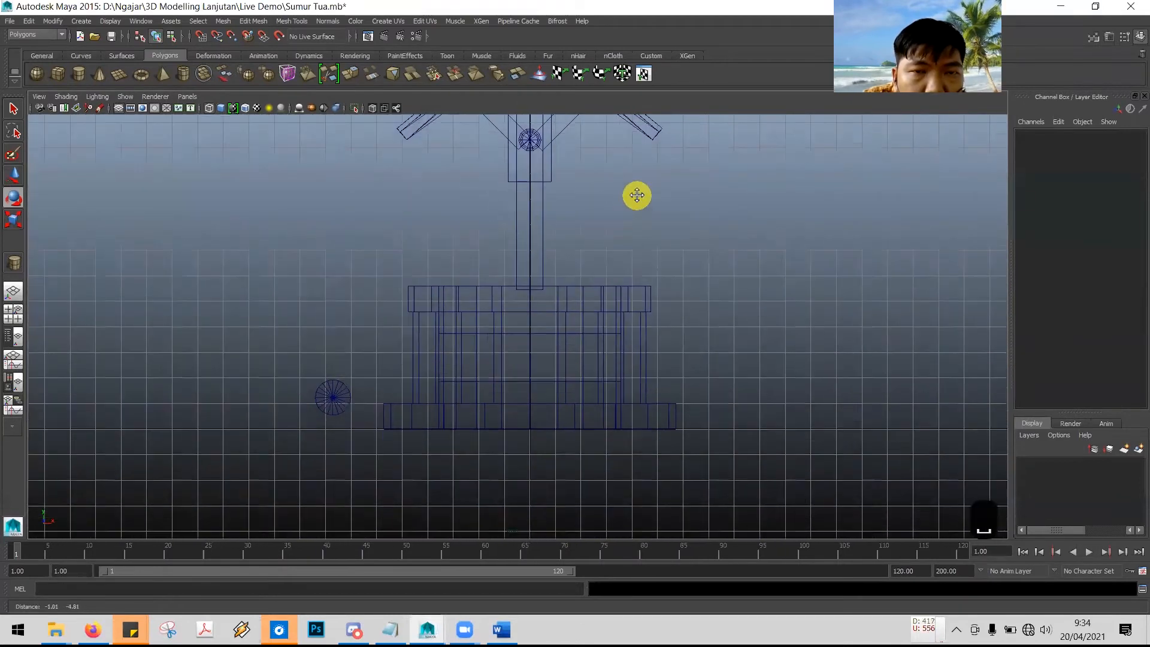
pyautogui.click(12, 106)
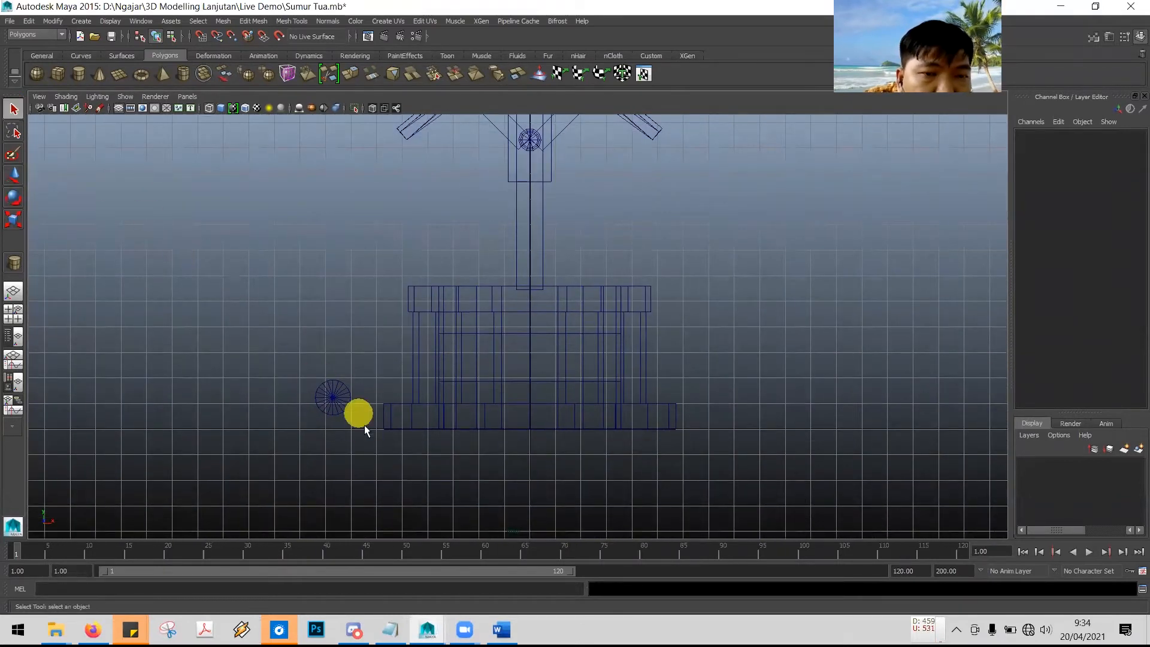
pyautogui.click(345, 401)
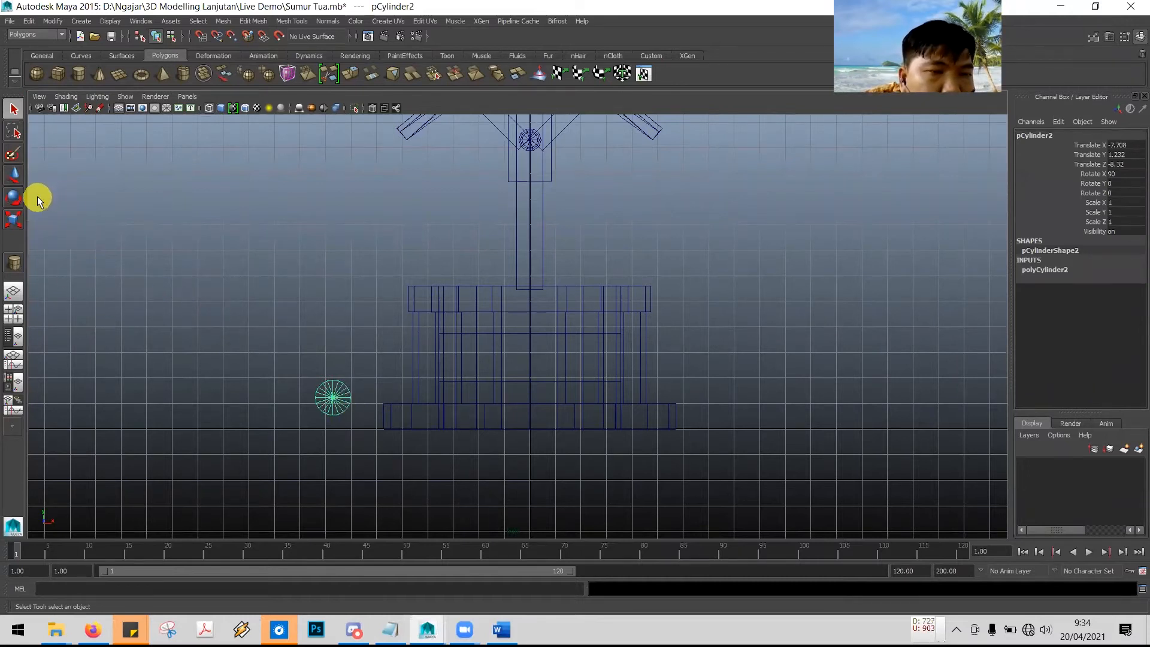
pyautogui.click(14, 173)
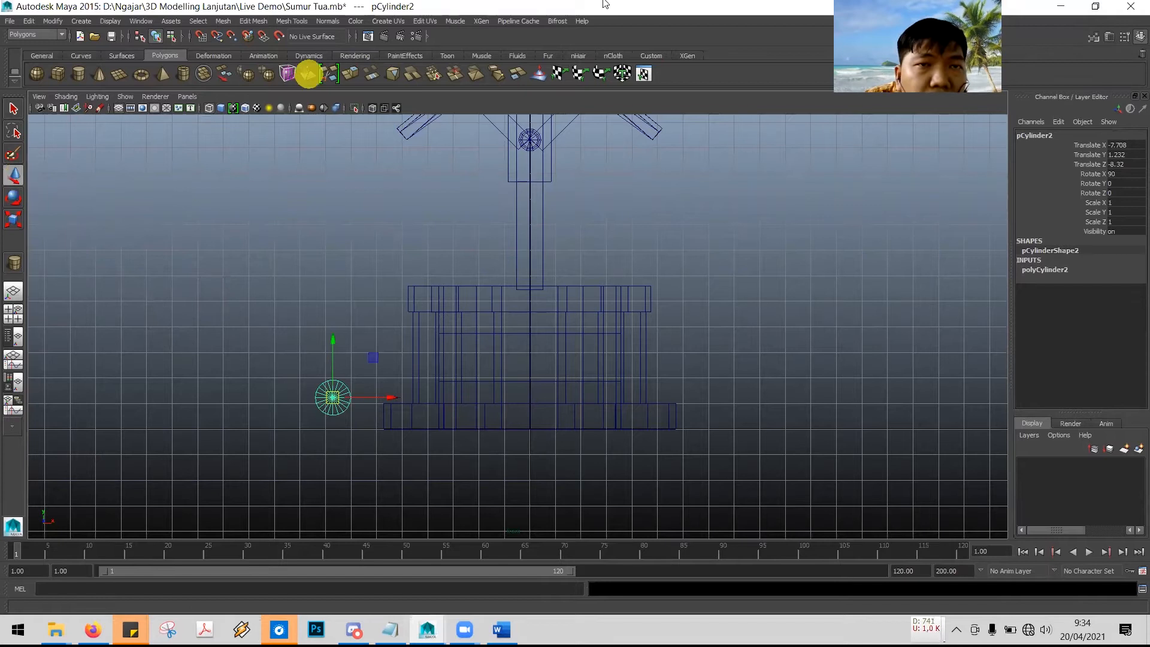
pyautogui.moveTo(386, 397); pyautogui.dragTo(584, 397)
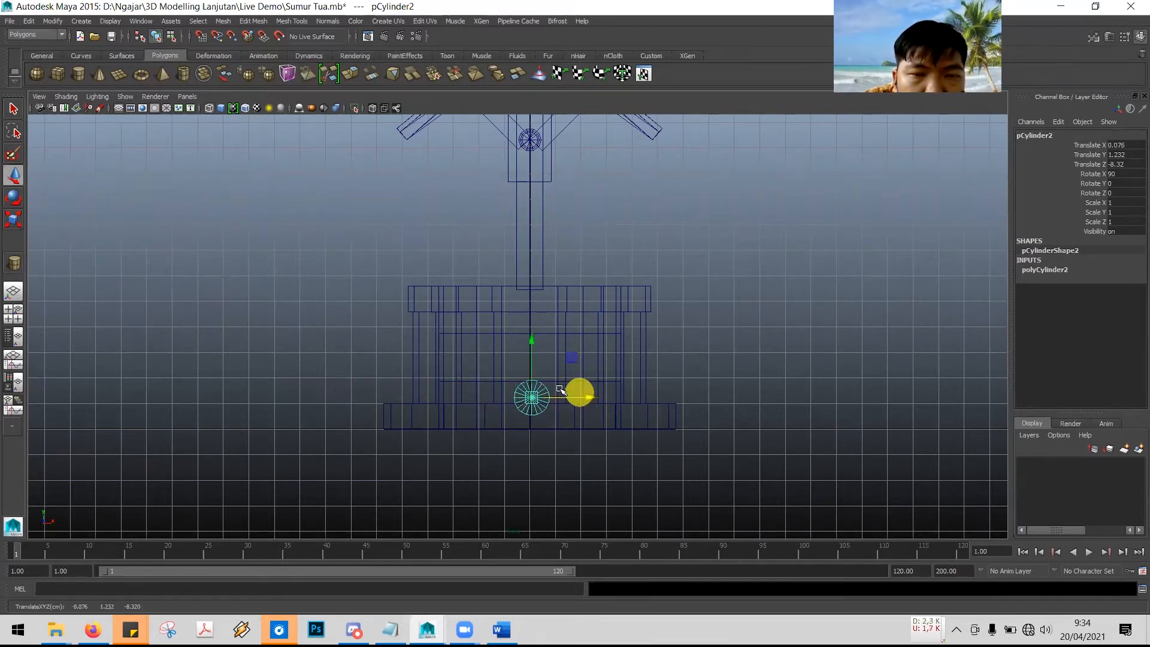
# - Raise the new cylinder to about Translate Y 9.88 and scale it down uniformly to about 0.51
pyautogui.moveTo(532, 342); pyautogui.dragTo(527, 134)
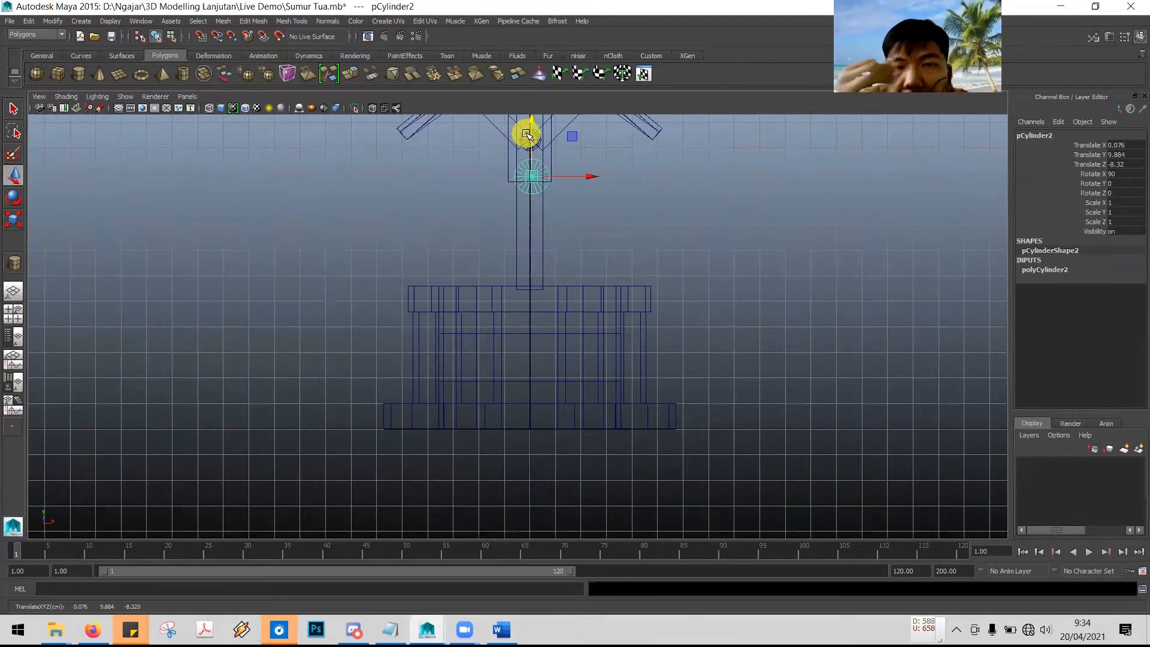
pyautogui.click(13, 220)
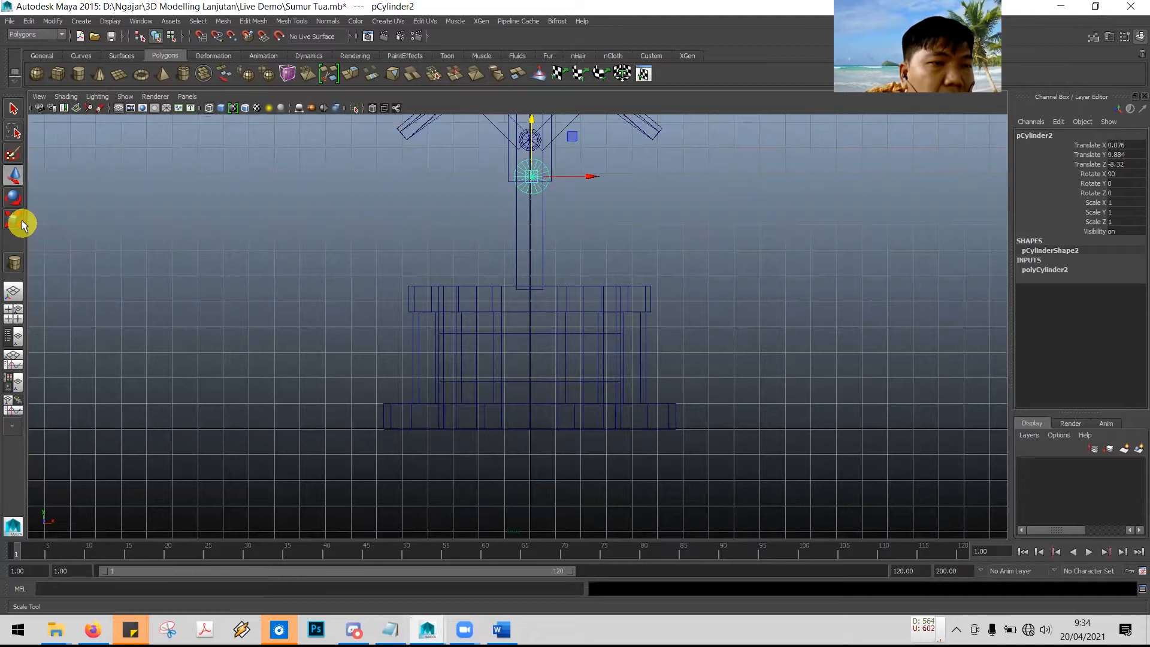
pyautogui.moveTo(531, 177); pyautogui.dragTo(521, 166)
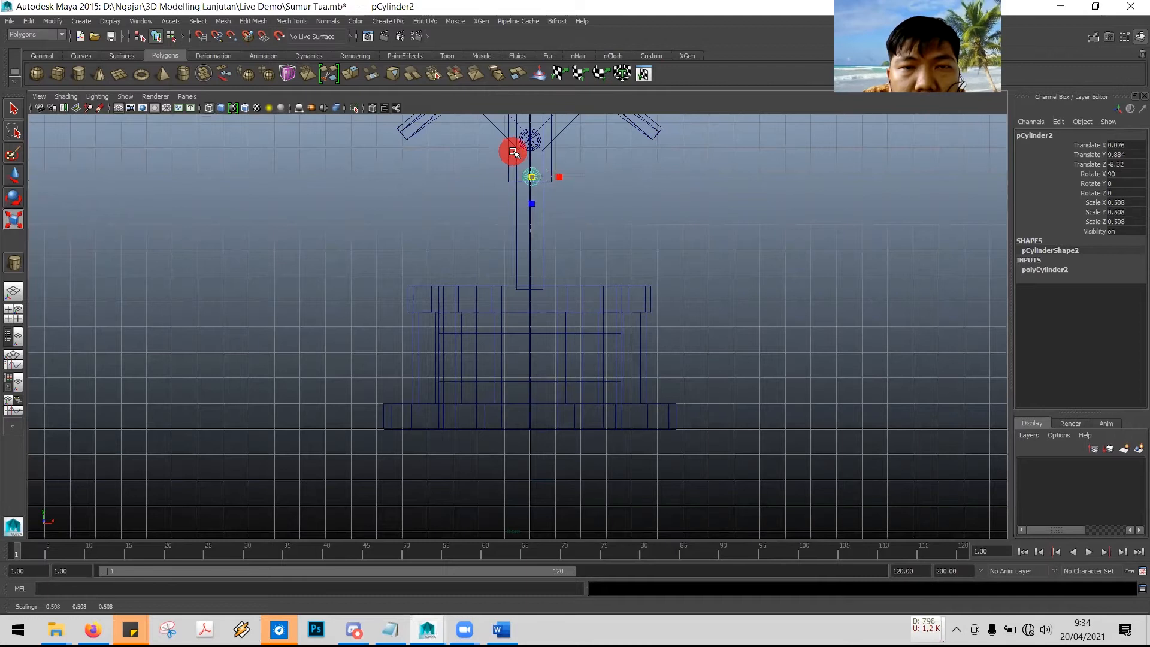
pyautogui.moveTo(514, 150); pyautogui.dragTo(510, 147)
# - Center the cylinder on the crank plate just below the pulley axle, at about Translate X 0.002 and Y 10.31
pyautogui.click(13, 174)
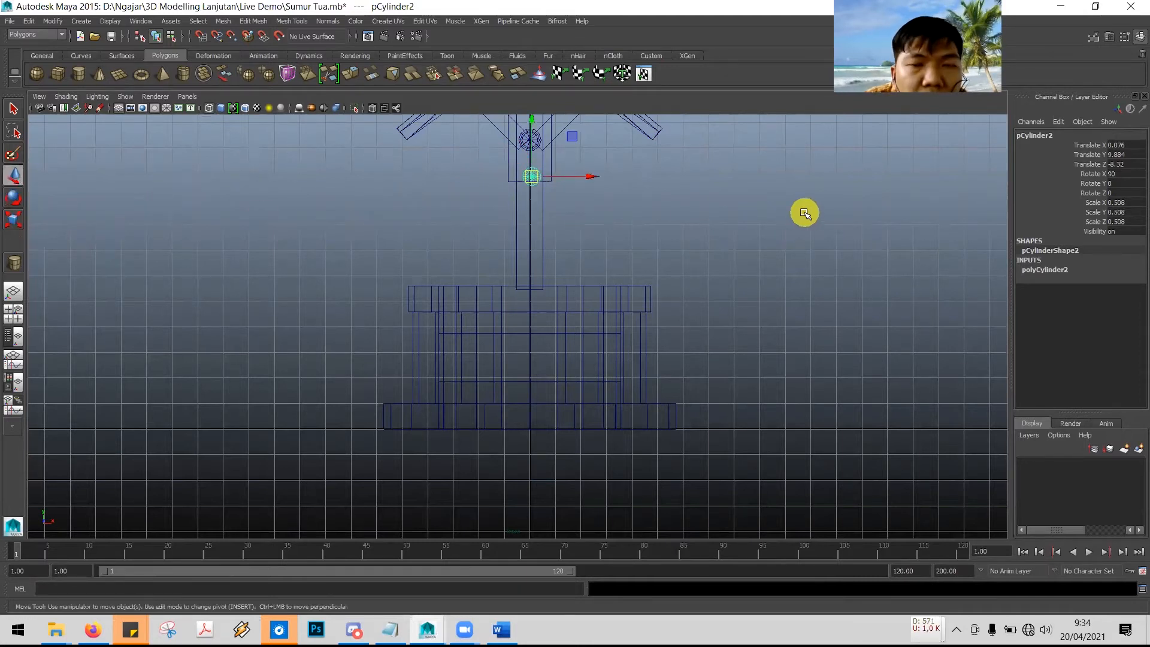
pyautogui.scroll(2, 804, 213)
pyautogui.keyDown('alt'); pyautogui.moveTo(809, 214); pyautogui.dragTo(736, 367, button='middle'); pyautogui.keyUp('alt')
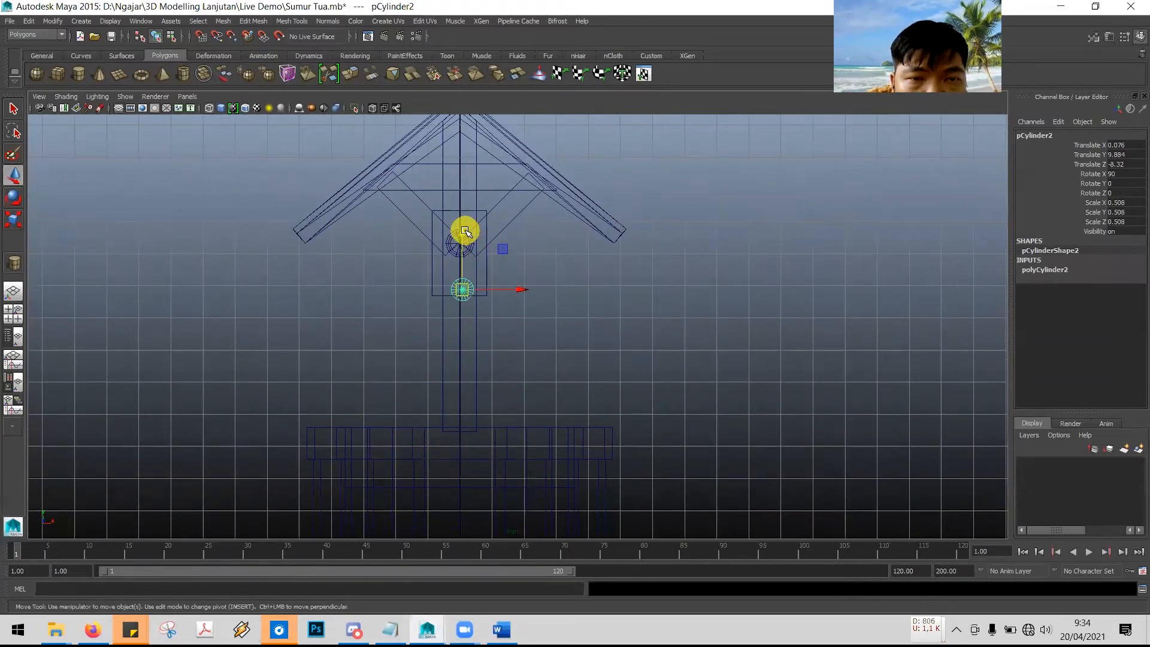
pyautogui.moveTo(466, 232); pyautogui.dragTo(464, 217)
pyautogui.moveTo(516, 273); pyautogui.dragTo(515, 276)
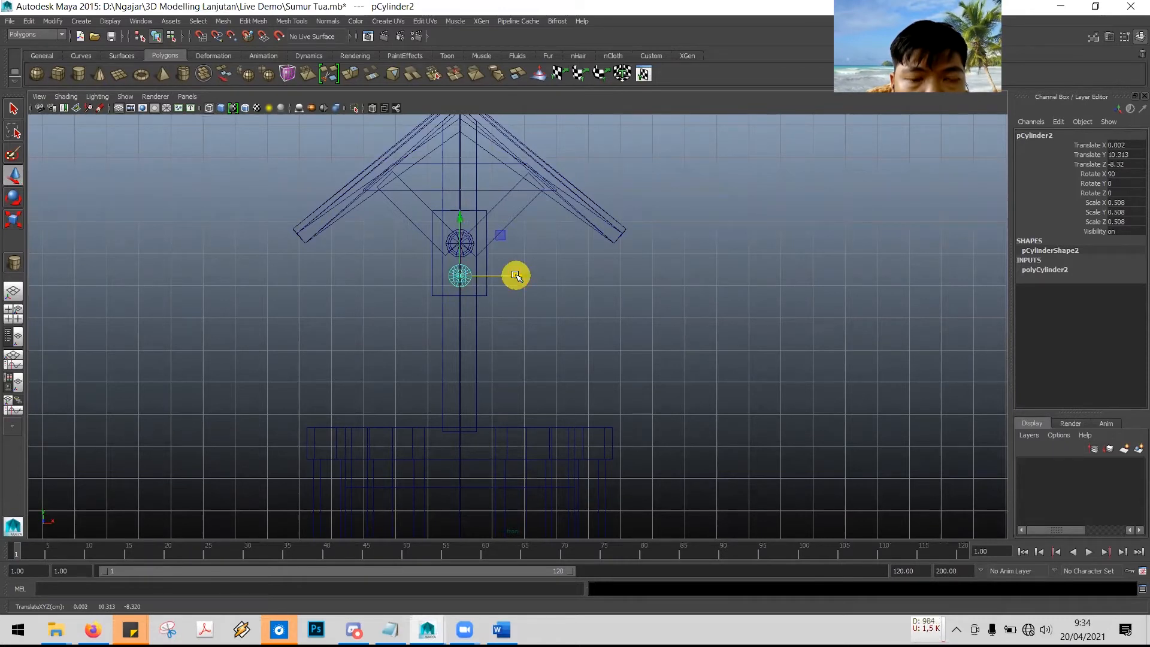
# - In the enlarged side view, move the cylinder along its axis to meet the crank plate, at about Translate Z -7.14
pyautogui.press('space')
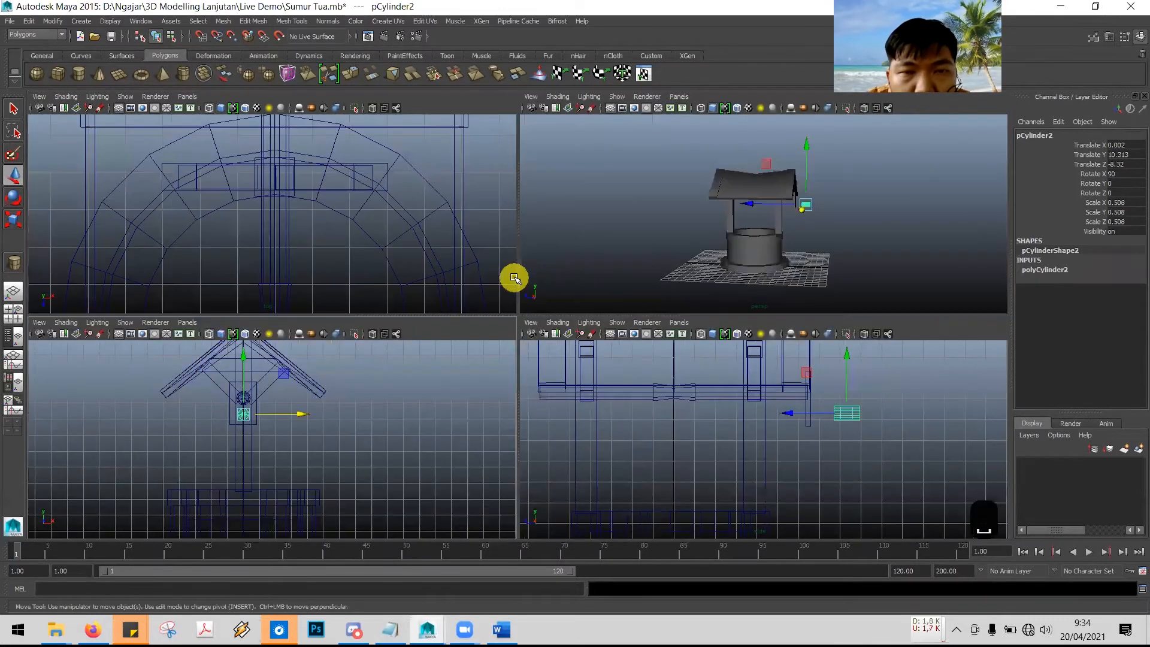
pyautogui.click(711, 439)
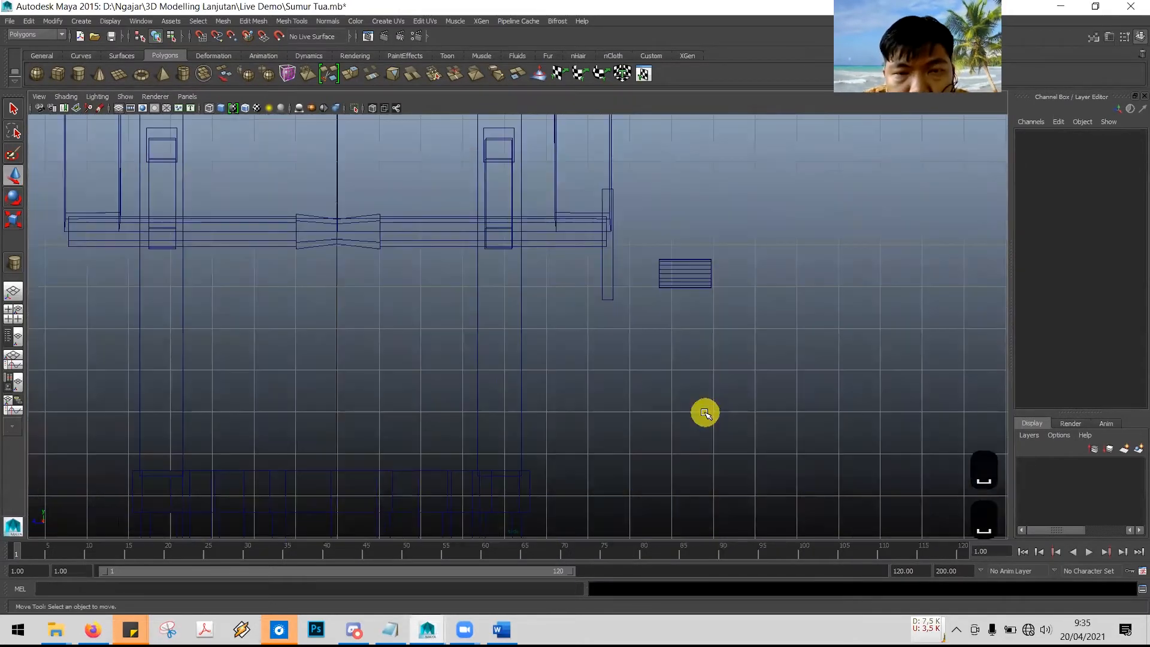
pyautogui.press('space')
pyautogui.click(692, 273)
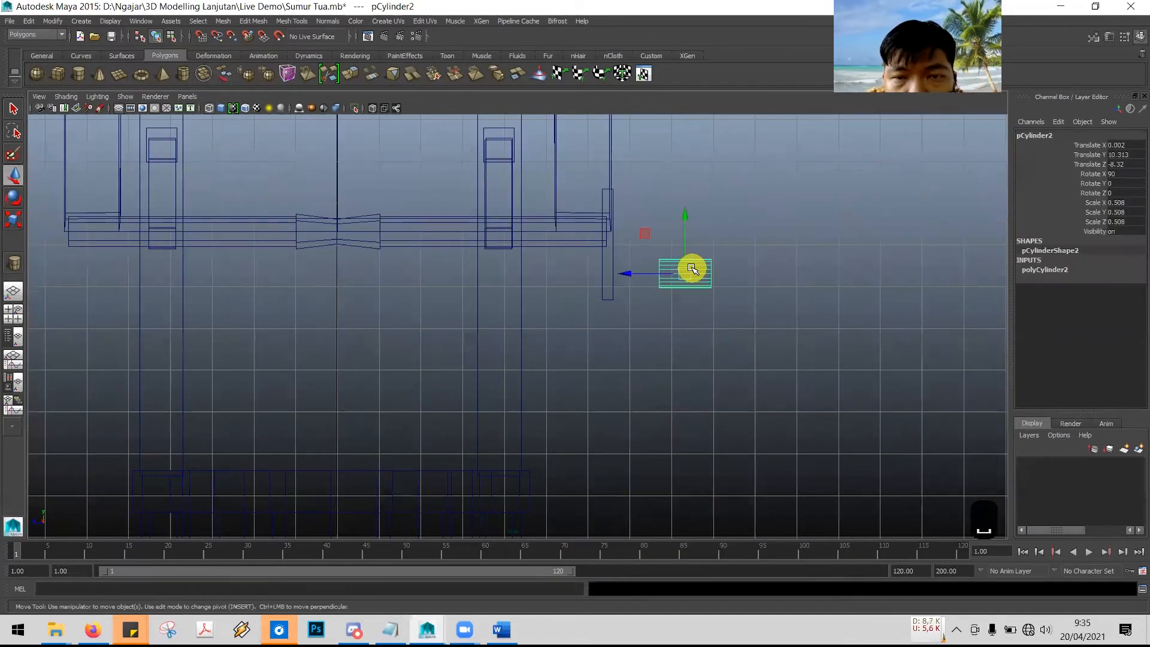
pyautogui.moveTo(633, 274); pyautogui.dragTo(585, 279)
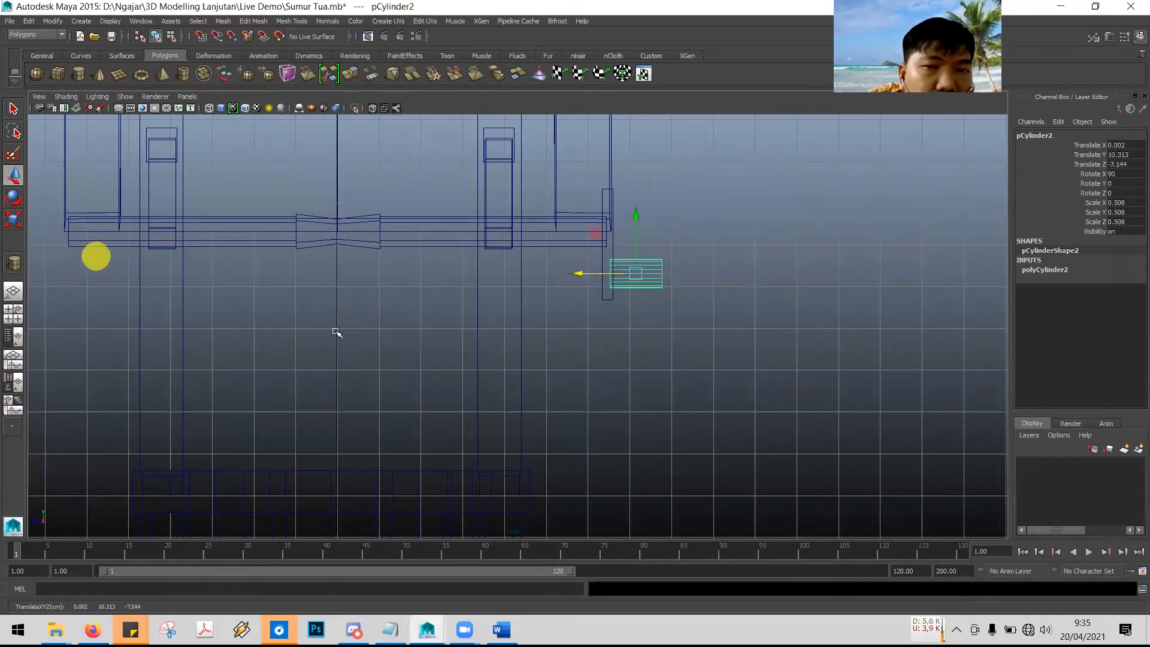
# - Lengthen the handle cylinder to about Scale Y 0.88 and shift it outward from the crank plate to about Translate Z -7.53
pyautogui.click(14, 223)
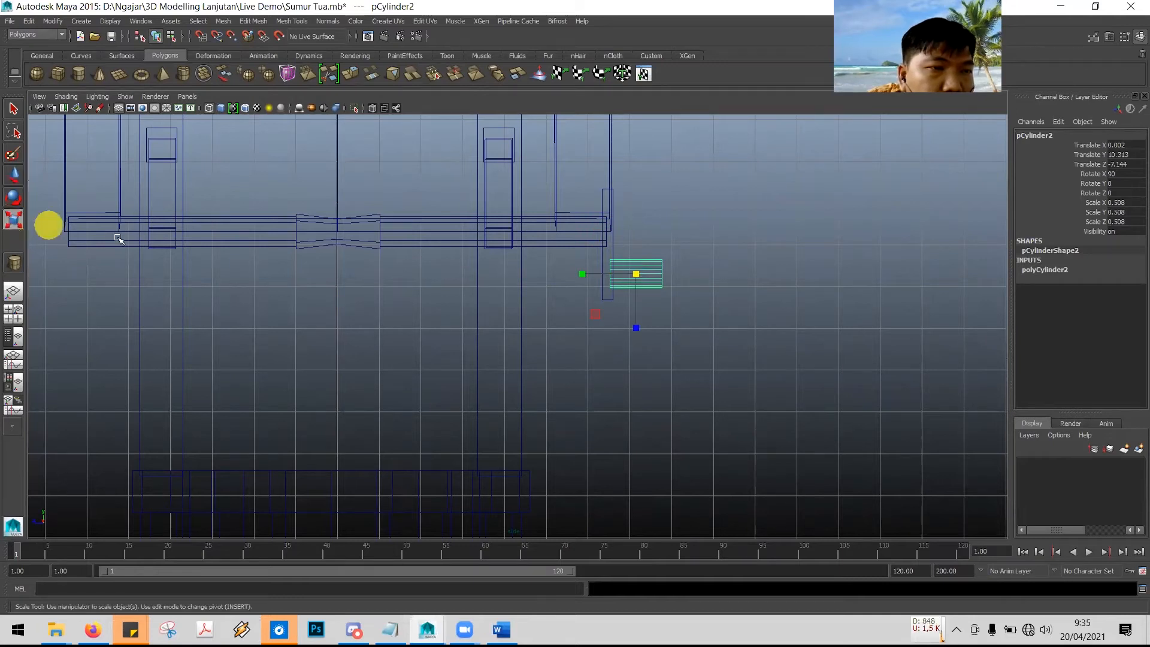
pyautogui.moveTo(585, 274); pyautogui.dragTo(556, 270)
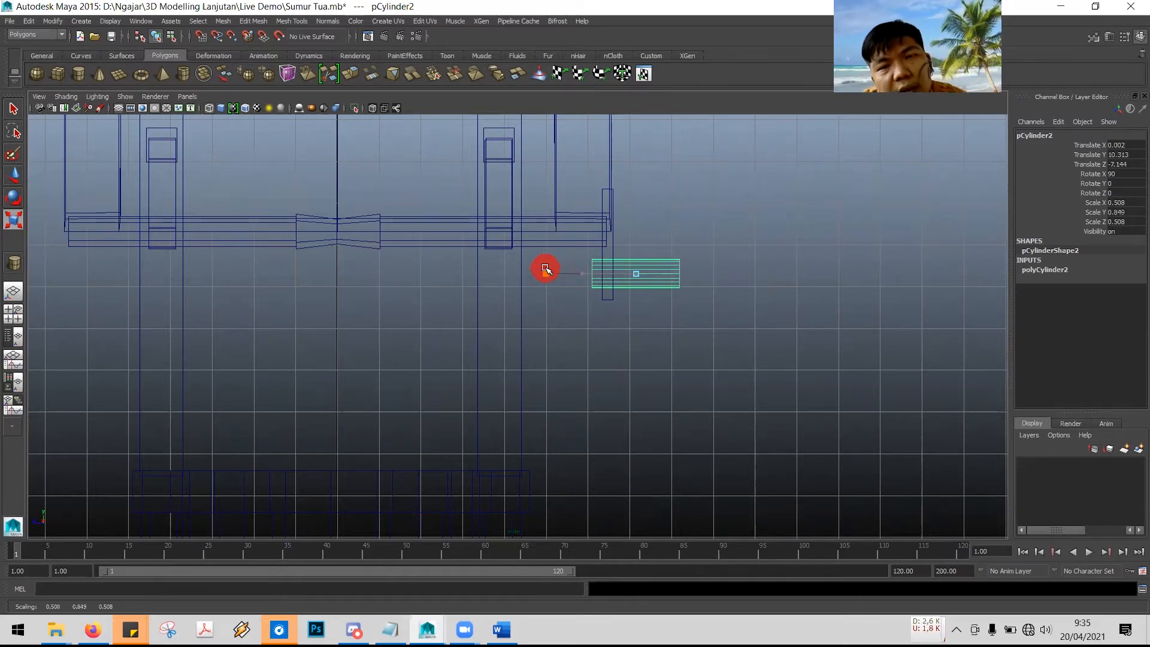
pyautogui.moveTo(541, 268); pyautogui.dragTo(542, 268)
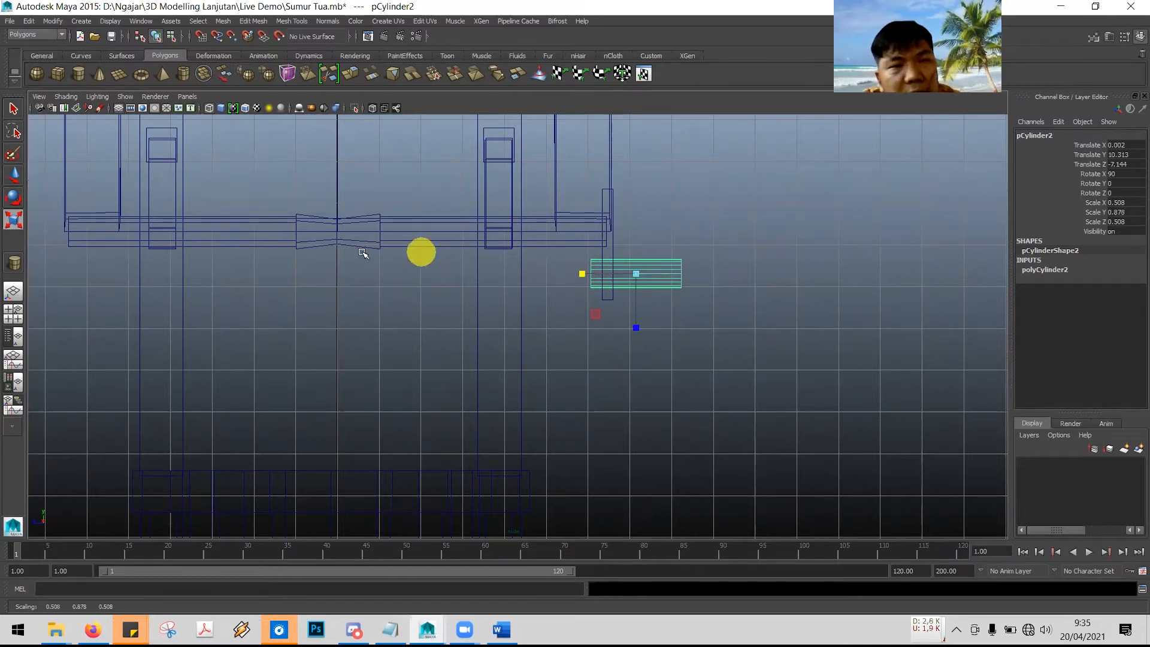
pyautogui.click(13, 173)
pyautogui.moveTo(574, 273); pyautogui.dragTo(592, 273)
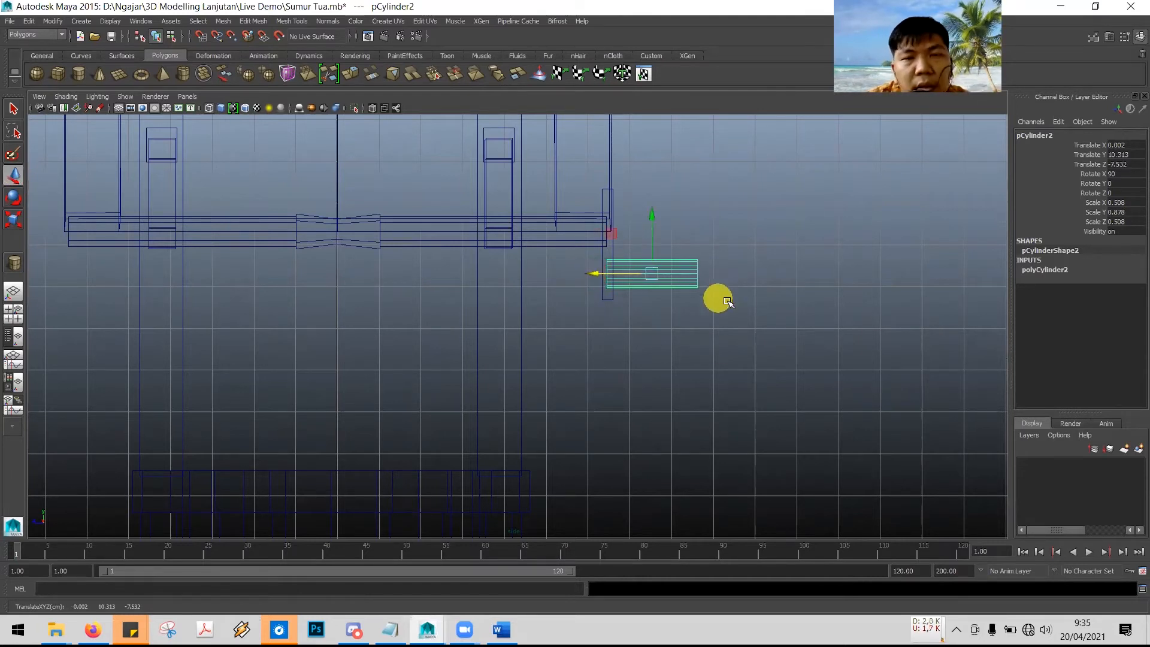
# - Inspect the crank plate and handle up close in the enlarged perspective view of the well
pyautogui.press('space')
pyautogui.click(932, 191)
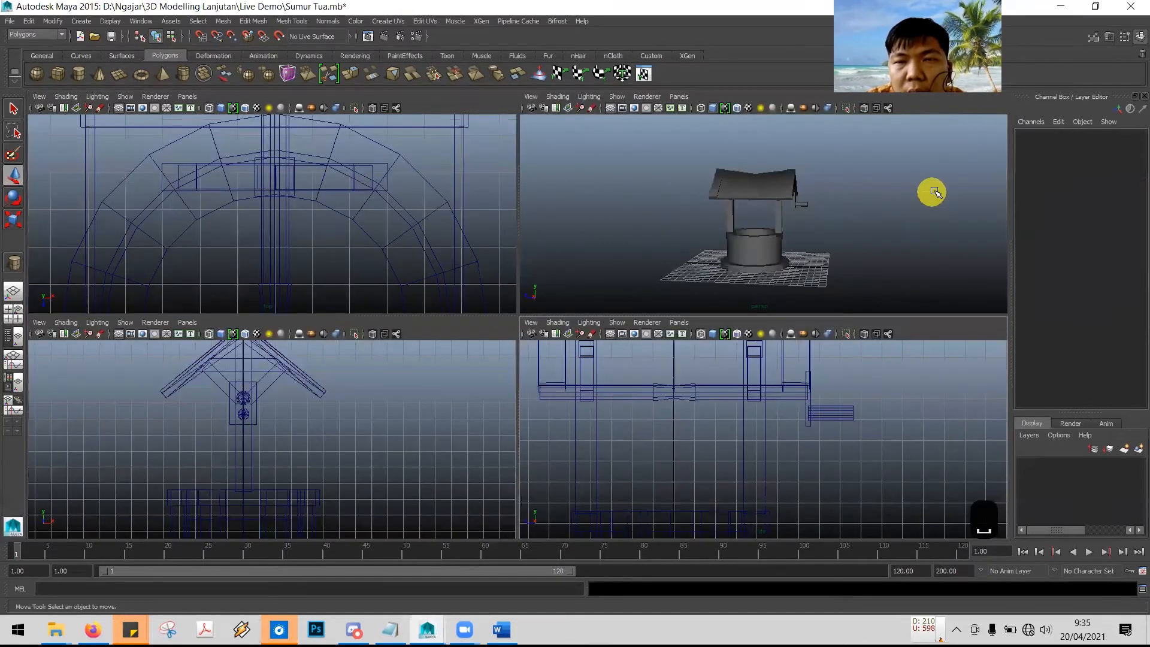
pyautogui.press('space')
pyautogui.keyDown('alt'); pyautogui.moveTo(710, 309); pyautogui.dragTo(647, 315, button='middle'); pyautogui.keyUp('alt')
pyautogui.keyDown('alt'); pyautogui.moveTo(647, 315); pyautogui.dragTo(698, 306); pyautogui.keyUp('alt')
pyautogui.scroll(5, 698, 308)
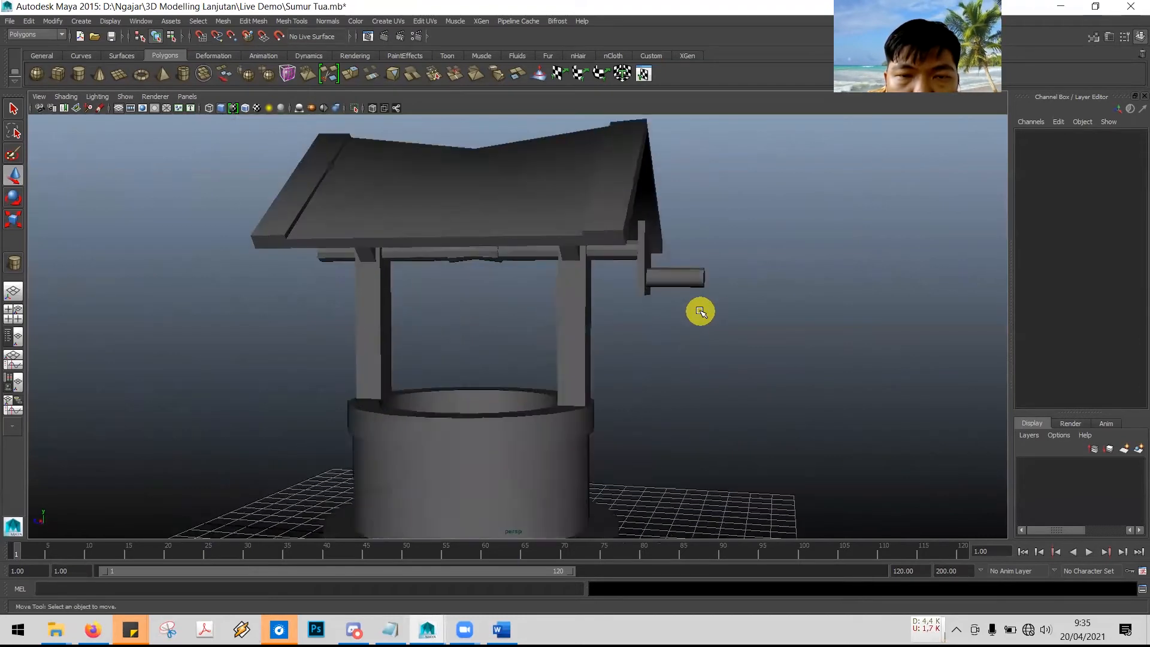
pyautogui.scroll(2, 699, 311)
pyautogui.keyDown('alt'); pyautogui.moveTo(798, 298); pyautogui.dragTo(742, 336); pyautogui.keyUp('alt')
pyautogui.scroll(3, 739, 333)
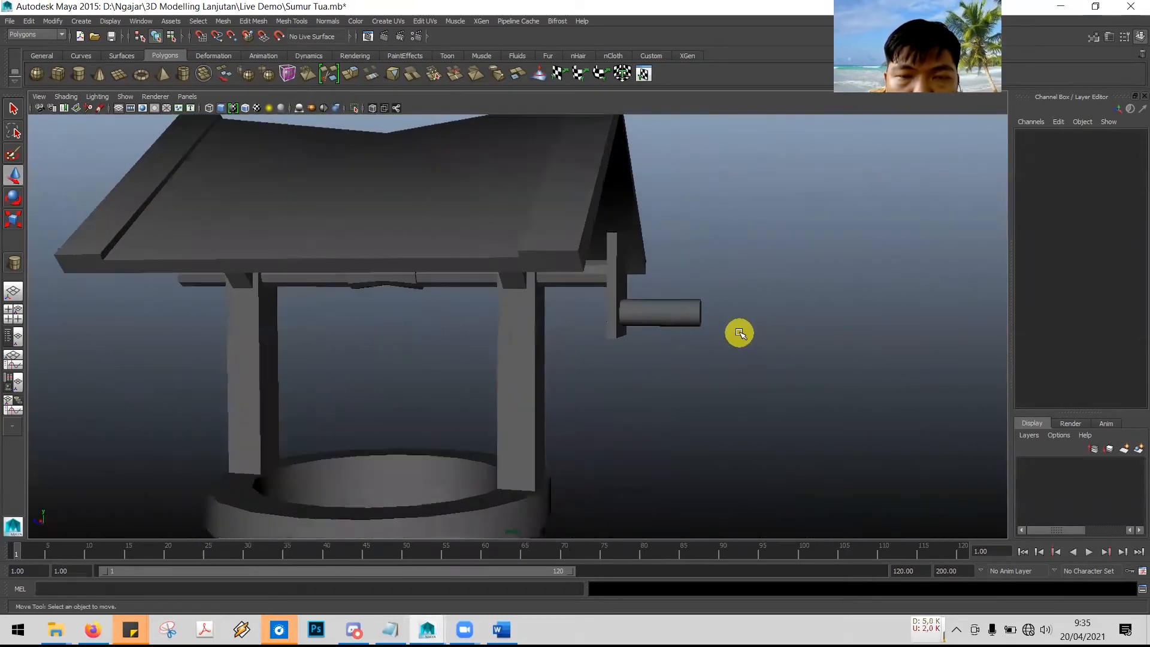
pyautogui.scroll(3, 739, 334)
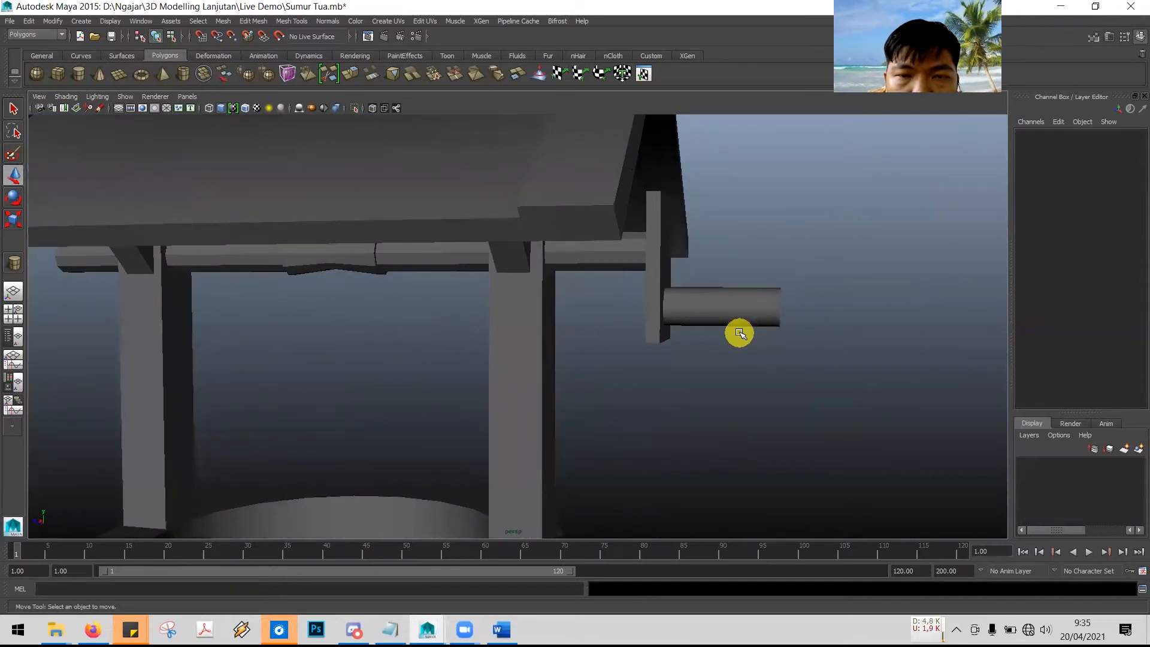
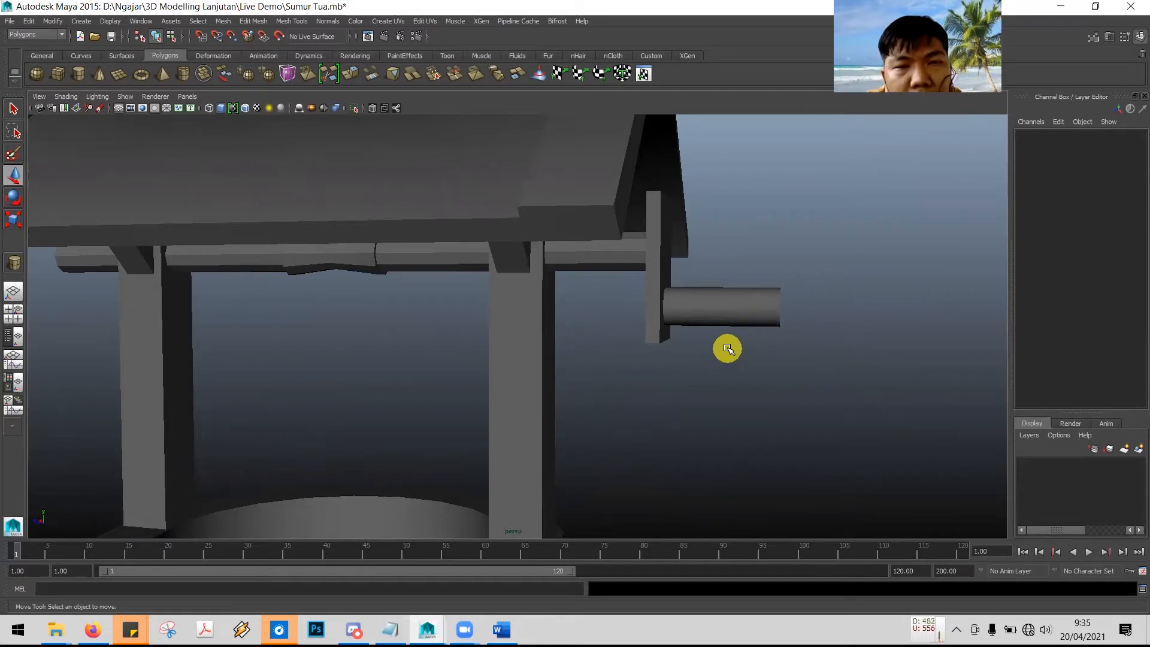
# - Lower the crank plate to about Translate Y 10.66 and the handle cylinder to about Translate Y 10.03
pyautogui.click(664, 263)
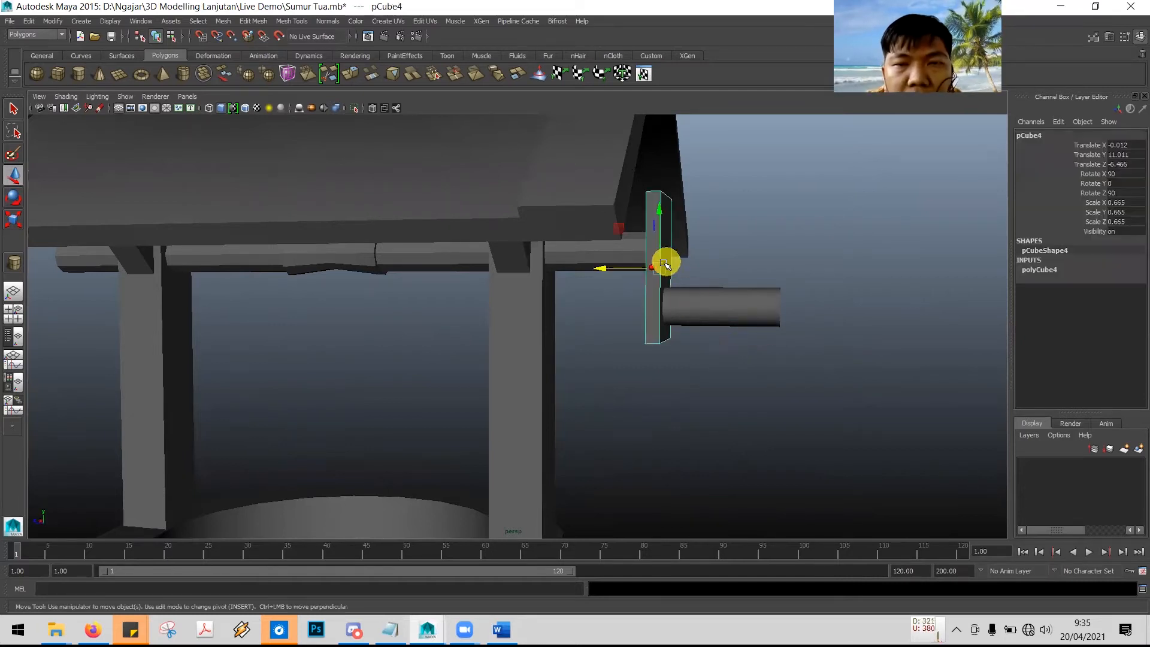
pyautogui.click(660, 210)
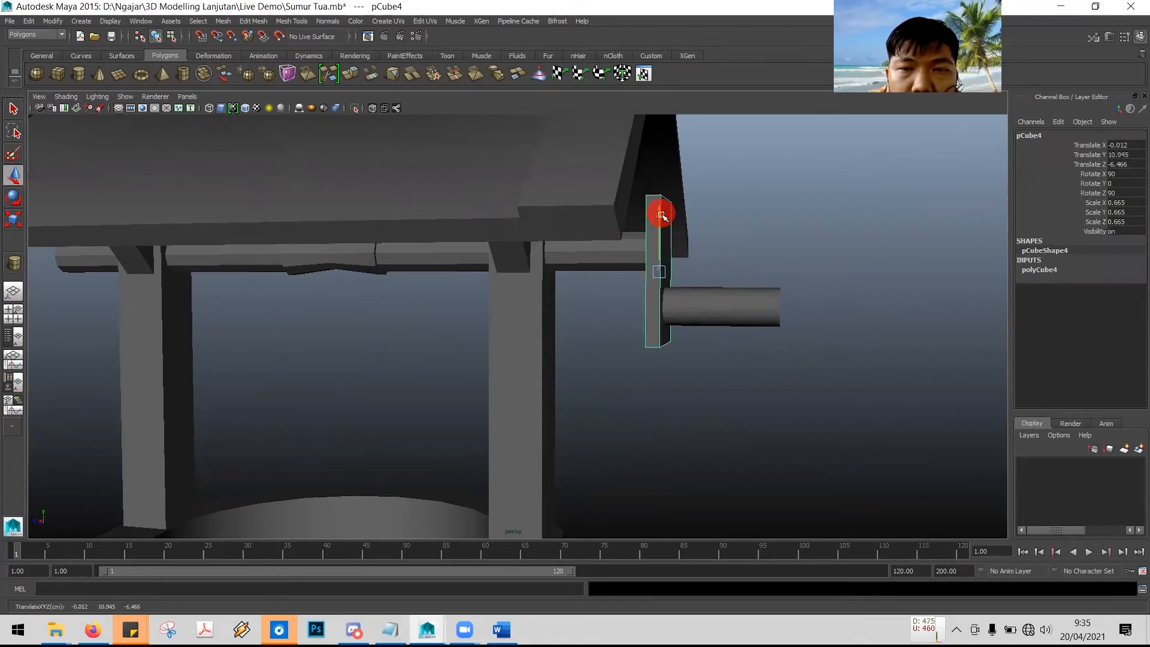
pyautogui.keyDown('alt'); pyautogui.moveTo(662, 228); pyautogui.dragTo(769, 251); pyautogui.keyUp('alt')
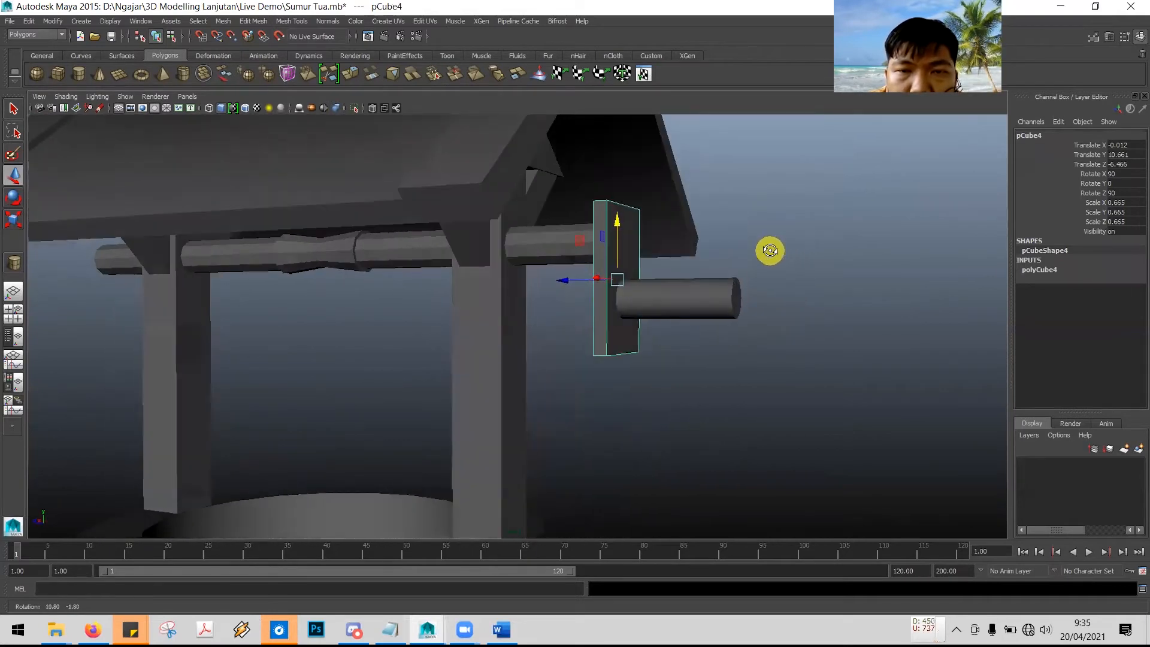
pyautogui.click(701, 296)
pyautogui.moveTo(676, 240); pyautogui.dragTo(677, 256)
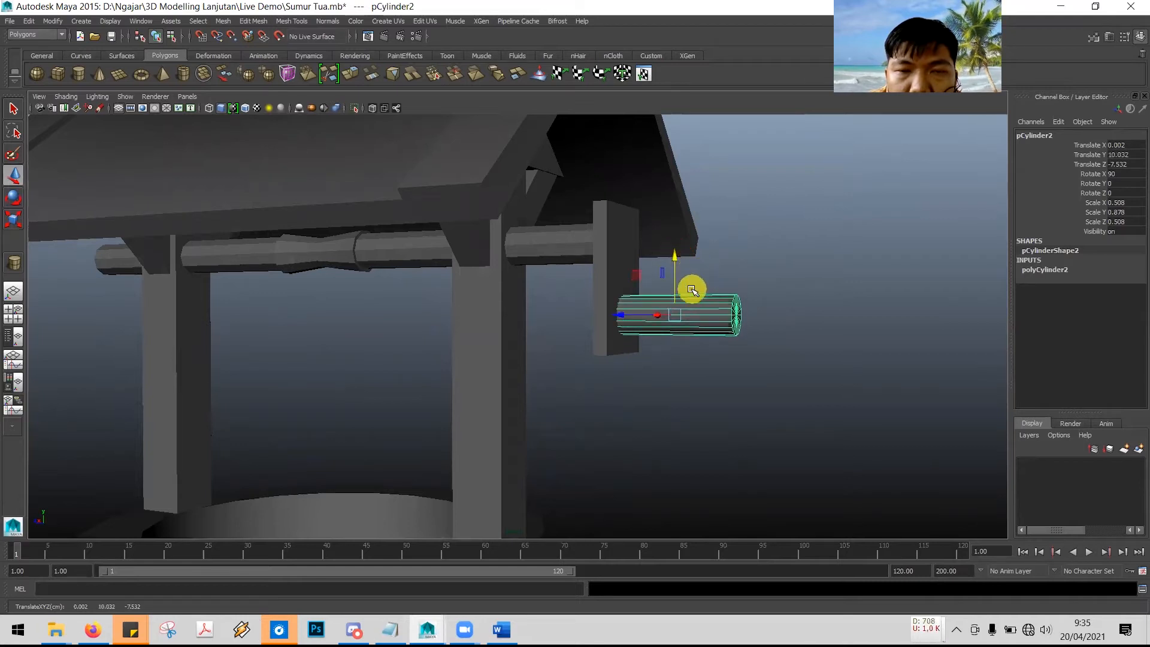
# - Shrink the handle cylinder uniformly to about Scale X and Z 0.44, and lengthen it to about Scale Y 0.91
pyautogui.click(13, 219)
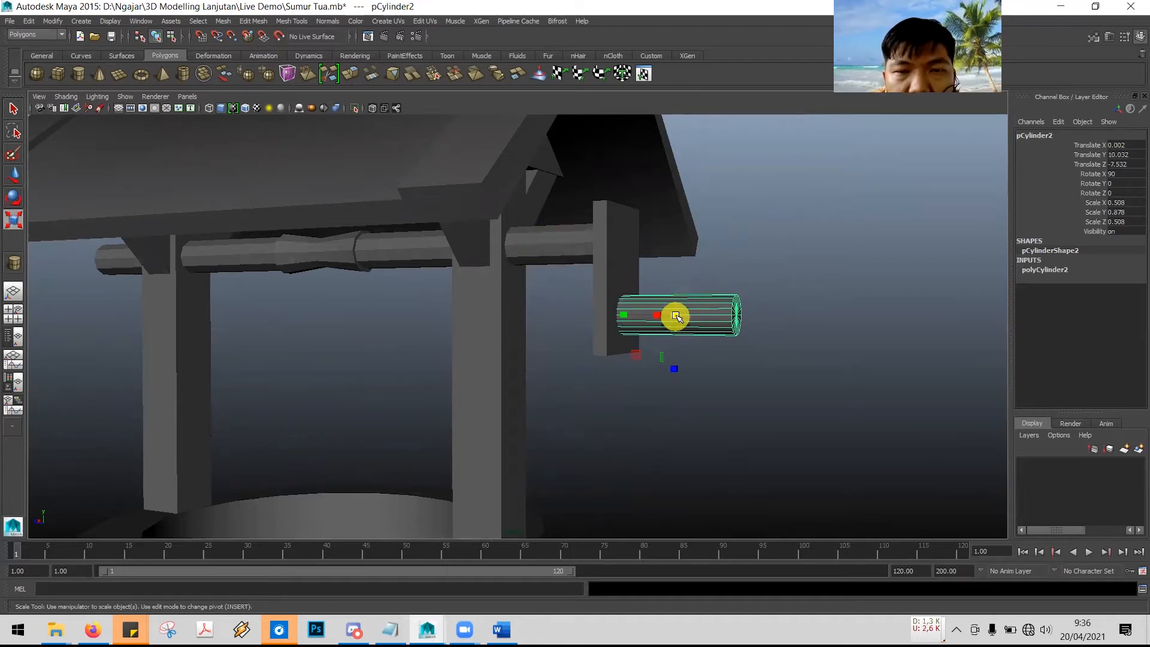
pyautogui.moveTo(675, 316); pyautogui.dragTo(664, 319)
pyautogui.keyDown('alt'); pyautogui.moveTo(764, 328); pyautogui.dragTo(790, 328); pyautogui.keyUp('alt')
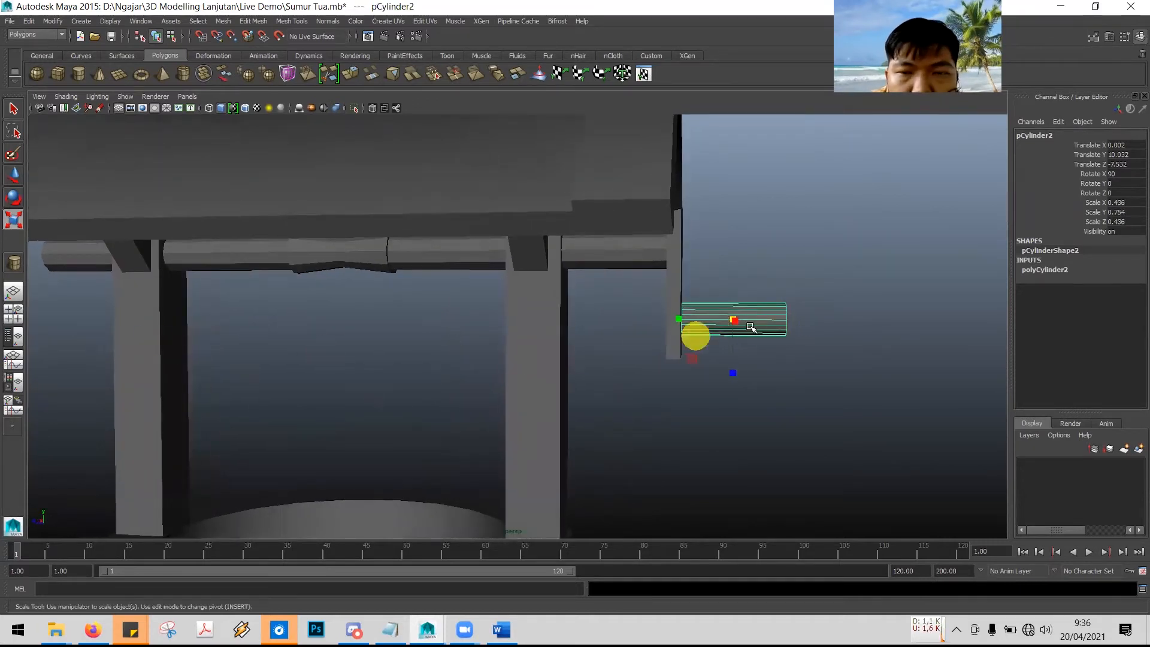
pyautogui.moveTo(679, 319); pyautogui.dragTo(662, 321)
pyautogui.click(14, 108)
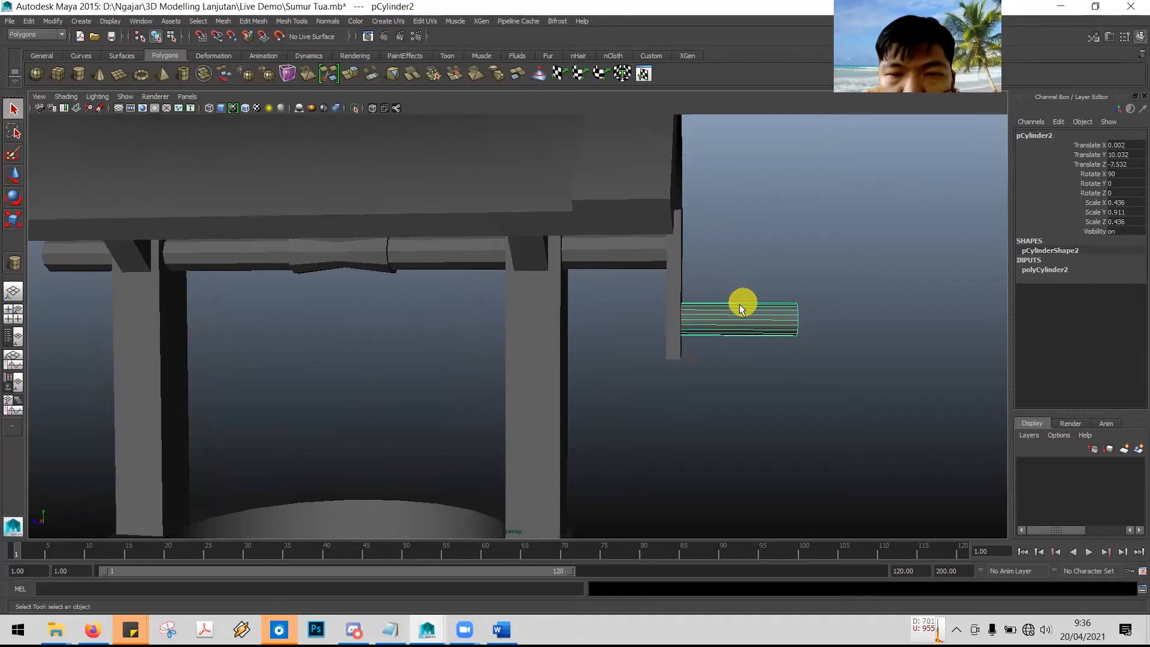
# - In wireframe display, nudge the handle outward so its inner end sits within the crank plate, at about Translate Z -7.58
pyautogui.click(14, 175)
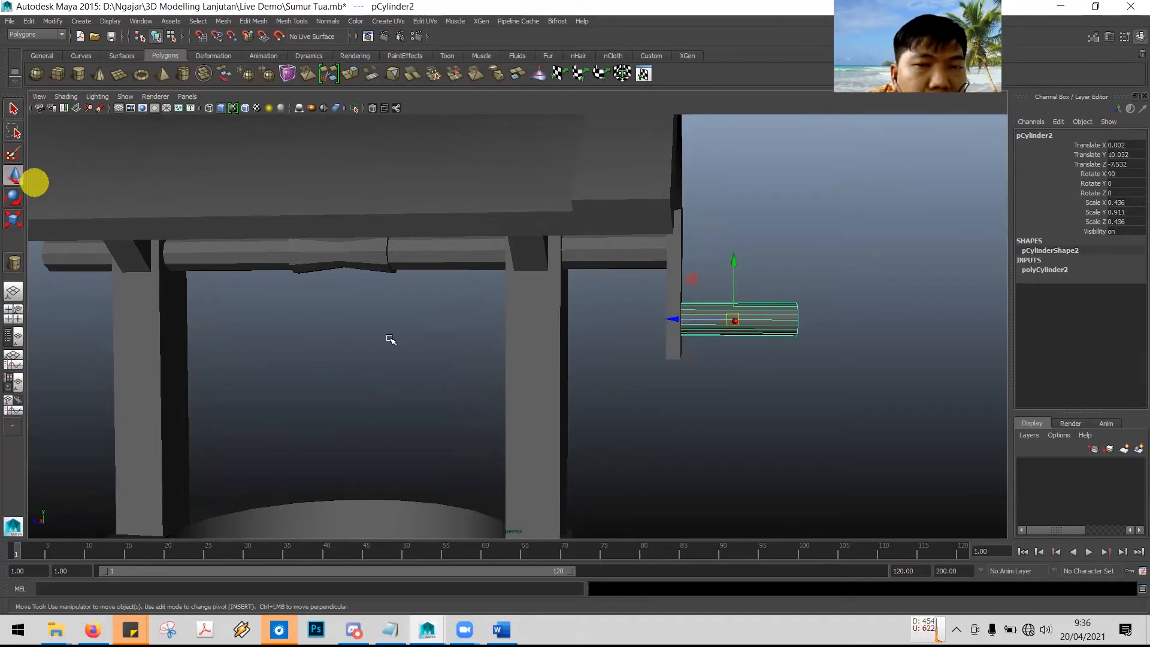
pyautogui.press('4')
pyautogui.keyDown('alt'); pyautogui.moveTo(784, 351); pyautogui.dragTo(803, 380); pyautogui.keyUp('alt')
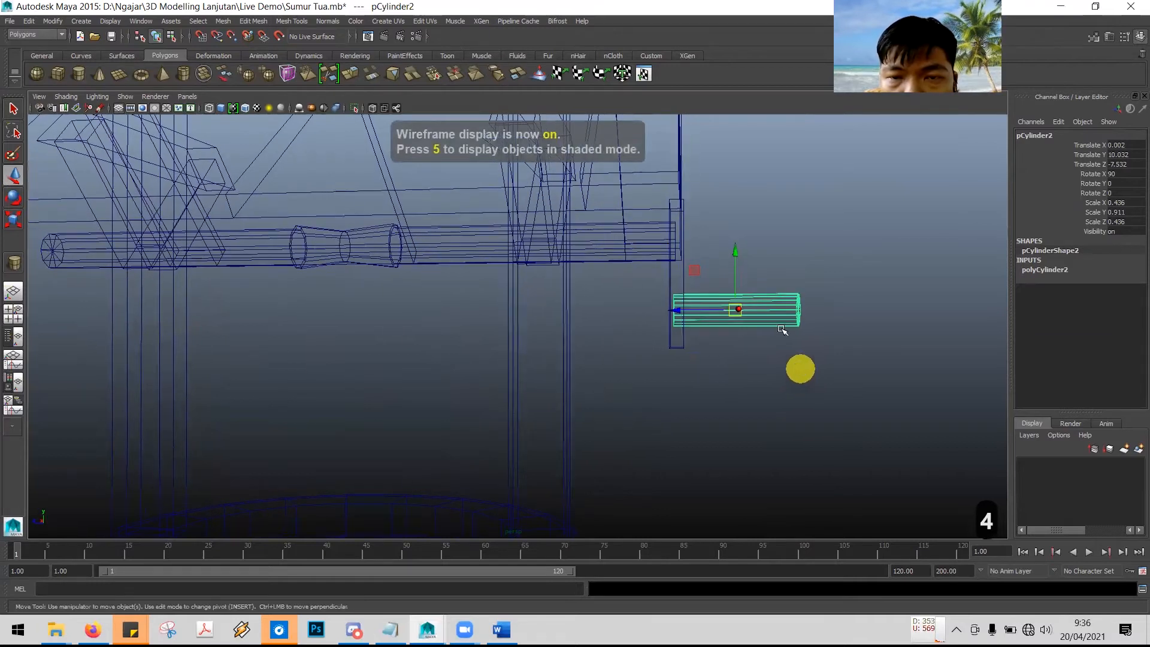
pyautogui.click(677, 312)
pyautogui.moveTo(676, 312); pyautogui.dragTo(678, 313)
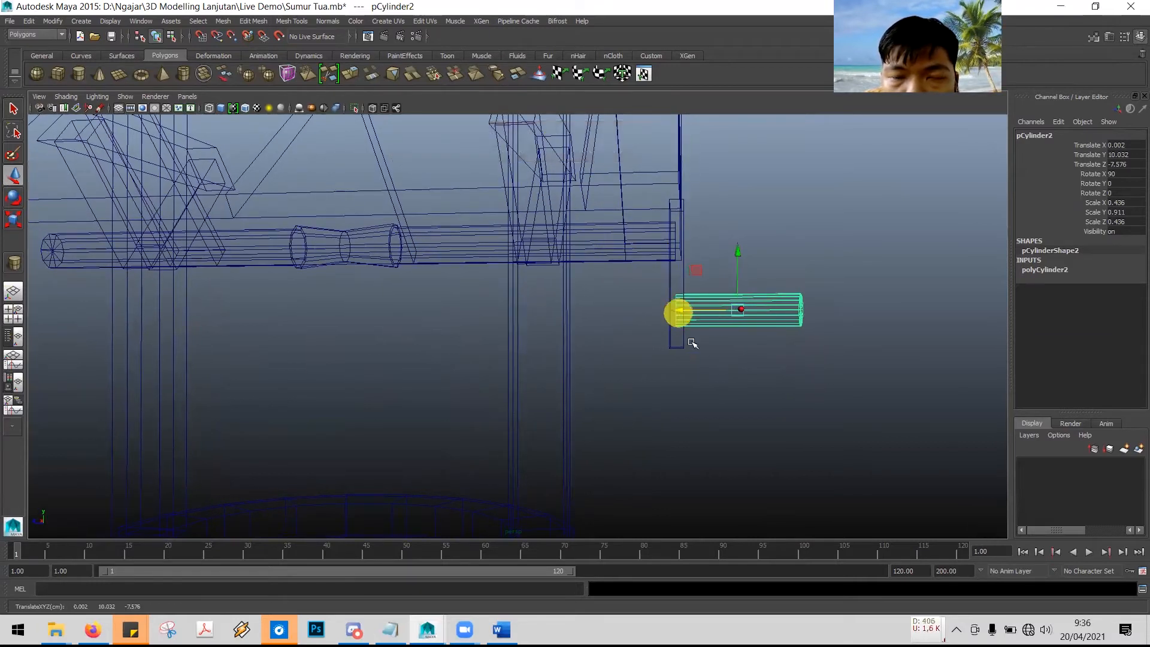
pyautogui.click(14, 108)
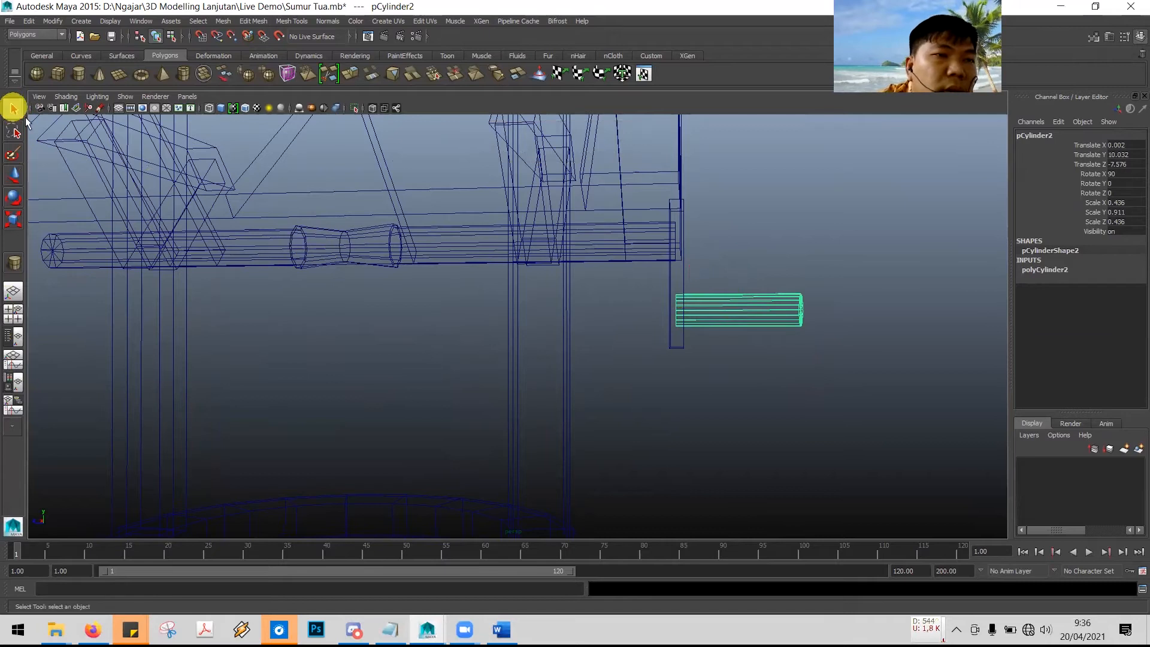
# - Check the handle illustration in the Word tutorial, and insert an edge loop around the middle of the handle cylinder in Maya
pyautogui.hotkey('alt', 'Tab')
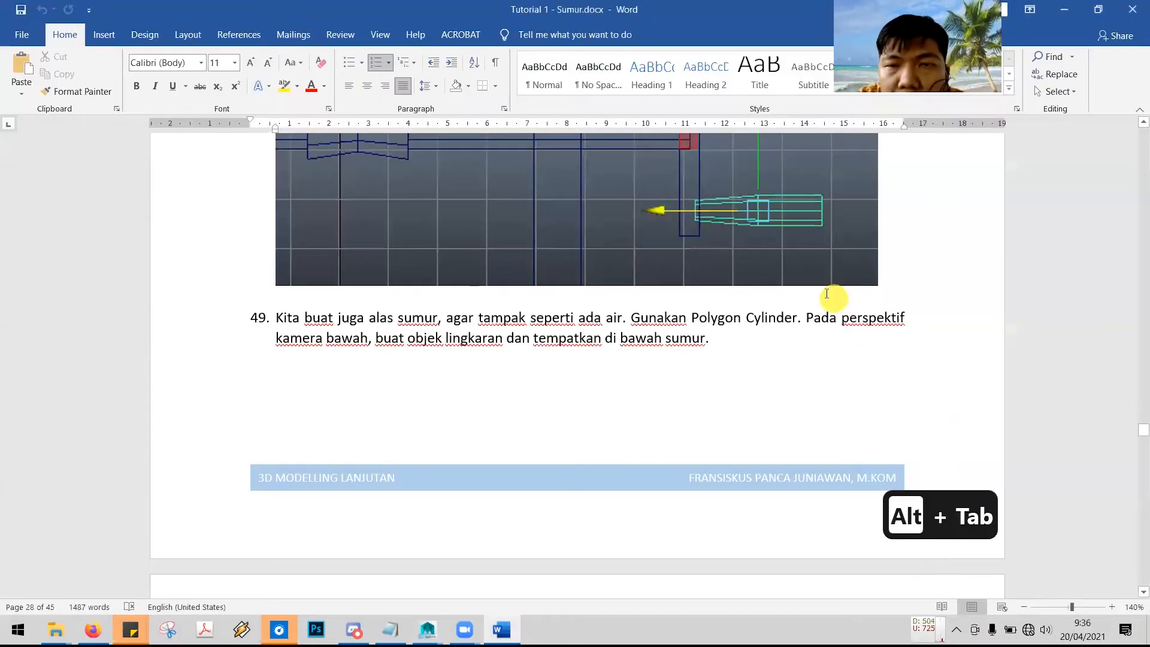
pyautogui.hotkey('alt', 'Tab')
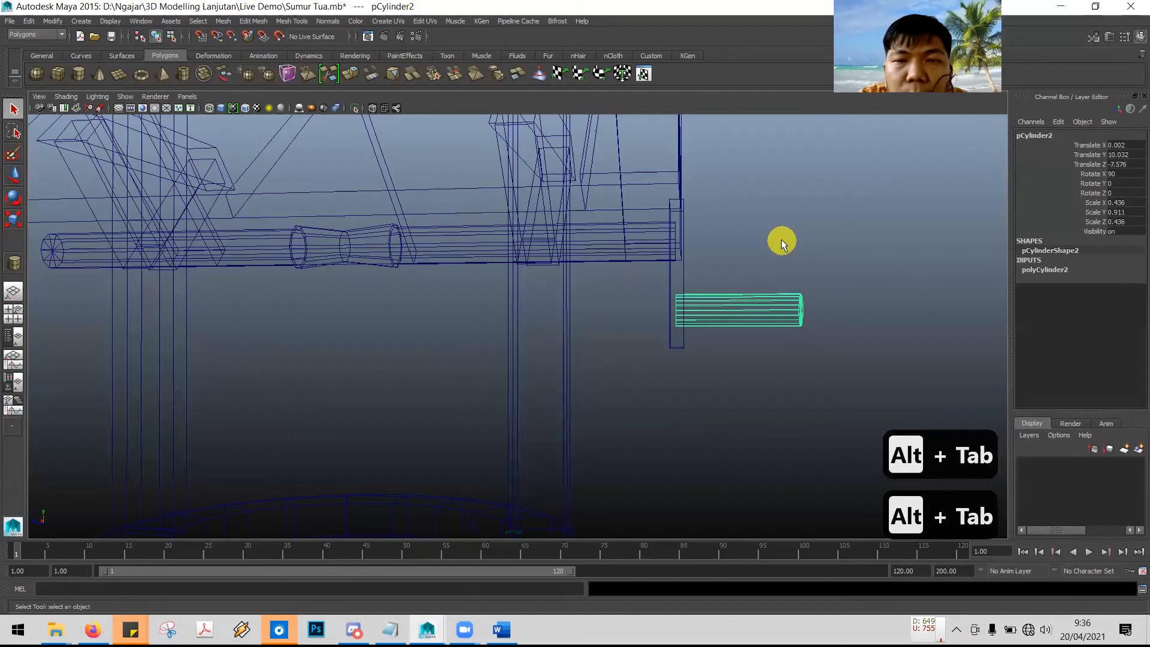
pyautogui.rightClick(743, 295)
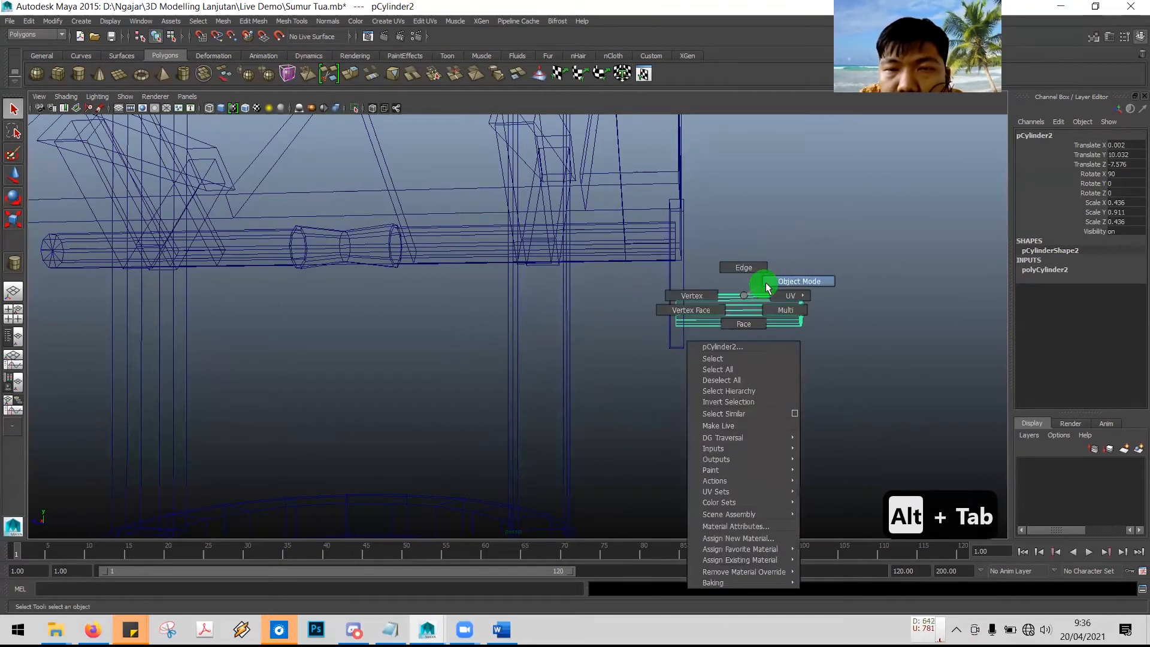
pyautogui.click(769, 281)
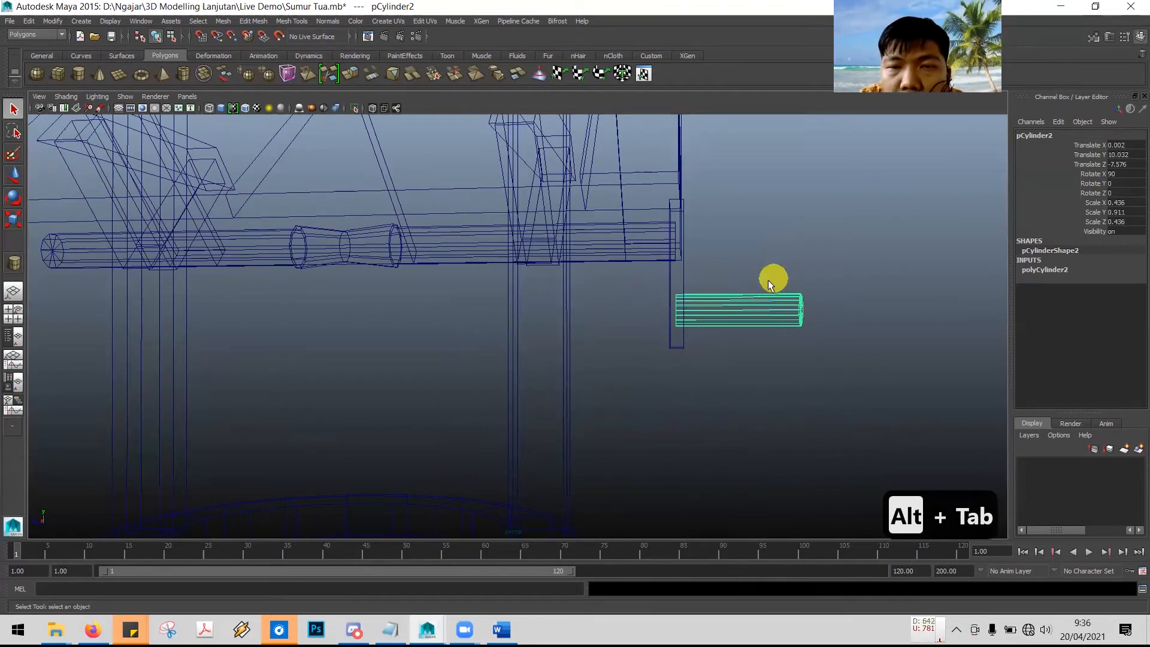
pyautogui.click(291, 21)
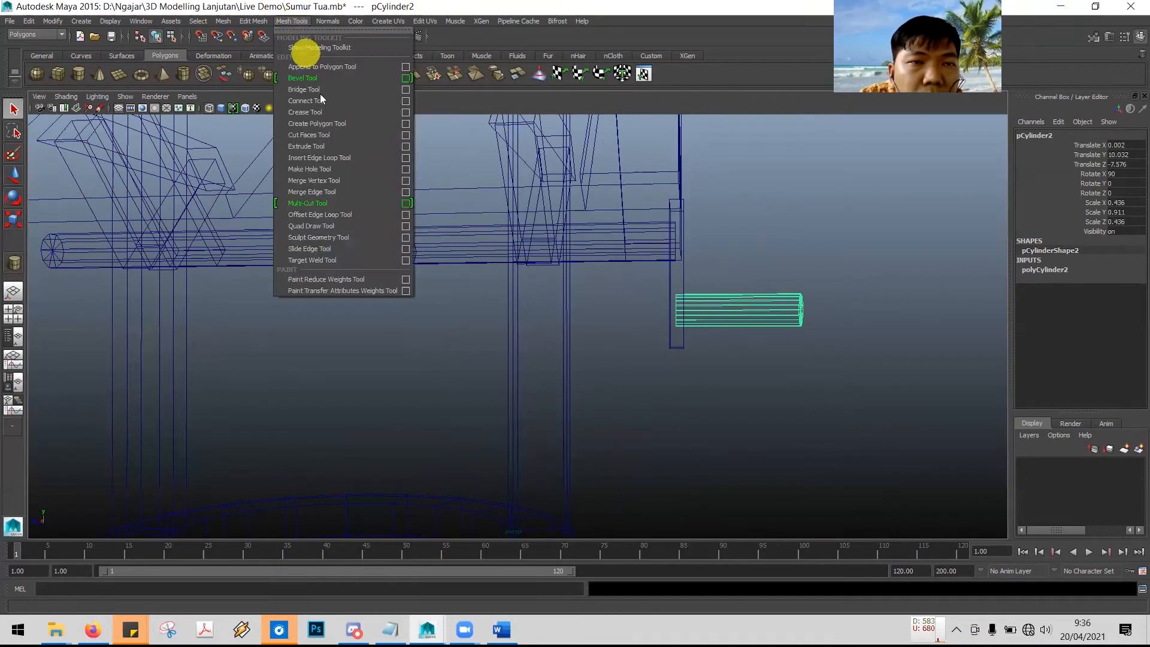
pyautogui.click(337, 159)
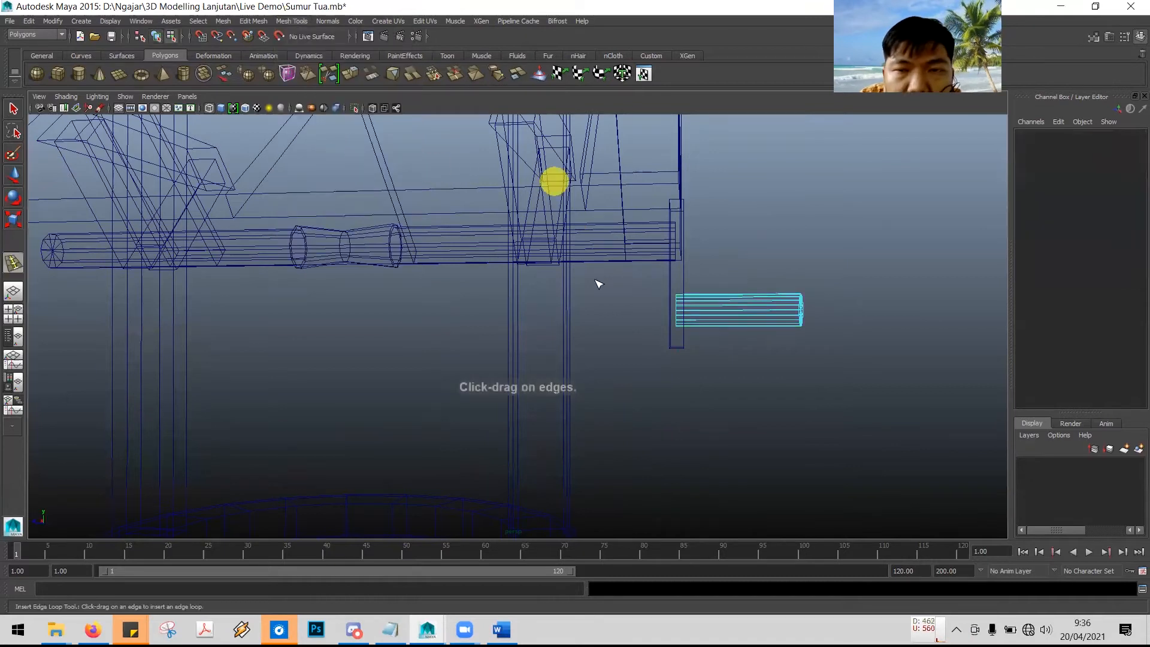
pyautogui.click(742, 307)
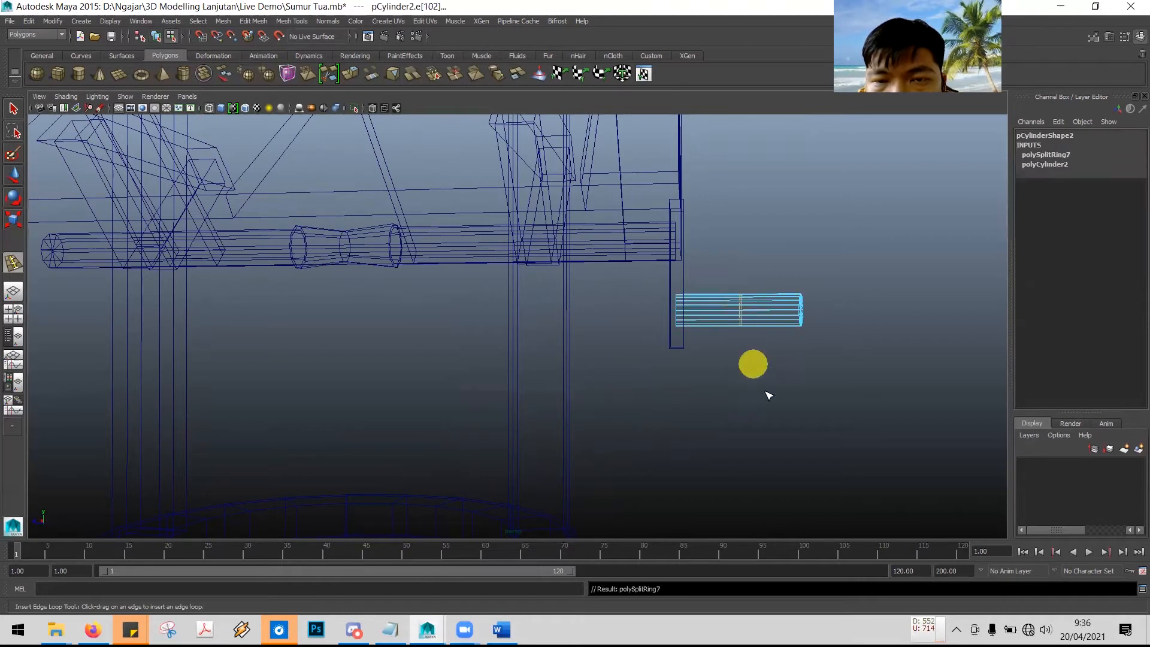
pyautogui.click(13, 109)
# - Select the whole handle cylinder in object mode with shaded display, and switch to the Word tutorial to compare its shape
pyautogui.moveTo(802, 378)
pyautogui.keyDown('alt'); pyautogui.mouseDown()
pyautogui.moveTo(804, 352)
pyautogui.moveTo(798, 385)
pyautogui.mouseUp(); pyautogui.keyUp('alt')
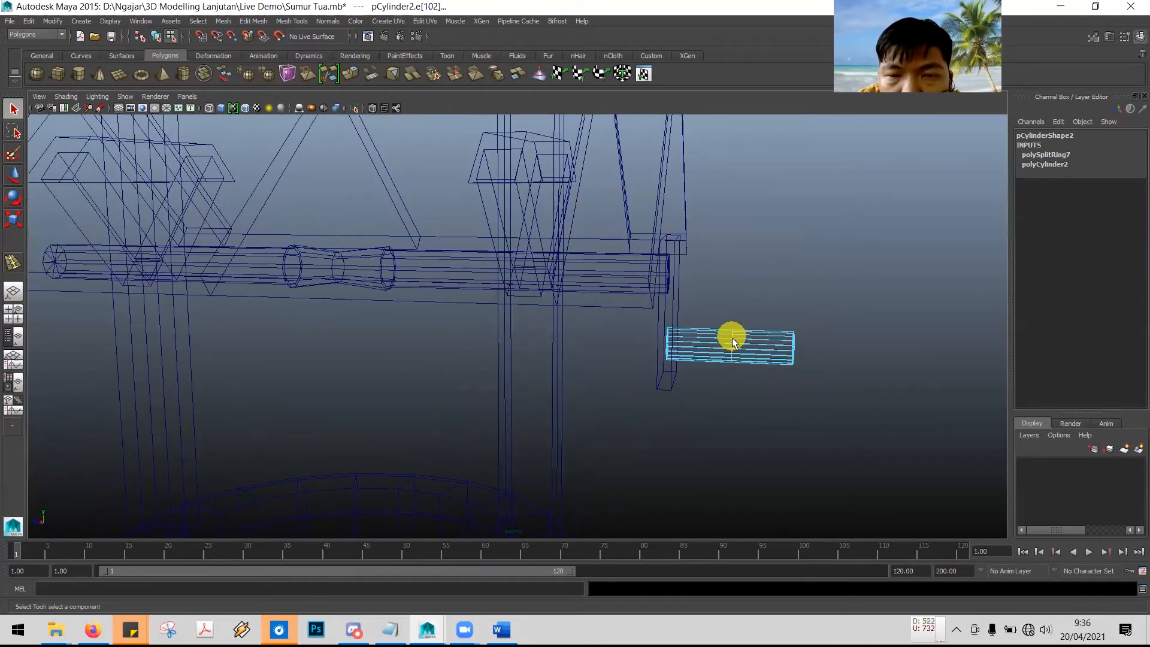
pyautogui.click(749, 342)
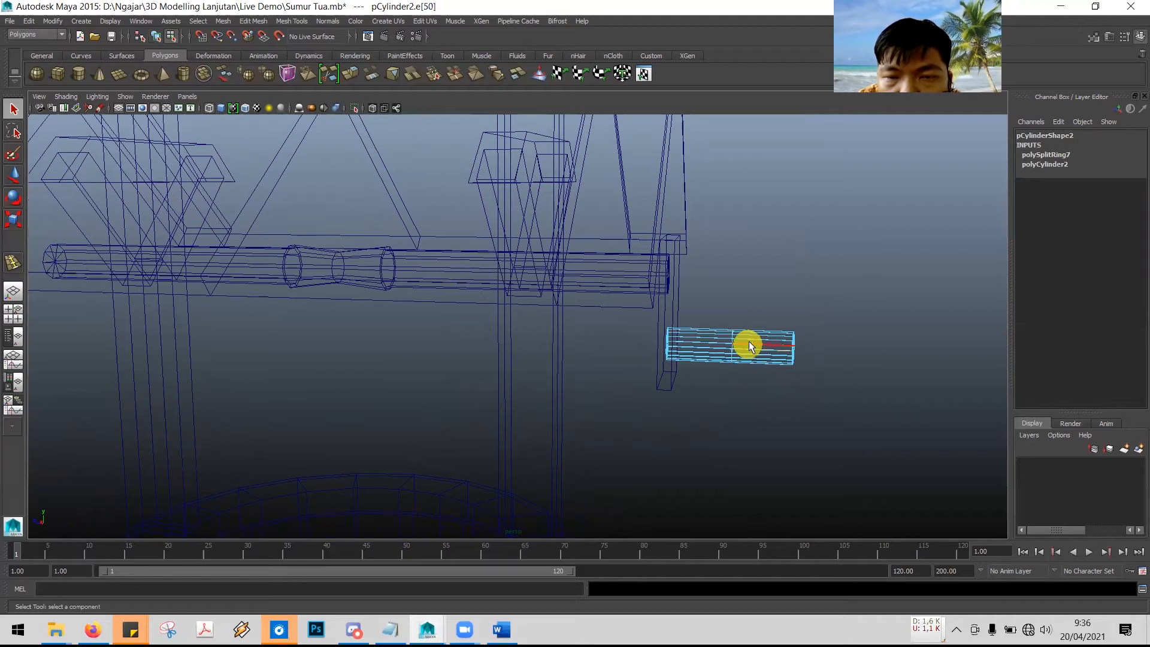
pyautogui.moveTo(766, 339); pyautogui.dragTo(790, 336, button='right')
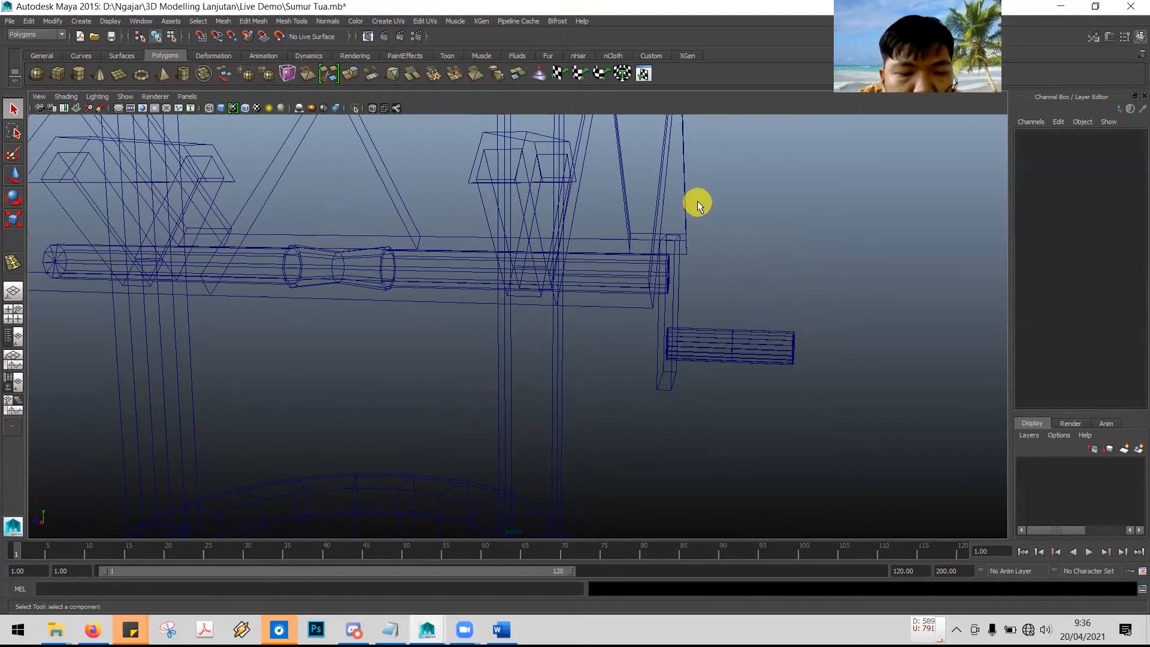
pyautogui.press('5')
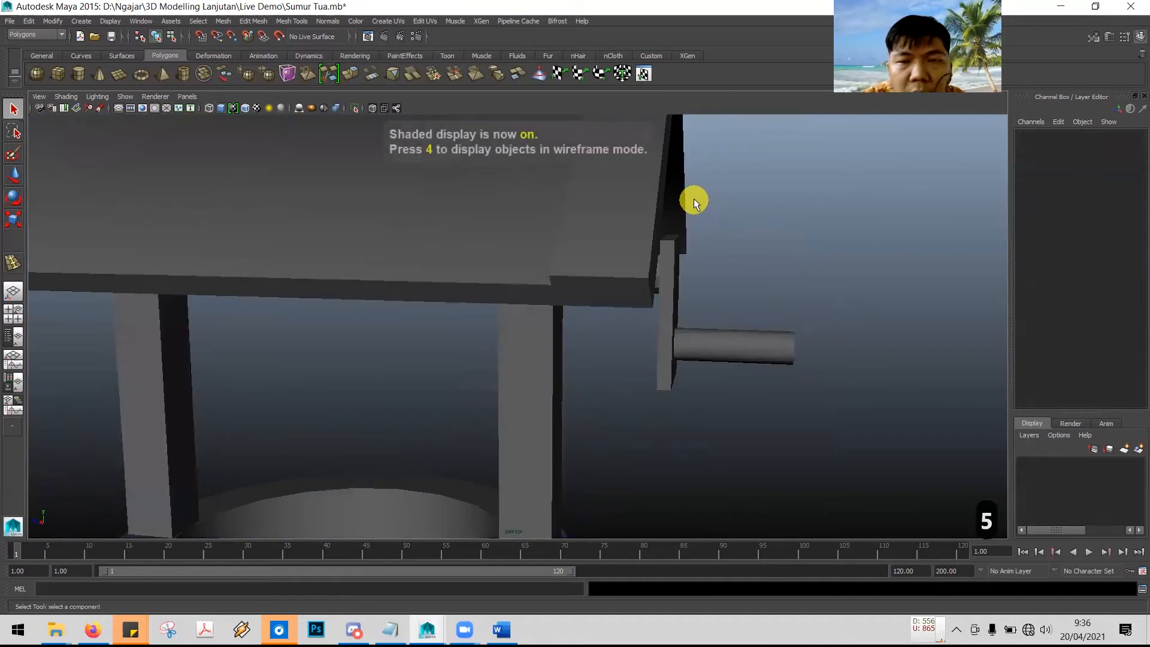
pyautogui.click(750, 340)
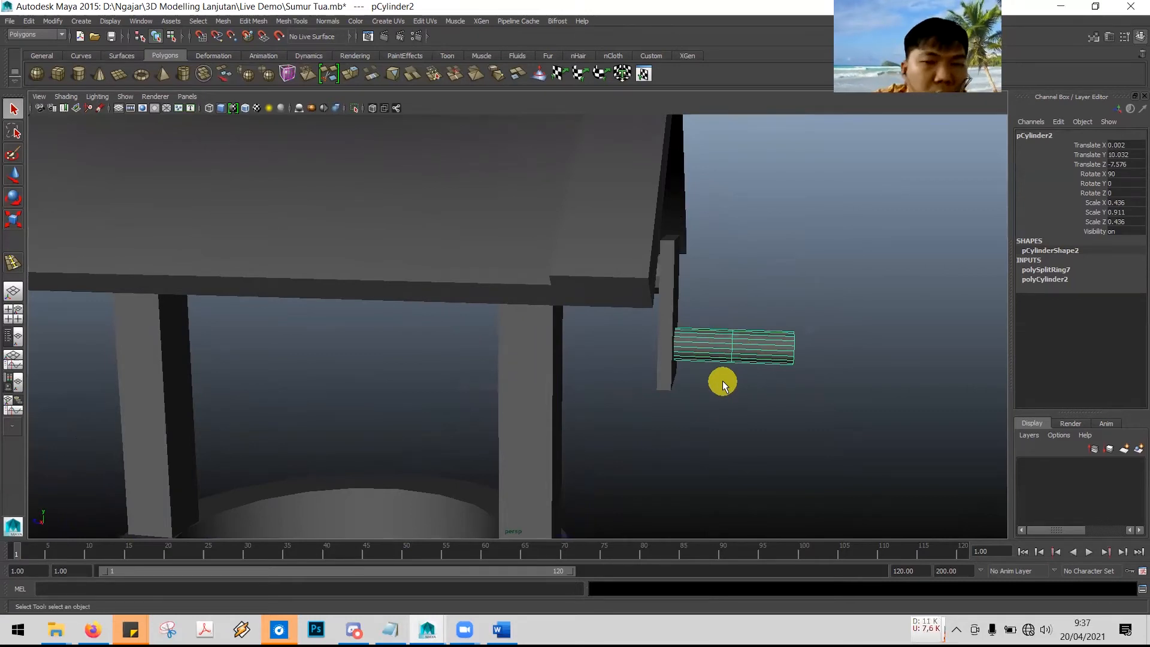
pyautogui.hotkey('alt', 'Tab')
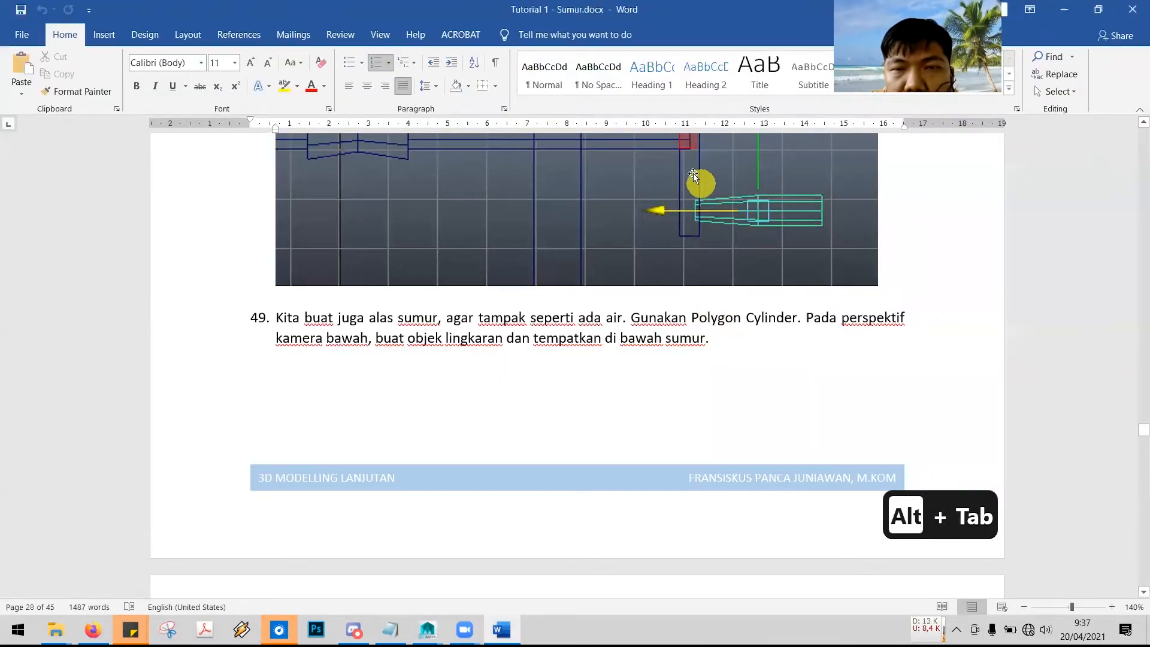
# - Switch to Maya and scale the crank handle cylinder's vertices at the crank plate end down to about 0.57 to taper it
pyautogui.hotkey('alt', 'Tab')
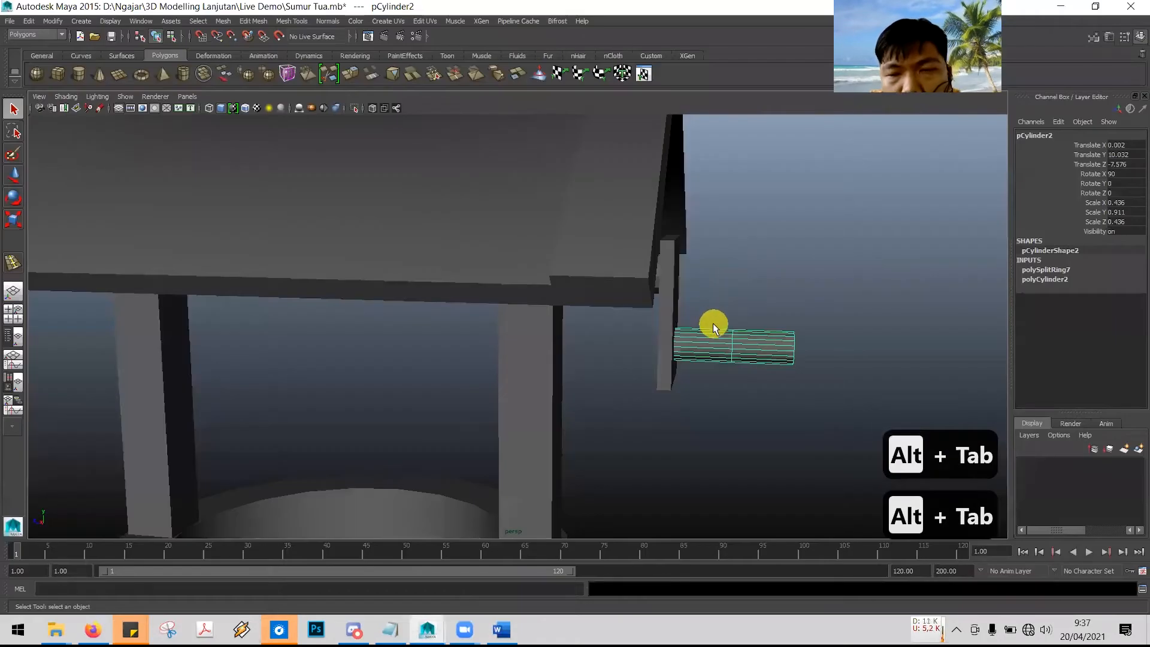
pyautogui.moveTo(693, 347); pyautogui.dragTo(659, 350, button='right')
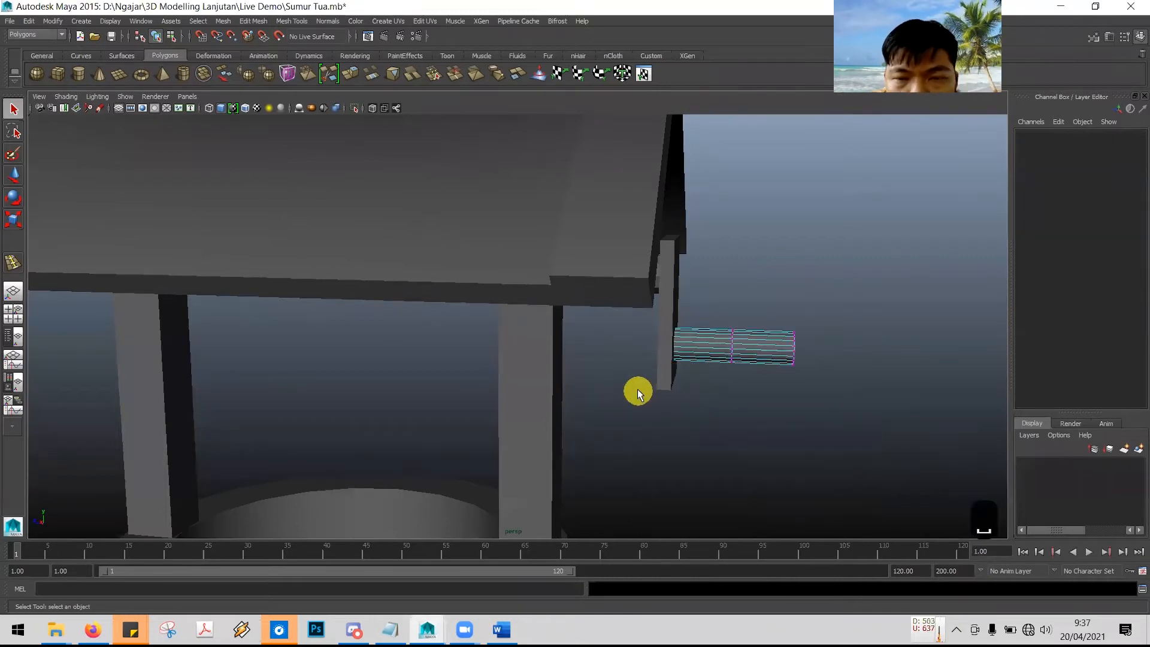
pyautogui.press('space')
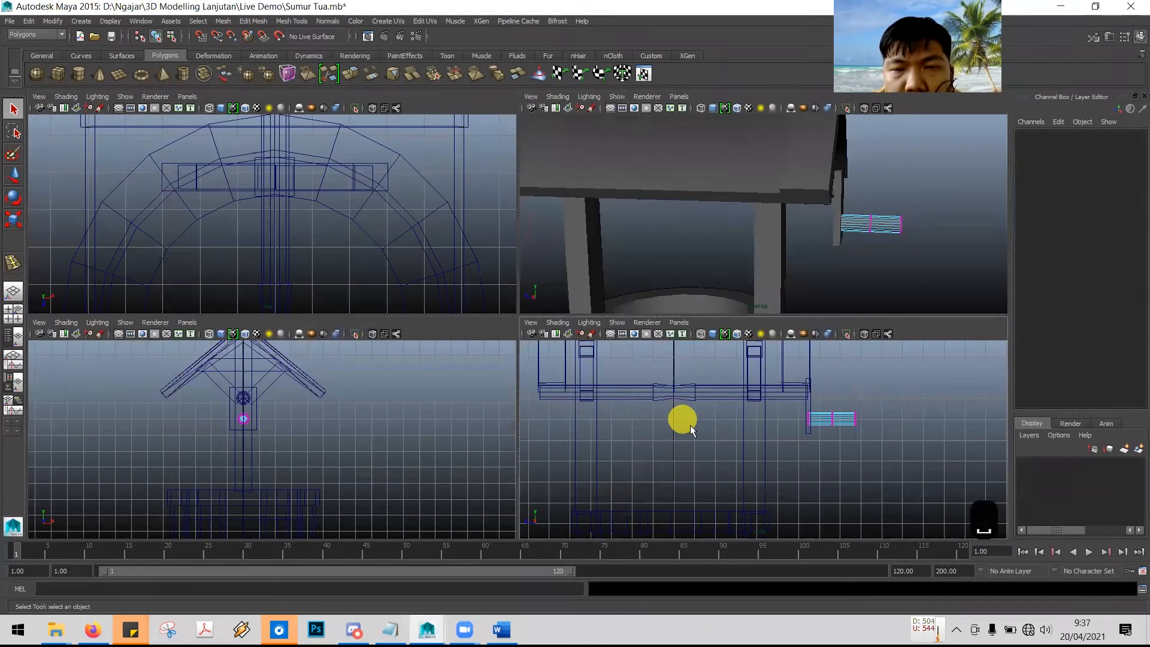
pyautogui.press('space')
pyautogui.scroll(5, 606, 330)
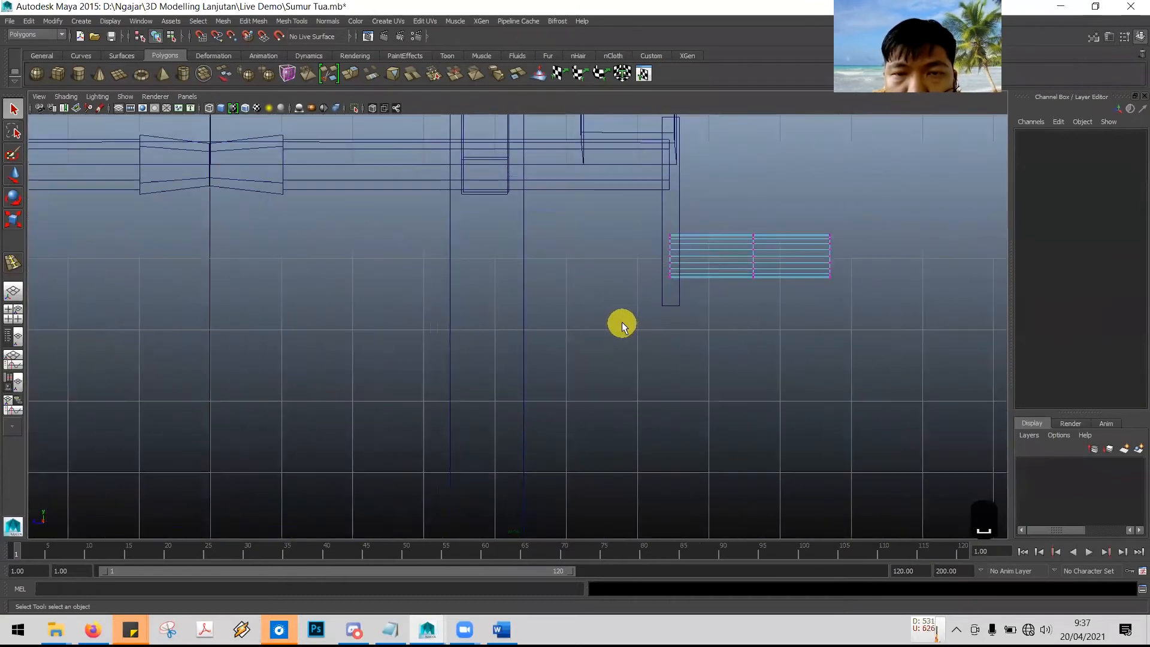
pyautogui.keyDown('alt'); pyautogui.moveTo(863, 306); pyautogui.dragTo(796, 336, button='middle'); pyautogui.keyUp('alt')
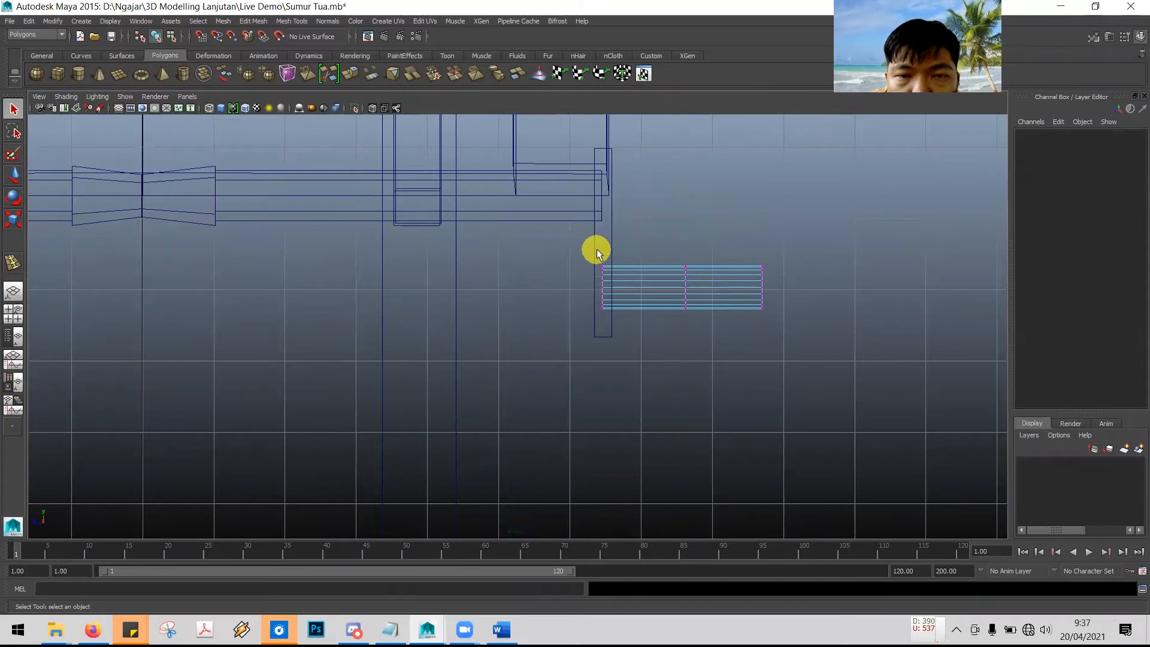
pyautogui.moveTo(608, 300); pyautogui.dragTo(607, 324)
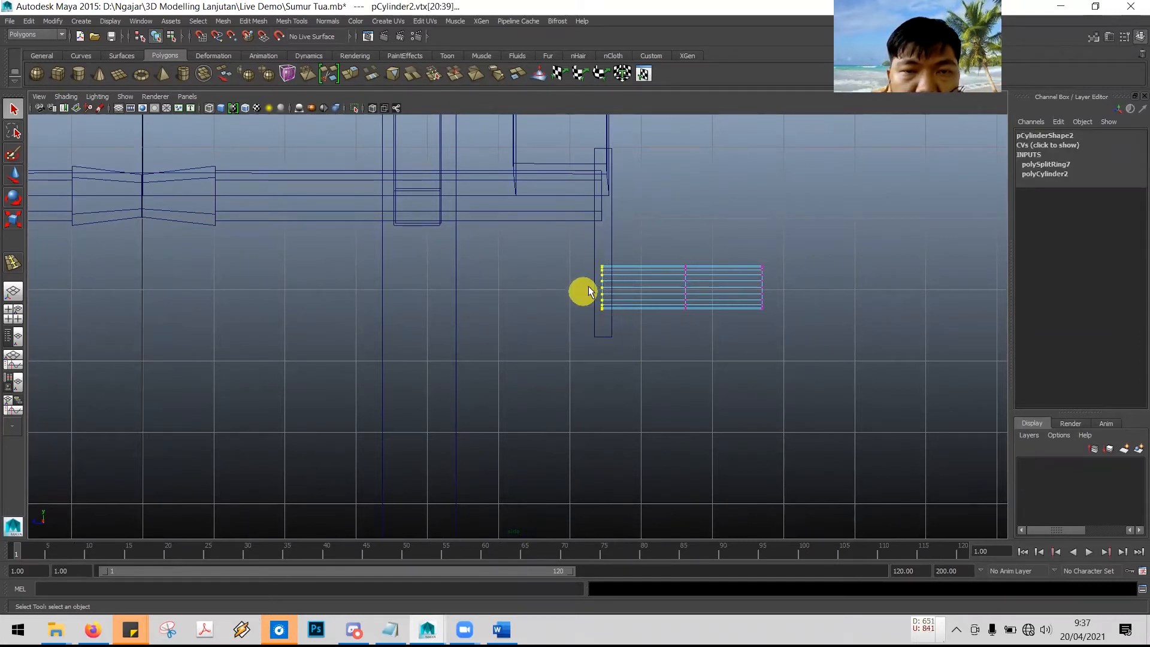
pyautogui.click(14, 220)
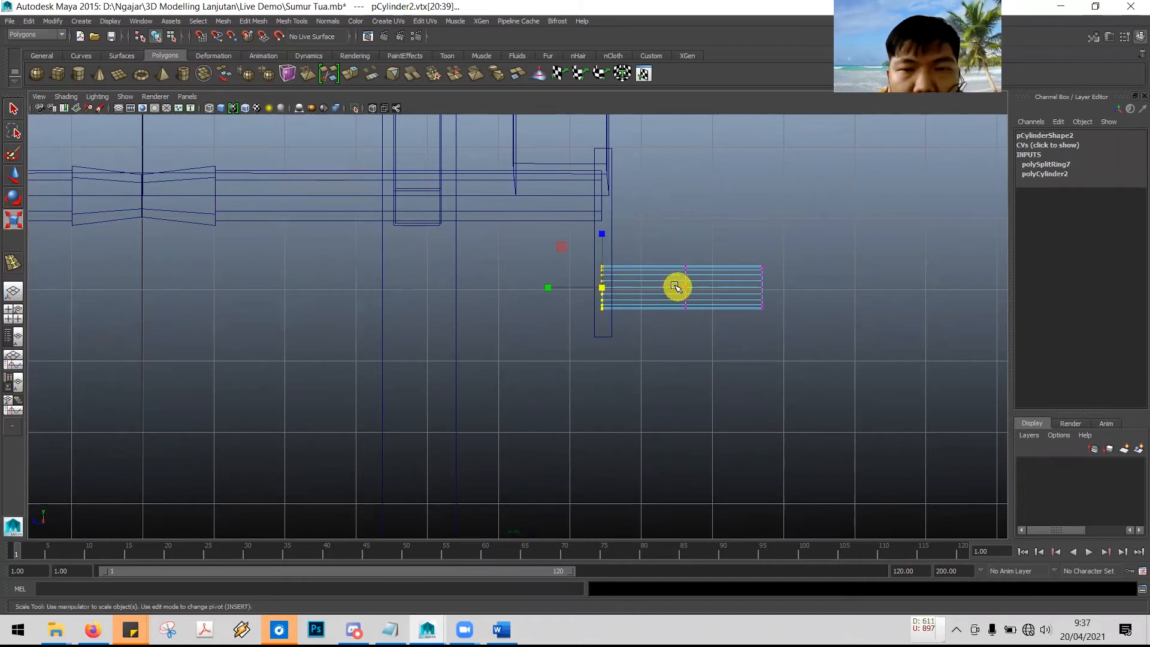
pyautogui.moveTo(602, 288)
pyautogui.mouseDown()
pyautogui.moveTo(576, 280)
pyautogui.moveTo(621, 295)
pyautogui.moveTo(589, 273)
pyautogui.mouseUp()
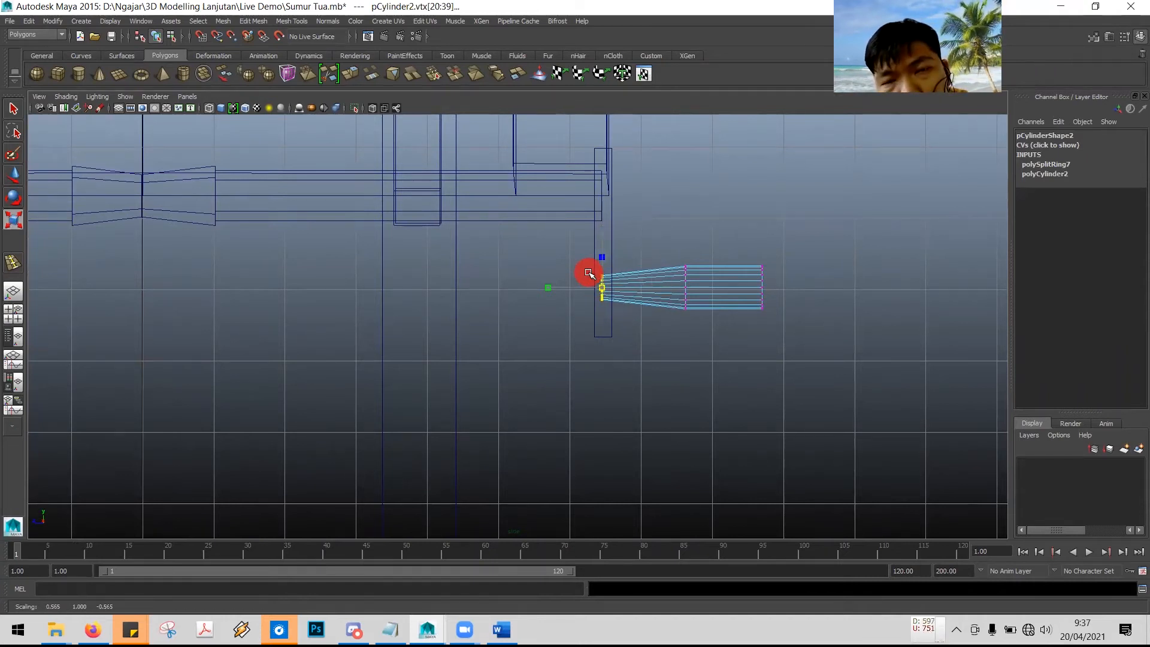
pyautogui.moveTo(588, 274); pyautogui.dragTo(590, 273)
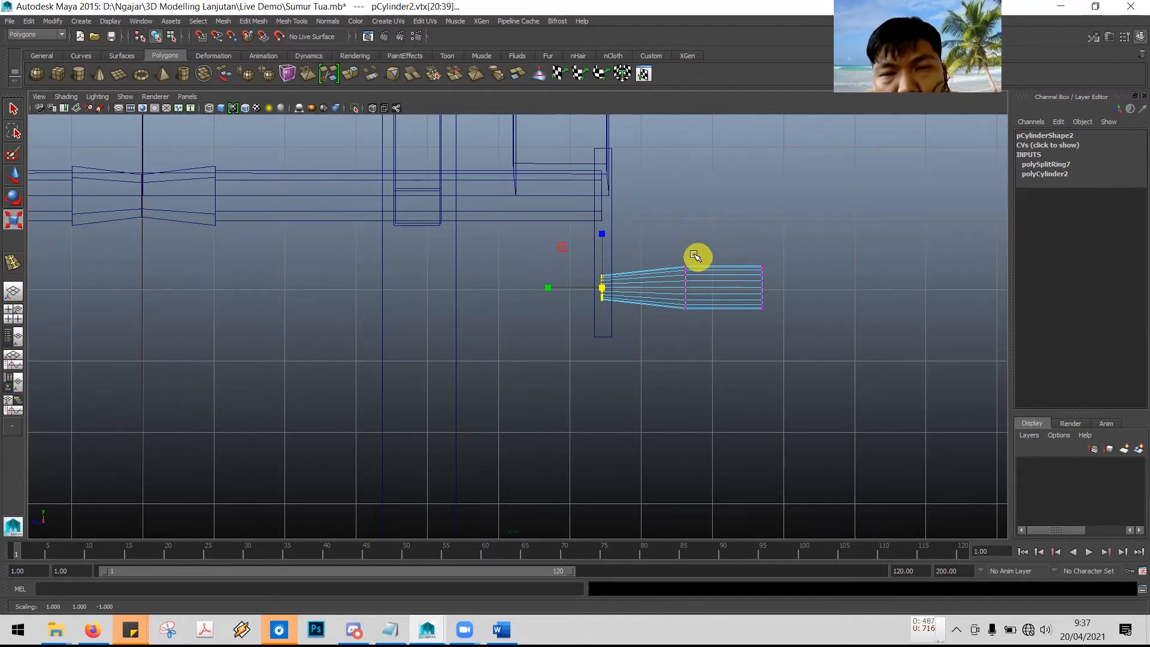
# - Move the handle's middle vertex ring toward the crank plate to about -7.22 on Z, and check the handle in perspective view
pyautogui.click(13, 109)
pyautogui.moveTo(672, 240); pyautogui.dragTo(704, 329)
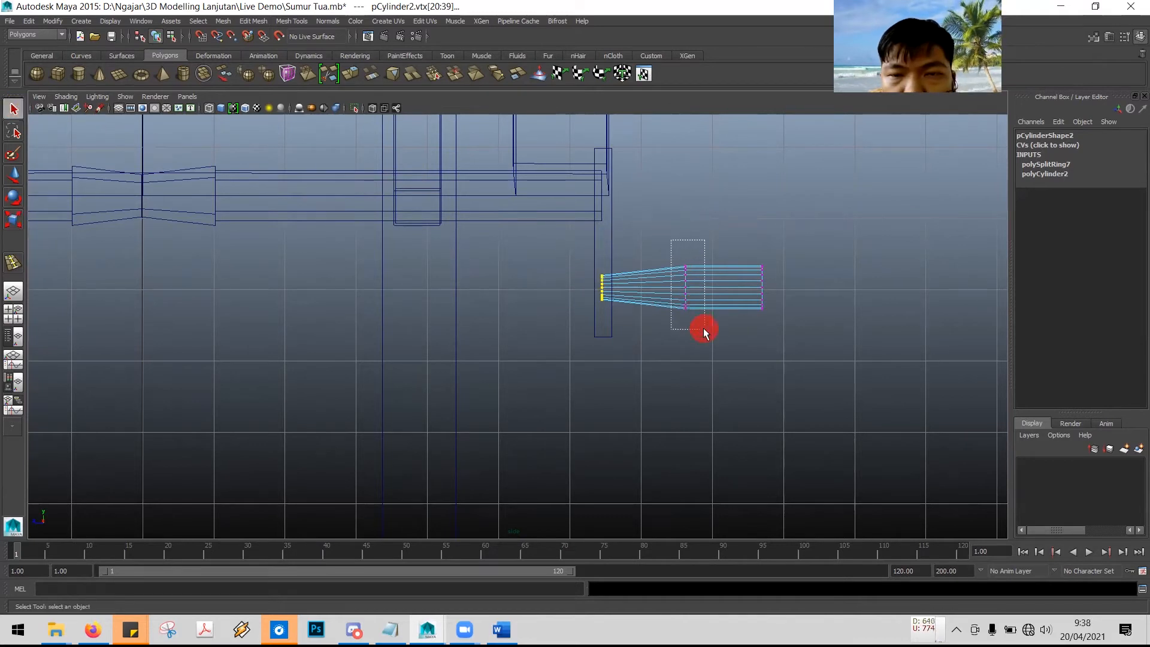
pyautogui.click(14, 175)
pyautogui.moveTo(634, 291); pyautogui.dragTo(617, 288)
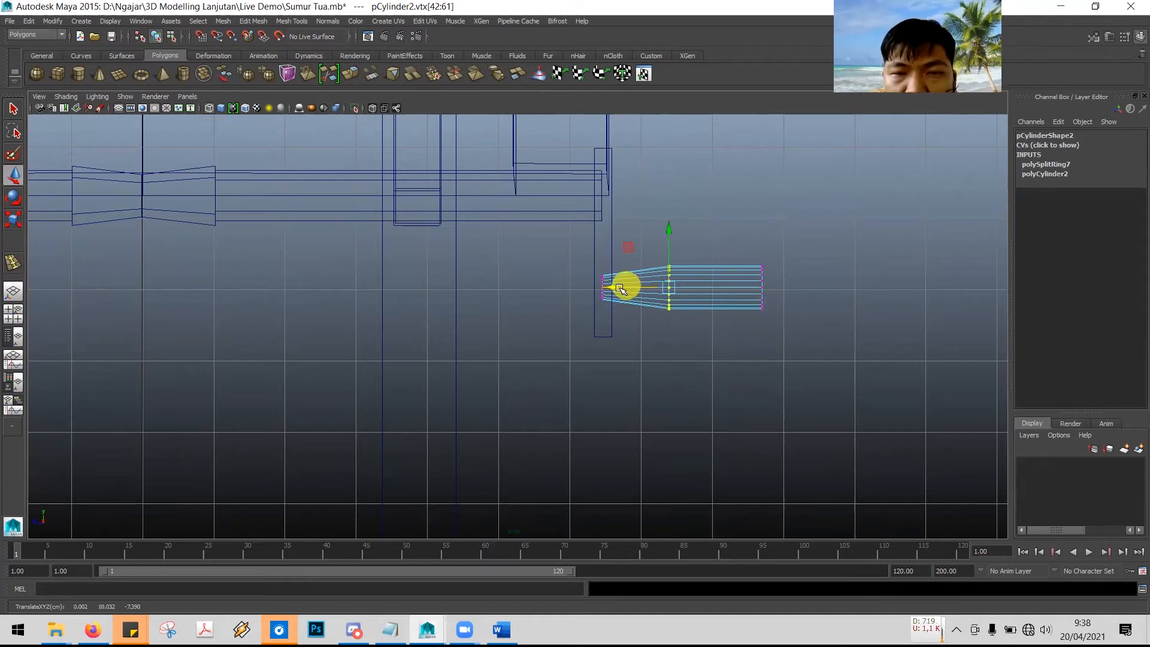
pyautogui.moveTo(611, 288); pyautogui.dragTo(598, 287)
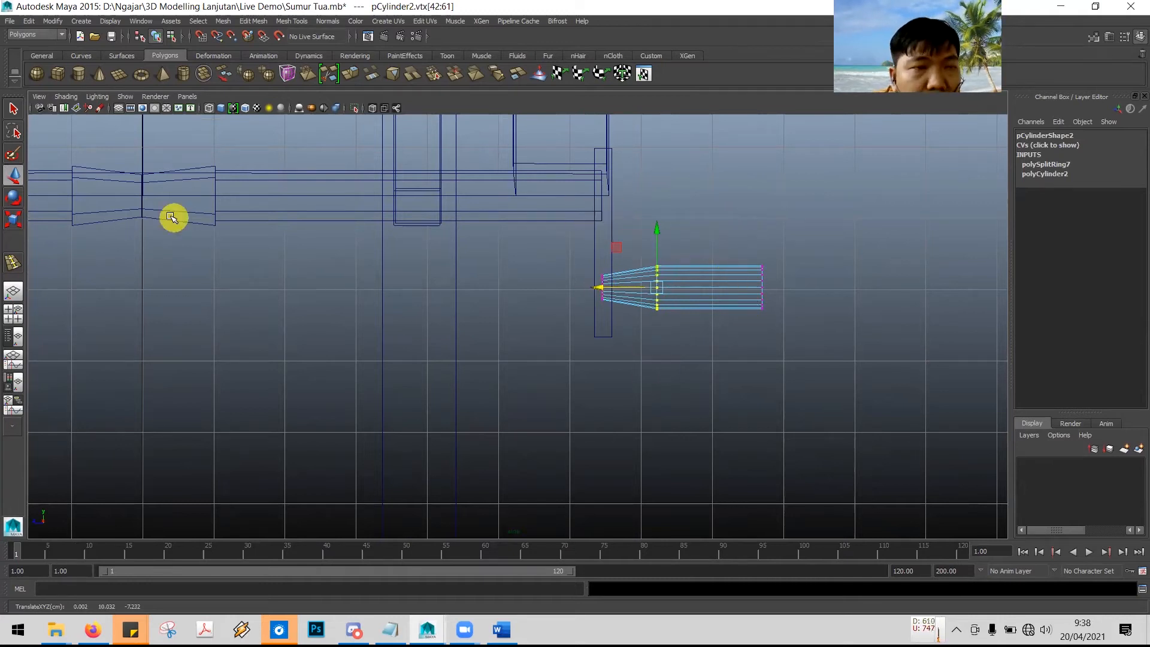
pyautogui.moveTo(758, 271); pyautogui.dragTo(784, 257, button='right')
pyautogui.press('space')
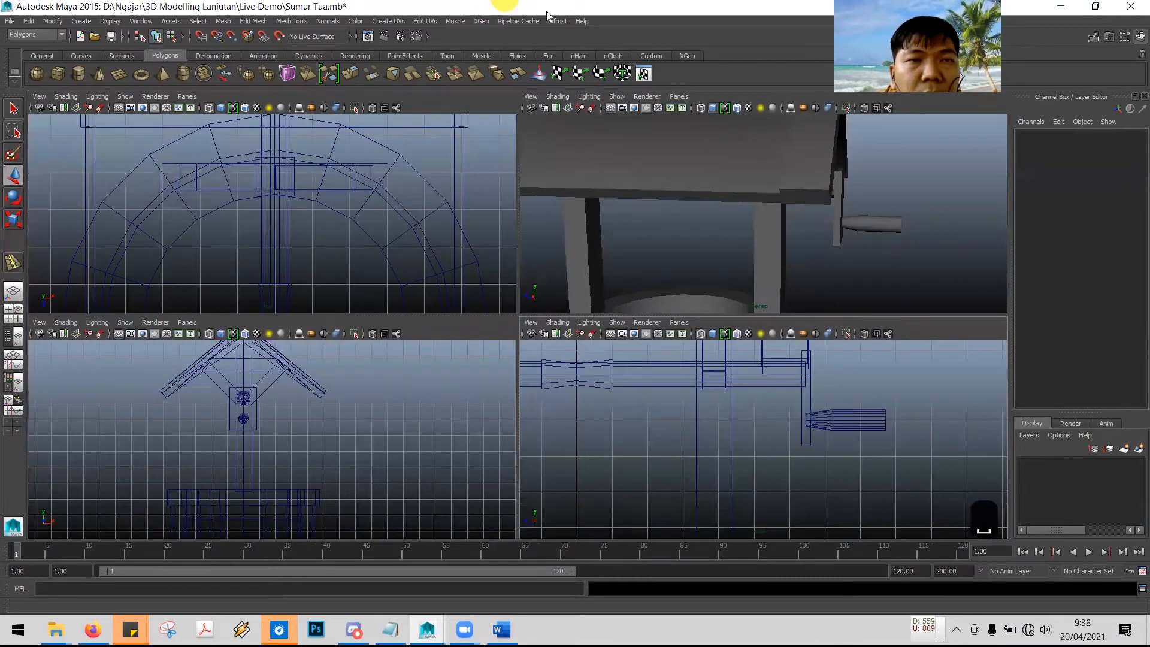
pyautogui.click(918, 210)
pyautogui.press('space')
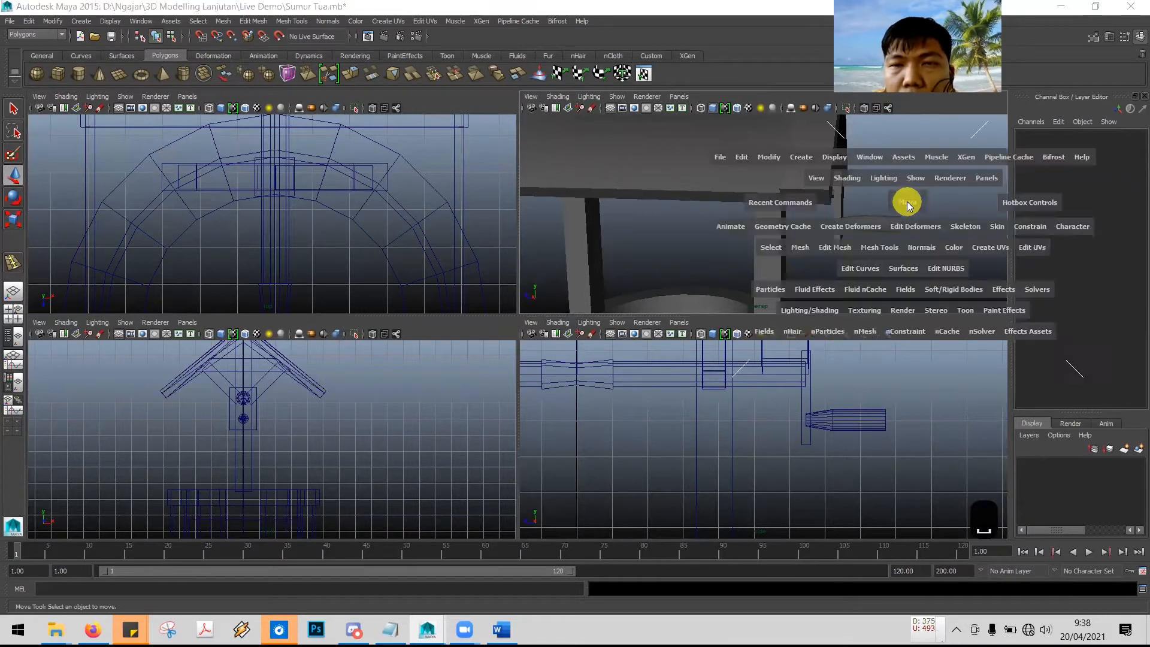
pyautogui.moveTo(865, 316)
pyautogui.keyDown('alt'); pyautogui.mouseDown()
pyautogui.moveTo(864, 298)
pyautogui.moveTo(873, 308)
pyautogui.moveTo(849, 310)
pyautogui.moveTo(909, 311)
pyautogui.moveTo(865, 307)
pyautogui.mouseUp(); pyautogui.keyUp('alt')
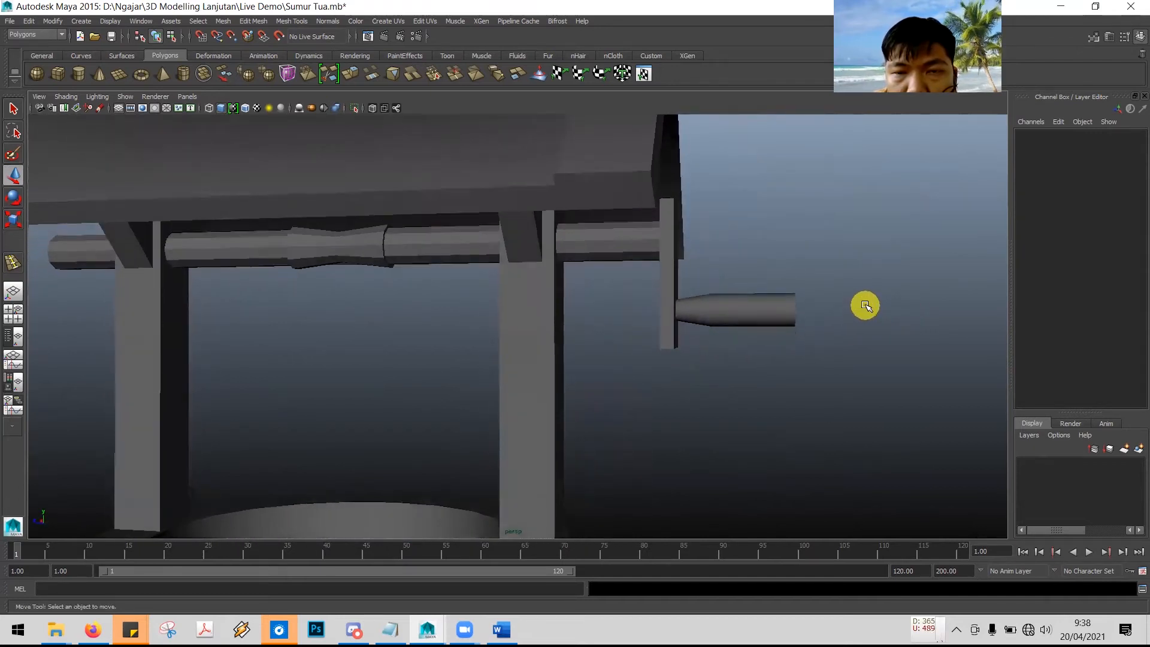
# - Reselect the handle's middle vertex ring in the side view and shift it closer to the crank plate, to about -7.05 on Z
pyautogui.click(758, 299)
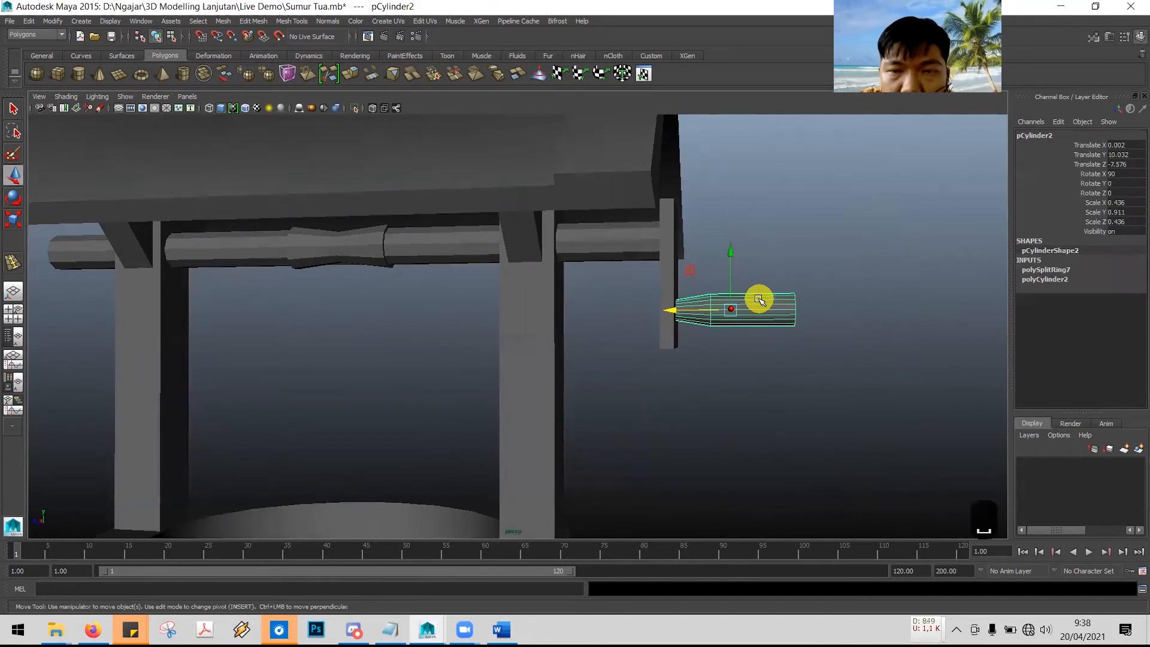
pyautogui.press('space')
pyautogui.click(688, 434)
pyautogui.press('space')
pyautogui.press('space')
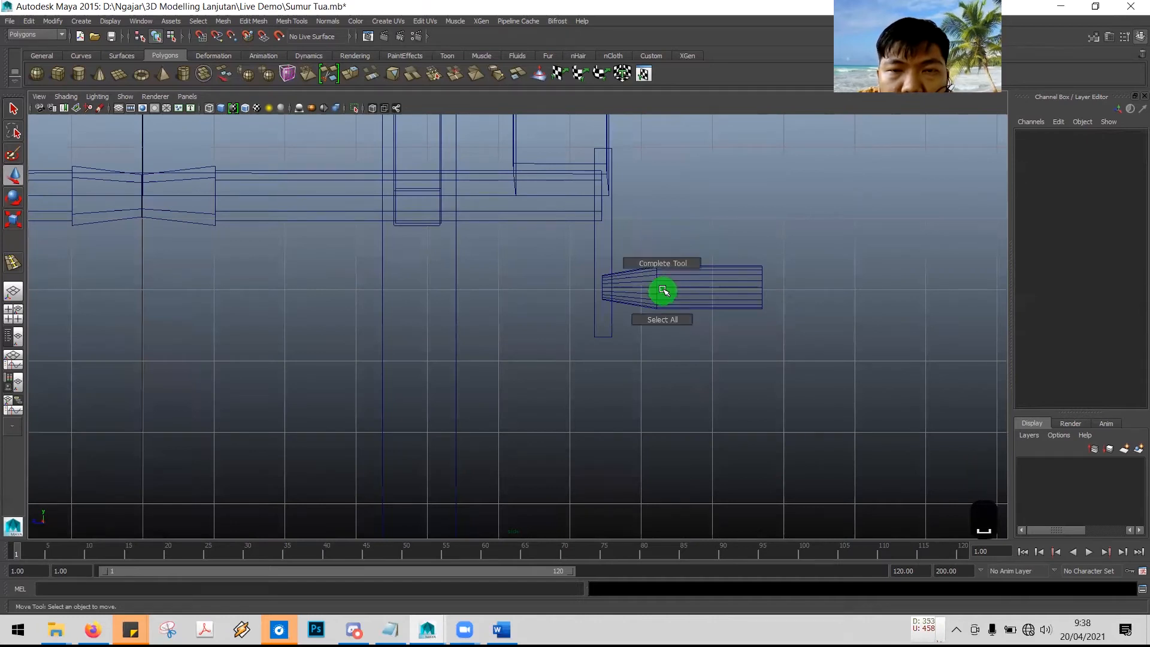
pyautogui.click(705, 293)
pyautogui.moveTo(705, 294); pyautogui.dragTo(656, 289, button='right')
pyautogui.moveTo(644, 243); pyautogui.dragTo(663, 310)
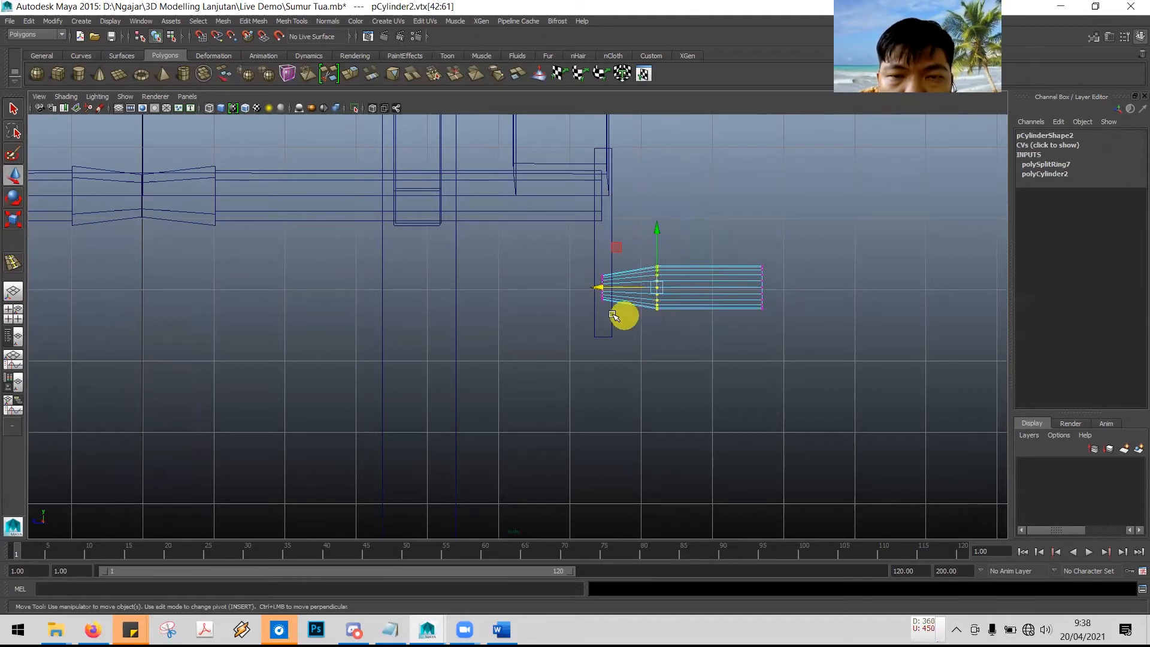
pyautogui.moveTo(598, 288); pyautogui.dragTo(587, 286)
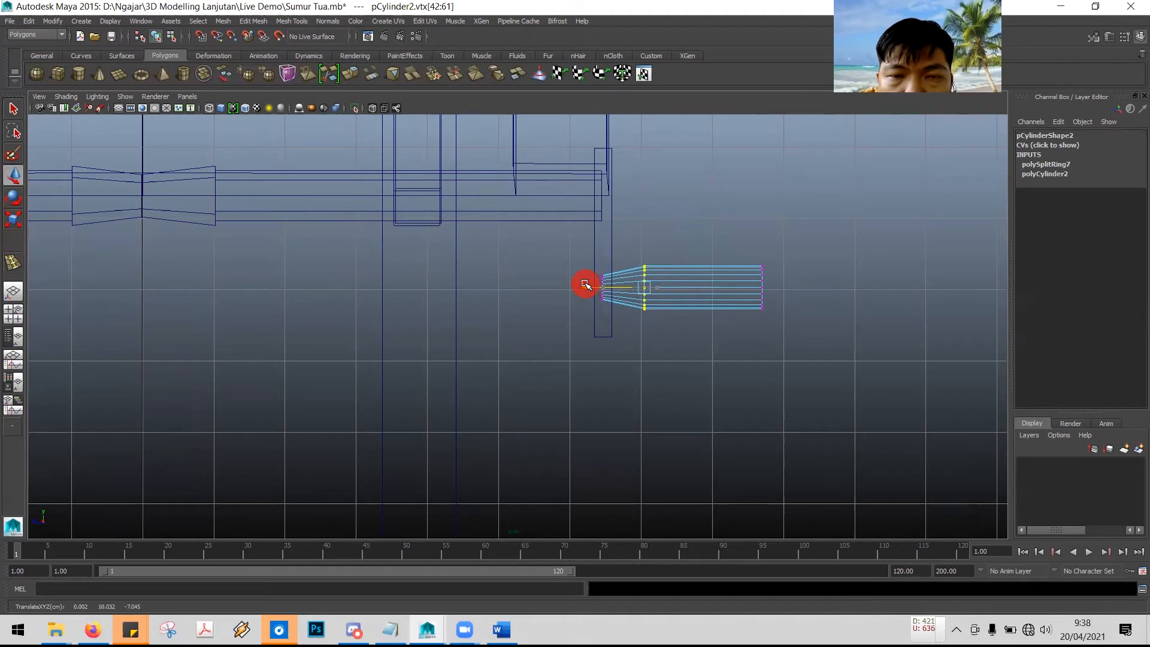
# - Return the crank handle to object mode in the perspective view and save the scene
pyautogui.press('space')
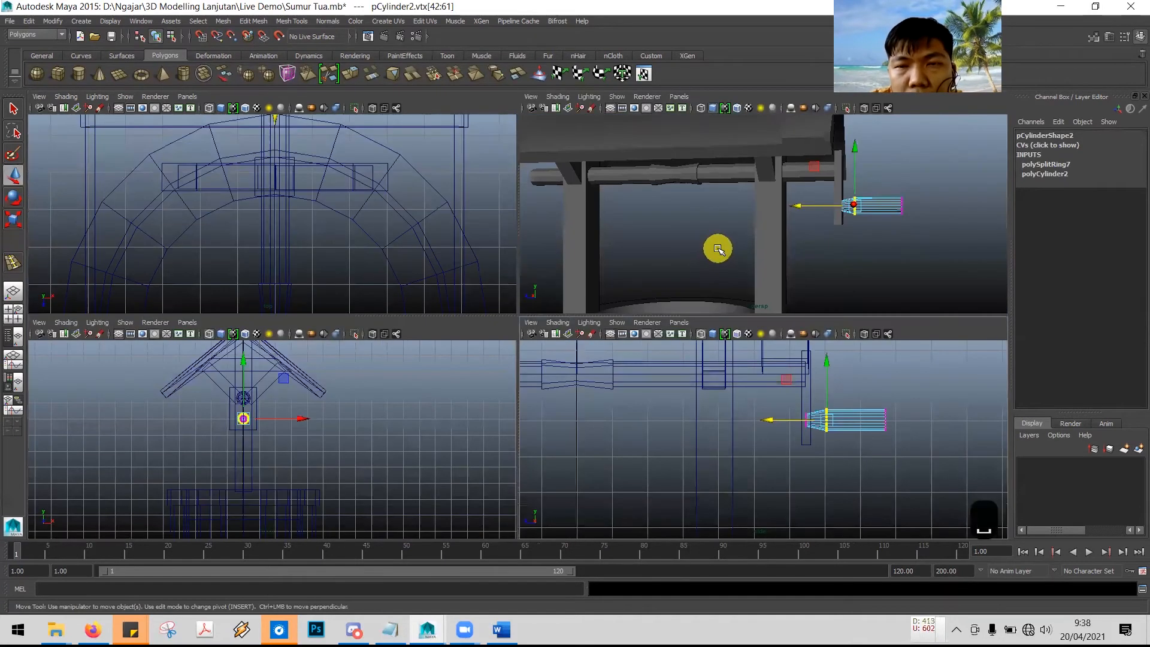
pyautogui.press('Escape')
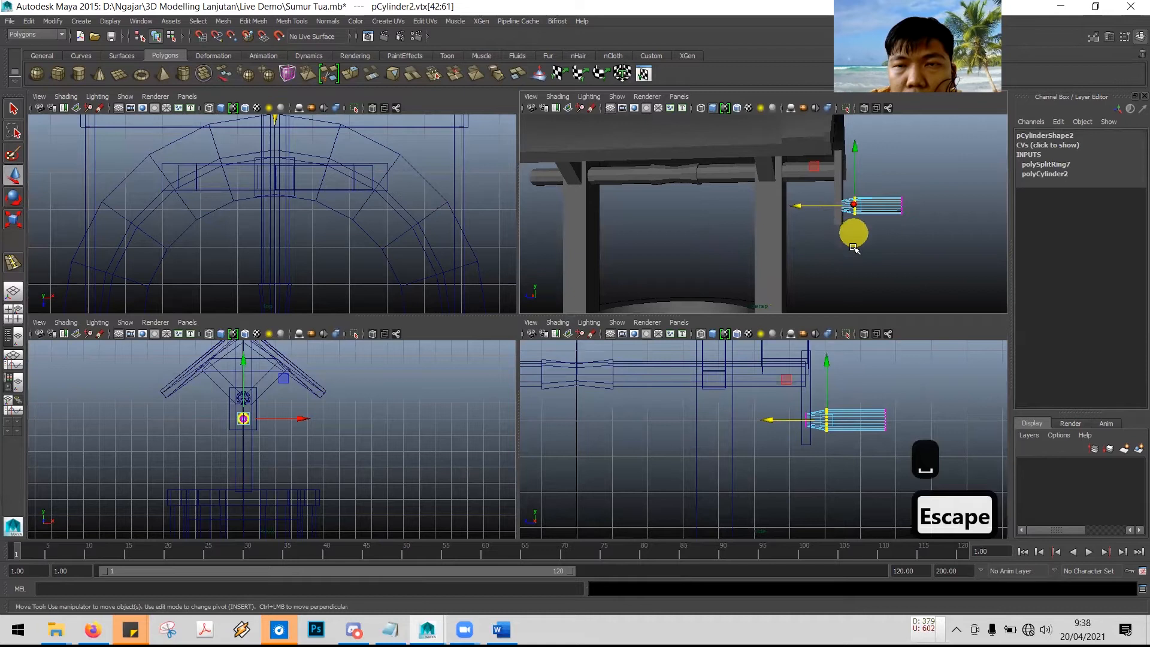
pyautogui.click(853, 248)
pyautogui.press('space')
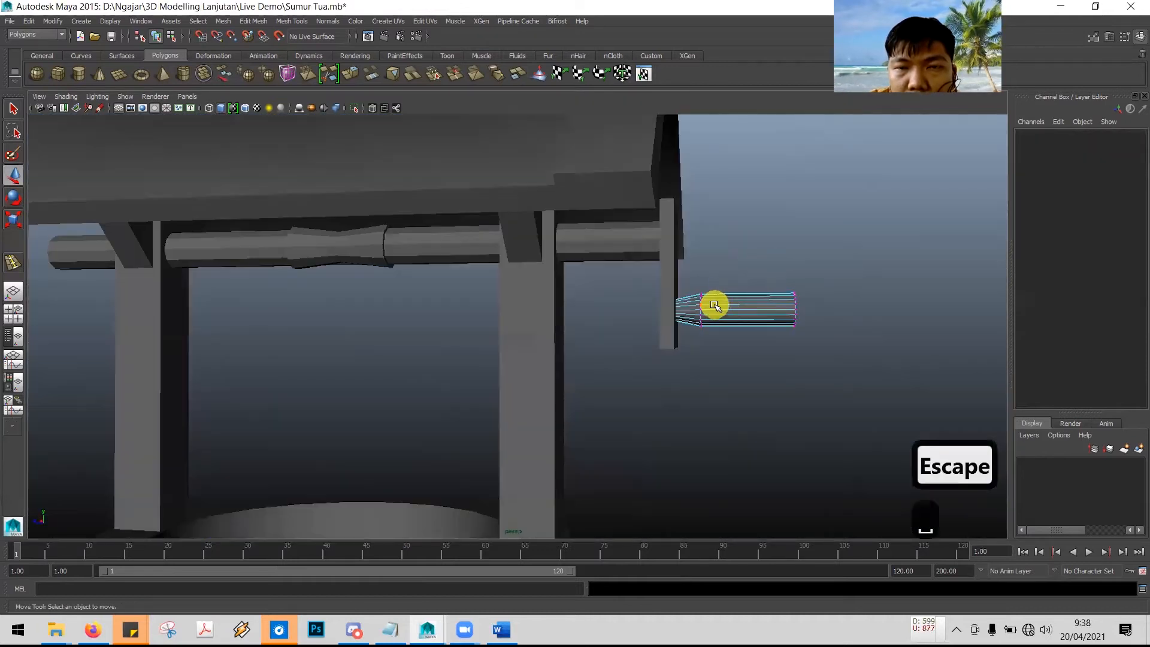
pyautogui.rightClick(715, 307)
pyautogui.moveTo(714, 307); pyautogui.dragTo(752, 291, button='right')
pyautogui.keyDown('alt'); pyautogui.moveTo(852, 303); pyautogui.dragTo(718, 365); pyautogui.keyUp('alt')
pyautogui.click(672, 393)
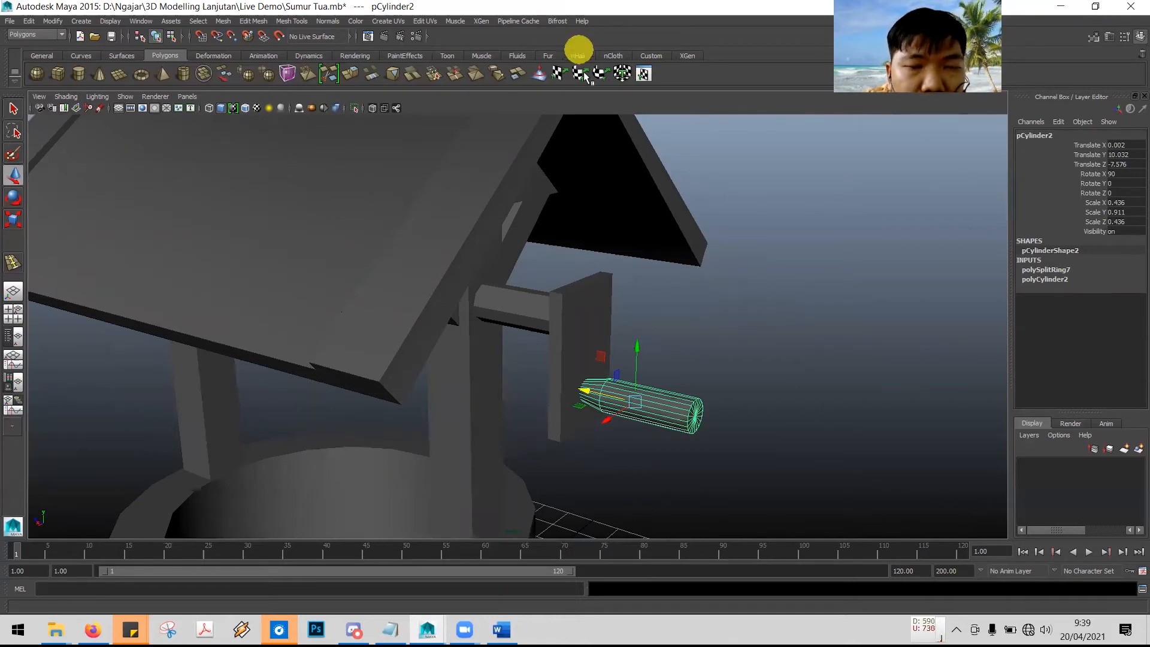
pyautogui.click(15, 21)
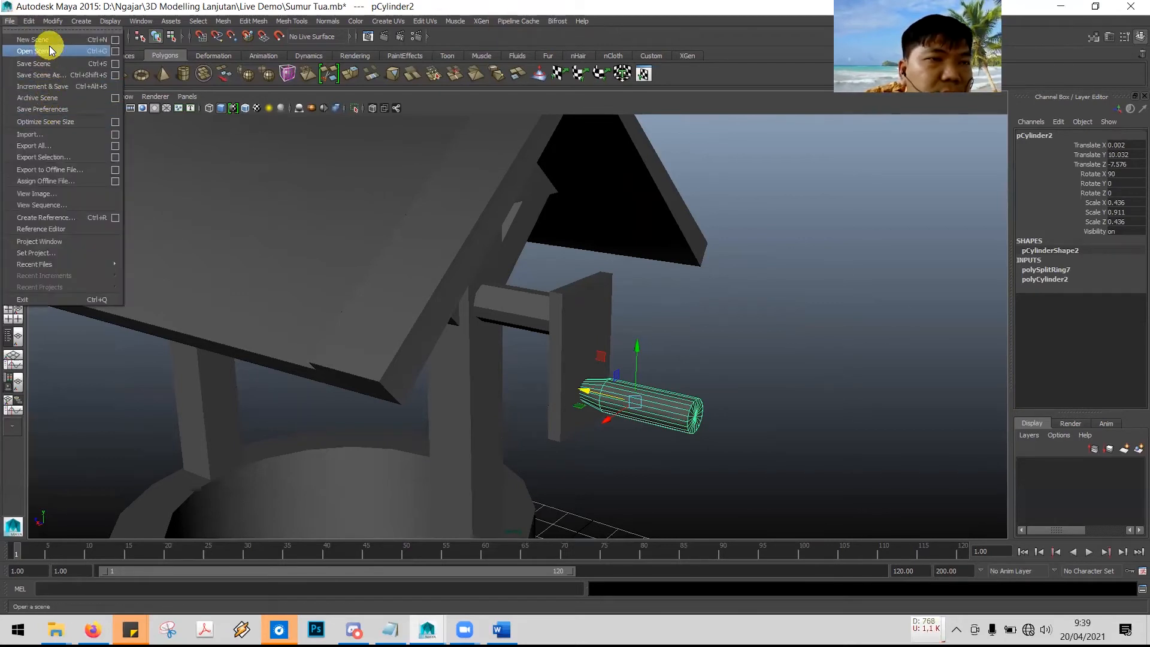
pyautogui.click(57, 63)
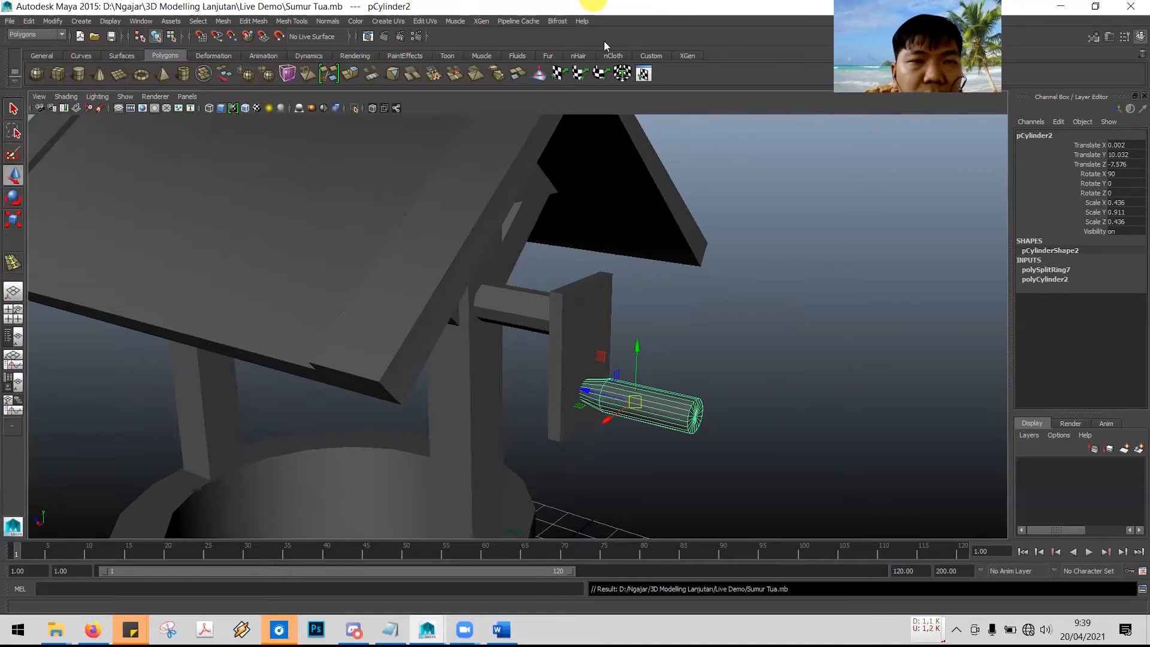
# - Switch to the Word tutorial and read steps 49 to 52 on the well's water base and the bucket, comparing with the Maya scene
pyautogui.hotkey('alt', 'Tab')
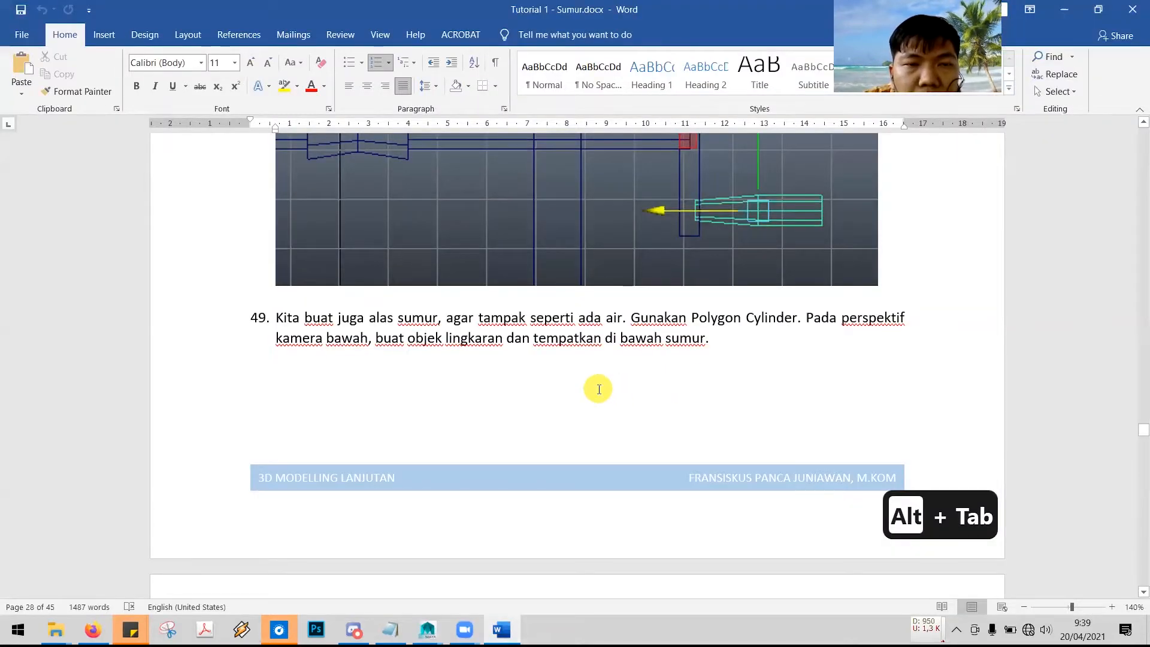
pyautogui.scroll(-1, 599, 389)
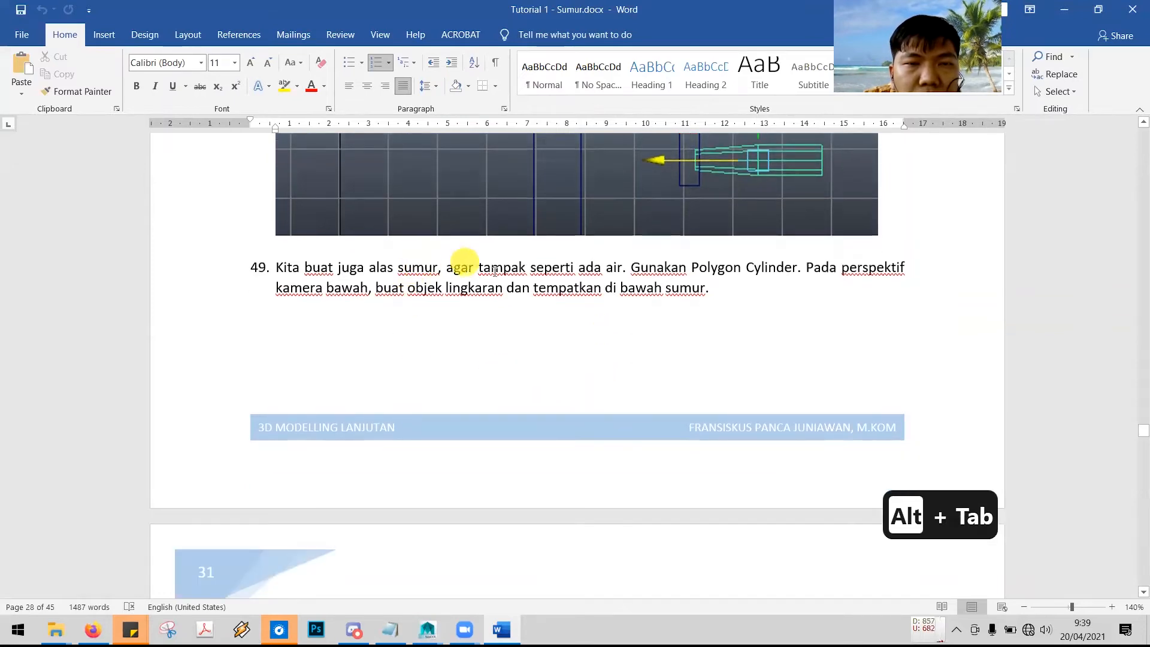
pyautogui.scroll(-1, 531, 303)
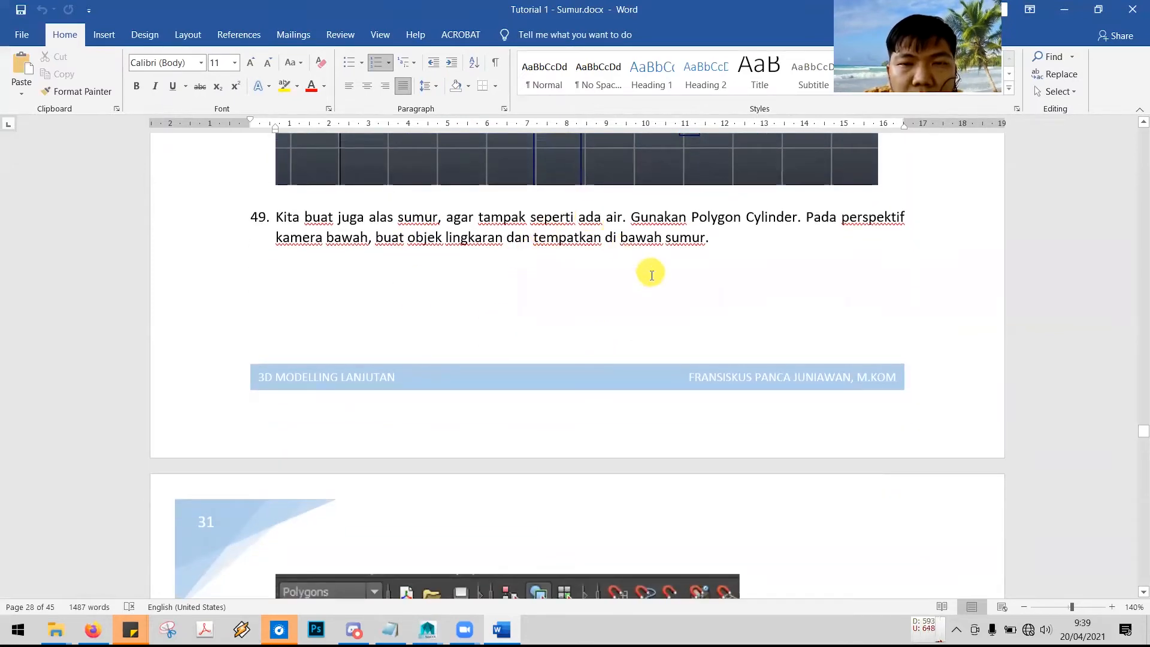
pyautogui.scroll(-3, 651, 273)
pyautogui.scroll(-12, 652, 283)
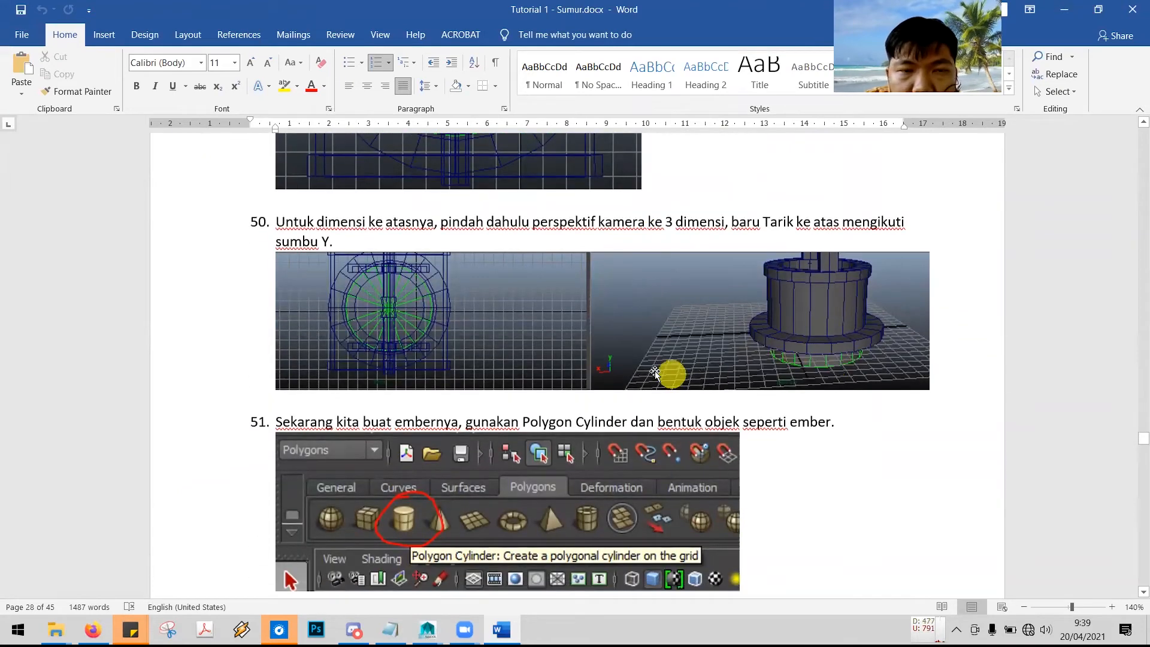
pyautogui.scroll(-11, 648, 368)
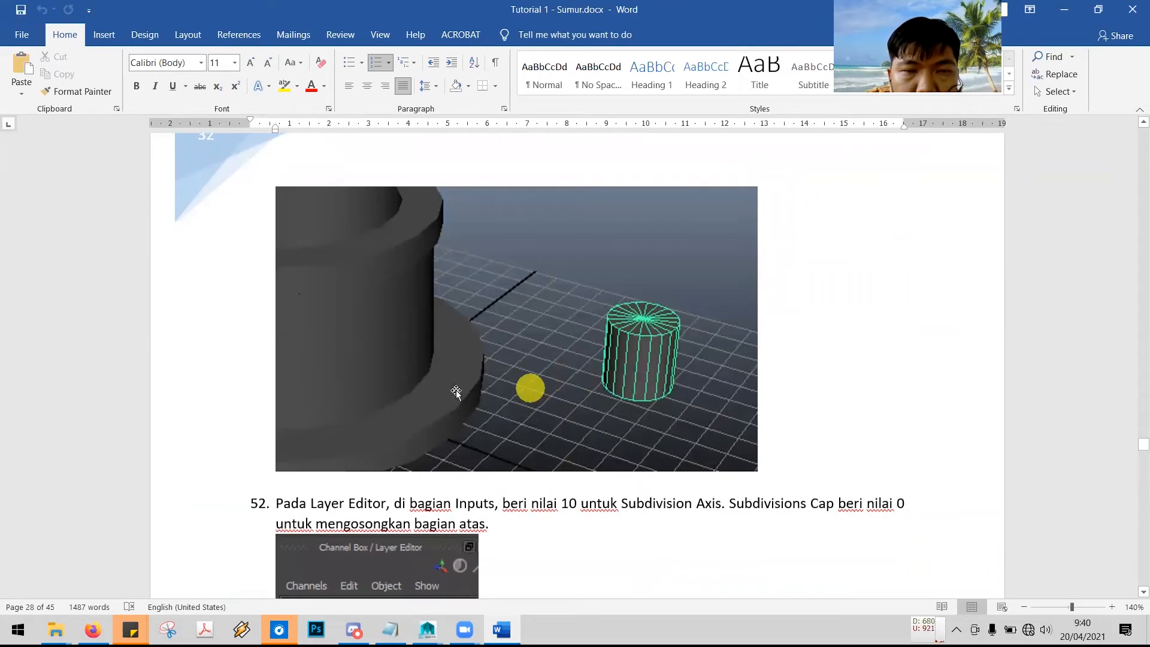
pyautogui.hotkey('alt', 'Tab')
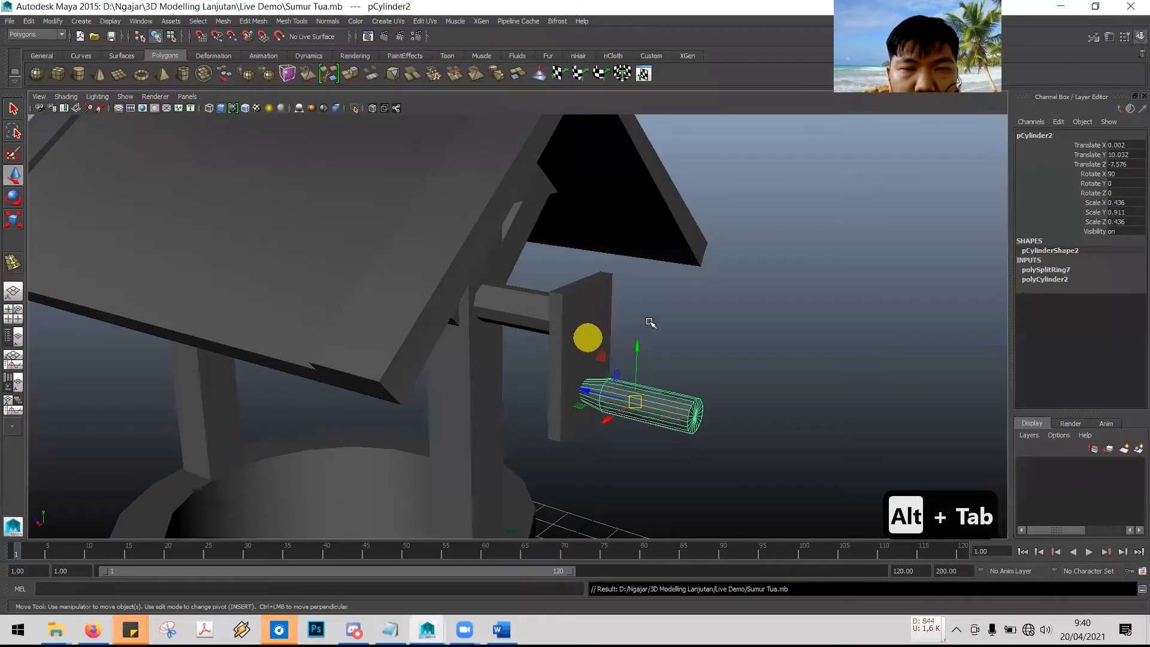
pyautogui.scroll(-9, 831, 319)
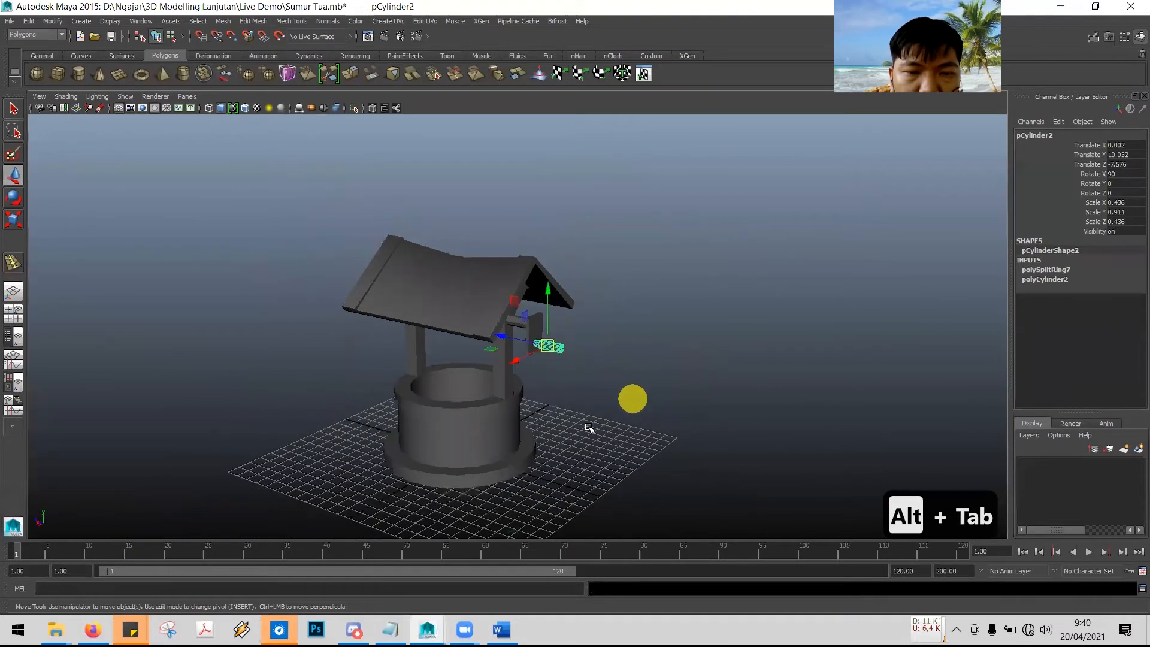
pyautogui.click(519, 460)
pyautogui.hotkey('alt', 'Tab')
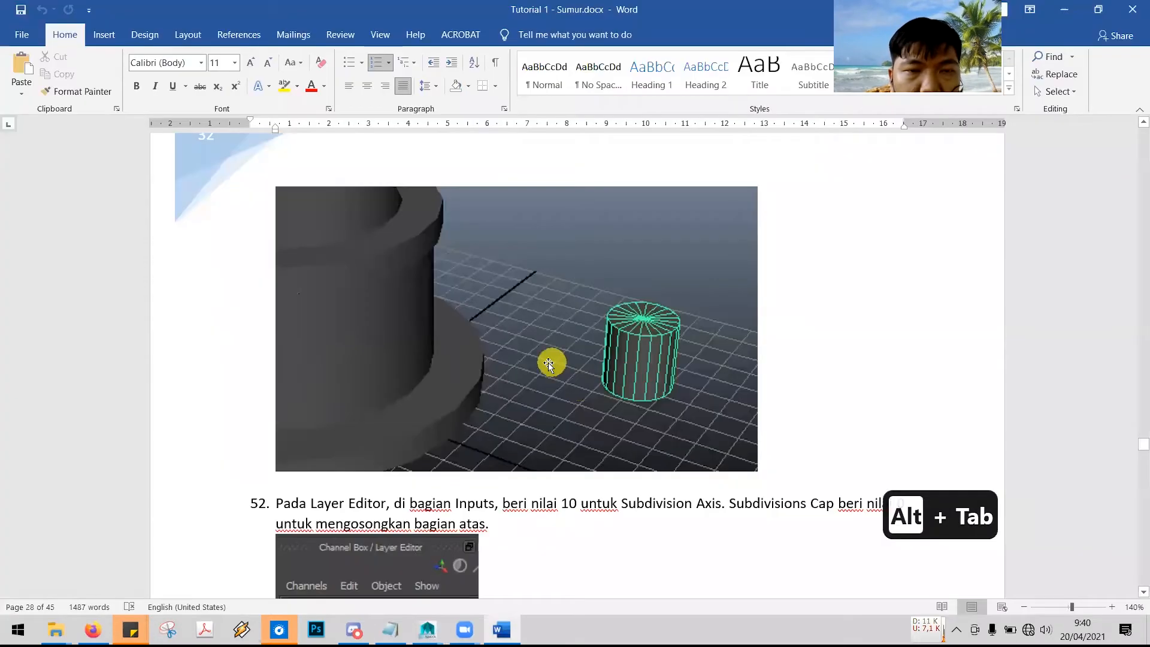
pyautogui.scroll(-5, 545, 363)
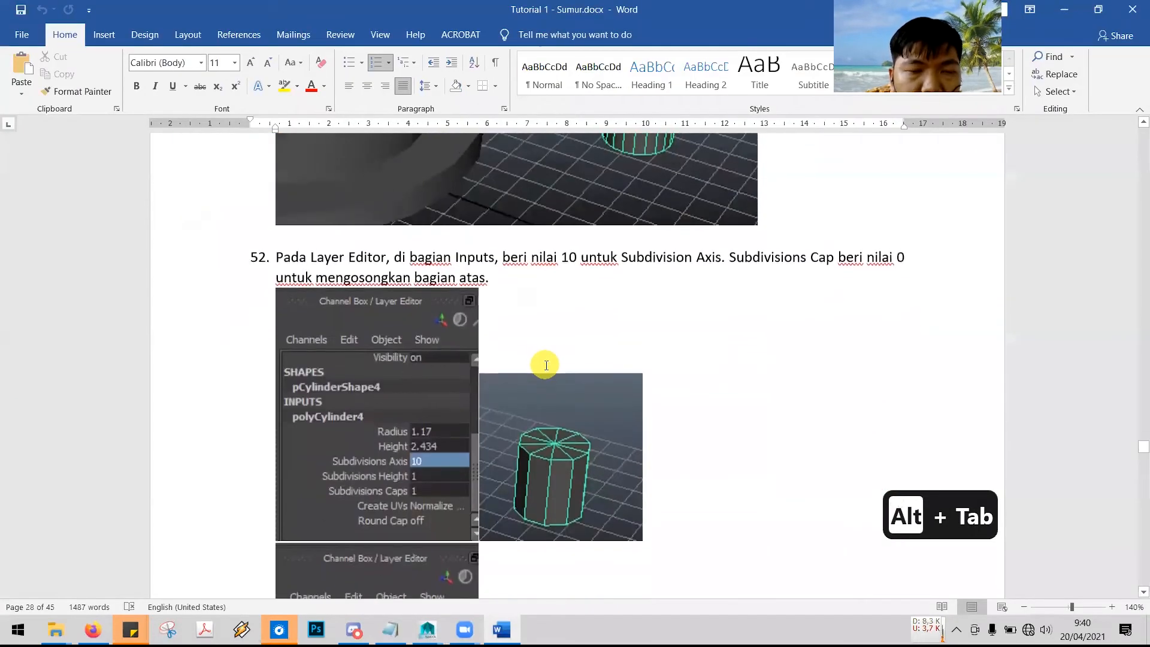
pyautogui.scroll(4, 544, 365)
pyautogui.scroll(-4, 544, 365)
pyautogui.scroll(-15, 544, 364)
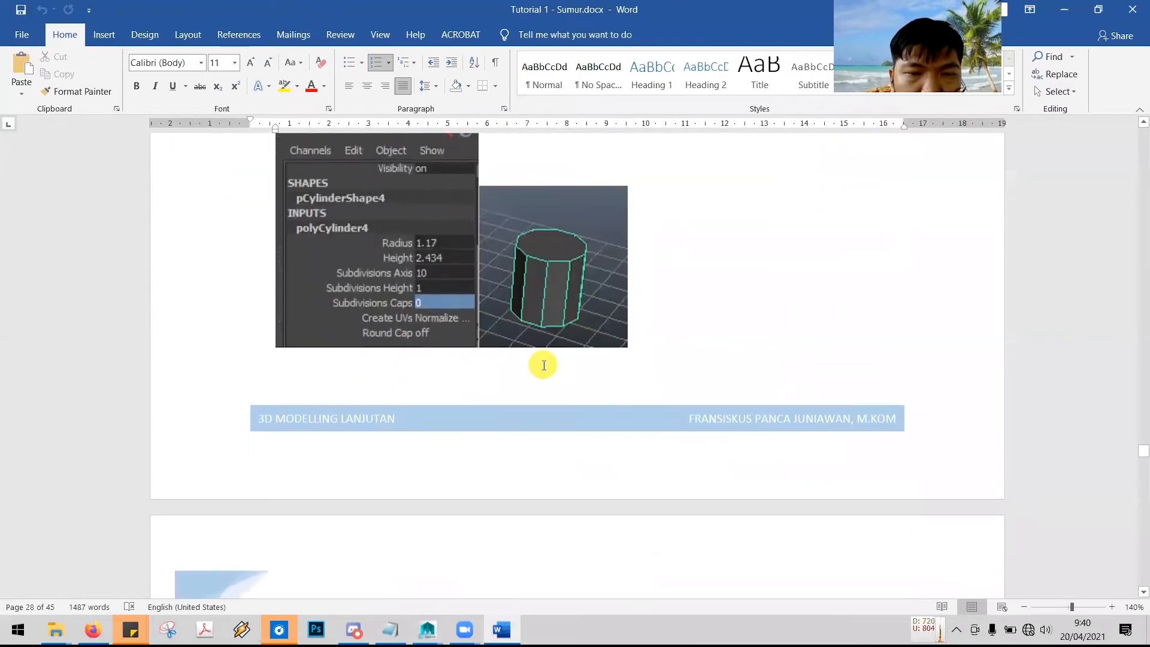
# - Reread tutorial step 51 in Word and create a polygon cylinder for the bucket in Maya beside the well, about 1.35 radius and 2.78 high
pyautogui.scroll(12, 543, 365)
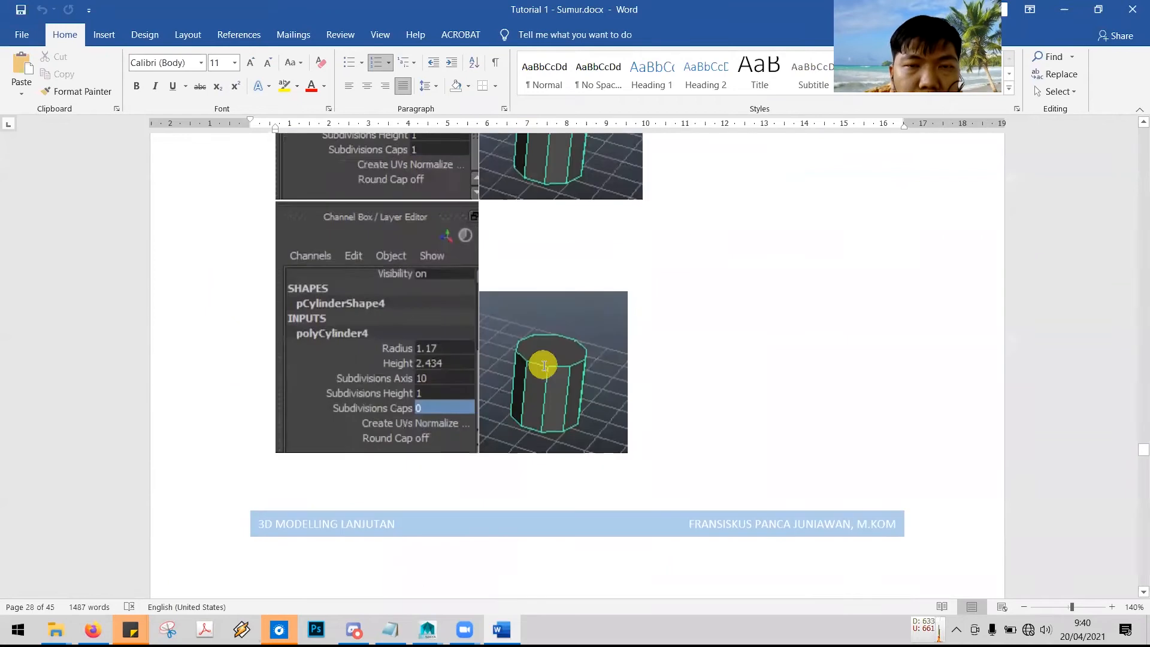
pyautogui.scroll(4, 542, 363)
pyautogui.scroll(-2, 544, 362)
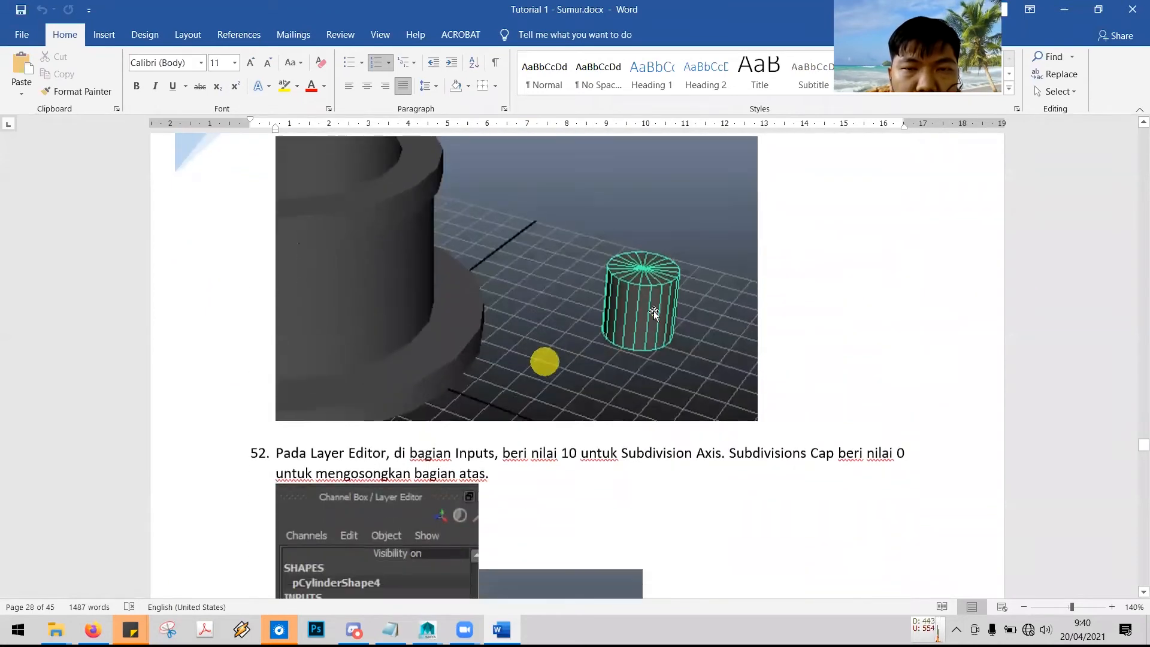
pyautogui.scroll(5, 620, 344)
pyautogui.scroll(5, 620, 352)
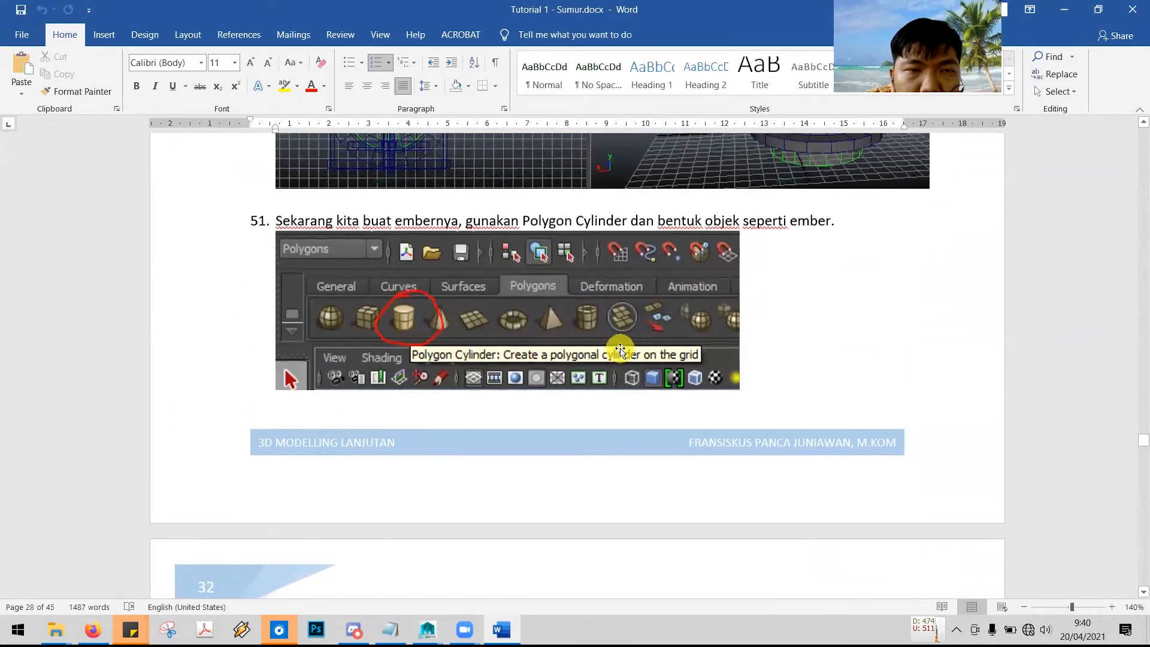
pyautogui.hotkey('alt', 'Tab')
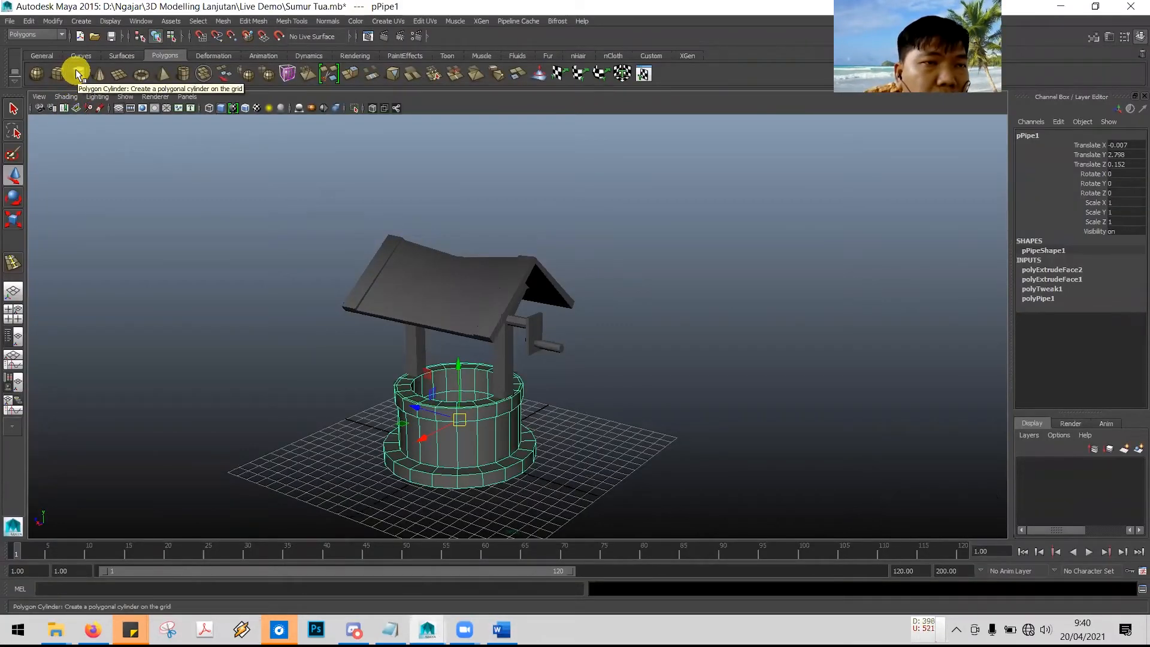
pyautogui.click(76, 70)
pyautogui.moveTo(605, 438); pyautogui.dragTo(617, 400)
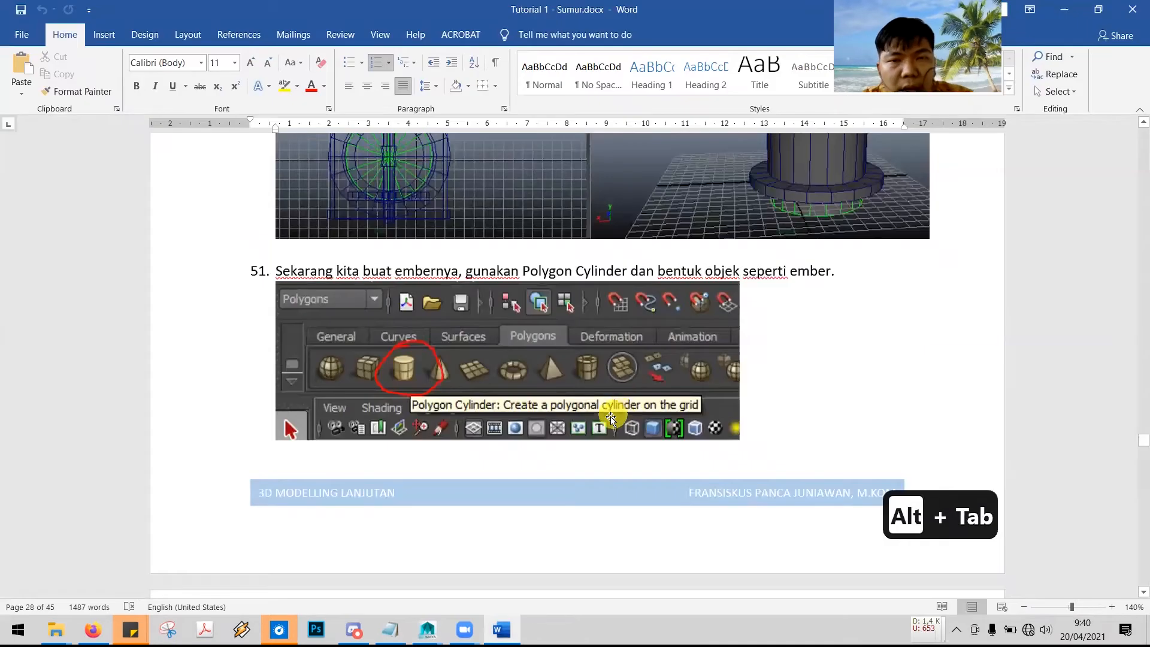
# - Consult tutorial step 52 in Word and set the bucket cylinder's Subdivisions Axis to 10 in Maya
pyautogui.scroll(-10, 608, 425)
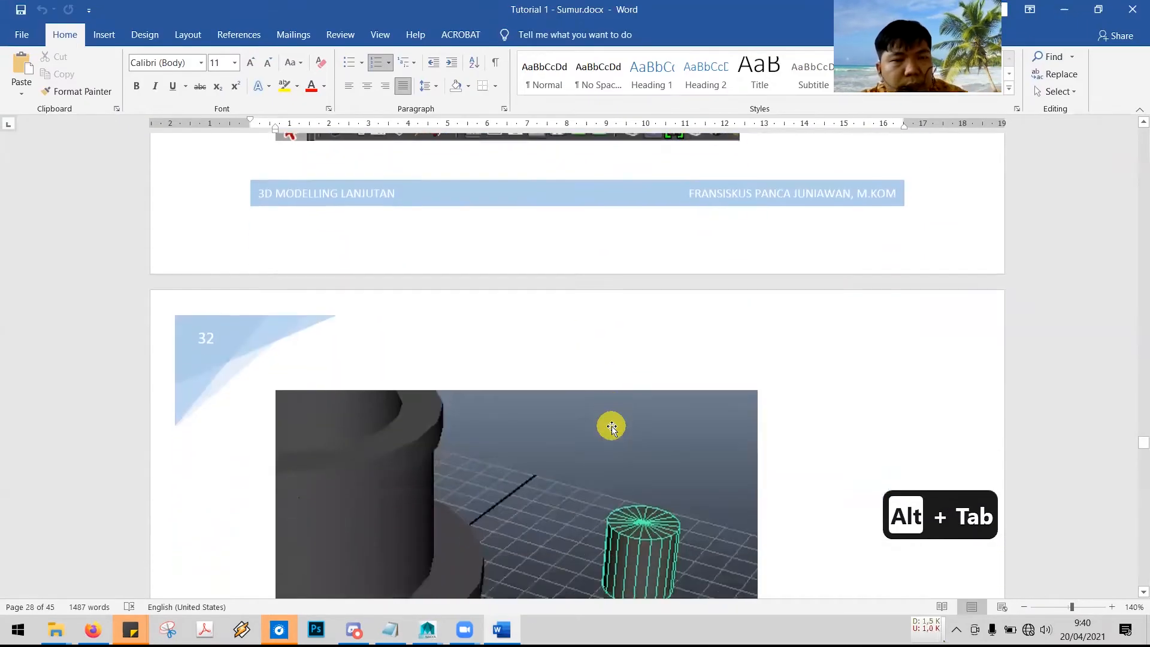
pyautogui.scroll(-4, 601, 434)
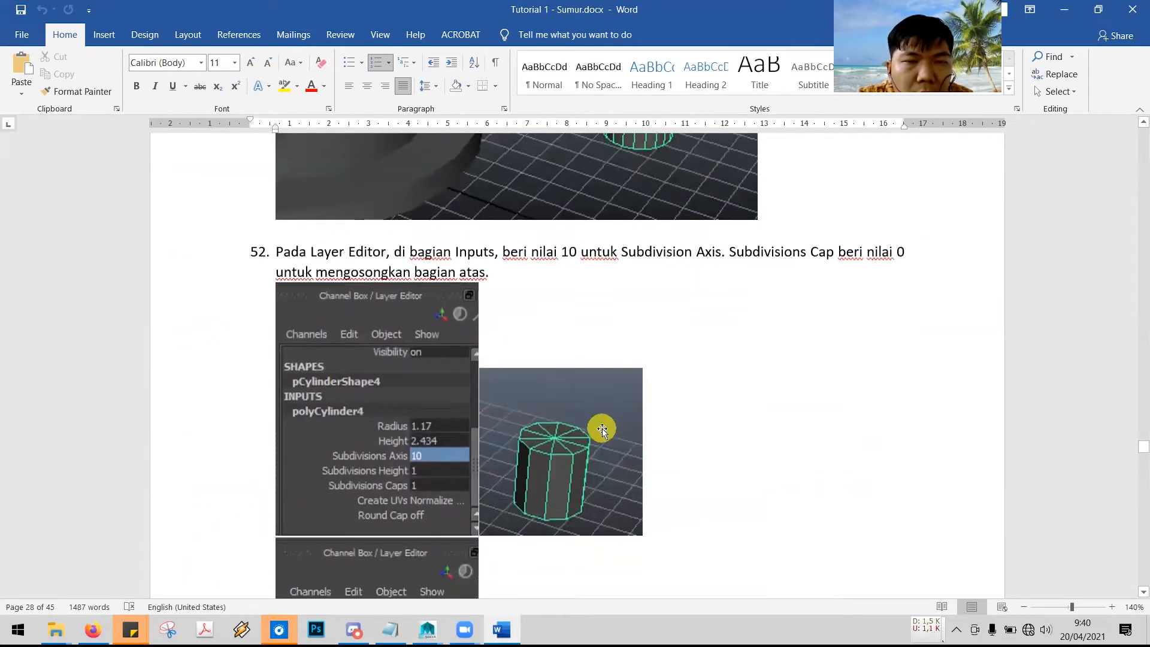
pyautogui.moveTo(607, 209); pyautogui.dragTo(722, 206)
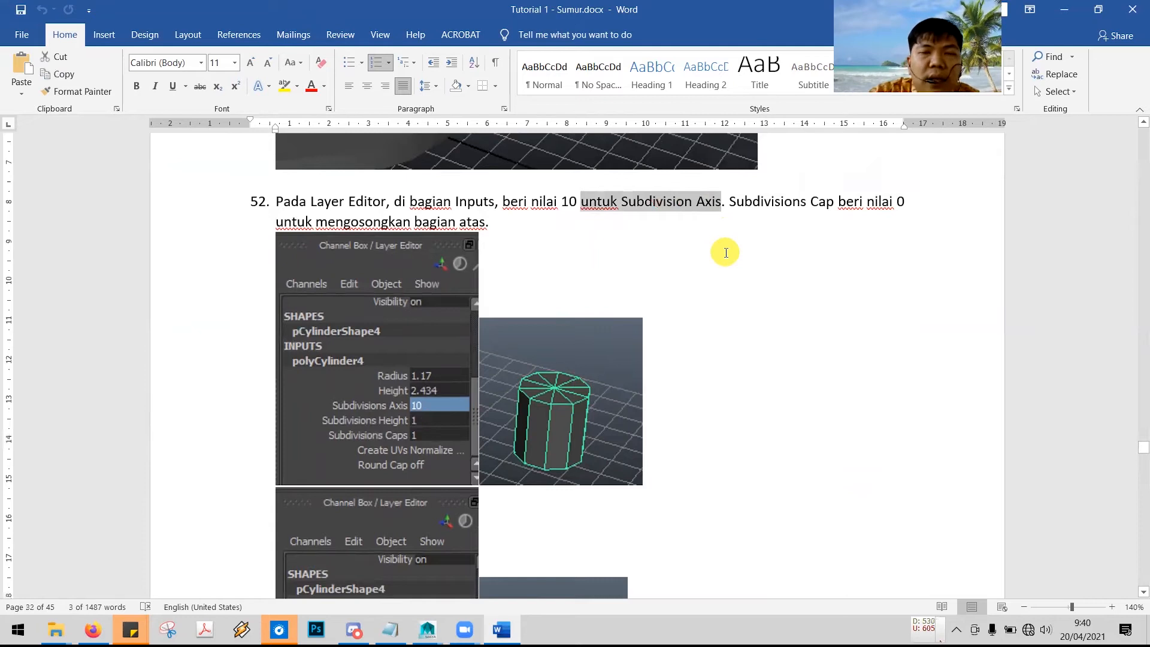
pyautogui.hotkey('alt', 'Tab')
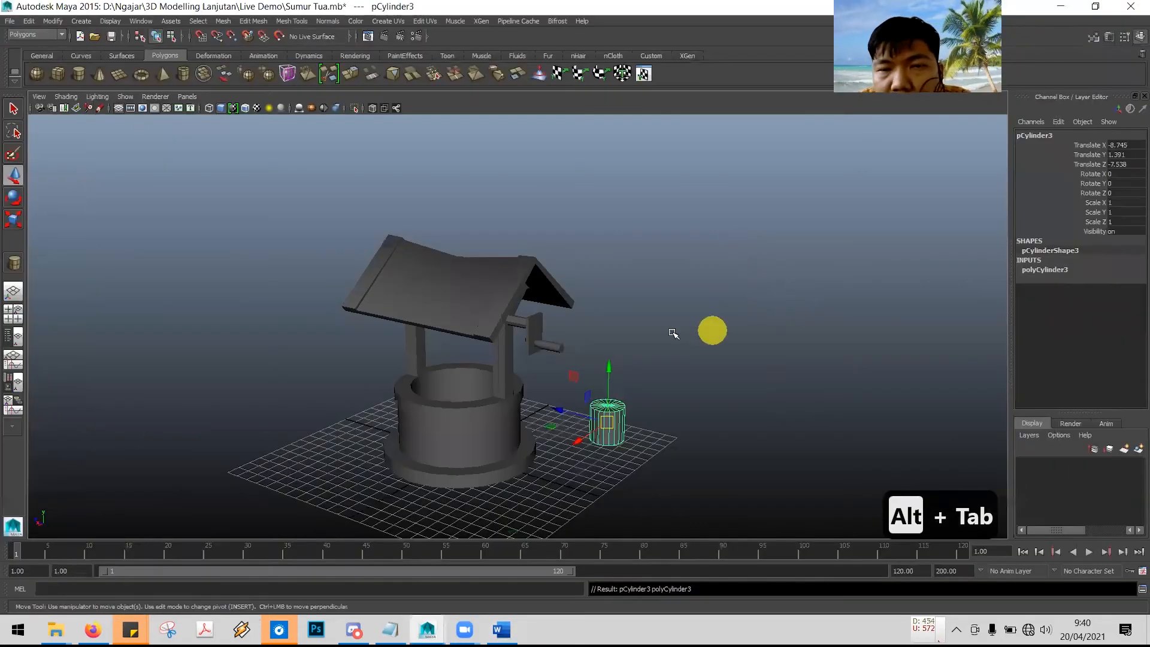
pyautogui.click(1054, 270)
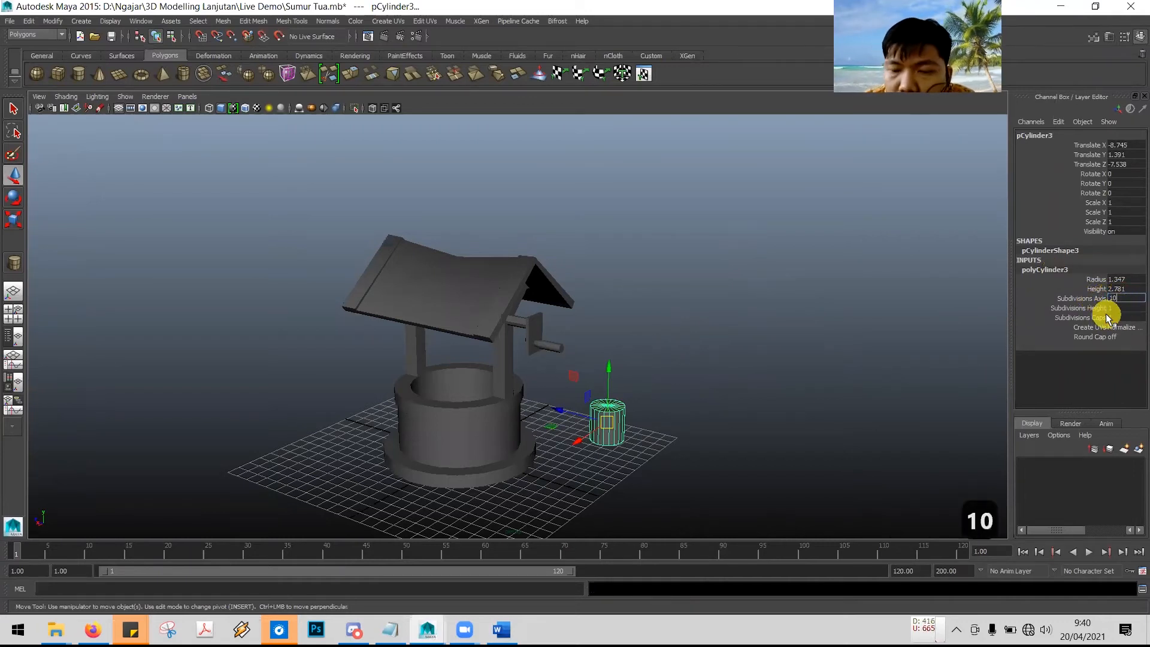
pyautogui.press('Return')
# - Recheck step 52 in Word and set the bucket cylinder's Subdivisions Caps to 0 in Maya
pyautogui.hotkey('alt', 'Tab')
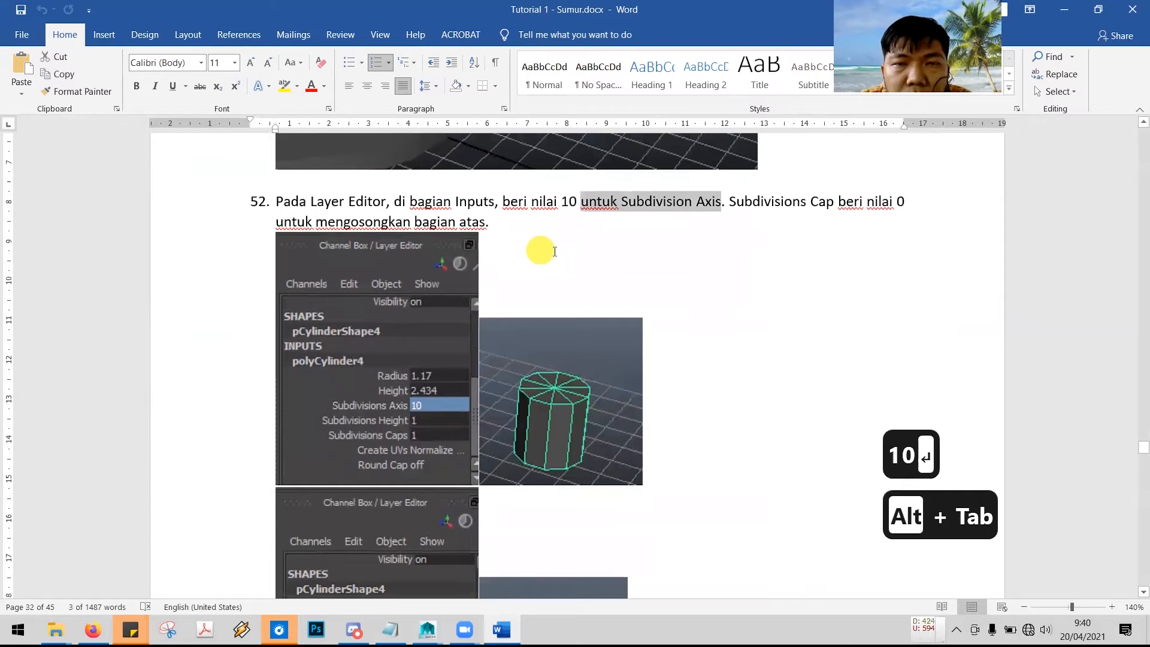
pyautogui.hotkey('alt', 'Tab')
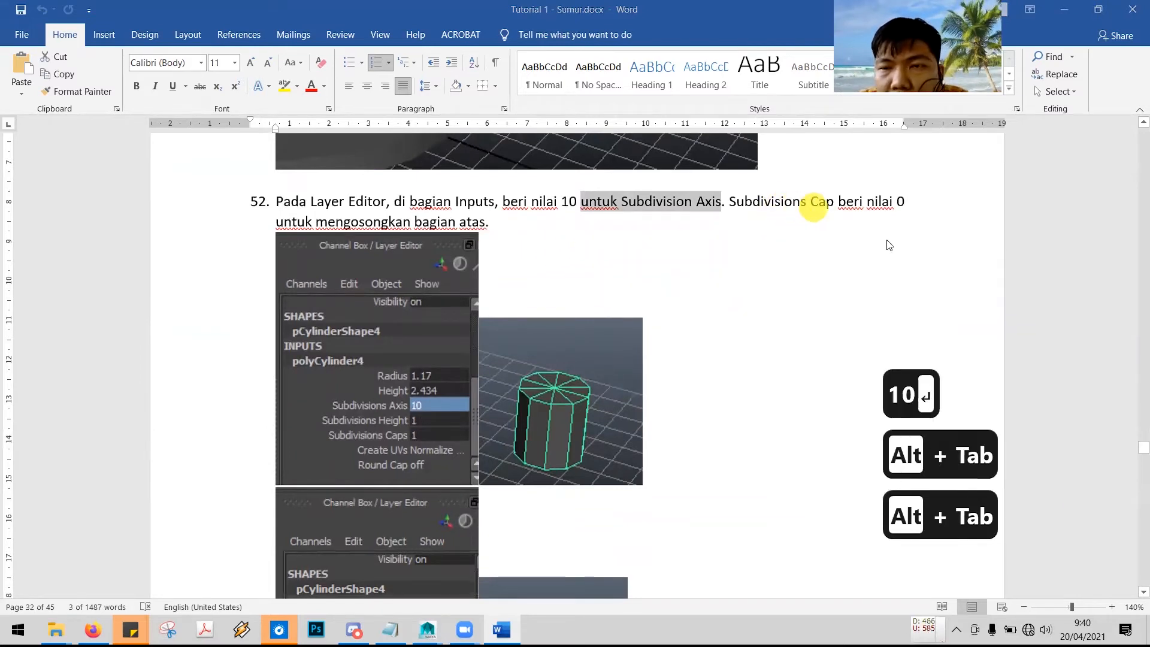
pyautogui.doubleClick(1118, 318)
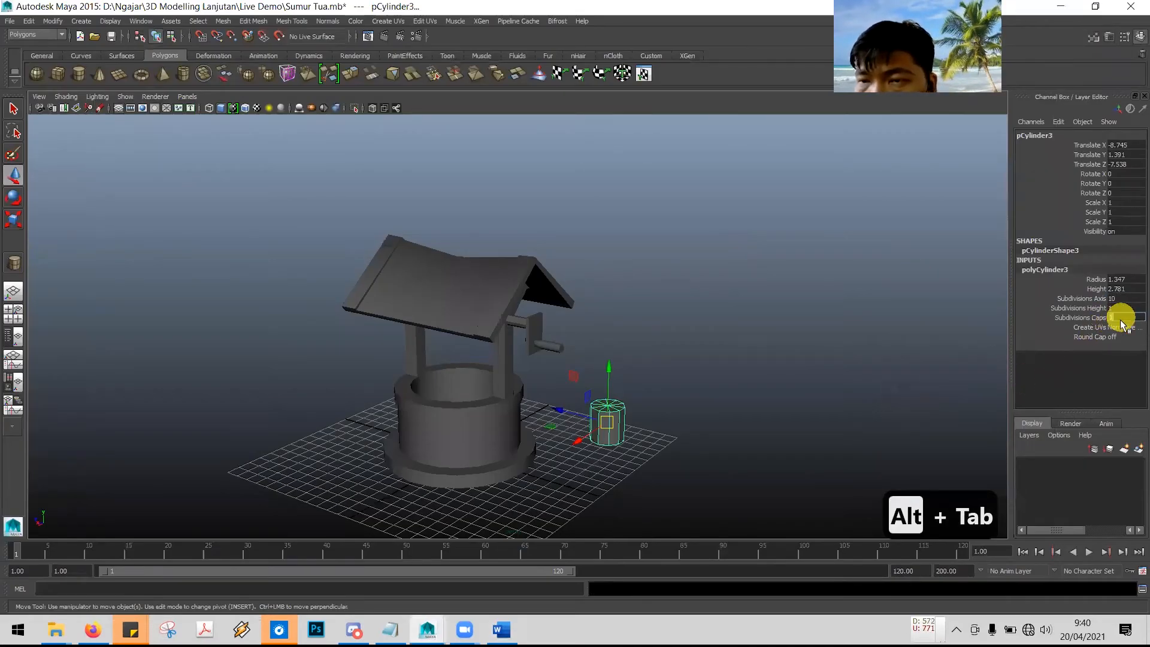
pyautogui.write('0')
pyautogui.press('Return')
# - Read tutorial step 53 in Word and switch the bucket cylinder to vertex editing in Maya's perspective view
pyautogui.hotkey('alt', 'Tab')
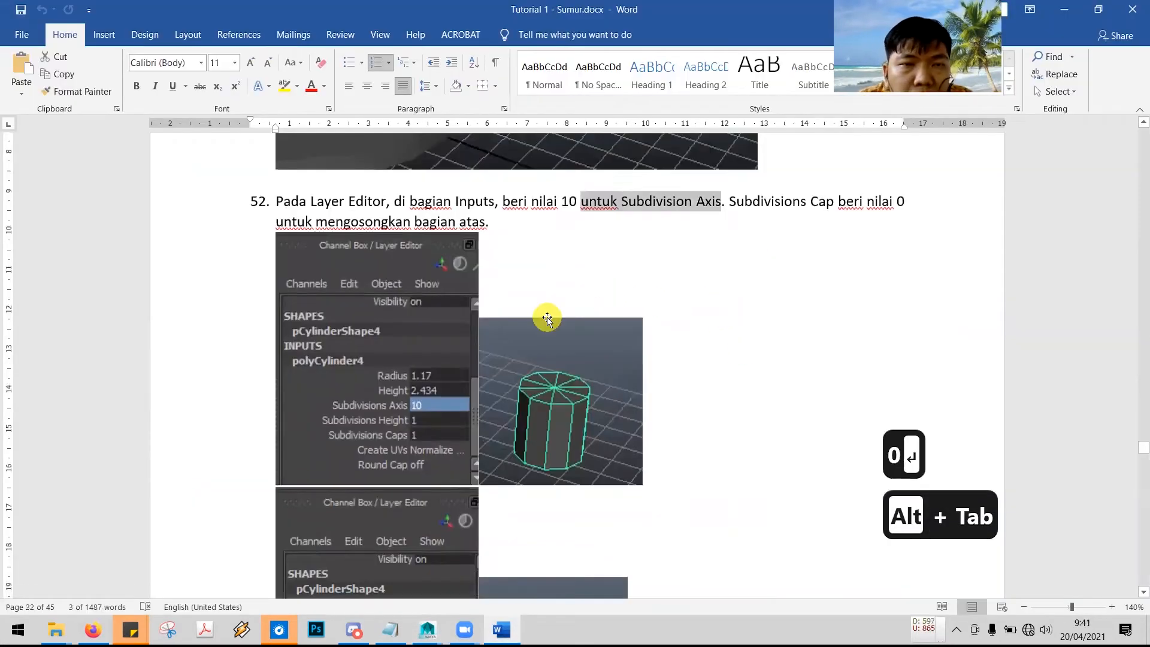
pyautogui.scroll(-8, 547, 311)
pyautogui.scroll(-5, 548, 309)
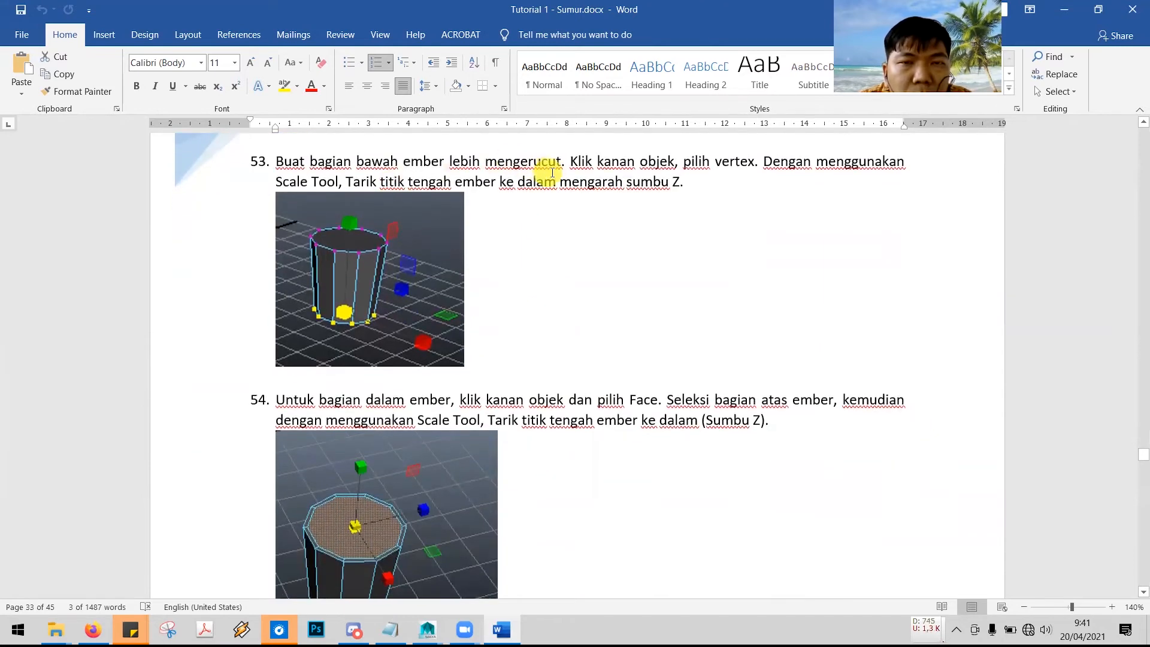
pyautogui.hotkey('alt', 'Tab')
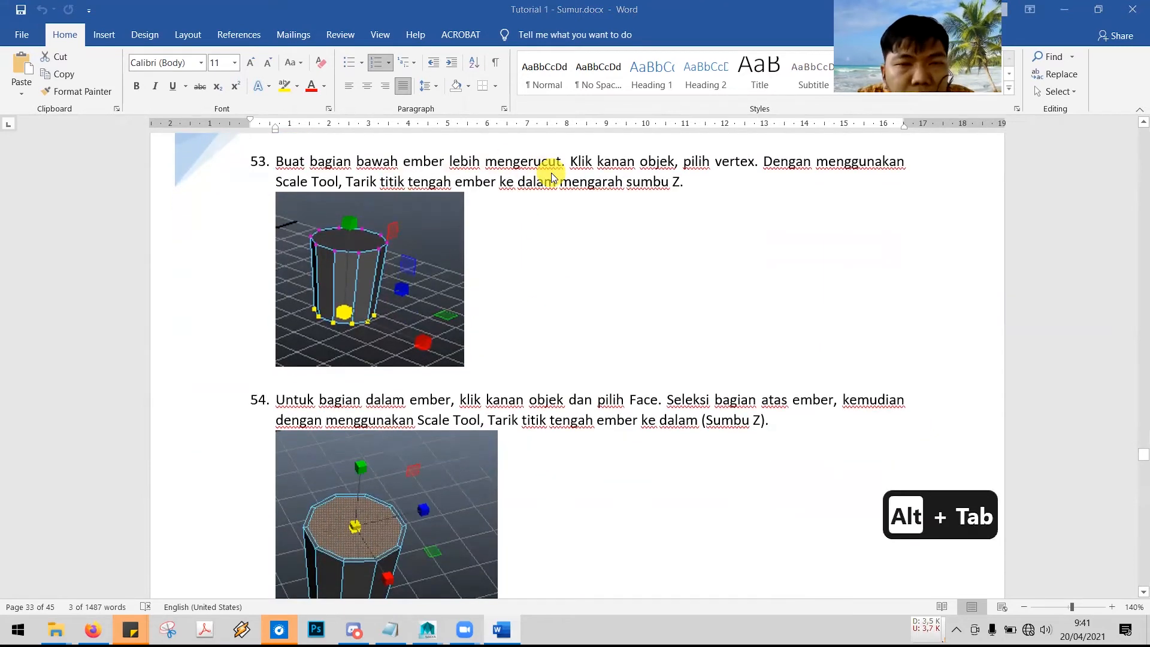
pyautogui.keyDown('alt'); pyautogui.moveTo(672, 441); pyautogui.dragTo(683, 416); pyautogui.keyUp('alt')
pyautogui.scroll(3, 688, 419)
pyautogui.keyDown('alt'); pyautogui.moveTo(760, 431); pyautogui.dragTo(677, 411); pyautogui.keyUp('alt')
pyautogui.moveTo(640, 414); pyautogui.dragTo(595, 344, button='right')
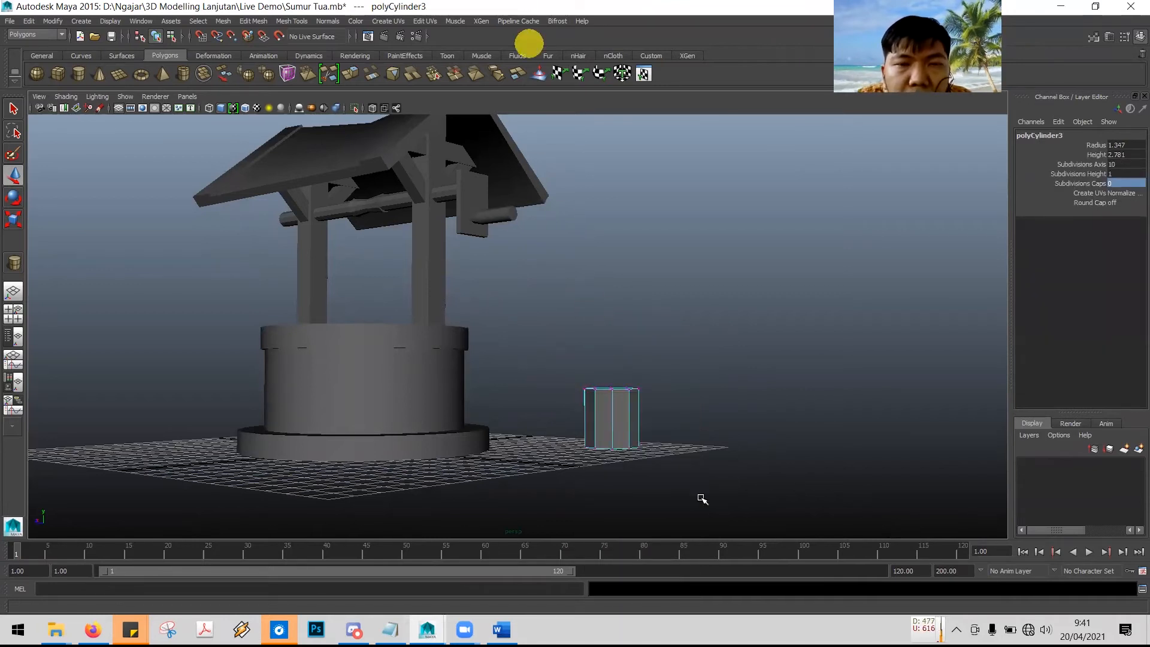
# - Review steps 53 and 54 in Word and select the bucket's bottom ring of vertices in Maya's side view
pyautogui.hotkey('alt', 'Tab')
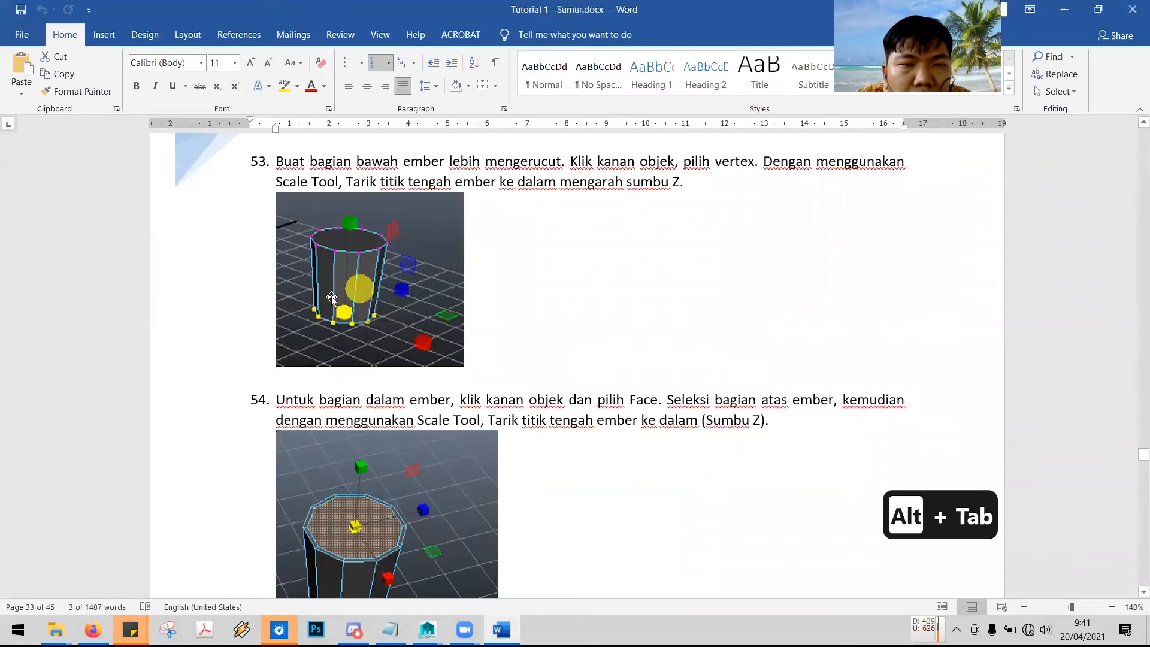
pyautogui.scroll(-3, 547, 392)
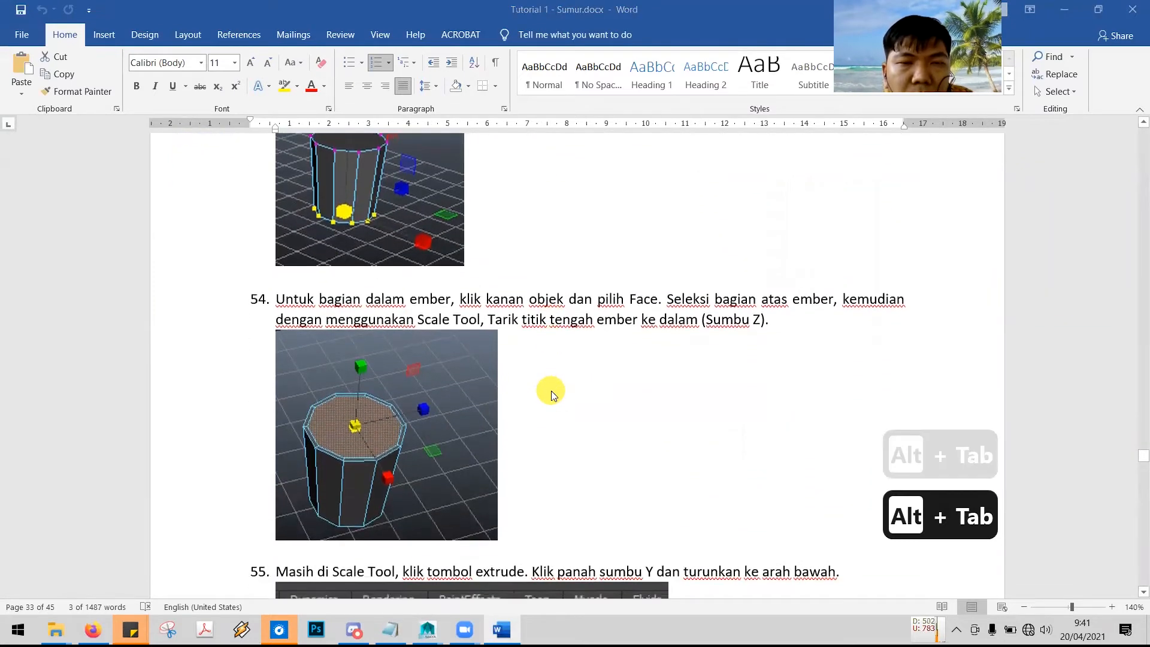
pyautogui.hotkey('alt', 'Tab')
pyautogui.press('space')
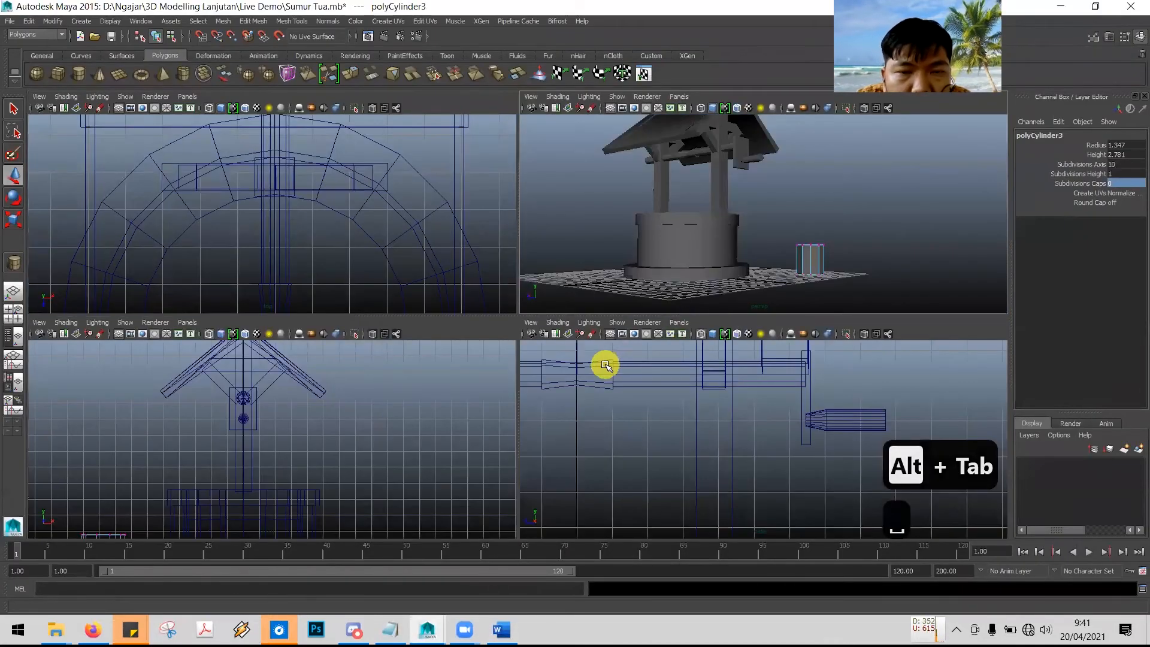
pyautogui.click(634, 424)
pyautogui.press('space')
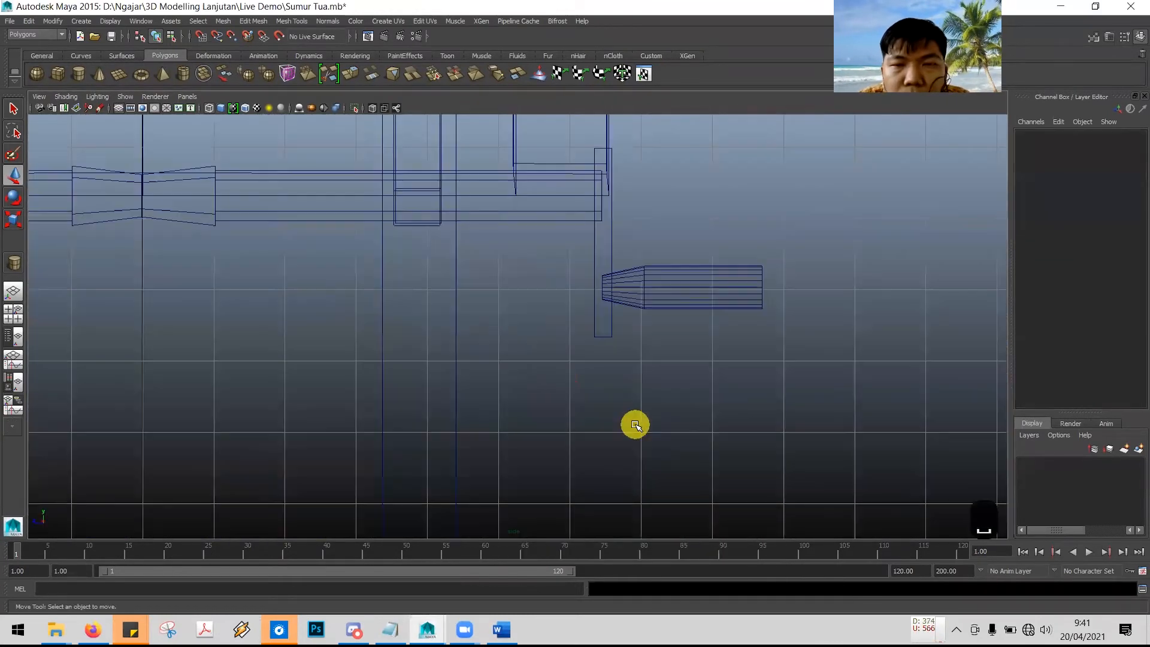
pyautogui.scroll(-6, 706, 367)
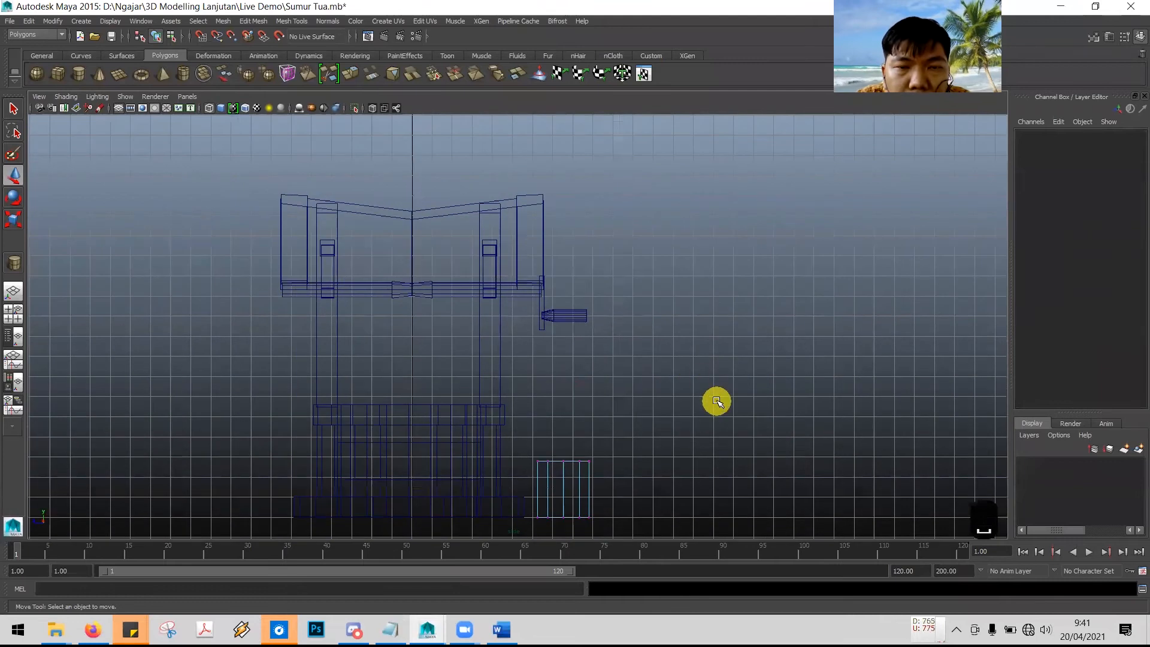
pyautogui.keyDown('alt'); pyautogui.moveTo(716, 346); pyautogui.dragTo(708, 141, button='middle'); pyautogui.keyUp('alt')
pyautogui.scroll(4, 654, 267)
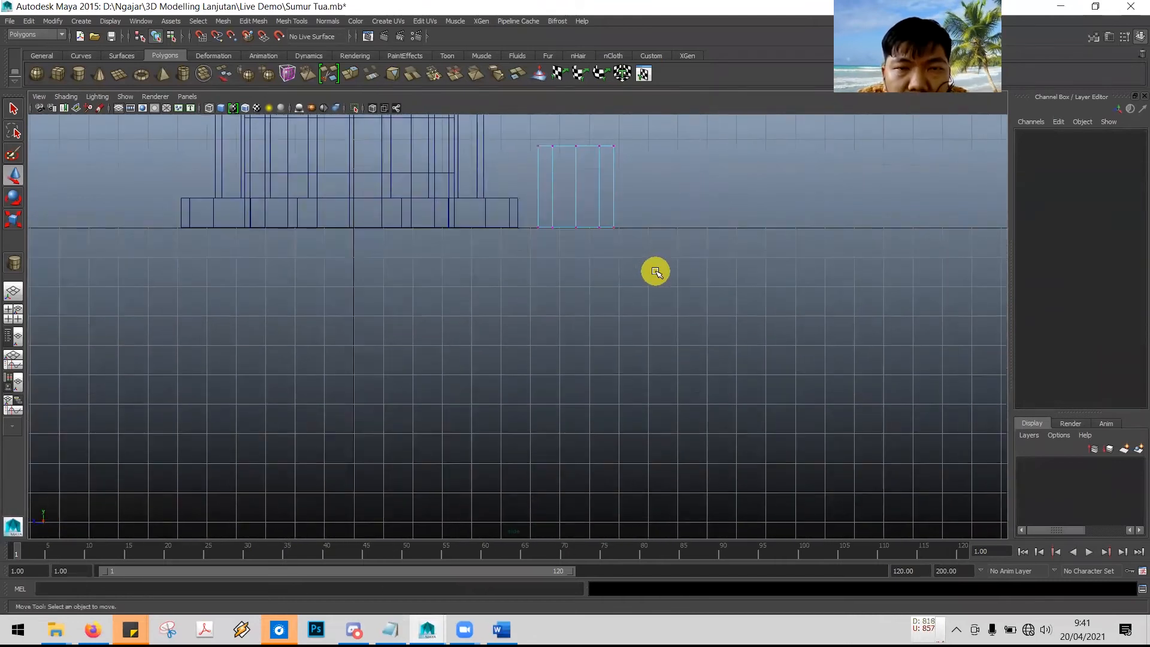
pyautogui.scroll(1, 668, 263)
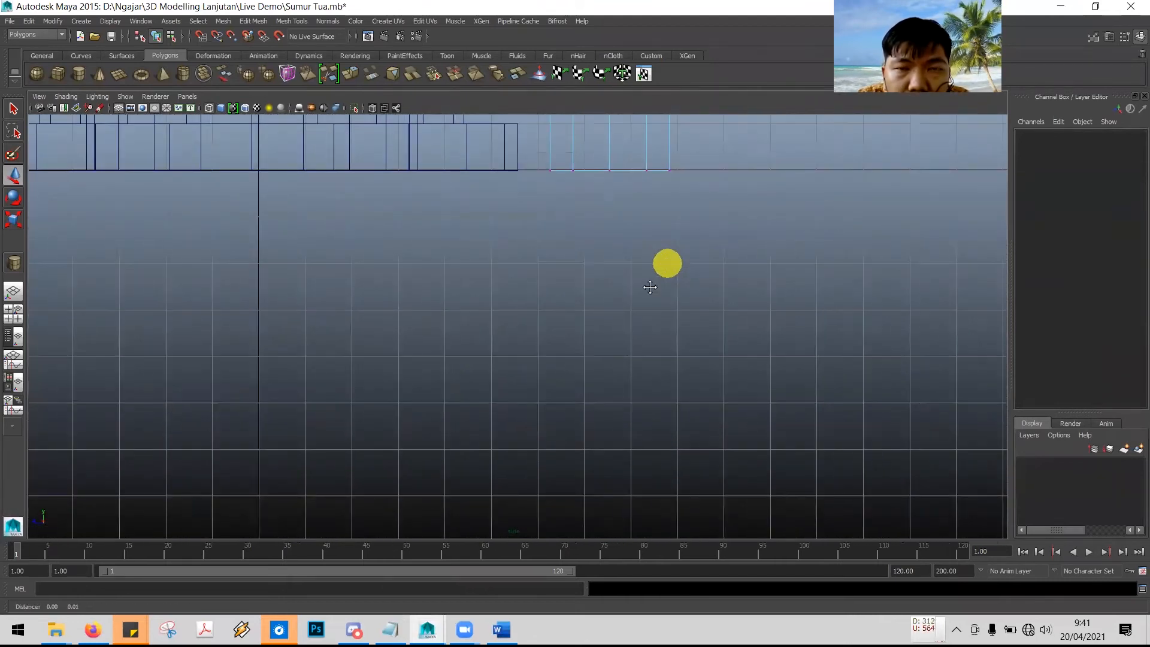
pyautogui.keyDown('alt'); pyautogui.moveTo(650, 287); pyautogui.dragTo(606, 360, button='middle'); pyautogui.keyUp('alt')
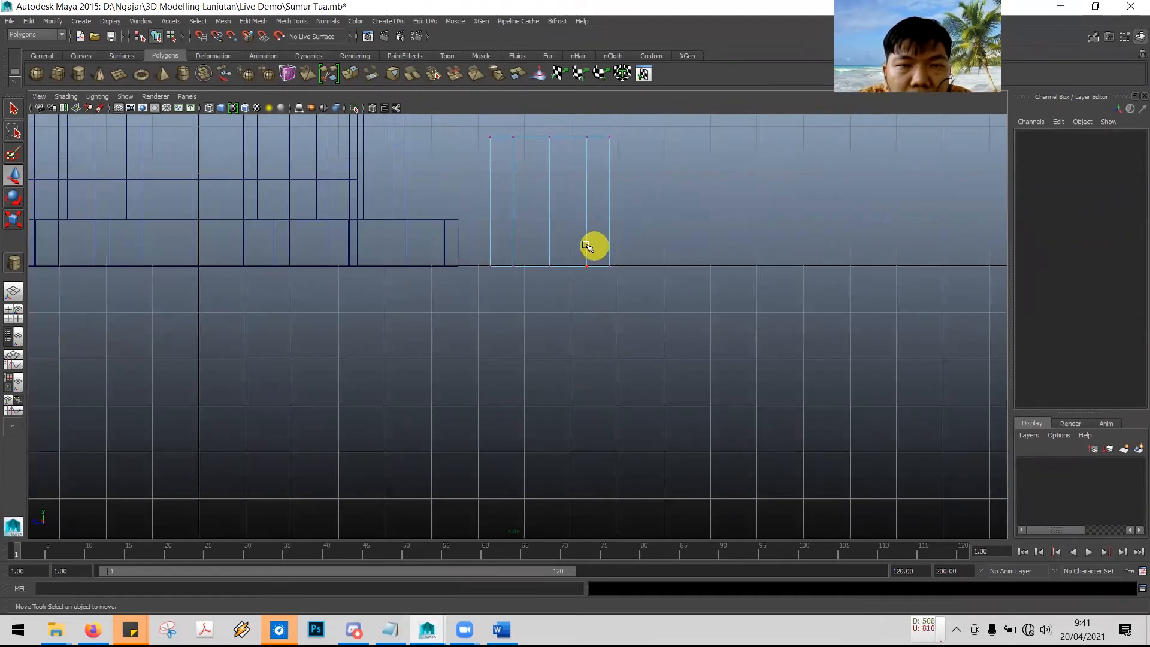
pyautogui.moveTo(664, 246); pyautogui.dragTo(476, 291)
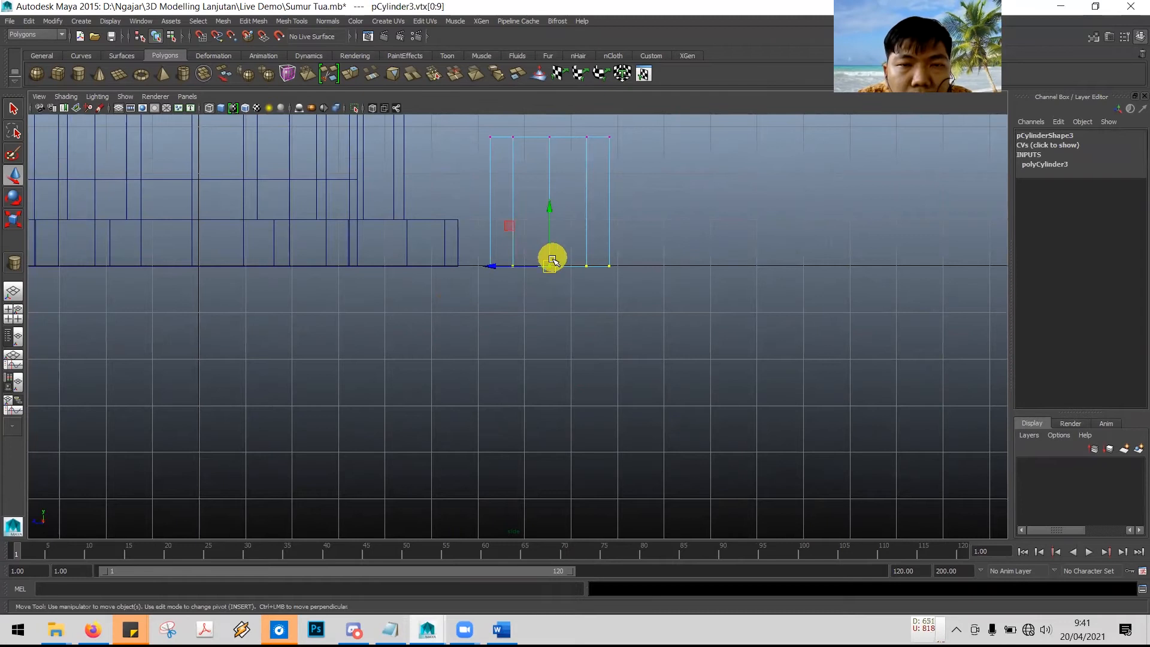
# - Scale the bucket's bottom vertices uniformly inward to about three quarters of their width, and check the taper in the perspective view
pyautogui.click(13, 219)
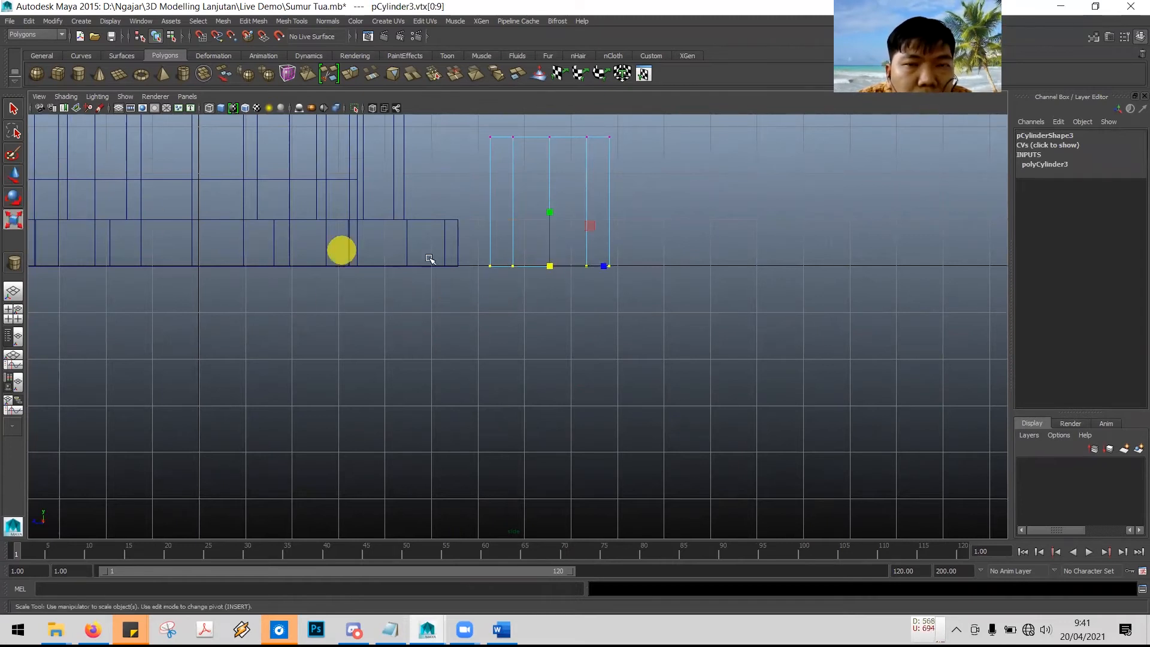
pyautogui.moveTo(552, 267); pyautogui.dragTo(549, 269)
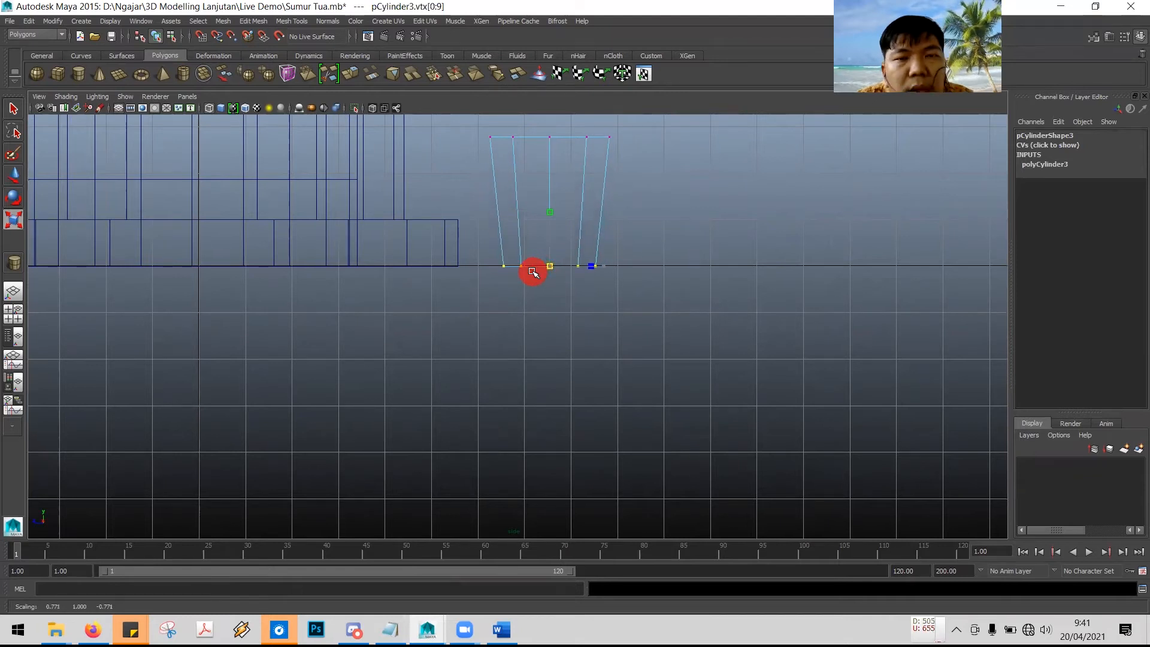
pyautogui.moveTo(529, 273); pyautogui.dragTo(529, 273)
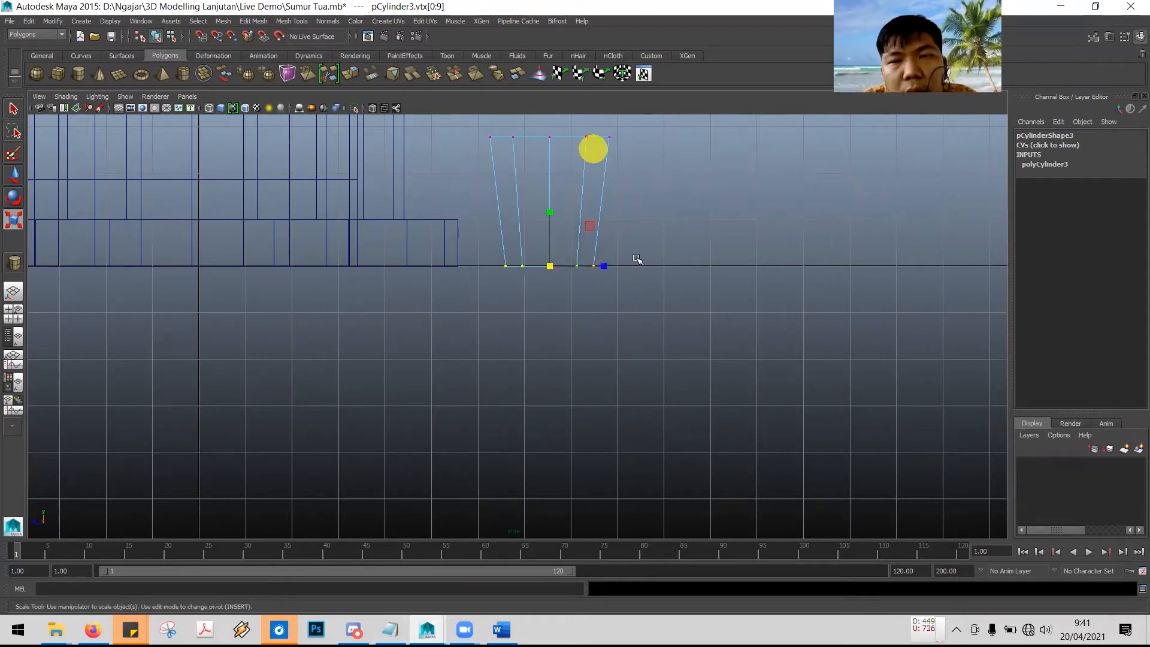
pyautogui.press('space')
pyautogui.click(559, 172)
pyautogui.press('space')
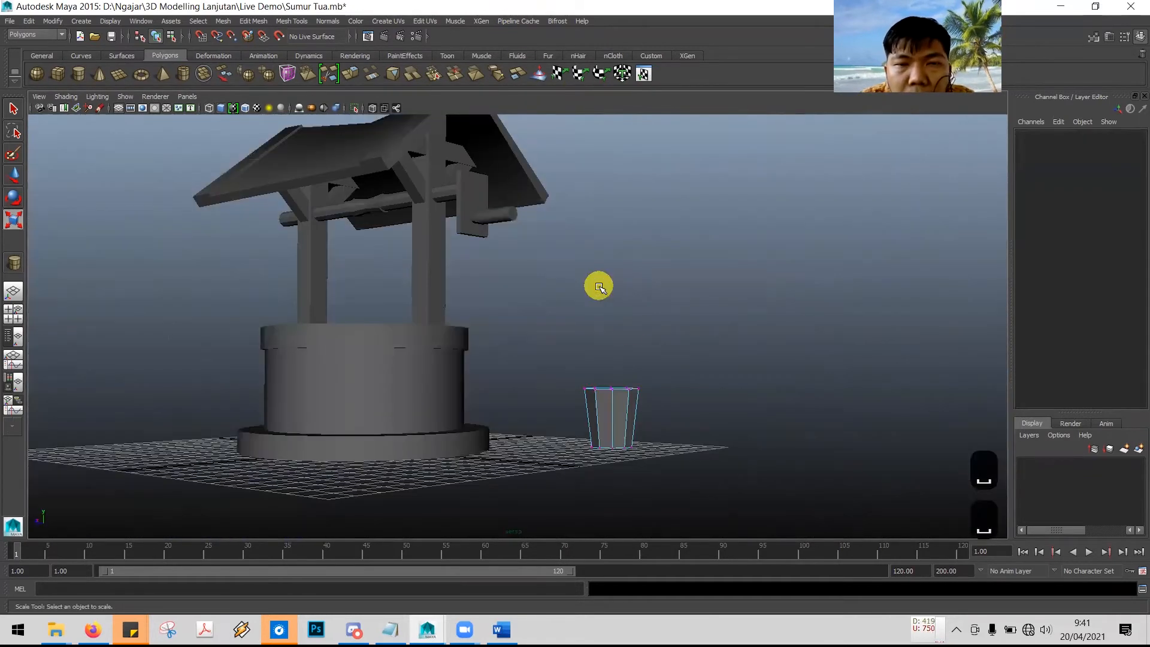
pyautogui.moveTo(683, 372)
pyautogui.keyDown('alt'); pyautogui.mouseDown()
pyautogui.moveTo(653, 359)
pyautogui.moveTo(624, 411)
pyautogui.moveTo(669, 388)
pyautogui.mouseUp(); pyautogui.keyUp('alt')
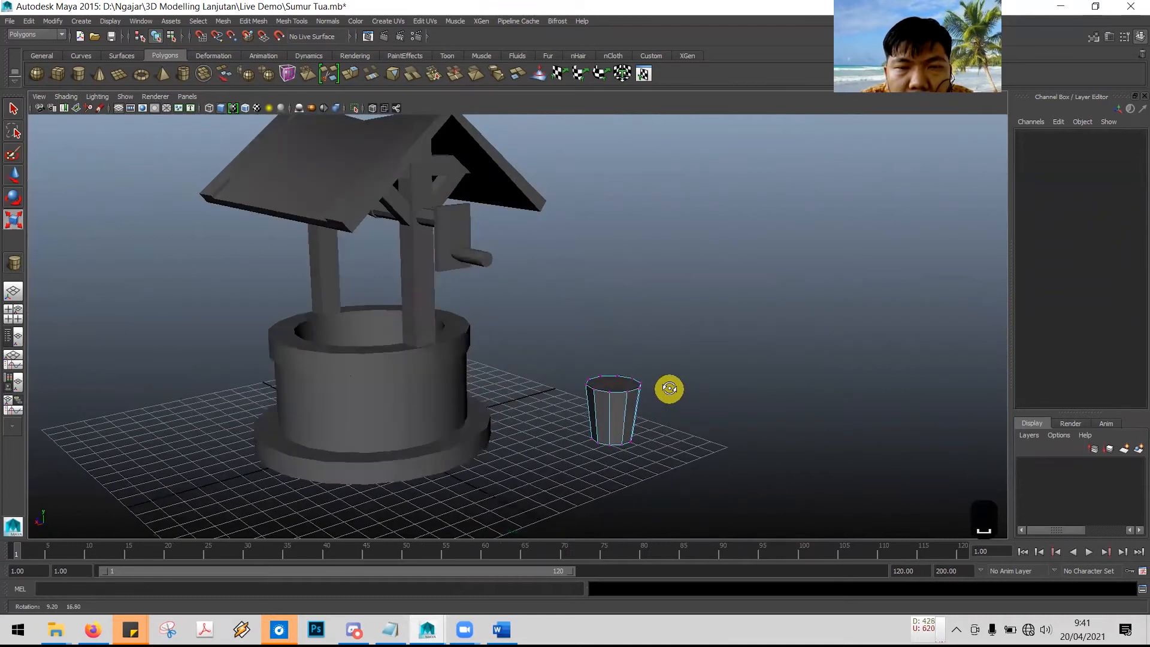
# - Read tutorial step 54 in Word and switch the bucket cylinder to face editing in Maya
pyautogui.hotkey('alt', 'Tab')
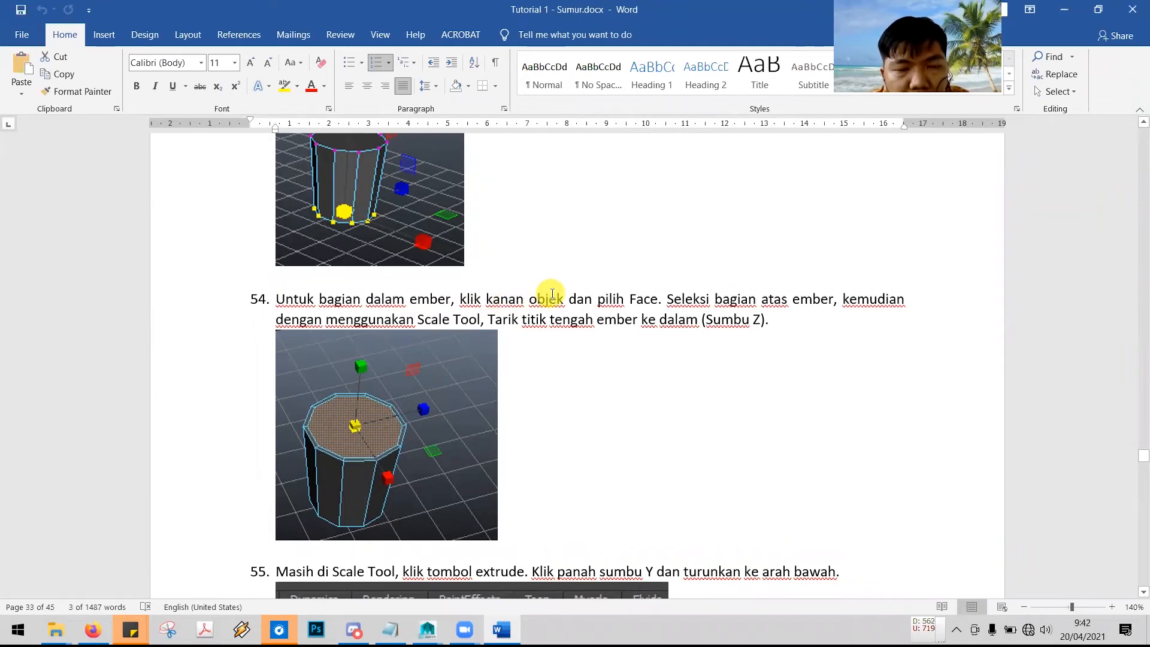
pyautogui.hotkey('alt', 'Tab')
pyautogui.hotkey('alt', 'Tab')
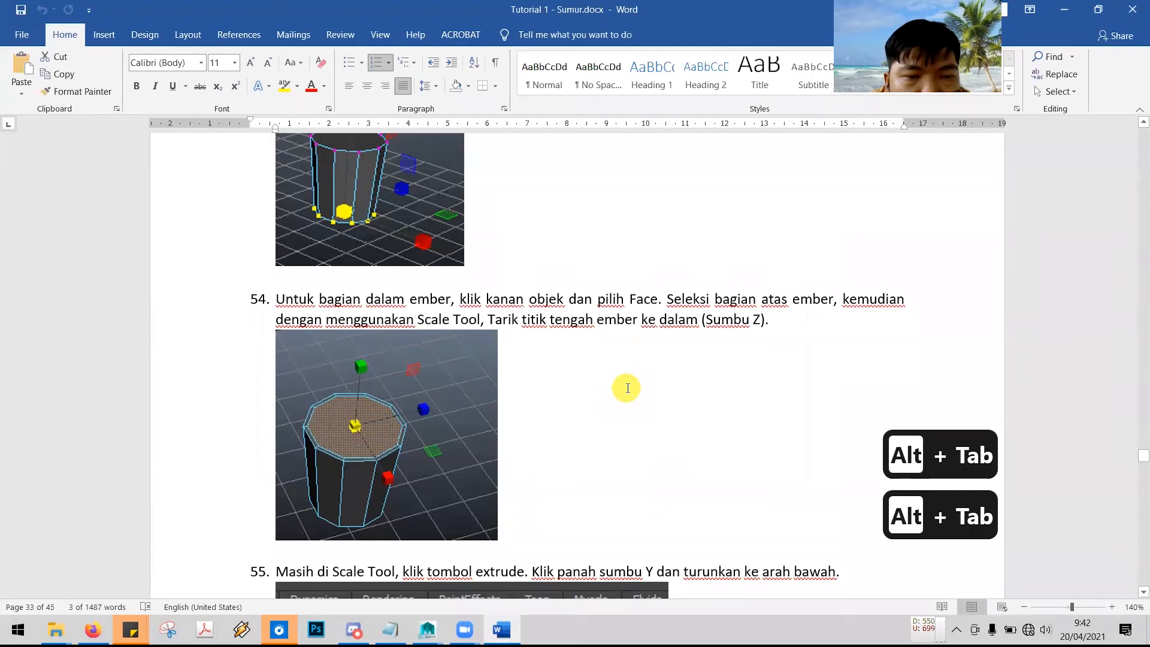
pyautogui.hotkey('alt', 'Tab')
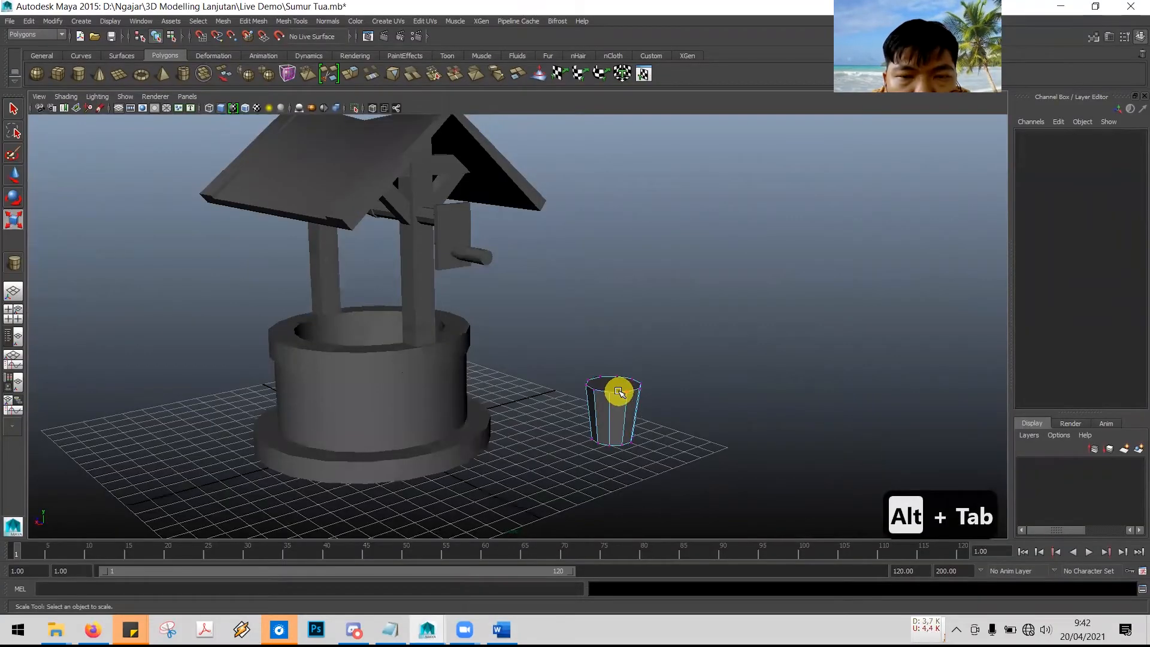
pyautogui.rightClick(619, 388)
pyautogui.moveTo(630, 353); pyautogui.dragTo(628, 372, button='right')
pyautogui.moveTo(701, 377)
pyautogui.keyDown('alt'); pyautogui.mouseDown()
pyautogui.moveTo(730, 406)
pyautogui.moveTo(701, 393)
pyautogui.mouseUp(); pyautogui.keyUp('alt')
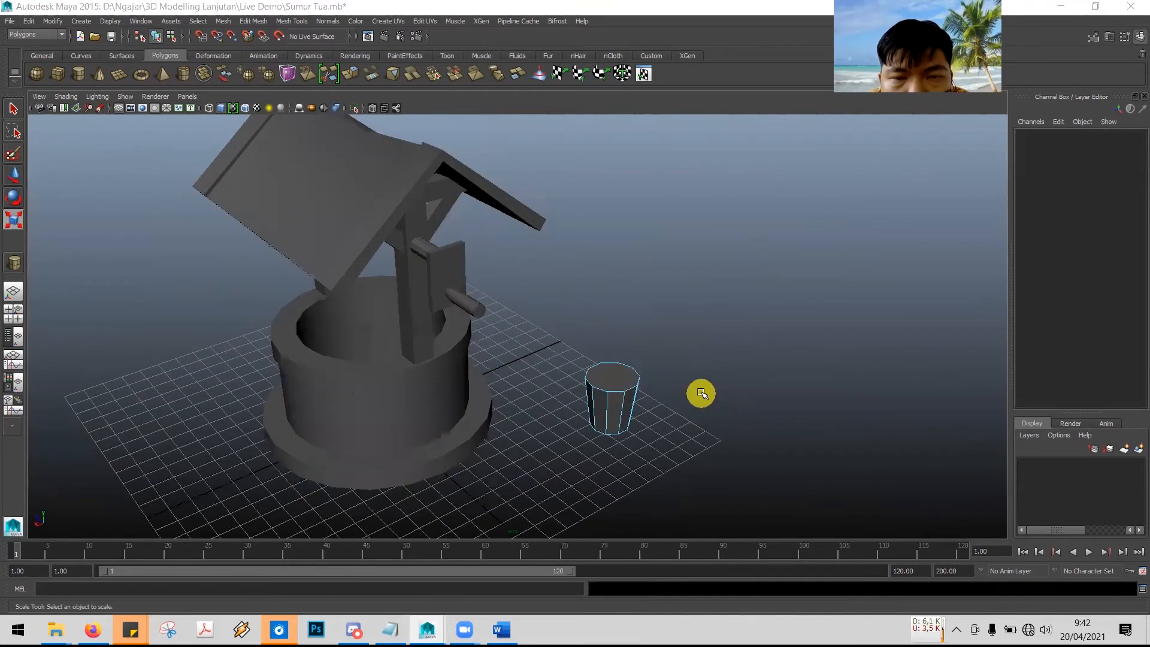
# - Recheck tutorial step 54 in Word and select the bucket's top face in Maya
pyautogui.hotkey('alt', 'Tab')
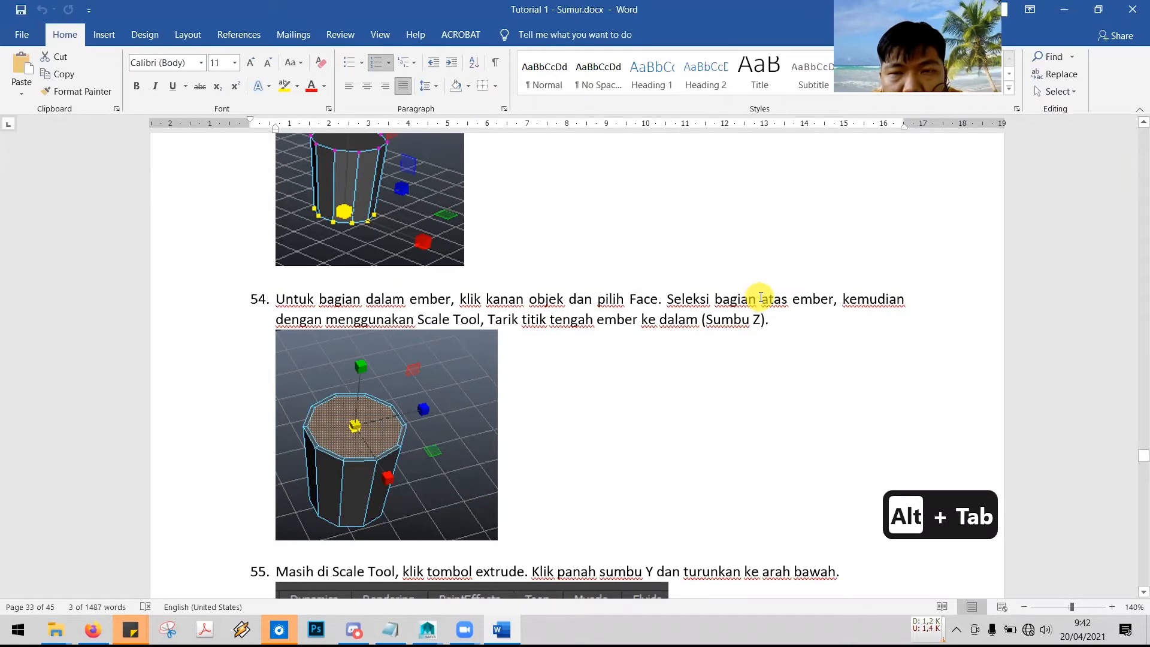
pyautogui.hotkey('alt', 'Tab')
pyautogui.click(620, 376)
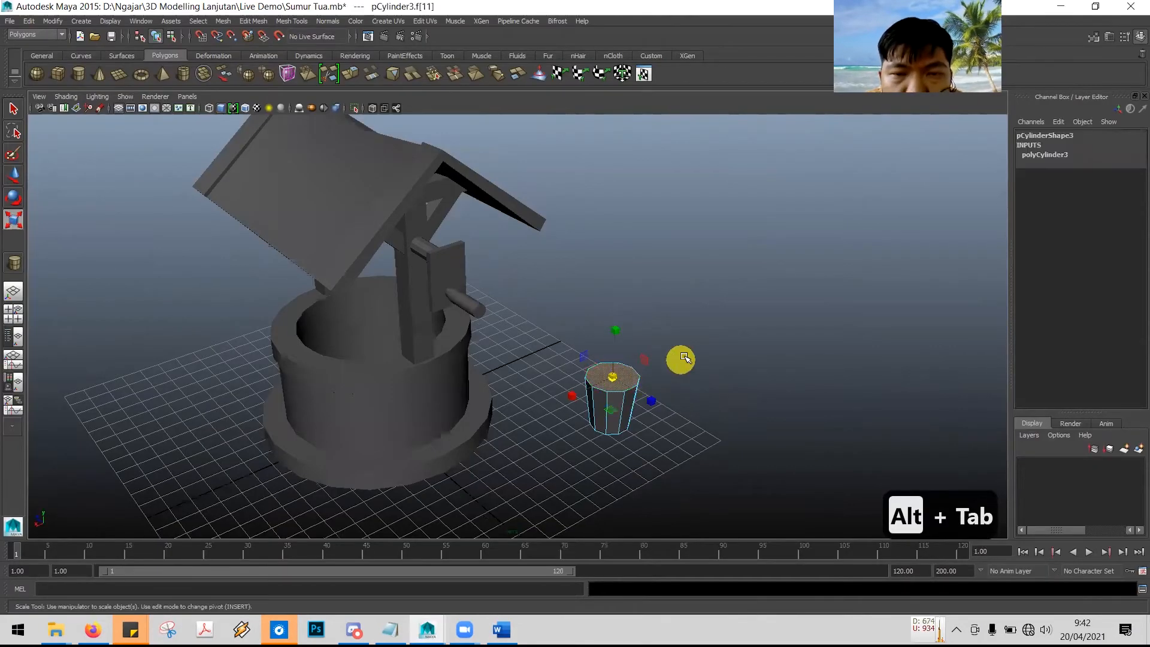
# - Reread the Scale Tool instruction in Word and try scaling the bucket's top face from its centre in Maya
pyautogui.hotkey('alt', 'Tab')
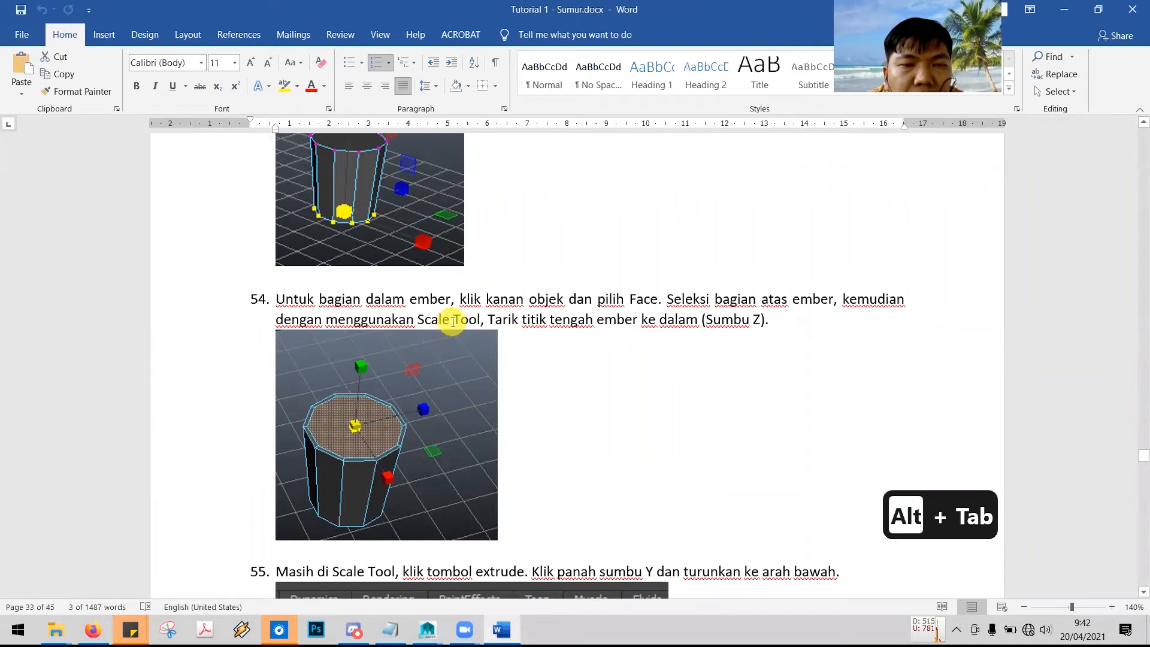
pyautogui.hotkey('alt', 'Tab')
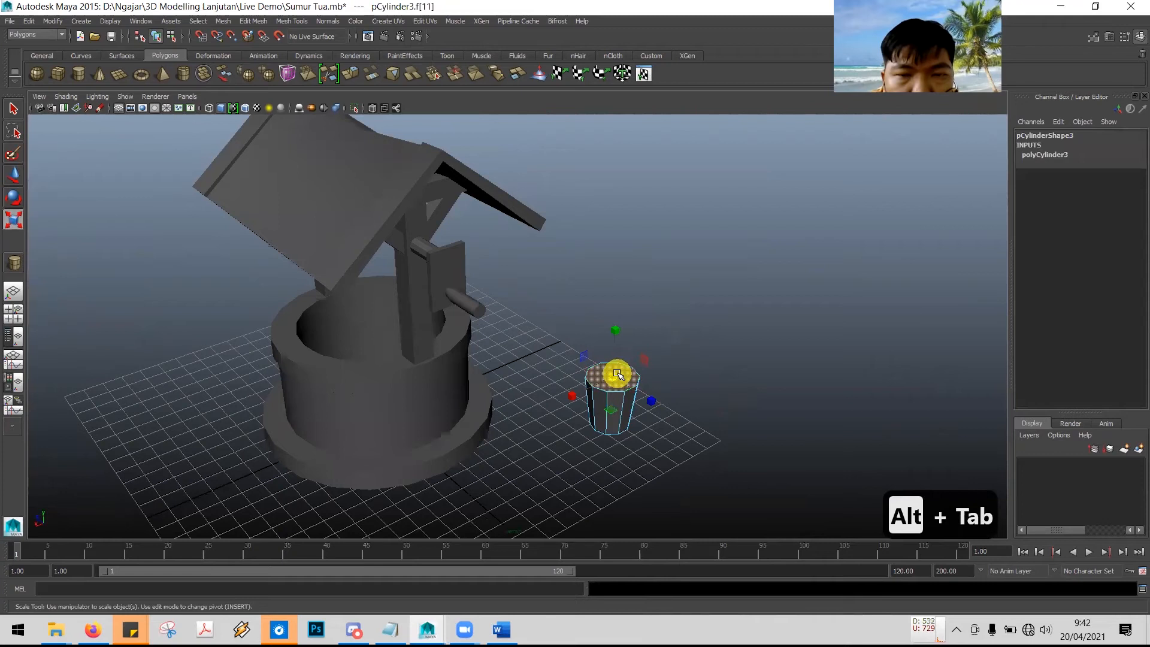
pyautogui.moveTo(613, 378); pyautogui.dragTo(618, 386)
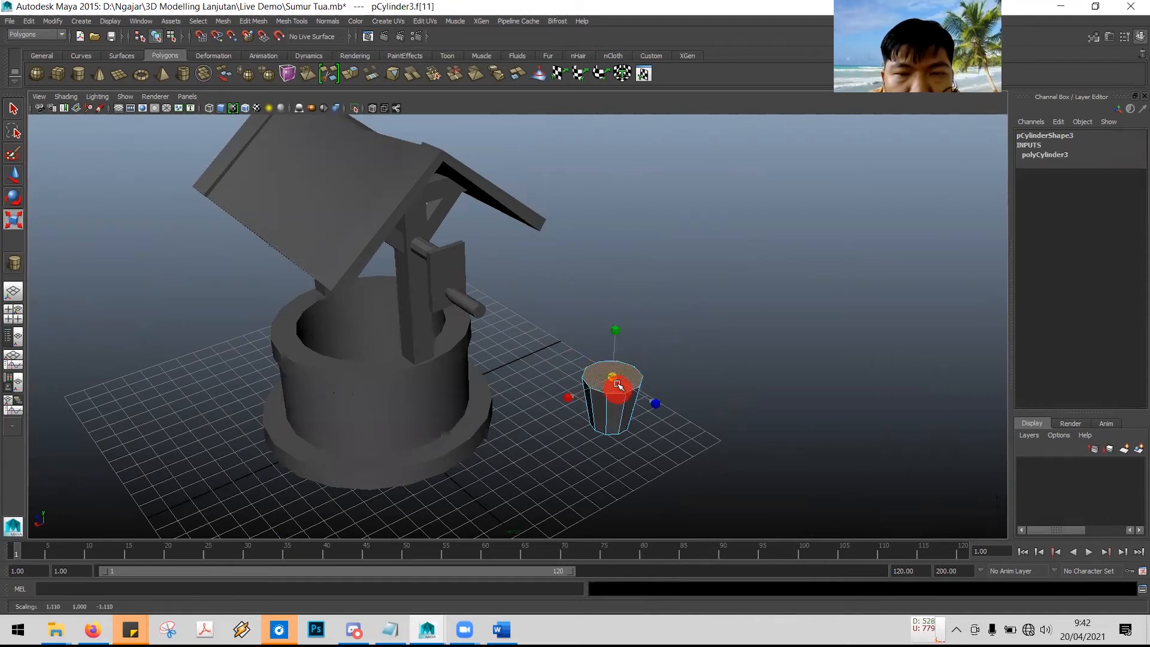
pyautogui.hotkey('ctrl', 'z')
pyautogui.moveTo(618, 333); pyautogui.dragTo(618, 339, button='middle')
# - Review tutorial steps 54 and 55 in Word, including the Extrude instruction, and return to Maya
pyautogui.hotkey('alt', 'Tab')
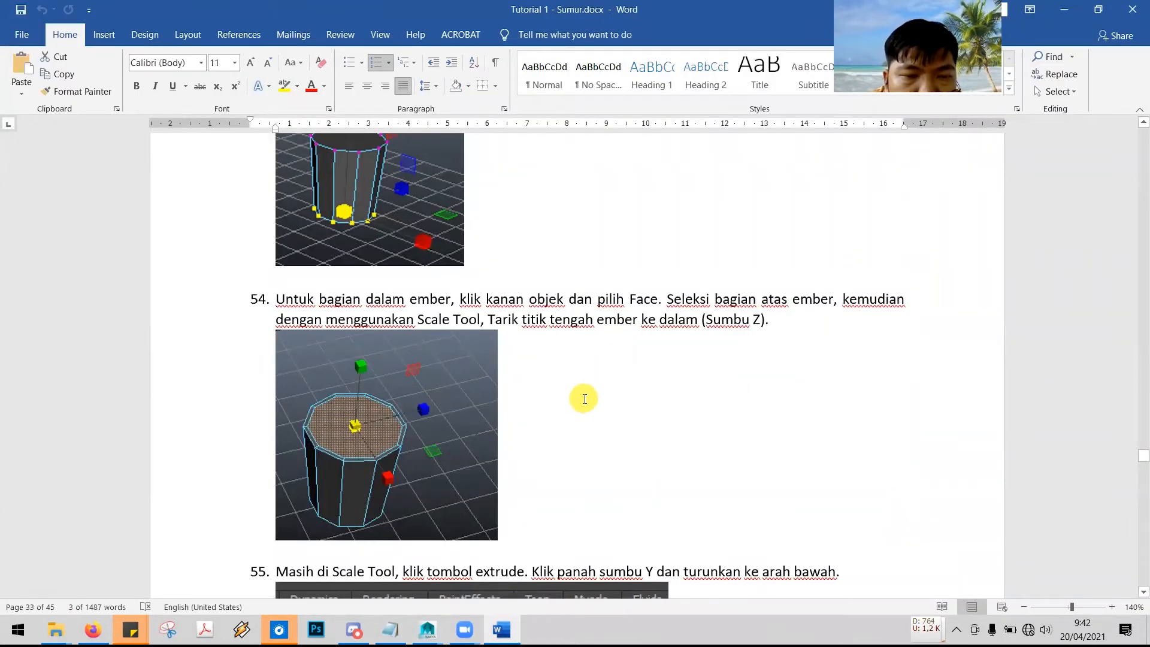
pyautogui.scroll(-5, 608, 418)
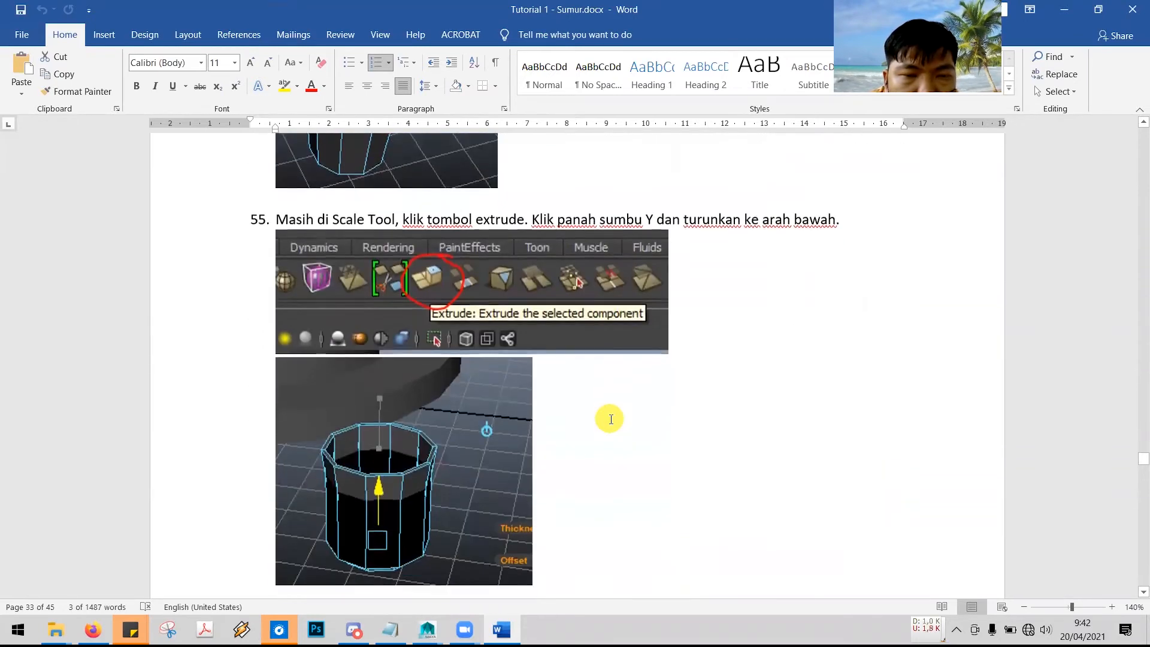
pyautogui.scroll(4, 608, 419)
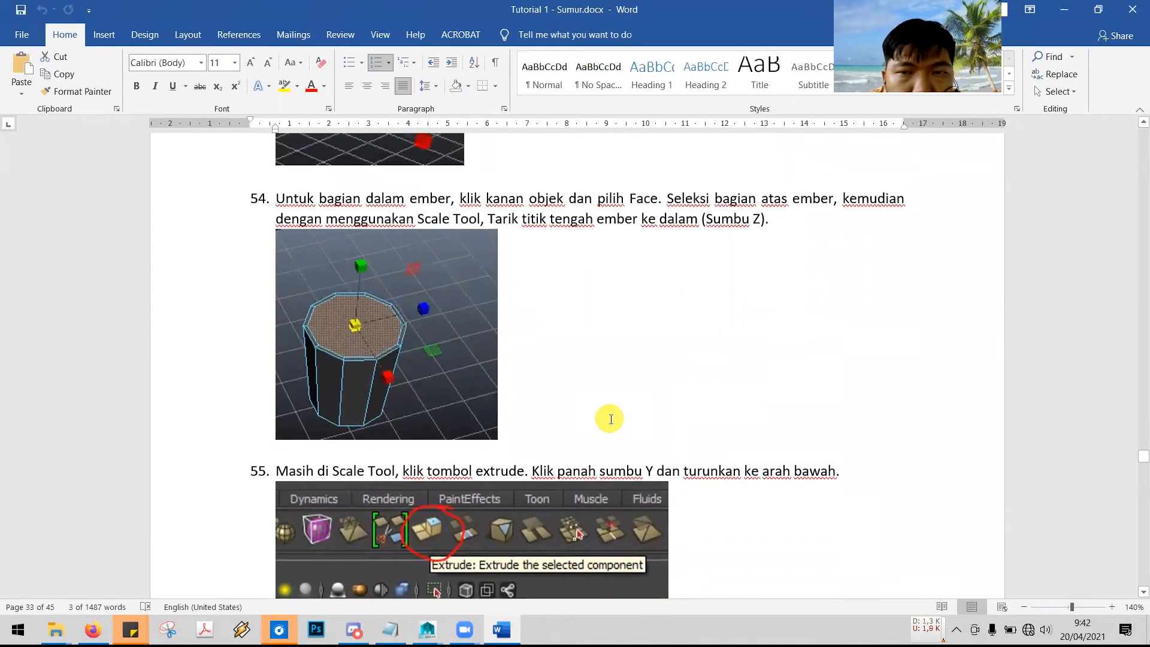
pyautogui.hotkey('alt', 'Tab')
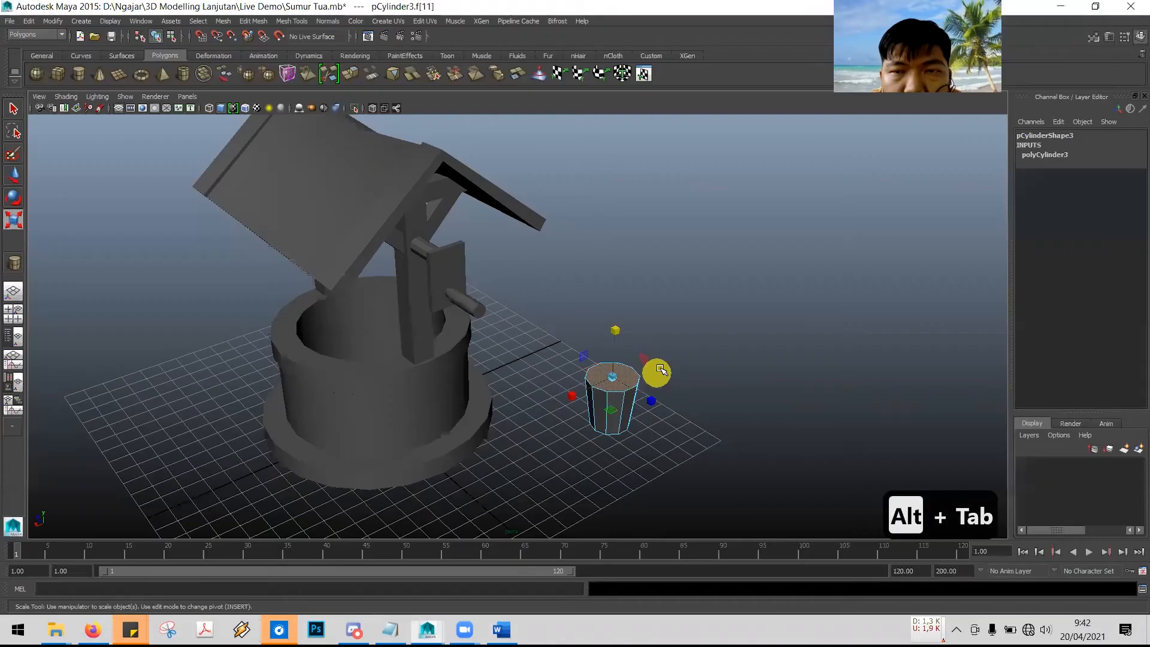
# - Try scaling the bucket's top face uniformly and along single axes, and undo the scale changes
pyautogui.click(1041, 156)
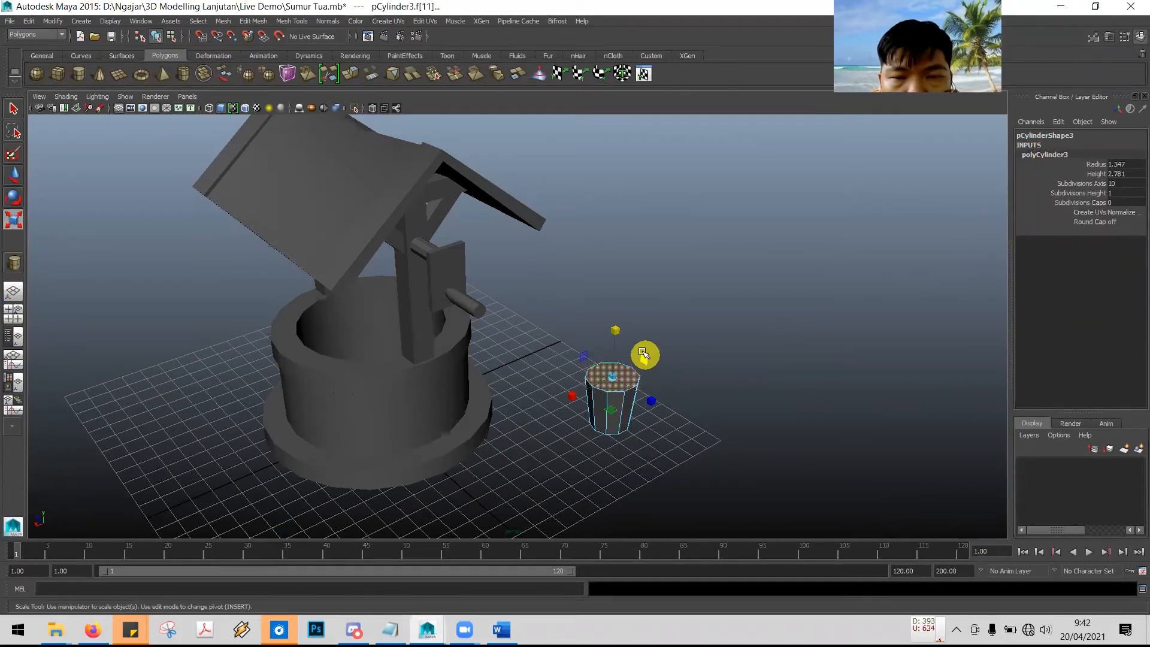
pyautogui.moveTo(613, 375); pyautogui.dragTo(620, 407)
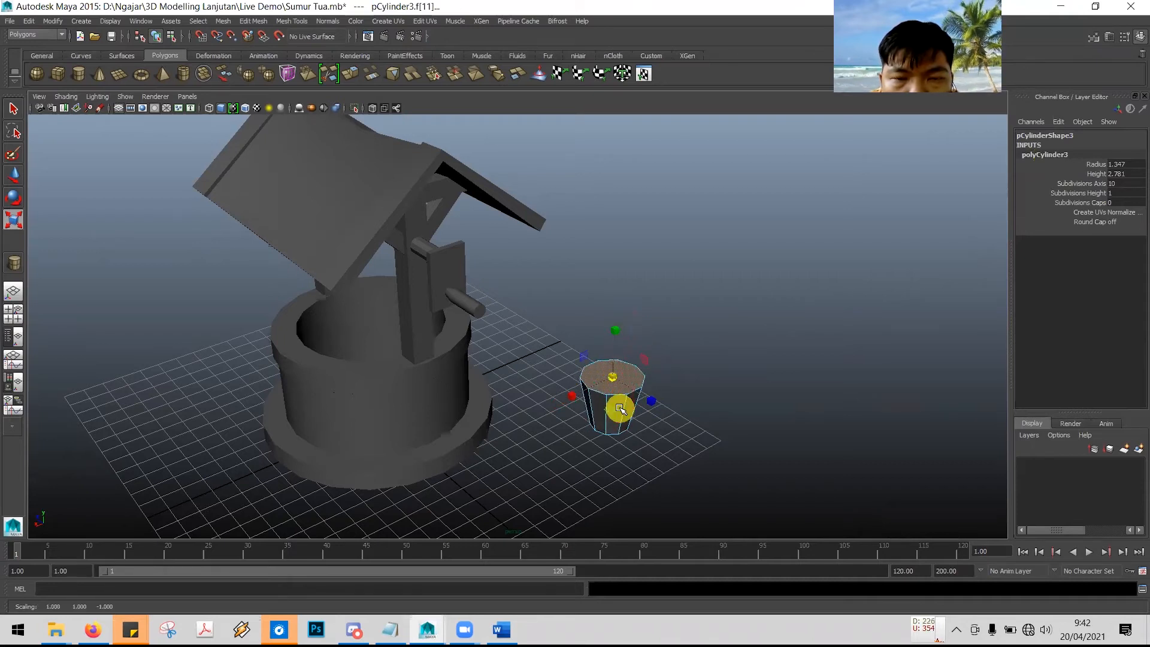
pyautogui.hotkey('ctrl', 'z')
pyautogui.moveTo(651, 402); pyautogui.dragTo(575, 396)
pyautogui.hotkey('ctrl', 'z')
pyautogui.hotkey('ctrl', 'z')
# - Recheck the pictures and text of tutorial step 54 in Word and return to Maya
pyautogui.hotkey('alt', 'Tab')
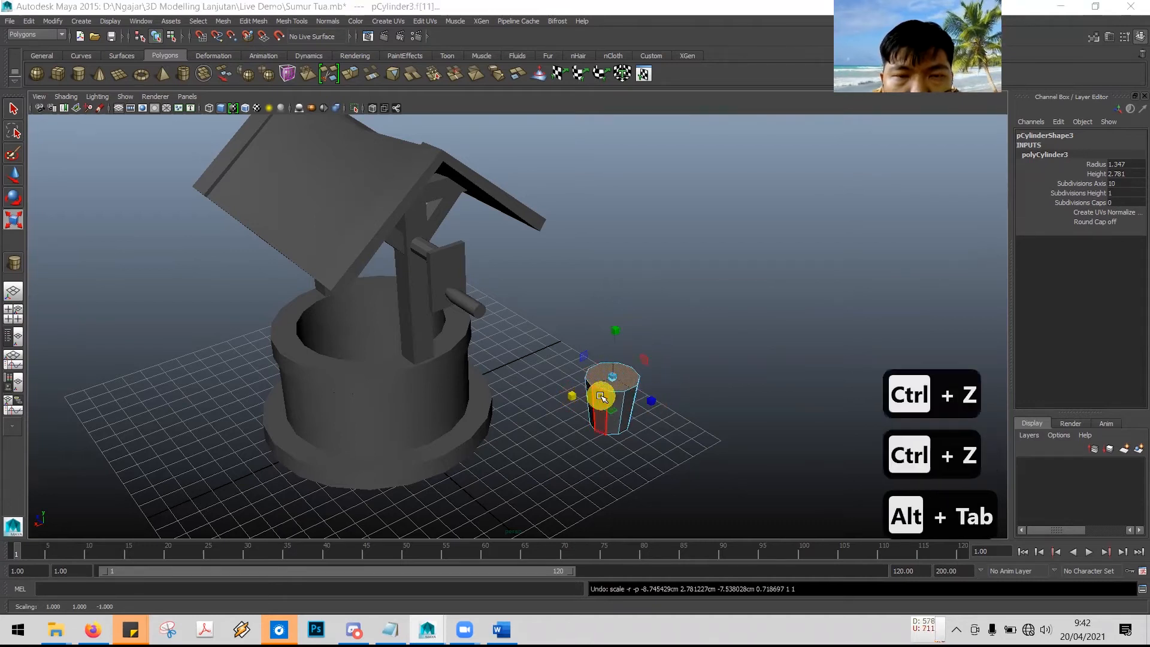
pyautogui.scroll(1, 601, 393)
pyautogui.scroll(2, 603, 393)
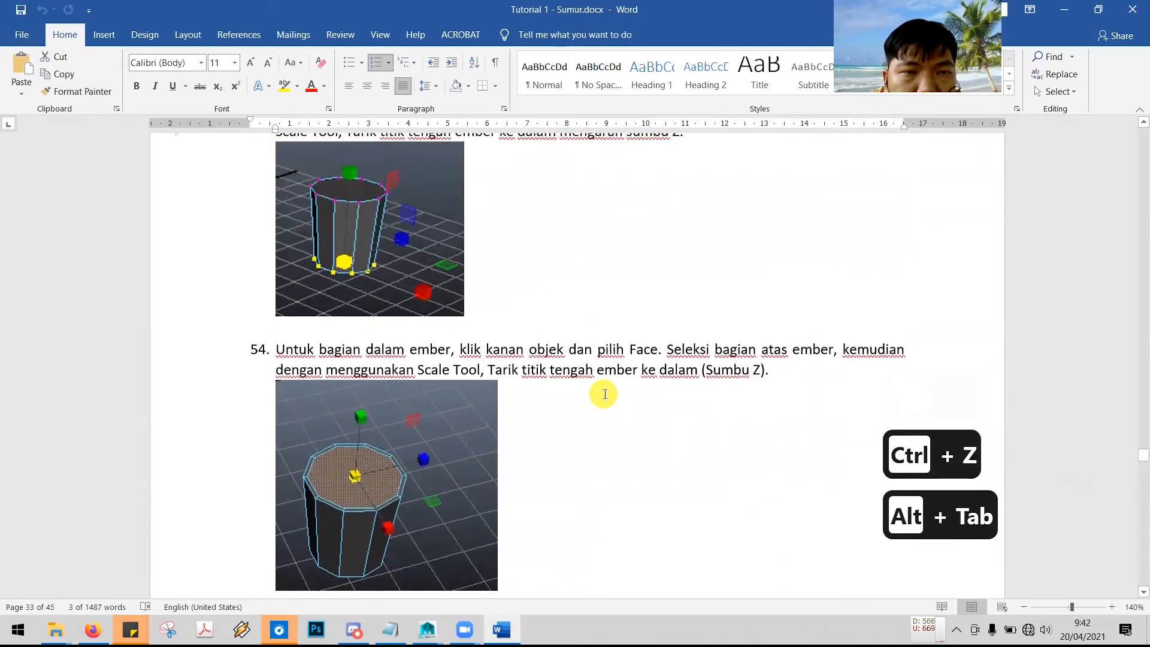
pyautogui.hotkey('alt', 'Tab')
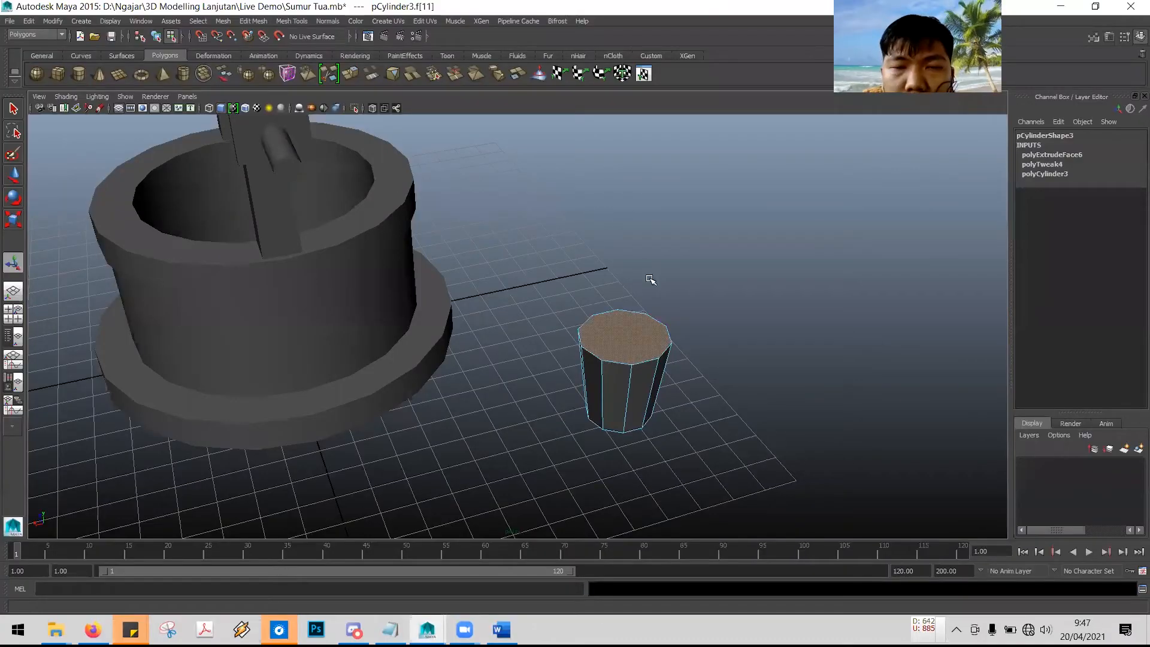
# - Compare the bucket in Maya with the pictures for tutorial steps 53 and 54 in Word
pyautogui.press('t')
pyautogui.click(651, 331)
pyautogui.hotkey('alt', 'Tab')
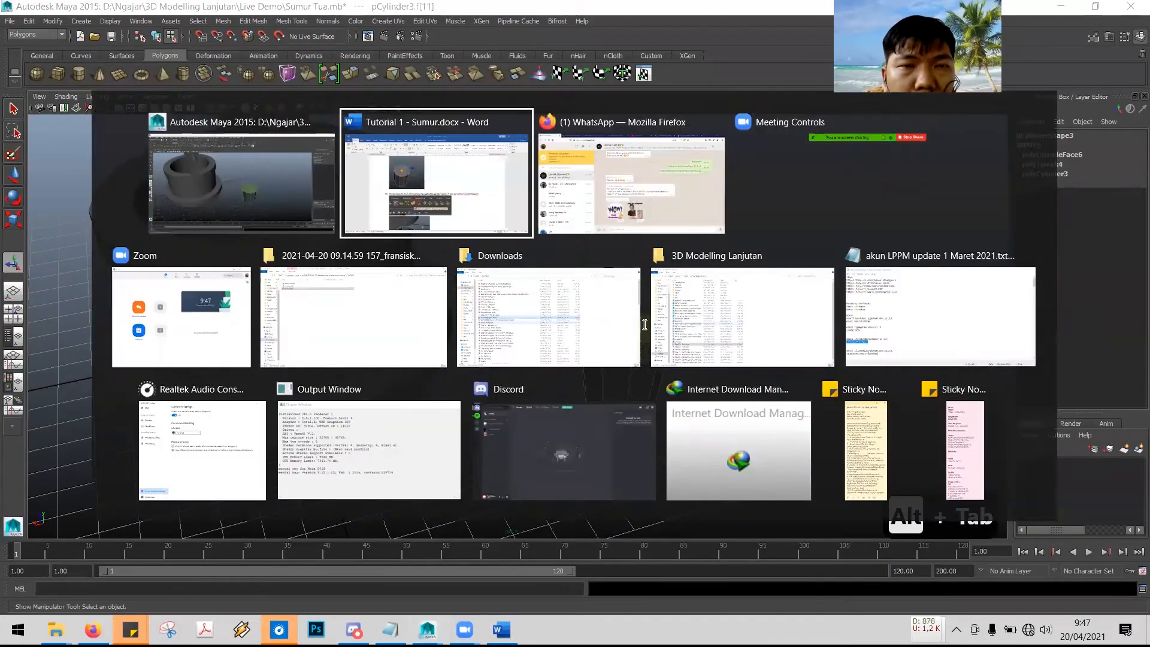
pyautogui.scroll(4, 568, 254)
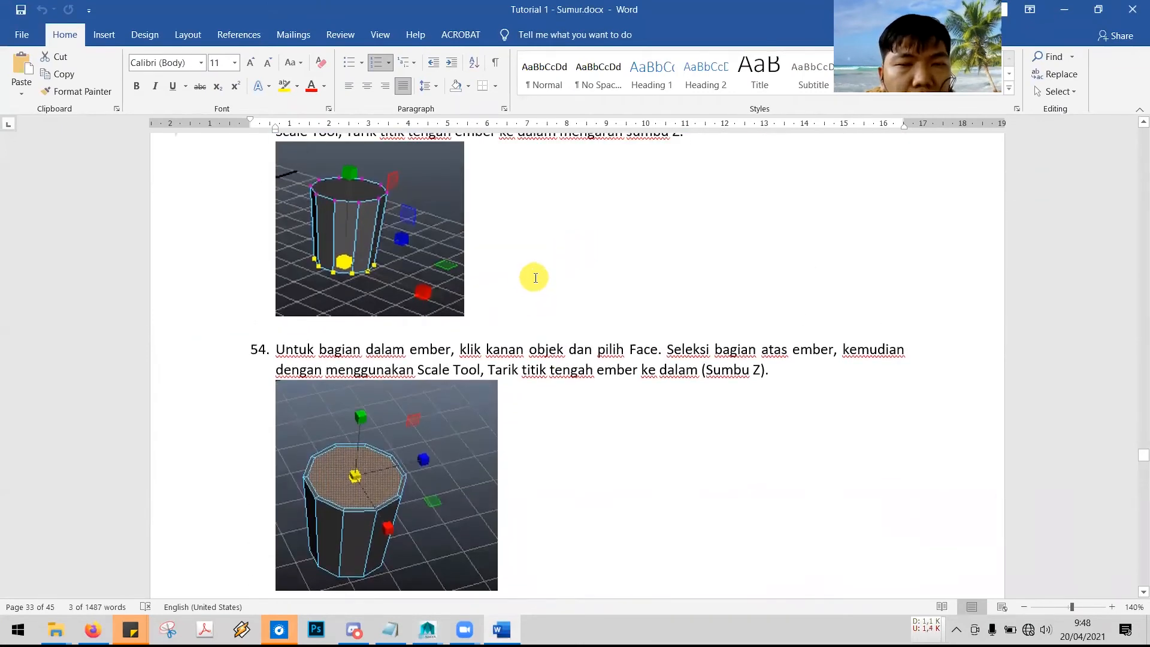
pyautogui.scroll(-2, 534, 275)
pyautogui.scroll(3, 459, 312)
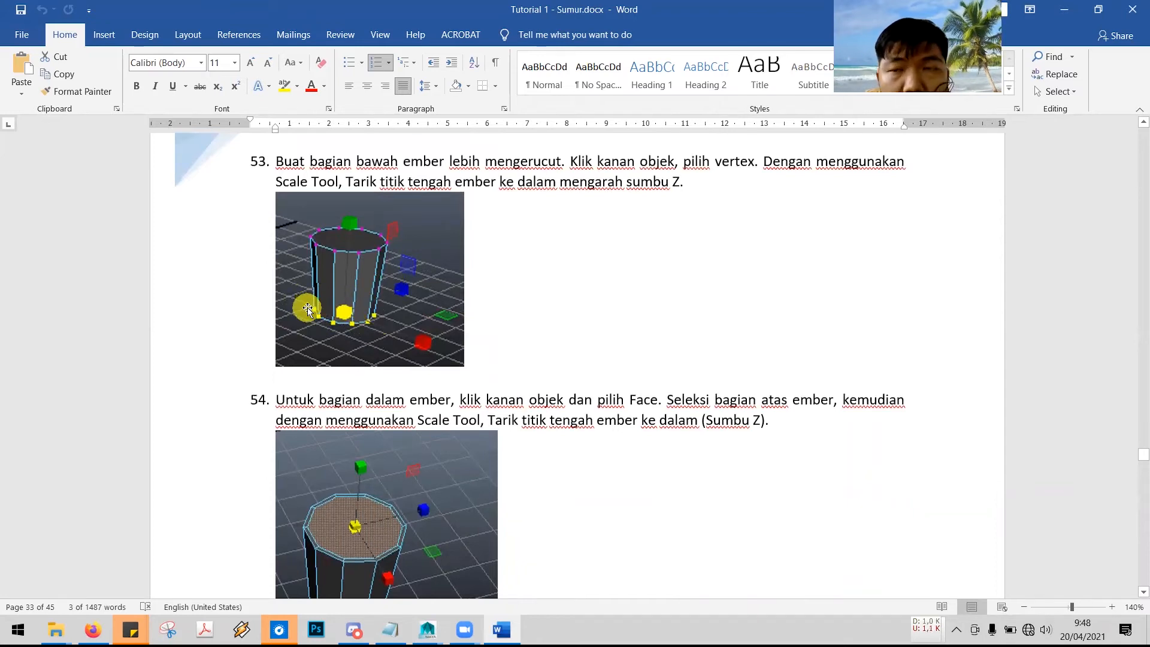
pyautogui.scroll(-1, 436, 297)
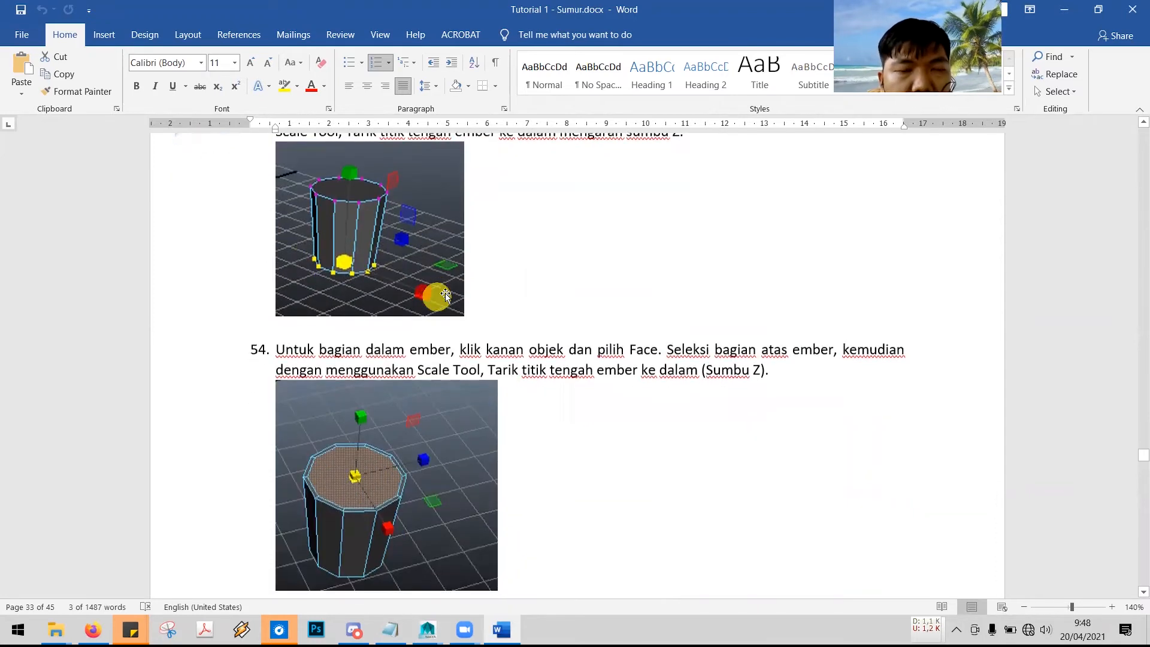
pyautogui.hotkey('alt', 'Tab')
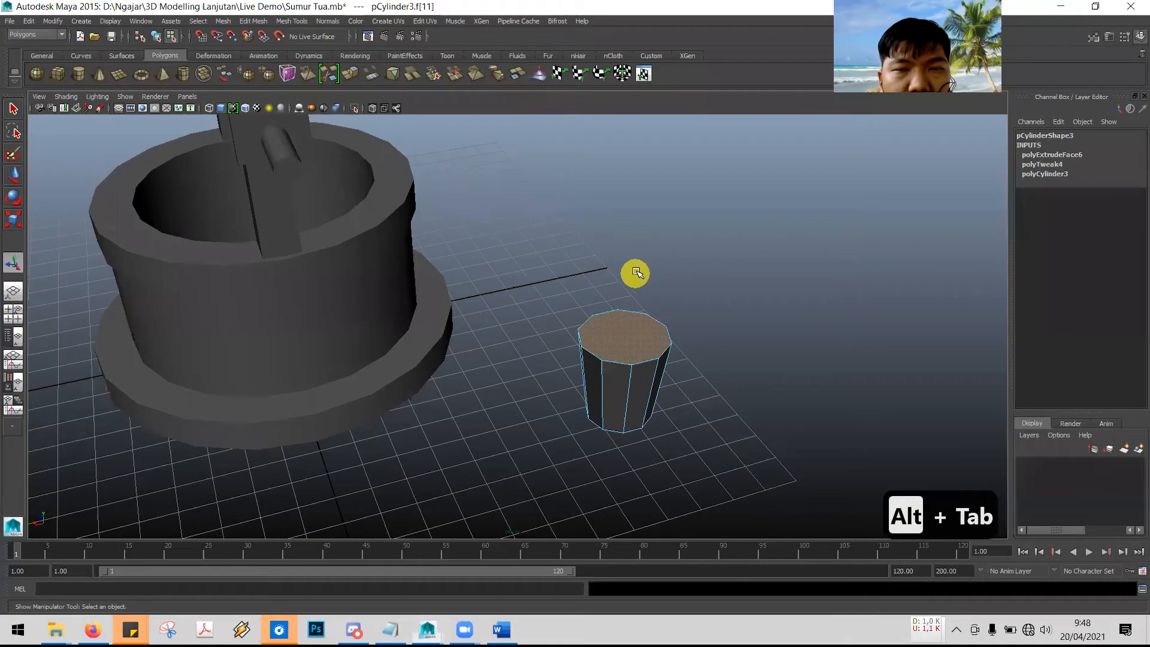
# - Select the full ring of side faces around the bucket and apply a face Extrude to them
pyautogui.click(649, 375)
pyautogui.doubleClick(613, 384)
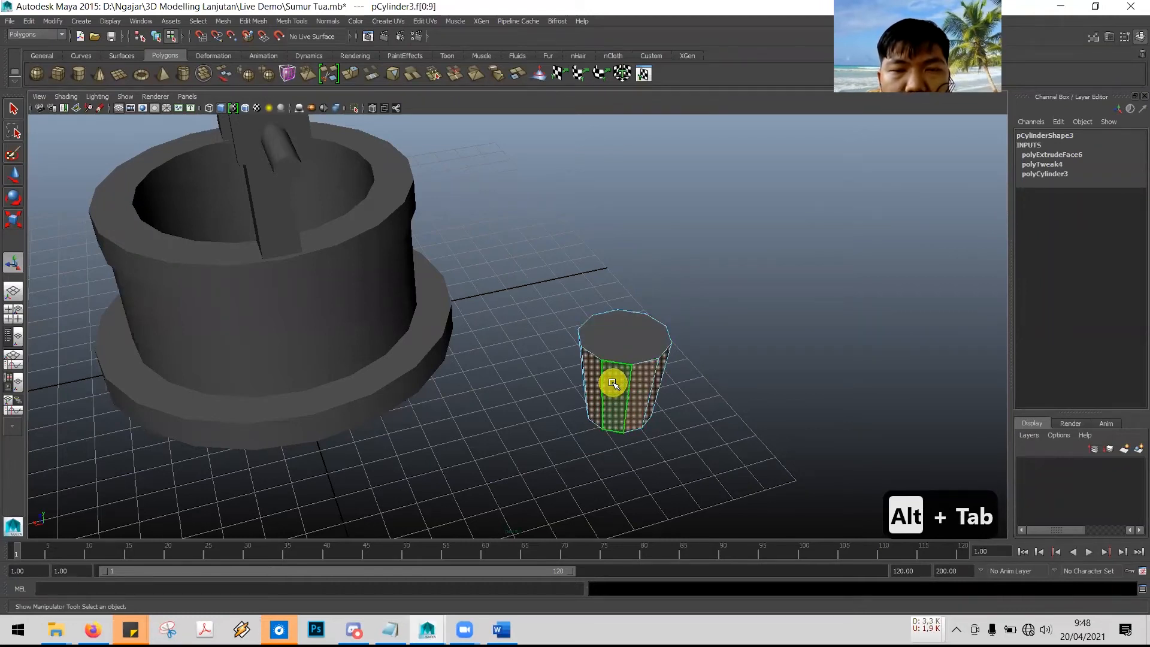
pyautogui.moveTo(695, 381)
pyautogui.keyDown('alt'); pyautogui.mouseDown()
pyautogui.moveTo(701, 373)
pyautogui.moveTo(685, 372)
pyautogui.mouseUp(); pyautogui.keyUp('alt')
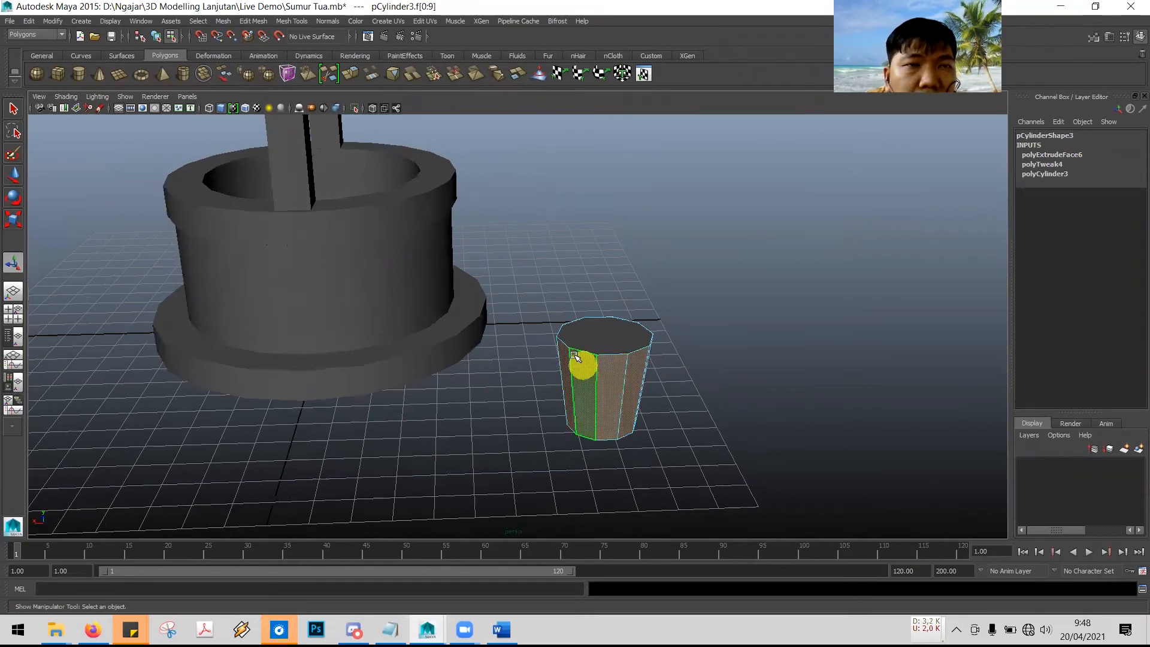
pyautogui.click(256, 21)
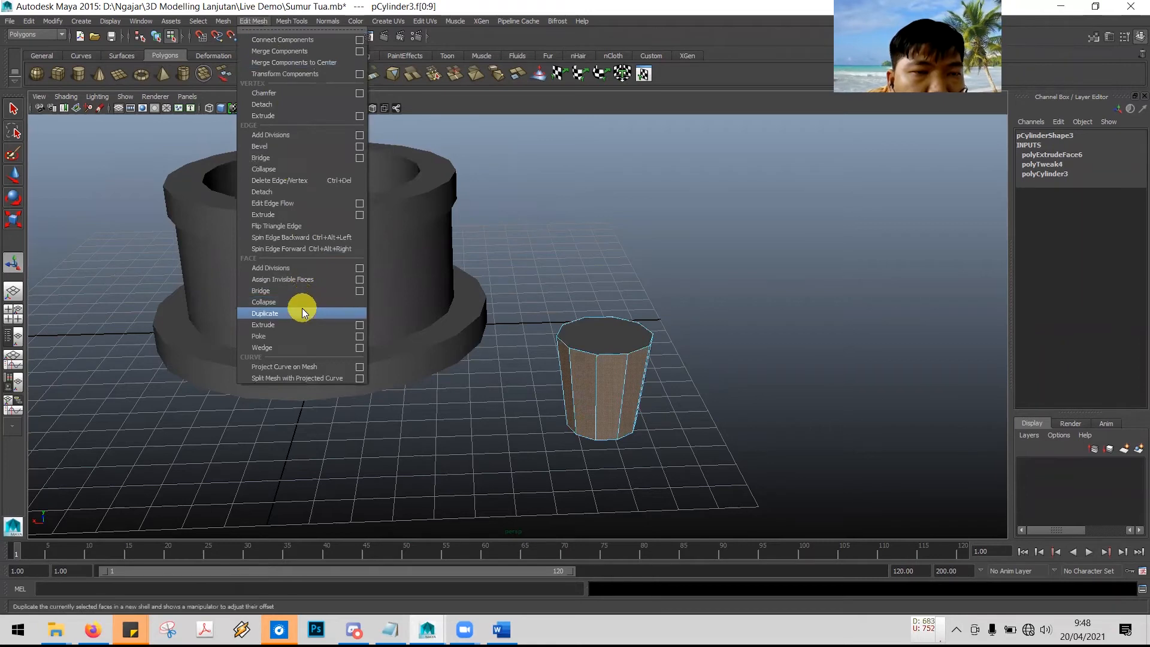
pyautogui.click(300, 324)
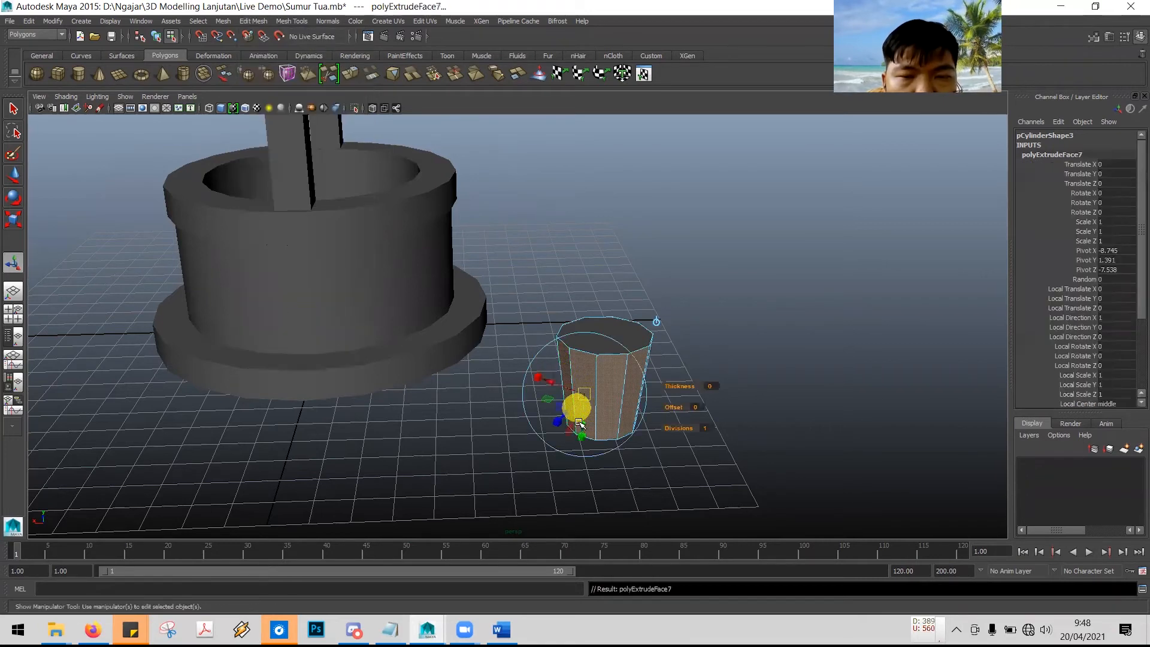
# - Pull the bucket's extruded side faces outward about 0.07 along local Z to form a thin rim wall
pyautogui.moveTo(567, 413)
pyautogui.mouseDown()
pyautogui.moveTo(555, 411)
pyautogui.moveTo(564, 417)
pyautogui.mouseUp()
pyautogui.hotkey('ctrl', 'z')
pyautogui.keyDown('alt'); pyautogui.moveTo(626, 457); pyautogui.dragTo(750, 444); pyautogui.keyUp('alt')
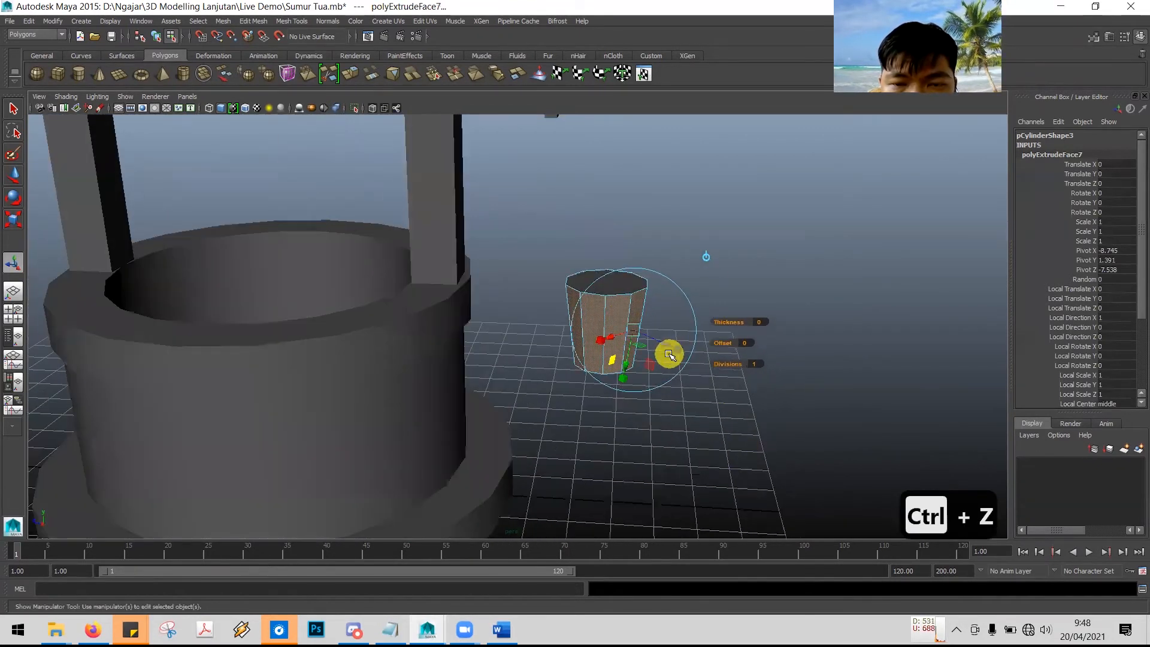
pyautogui.moveTo(676, 349); pyautogui.dragTo(670, 348)
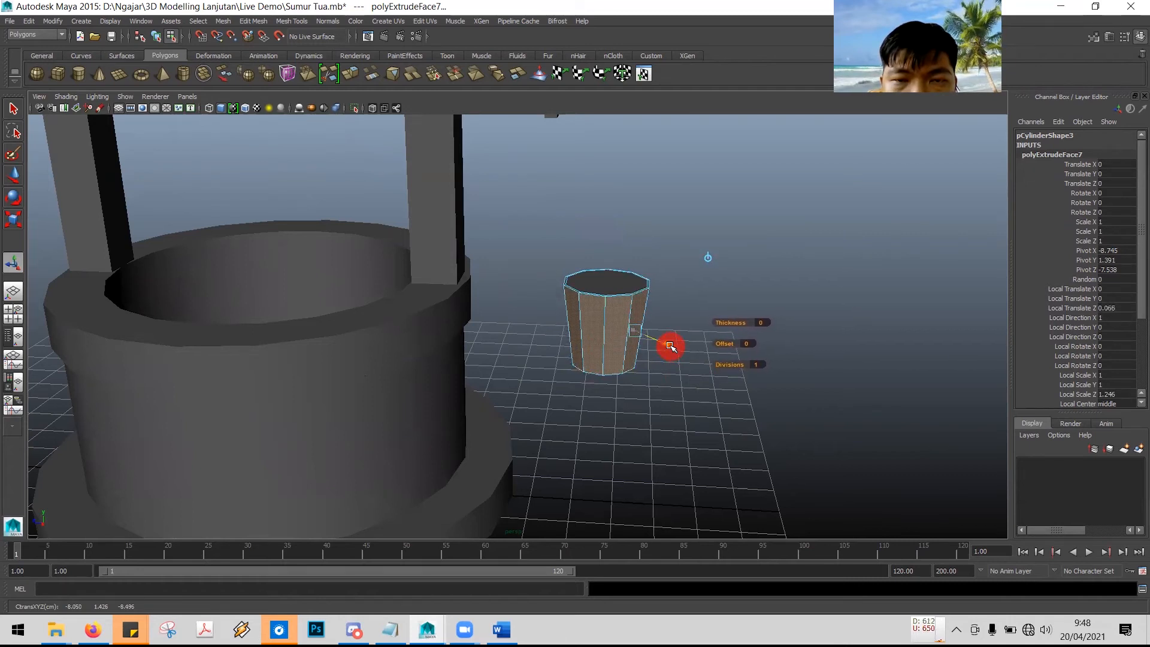
pyautogui.moveTo(721, 298)
pyautogui.keyDown('alt'); pyautogui.mouseDown()
pyautogui.moveTo(716, 325)
pyautogui.moveTo(705, 310)
pyautogui.mouseUp(); pyautogui.keyUp('alt')
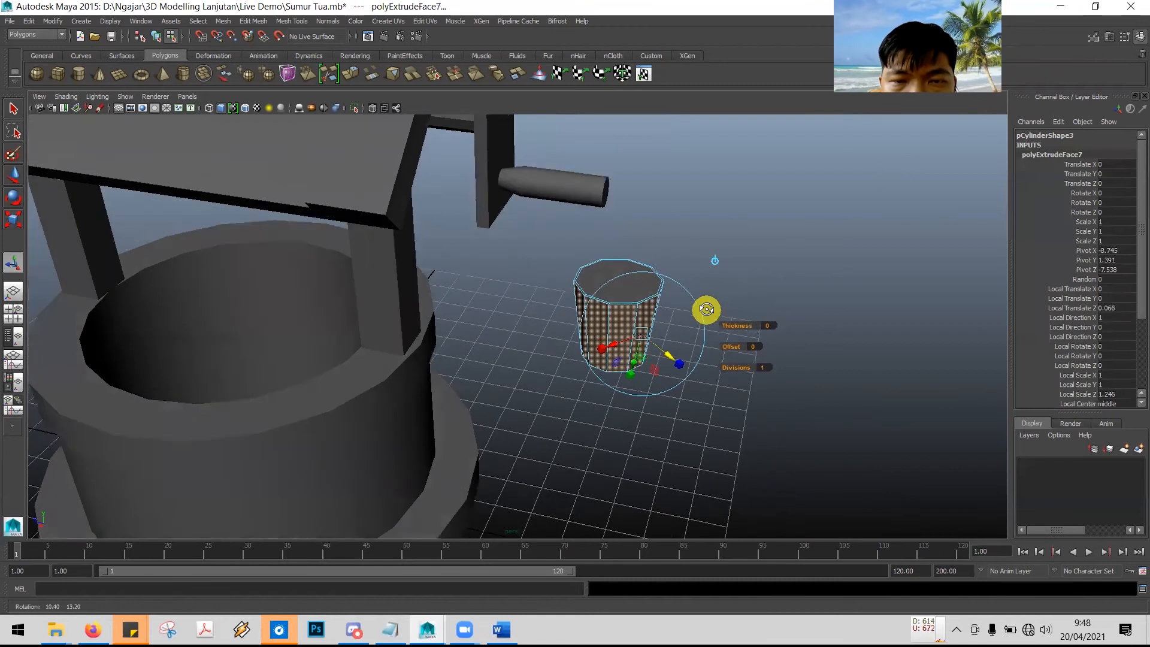
pyautogui.scroll(3, 706, 309)
pyautogui.scroll(1, 705, 309)
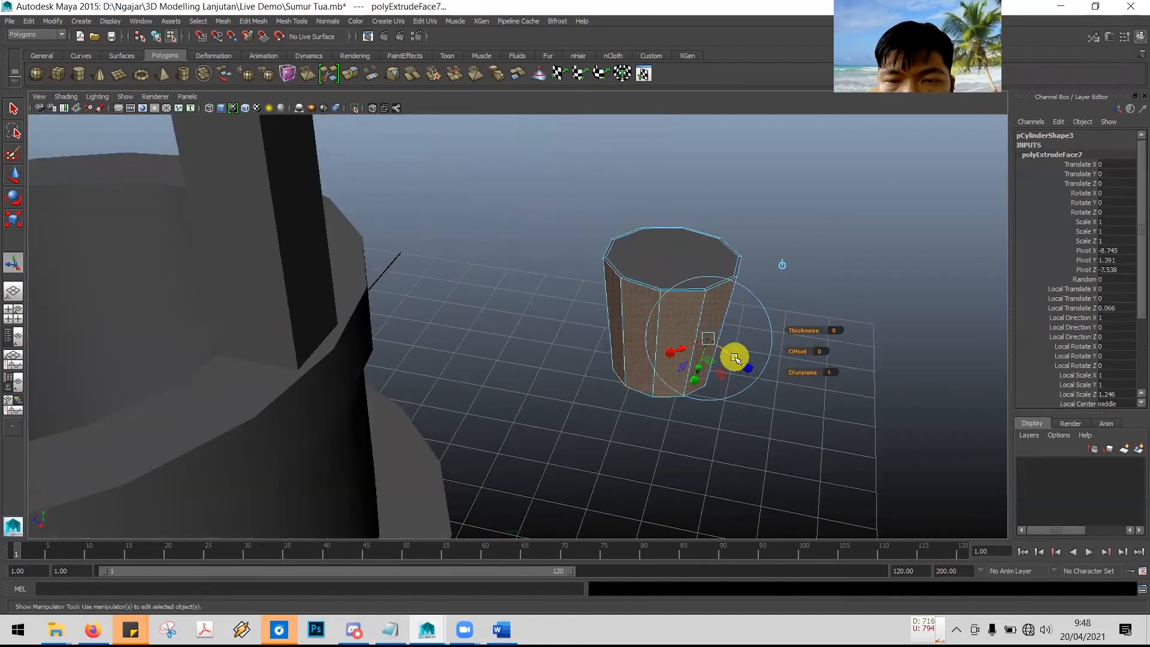
pyautogui.moveTo(736, 359); pyautogui.dragTo(737, 352)
# - In Word, insert a new numbered item before tutorial step 54 and start it with "Masuk ke face mode"
pyautogui.hotkey('alt', 'Tab')
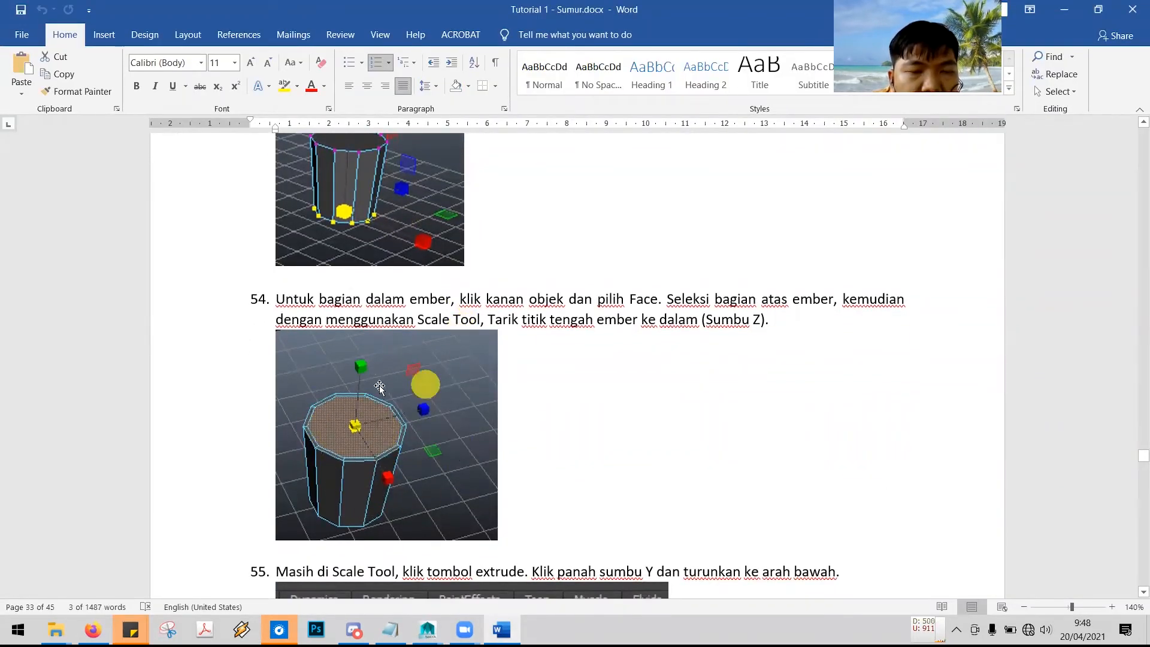
pyautogui.click(274, 295)
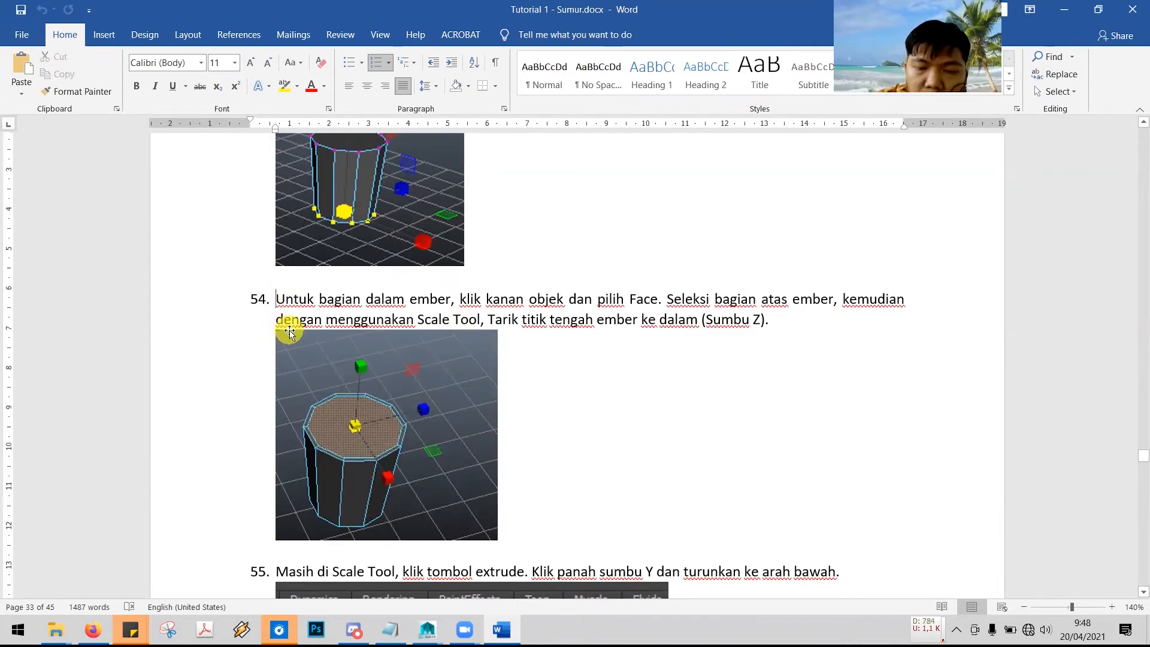
pyautogui.press('Return')
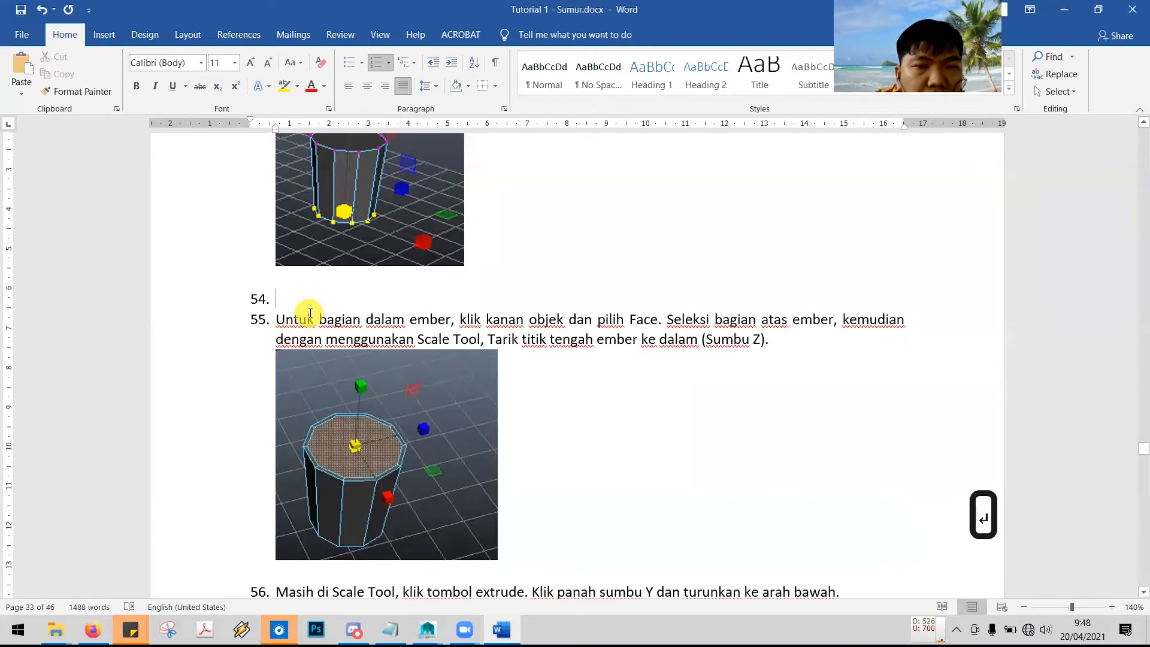
pyautogui.scroll(2, 310, 312)
pyautogui.write('Masuk')
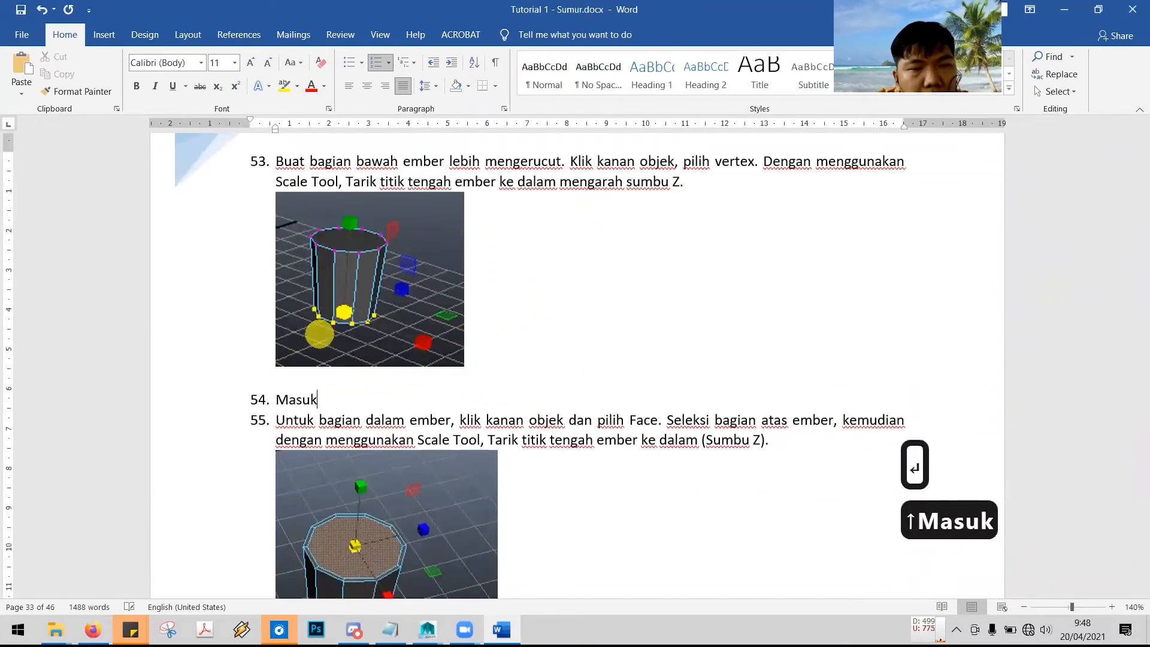
pyautogui.write(' ke ')
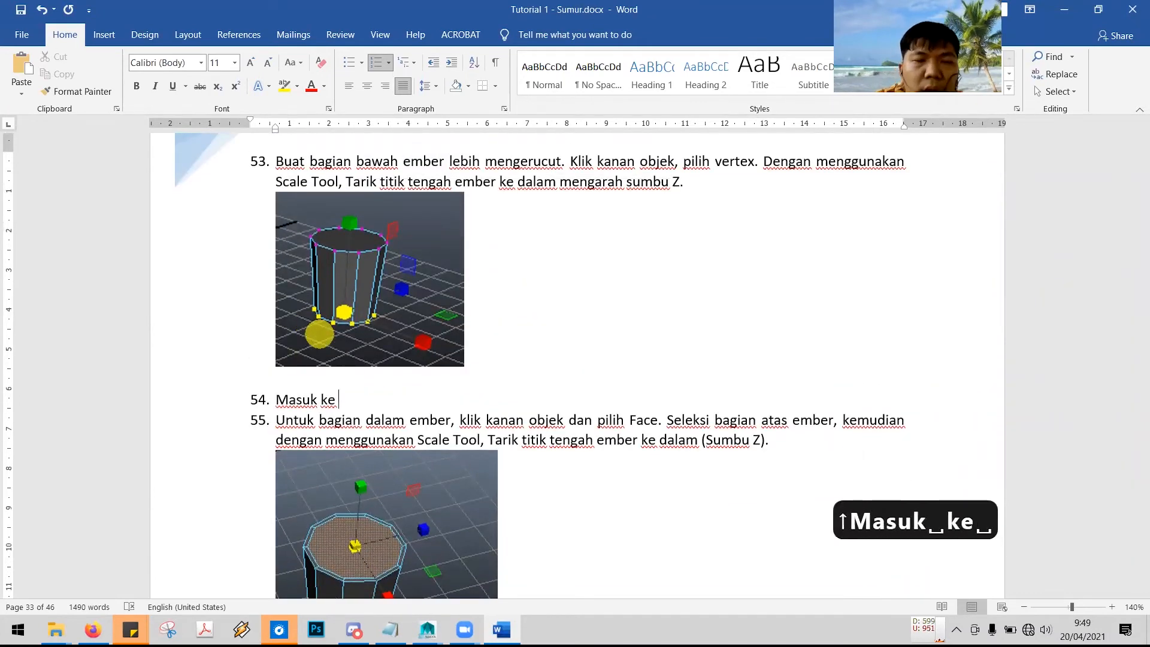
pyautogui.write('mode')
pyautogui.hotkey('ctrl', 'shift', 'Left')
pyautogui.press('Left')
pyautogui.write('face')
pyautogui.press('End')
pyautogui.press('BackSpace')
# - Continue the new step 54 with ", kemudian seleksi bagian samping/badan ember."
pyautogui.write(', k')
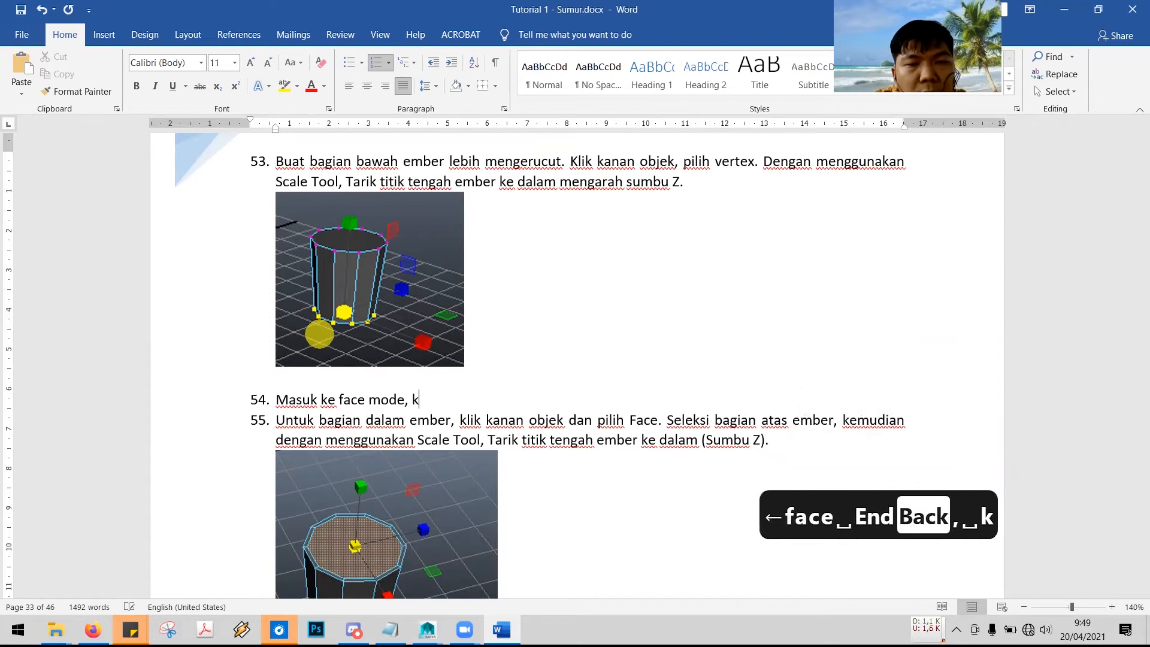
pyautogui.write('emudian s')
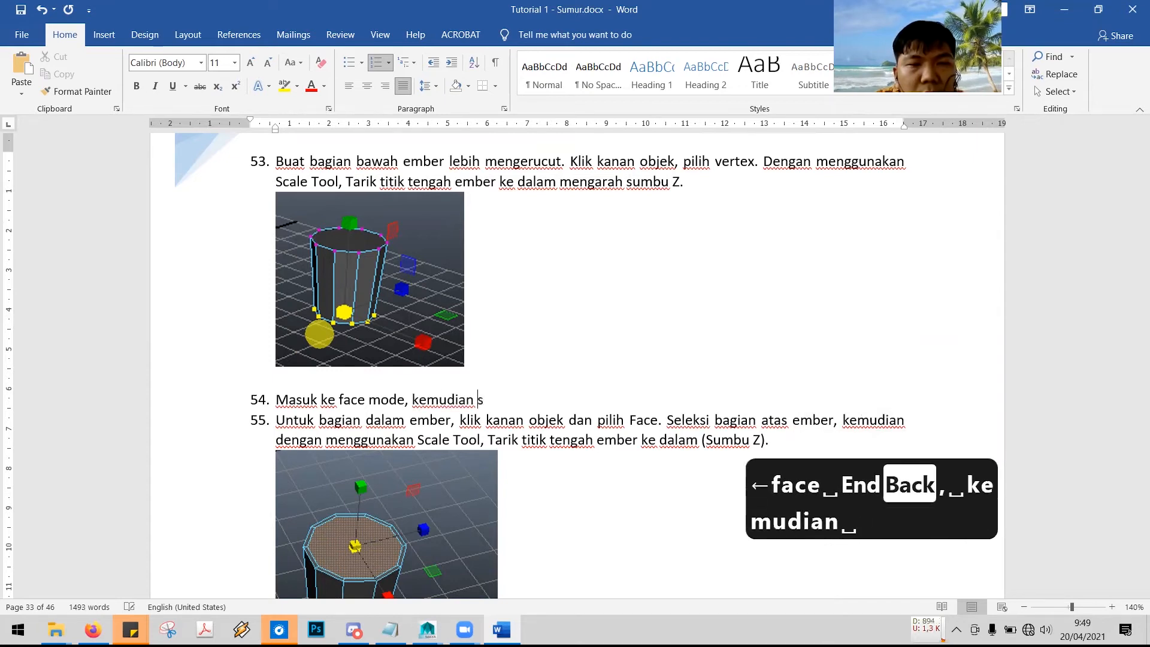
pyautogui.write('eleksi bagia')
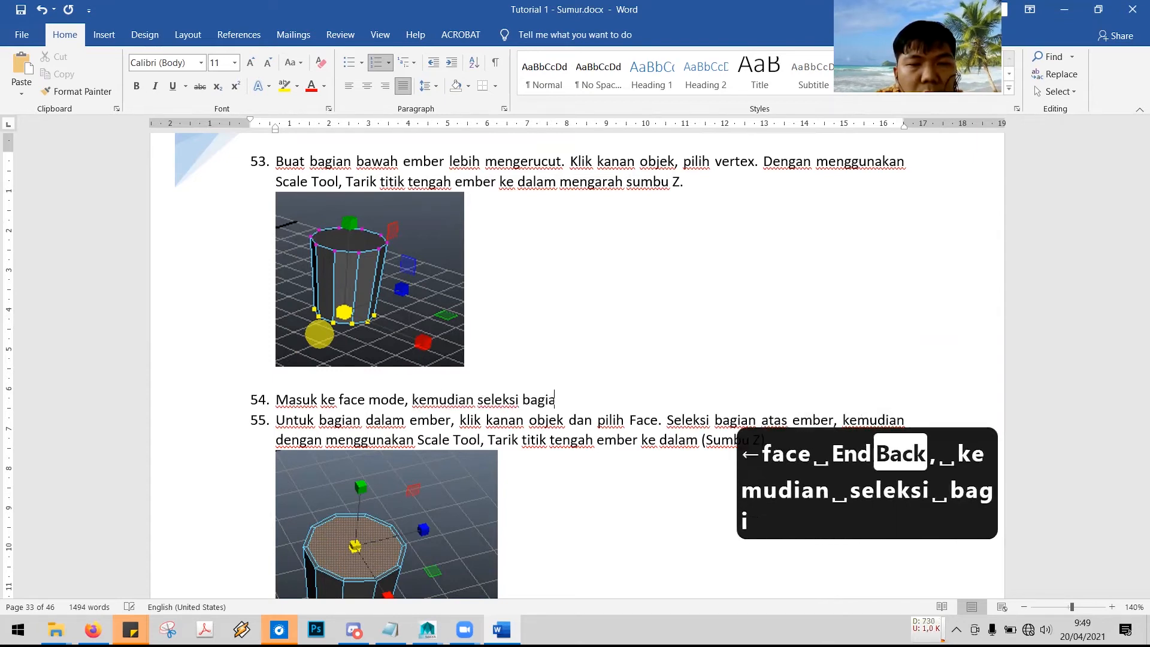
pyautogui.write('n samping/badan ')
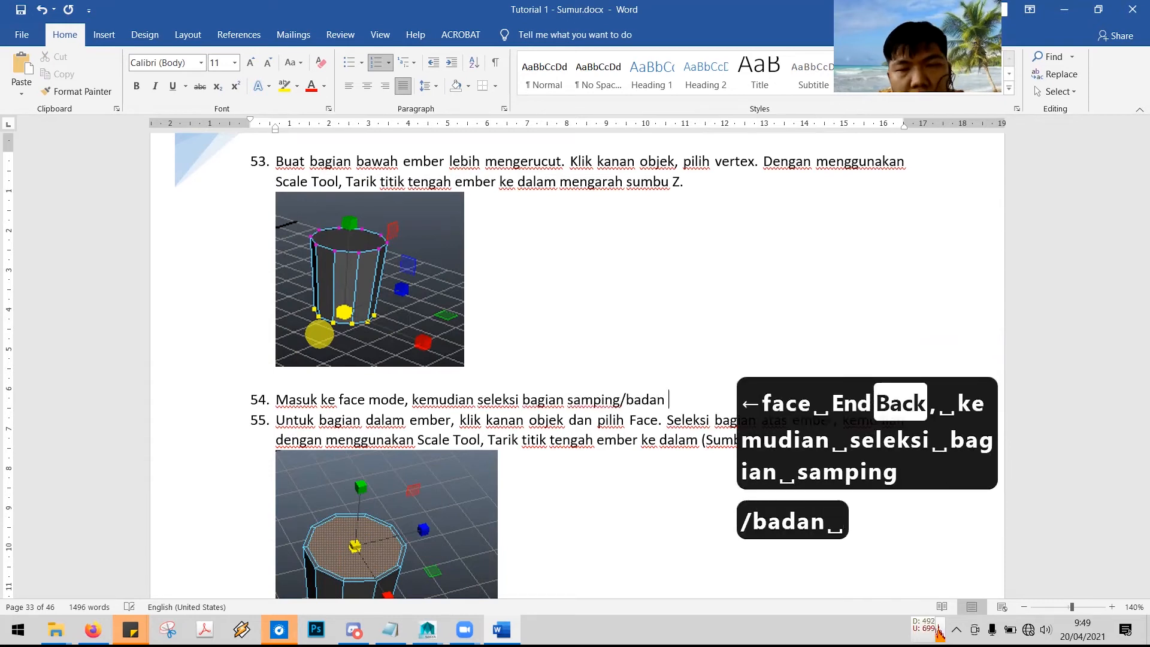
pyautogui.write('ember')
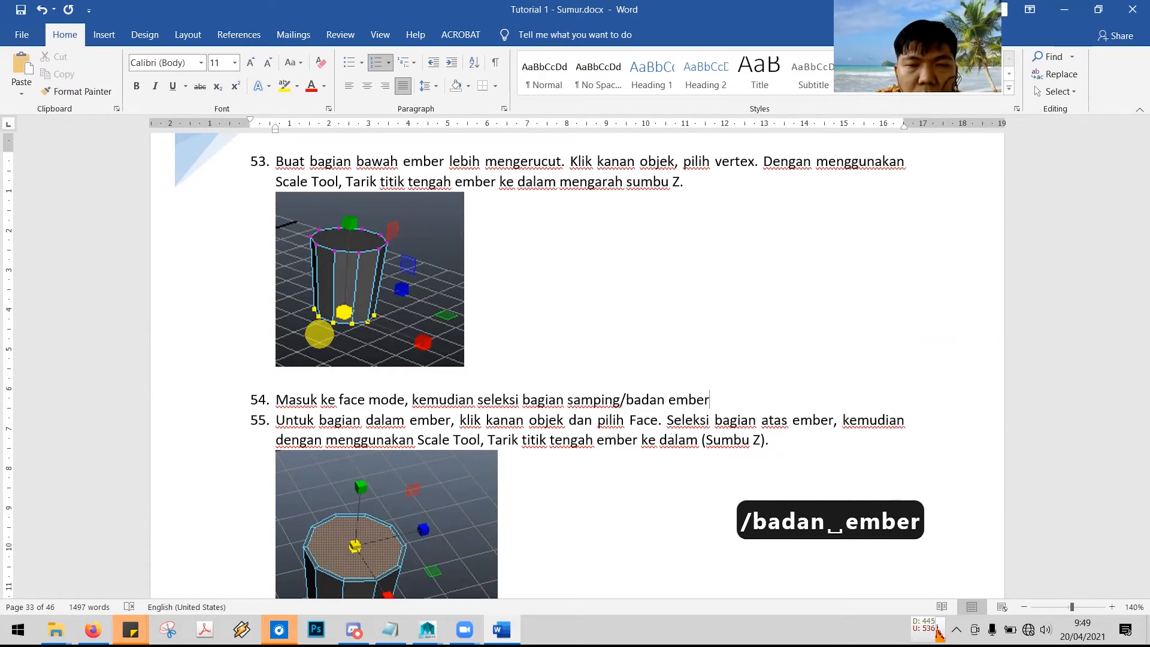
pyautogui.write(',')
pyautogui.press('BackSpace')
pyautogui.write('. ')
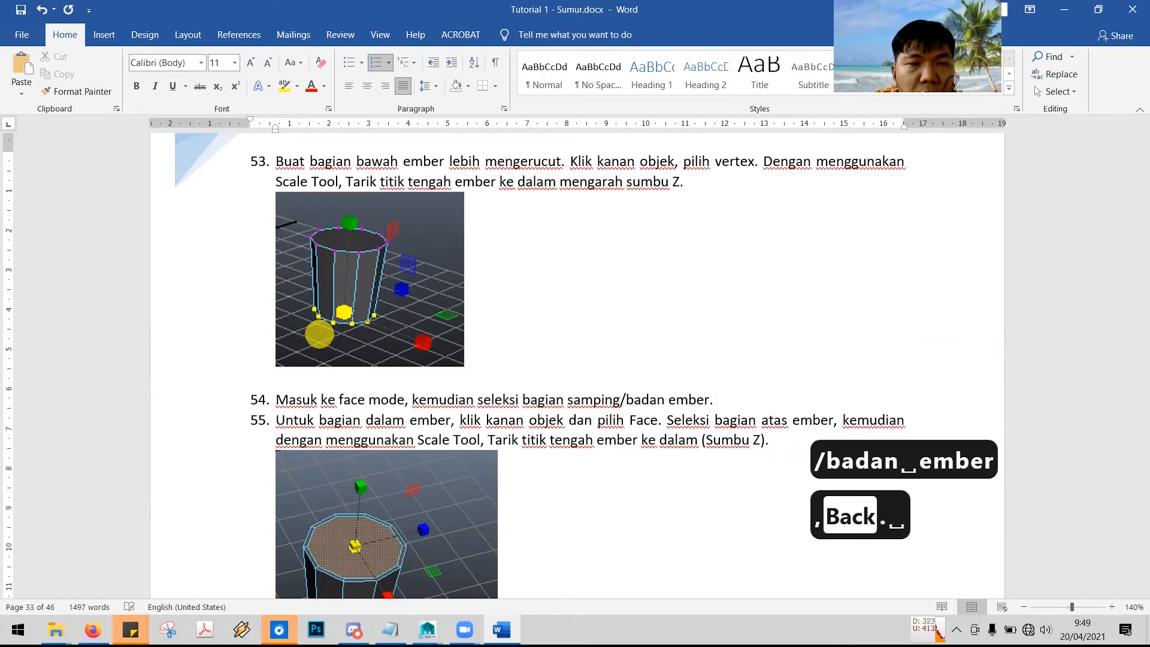
# - Add the instruction "Lakukan extrude face dan buat dinding embernya" to step 54
pyautogui.write('Laku')
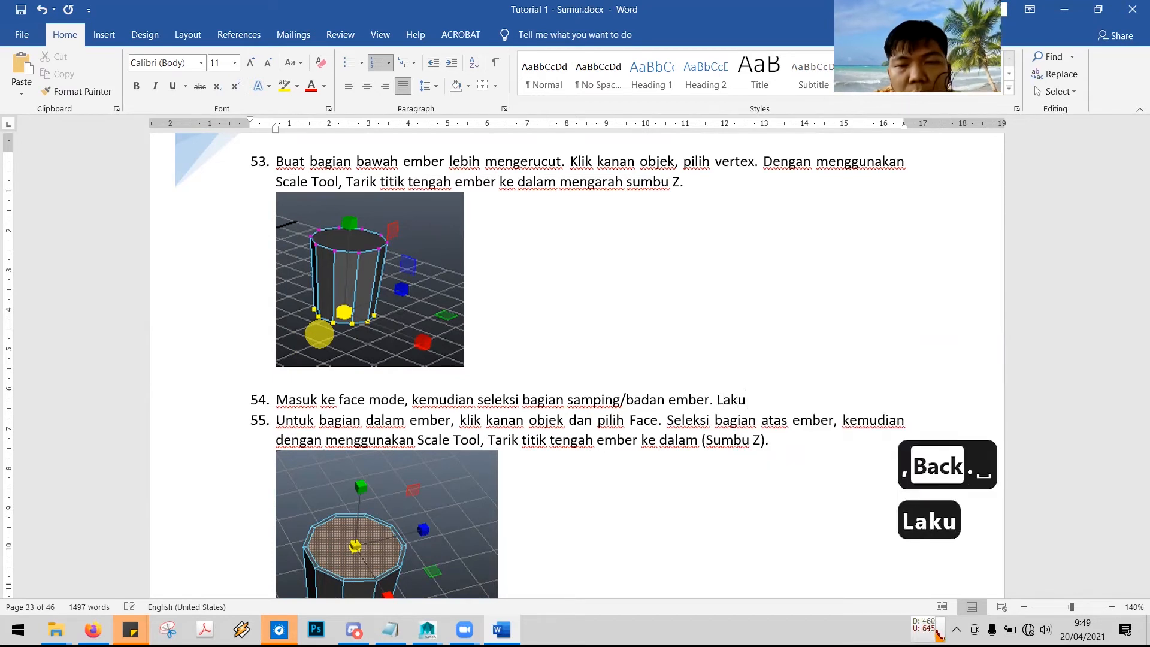
pyautogui.write('kan extrud')
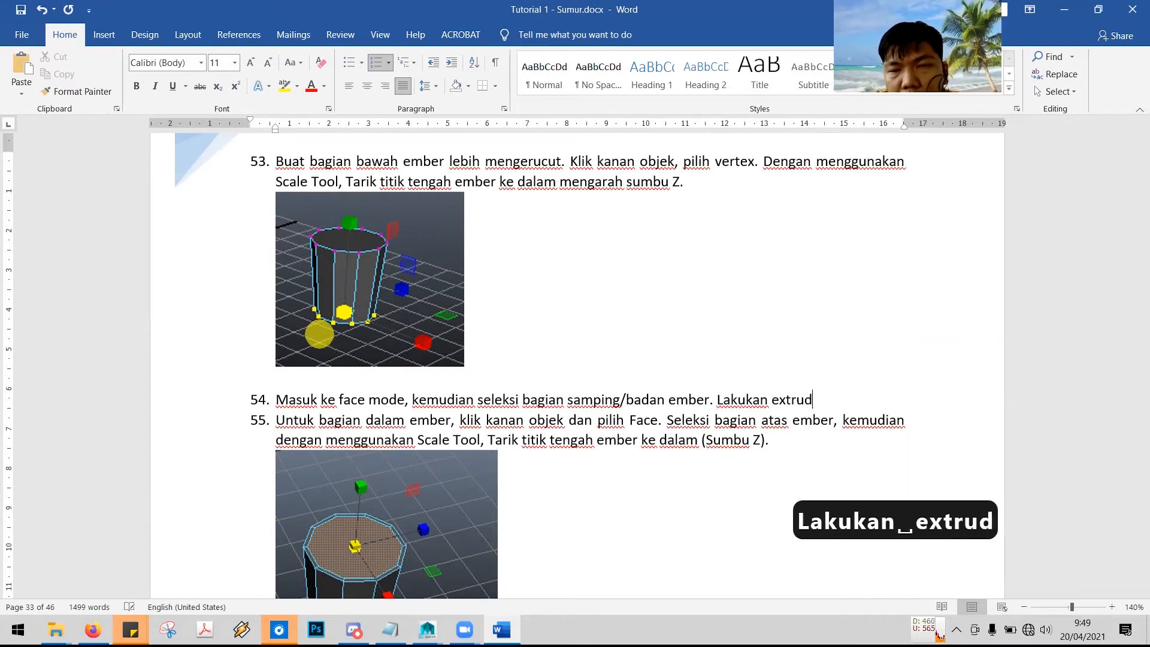
pyautogui.write('e face')
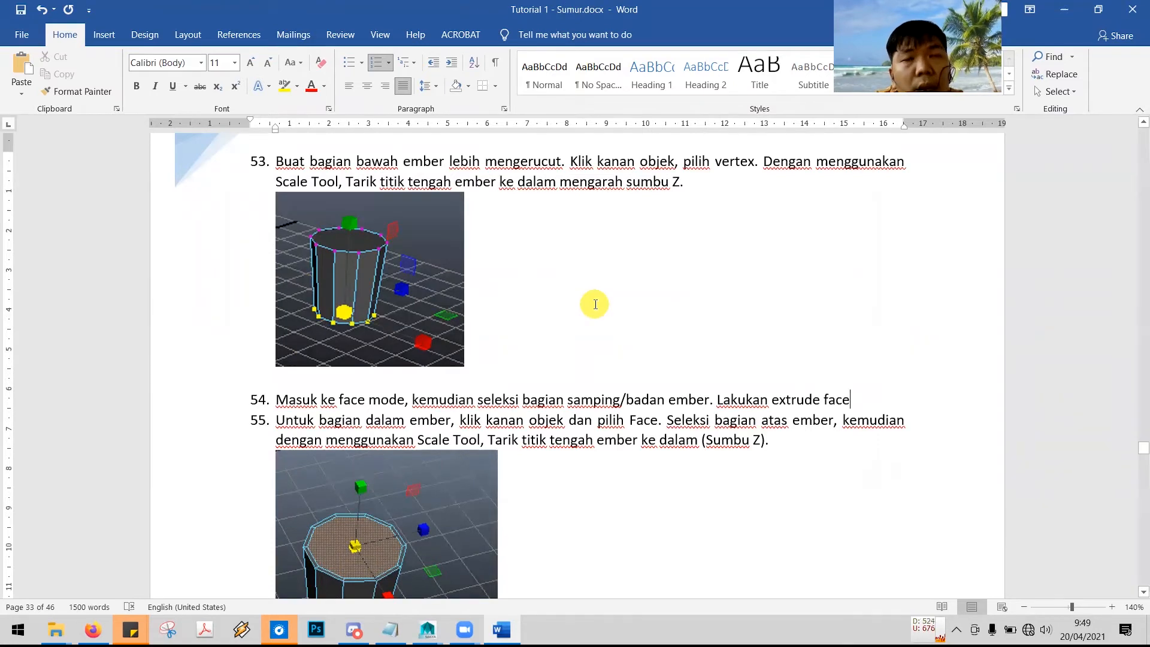
pyautogui.write('dan ')
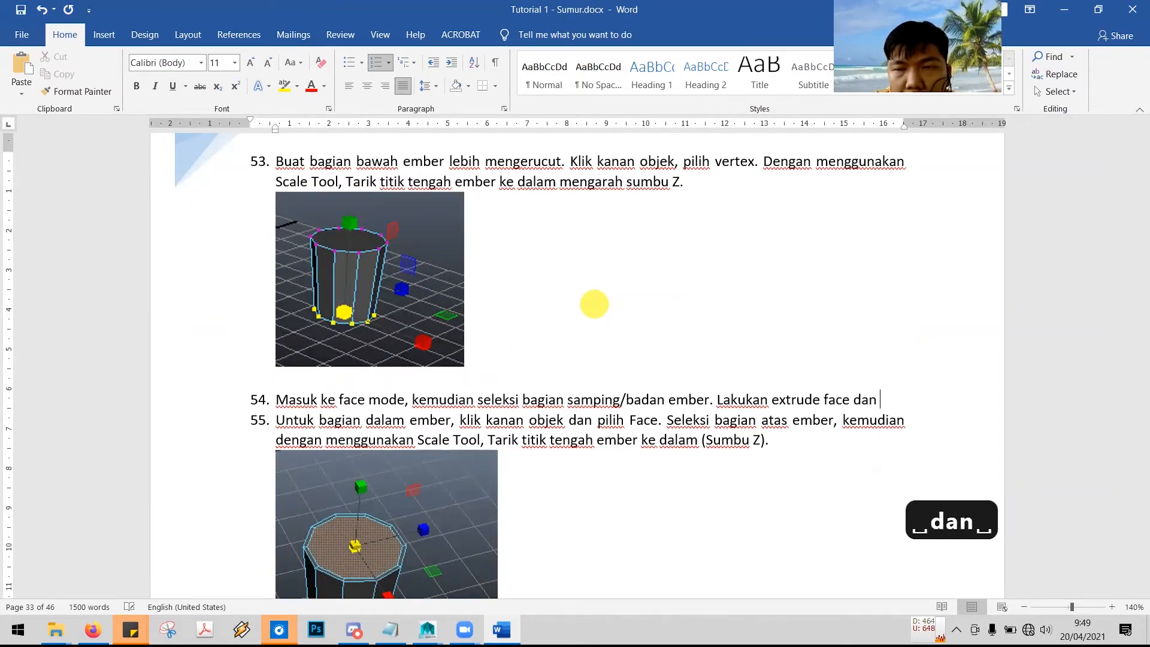
pyautogui.write('bua')
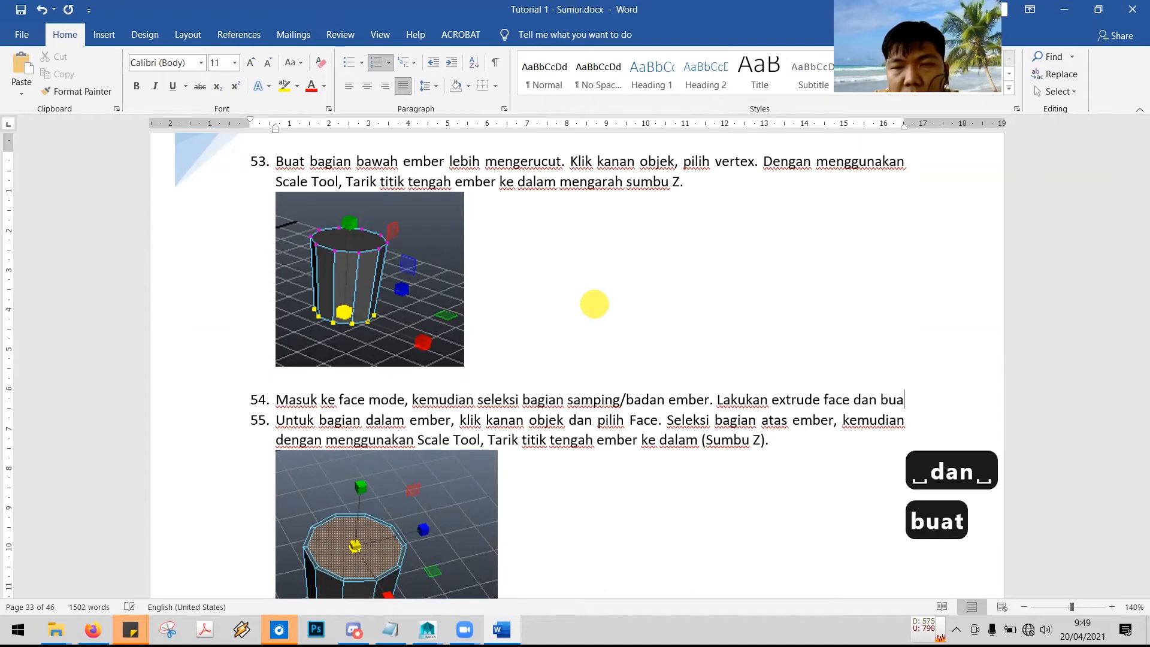
pyautogui.write('t din')
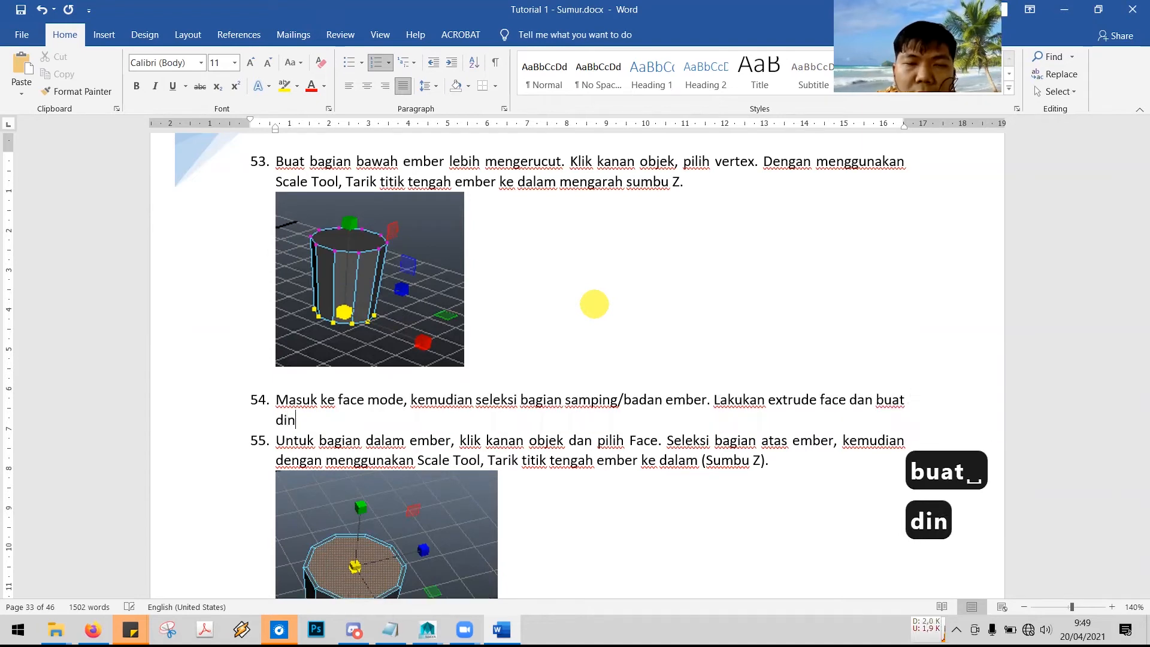
pyautogui.write('ding embe')
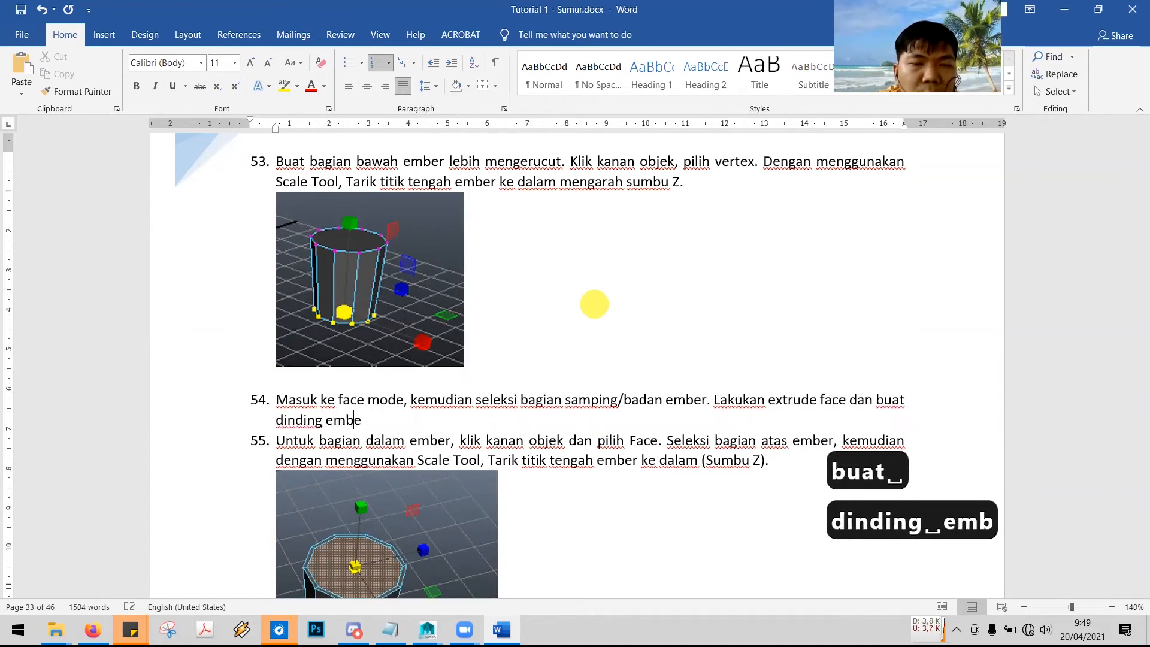
pyautogui.write('rnya ')
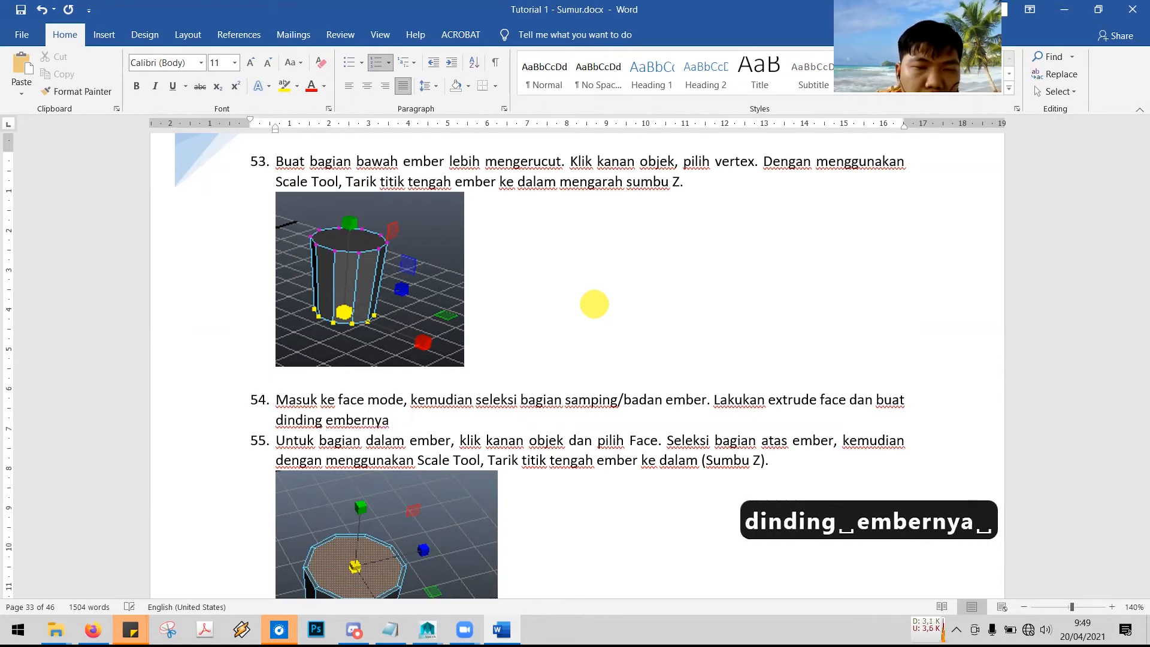
# - Finish the sentence in step 54 with "sehingga didapat gambar seperti nomor 55."
pyautogui.write(' s')
pyautogui.press('BackSpace')
pyautogui.press('BackSpace')
pyautogui.write('sehi')
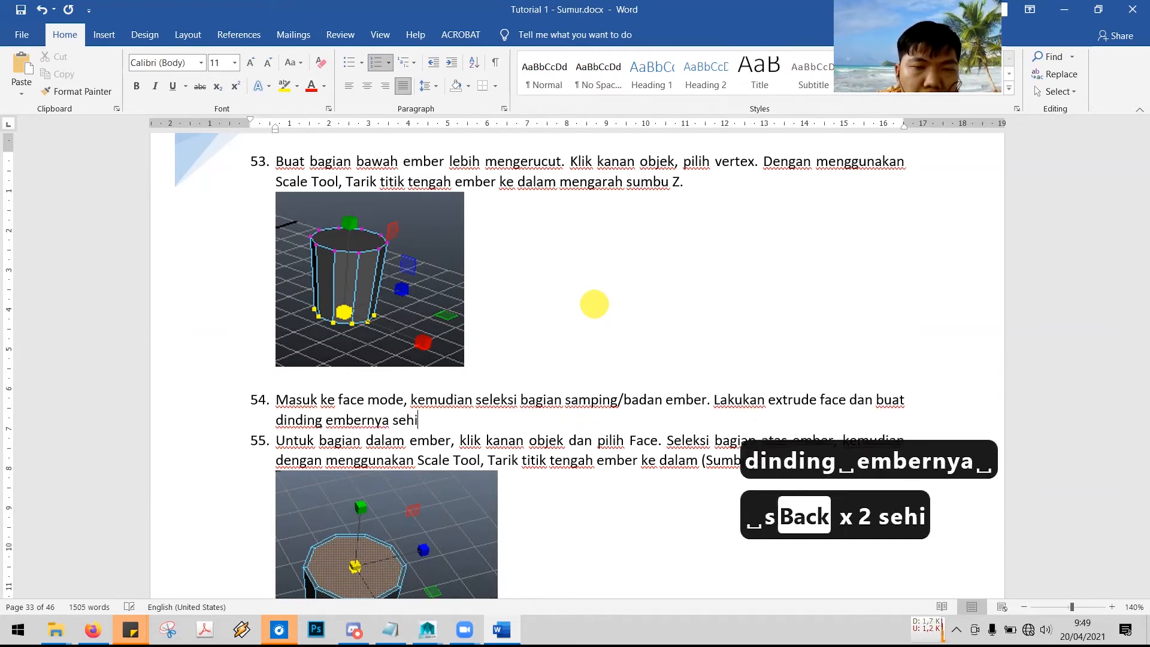
pyautogui.write('ngga didapat')
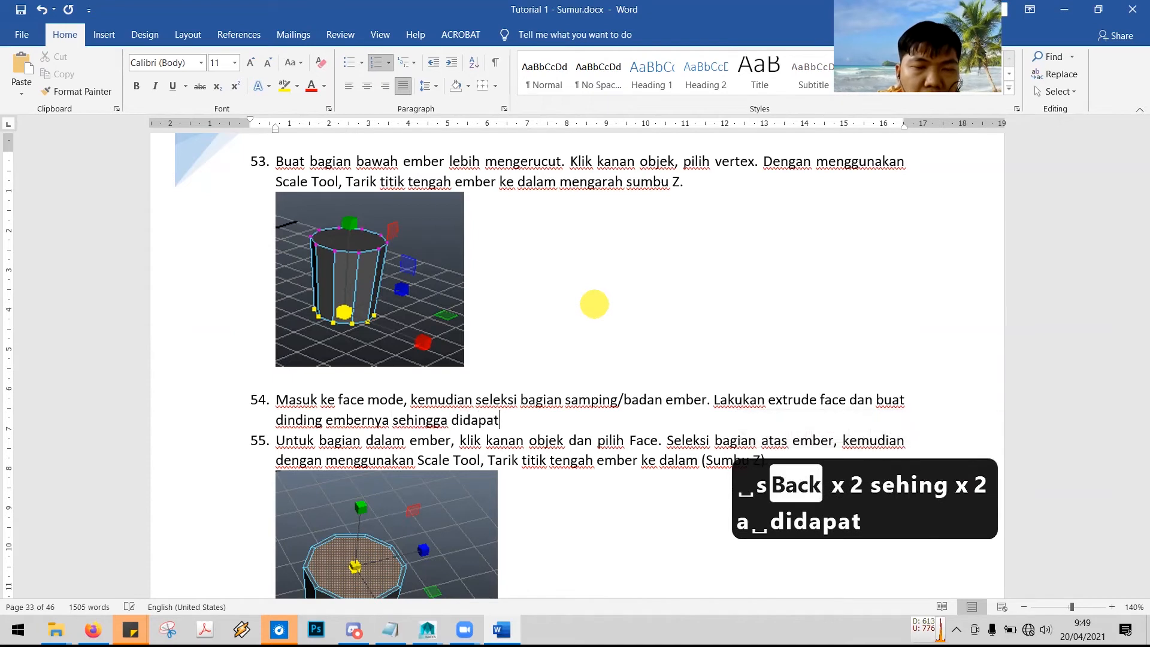
pyautogui.write(' gambar sepr')
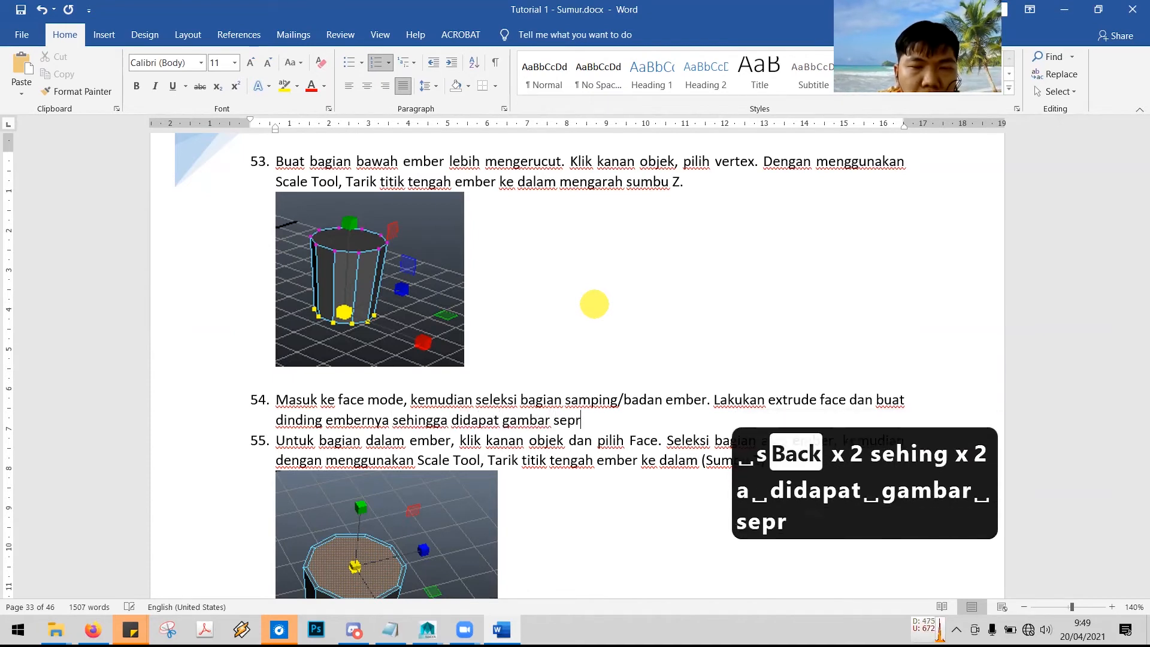
pyautogui.press('BackSpace')
pyautogui.write('erti nom')
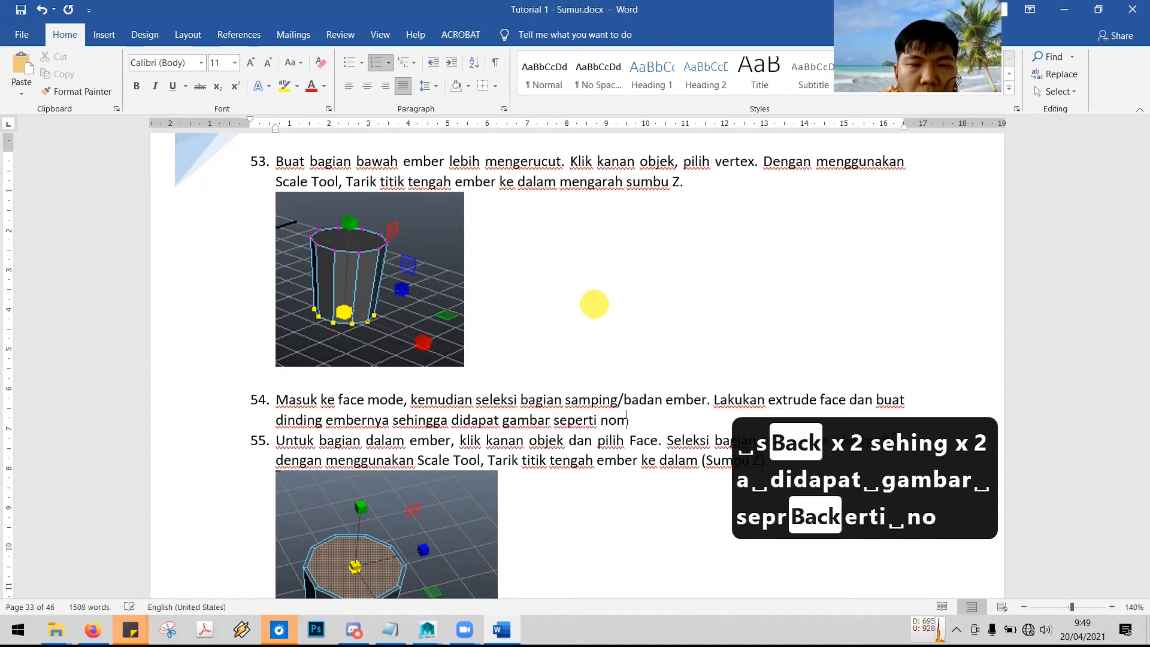
pyautogui.write('or 55.')
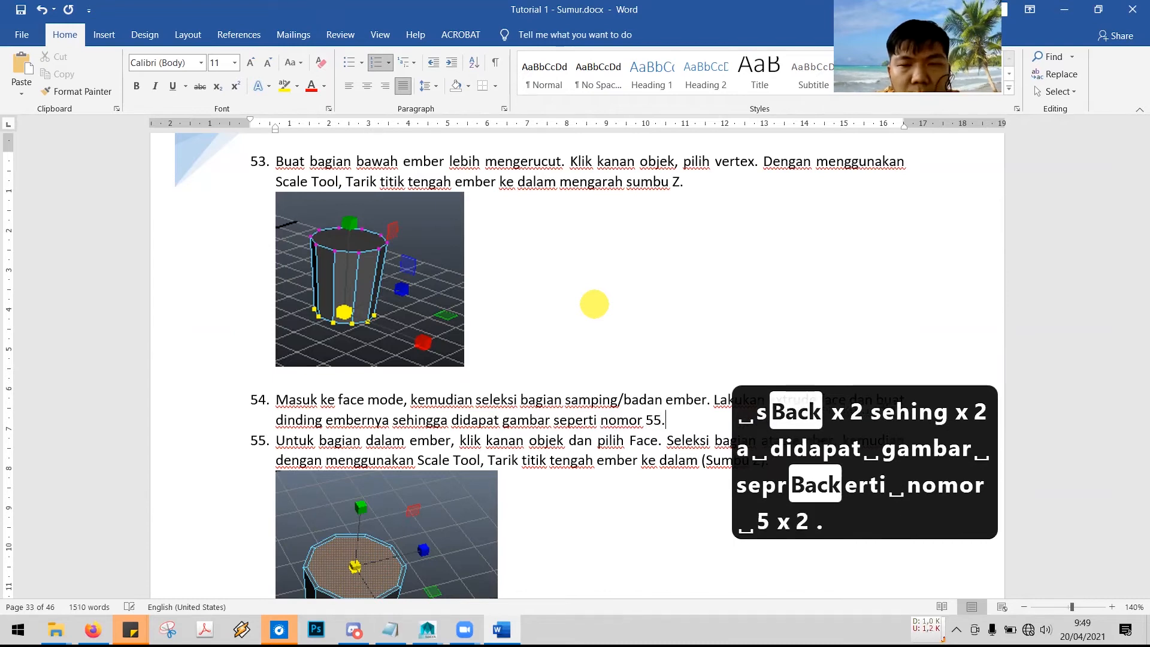
# - Select the bucket's top face in Maya and check it against tutorial step 55 in Word
pyautogui.scroll(-3, 599, 287)
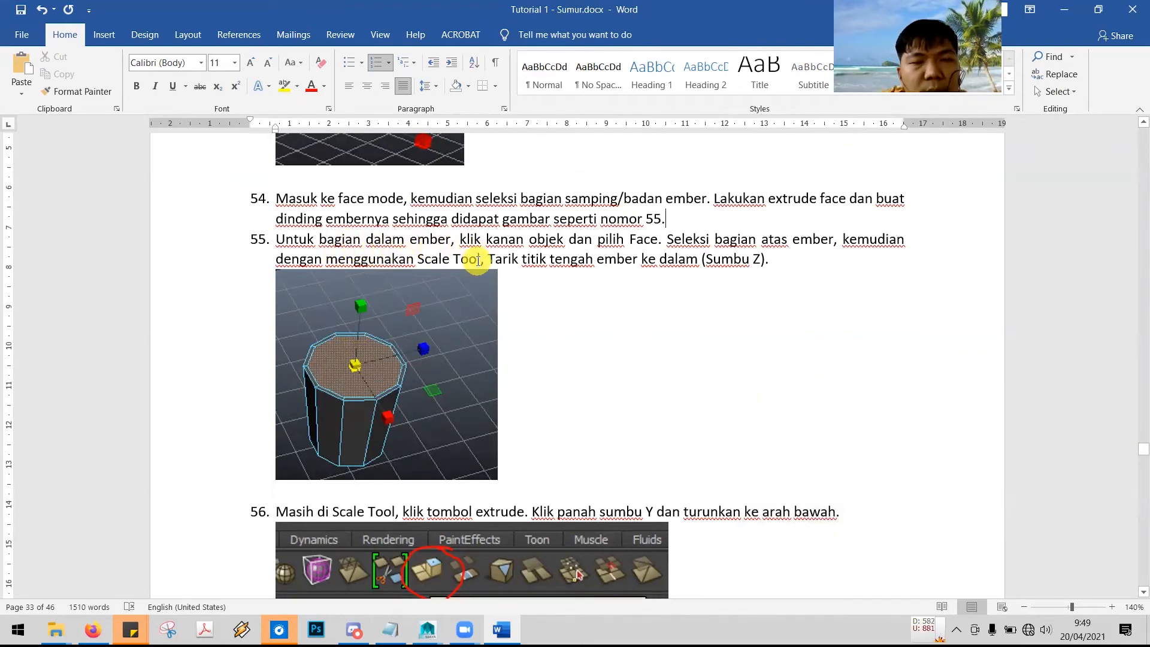
pyautogui.hotkey('alt', 'Tab')
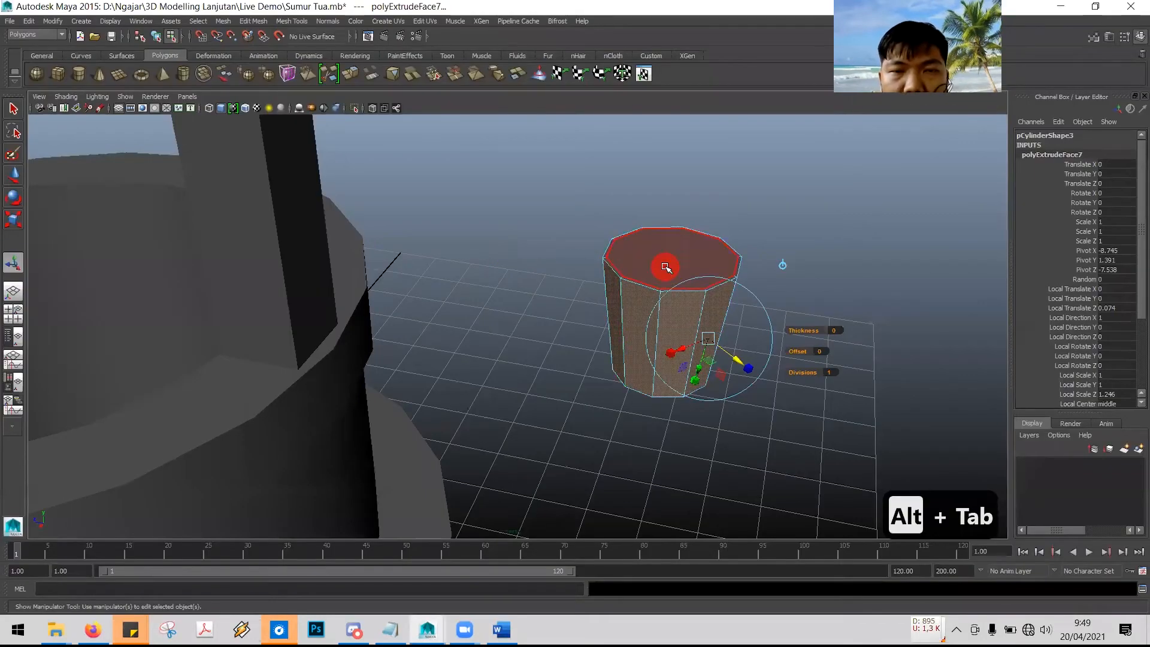
pyautogui.click(666, 268)
pyautogui.hotkey('alt', 'Tab')
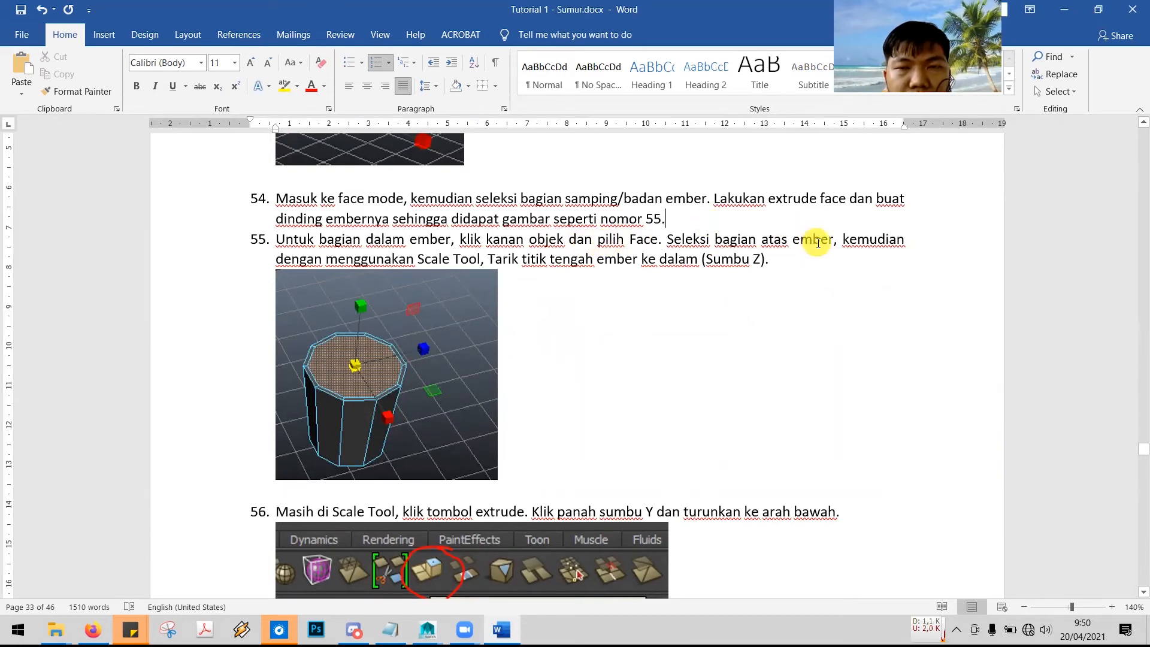
pyautogui.hotkey('alt', 'Tab')
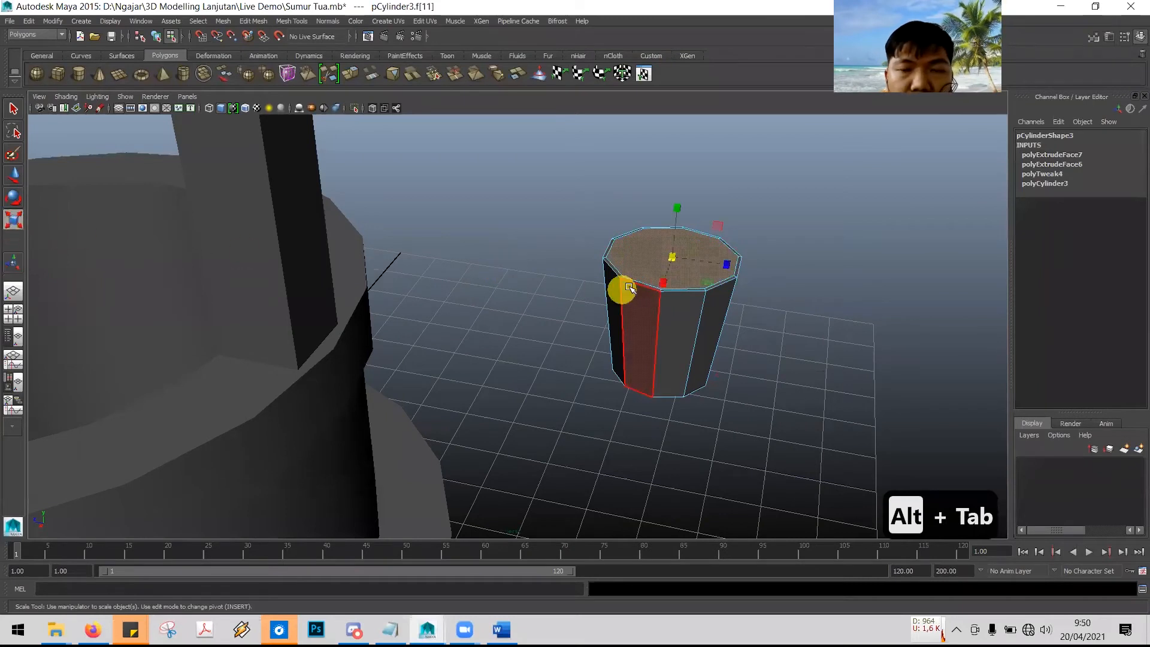
pyautogui.moveTo(680, 208); pyautogui.dragTo(679, 210)
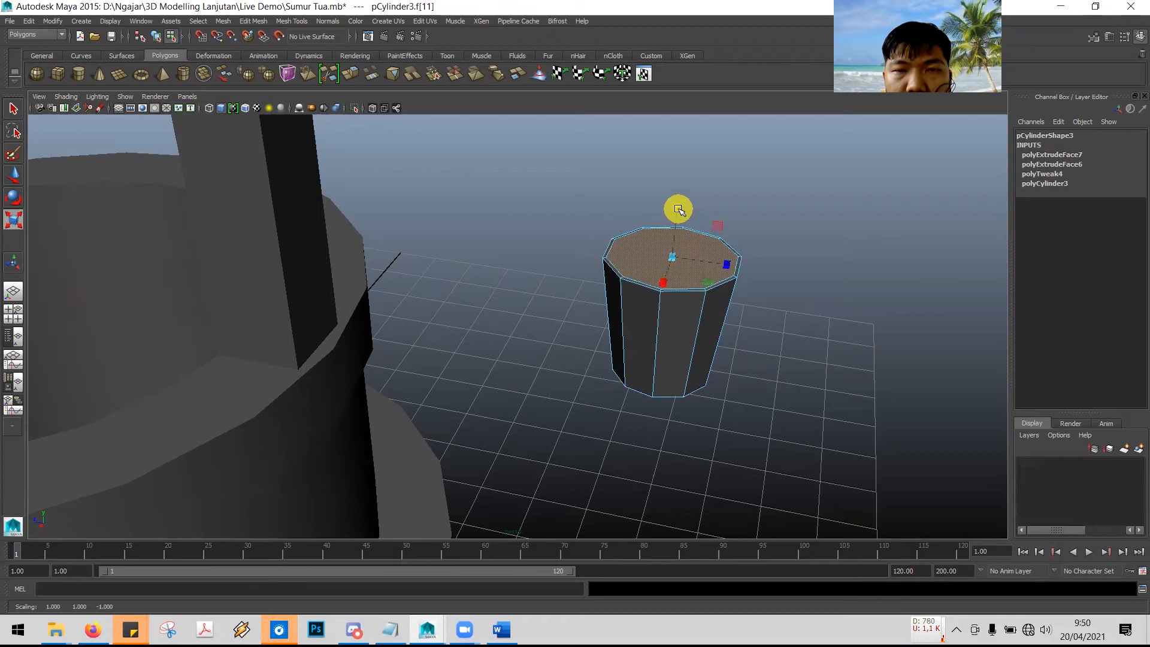
pyautogui.moveTo(680, 241); pyautogui.dragTo(680, 242)
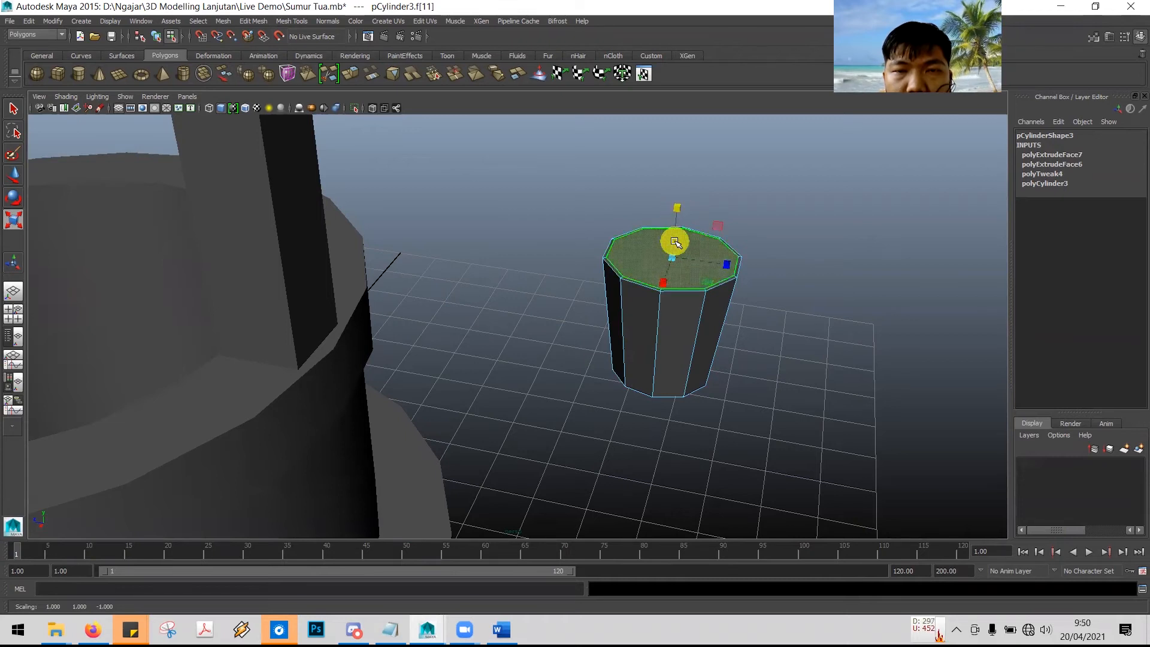
pyautogui.moveTo(673, 257)
pyautogui.mouseDown()
pyautogui.moveTo(677, 273)
pyautogui.moveTo(681, 249)
pyautogui.mouseUp()
pyautogui.hotkey('ctrl', 'z')
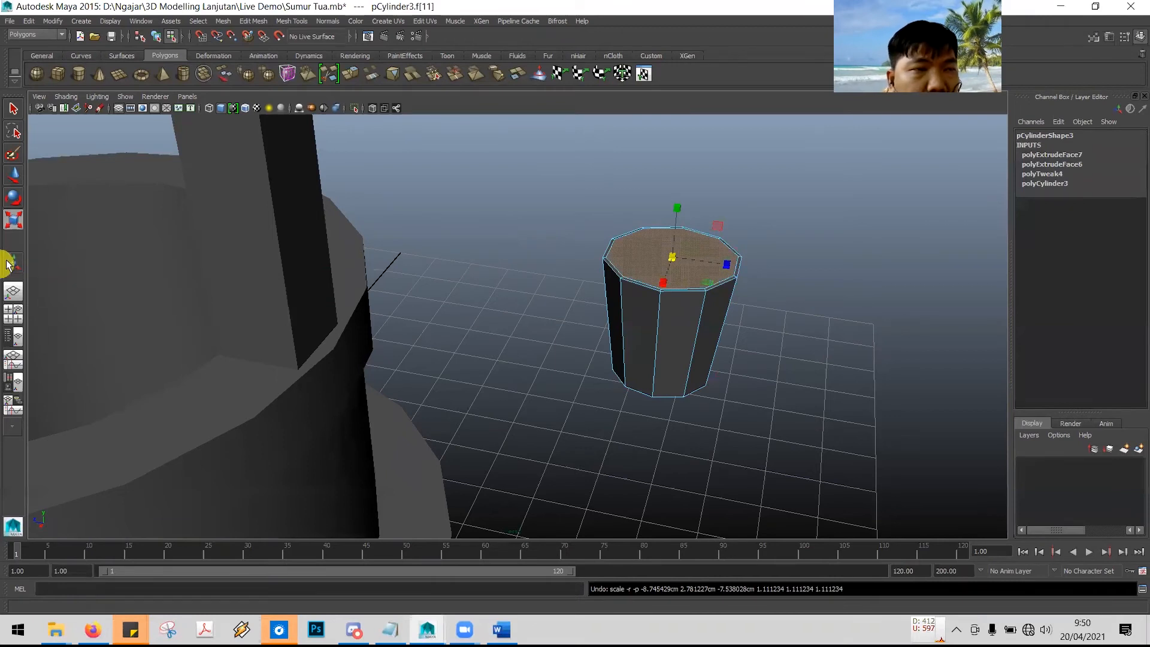
pyautogui.hotkey('ctrl', 'z')
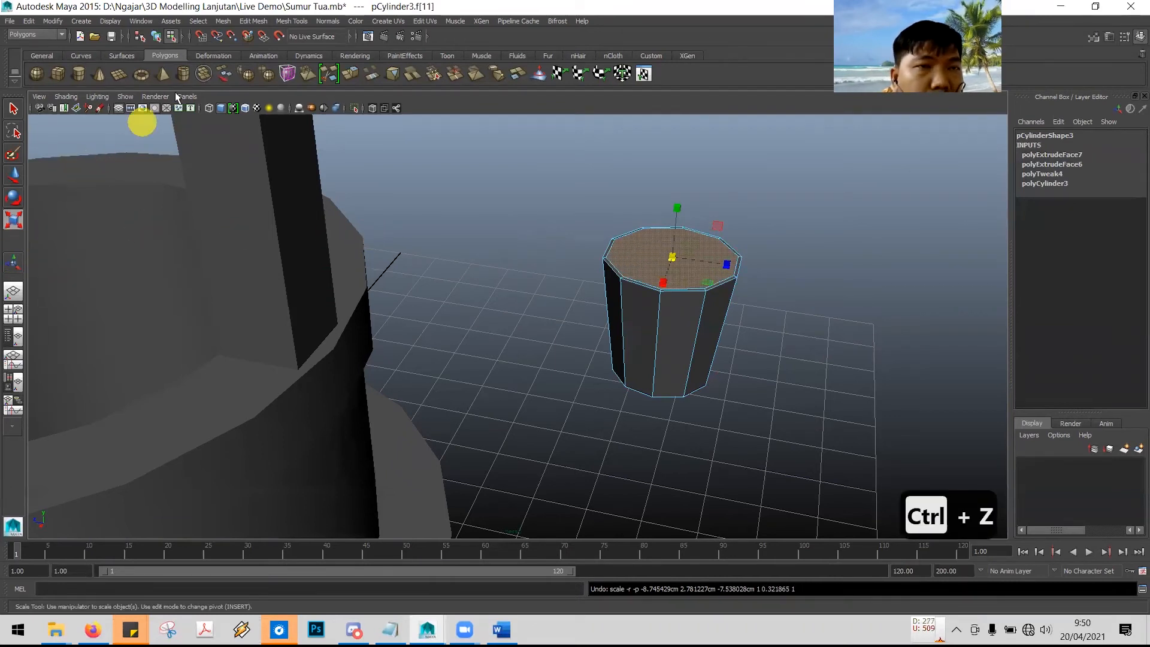
# - Extrude the bucket's top face and push it about 2.34 down along local Z to hollow out the bucket
pyautogui.click(253, 22)
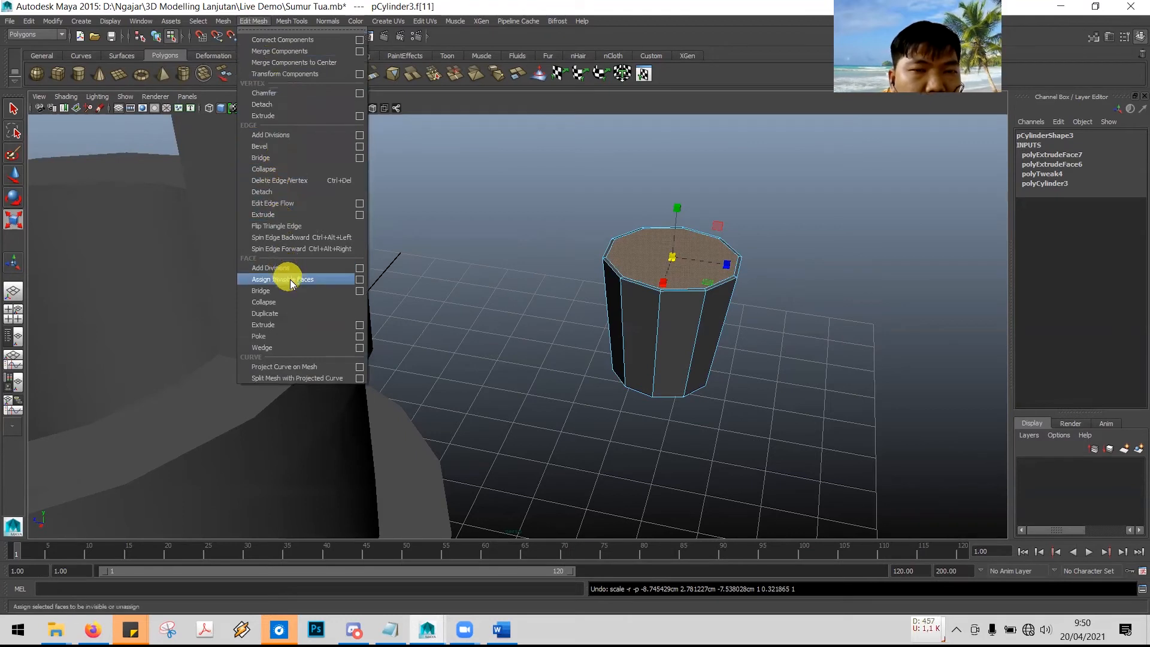
pyautogui.click(301, 325)
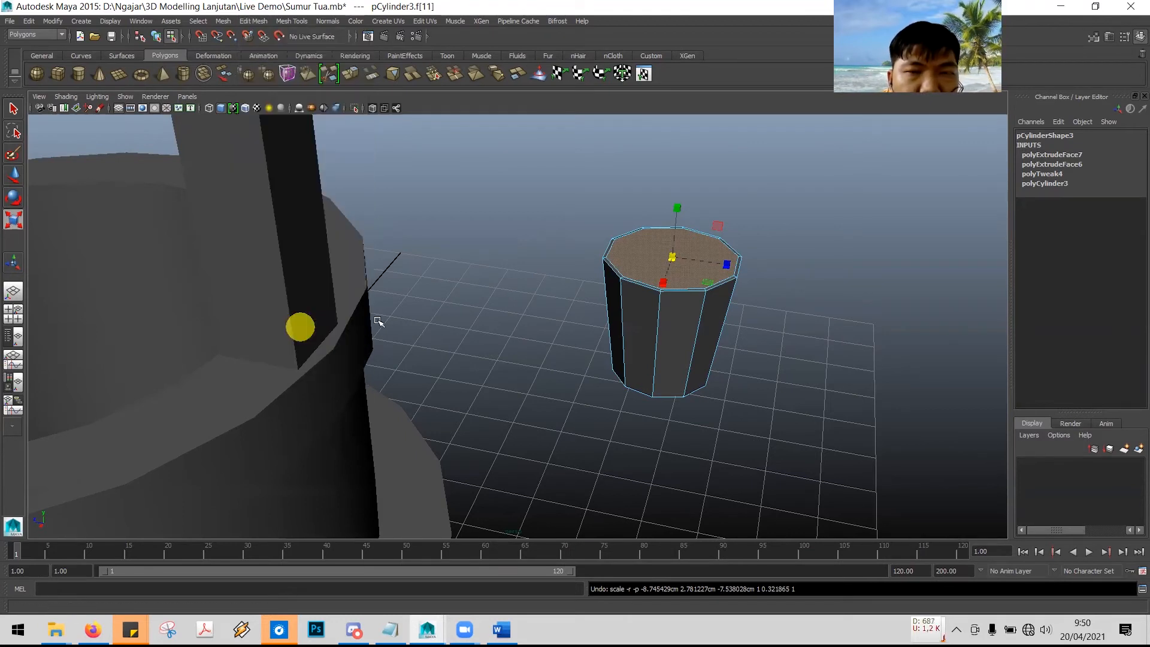
pyautogui.keyDown('alt'); pyautogui.moveTo(741, 261); pyautogui.dragTo(755, 240); pyautogui.keyUp('alt')
pyautogui.moveTo(673, 230); pyautogui.dragTo(686, 341)
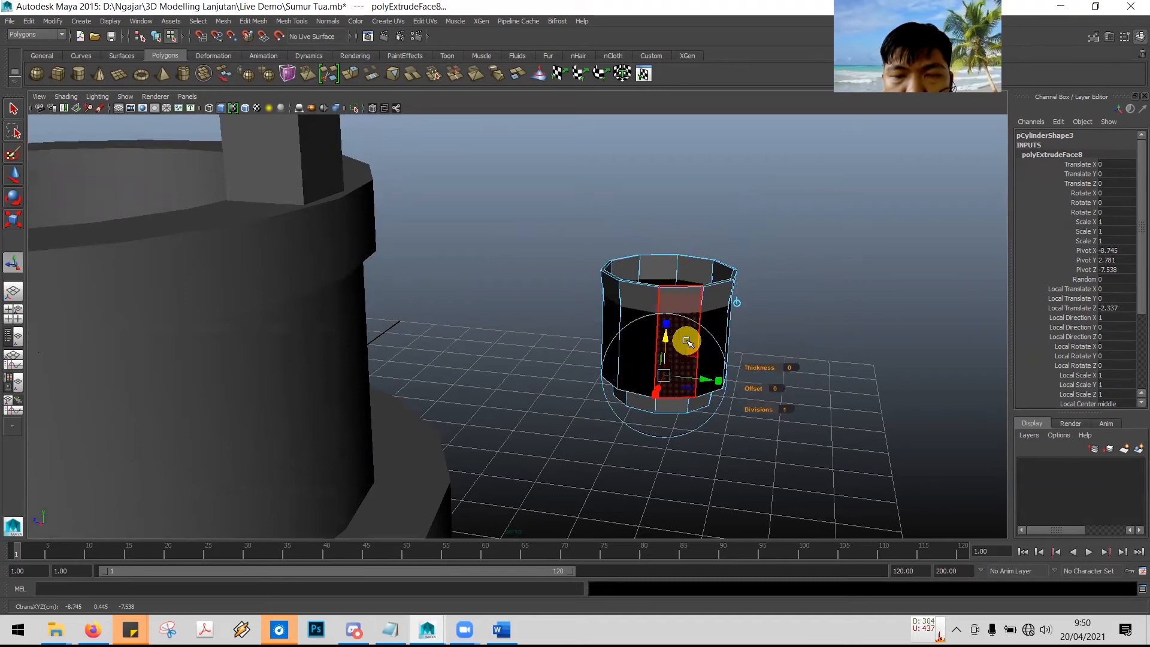
# - Select the full ring of the bucket's inner wall faces in the side view
pyautogui.press('space')
pyautogui.click(720, 253)
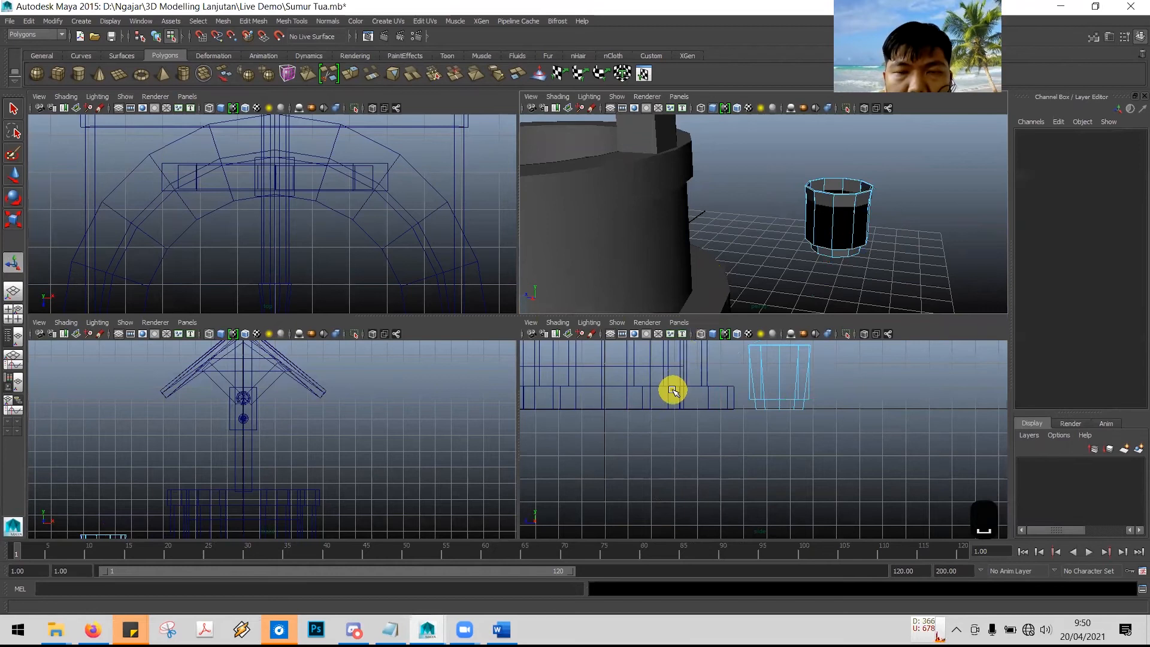
pyautogui.press('space')
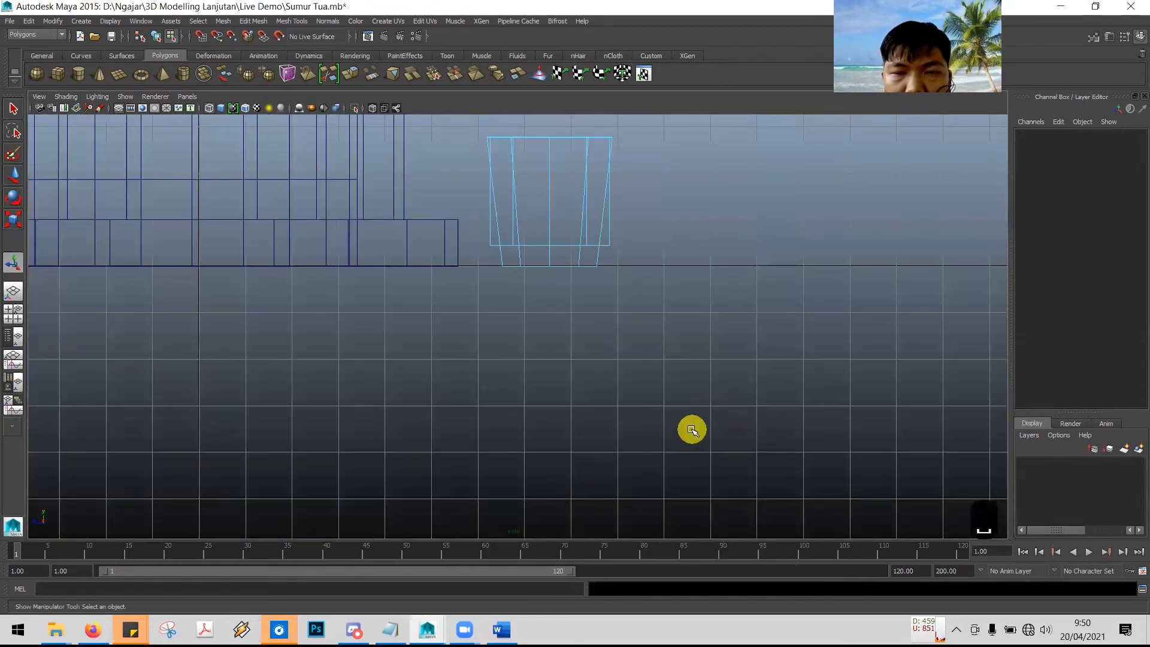
pyautogui.keyDown('alt'); pyautogui.moveTo(652, 307); pyautogui.dragTo(634, 379, button='middle'); pyautogui.keyUp('alt')
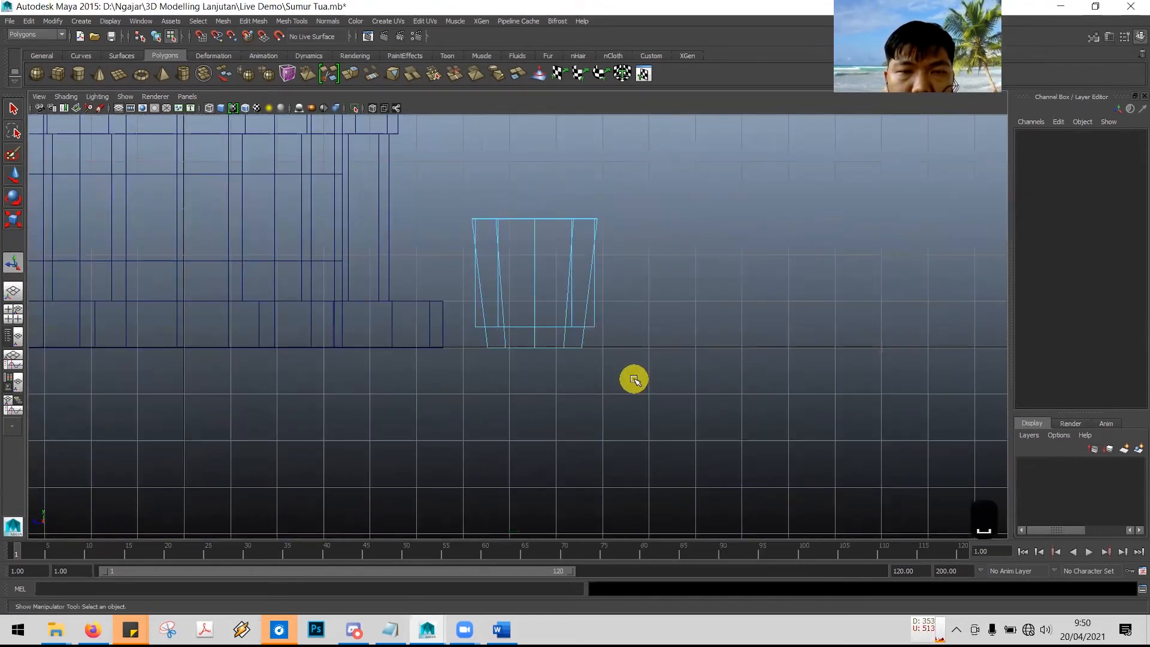
pyautogui.click(592, 310)
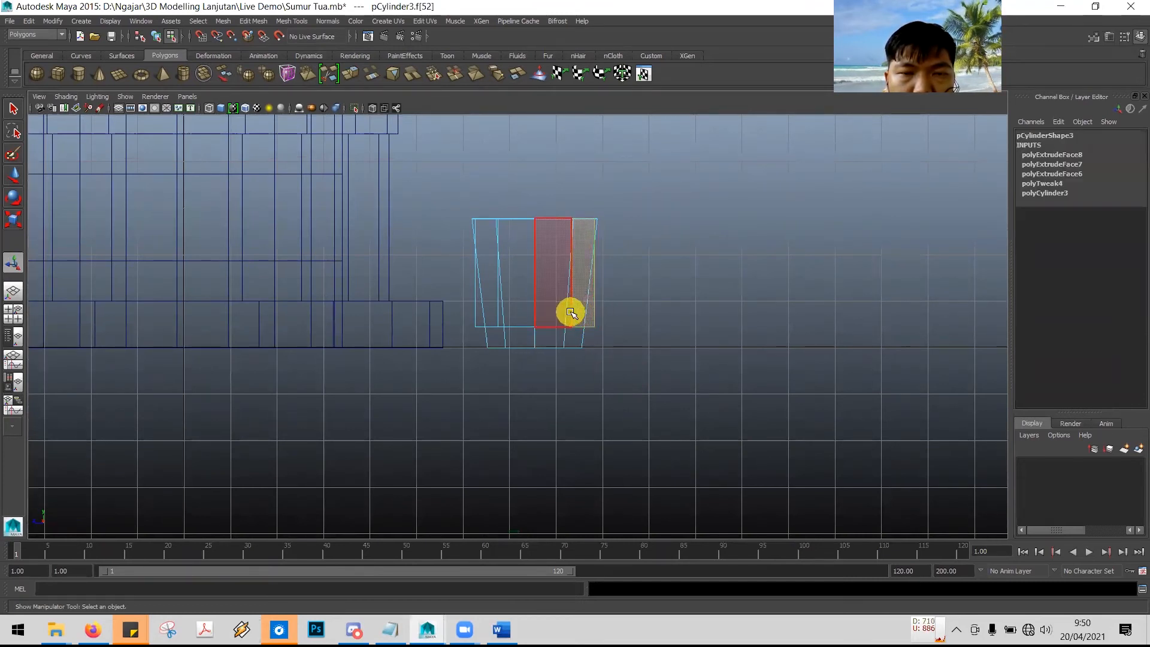
pyautogui.doubleClick(568, 312)
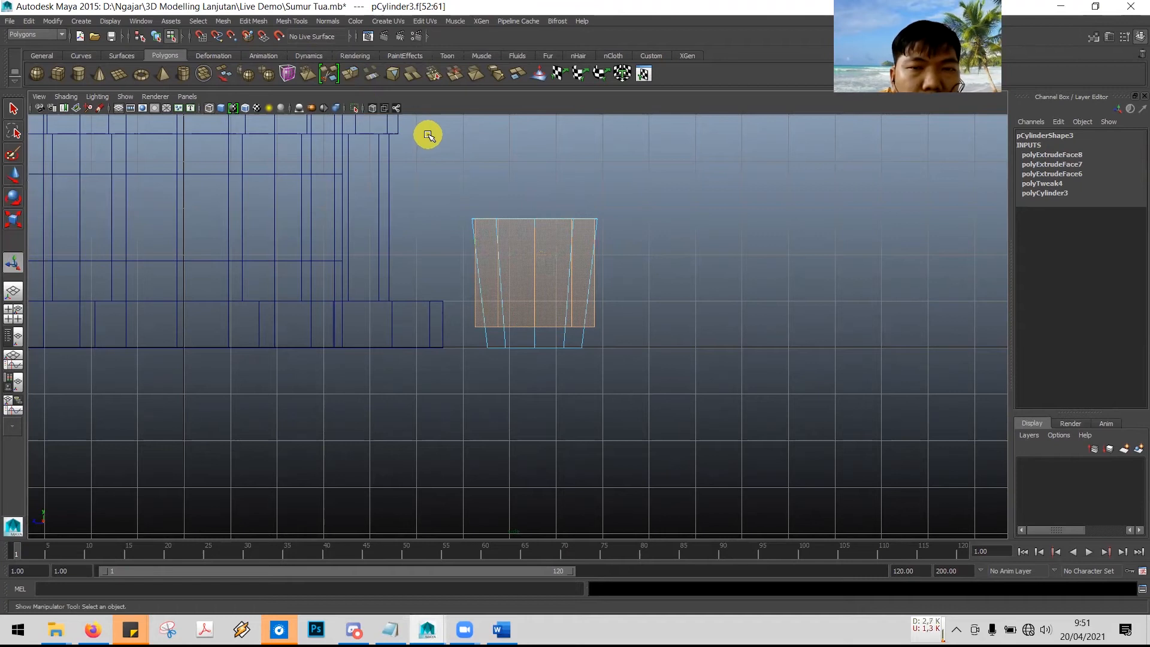
# - Undo the inner wall face selection and the downward push of the bucket's top face extrusion
pyautogui.hotkey('ctrl', 'z')
pyautogui.hotkey('ctrl', 'z')
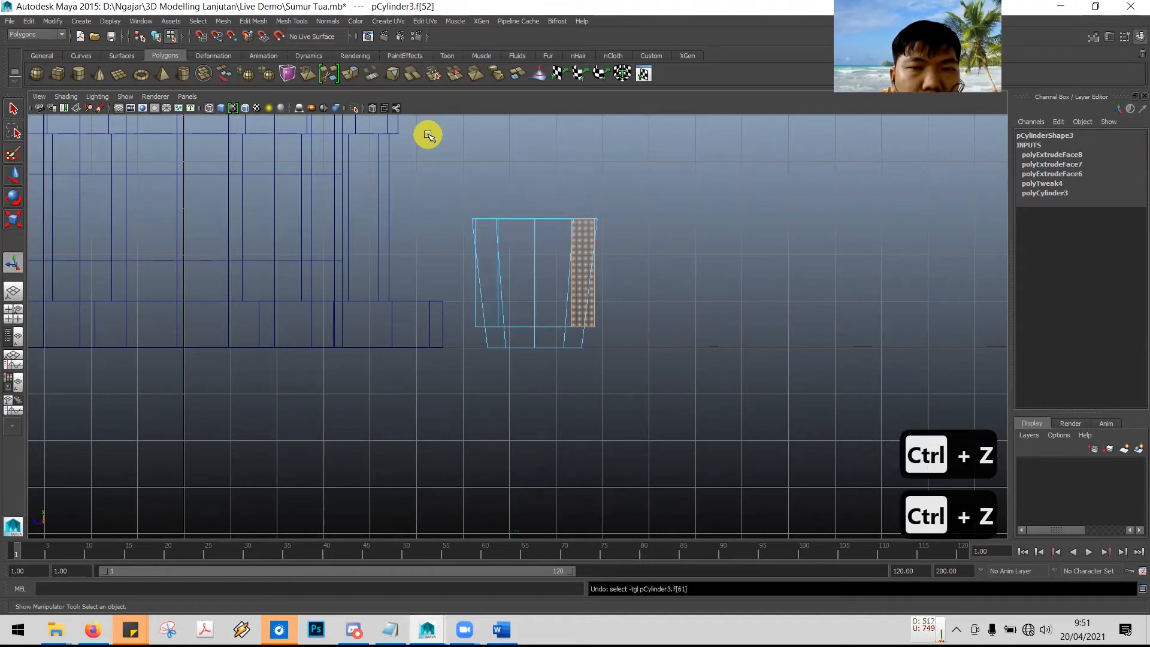
pyautogui.hotkey('ctrl', 'z')
pyautogui.hotkey('ctrl', 'z')
pyautogui.hotkey('ctrl', 'z')
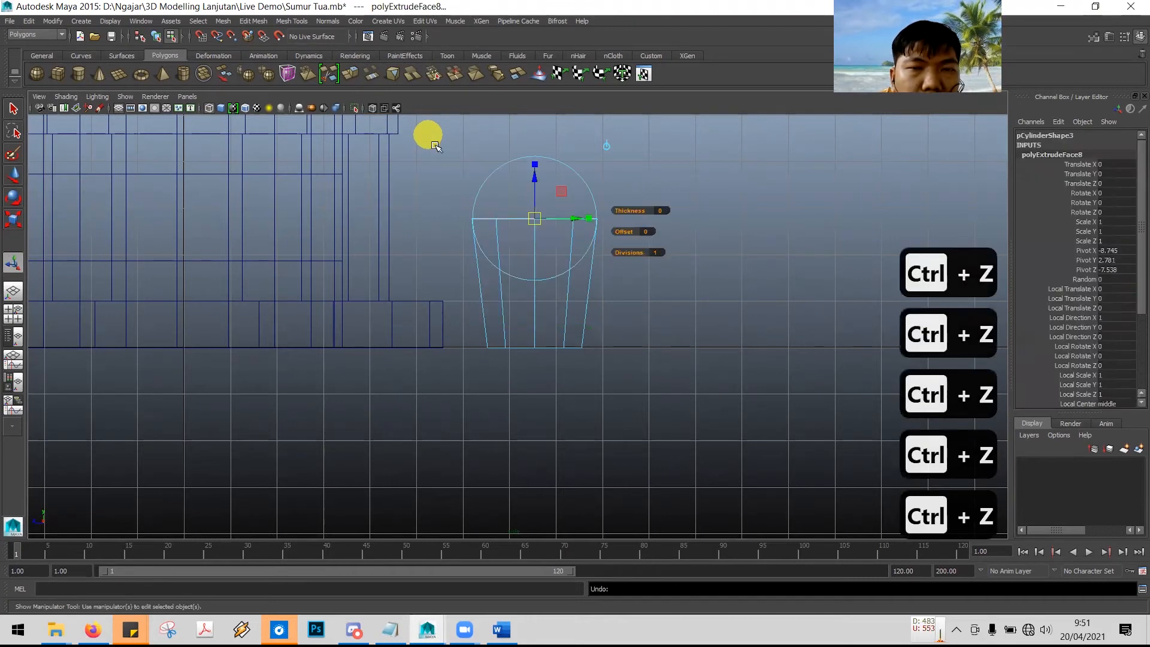
# - Try to extrude the ring of the bucket's outer side faces and scale the extrusion
pyautogui.click(556, 259)
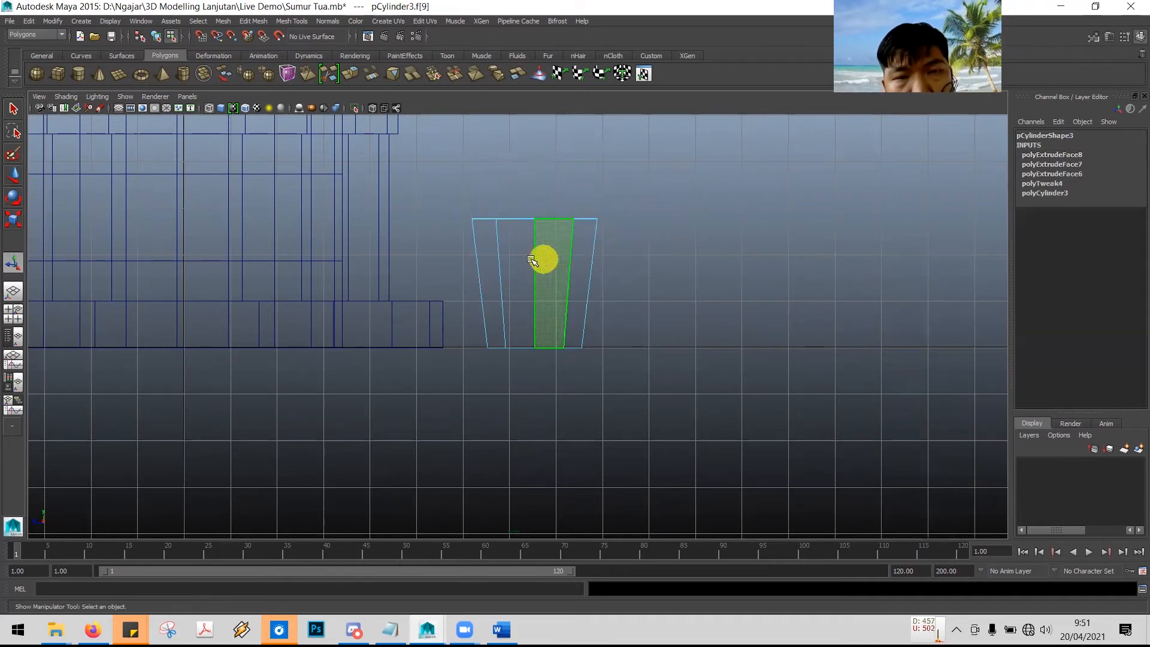
pyautogui.keyDown('shift'); pyautogui.doubleClick(518, 264); pyautogui.keyUp('shift')
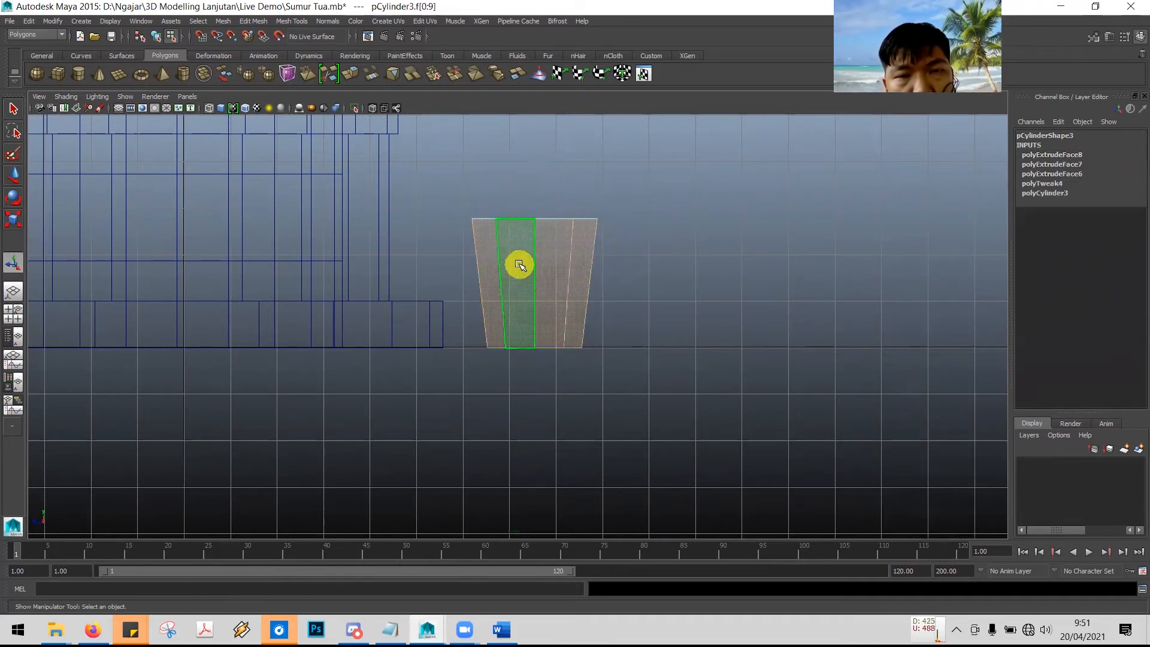
pyautogui.click(254, 21)
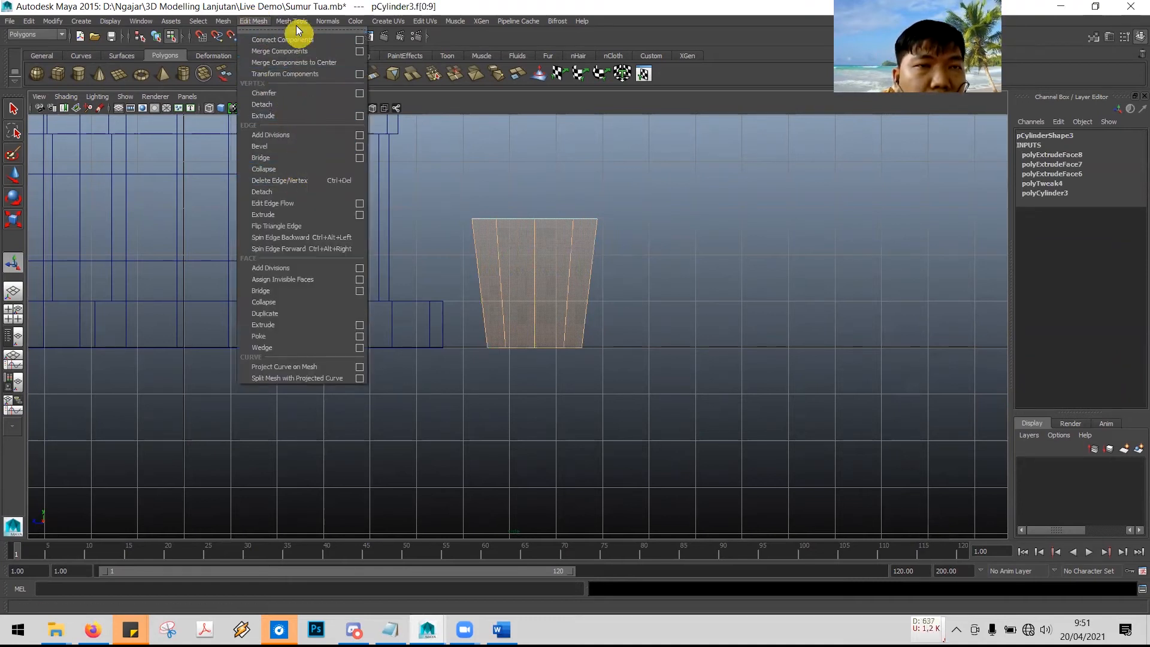
pyautogui.click(295, 268)
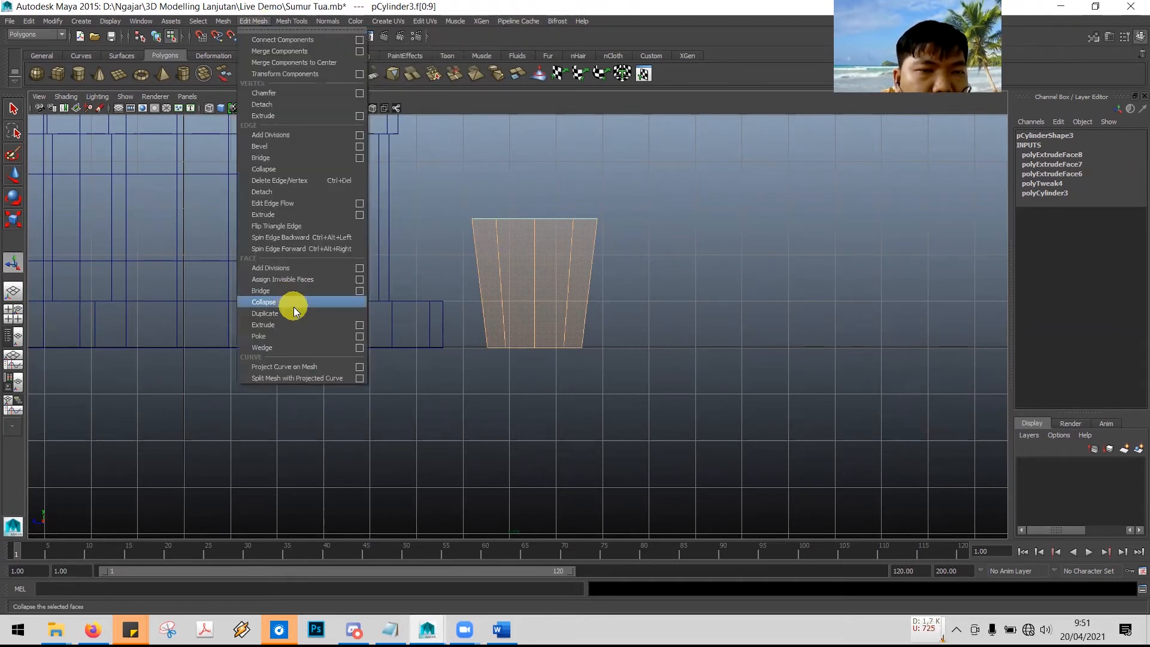
pyautogui.click(297, 320)
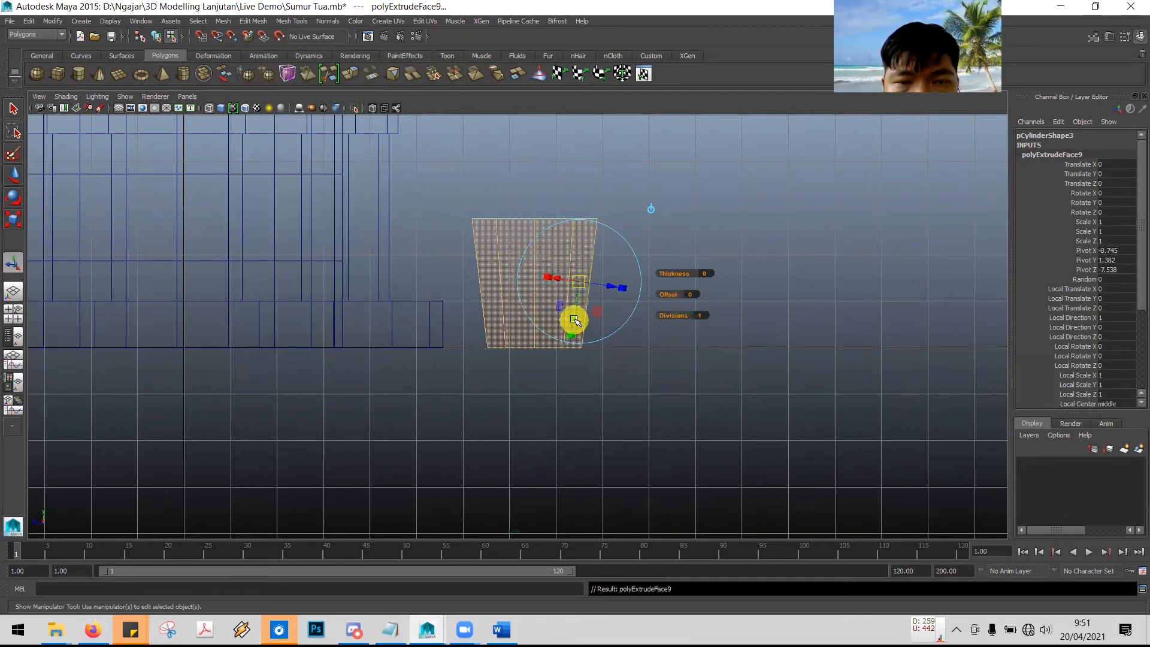
pyautogui.moveTo(573, 321)
pyautogui.mouseDown()
pyautogui.moveTo(569, 354)
pyautogui.moveTo(580, 323)
pyautogui.mouseUp()
# - Undo the scaling, extrusion and selection of the bucket's outer side faces
pyautogui.hotkey('ctrl', 'z')
pyautogui.hotkey('ctrl', 'z')
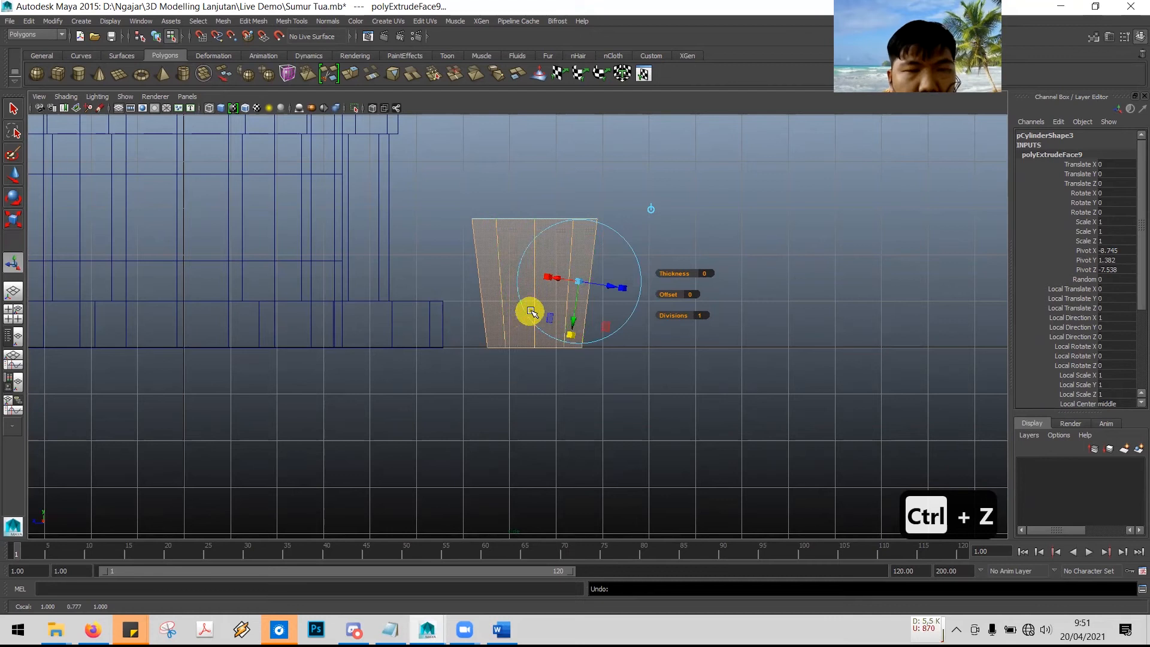
pyautogui.hotkey('ctrl', 'z')
pyautogui.hotkey('ctrl', 'z')
pyautogui.hotkey('ctrl', 'z')
pyautogui.hotkey('ctrl', 'z')
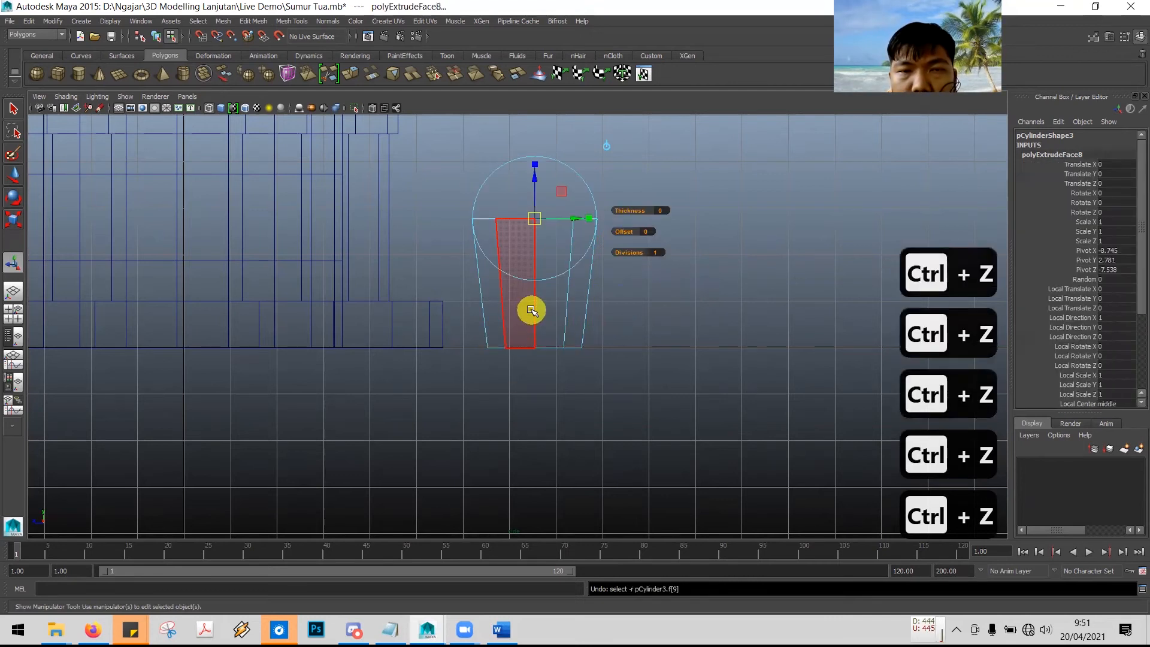
# - Try to extrude the bucket's top face from the side view
pyautogui.press('space')
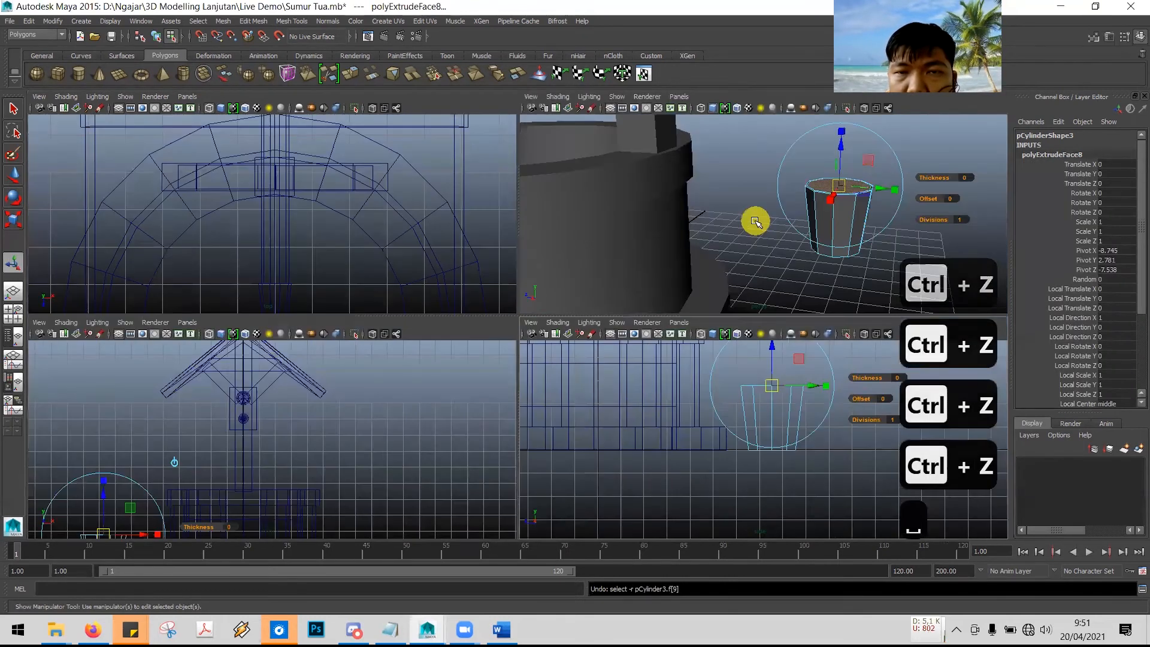
pyautogui.click(742, 214)
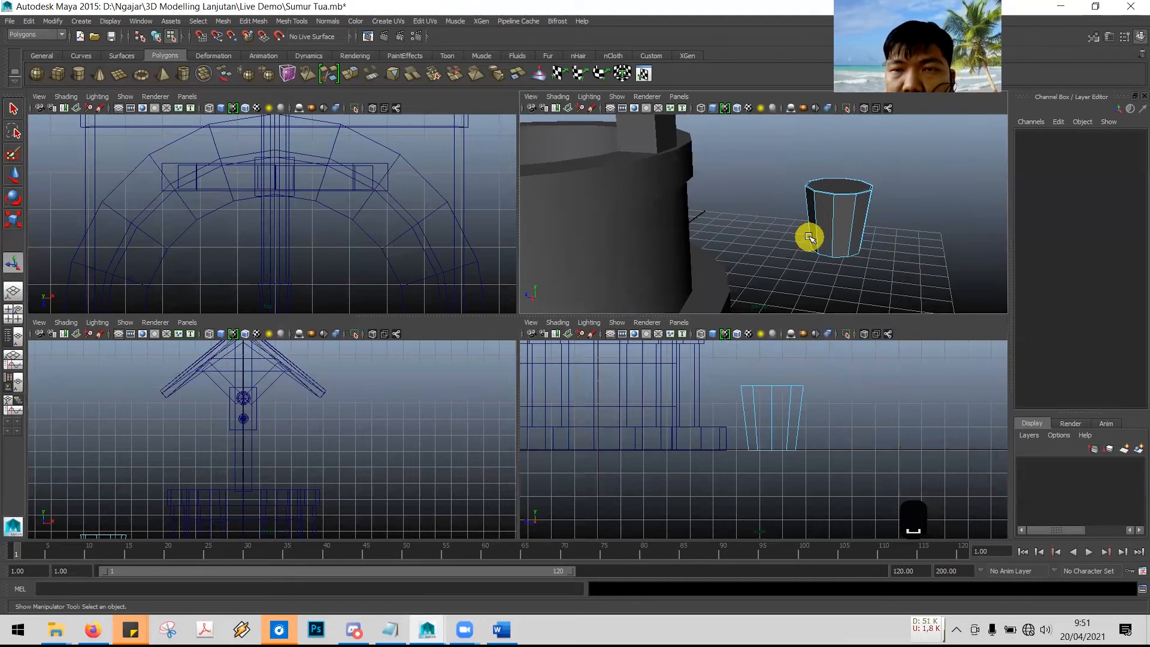
pyautogui.press('space')
pyautogui.keyDown('alt'); pyautogui.moveTo(747, 339); pyautogui.dragTo(712, 336); pyautogui.keyUp('alt')
pyautogui.click(699, 281)
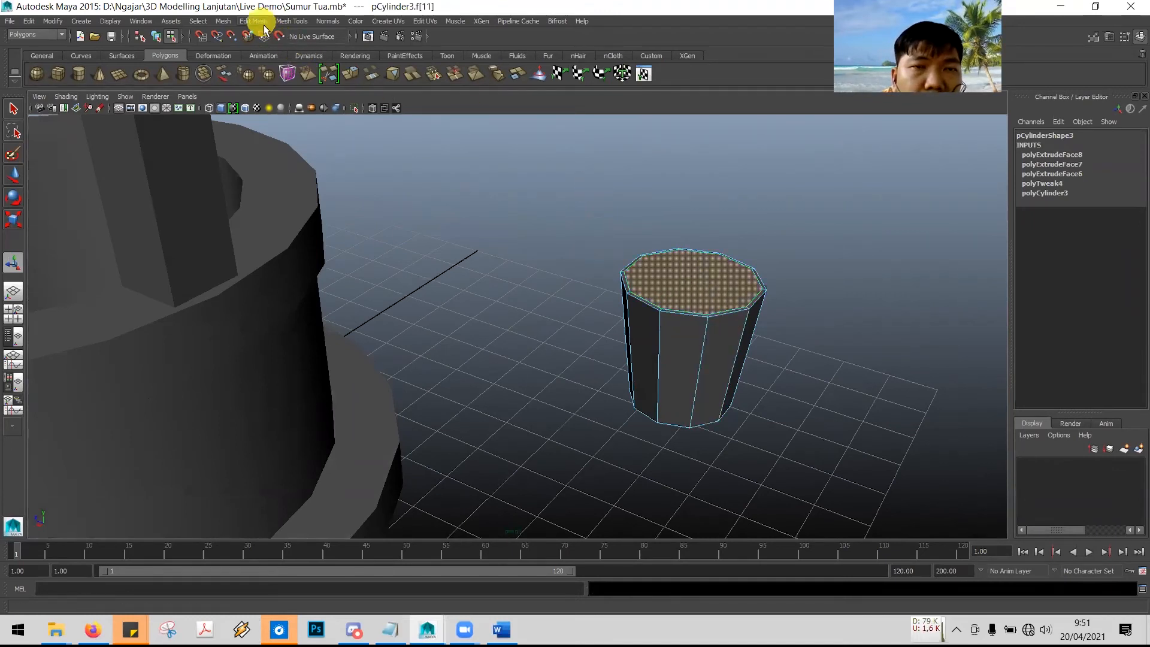
pyautogui.press('space')
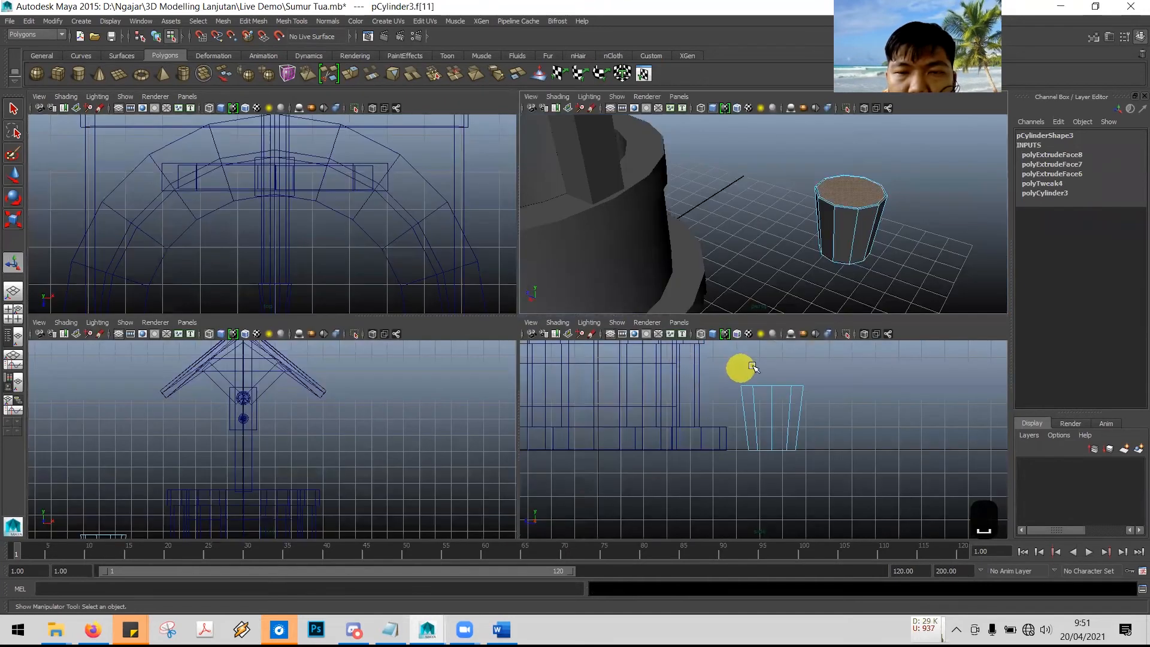
pyautogui.click(791, 358)
pyautogui.press('space')
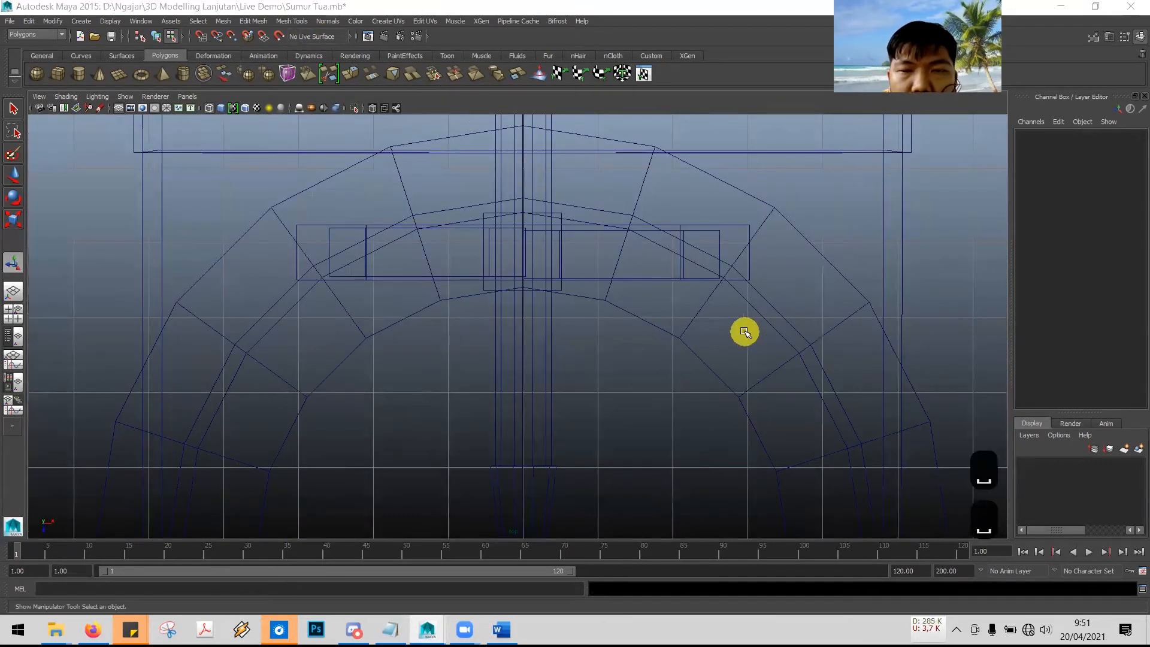
pyautogui.press('space')
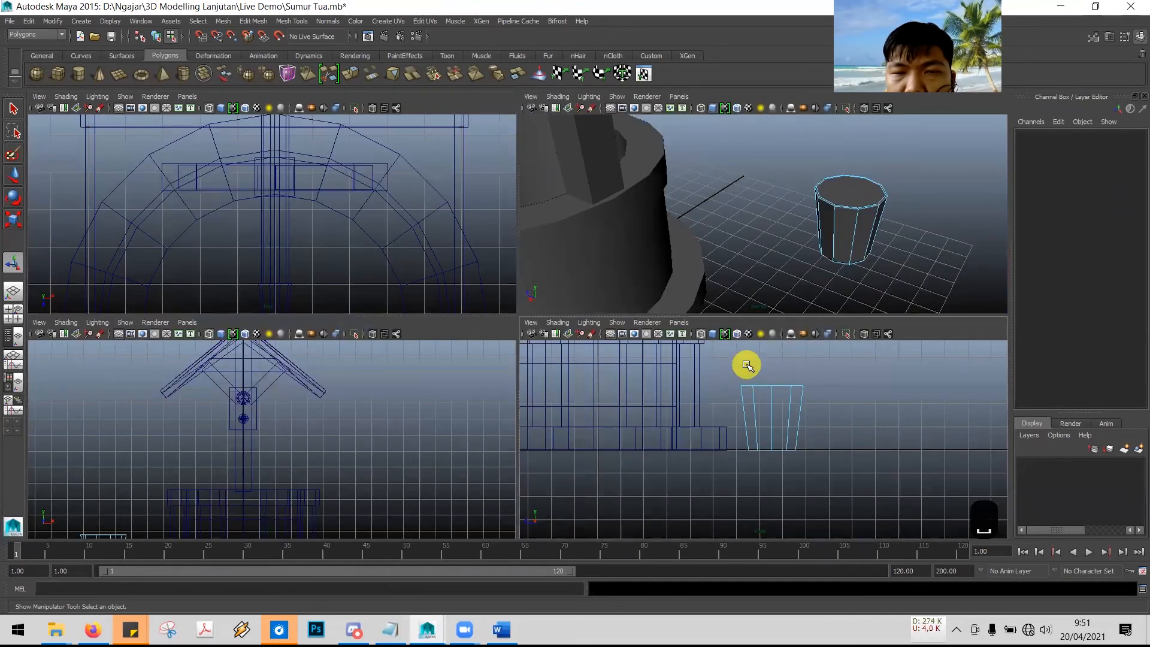
pyautogui.press('space')
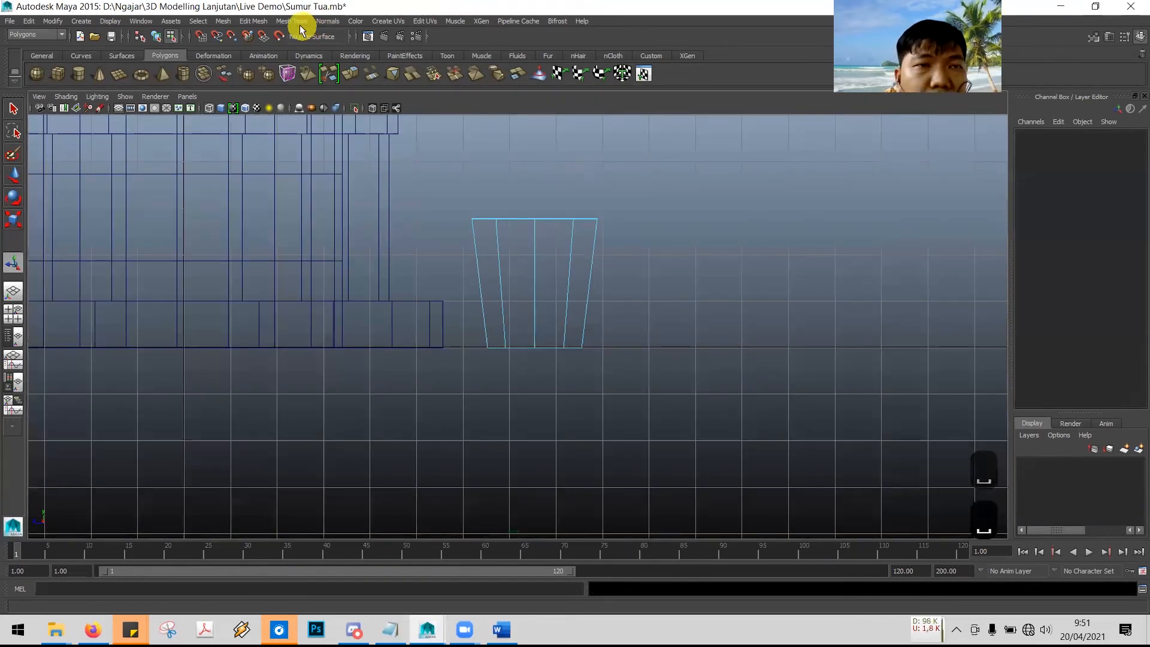
pyautogui.click(253, 21)
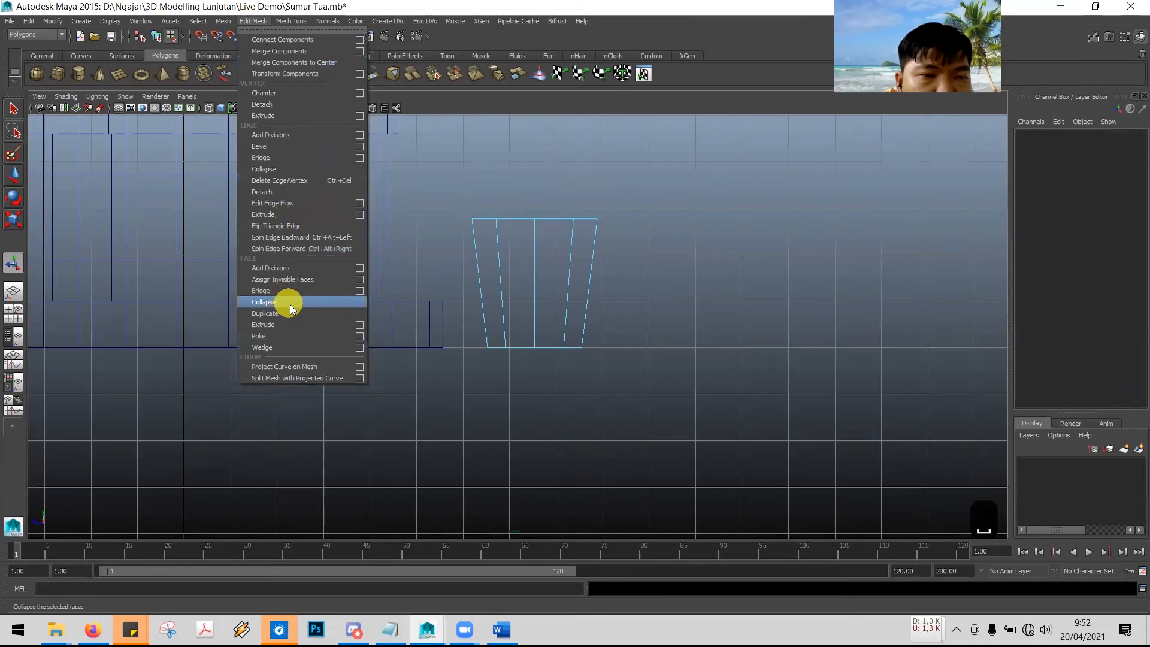
pyautogui.click(294, 323)
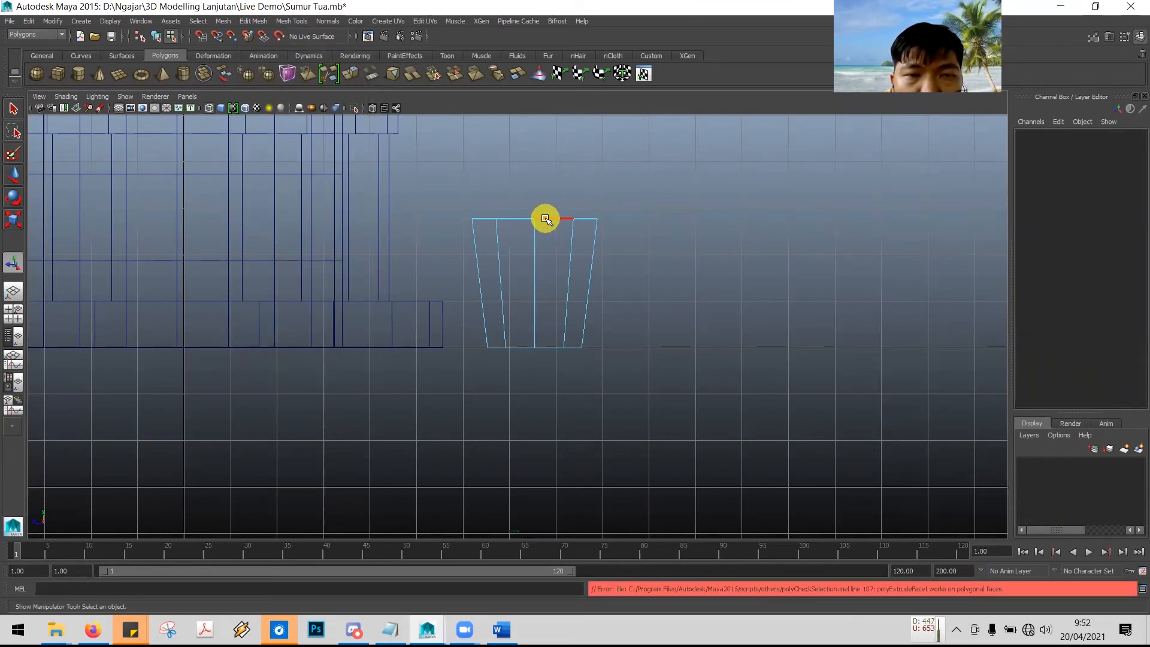
# - Extrude the bucket's top face and push it about 2.77 down along local Z, close to the bucket's base
pyautogui.press('space')
pyautogui.press('space')
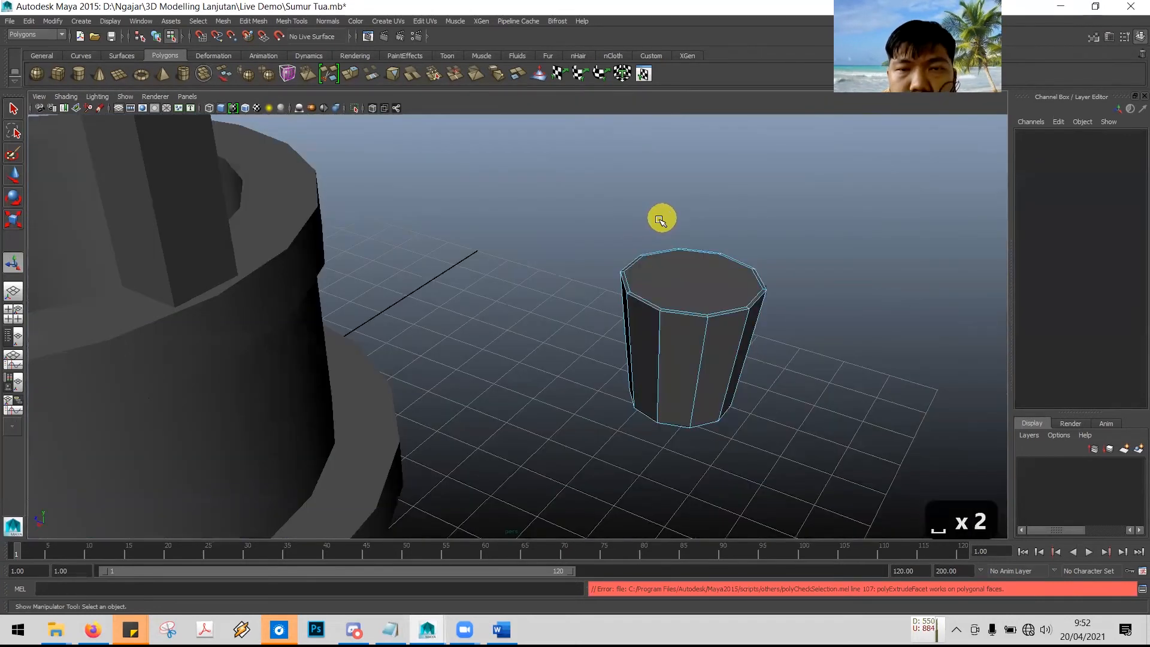
pyautogui.click(694, 271)
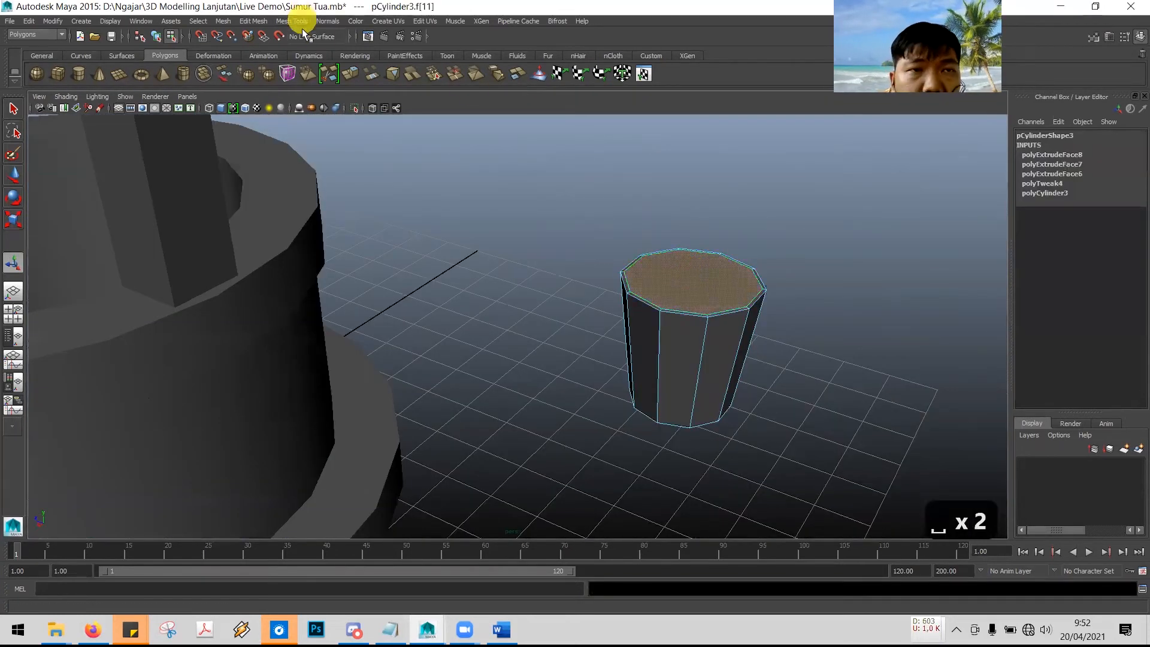
pyautogui.click(254, 21)
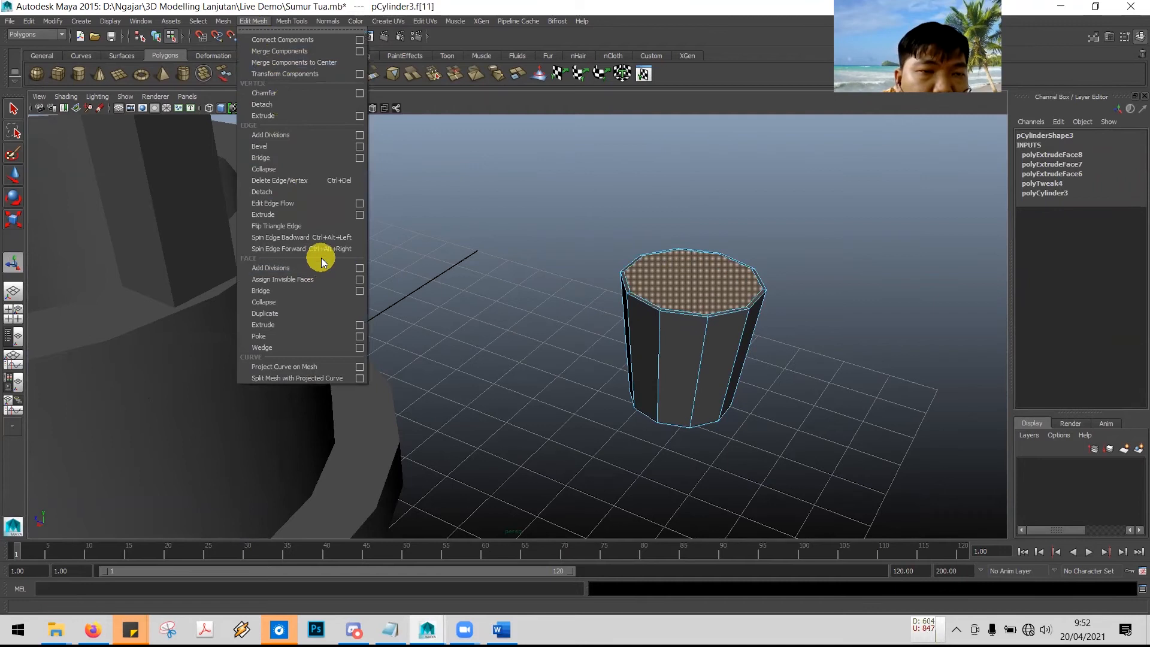
pyautogui.click(536, 6)
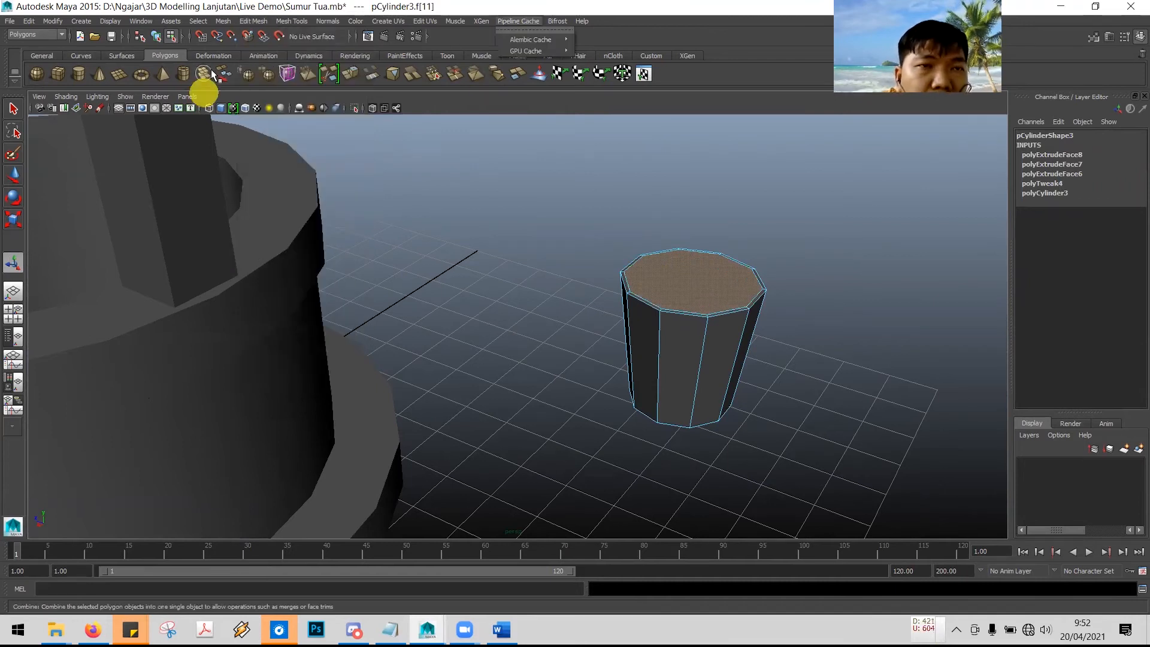
pyautogui.click(253, 21)
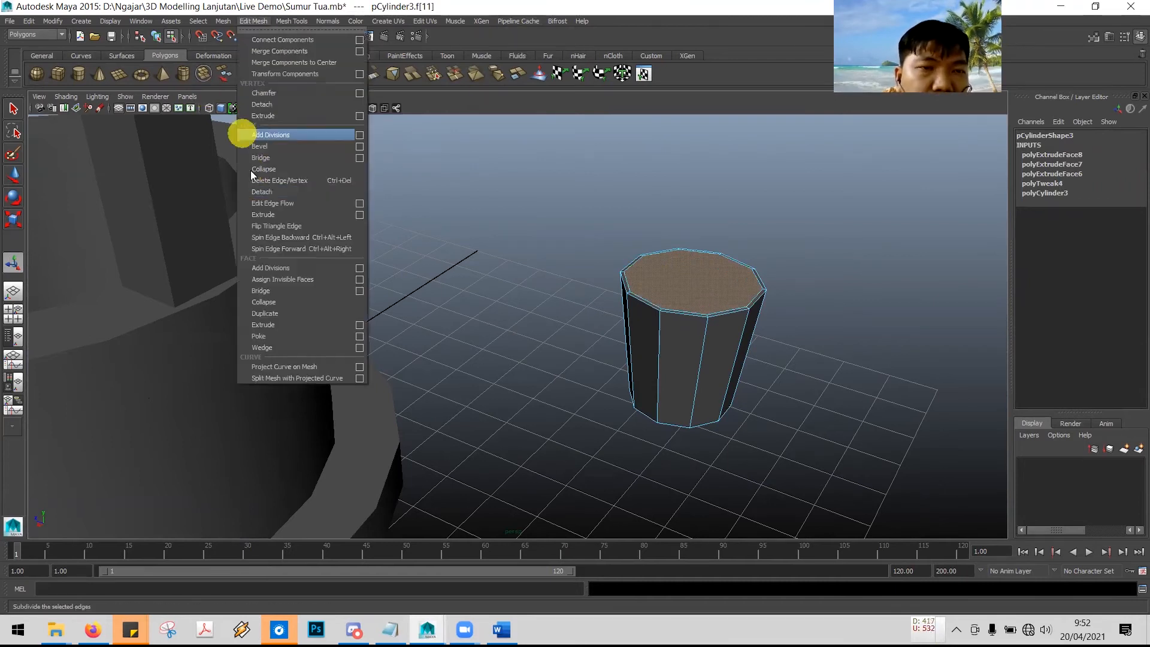
pyautogui.click(299, 323)
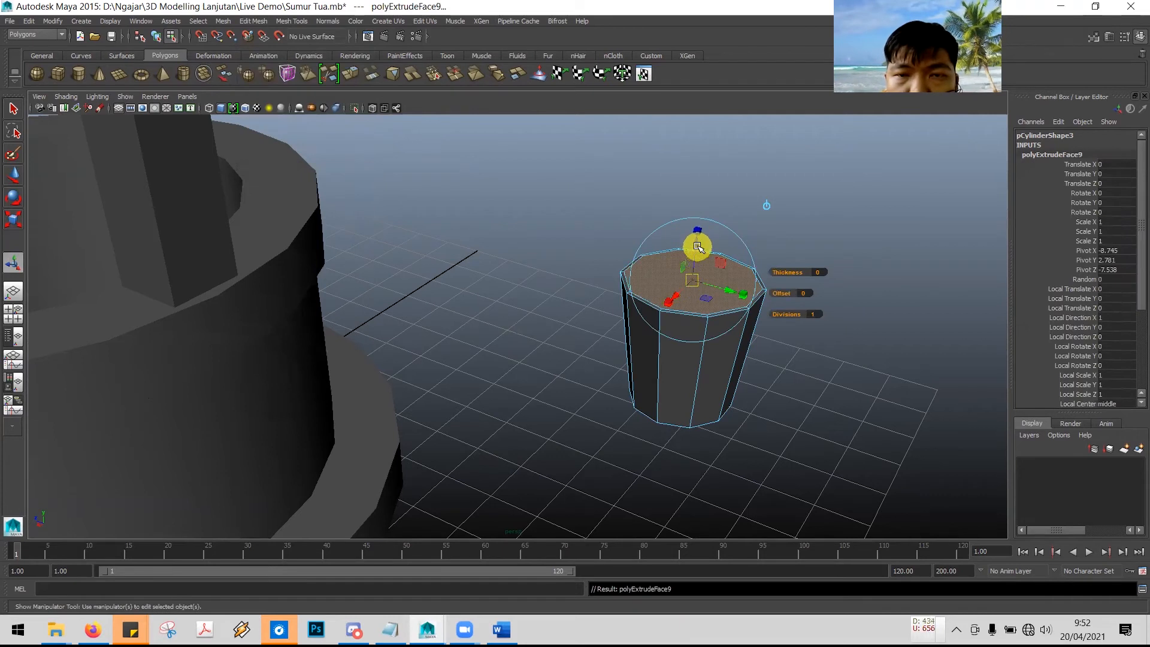
pyautogui.keyDown('alt'); pyautogui.moveTo(896, 307); pyautogui.dragTo(892, 272); pyautogui.keyUp('alt')
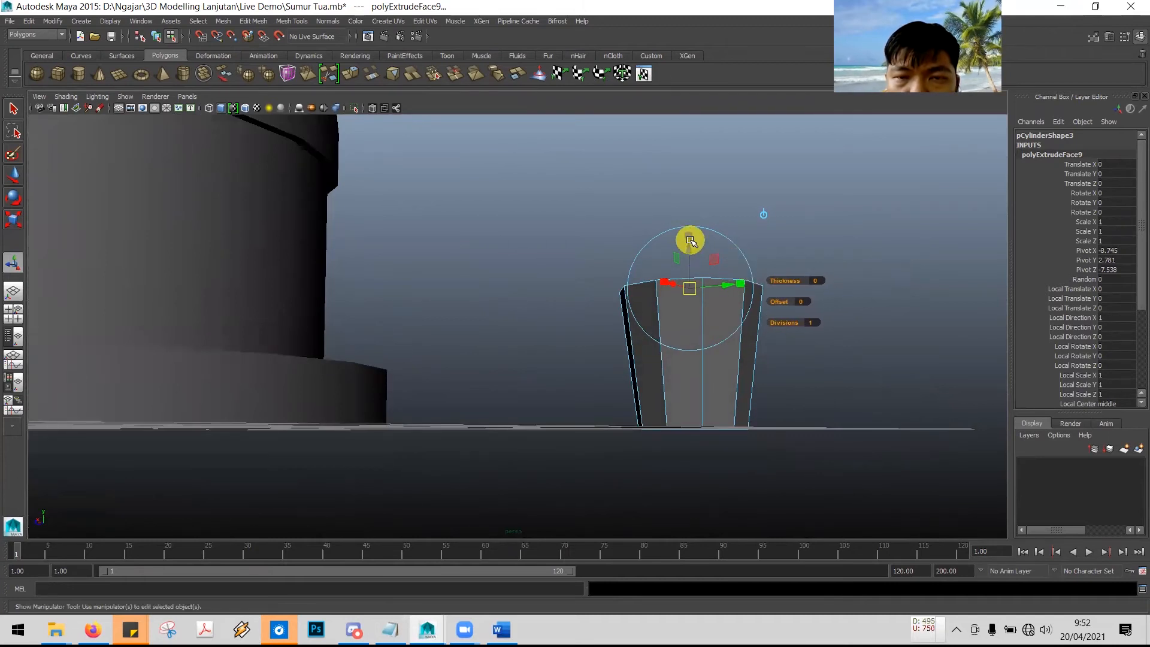
pyautogui.moveTo(689, 249); pyautogui.dragTo(699, 385)
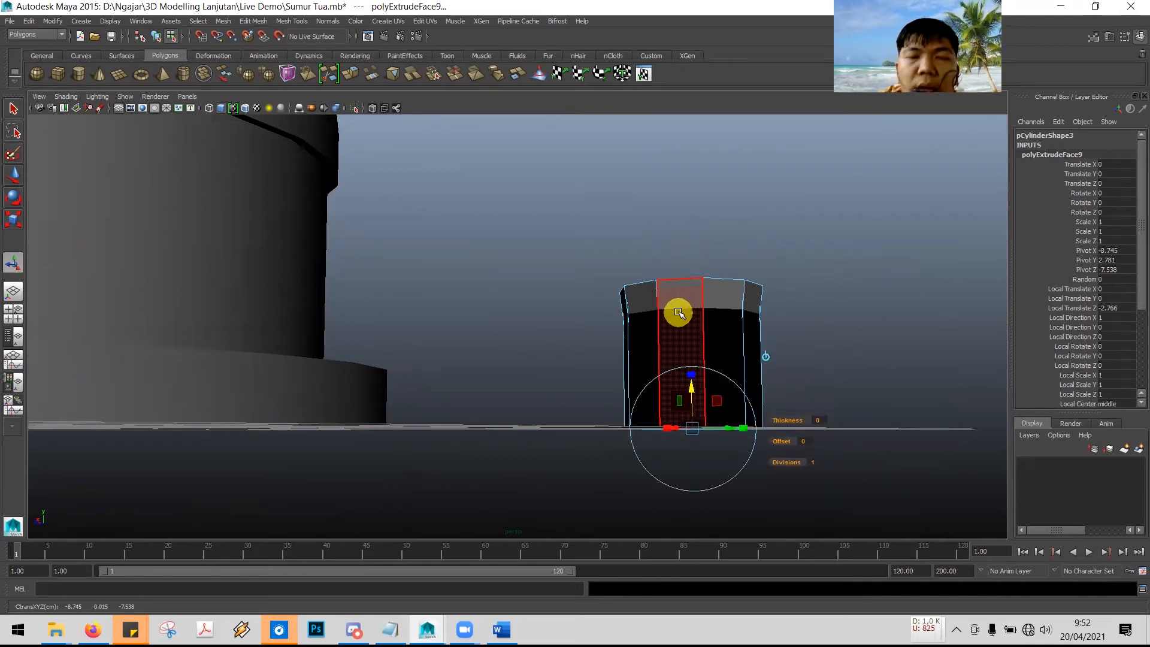
# - Read tutorial steps 56 and 57 in Word and compare their pictures with the hollowed bucket in Maya
pyautogui.hotkey('alt', 'Tab')
pyautogui.scroll(-3, 477, 405)
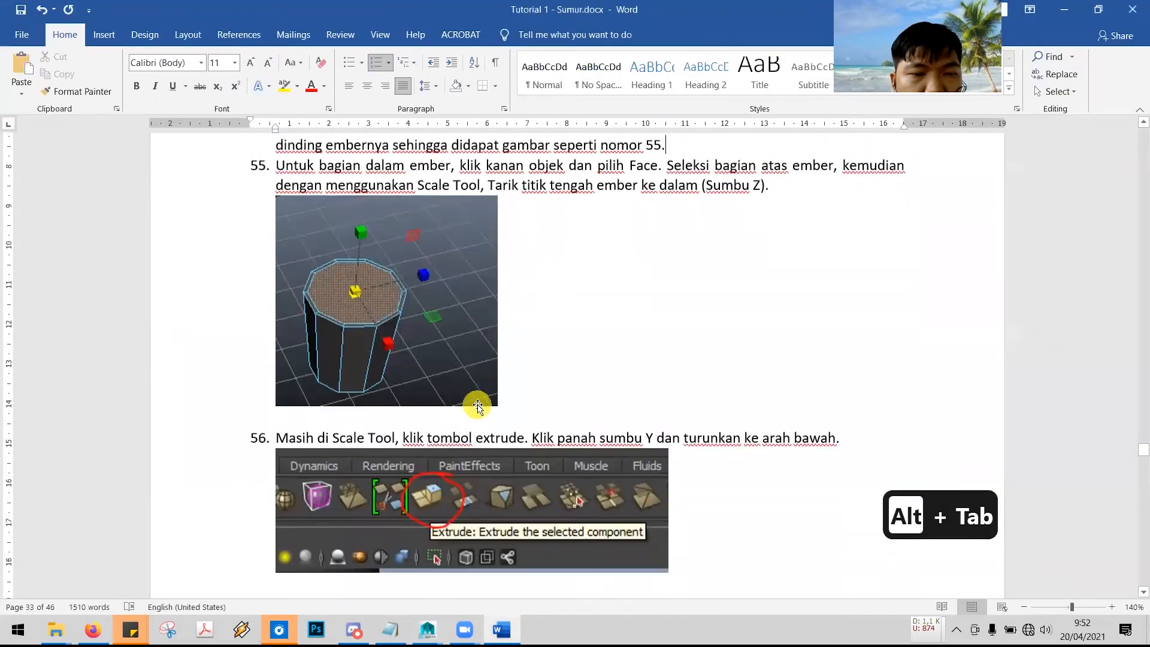
pyautogui.scroll(-10, 477, 405)
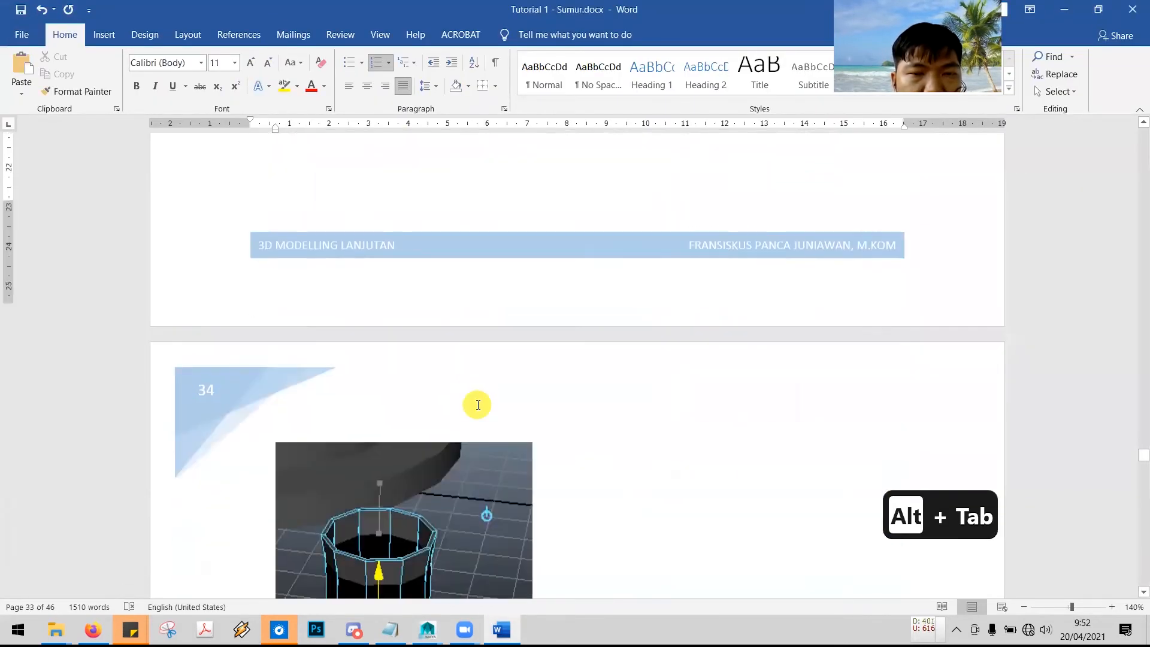
pyautogui.scroll(-2, 478, 405)
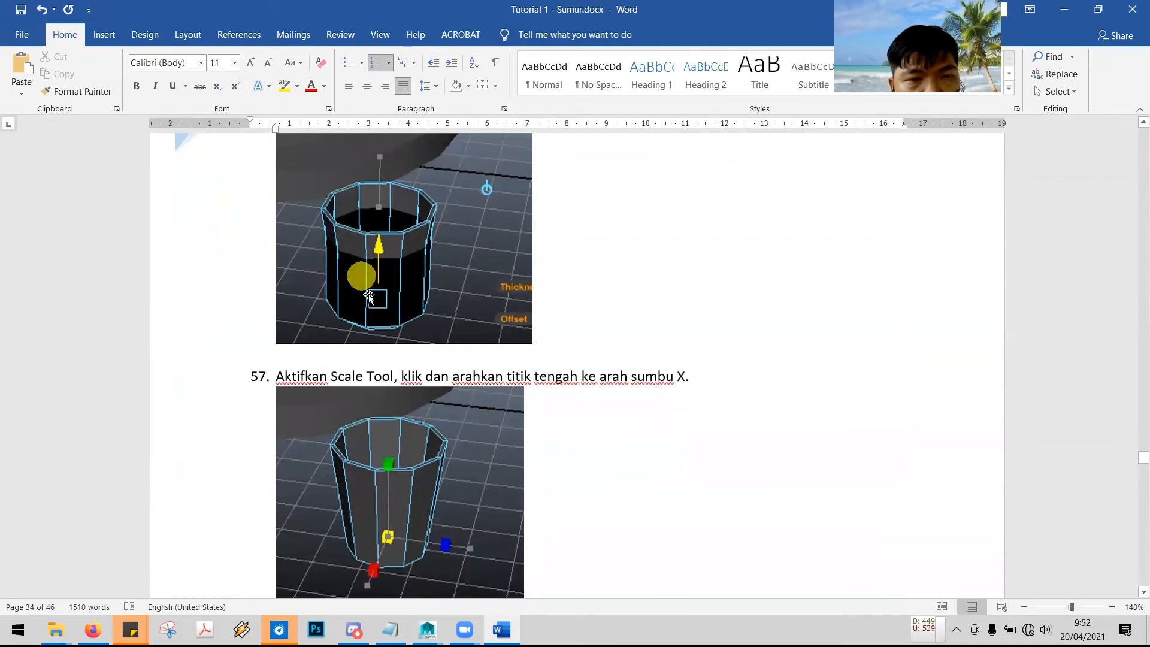
pyautogui.hotkey('alt', 'Tab')
pyautogui.keyDown('alt'); pyautogui.moveTo(834, 429); pyautogui.dragTo(797, 368); pyautogui.keyUp('alt')
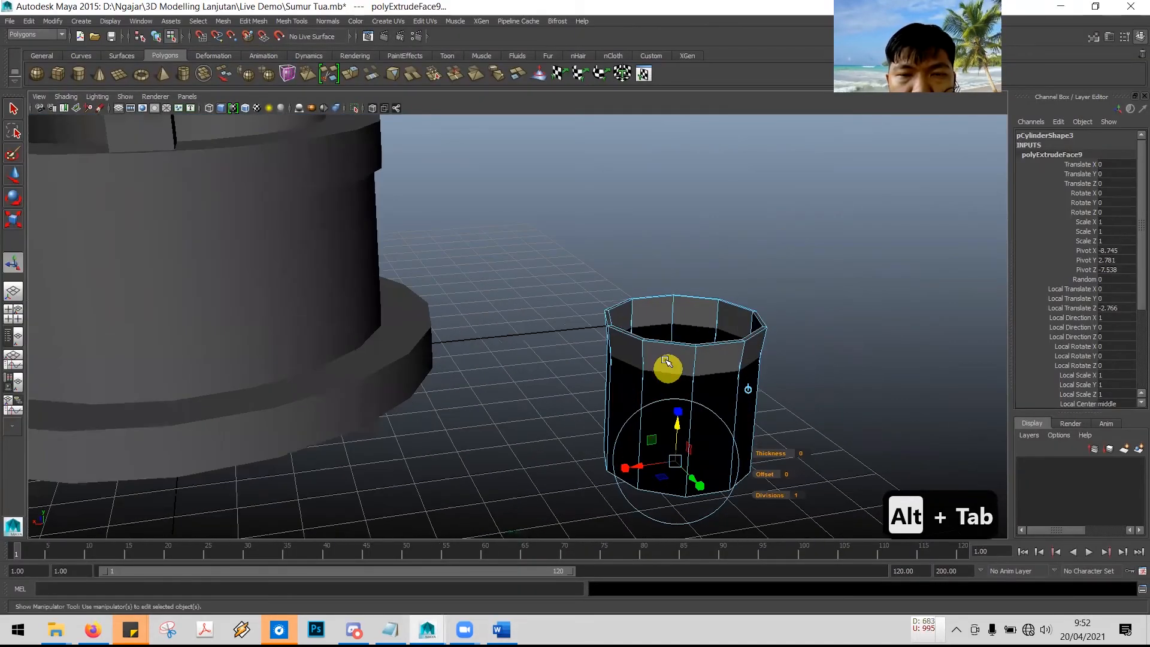
# - Check tutorial step 57 in Word, scale the bucket's pushed-down face in Maya to about 0.79 along X and Z, and save the scene
pyautogui.hotkey('alt', 'Tab')
pyautogui.scroll(-6, 395, 389)
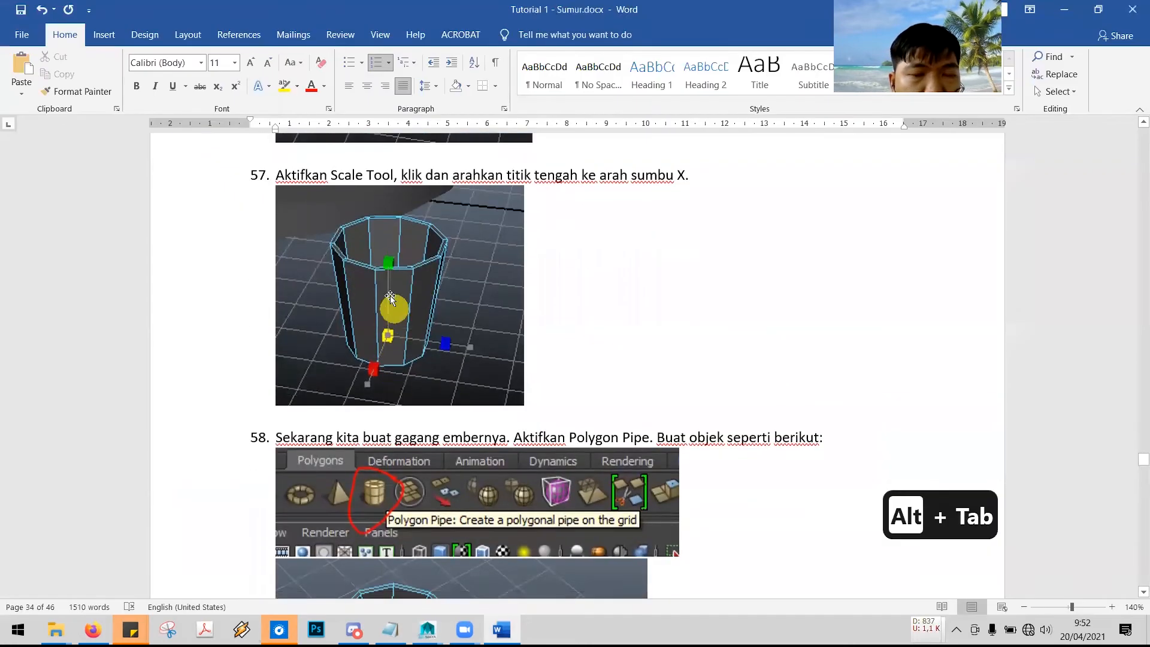
pyautogui.hotkey('alt', 'Tab')
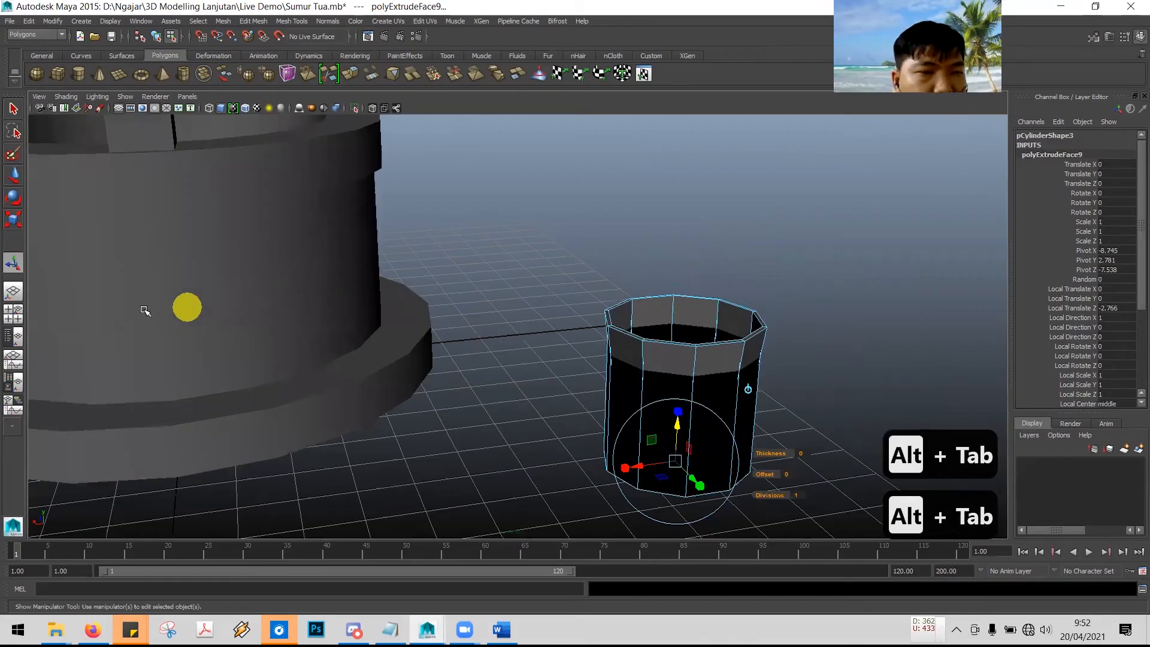
pyautogui.click(14, 220)
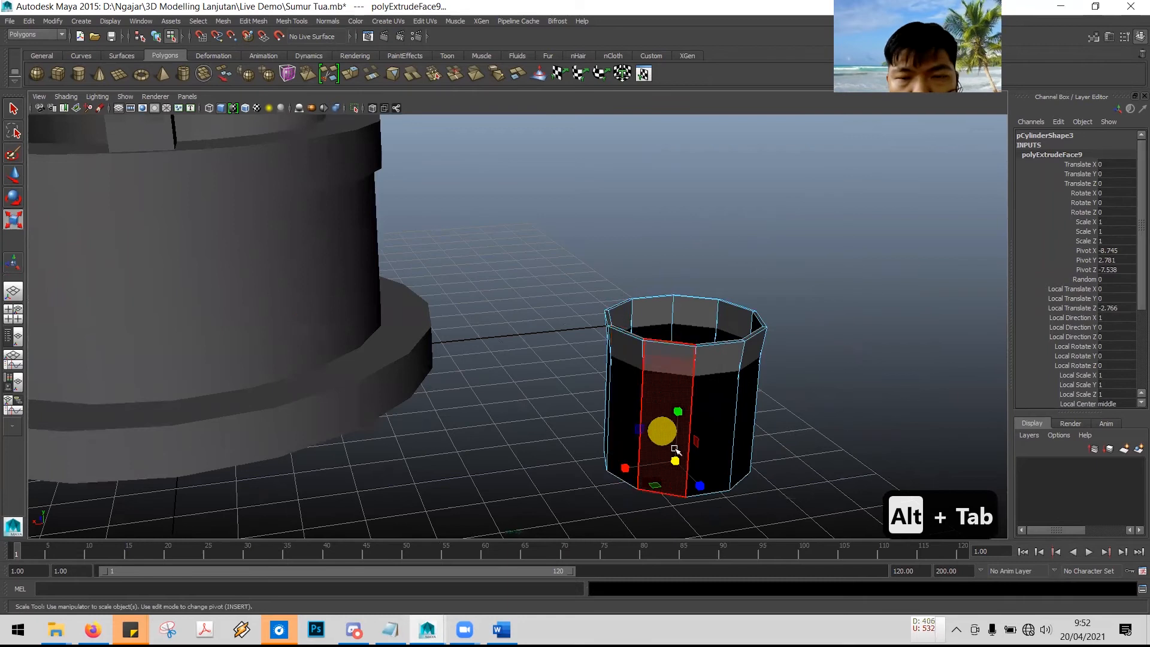
pyautogui.moveTo(674, 461)
pyautogui.mouseDown()
pyautogui.moveTo(695, 457)
pyautogui.moveTo(655, 466)
pyautogui.mouseUp()
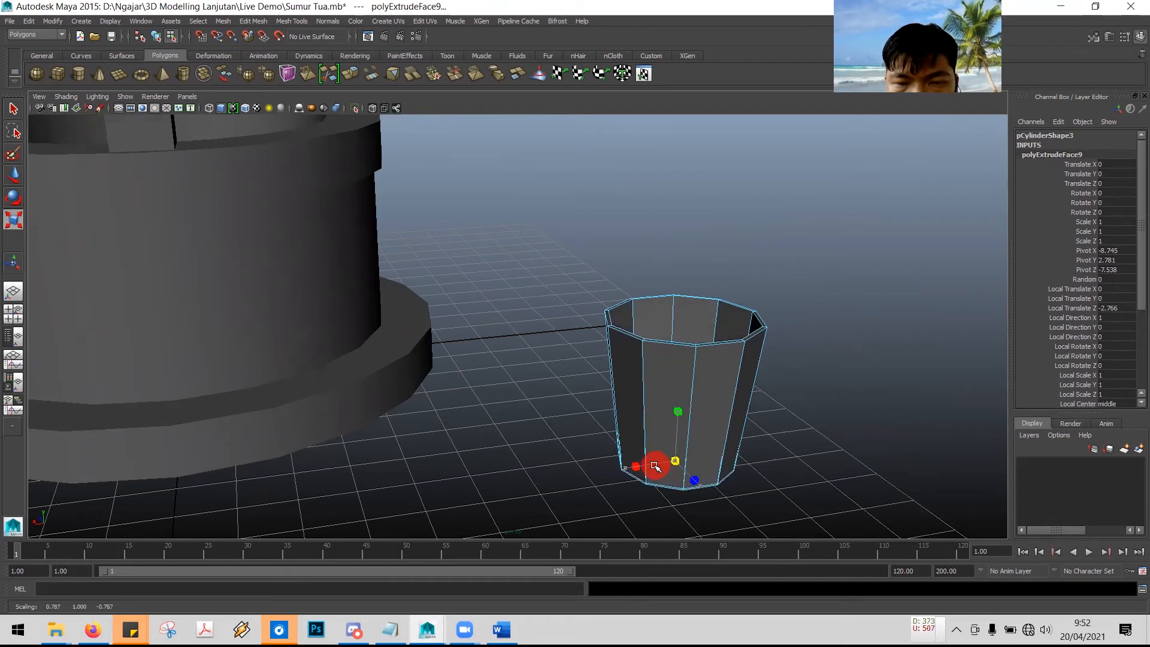
pyautogui.keyDown('alt'); pyautogui.moveTo(803, 447); pyautogui.dragTo(824, 477); pyautogui.keyUp('alt')
pyautogui.hotkey('alt', 'Tab')
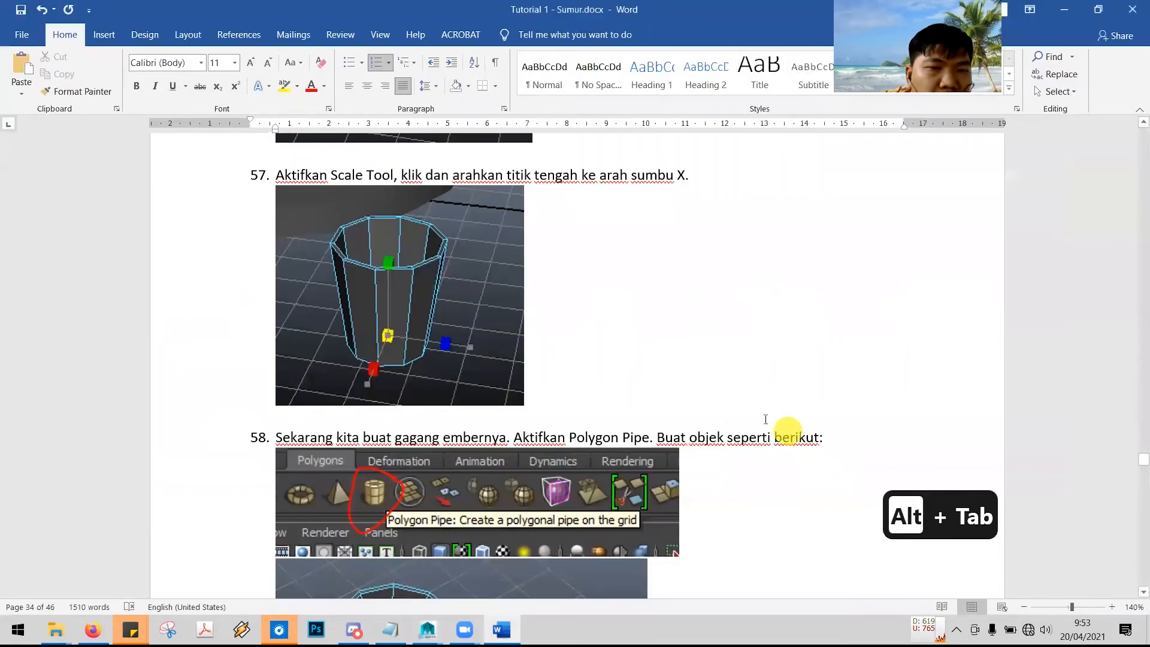
pyautogui.hotkey('alt', 'Tab')
pyautogui.keyDown('alt'); pyautogui.moveTo(771, 391); pyautogui.dragTo(757, 306); pyautogui.keyUp('alt')
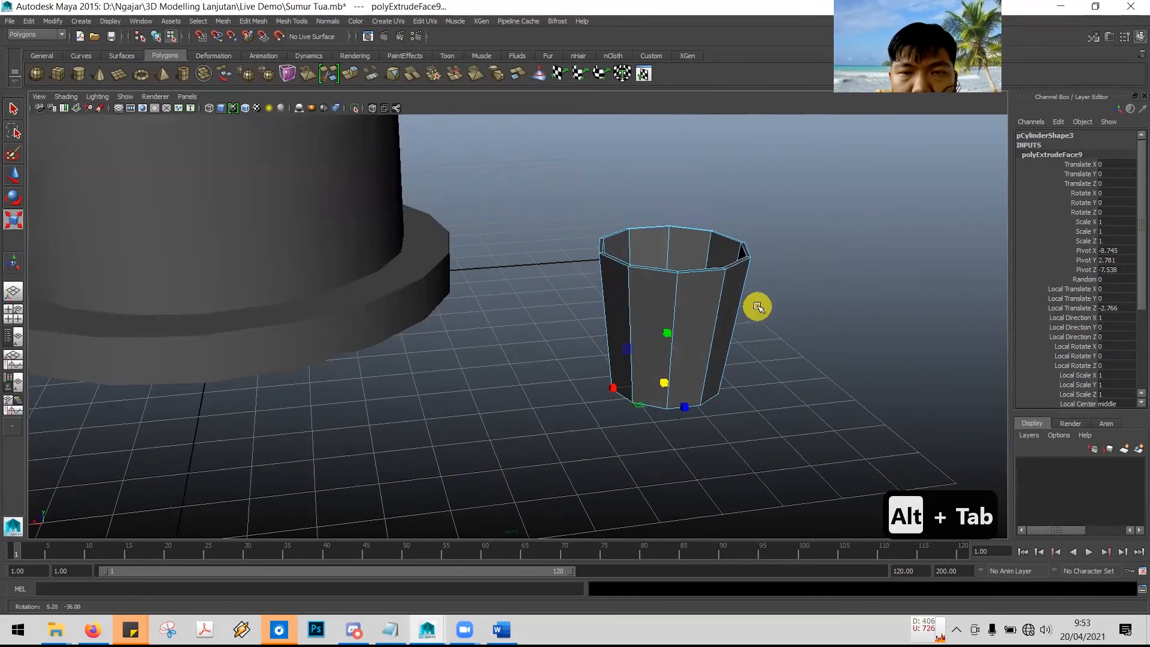
pyautogui.click(10, 23)
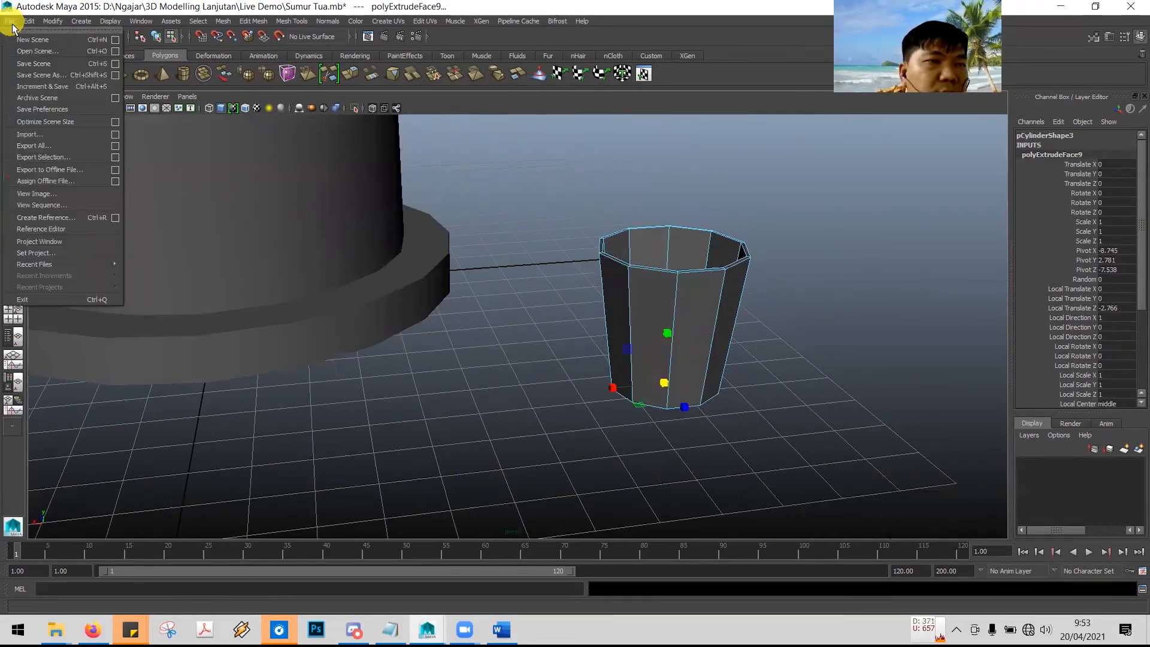
pyautogui.click(56, 63)
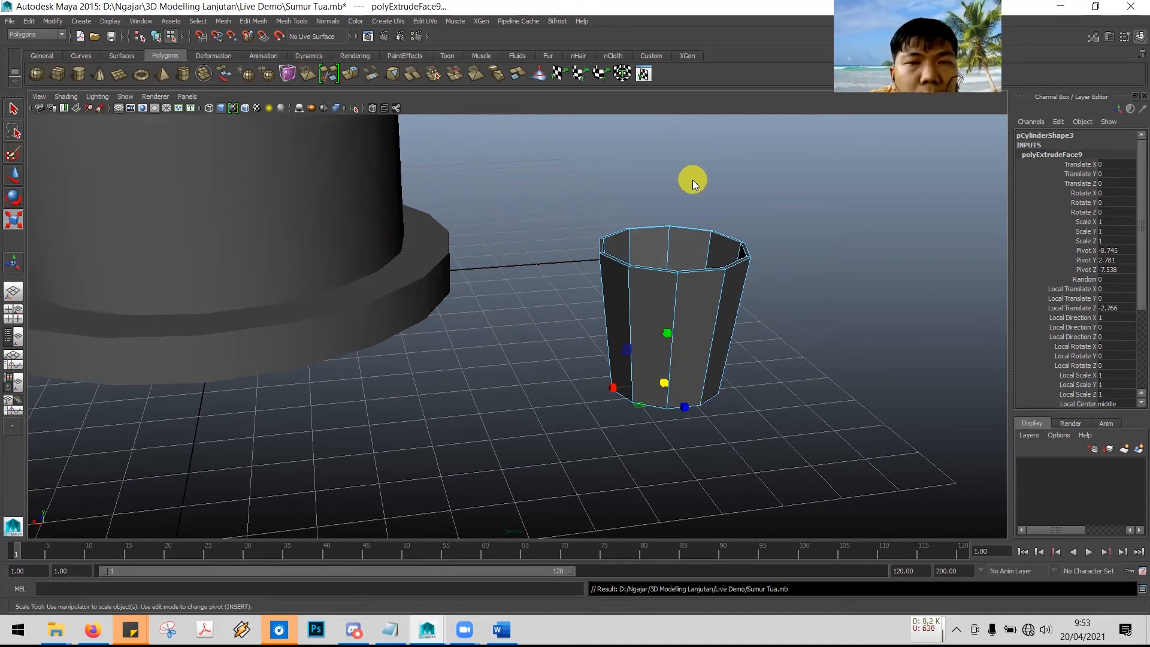
# - In the Word tutorial, split step 55 before "kemudian" and end its first part with "extrude ke bawah menggunakan sumbu Y."
pyautogui.hotkey('alt', 'Tab')
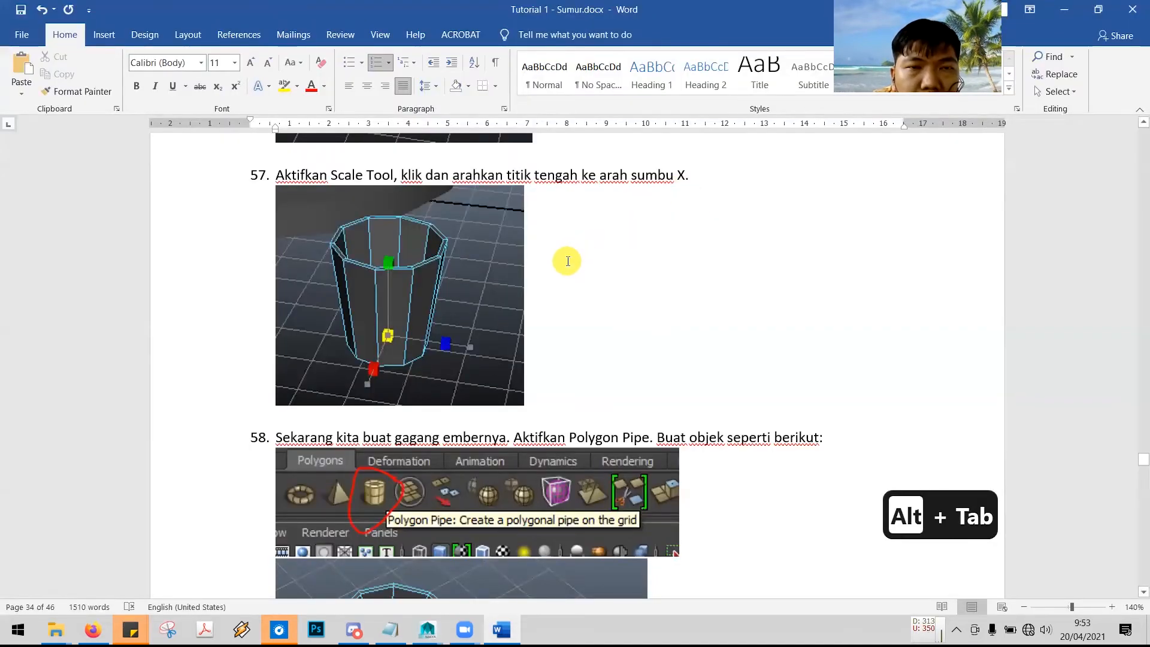
pyautogui.scroll(12, 534, 321)
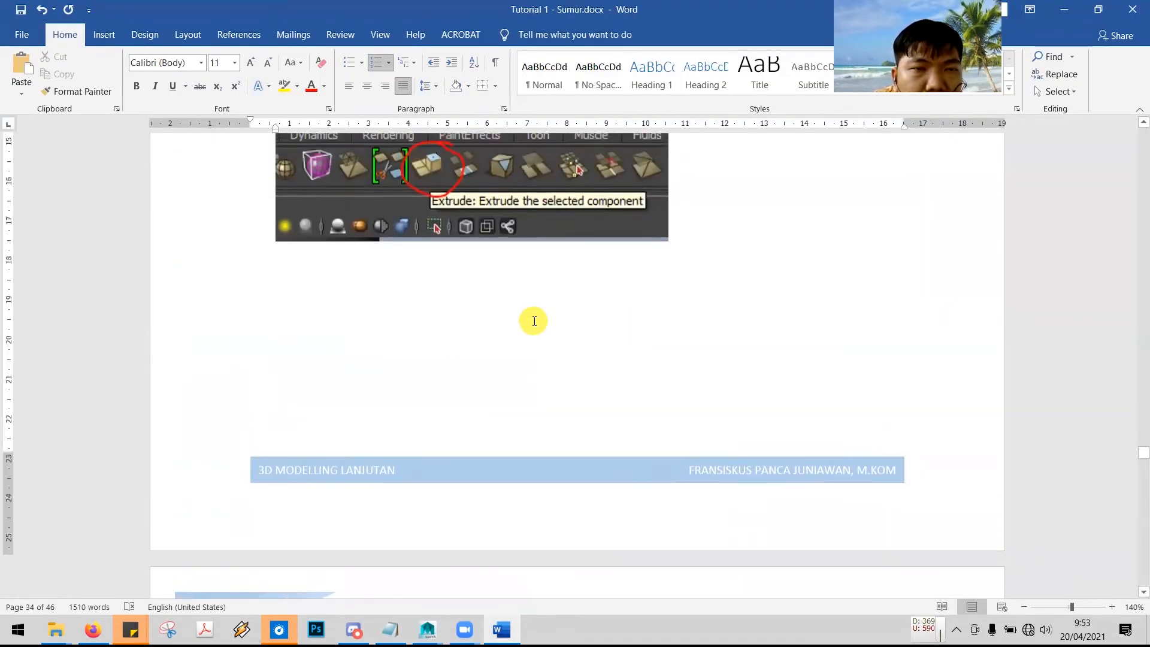
pyautogui.scroll(5, 535, 321)
pyautogui.scroll(5, 534, 319)
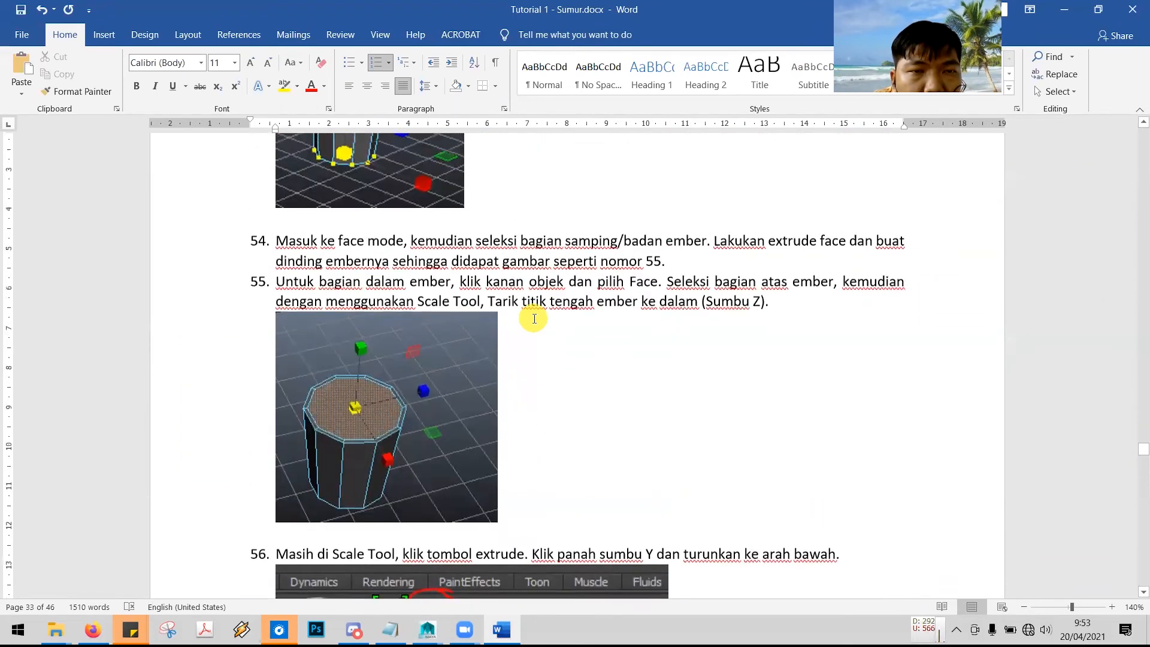
pyautogui.scroll(-1, 422, 356)
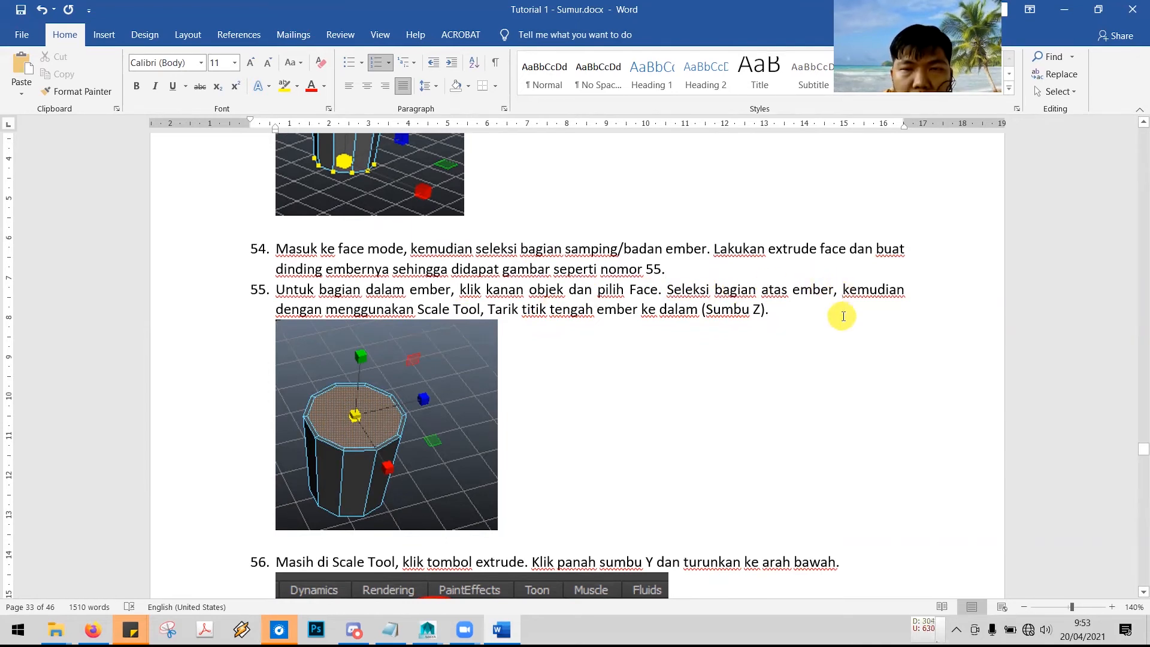
pyautogui.press('Return')
pyautogui.press('Left')
pyautogui.press('Left')
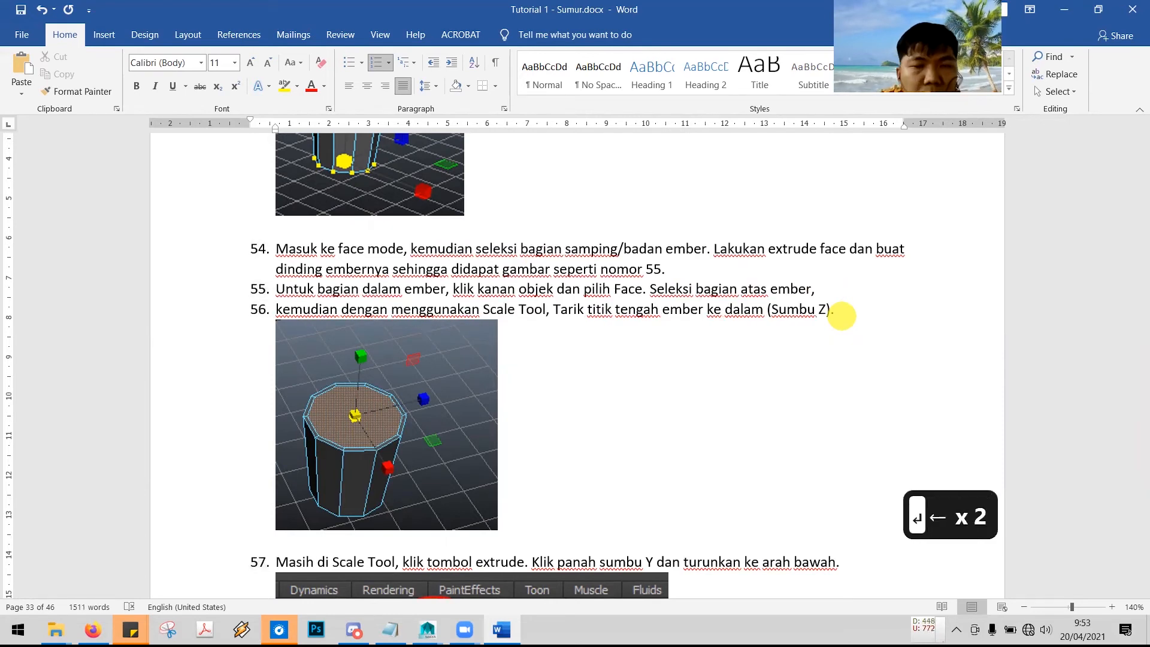
pyautogui.write('extrude ke ba')
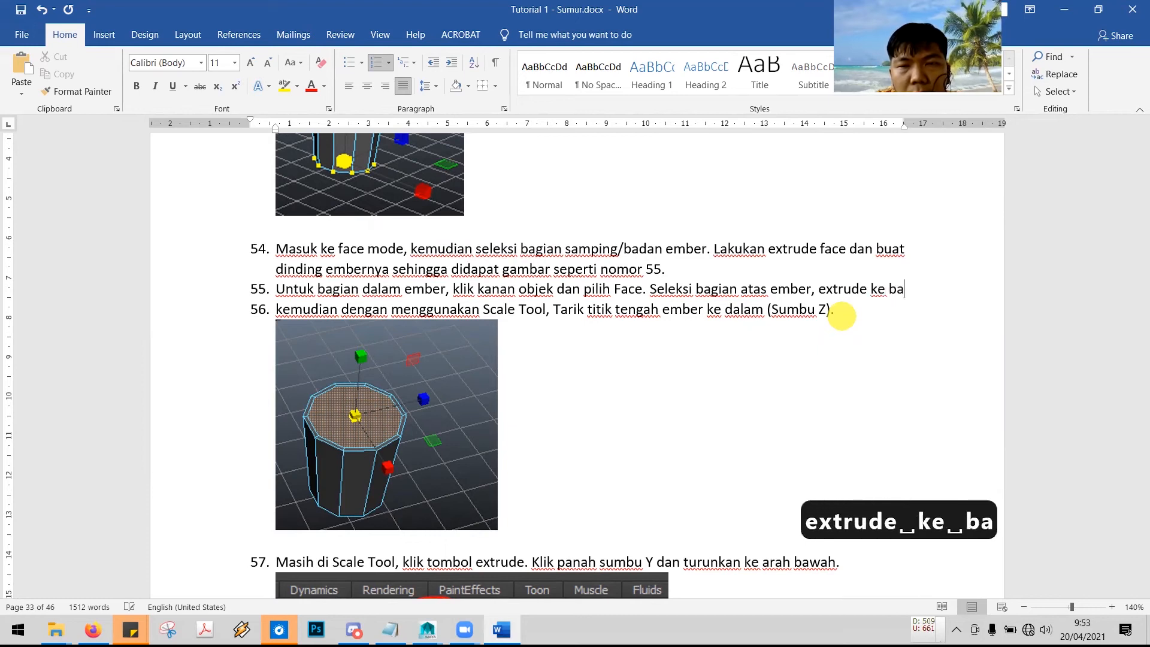
pyautogui.write('wah menggunakan sumbu')
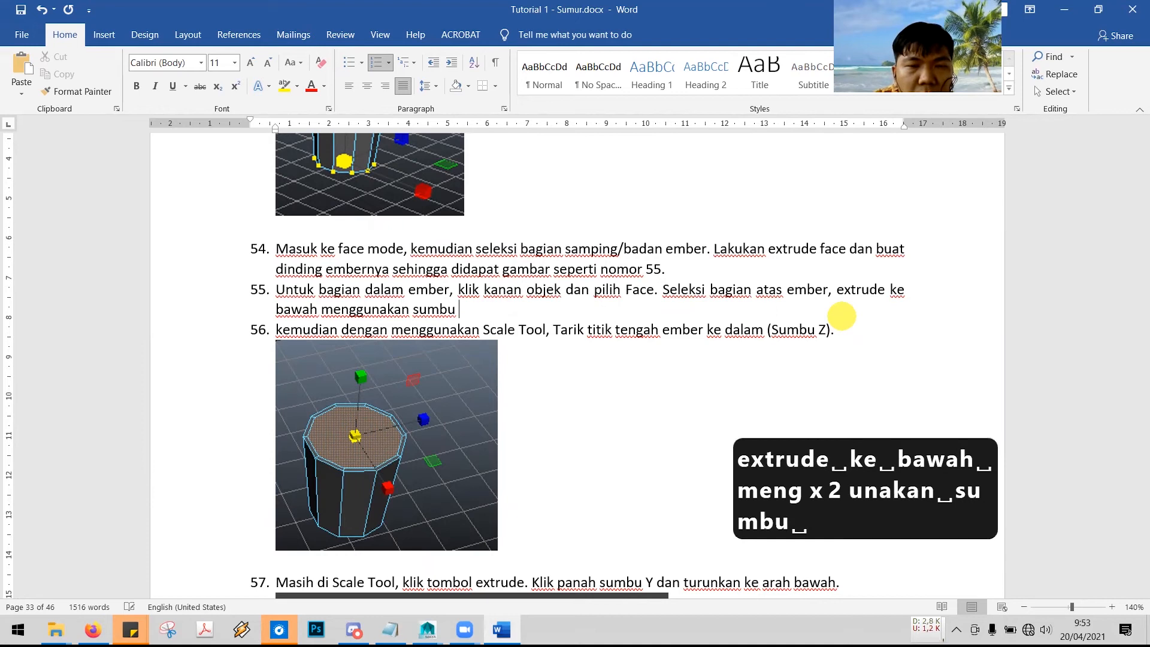
pyautogui.write(' Y.')
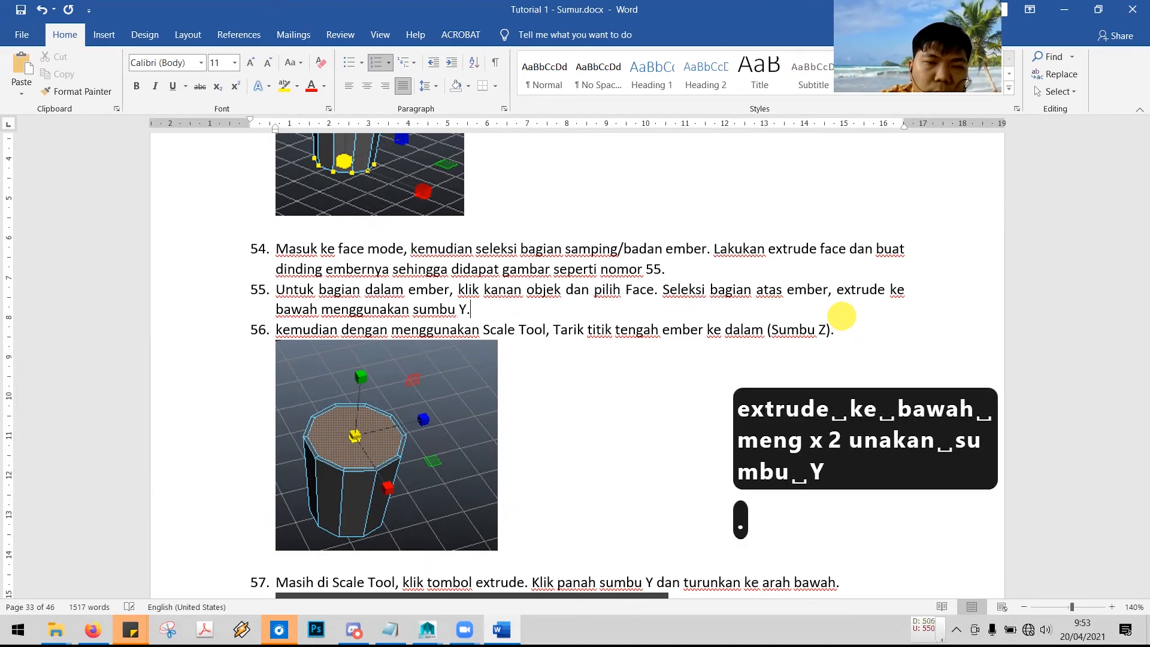
# - Delete the leftover step 56 text starting "kemudian dengan menggunakan Scale Tool", keeping the bucket picture under step 55
pyautogui.scroll(-2, 593, 357)
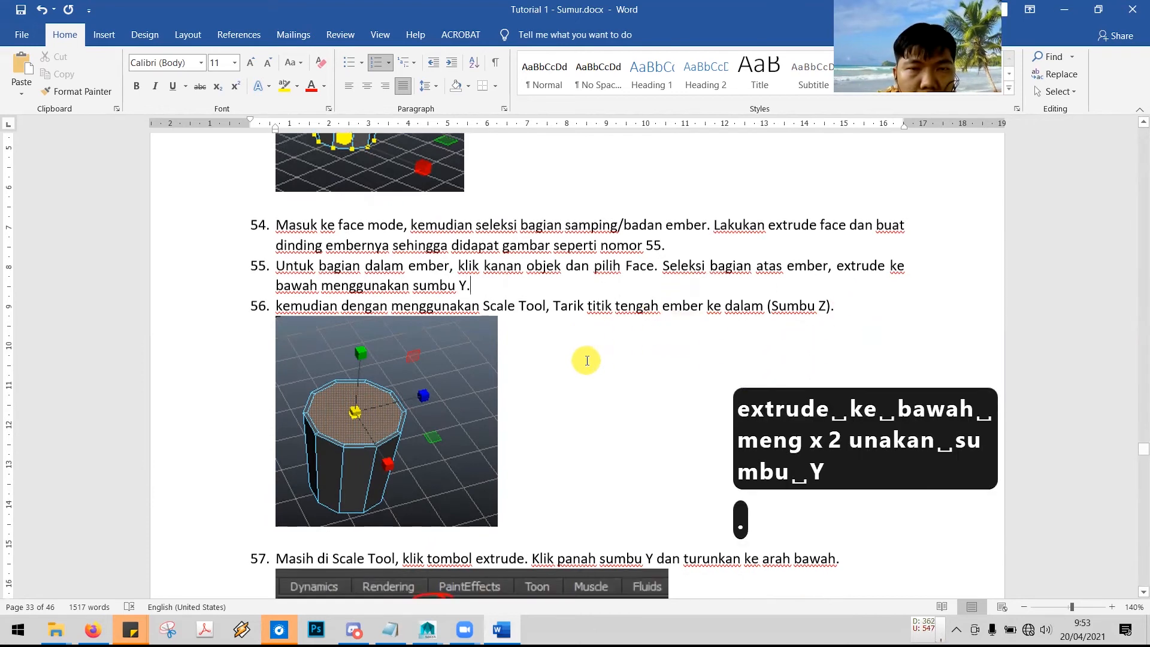
pyautogui.scroll(-2, 586, 360)
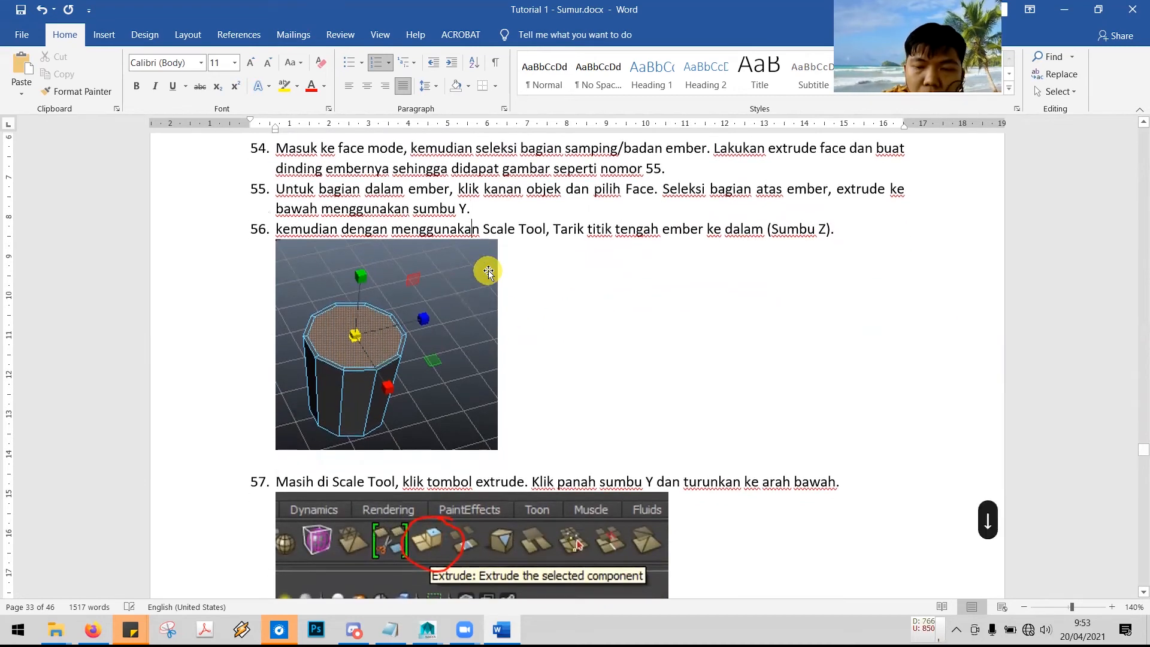
pyautogui.press('Home')
pyautogui.hotkey('shift', 'End')
pyautogui.press('Delete')
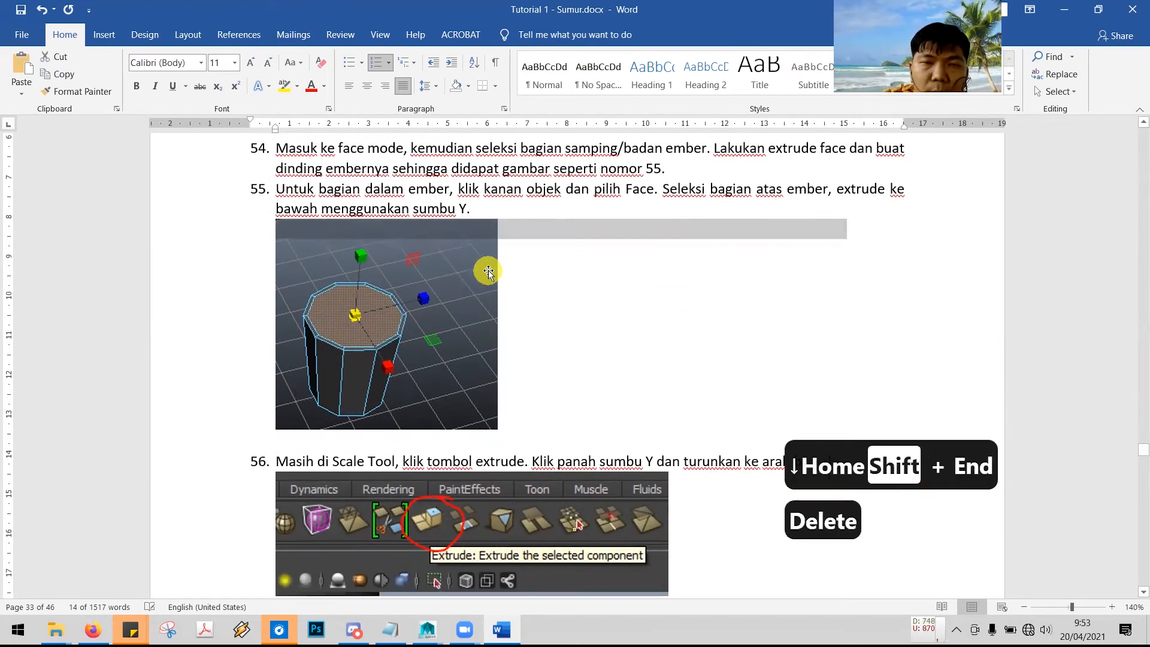
# - Delete the step 56 sentence starting "Masih di Scale Tool, klik tombol extrude" above the Extrude toolbar picture
pyautogui.scroll(-2, 506, 277)
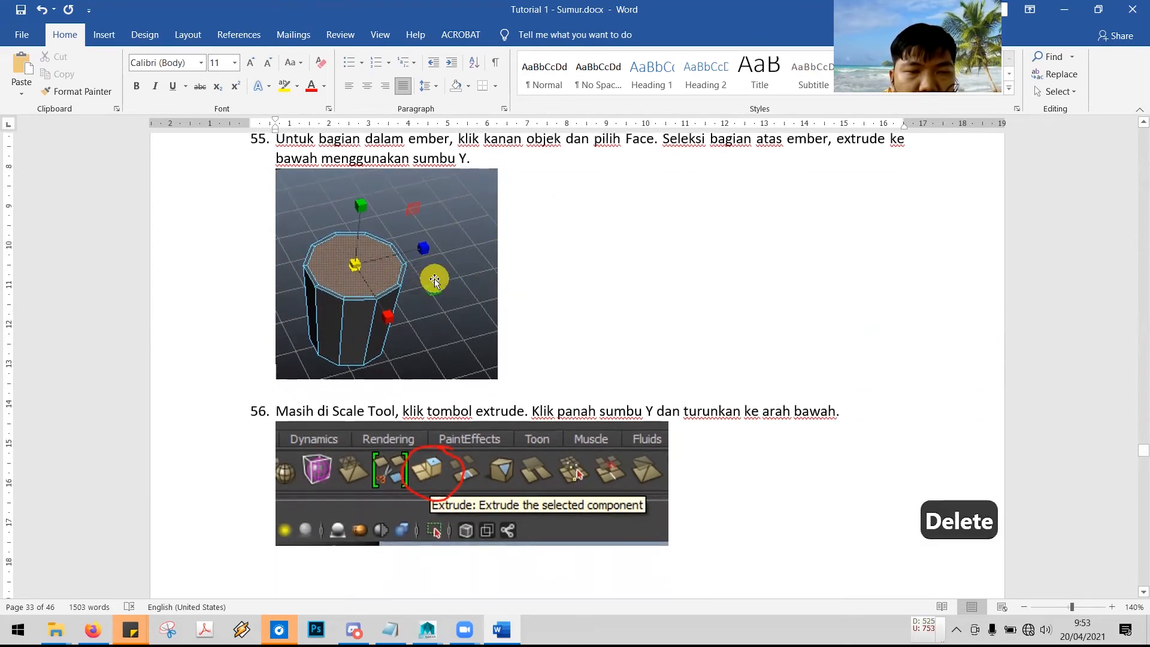
pyautogui.scroll(-3, 434, 276)
pyautogui.scroll(-1, 433, 279)
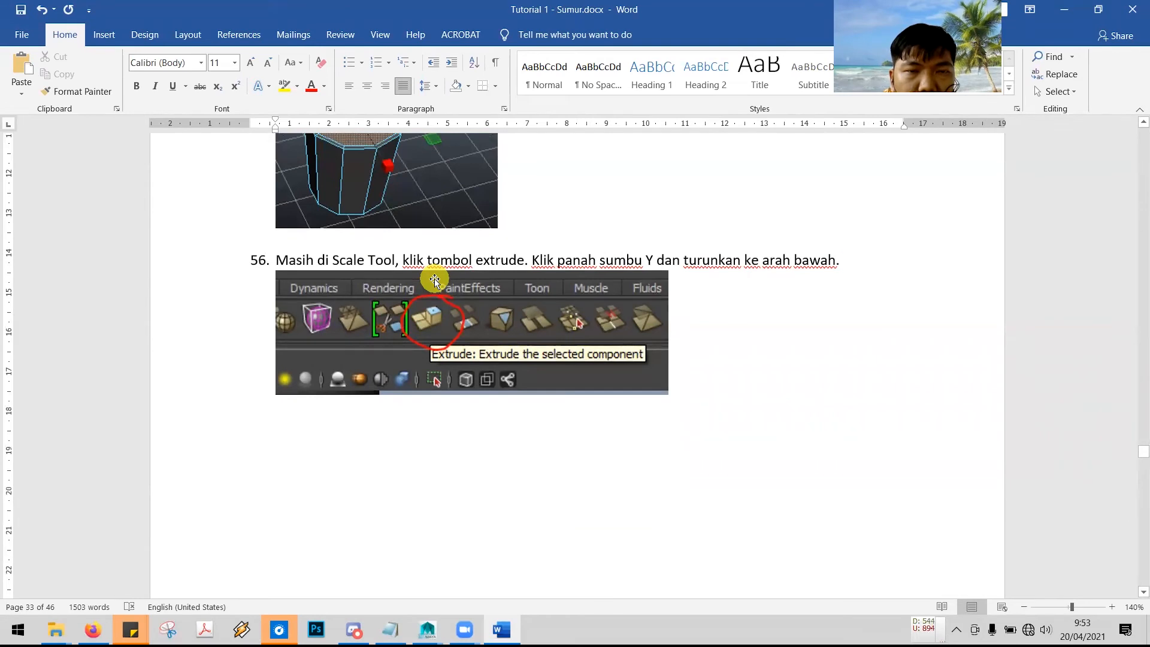
pyautogui.scroll(1, 433, 279)
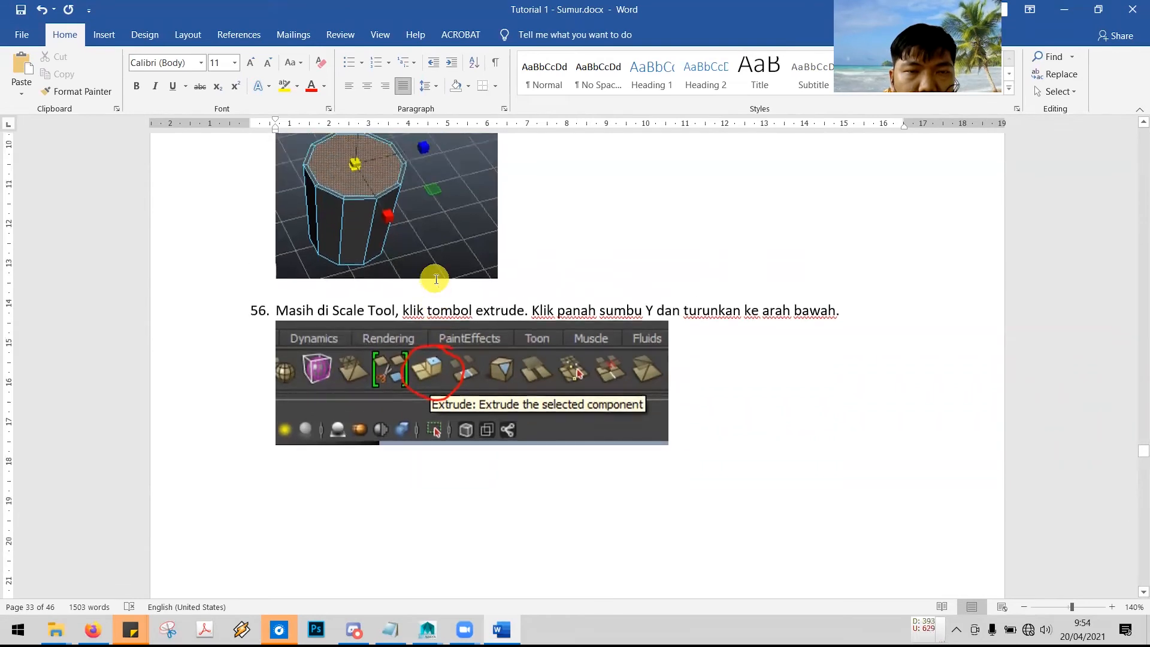
pyautogui.click(283, 310)
pyautogui.keyDown('shift'); pyautogui.click(856, 310); pyautogui.keyUp('shift')
pyautogui.press('Delete')
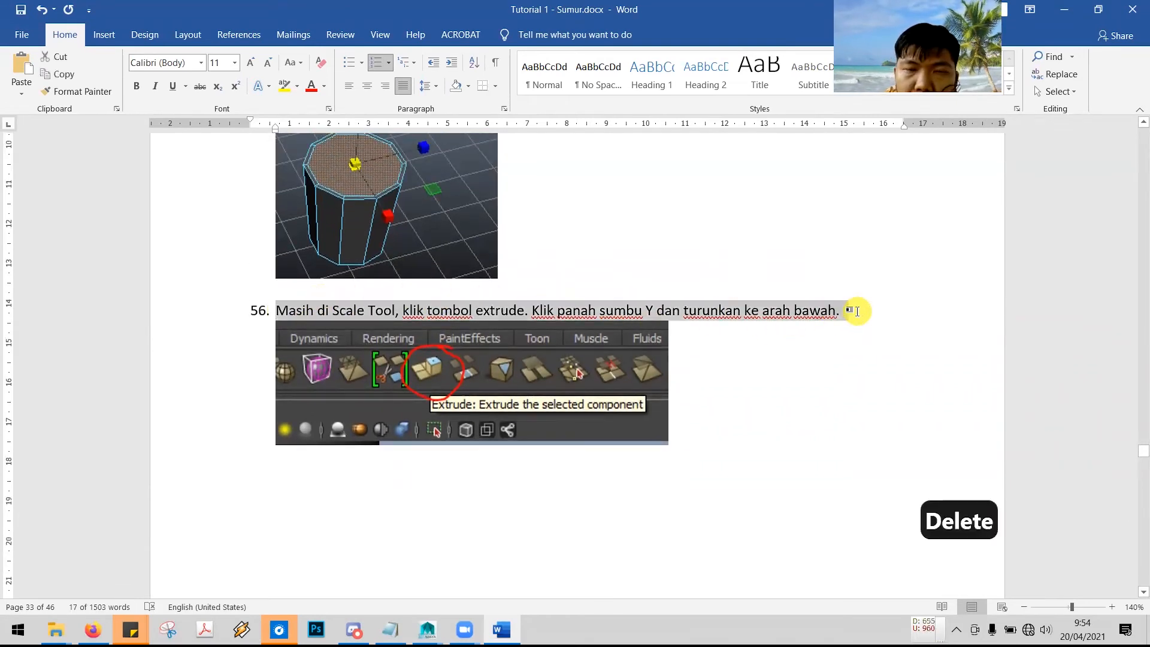
# - Review the renumbered bucket and handle steps 56 and 57, and save the tutorial document
pyautogui.scroll(-10, 781, 310)
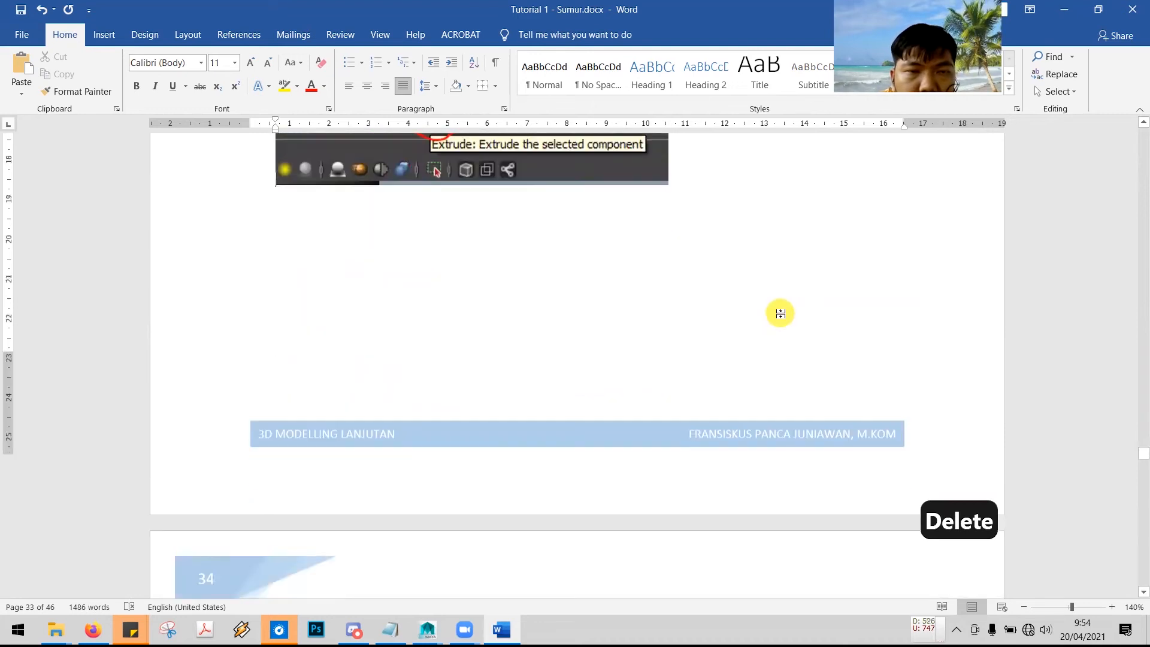
pyautogui.scroll(-2, 781, 313)
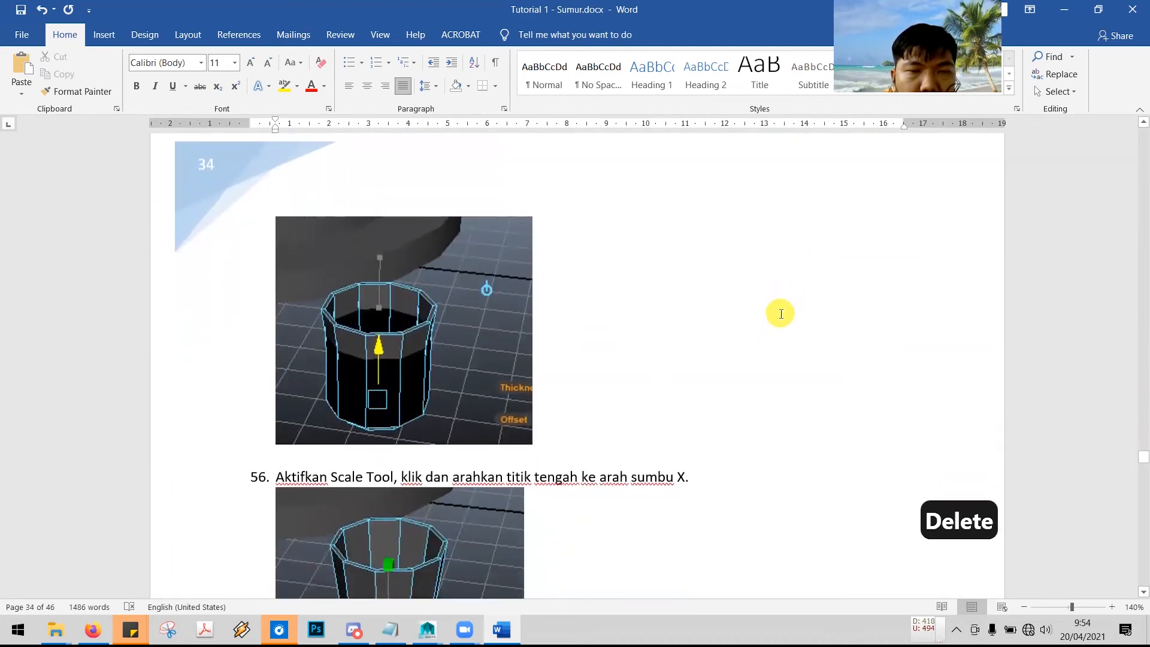
pyautogui.scroll(-11, 780, 313)
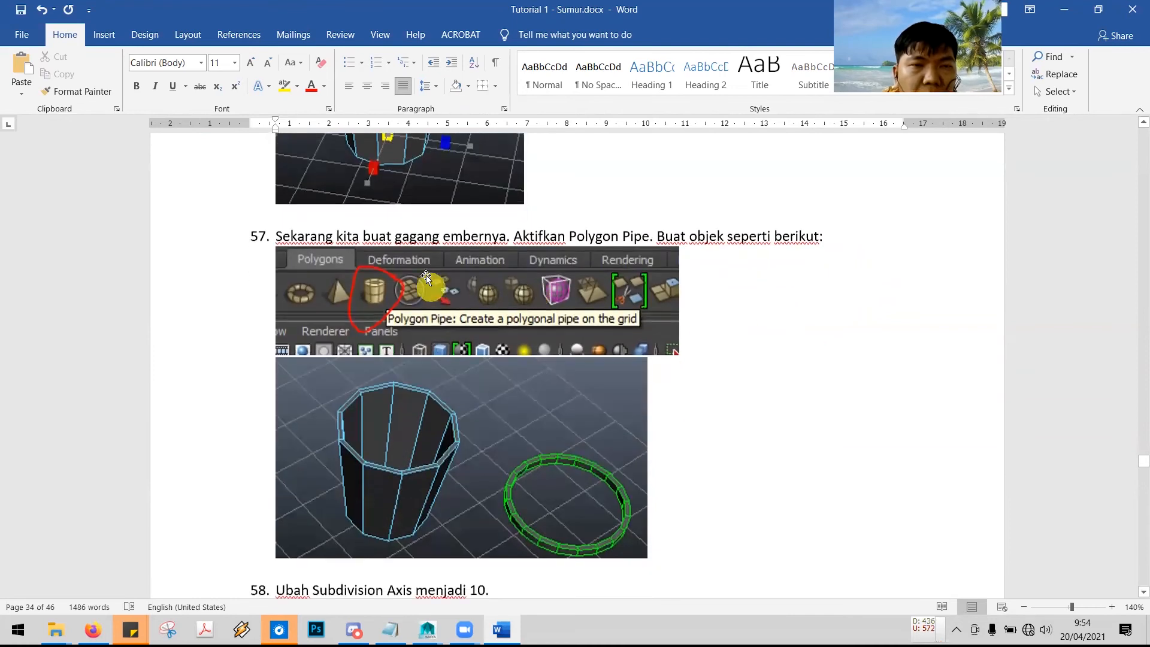
pyautogui.hotkey('ctrl', 's')
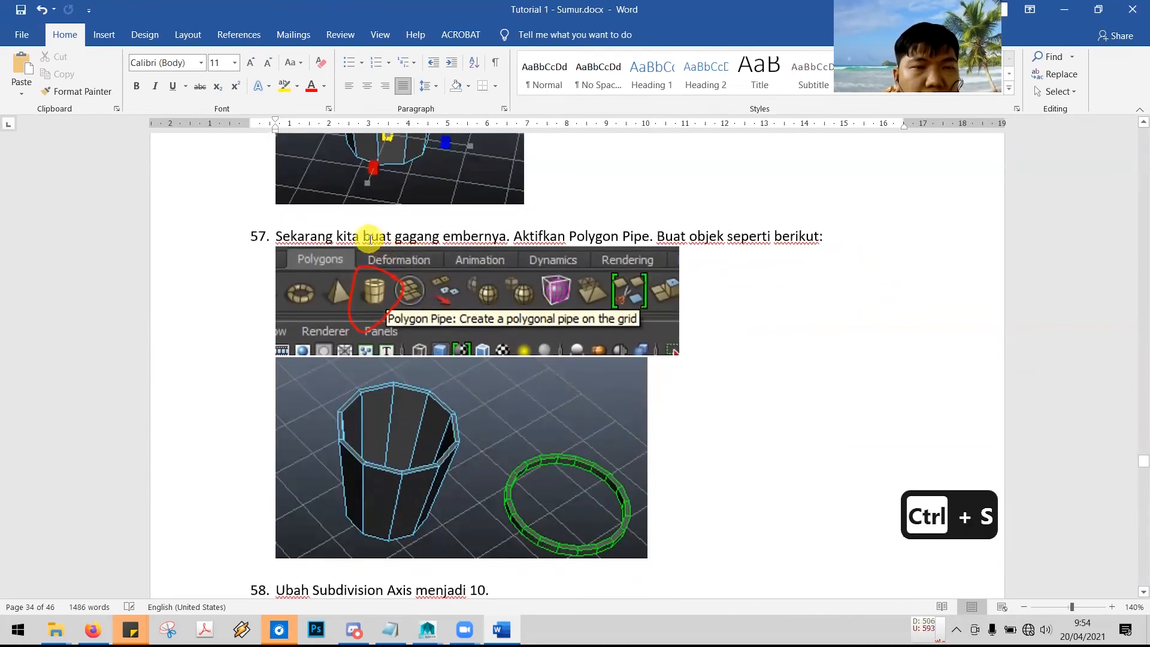
pyautogui.click(390, 236)
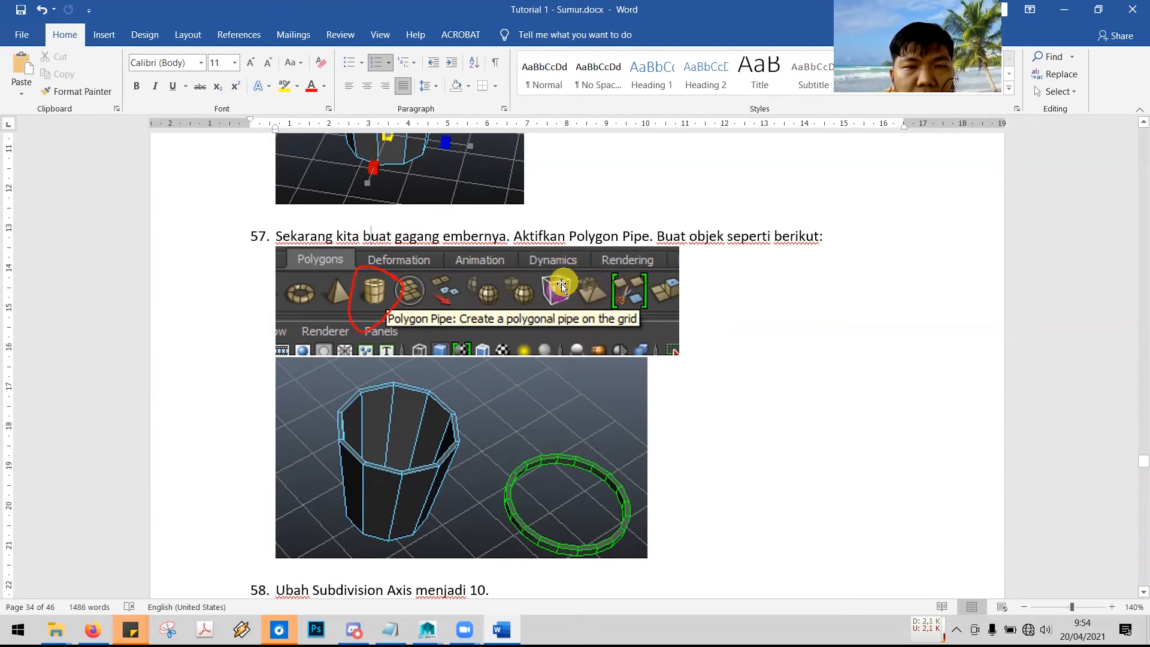
# - Switch to Maya and create a thin, ring-shaped polygon pipe on the grid beside the bucket, following the picture in tutorial step 57
pyautogui.hotkey('alt', 'Tab')
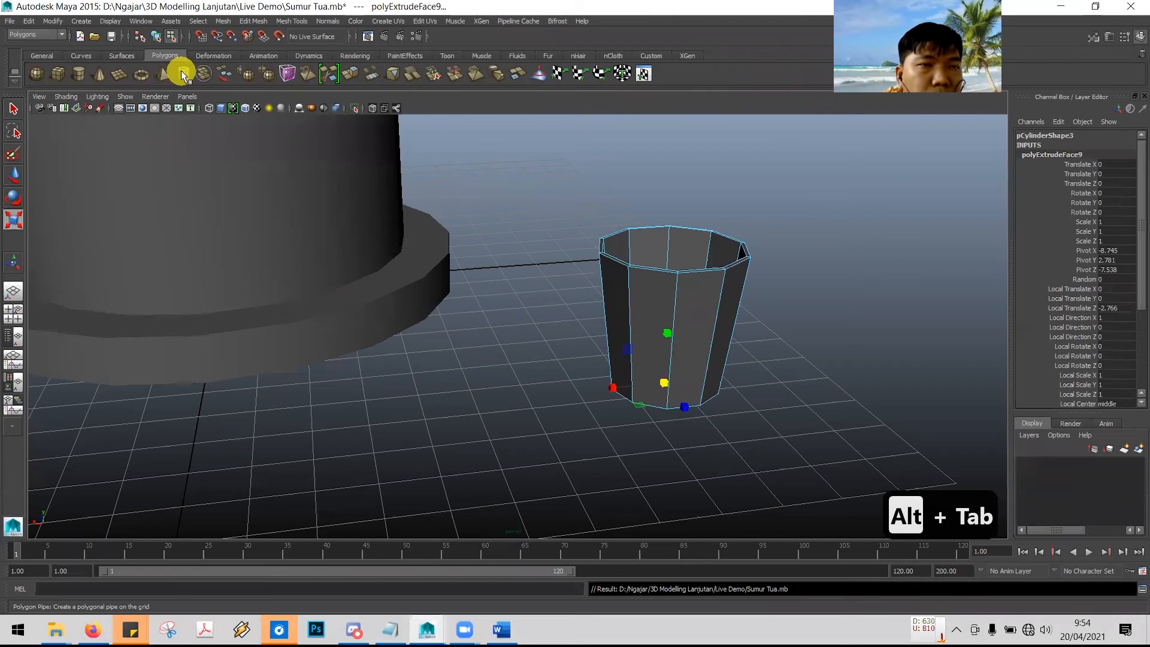
pyautogui.click(183, 75)
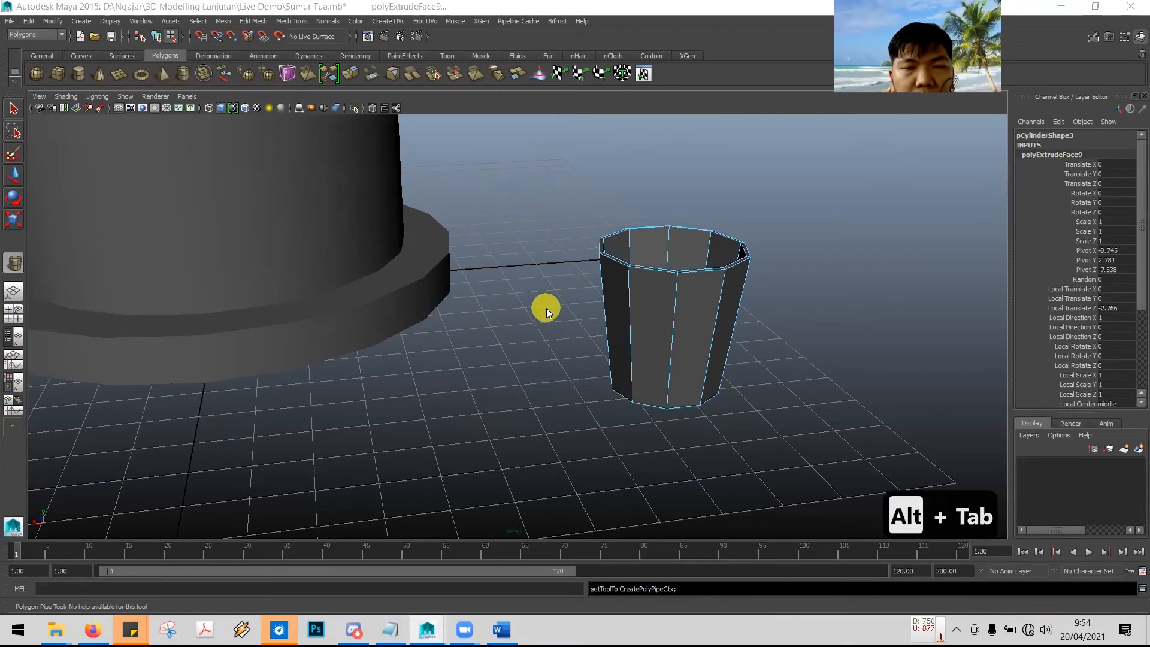
pyautogui.hotkey('alt', 'Tab')
pyautogui.scroll(-1, 559, 297)
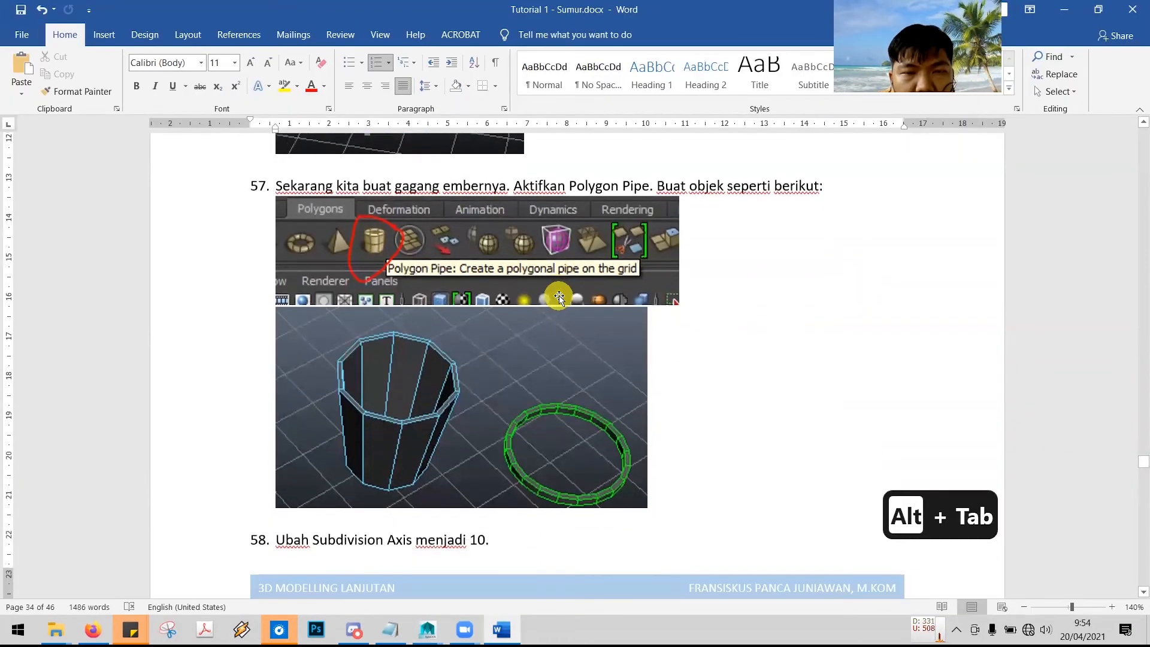
pyautogui.hotkey('alt', 'Tab')
pyautogui.keyDown('alt'); pyautogui.moveTo(756, 405); pyautogui.dragTo(755, 377); pyautogui.keyUp('alt')
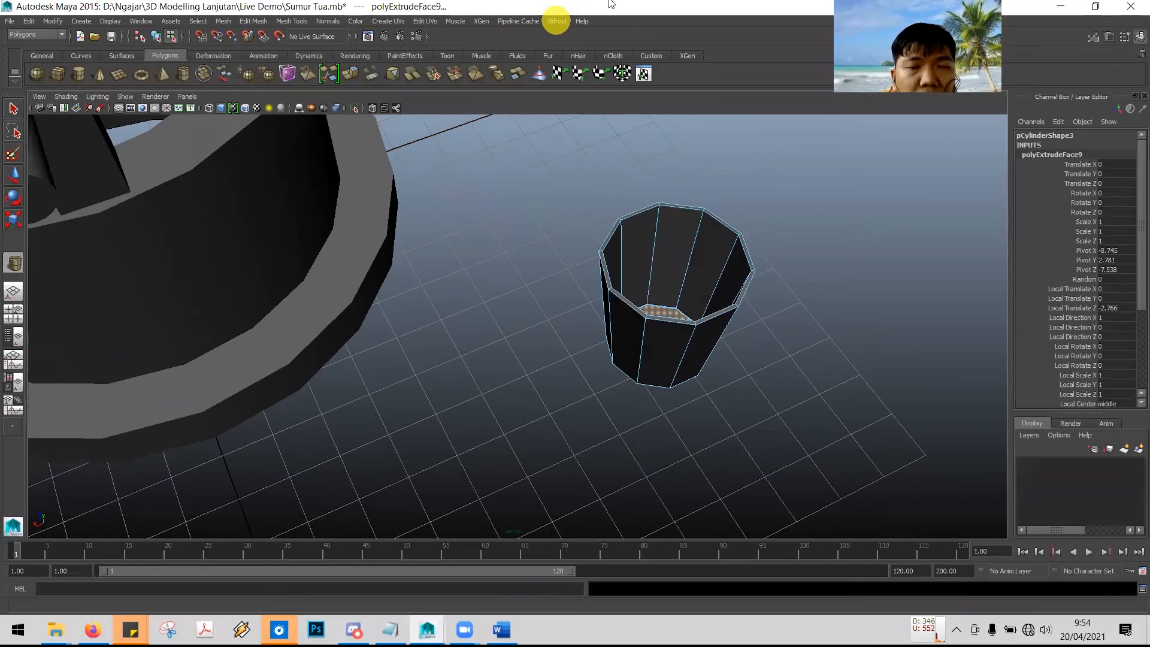
pyautogui.moveTo(588, 402)
pyautogui.mouseDown()
pyautogui.moveTo(634, 461)
pyautogui.moveTo(628, 437)
pyautogui.moveTo(645, 399)
pyautogui.moveTo(641, 416)
pyautogui.moveTo(636, 405)
pyautogui.mouseUp()
# - Read tutorial step 58 in Word about the pipe's Subdivision Axis setting and return to Maya
pyautogui.hotkey('alt', 'Tab')
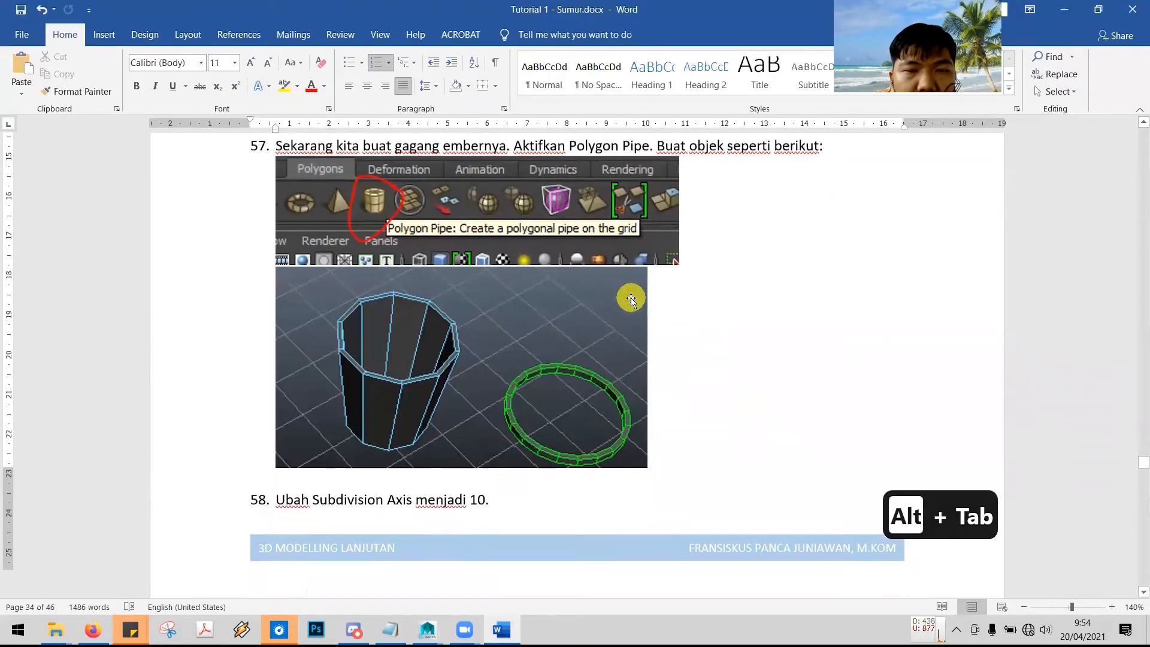
pyautogui.scroll(-5, 630, 298)
pyautogui.scroll(-2, 419, 254)
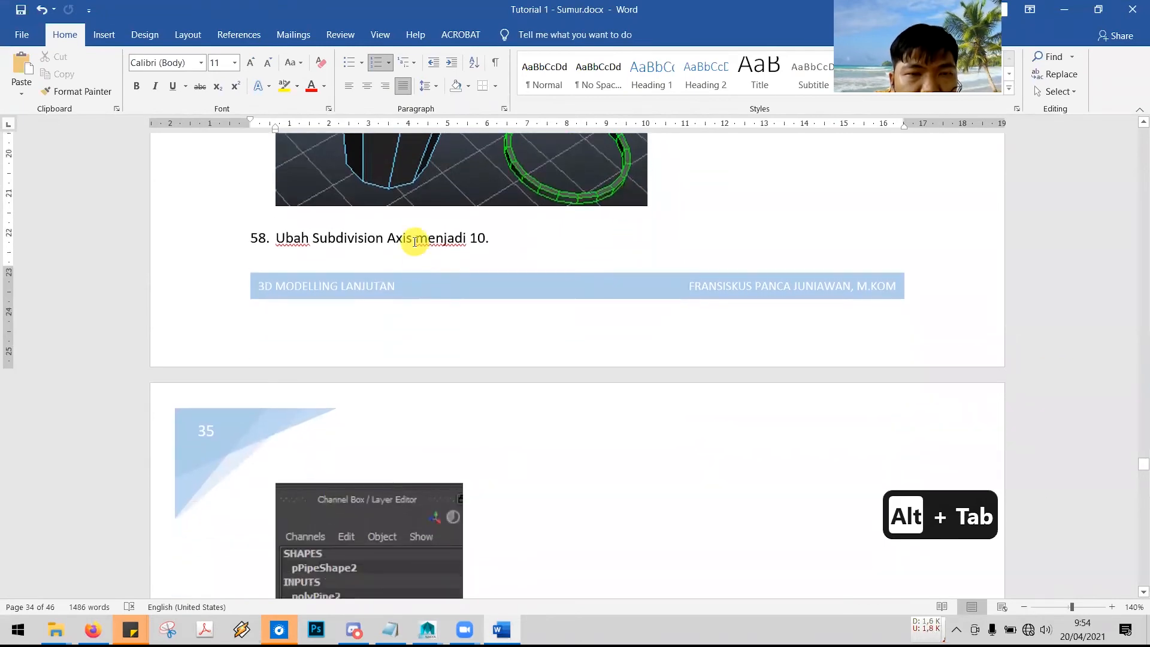
pyautogui.moveTo(414, 242); pyautogui.dragTo(495, 242)
pyautogui.hotkey('alt', 'Tab')
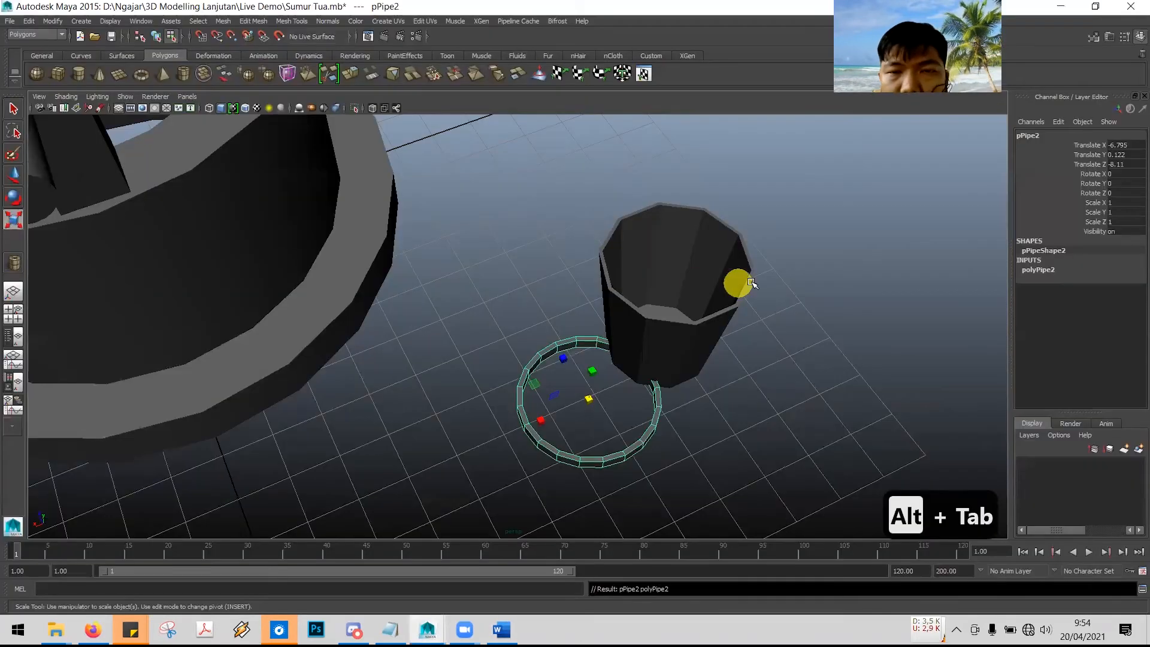
# - Set the ring-shaped pipe's Subdivisions Axis to 10
pyautogui.click(1047, 270)
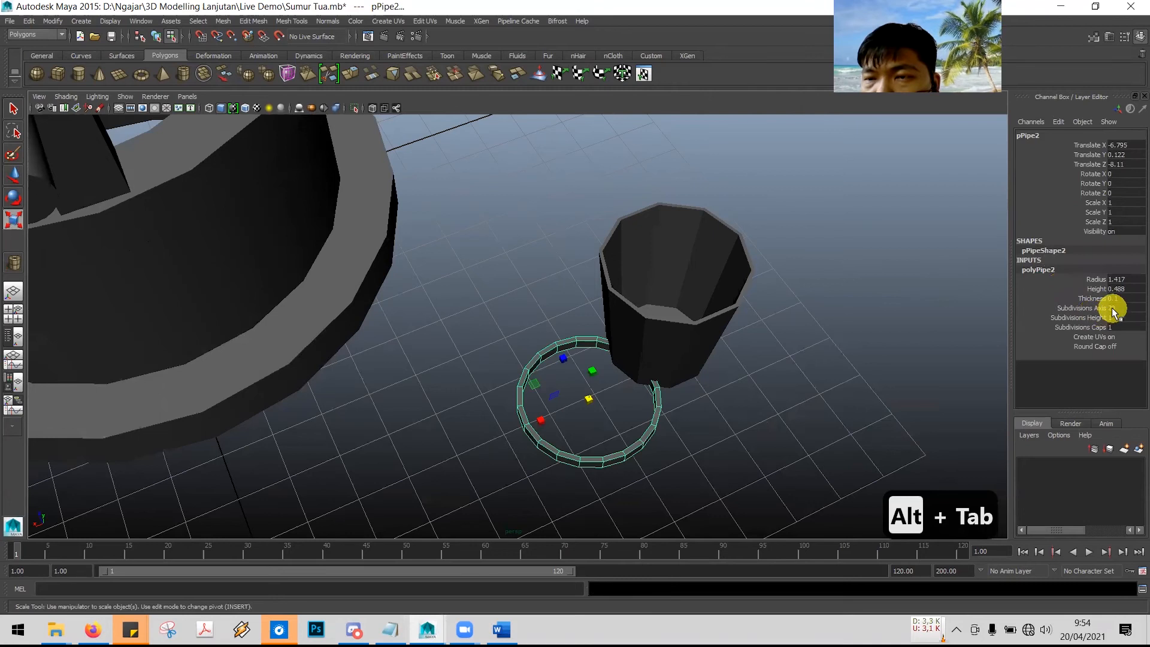
pyautogui.write('10')
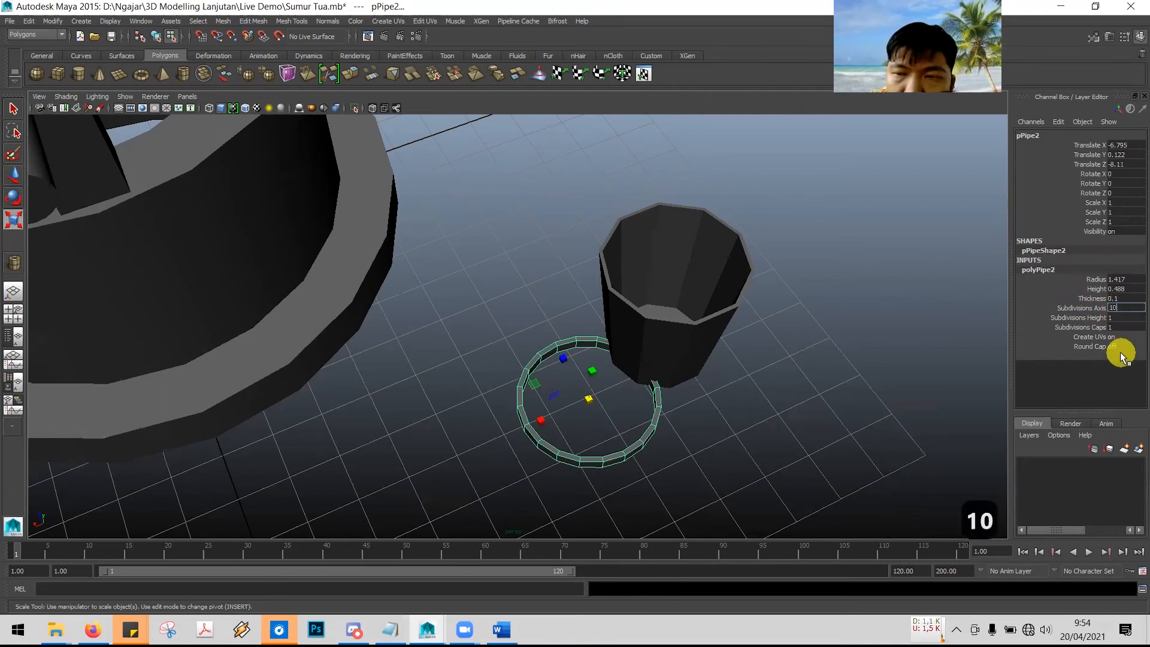
pyautogui.press('Return')
# - Read tutorial step 59 and its pictures in Word about removing four lower faces, and put the pipe in Face mode in Maya
pyautogui.hotkey('alt', 'Tab')
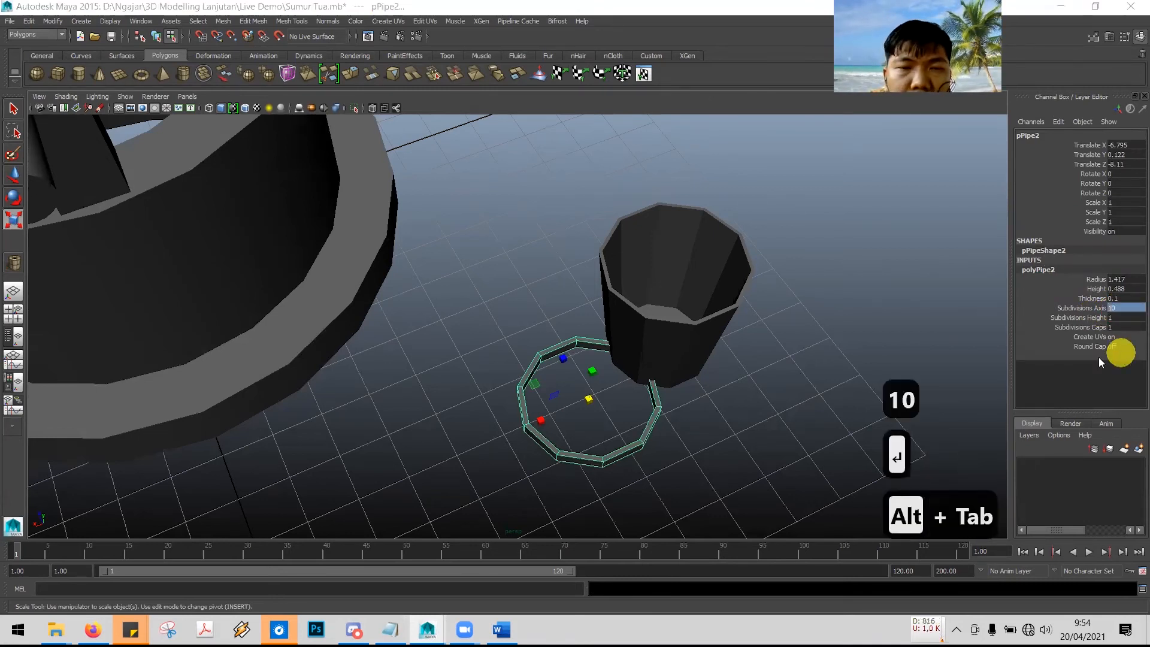
pyautogui.scroll(-10, 682, 381)
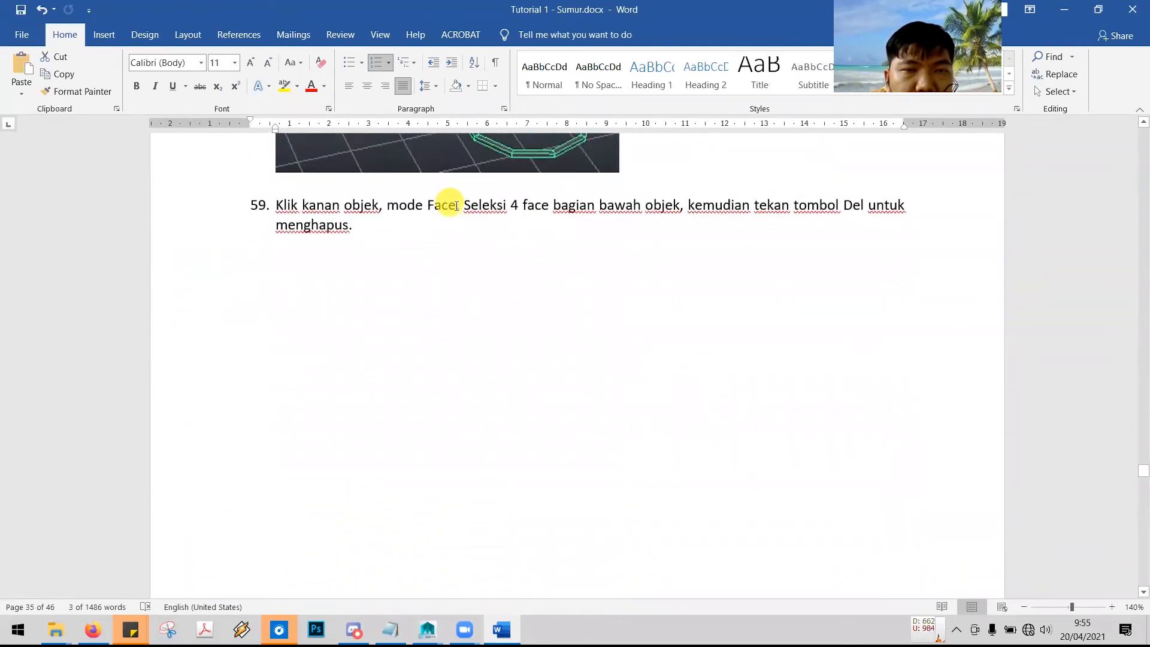
pyautogui.hotkey('alt', 'Tab')
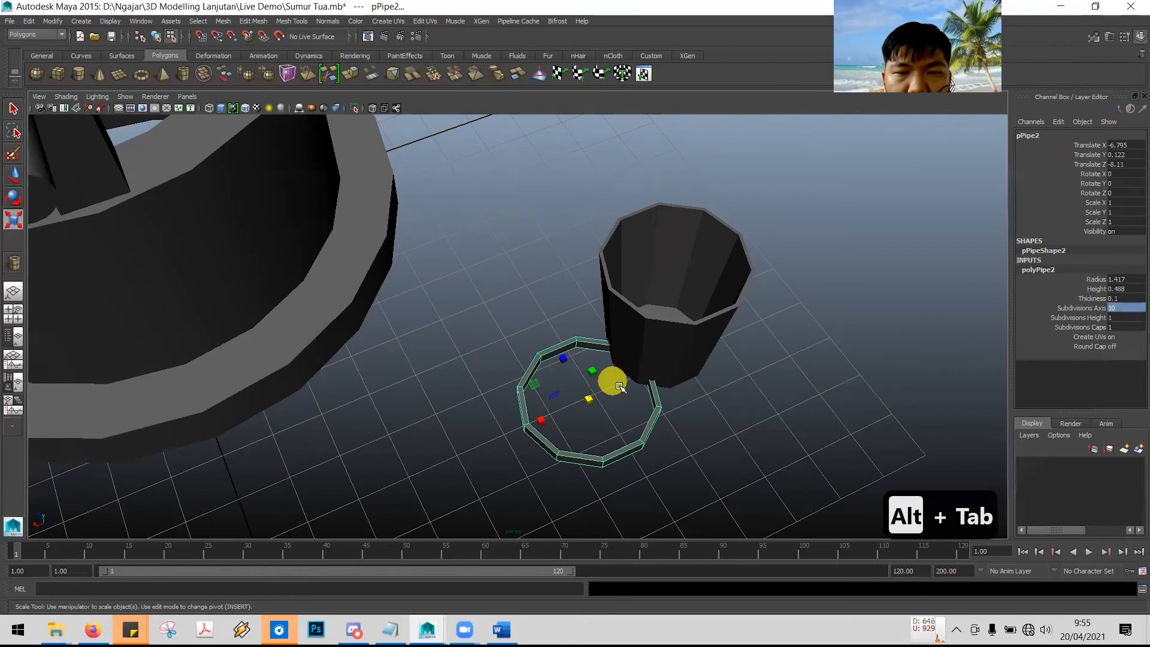
pyautogui.moveTo(659, 405); pyautogui.dragTo(659, 378, button='right')
pyautogui.hotkey('alt', 'Tab')
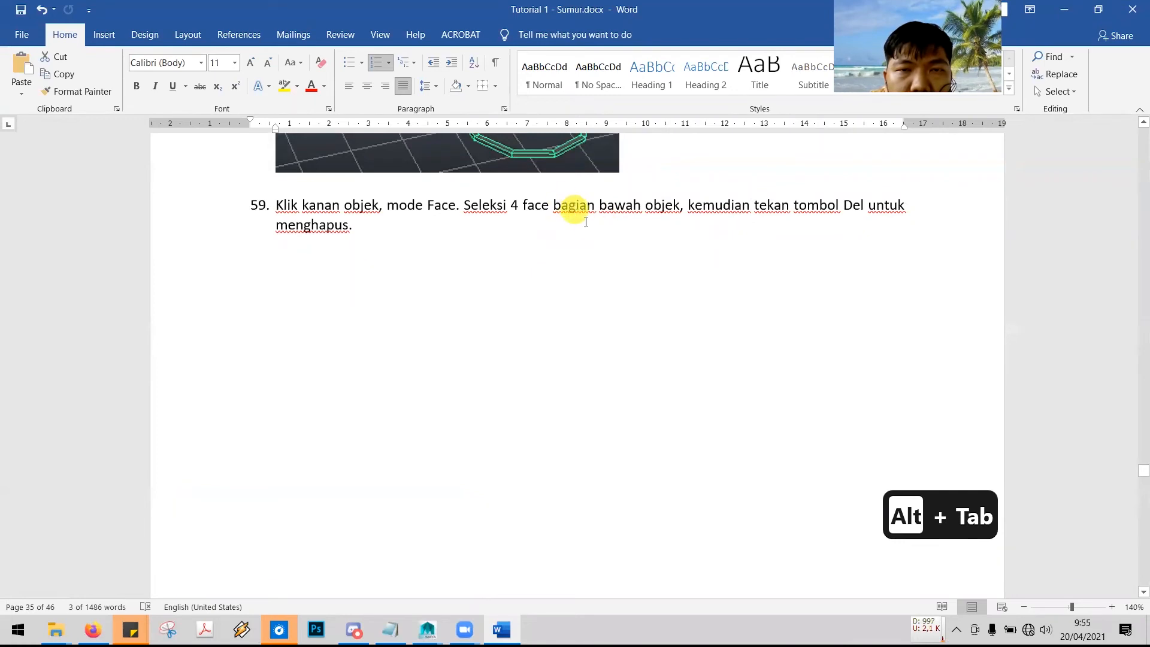
pyautogui.scroll(-15, 611, 276)
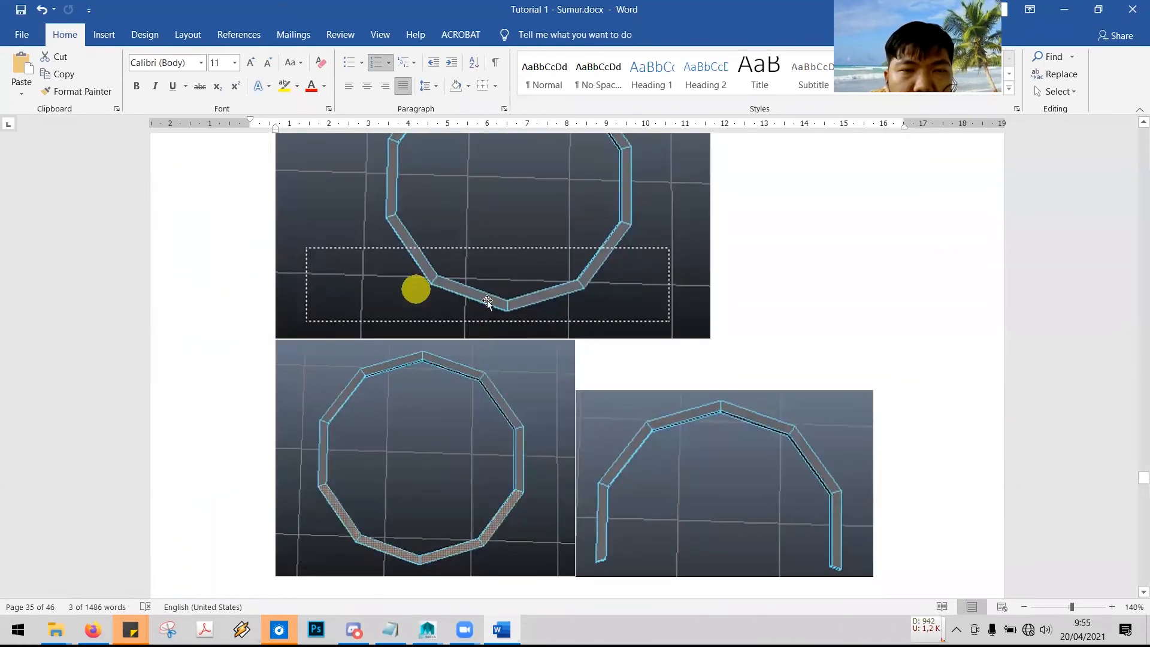
pyautogui.hotkey('alt', 'Tab')
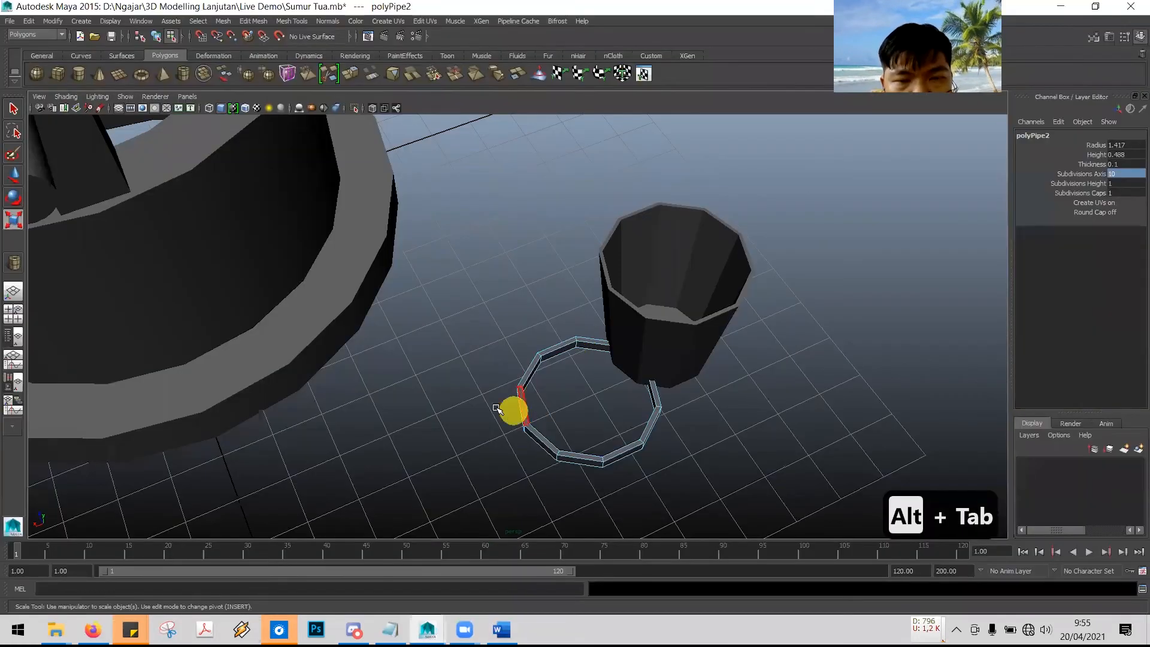
pyautogui.moveTo(540, 436); pyautogui.dragTo(668, 502)
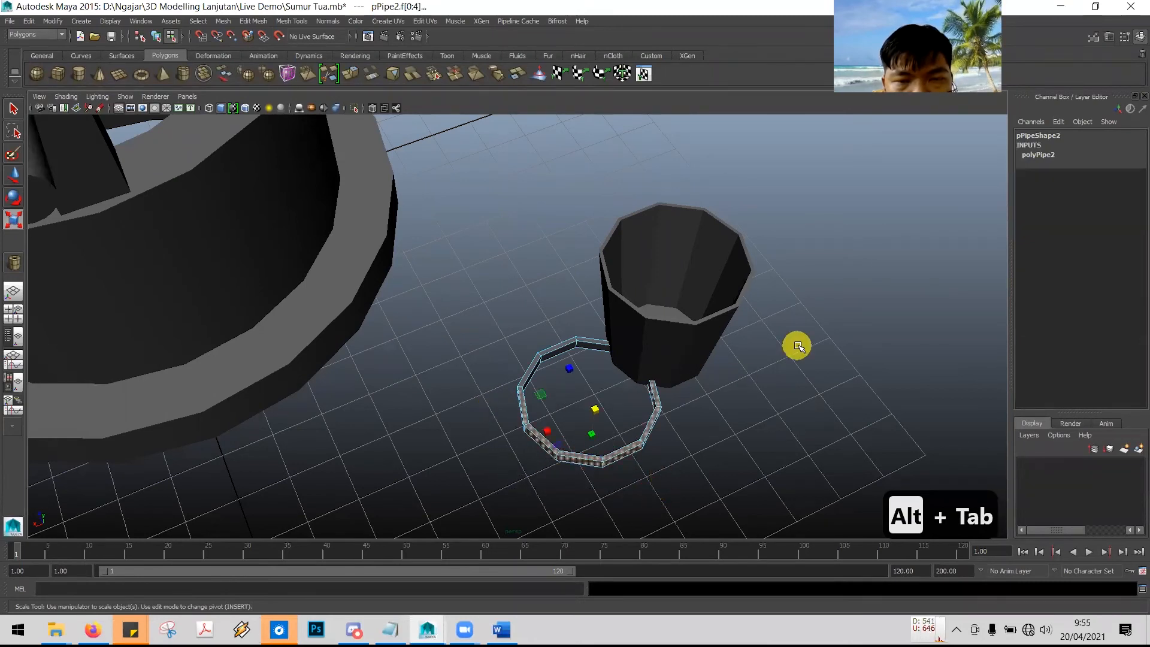
pyautogui.click(787, 376)
pyautogui.keyDown('alt'); pyautogui.moveTo(778, 378); pyautogui.dragTo(772, 407); pyautogui.keyUp('alt')
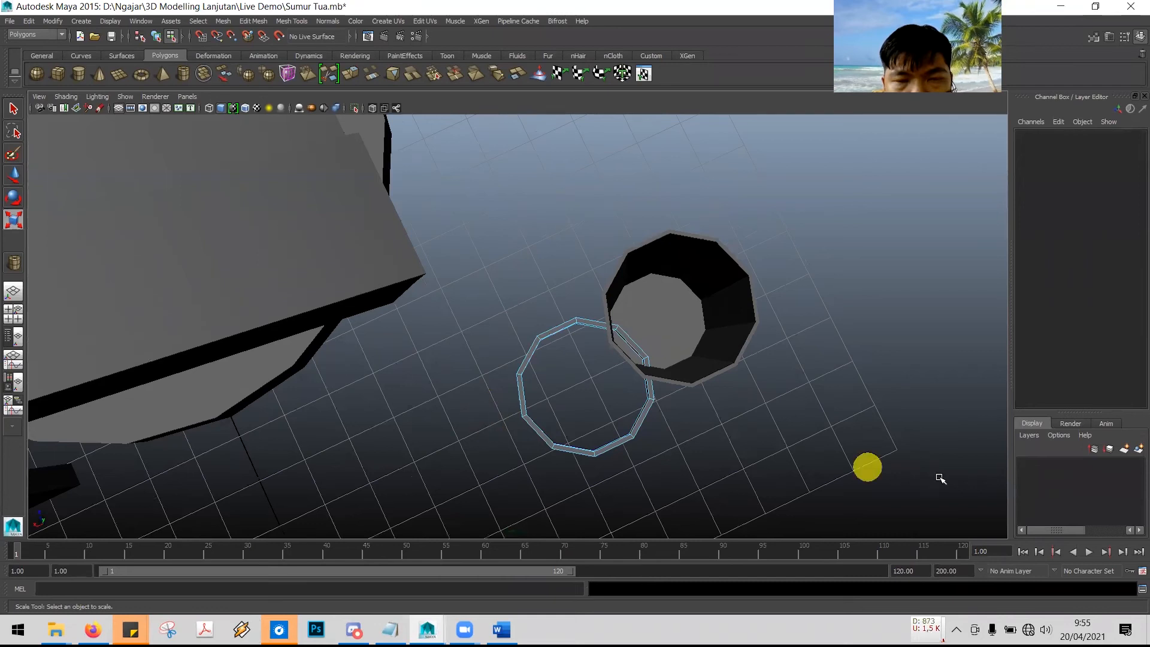
pyautogui.keyDown('alt'); pyautogui.moveTo(903, 477); pyautogui.dragTo(901, 478); pyautogui.keyUp('alt')
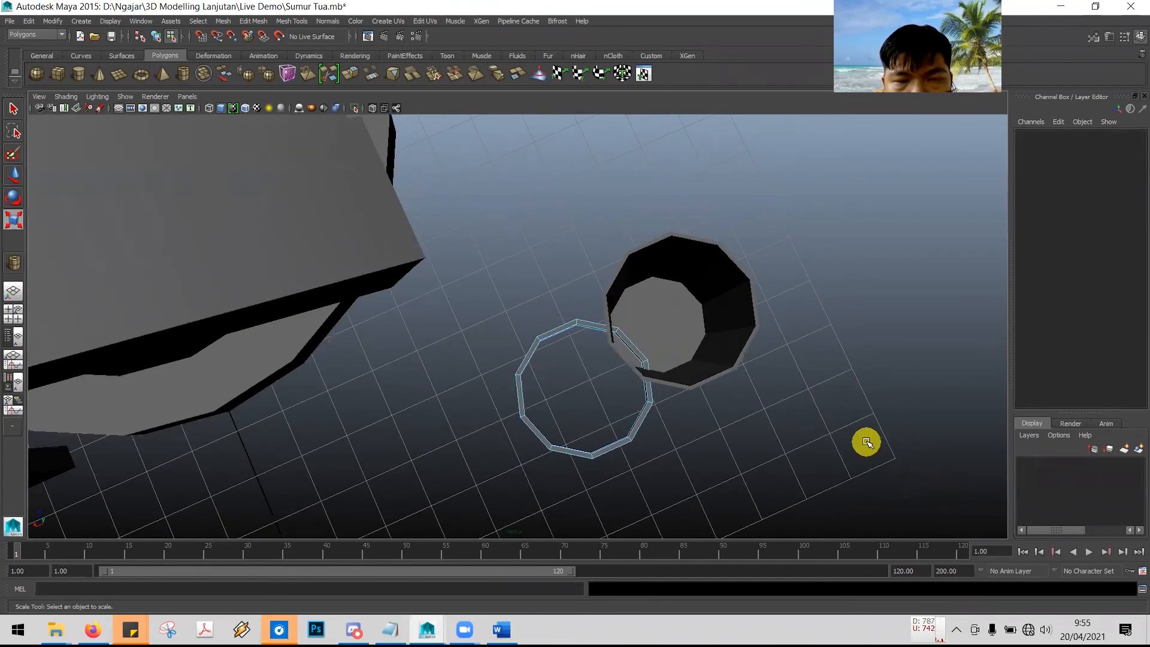
# - In the enlarged top view, delete four adjacent segments on the lower side of the ring-shaped pipe, leaving an open arc for the handle
pyautogui.press('space')
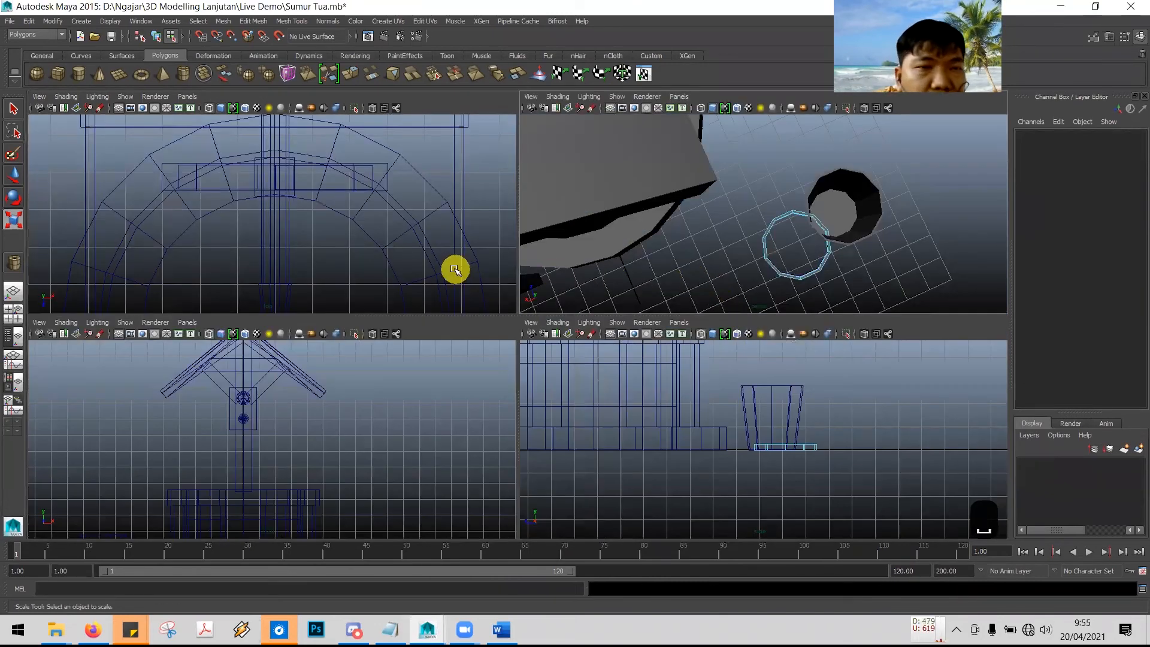
pyautogui.click(454, 268)
pyautogui.press('space')
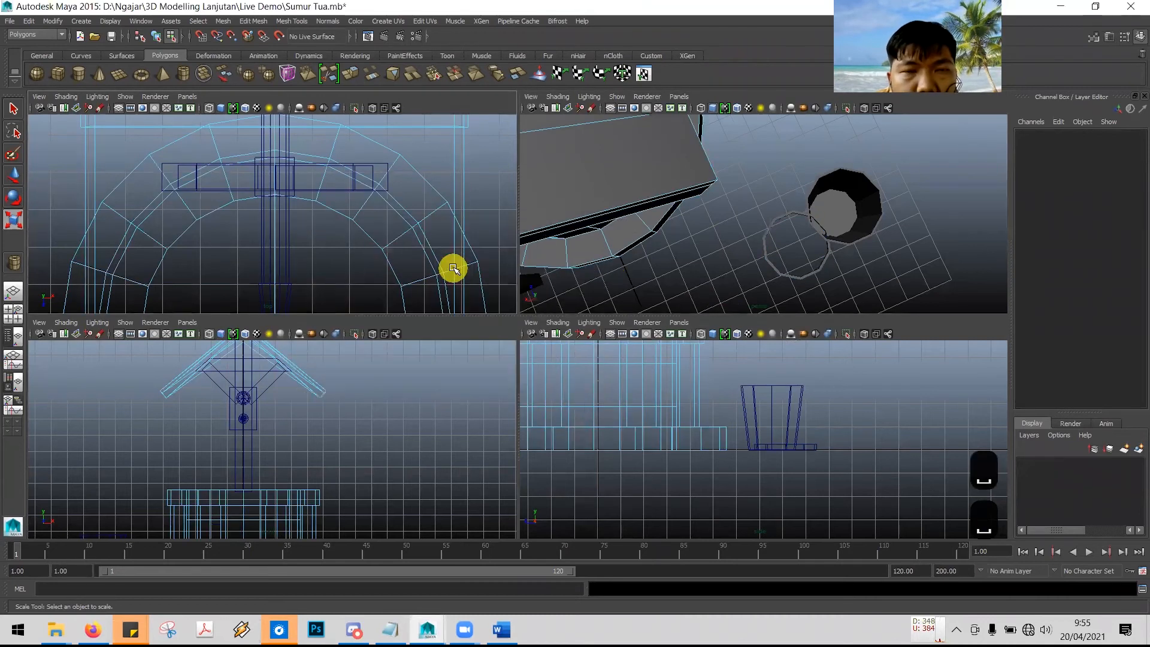
pyautogui.scroll(-4, 662, 374)
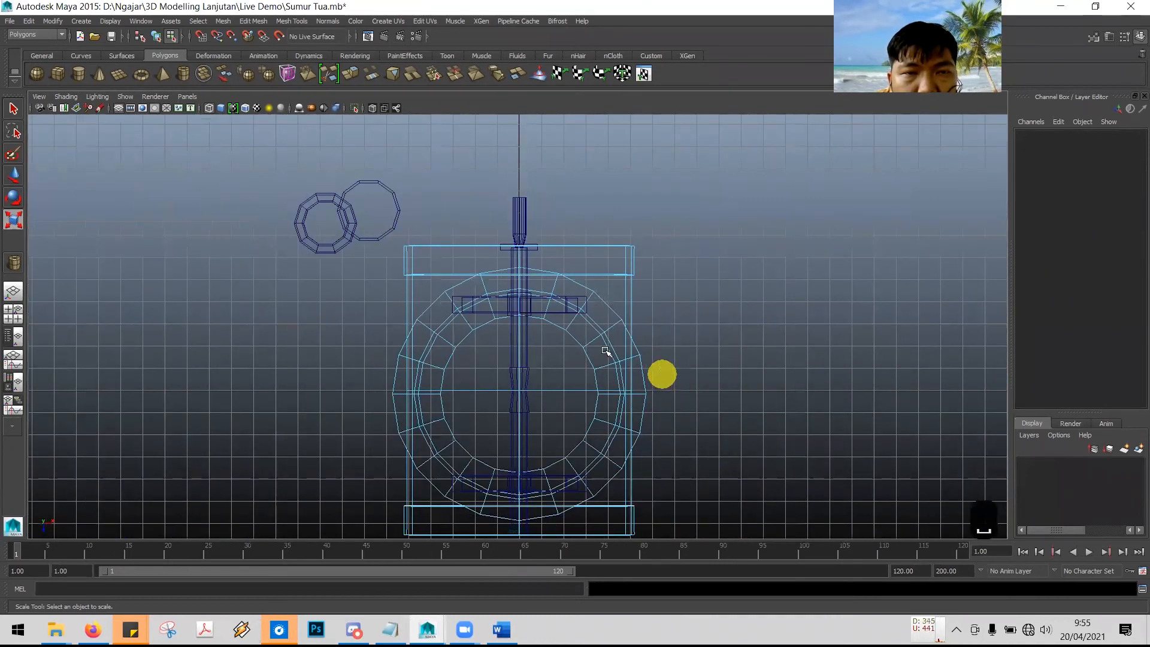
pyautogui.click(329, 253)
pyautogui.click(390, 223)
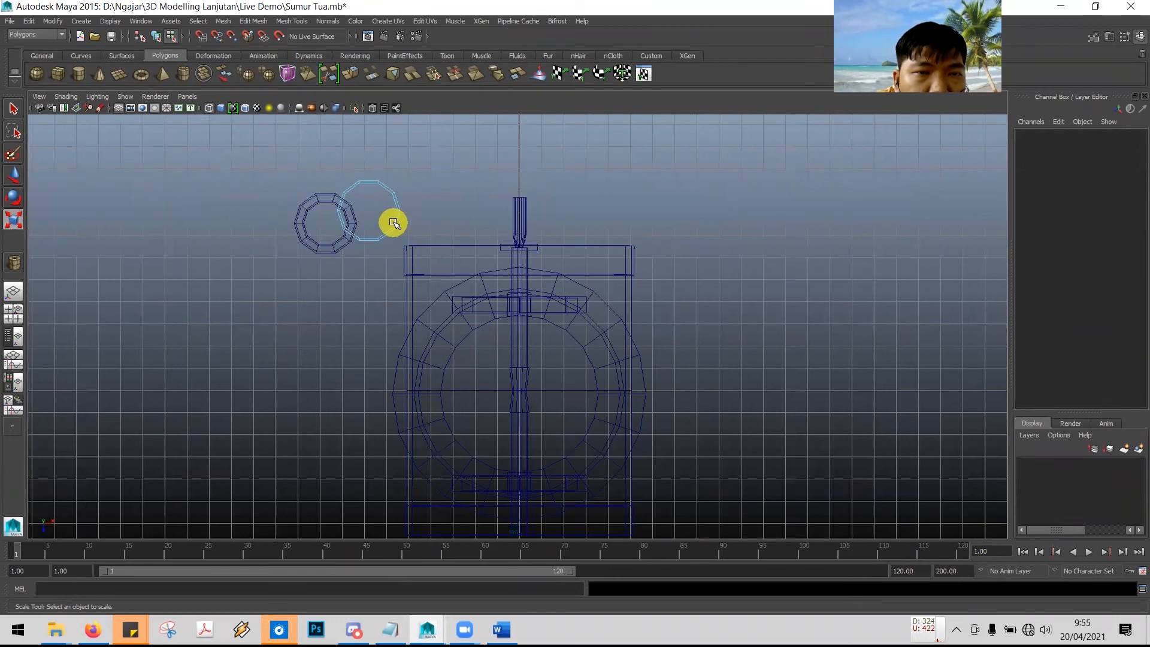
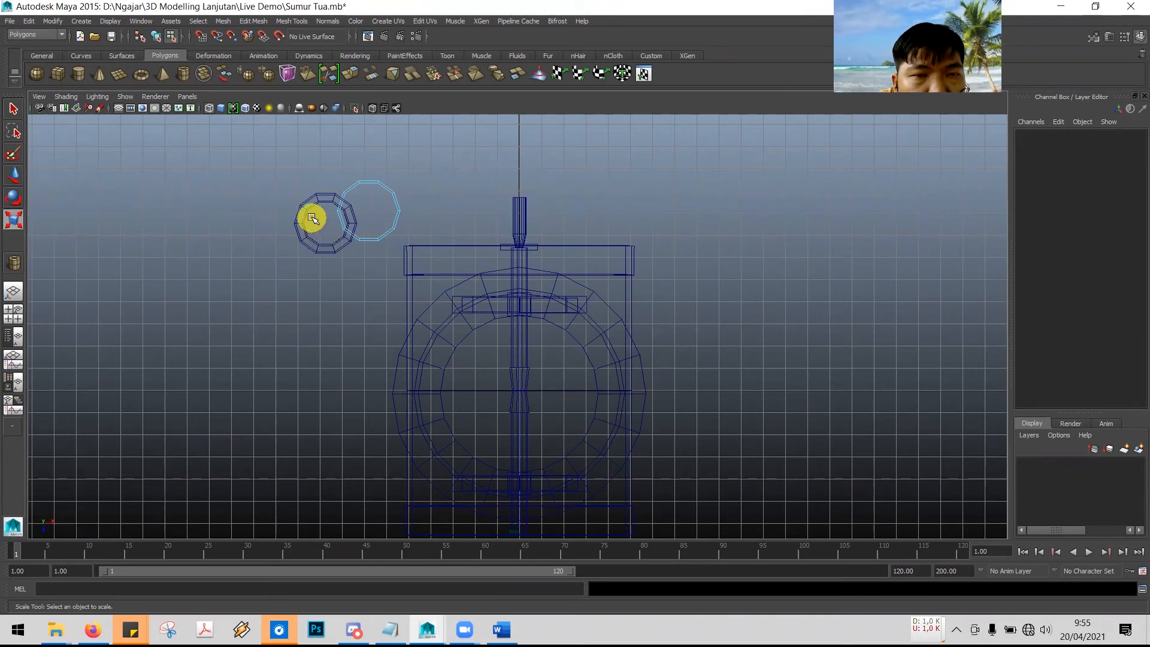
pyautogui.moveTo(351, 260); pyautogui.dragTo(397, 276)
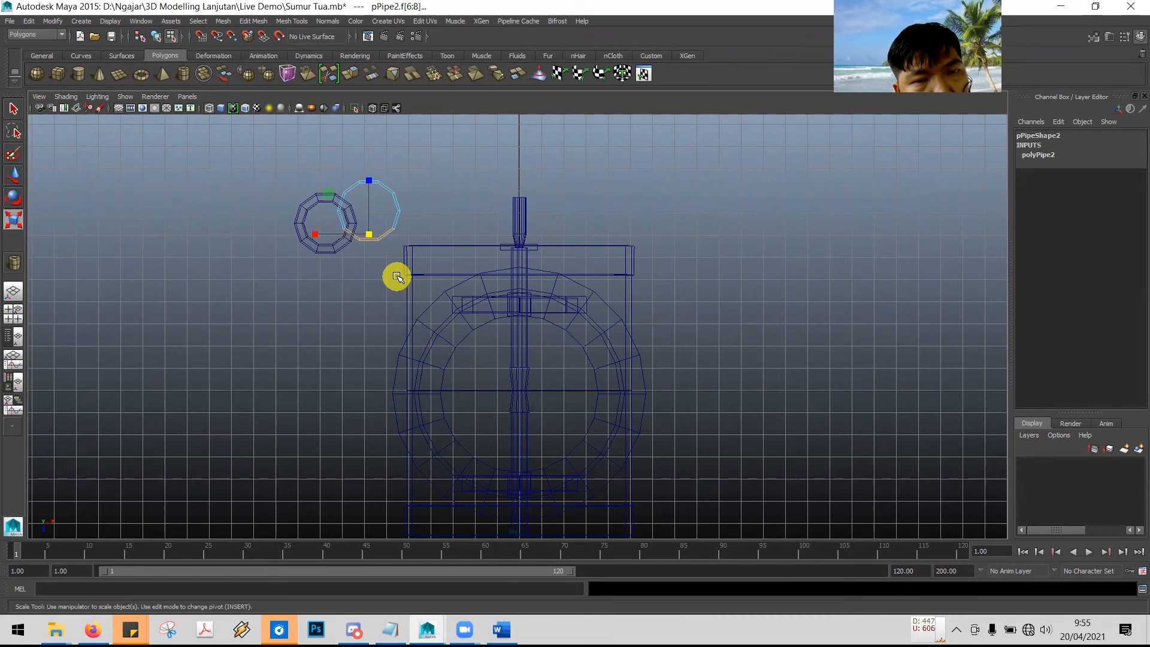
pyautogui.hotkey('alt', 'Tab')
pyautogui.hotkey('alt', 'Tab')
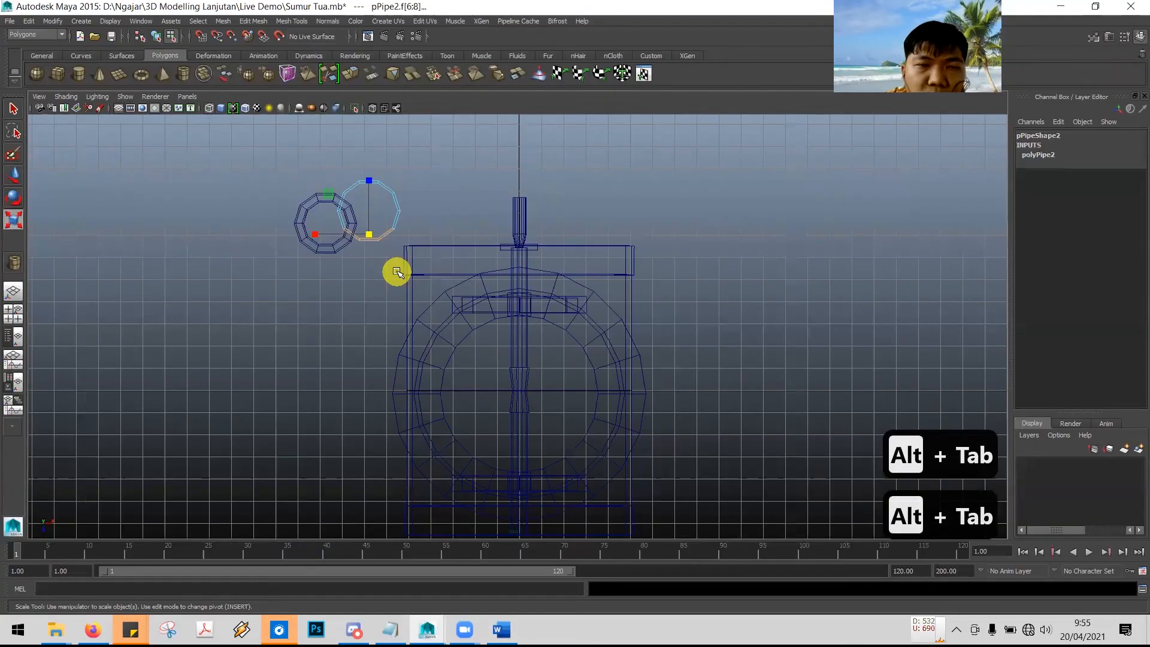
pyautogui.press('Delete')
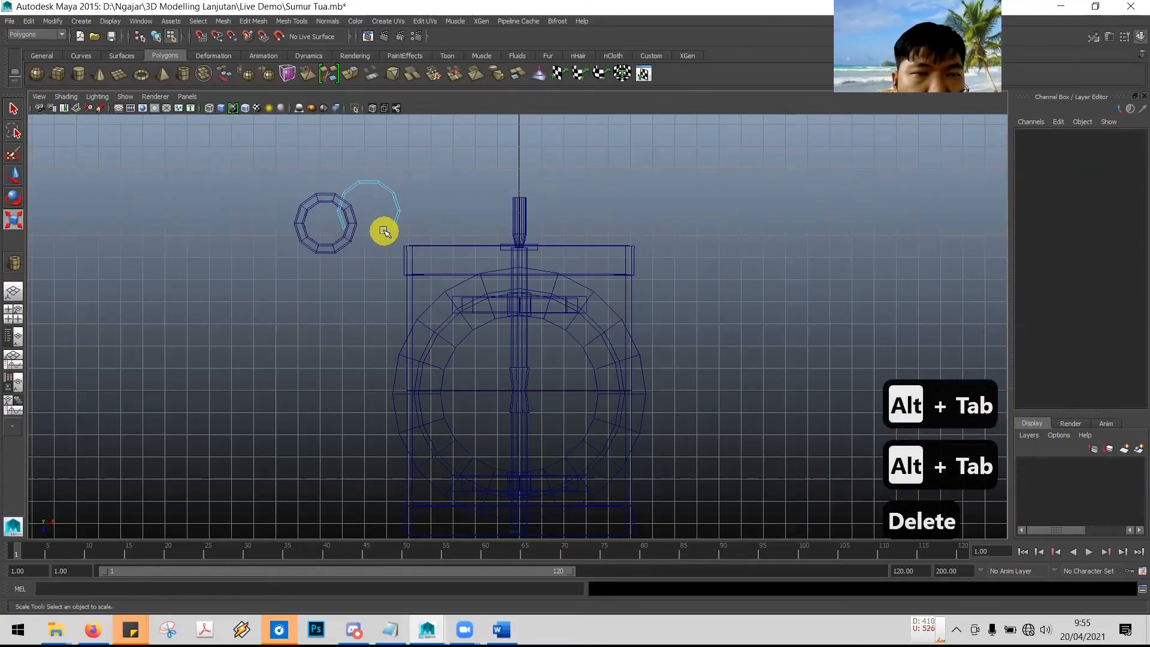
pyautogui.click(400, 234)
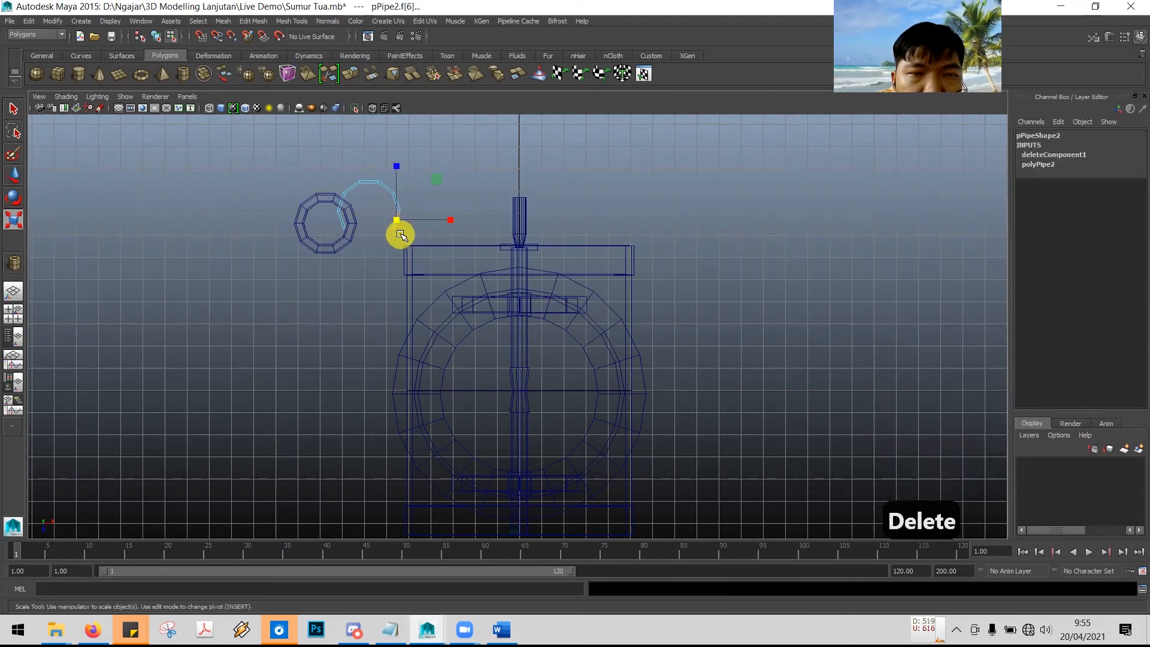
pyautogui.press('Delete')
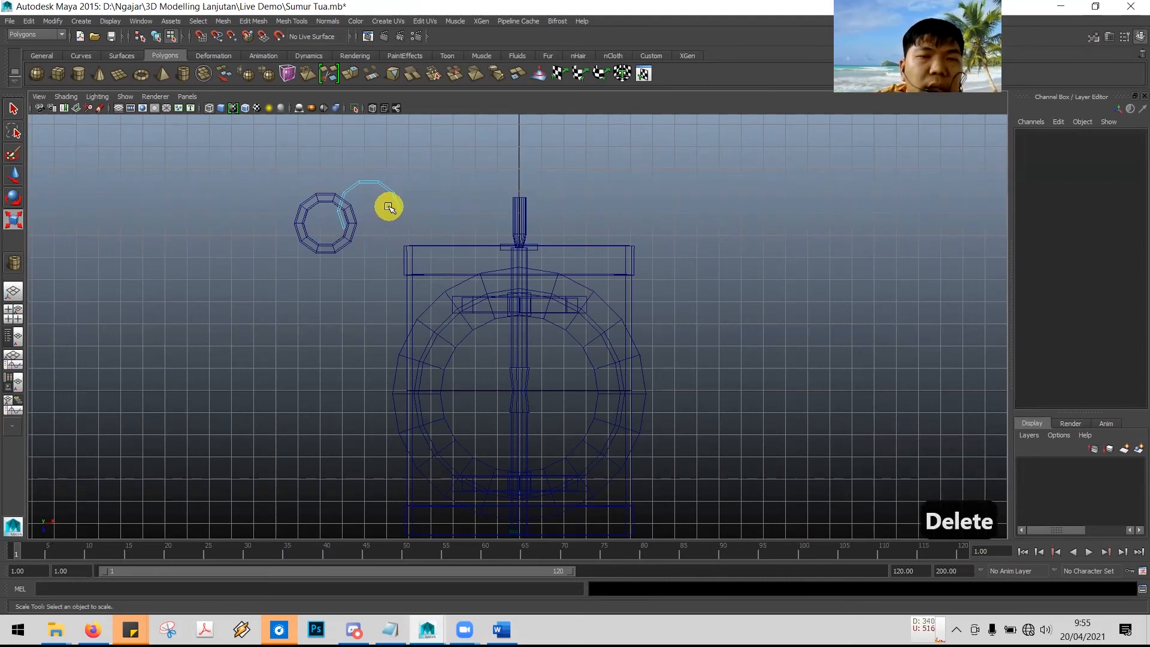
# - Return to the perspective view and read tutorial steps 60 and 61 in Word about rotating, placing and shaping the bucket handle
pyautogui.hotkey('alt', 'Tab')
pyautogui.hotkey('alt', 'Left')
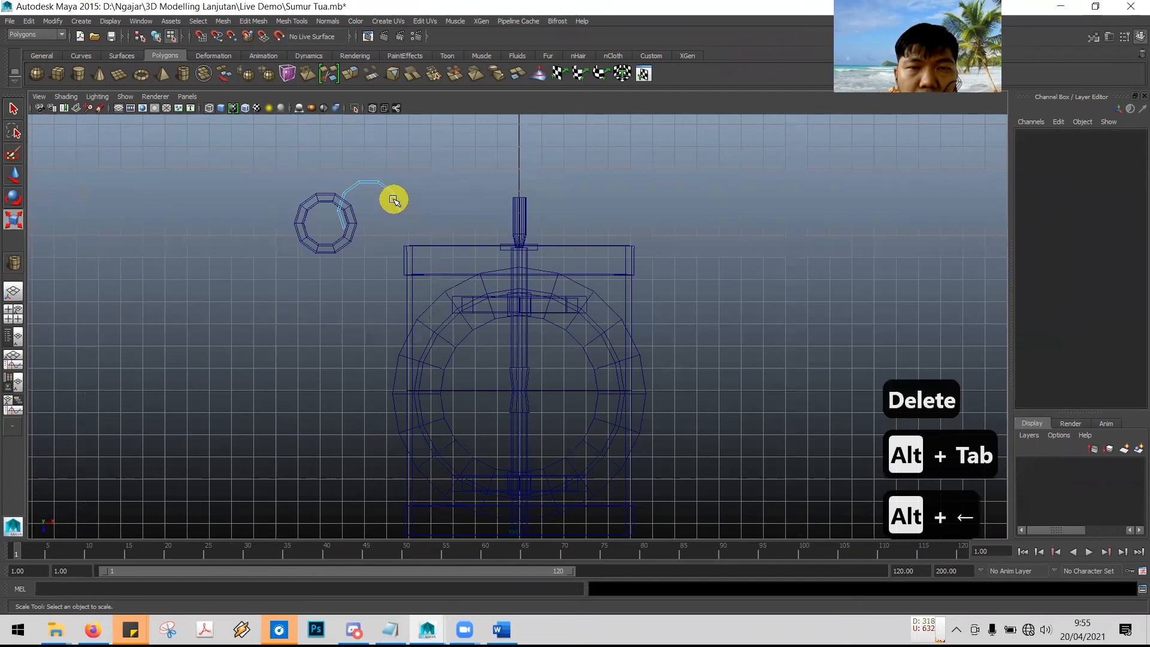
pyautogui.press('space')
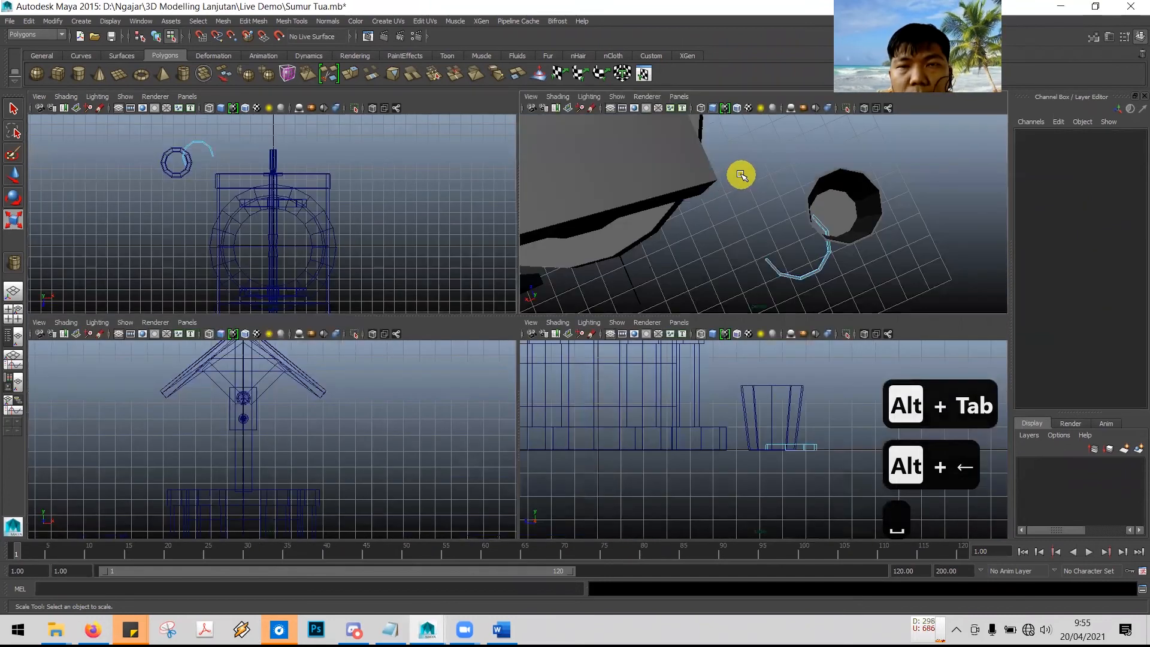
pyautogui.press('space')
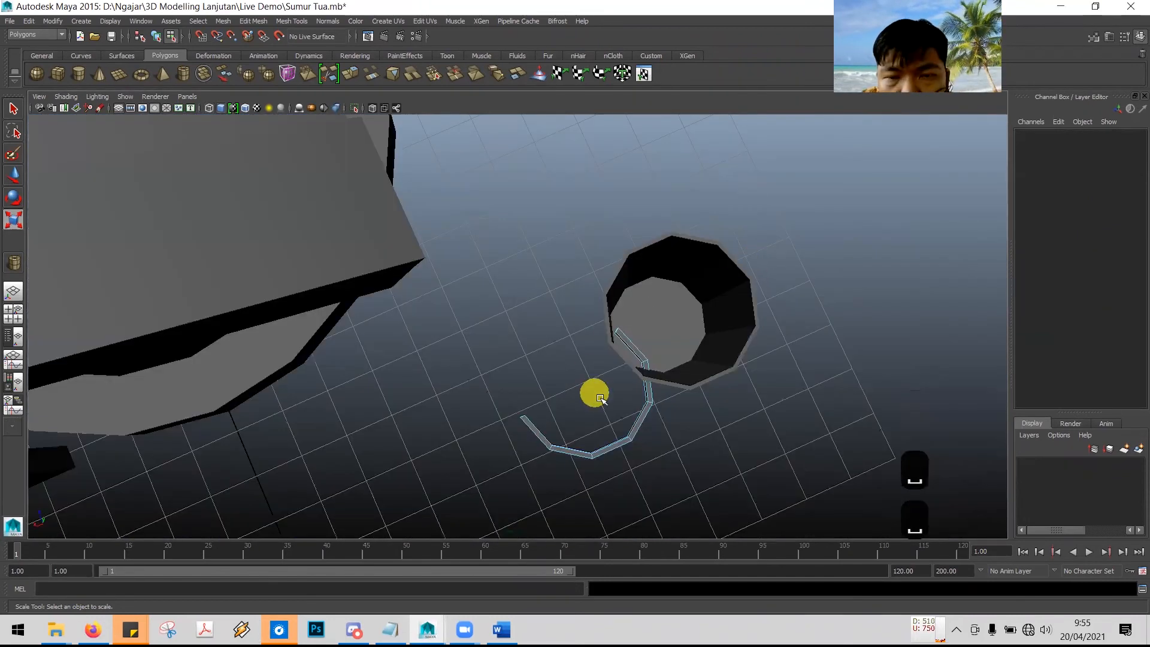
pyautogui.hotkey('alt', 'Tab')
pyautogui.hotkey('alt', 'Tab')
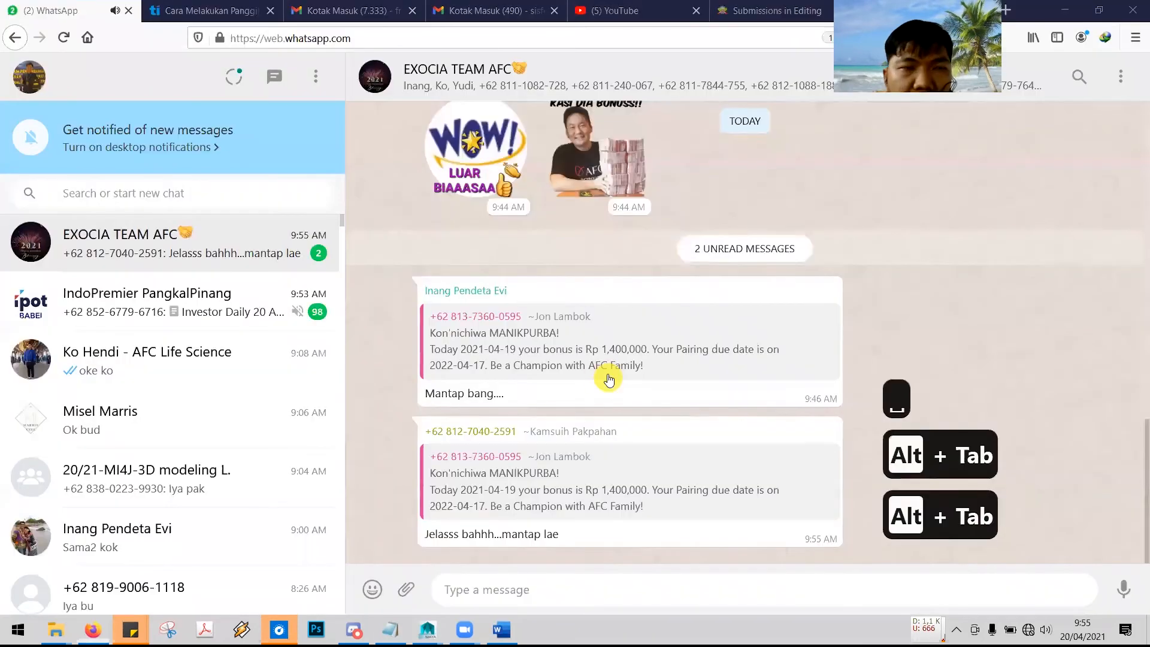
pyautogui.hotkey('alt', 'Tab')
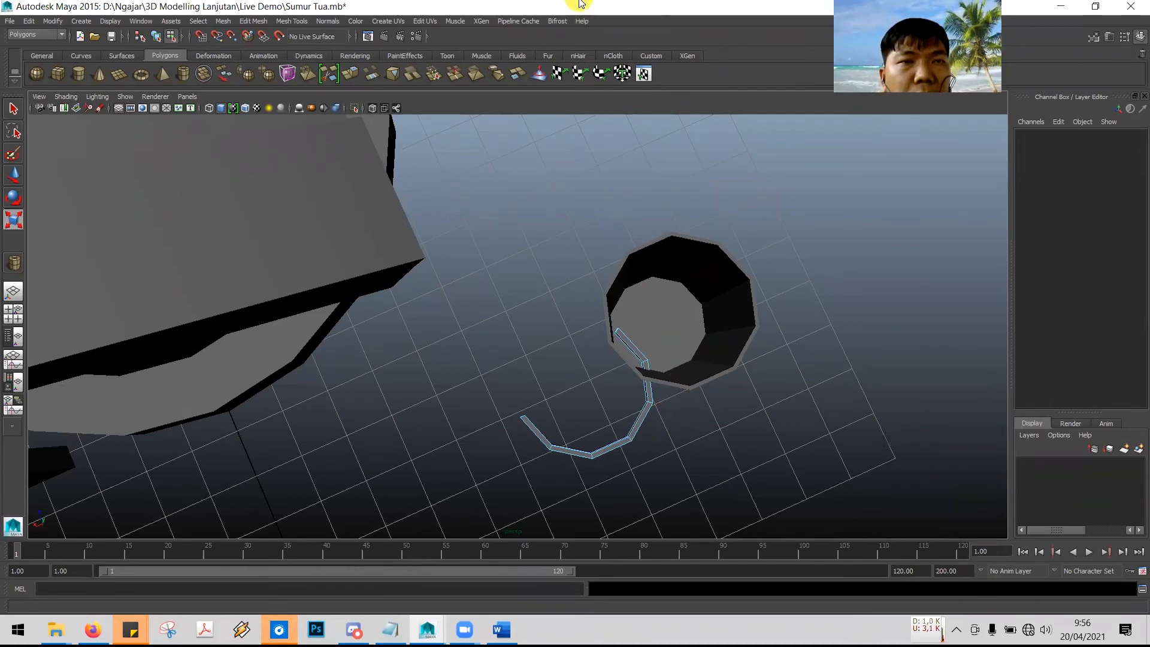
pyautogui.hotkey('alt', 'Tab')
pyautogui.press('Tab')
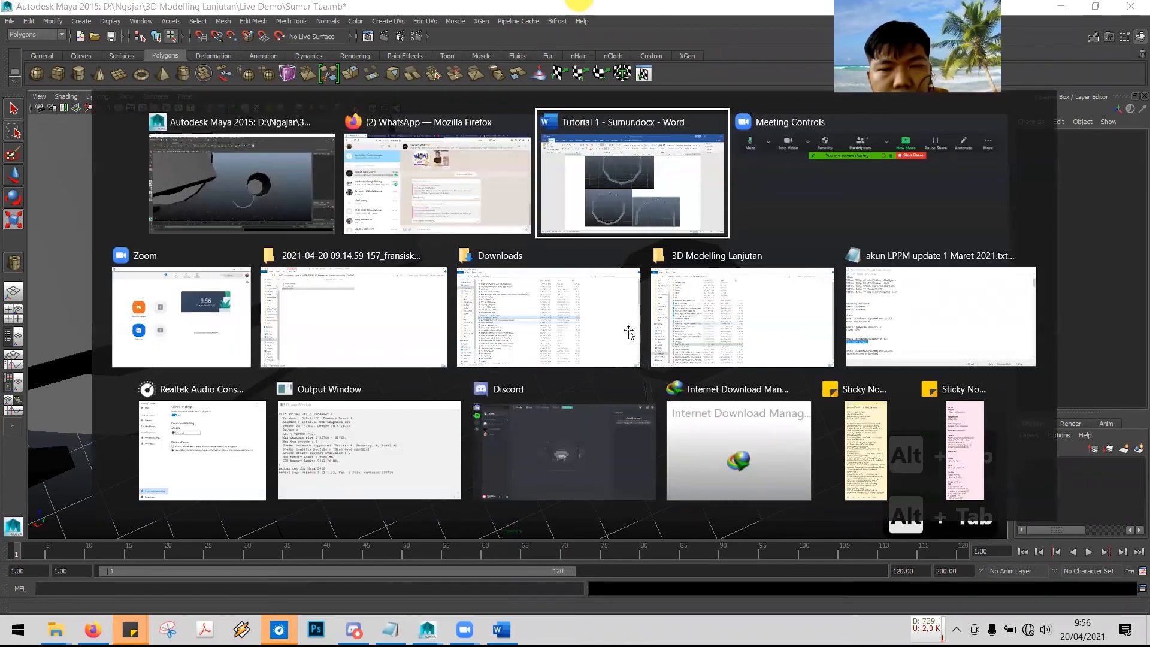
pyautogui.scroll(-3, 638, 341)
pyautogui.scroll(-4, 644, 349)
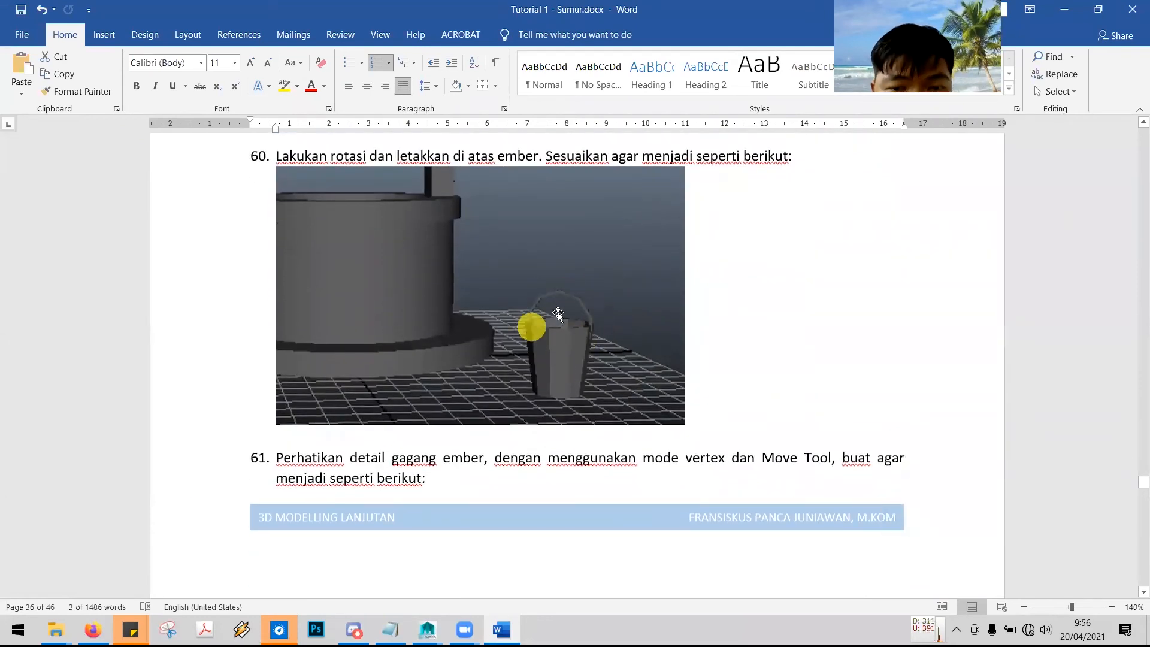
pyautogui.scroll(-12, 568, 325)
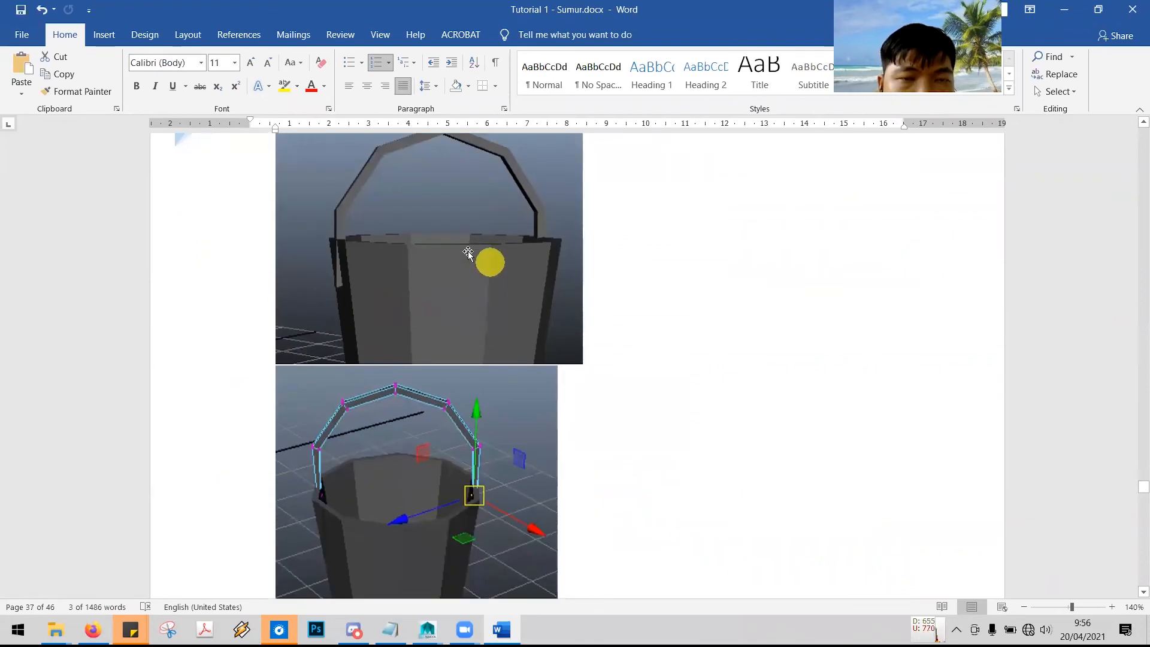
pyautogui.hotkey('alt', 'Tab')
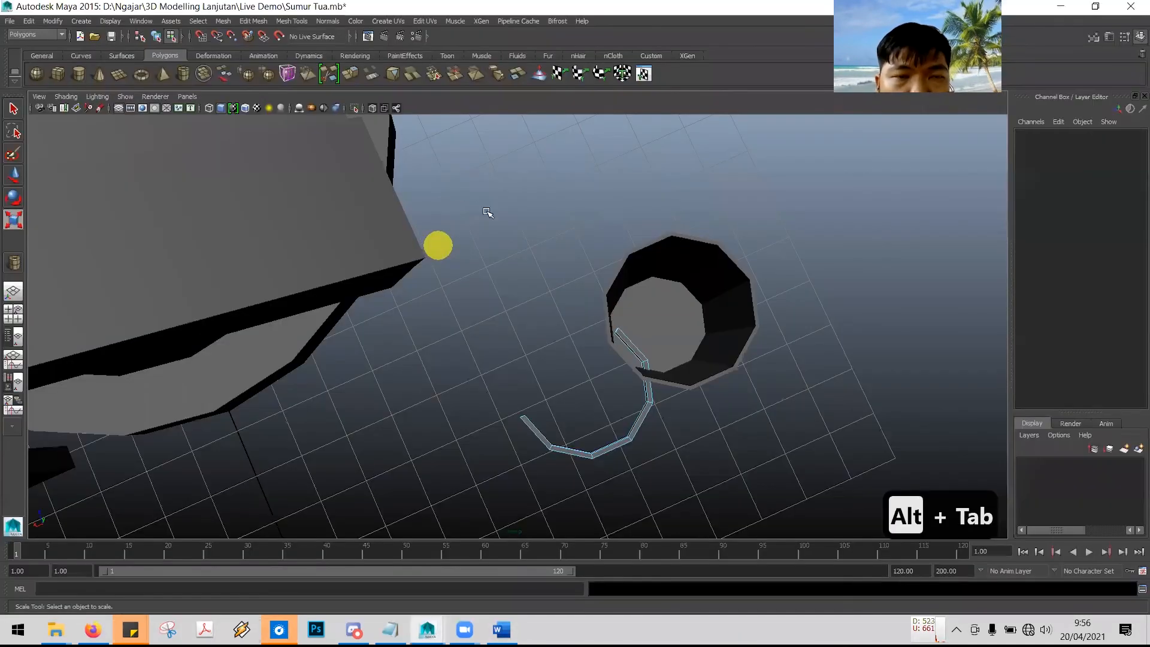
# - Return the open pipe arc to object mode and stand it upright with Rotate X set to 90
pyautogui.keyDown('alt'); pyautogui.moveTo(756, 341); pyautogui.dragTo(785, 259); pyautogui.keyUp('alt')
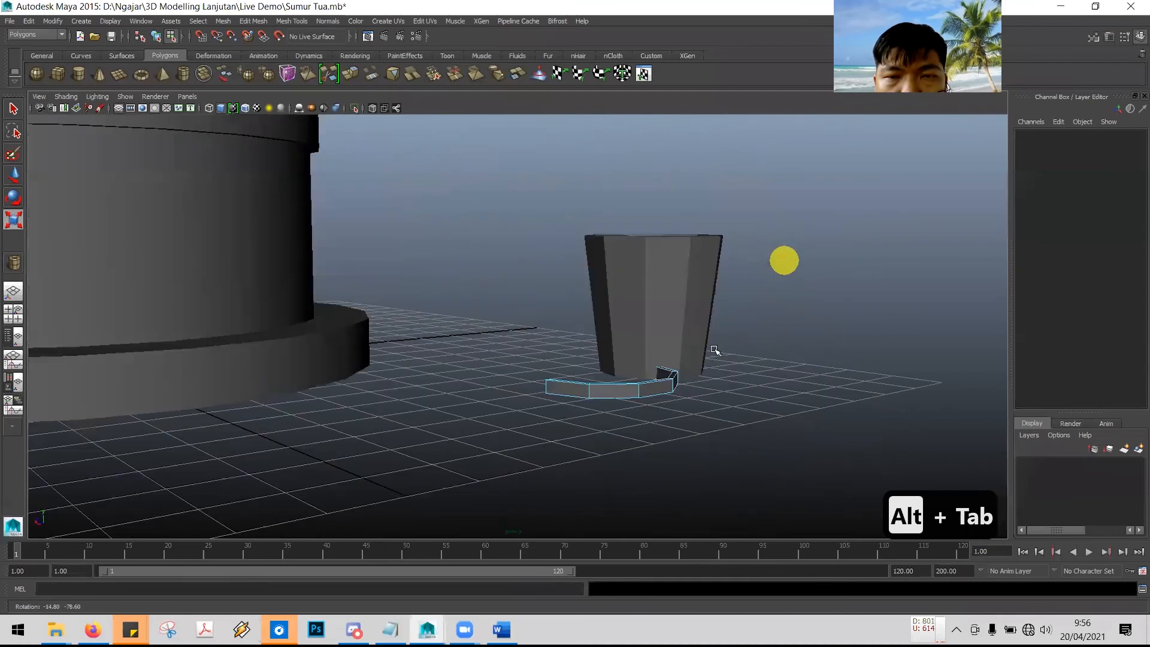
pyautogui.click(658, 385)
pyautogui.moveTo(664, 386); pyautogui.dragTo(711, 332, button='right')
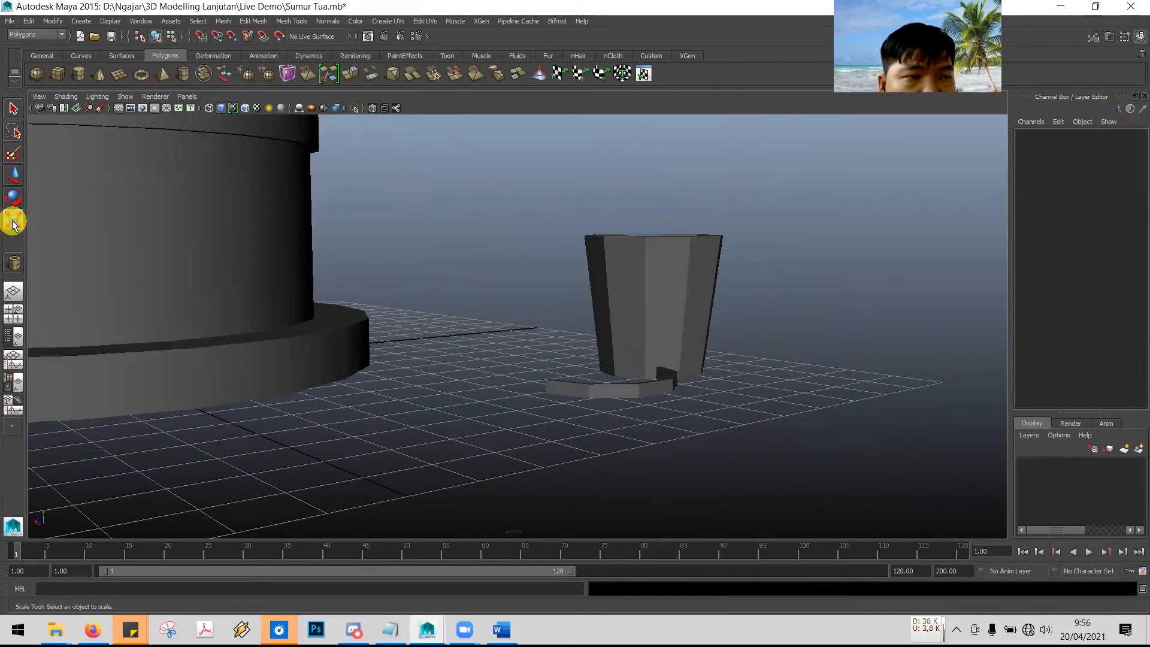
pyautogui.click(13, 198)
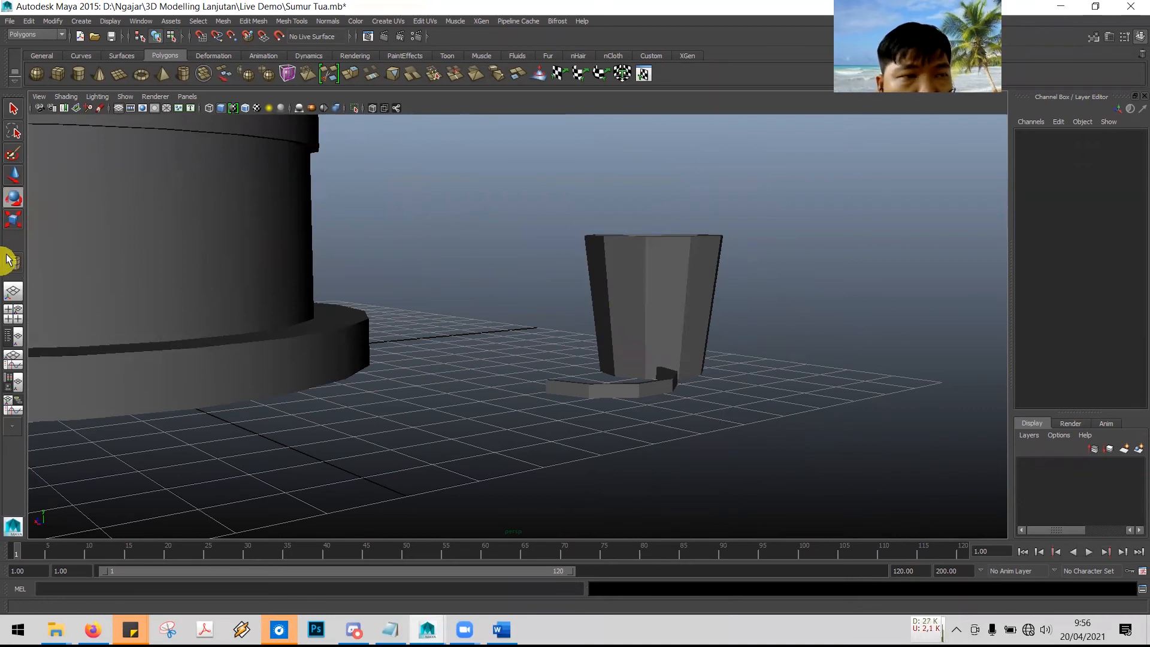
pyautogui.click(605, 390)
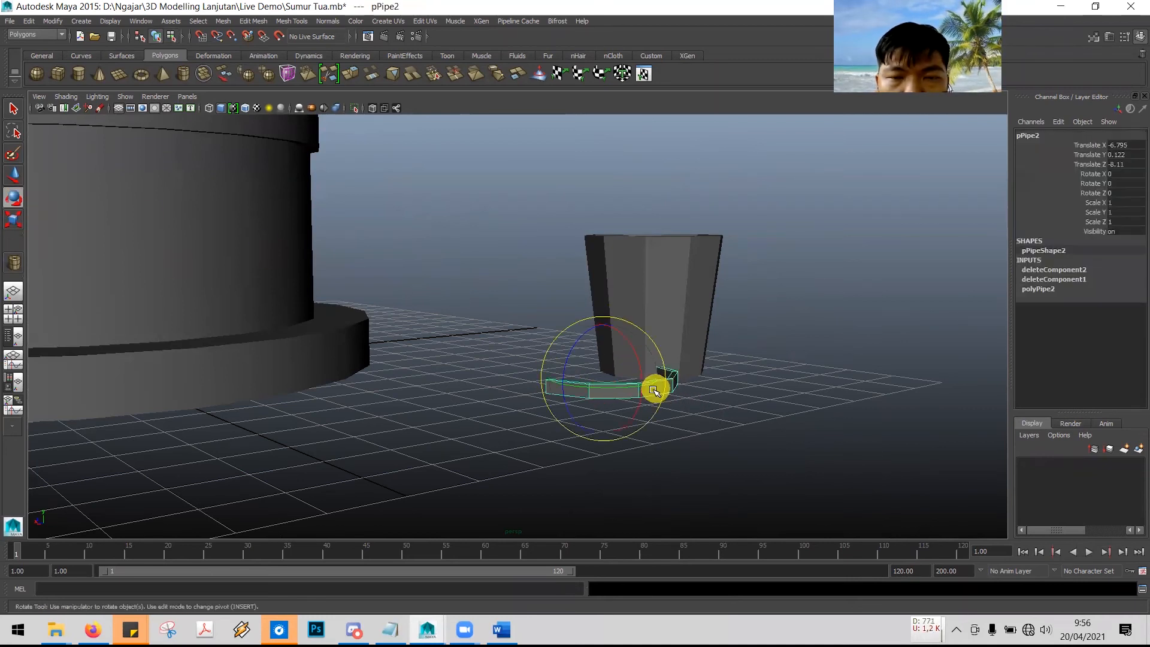
pyautogui.keyDown('alt'); pyautogui.moveTo(760, 408); pyautogui.dragTo(732, 413); pyautogui.keyUp('alt')
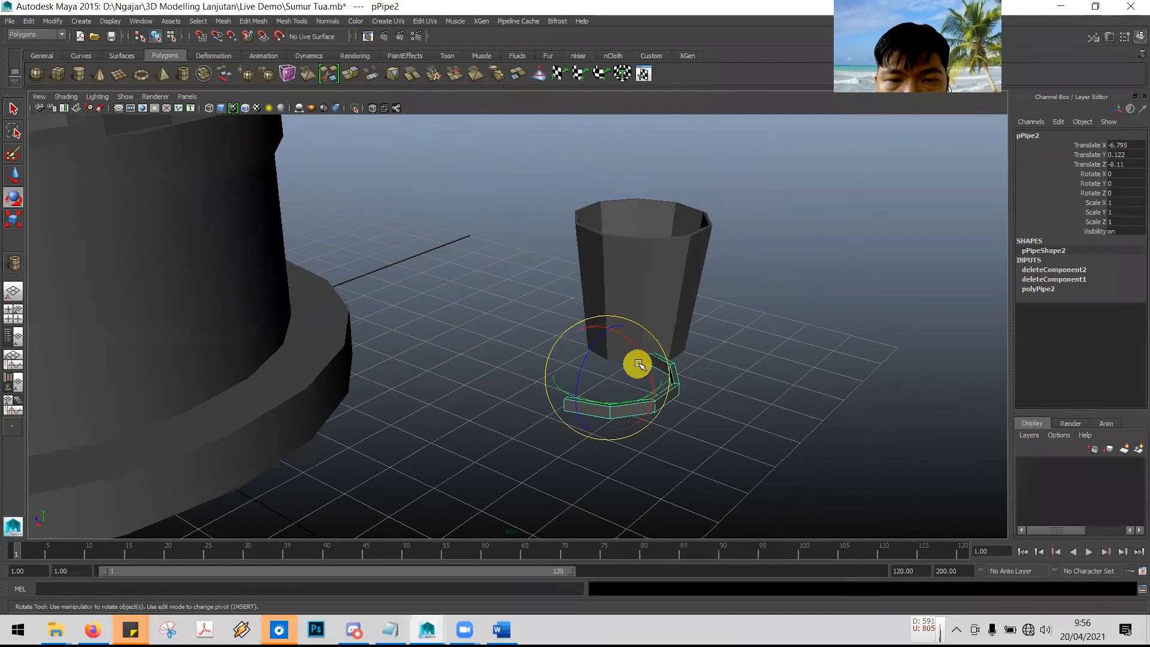
pyautogui.moveTo(646, 365); pyautogui.dragTo(602, 318)
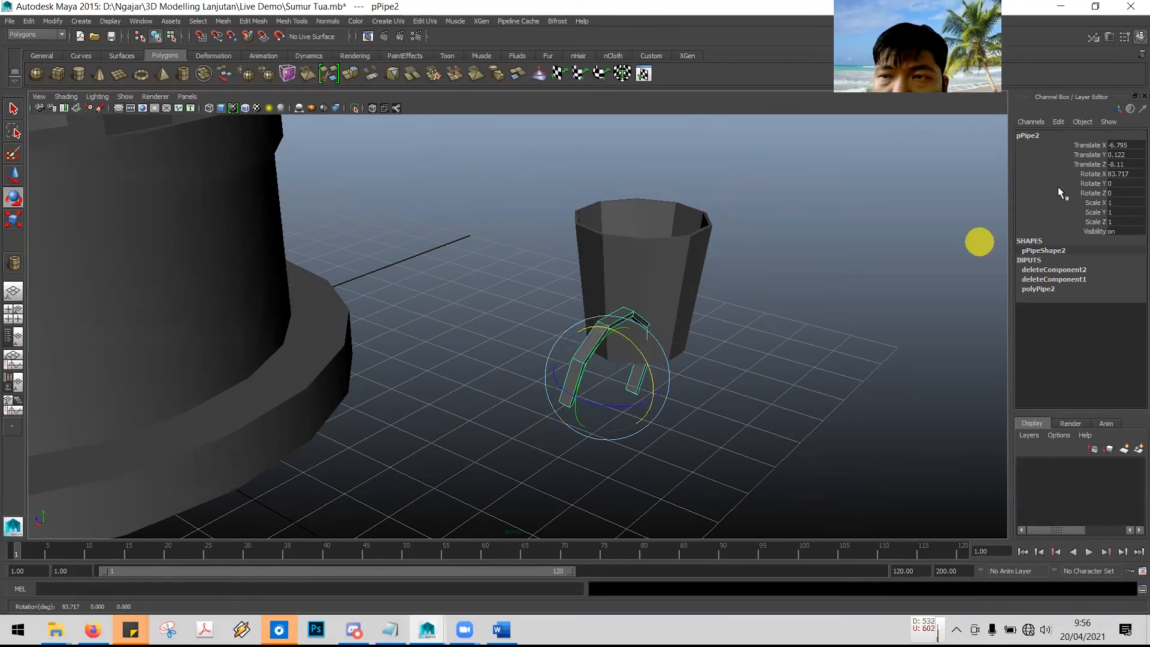
pyautogui.write('90')
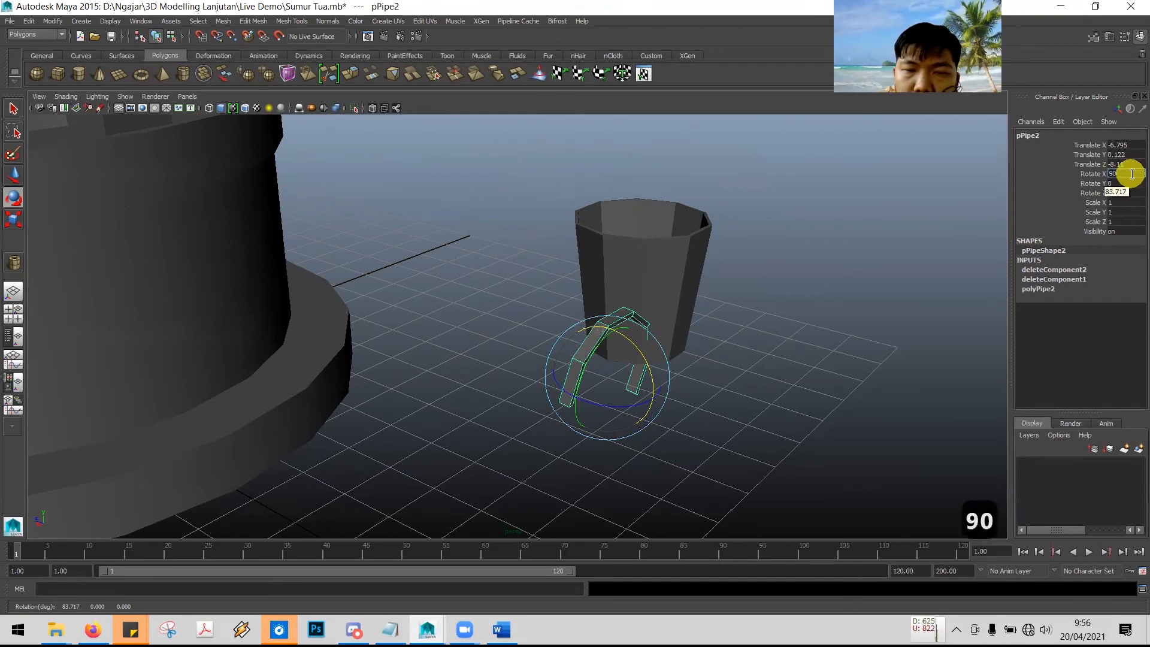
pyautogui.press('Return')
# - Rotate the handle arc until its open ends hang level, about -20.3 in Rotate Z, and set Rotate X to 85
pyautogui.moveTo(622, 403)
pyautogui.mouseDown()
pyautogui.moveTo(609, 401)
pyautogui.moveTo(625, 412)
pyautogui.mouseUp()
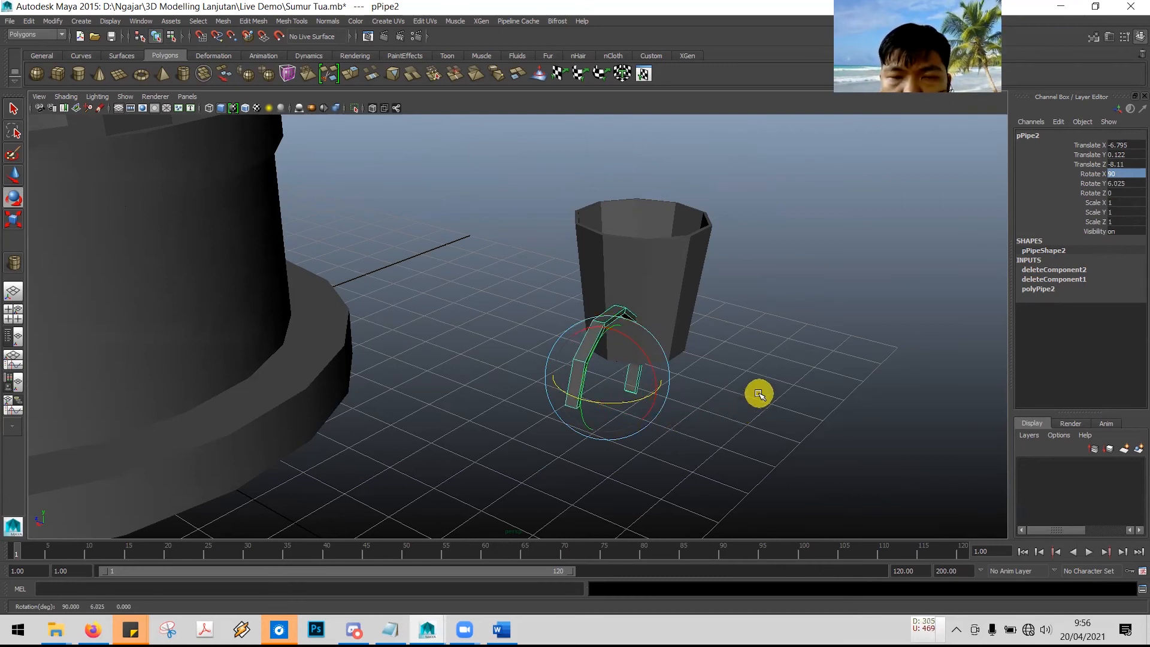
pyautogui.keyDown('alt'); pyautogui.moveTo(710, 428); pyautogui.dragTo(616, 409); pyautogui.keyUp('alt')
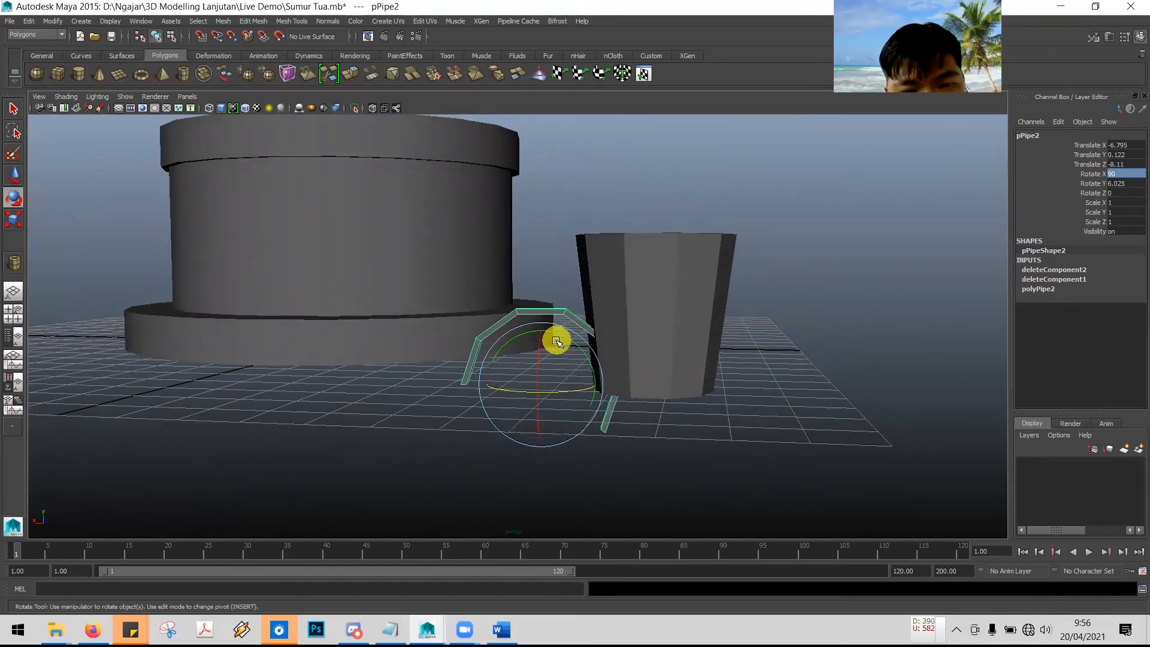
pyautogui.moveTo(572, 342)
pyautogui.mouseDown()
pyautogui.moveTo(549, 326)
pyautogui.moveTo(556, 334)
pyautogui.mouseUp()
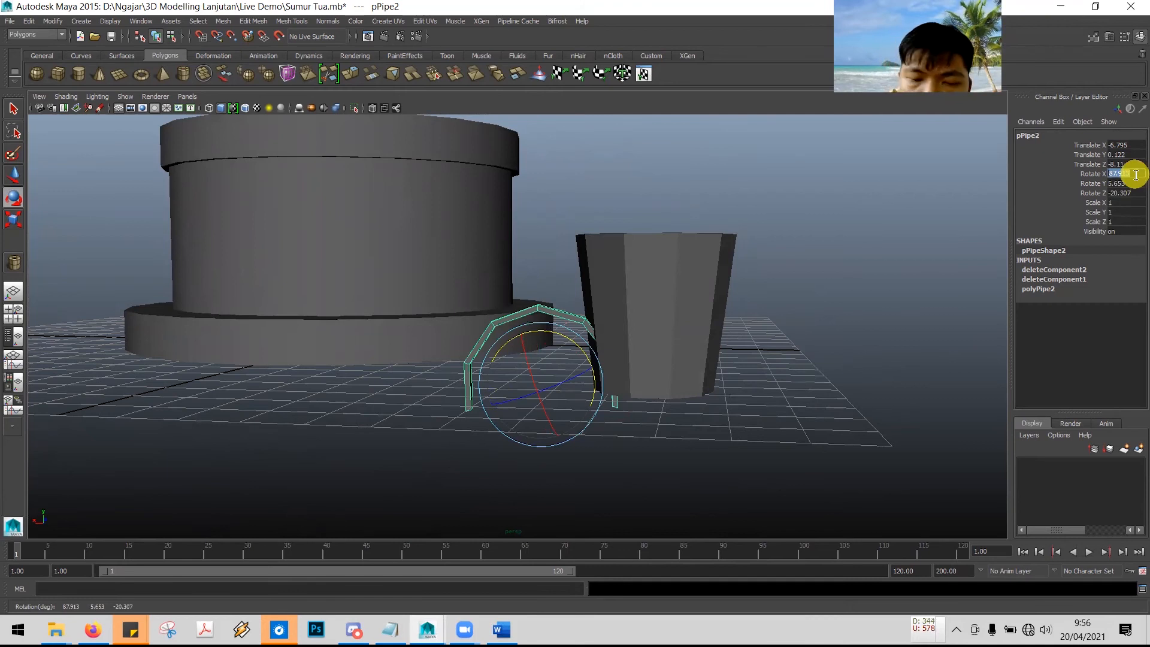
pyautogui.press('Return')
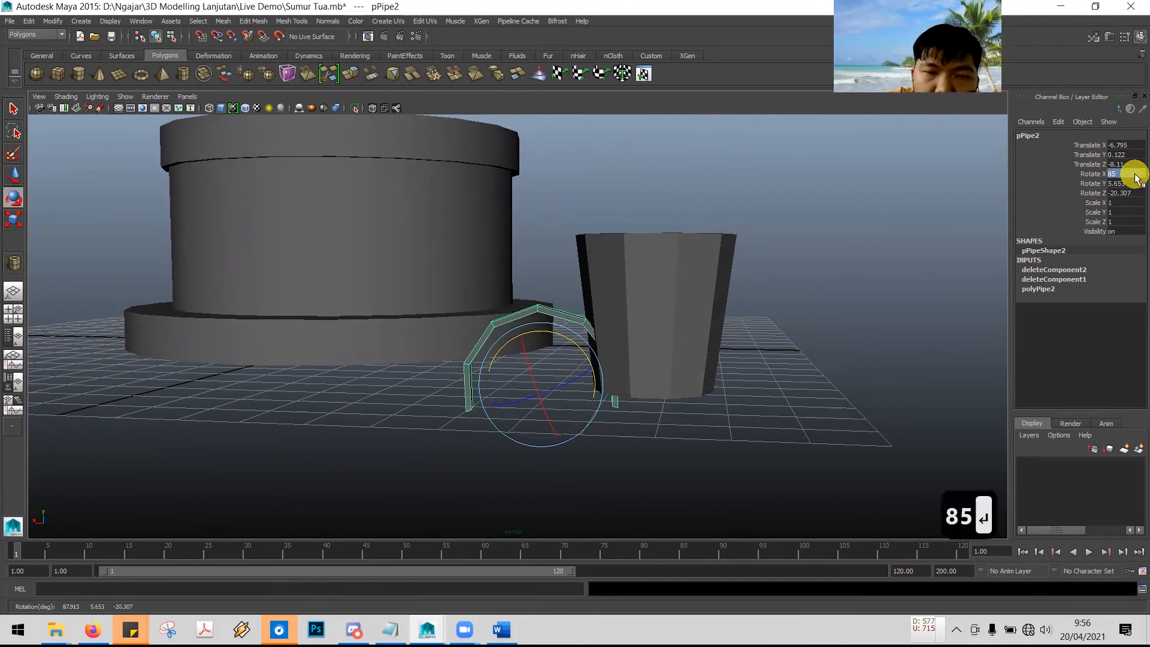
# - Move the handle arc up and over the bucket's rim, to about -8.685 in Translate X and 2.925 in Translate Y
pyautogui.moveTo(585, 457)
pyautogui.keyDown('alt'); pyautogui.mouseDown()
pyautogui.moveTo(593, 446)
pyautogui.moveTo(592, 457)
pyautogui.mouseUp(); pyautogui.keyUp('alt')
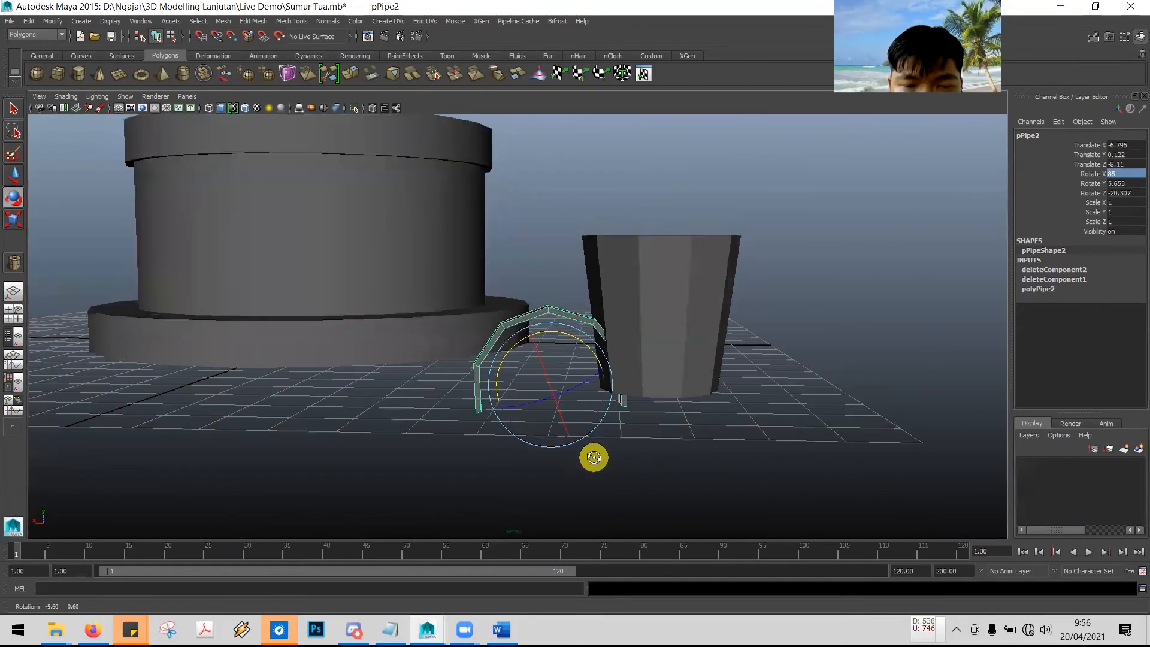
pyautogui.click(15, 135)
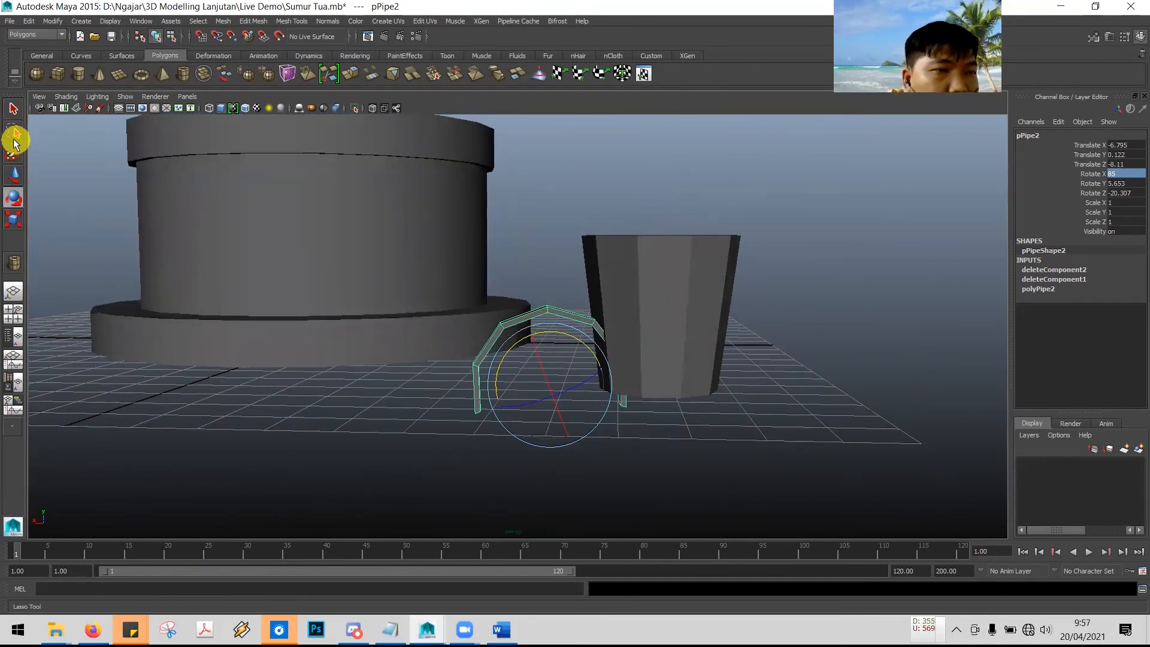
pyautogui.click(13, 174)
pyautogui.moveTo(549, 328); pyautogui.dragTo(599, 172)
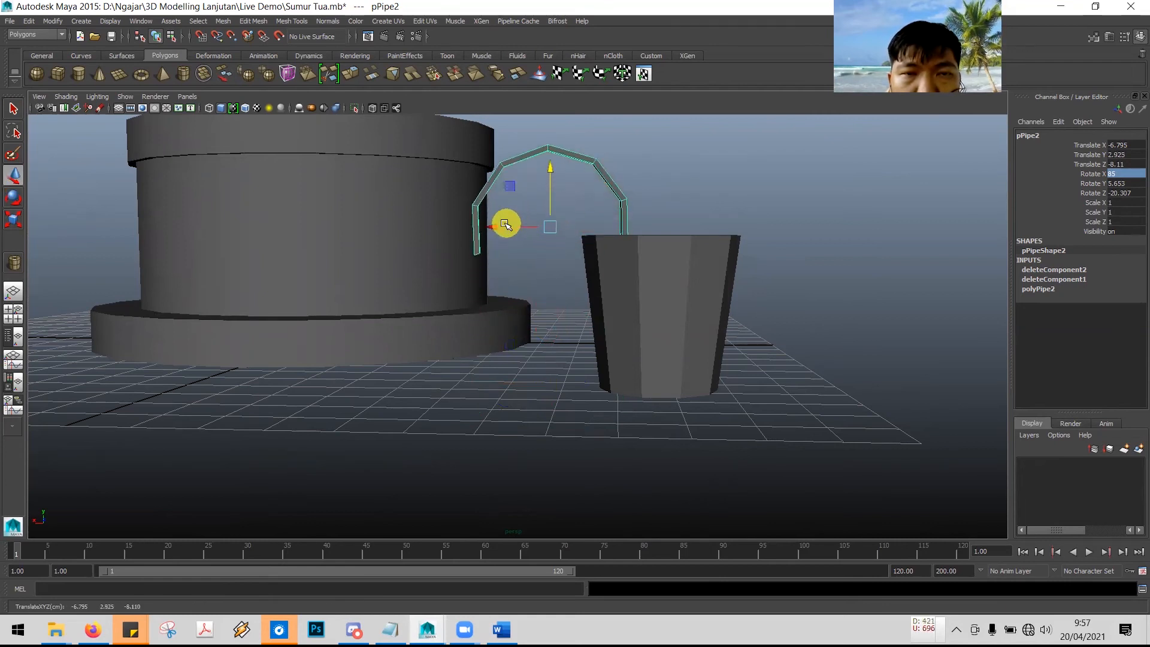
pyautogui.moveTo(495, 225); pyautogui.dragTo(603, 238)
# - In the enlarged top view, rotate the handle until it runs straight across, about -1.1 in Rotate Y
pyautogui.press('space')
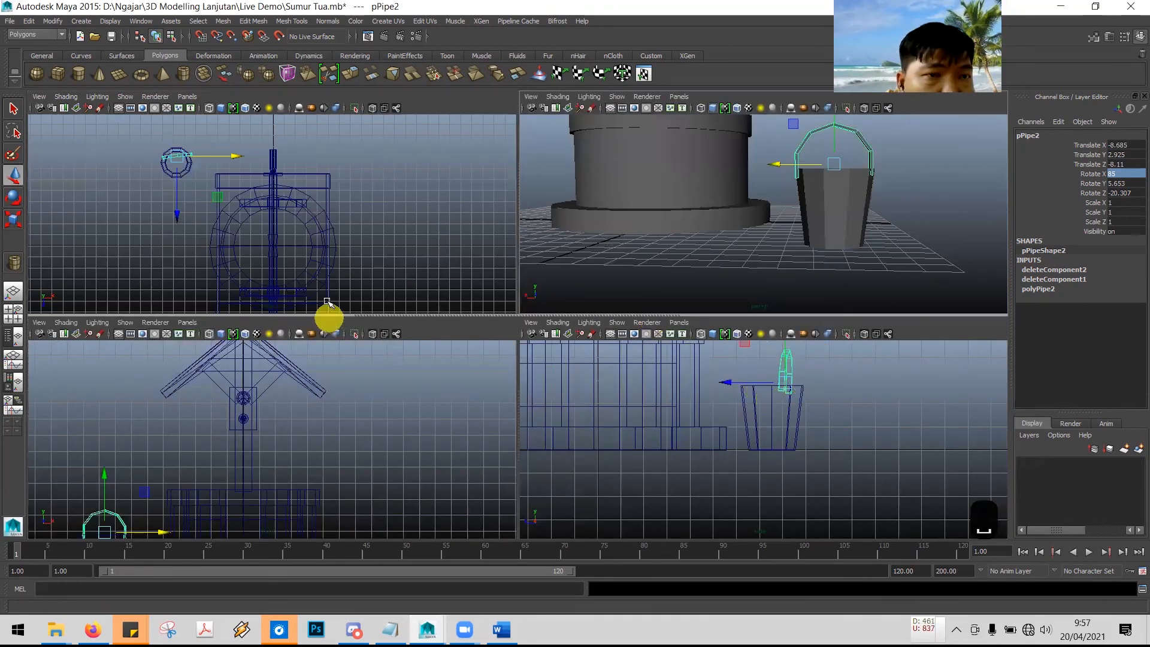
pyautogui.press('space')
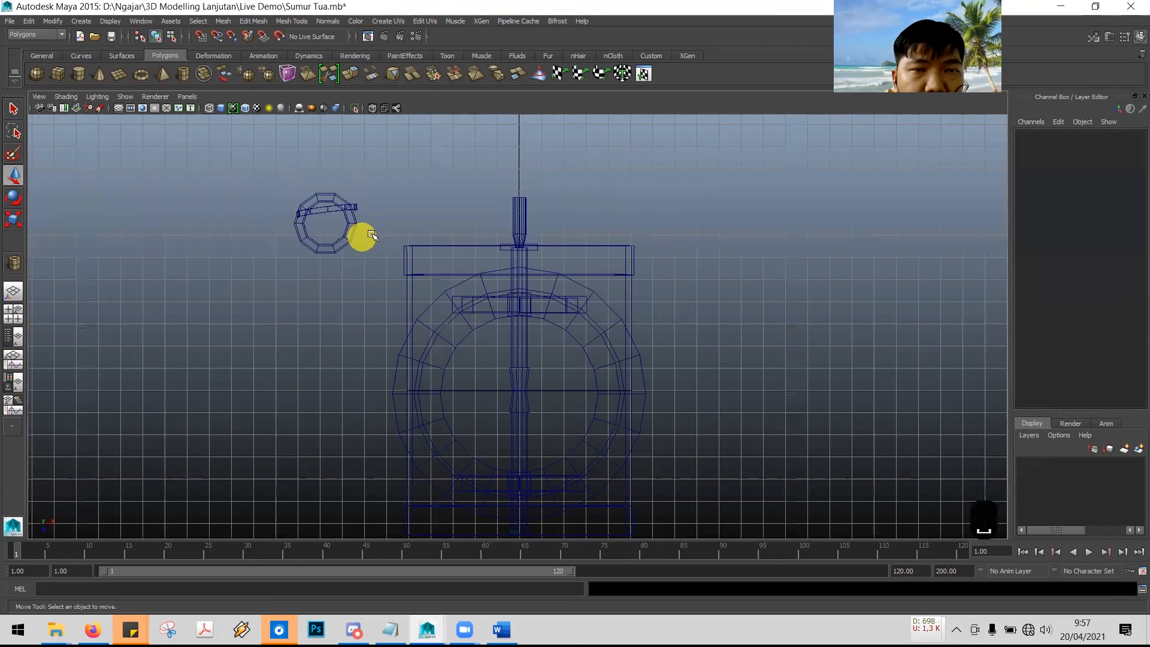
pyautogui.click(333, 206)
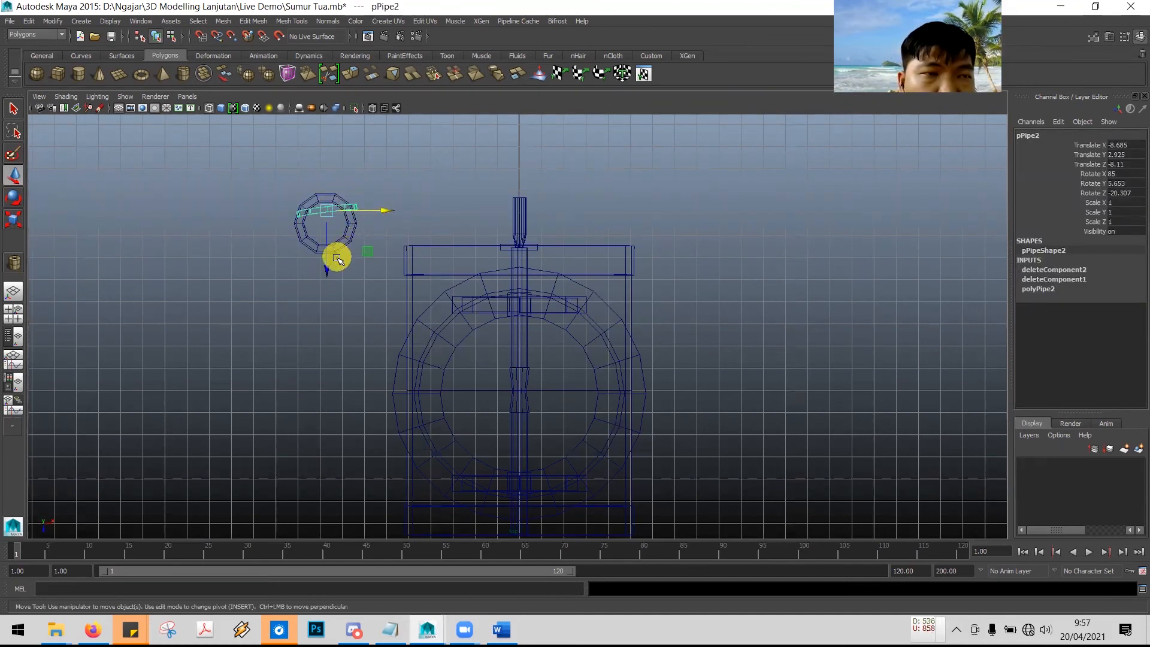
pyautogui.click(14, 219)
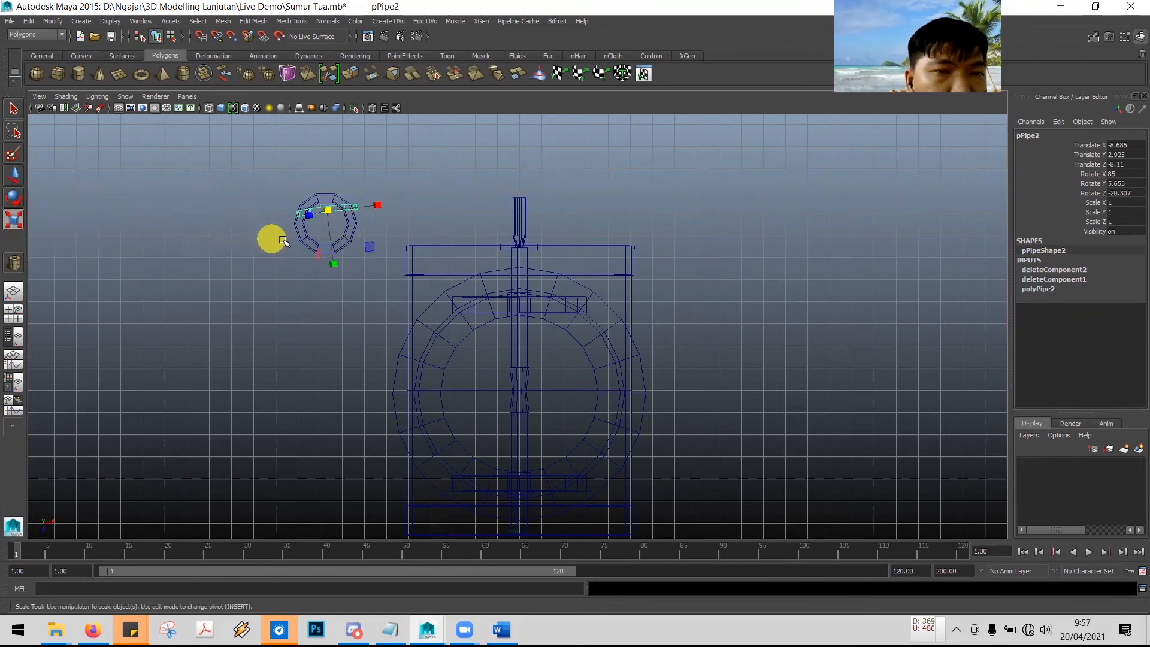
pyautogui.click(13, 198)
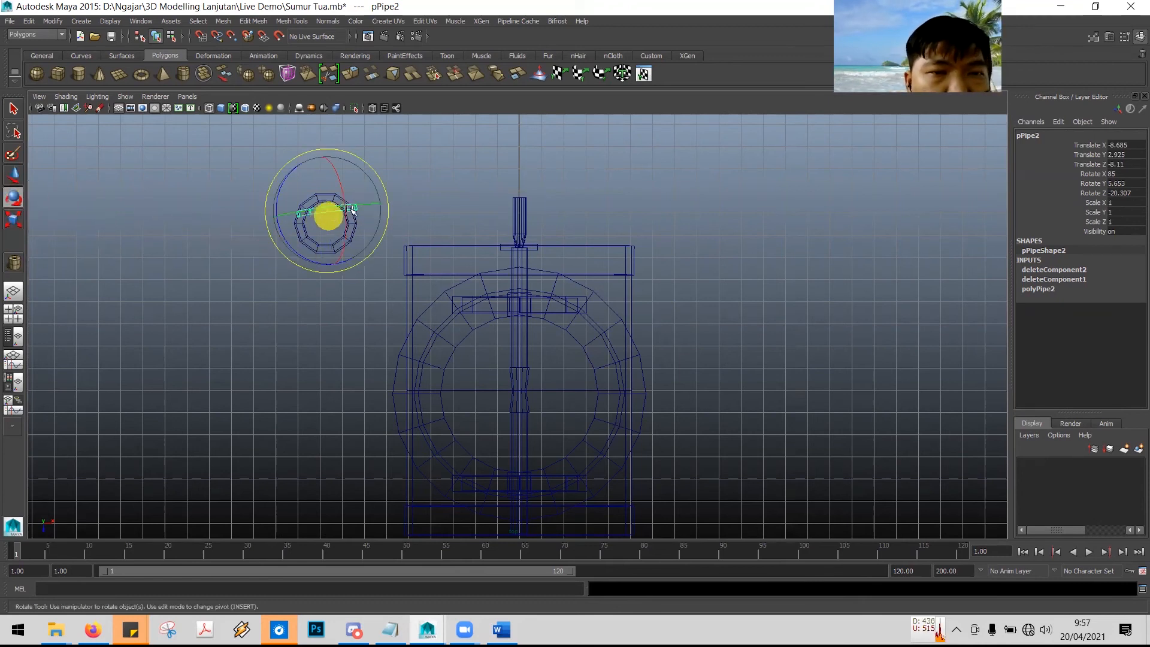
pyautogui.click(388, 197)
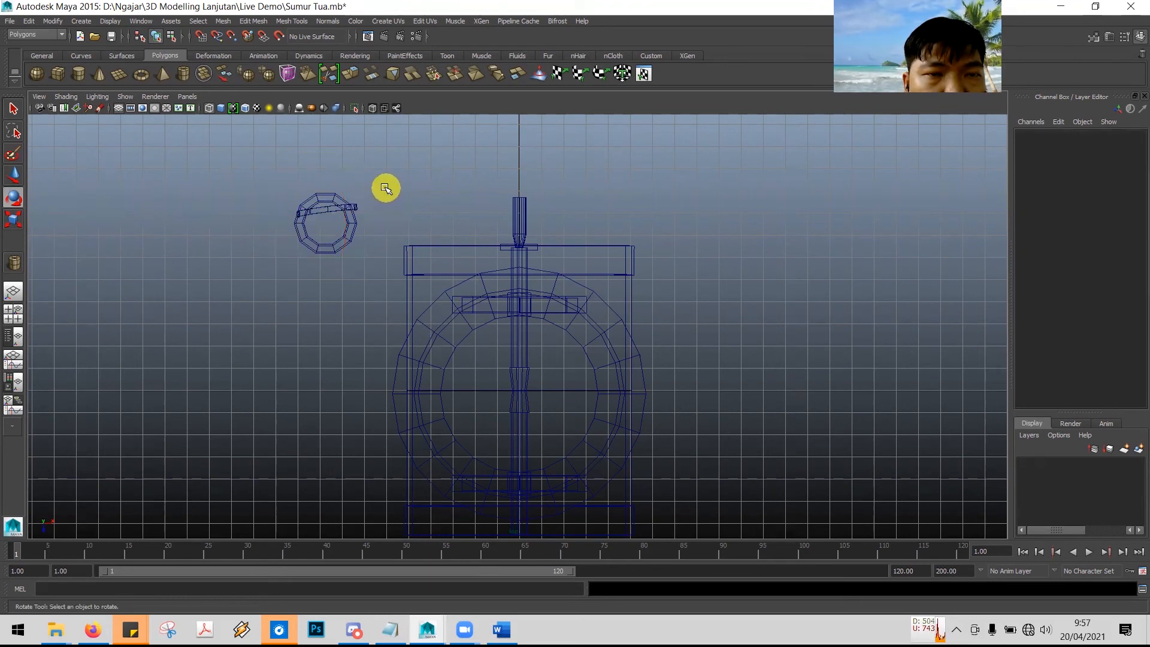
pyautogui.click(352, 208)
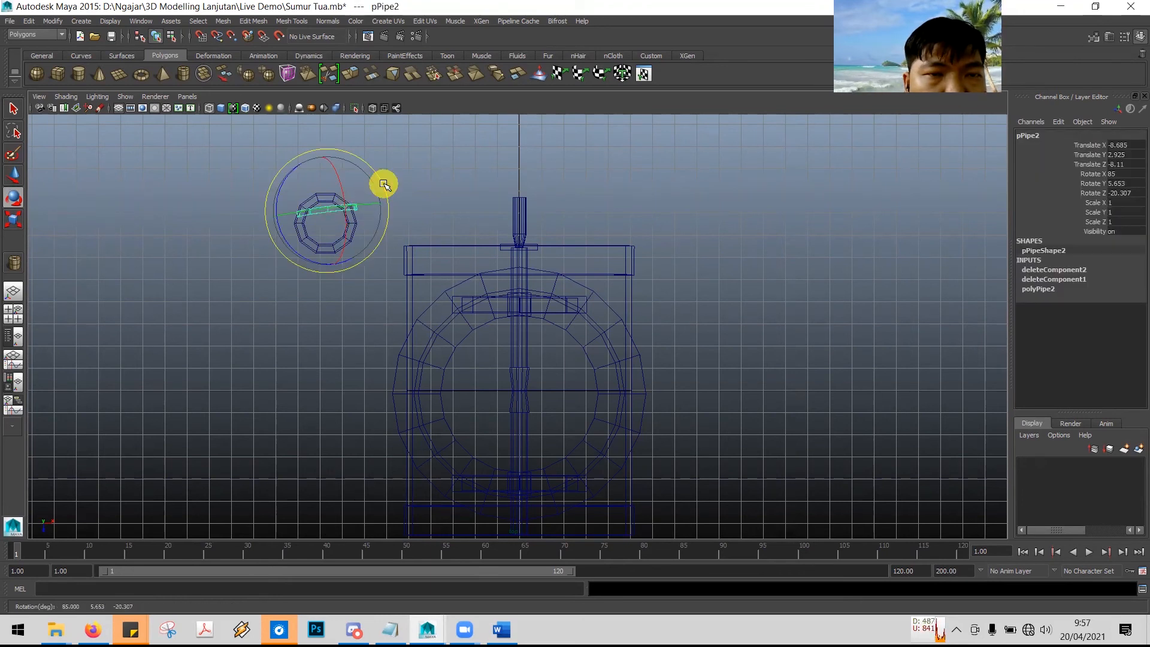
pyautogui.moveTo(383, 184); pyautogui.dragTo(386, 190)
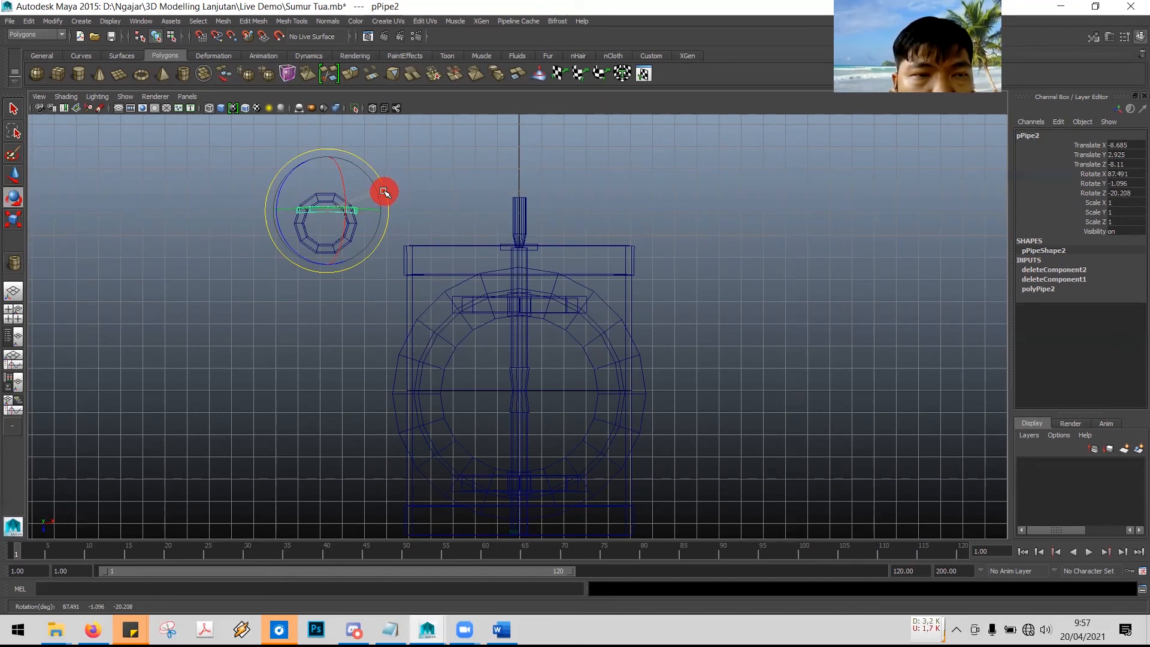
# - Center the handle across the bucket in the top view, at about -8.75 in Translate X and -7.516 in Translate Z
pyautogui.click(17, 175)
pyautogui.moveTo(327, 267); pyautogui.dragTo(327, 279)
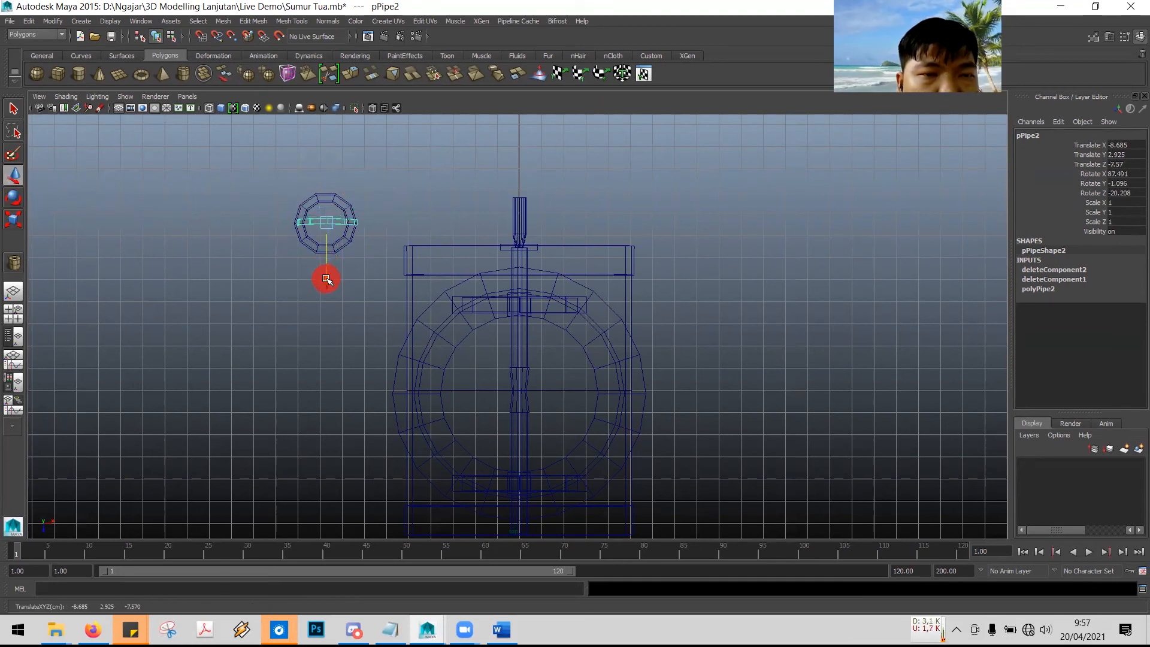
pyautogui.scroll(5, 321, 285)
pyautogui.keyDown('alt'); pyautogui.moveTo(318, 287); pyautogui.dragTo(644, 452, button='middle'); pyautogui.keyUp('alt')
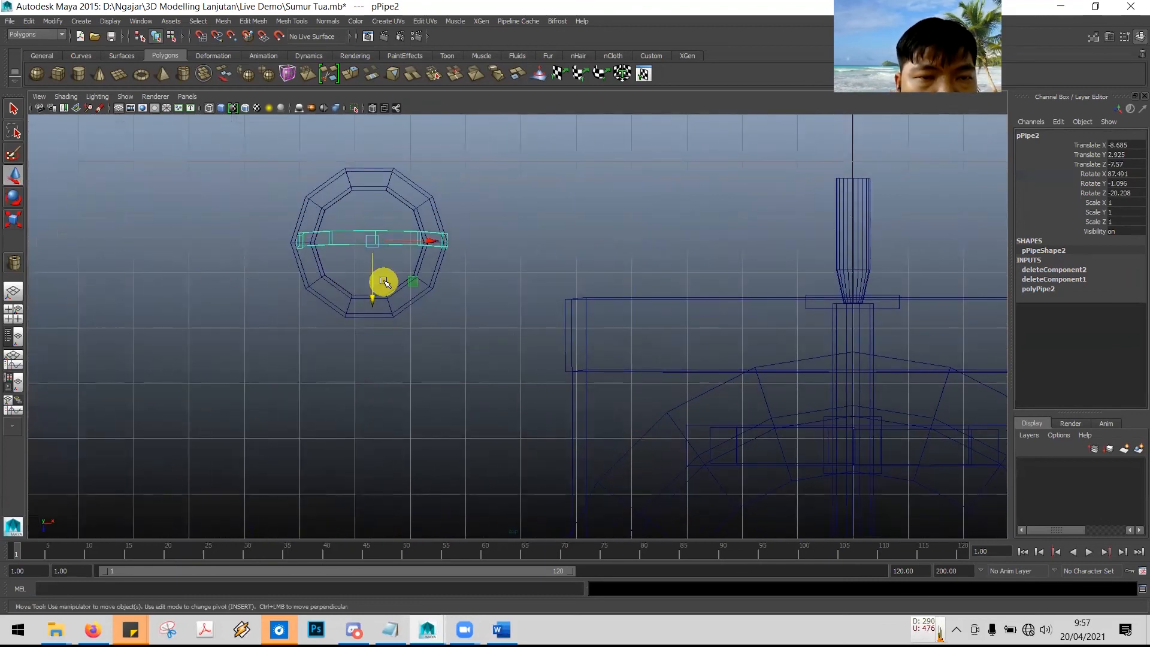
pyautogui.moveTo(373, 296); pyautogui.dragTo(372, 301)
pyautogui.moveTo(431, 244); pyautogui.dragTo(427, 244)
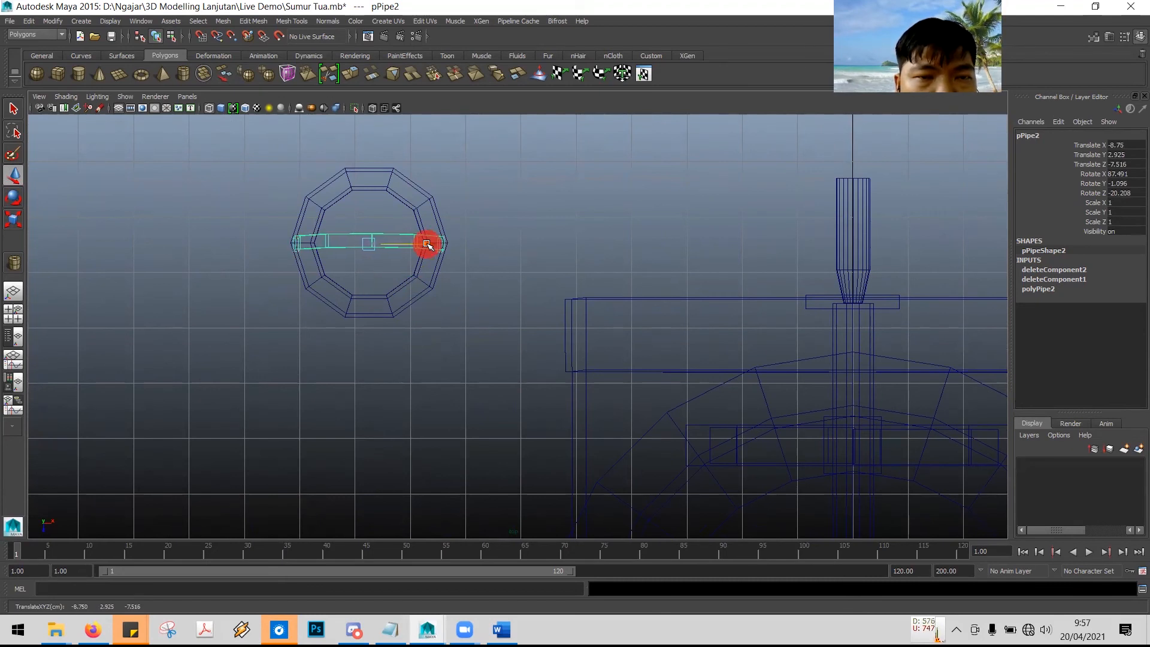
# - In the enlarged side view, fine-tune the handle's upright rotation to about 87.789 in X, -1.02 in Y and -18.219 in Z
pyautogui.press('space')
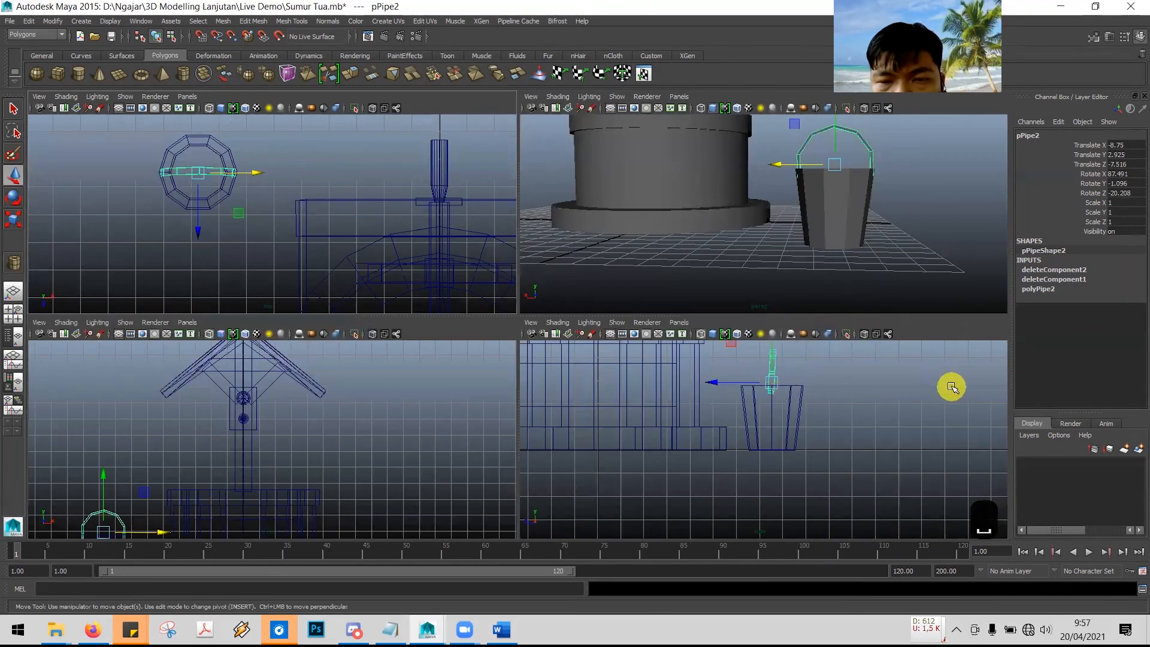
pyautogui.click(862, 413)
pyautogui.press('space')
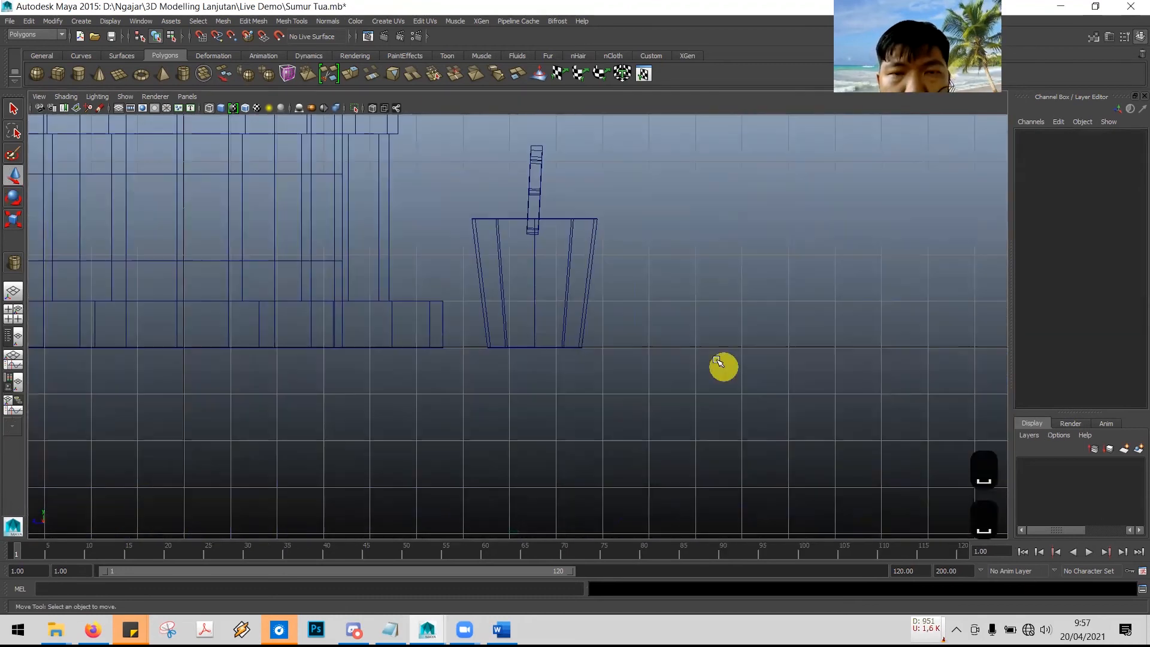
pyautogui.click(540, 188)
pyautogui.click(13, 218)
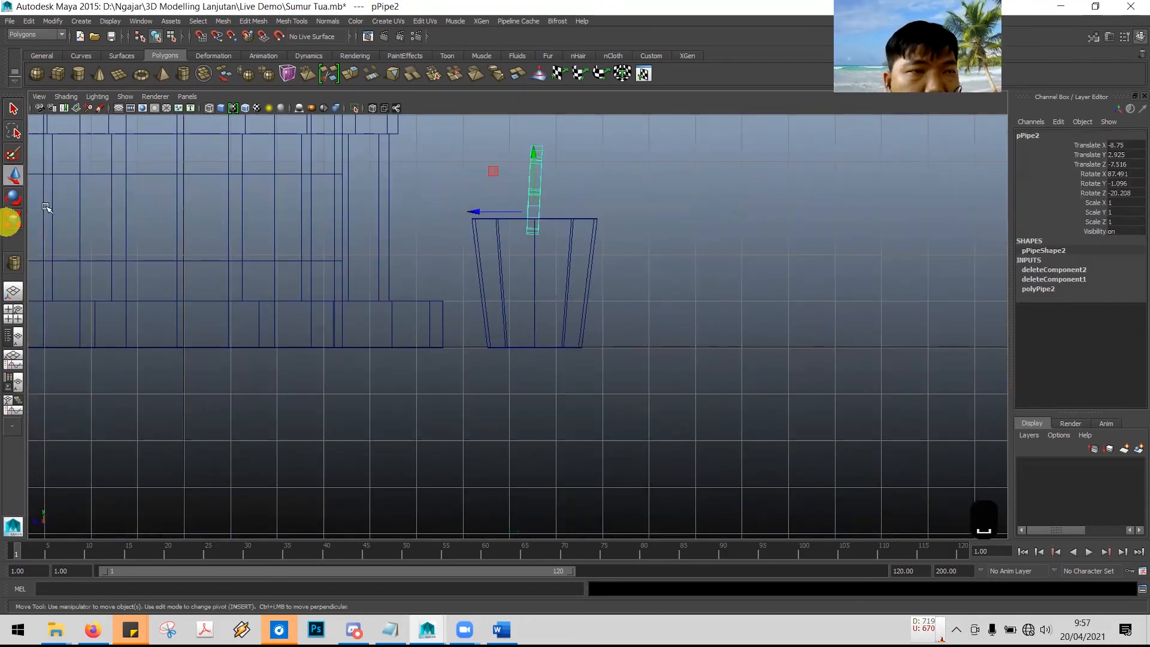
pyautogui.click(13, 198)
pyautogui.moveTo(575, 180)
pyautogui.mouseDown()
pyautogui.moveTo(570, 161)
pyautogui.moveTo(582, 205)
pyautogui.moveTo(559, 253)
pyautogui.moveTo(580, 215)
pyautogui.moveTo(579, 174)
pyautogui.mouseUp()
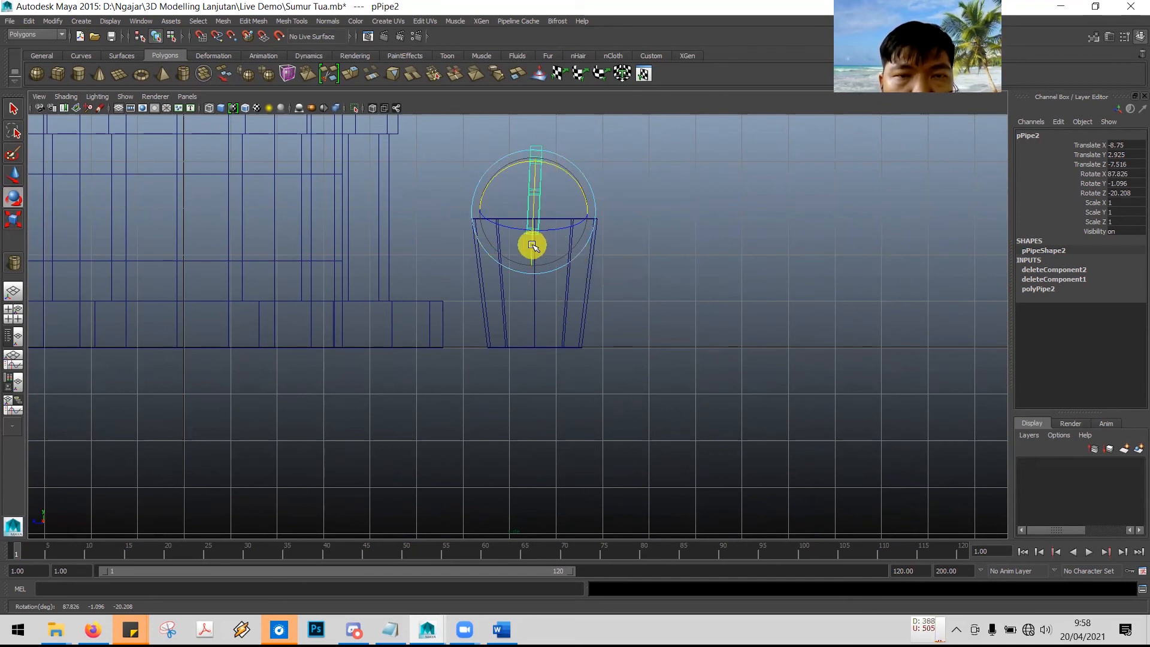
pyautogui.moveTo(536, 251); pyautogui.dragTo(559, 240)
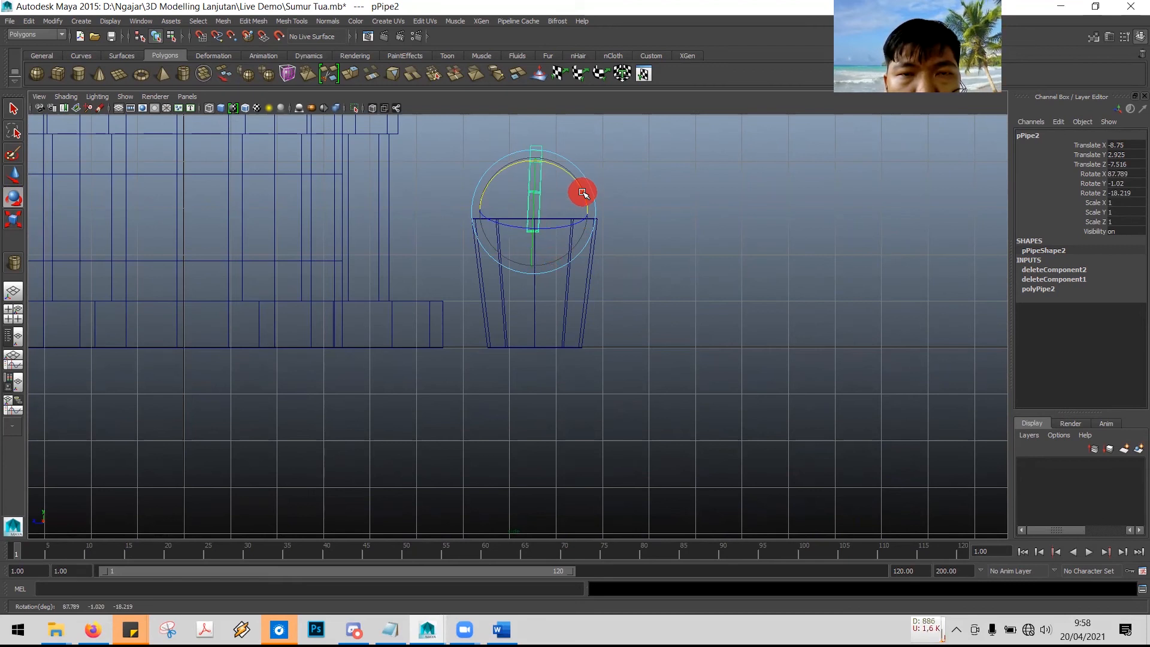
# - Inspect from several angles in the perspective view how the handle's ends meet the bucket's rim
pyautogui.press('space')
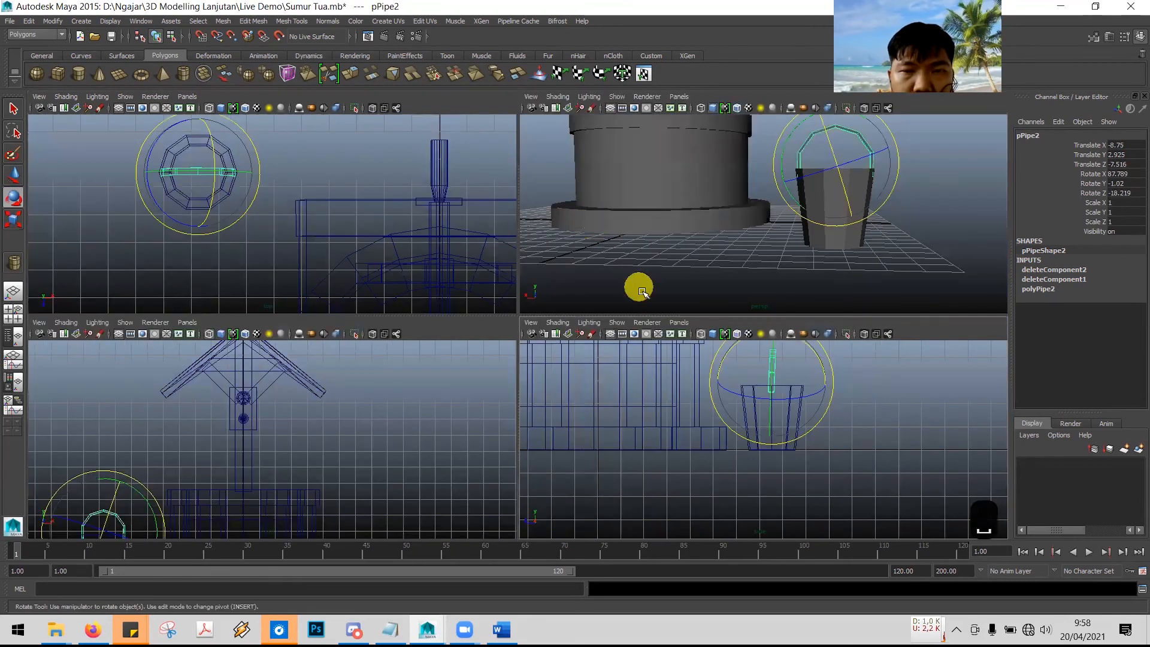
pyautogui.click(716, 228)
pyautogui.press('space')
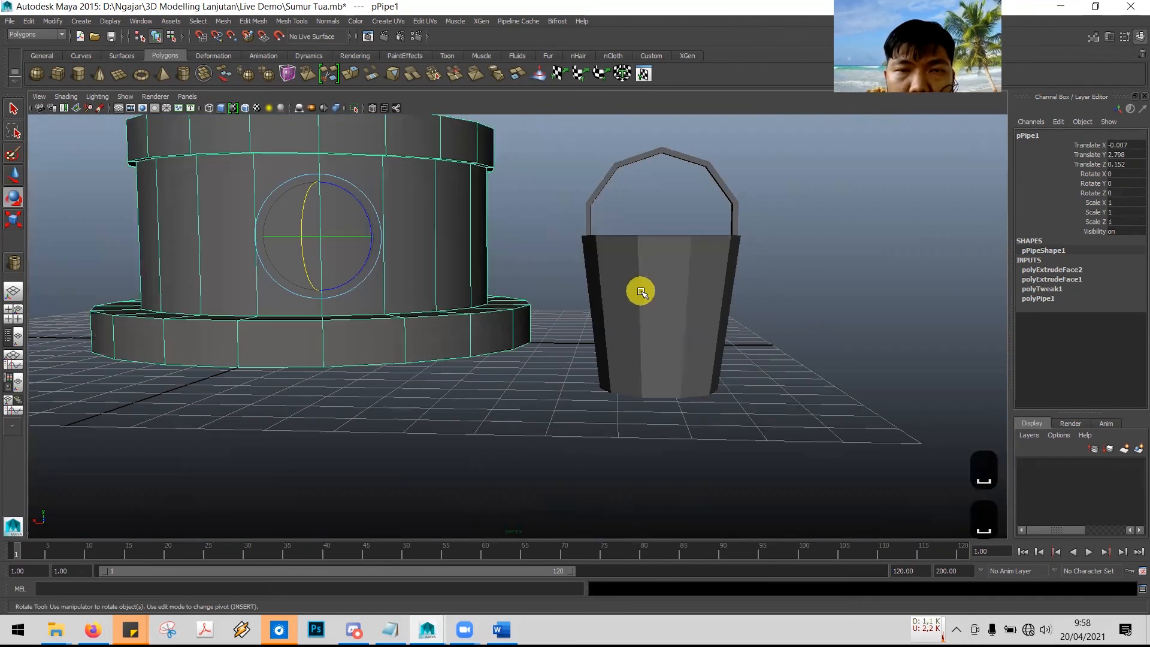
pyautogui.scroll(5, 640, 291)
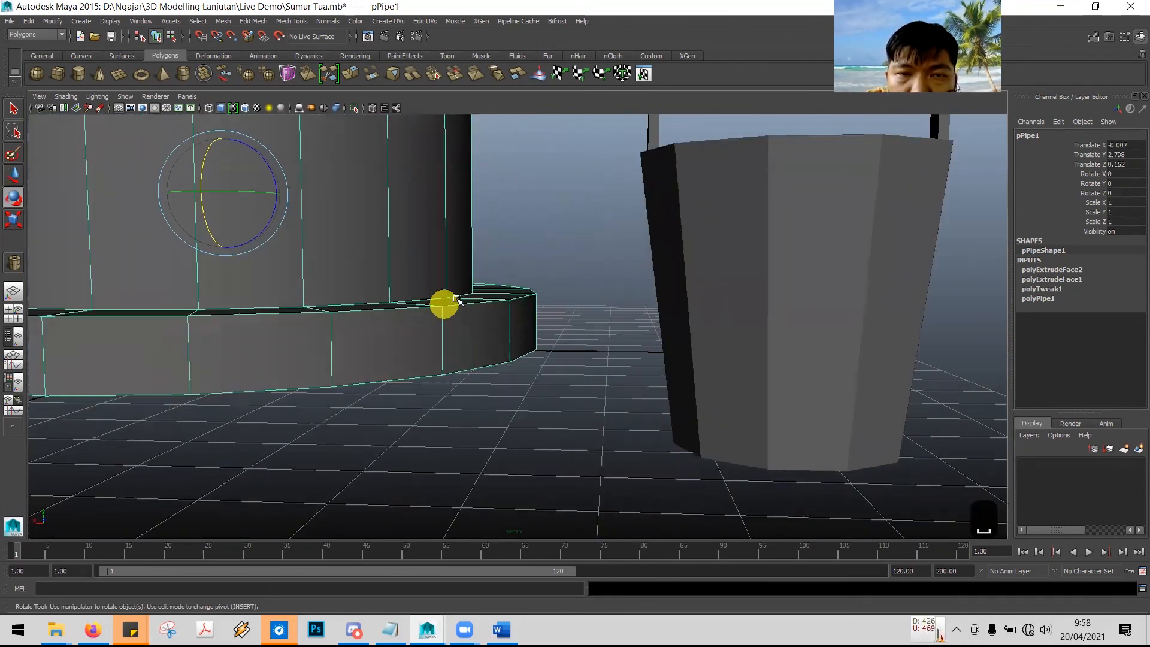
pyautogui.scroll(-3, 467, 305)
pyautogui.keyDown('alt'); pyautogui.moveTo(467, 305); pyautogui.dragTo(534, 271); pyautogui.keyUp('alt')
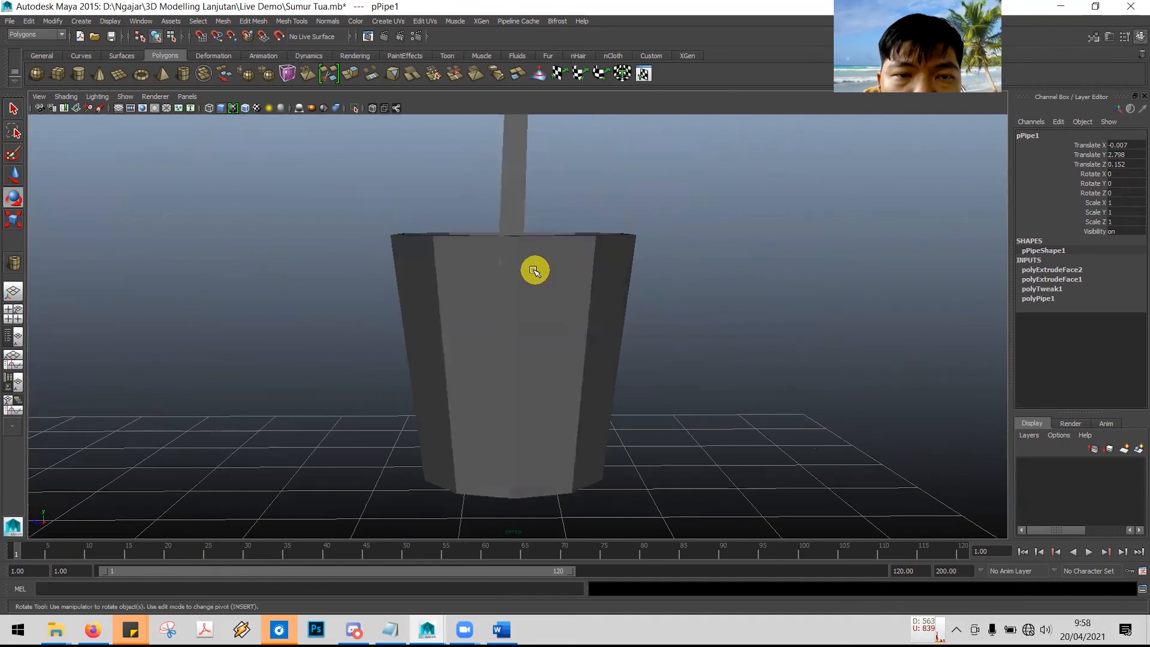
pyautogui.keyDown('alt'); pyautogui.moveTo(672, 269); pyautogui.dragTo(674, 302); pyautogui.keyUp('alt')
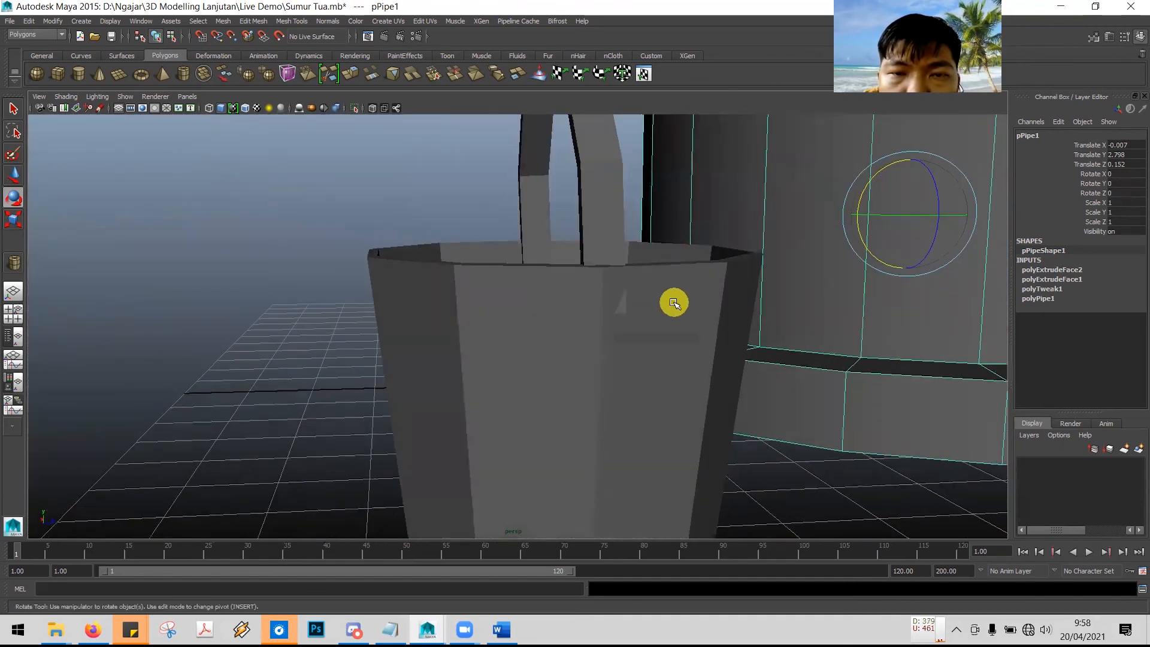
# - Switch to the Word tutorial and study the reference pictures of the bucket handle's ends on page 37
pyautogui.hotkey('alt', 'Tab')
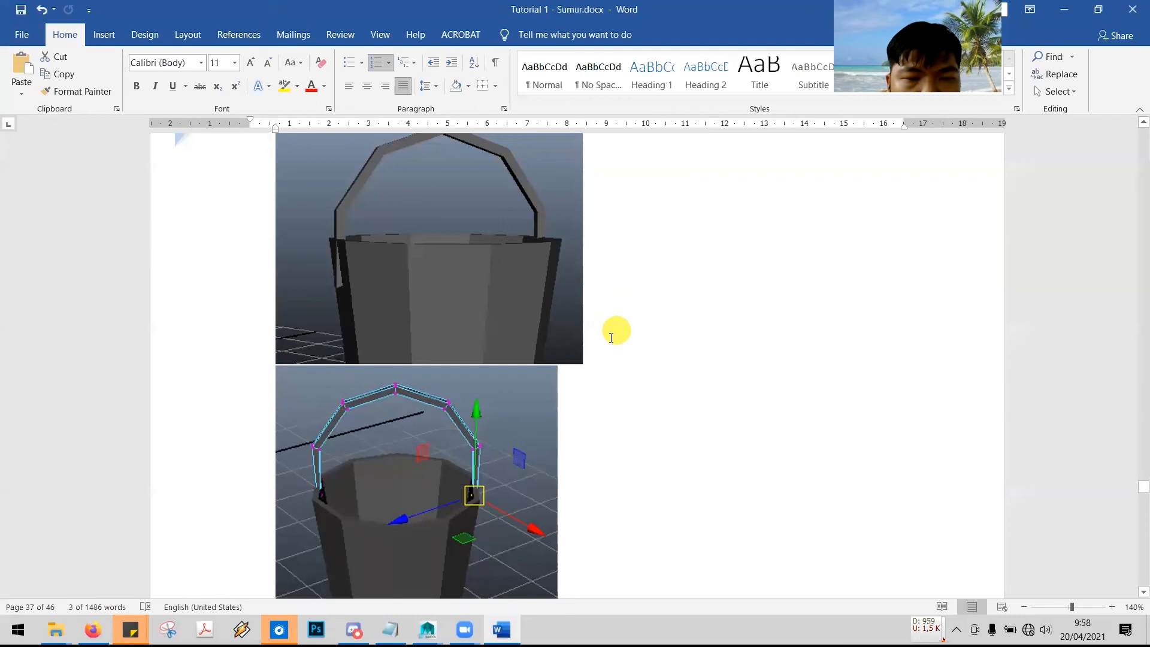
pyautogui.scroll(-3, 614, 333)
pyautogui.scroll(-3, 609, 345)
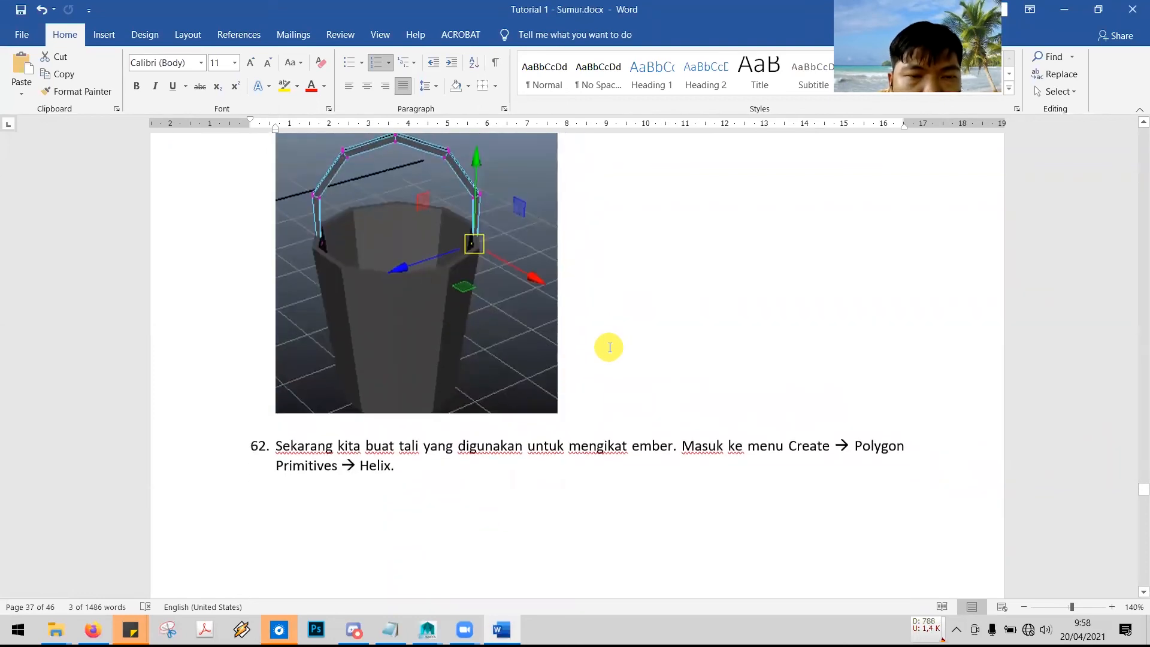
pyautogui.scroll(-1, 610, 347)
pyautogui.scroll(4, 609, 347)
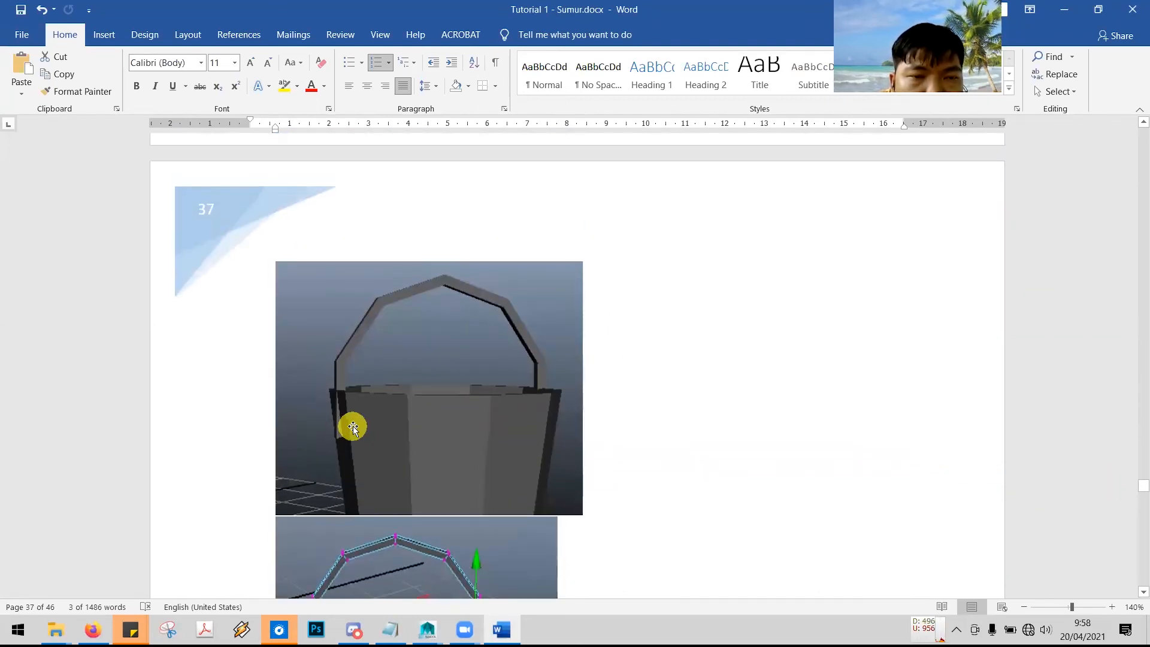
pyautogui.scroll(-2, 354, 423)
pyautogui.hotkey('alt', 'Tab')
# - In vertex mode, select the vertices at one end of the bucket handle and move them to fit the bucket's rim
pyautogui.keyDown('alt'); pyautogui.moveTo(578, 337); pyautogui.dragTo(632, 335); pyautogui.keyUp('alt')
pyautogui.keyDown('alt'); pyautogui.moveTo(749, 311); pyautogui.dragTo(544, 350, button='middle'); pyautogui.keyUp('alt')
pyautogui.keyDown('alt'); pyautogui.moveTo(543, 353); pyautogui.dragTo(580, 360); pyautogui.keyUp('alt')
pyautogui.click(710, 259)
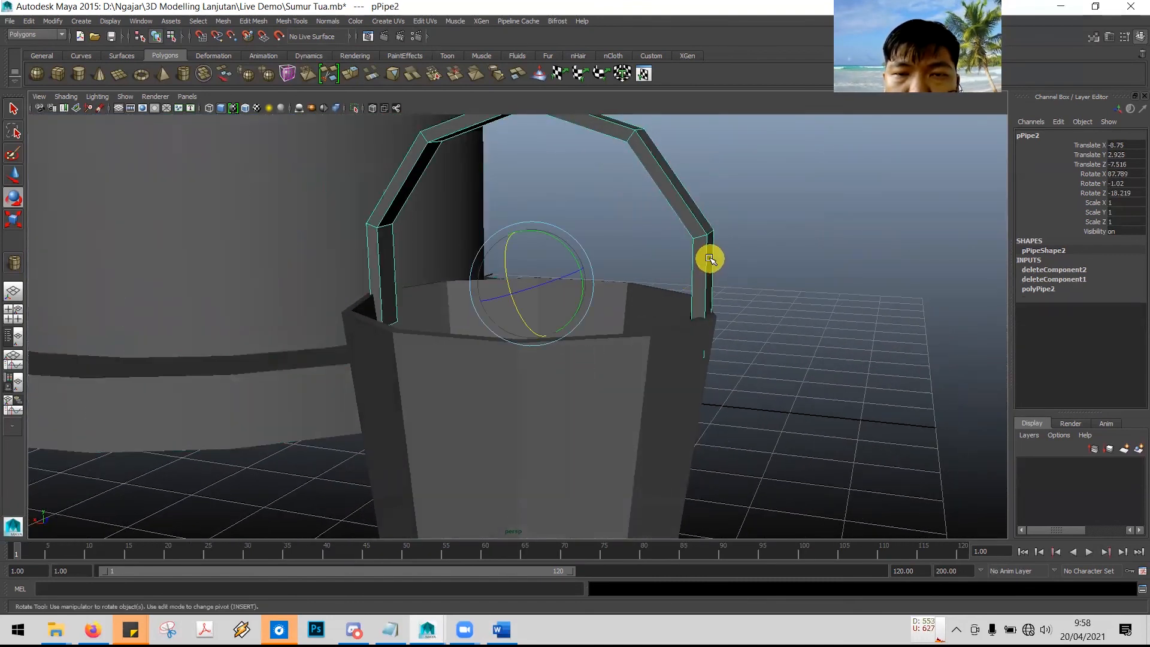
pyautogui.rightClick(711, 259)
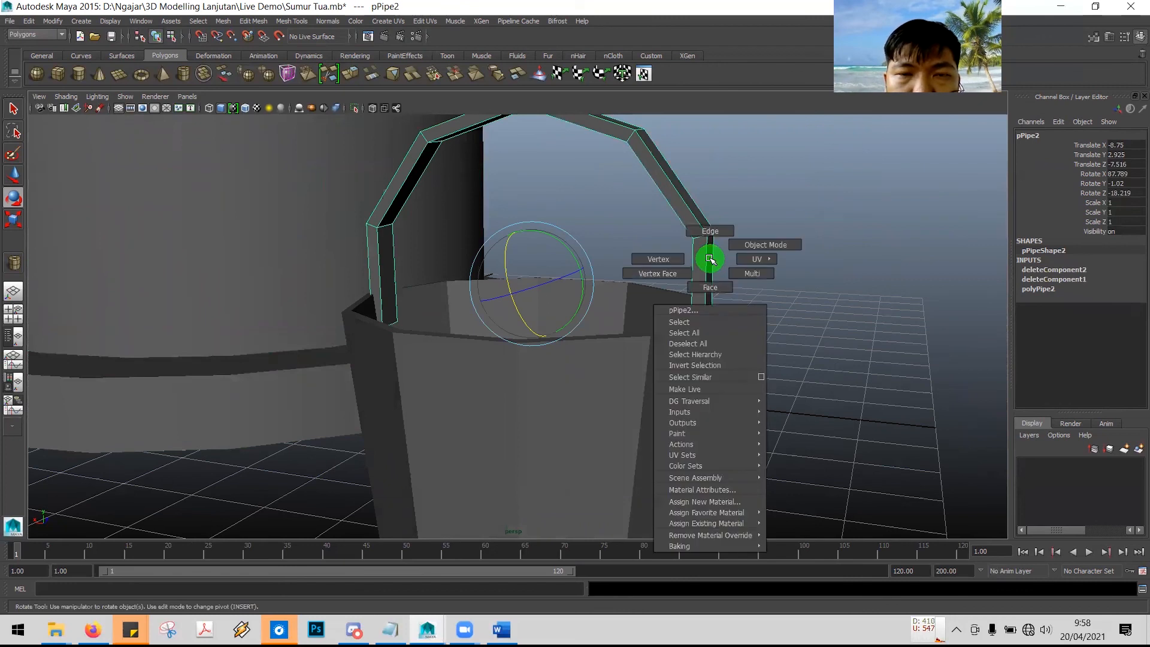
pyautogui.click(671, 260)
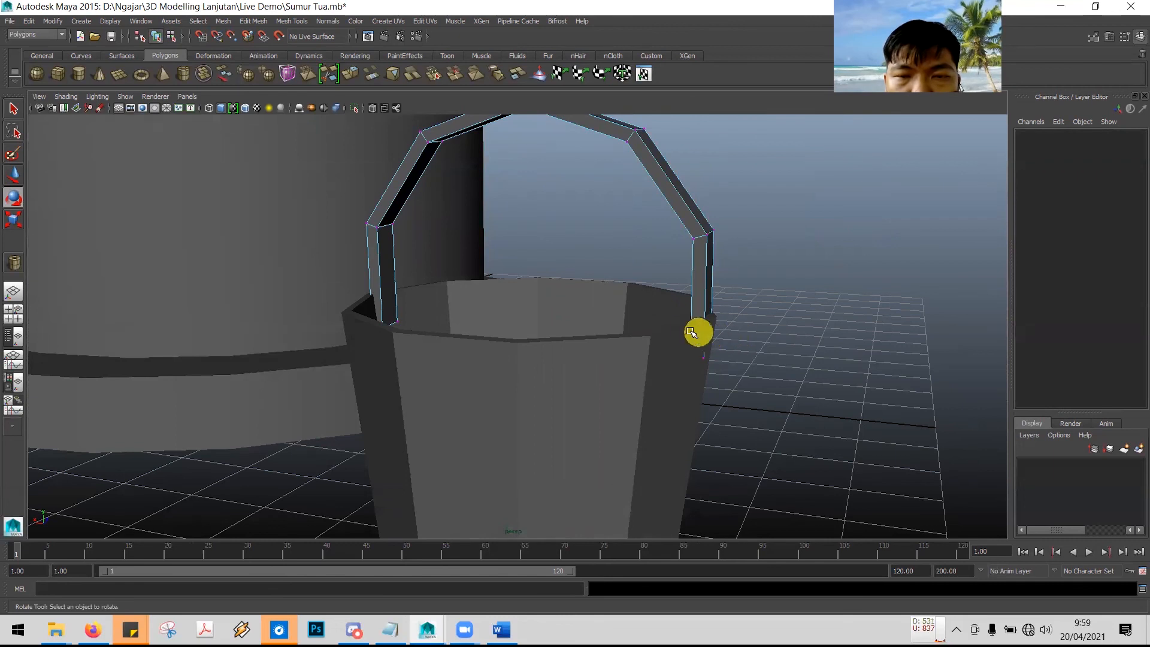
pyautogui.moveTo(743, 373); pyautogui.dragTo(743, 373)
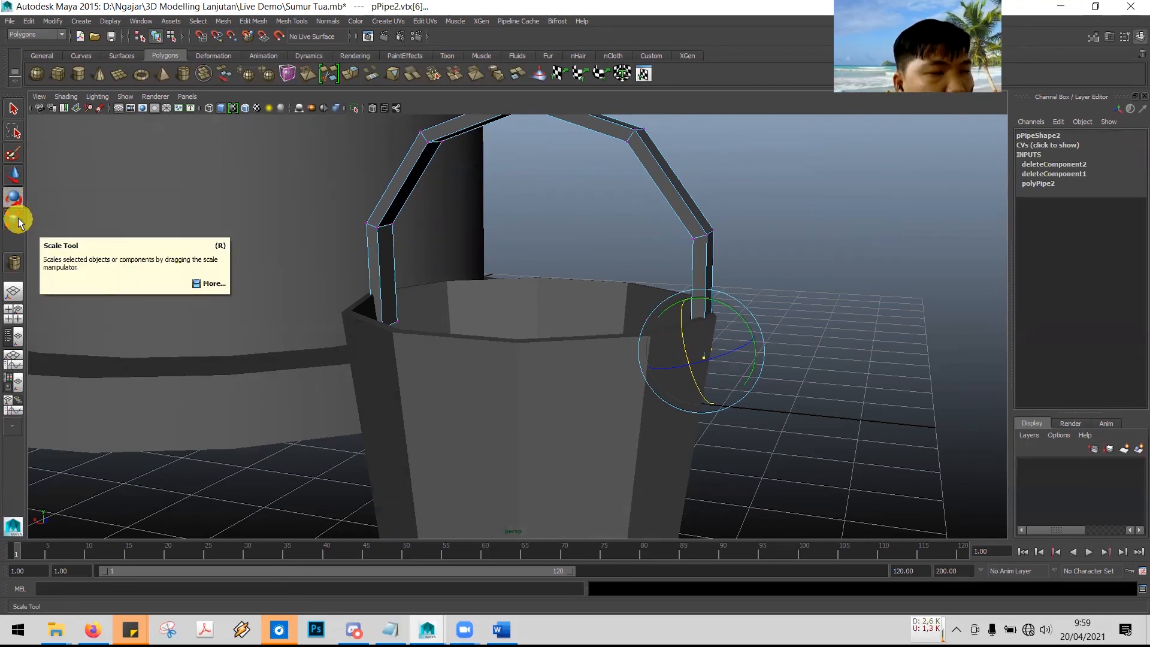
pyautogui.click(13, 175)
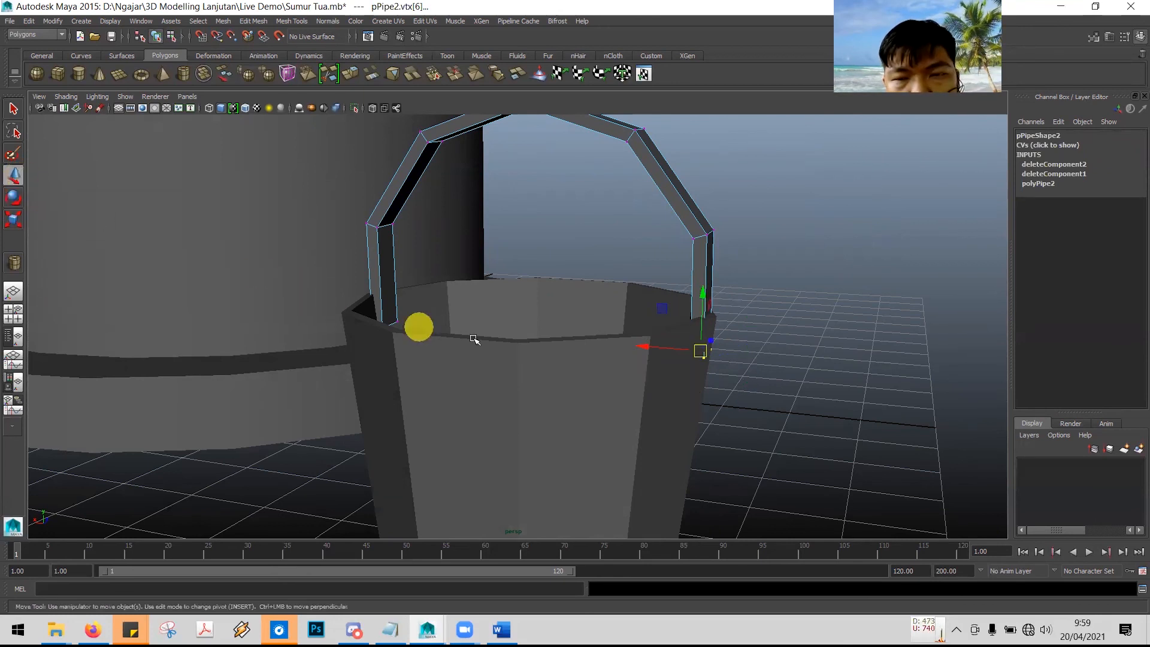
pyautogui.moveTo(707, 350); pyautogui.dragTo(725, 386)
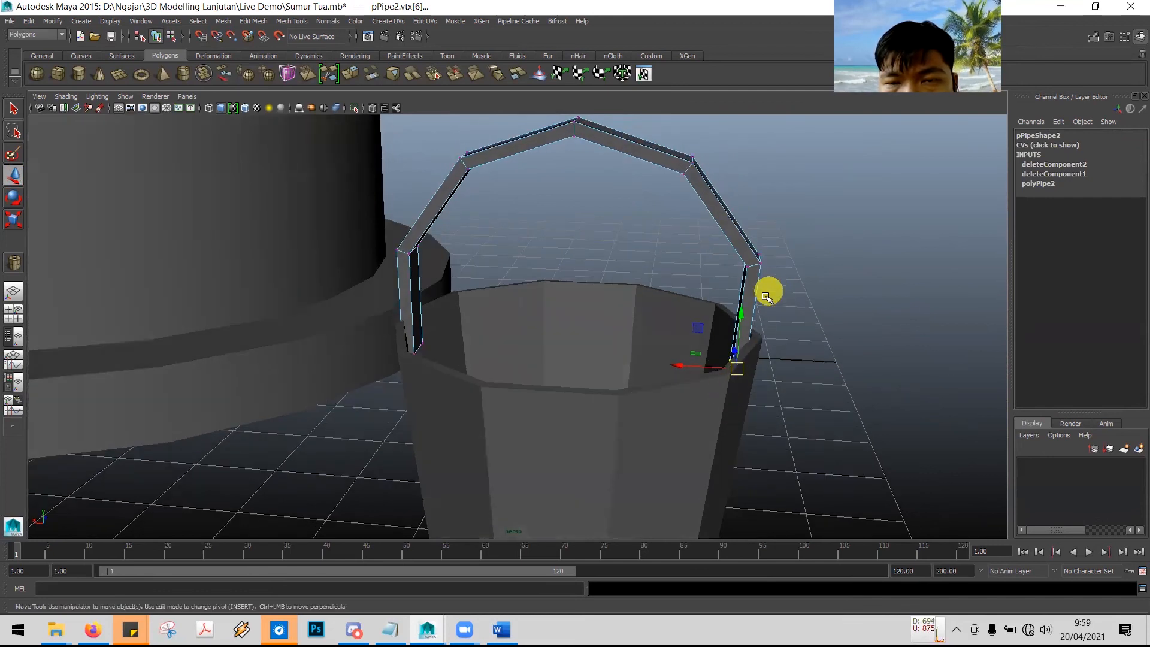
# - Select the vertices at the handle's opposite end and shift them slightly along X to fit the bucket's rim
pyautogui.keyDown('alt'); pyautogui.moveTo(379, 390); pyautogui.dragTo(423, 323); pyautogui.keyUp('alt')
pyautogui.moveTo(506, 354); pyautogui.dragTo(507, 353)
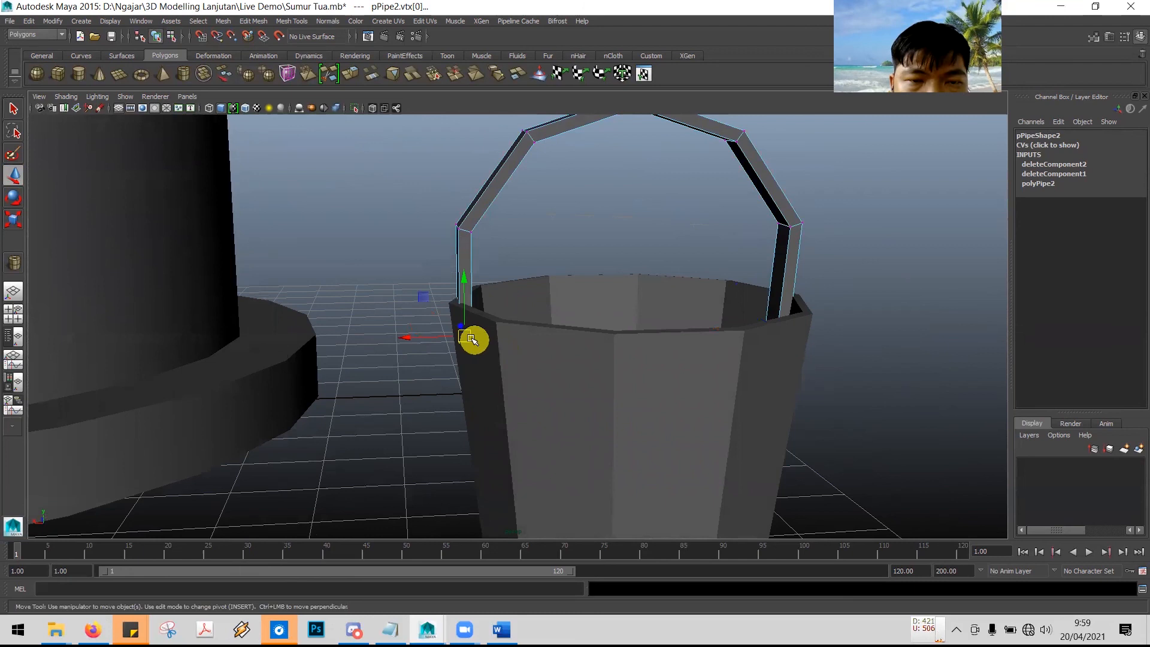
pyautogui.moveTo(412, 337); pyautogui.dragTo(416, 339)
pyautogui.keyDown('alt'); pyautogui.moveTo(461, 375); pyautogui.dragTo(572, 377); pyautogui.keyUp('alt')
pyautogui.keyDown('alt'); pyautogui.moveTo(760, 339); pyautogui.dragTo(607, 334); pyautogui.keyUp('alt')
# - Return the handle to object mode and scale it uniformly to about 1.003
pyautogui.click(15, 217)
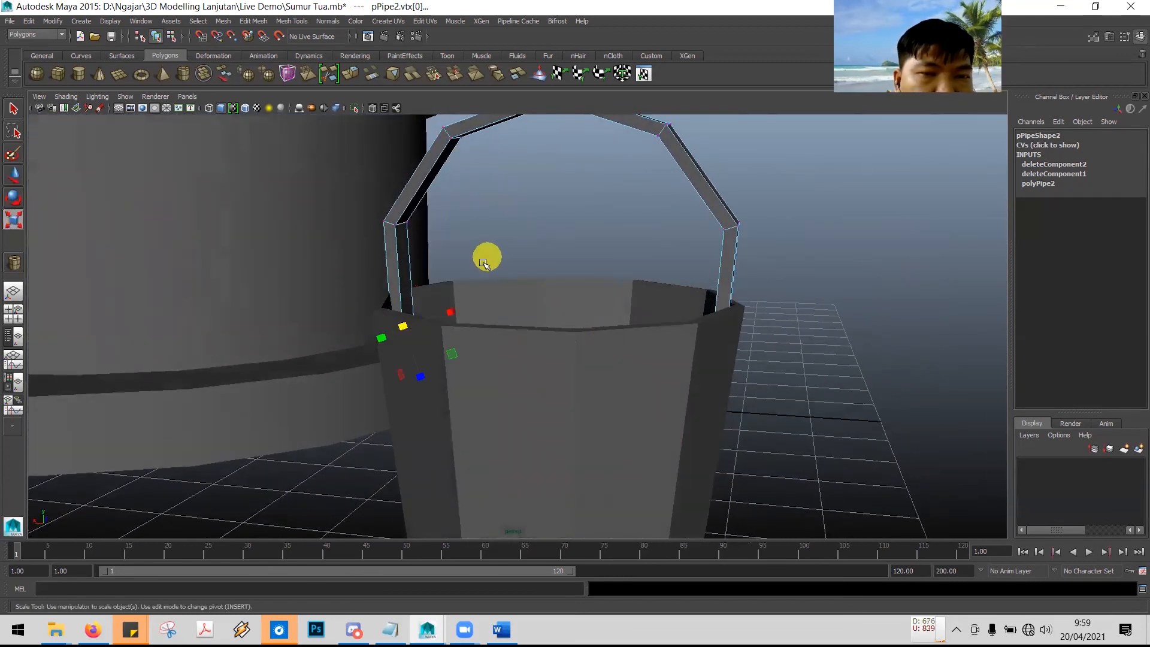
pyautogui.moveTo(403, 262); pyautogui.dragTo(444, 250, button='right')
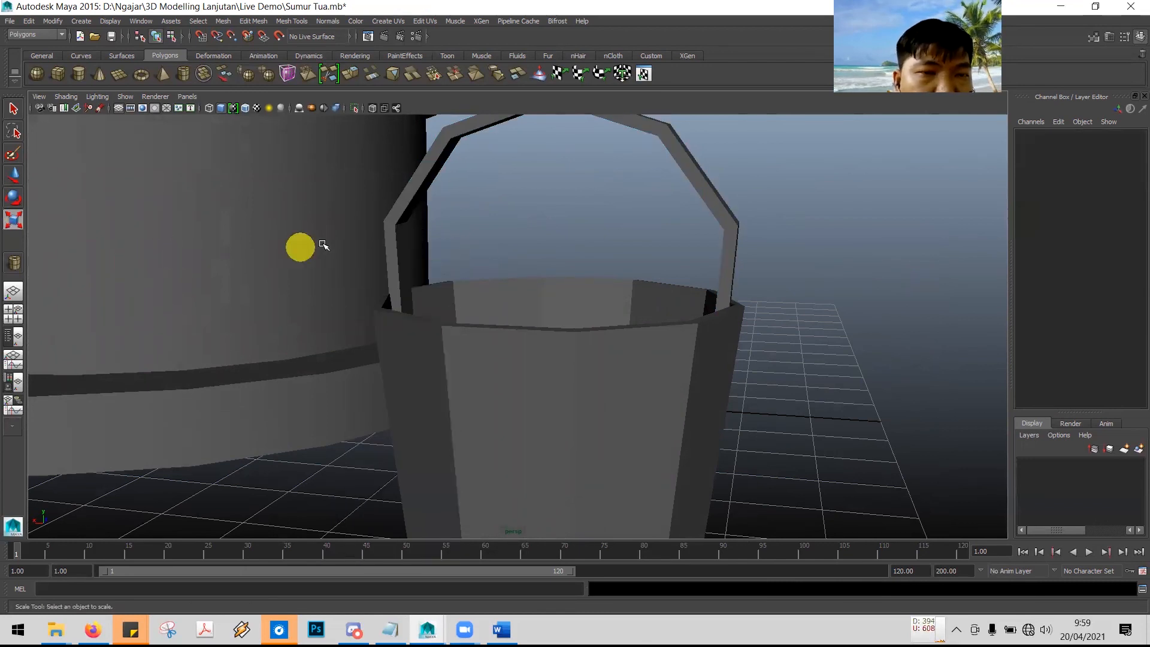
pyautogui.click(403, 265)
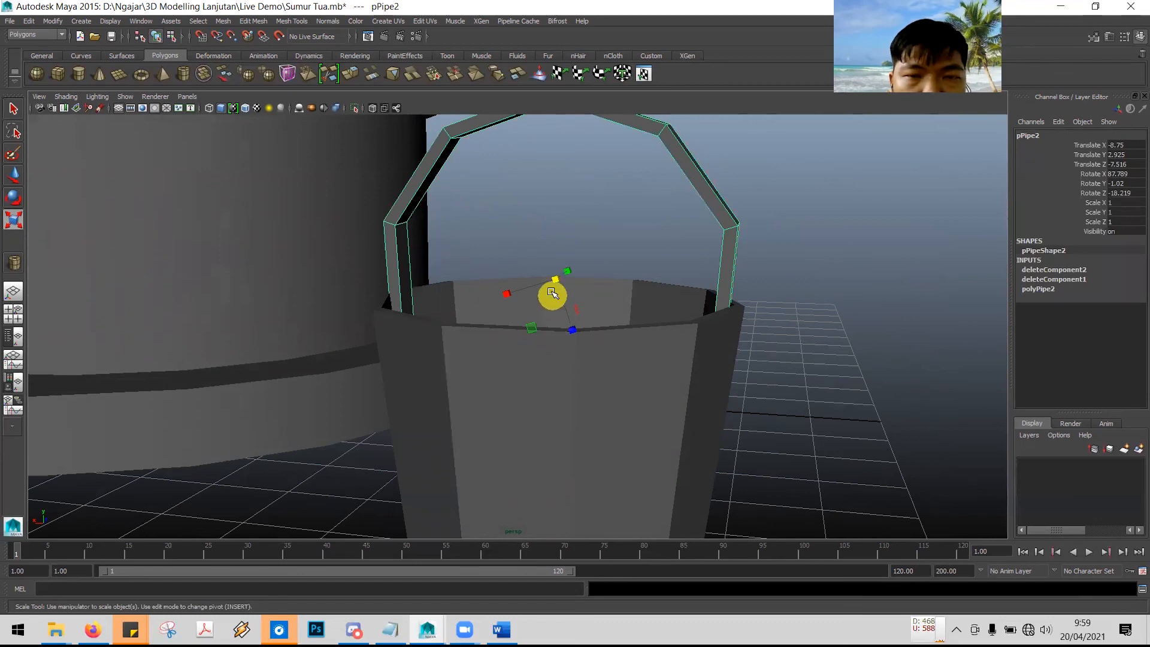
pyautogui.moveTo(557, 280); pyautogui.dragTo(569, 280)
pyautogui.keyDown('alt'); pyautogui.moveTo(535, 379); pyautogui.dragTo(598, 384); pyautogui.keyUp('alt')
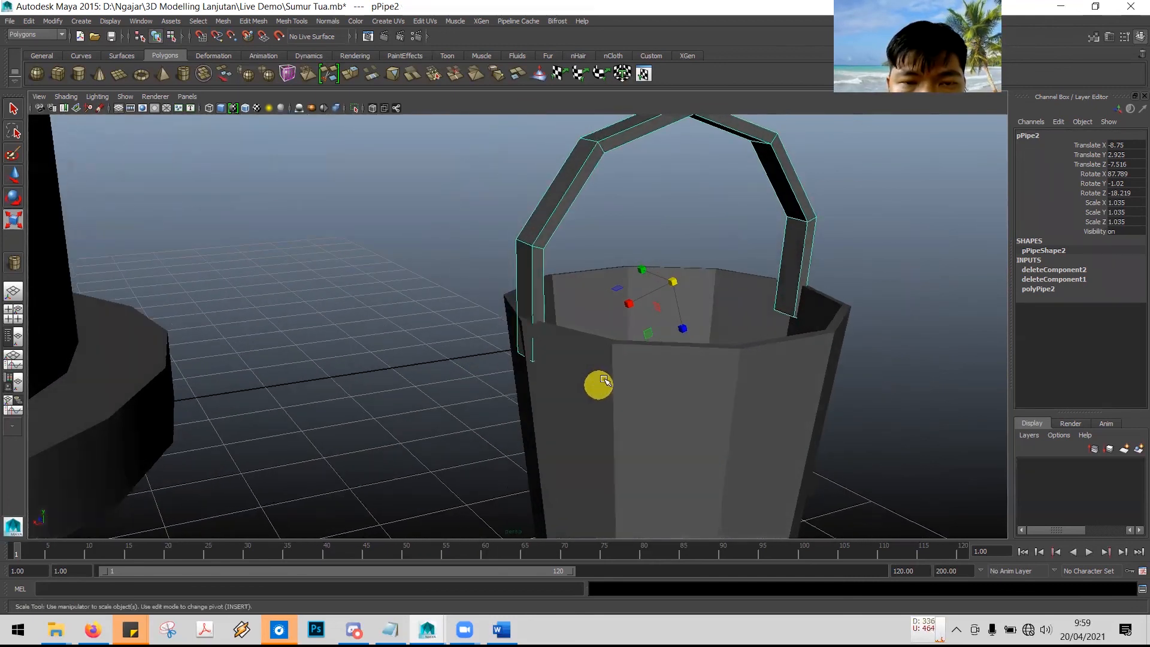
pyautogui.keyDown('alt'); pyautogui.moveTo(615, 378); pyautogui.dragTo(652, 349); pyautogui.keyUp('alt')
pyautogui.click(690, 260)
pyautogui.moveTo(690, 259); pyautogui.dragTo(682, 261)
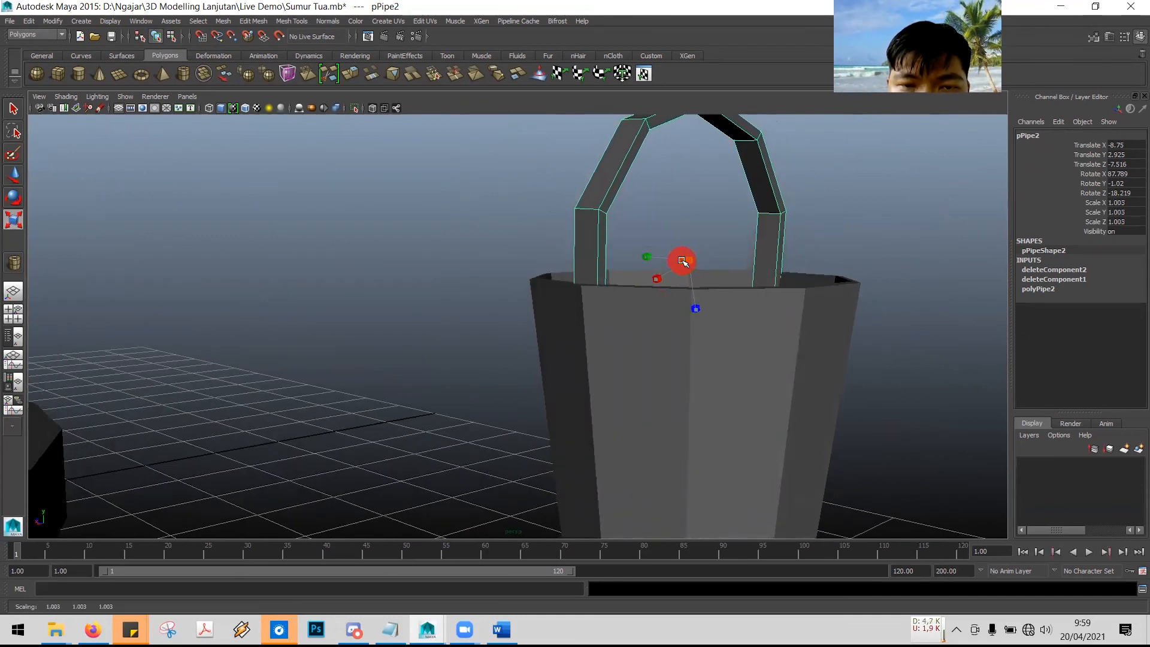
pyautogui.keyDown('alt'); pyautogui.moveTo(739, 311); pyautogui.dragTo(695, 375); pyautogui.keyUp('alt')
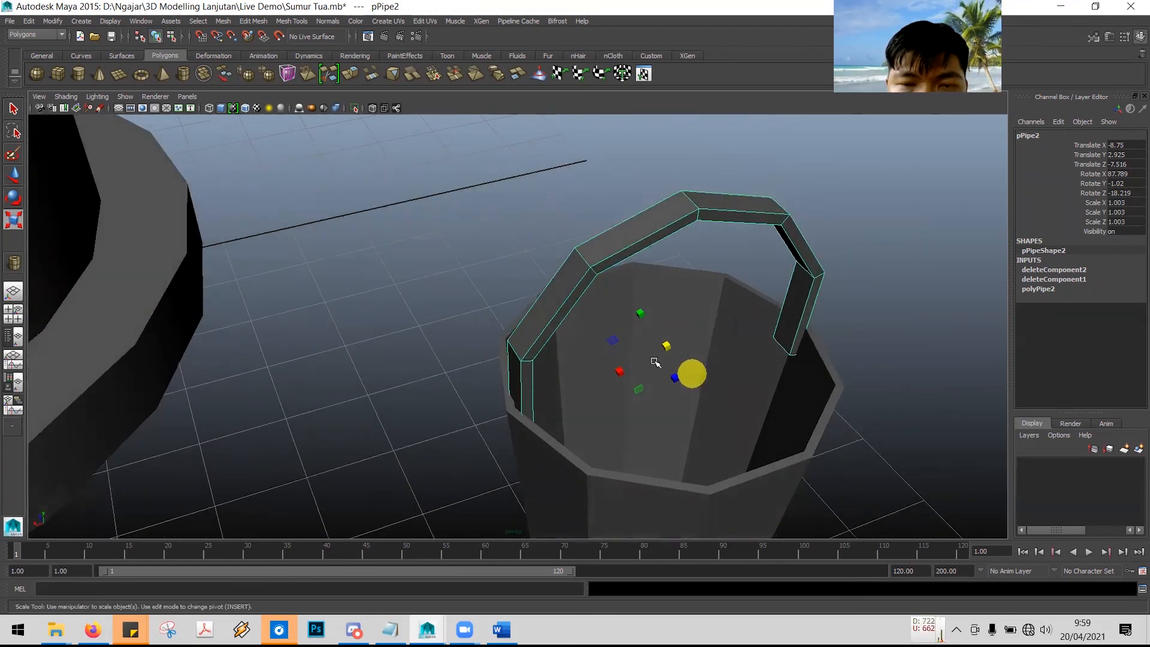
# - Rotate the handle on the bucket to about 95.601 in X, -15.413 in Y and -18.765 in Z
pyautogui.click(13, 198)
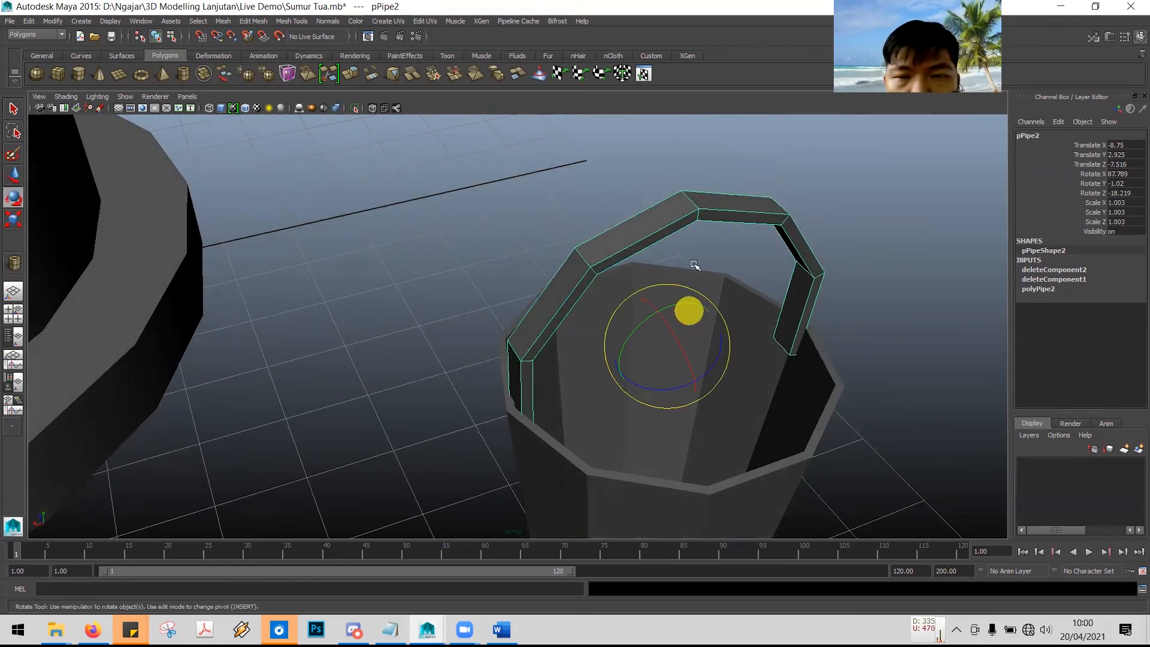
pyautogui.moveTo(726, 325); pyautogui.dragTo(761, 370)
pyautogui.hotkey('ctrl', 'z')
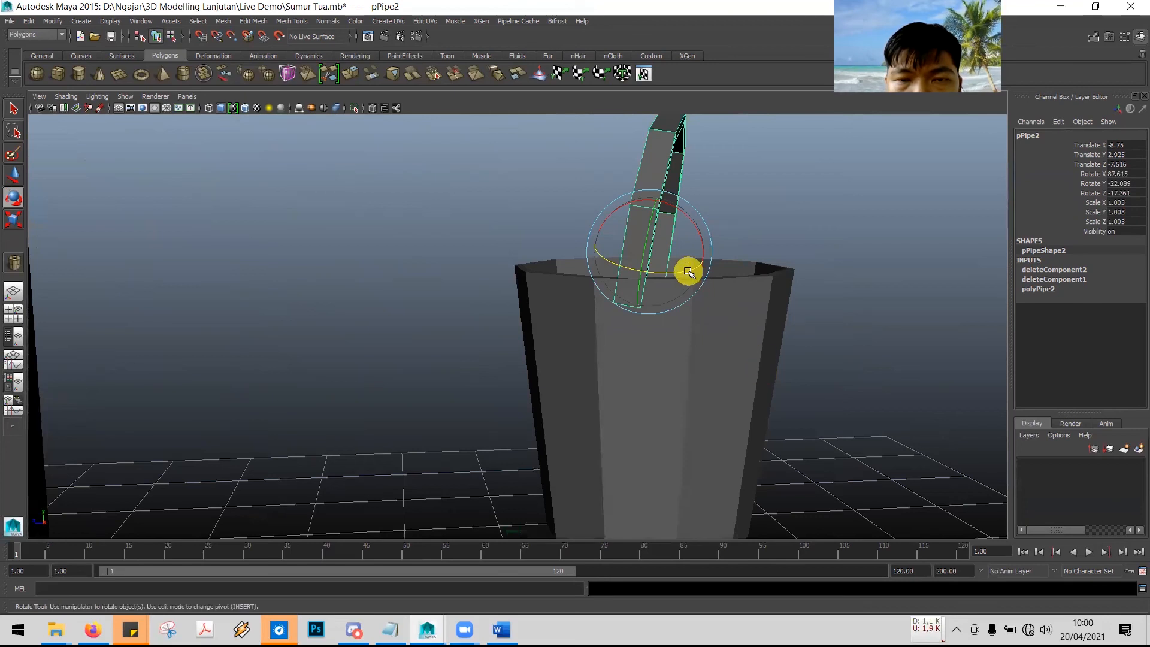
pyautogui.moveTo(689, 271); pyautogui.dragTo(690, 271)
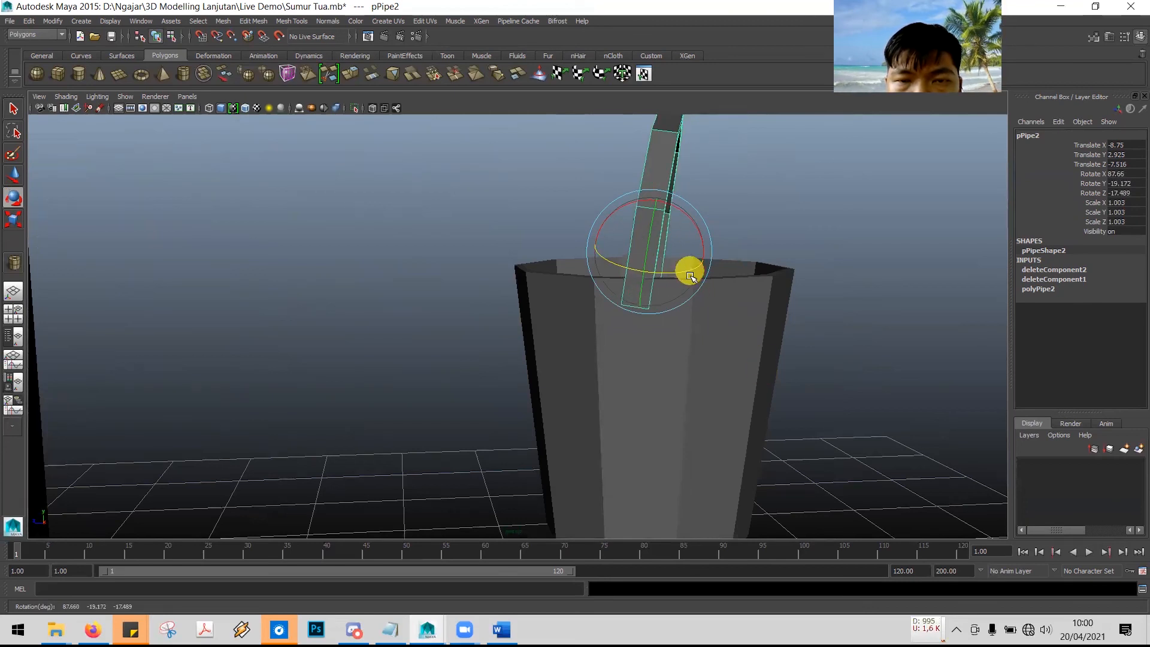
pyautogui.click(712, 253)
pyautogui.click(646, 207)
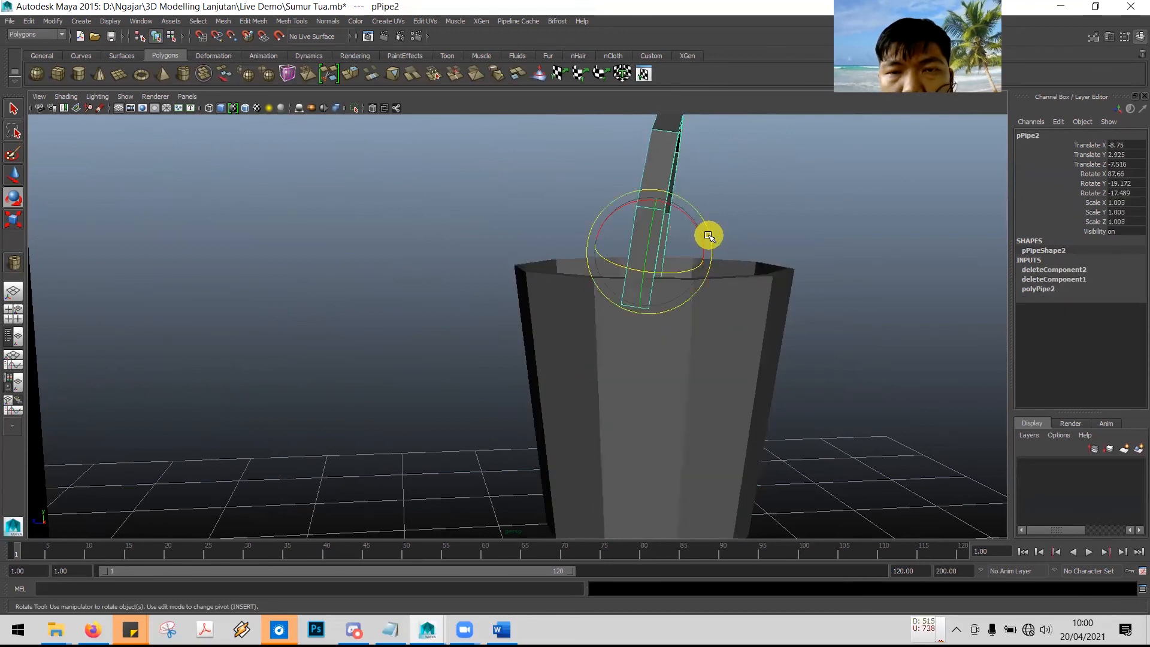
pyautogui.moveTo(706, 233); pyautogui.dragTo(707, 229)
pyautogui.keyDown('alt'); pyautogui.moveTo(803, 270); pyautogui.dragTo(695, 285); pyautogui.keyUp('alt')
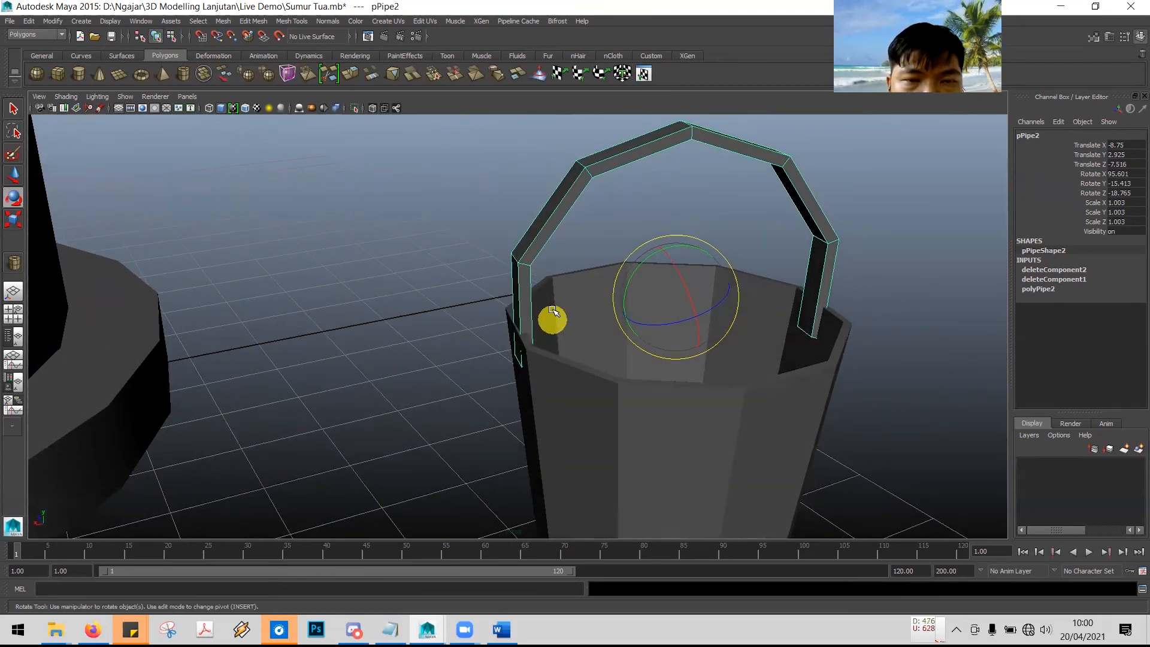
# - Move the vertices at the handle's end that pokes through the bucket wall inward along X, and return to object mode
pyautogui.rightClick(529, 299)
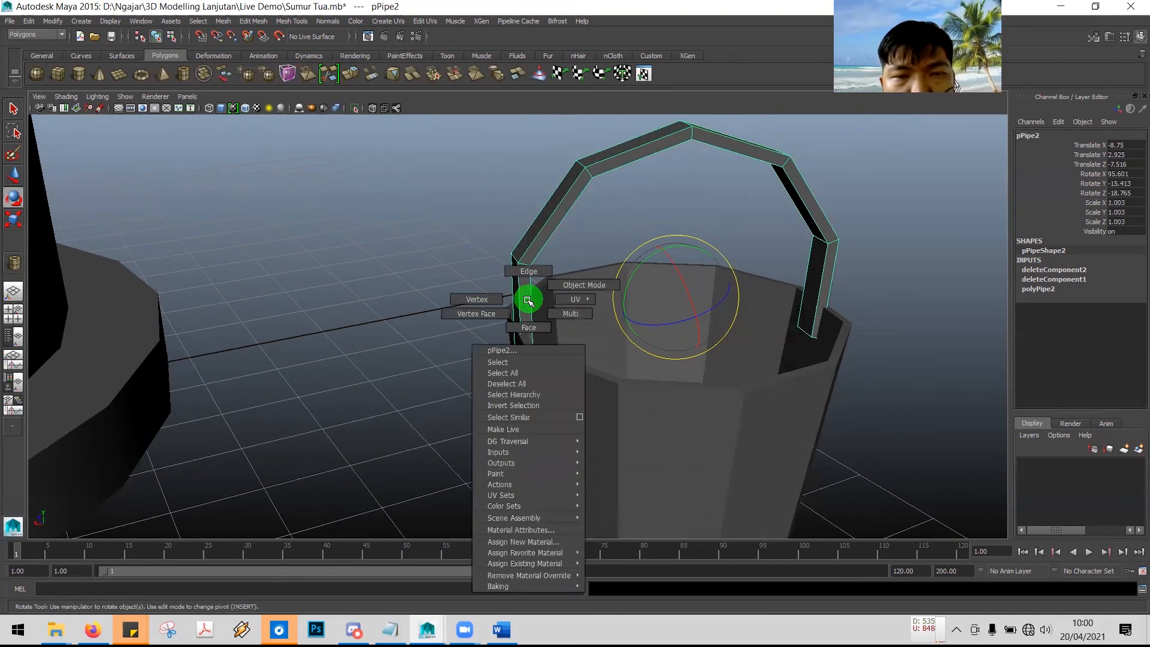
pyautogui.moveTo(513, 308); pyautogui.dragTo(487, 300, button='right')
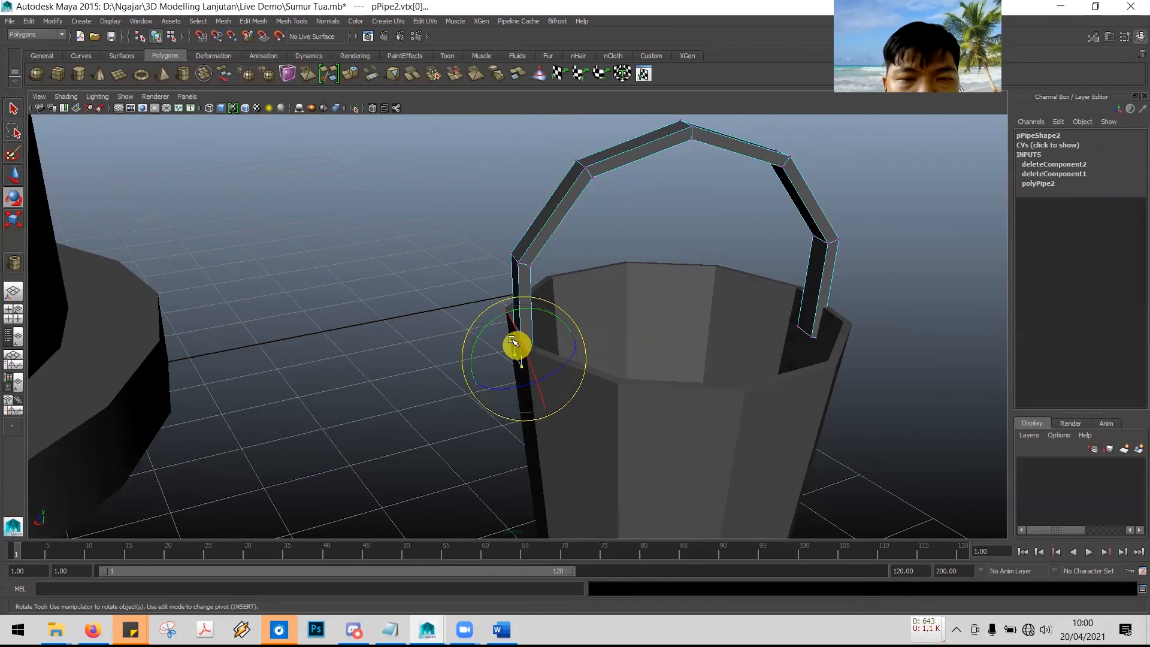
pyautogui.click(14, 114)
pyautogui.click(15, 174)
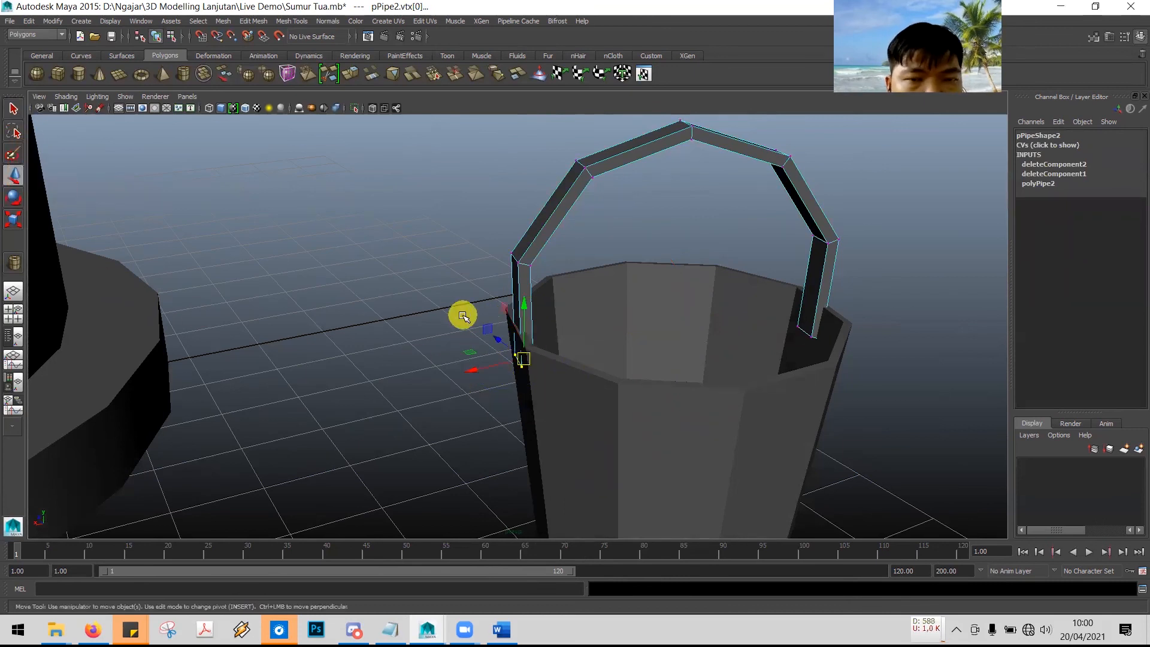
pyautogui.moveTo(472, 371); pyautogui.dragTo(475, 372)
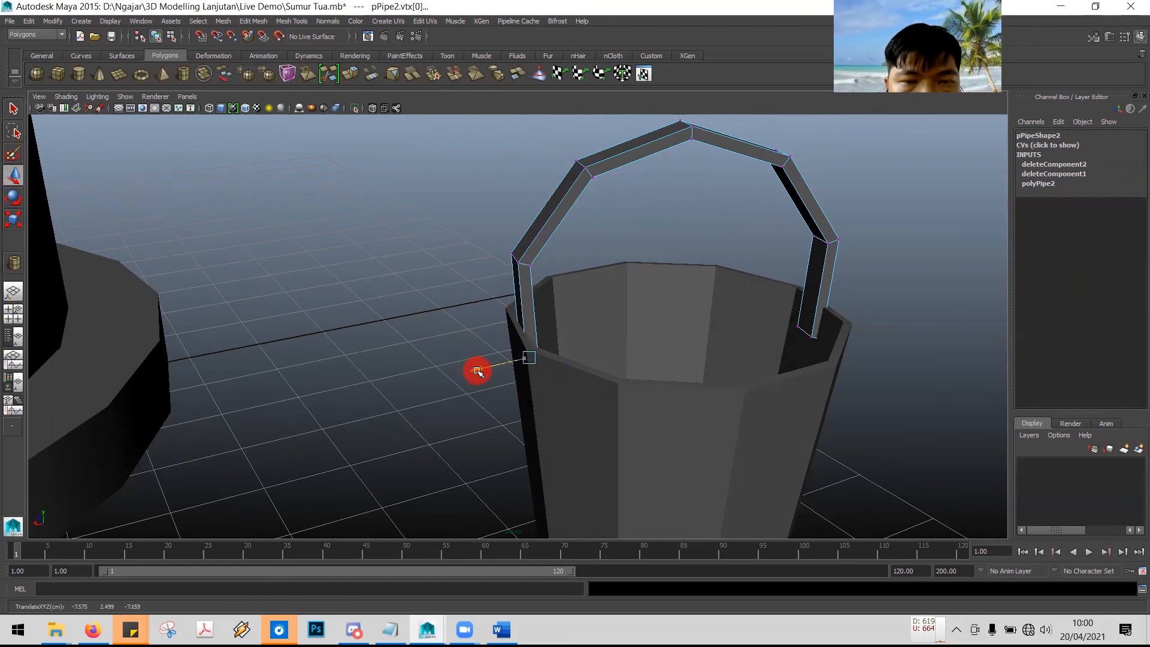
pyautogui.moveTo(477, 371); pyautogui.dragTo(477, 371)
pyautogui.click(13, 111)
pyautogui.keyDown('alt'); pyautogui.moveTo(437, 412); pyautogui.dragTo(521, 390); pyautogui.keyUp('alt')
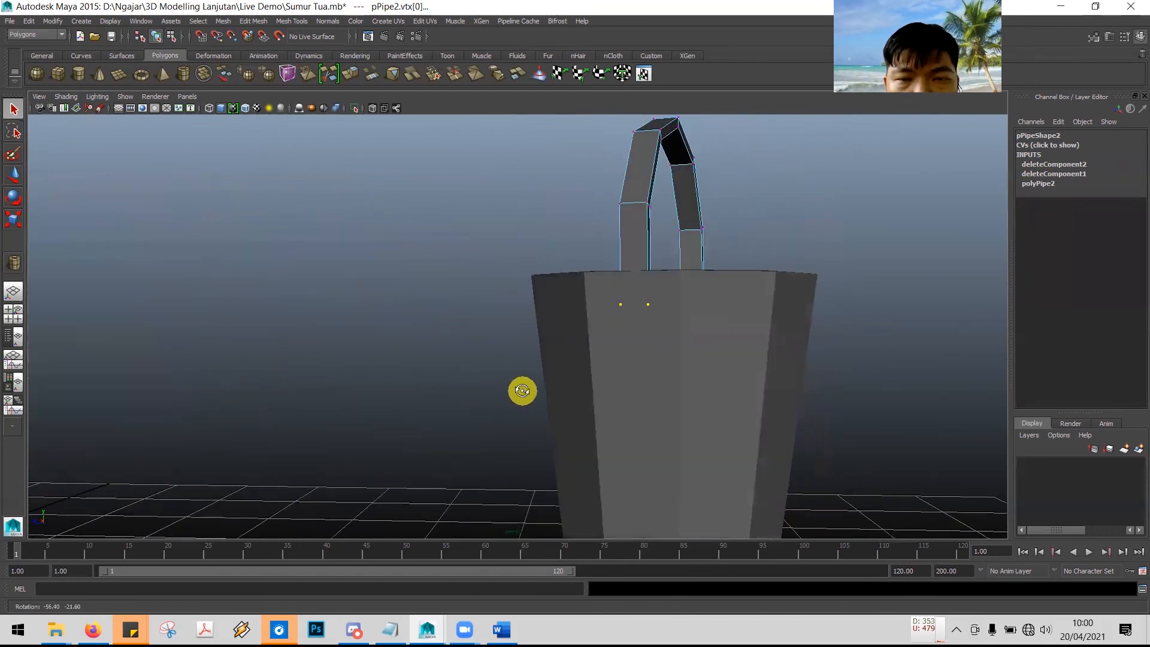
pyautogui.click(836, 234)
pyautogui.moveTo(689, 193); pyautogui.dragTo(725, 183, button='right')
pyautogui.keyDown('alt'); pyautogui.moveTo(682, 316); pyautogui.dragTo(703, 280); pyautogui.keyUp('alt')
# - Read step 62 of the Word tutorial on making the bucket's rope, and return to Maya
pyautogui.hotkey('alt', 'Tab')
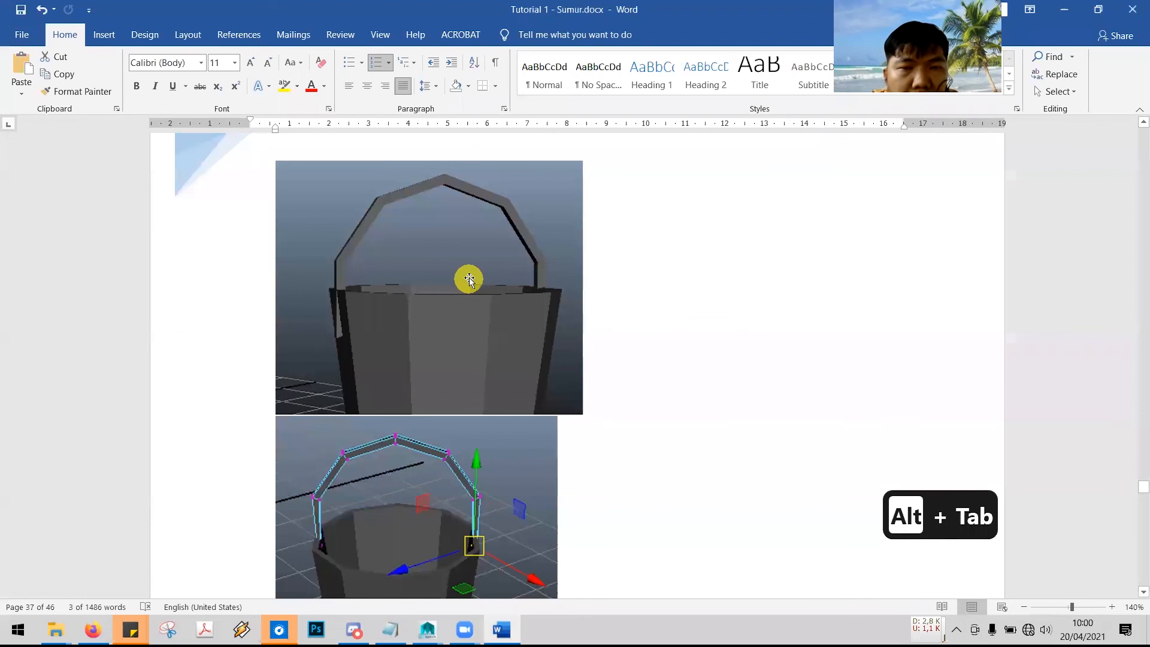
pyautogui.scroll(-8, 593, 327)
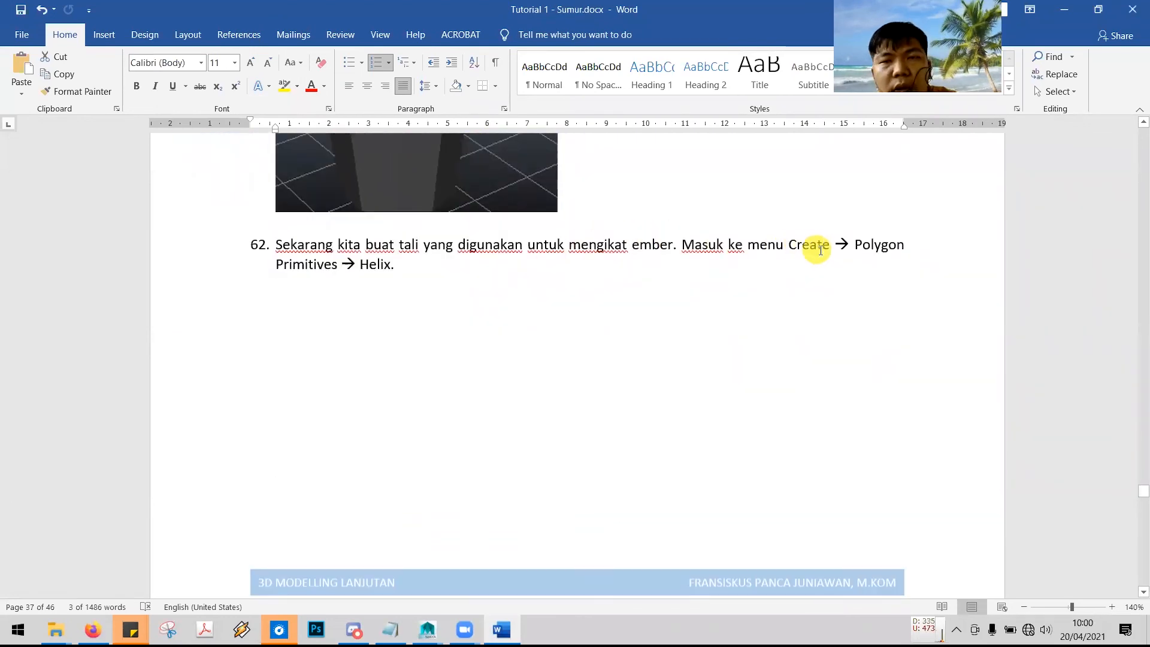
pyautogui.hotkey('alt', 'Tab')
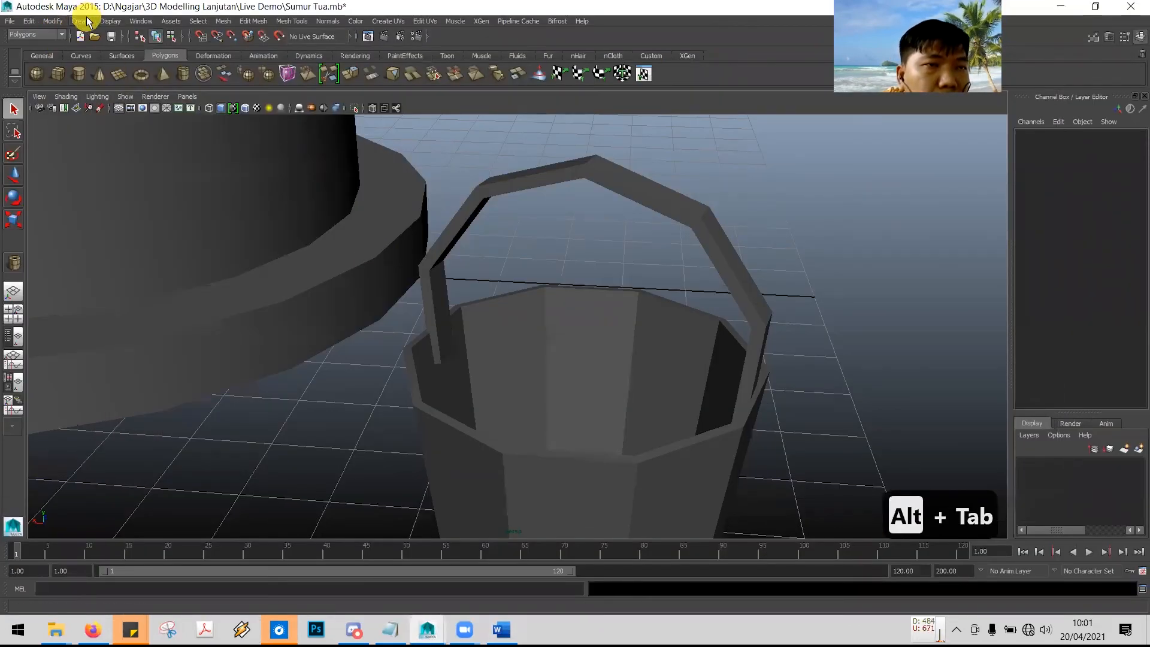
pyautogui.click(82, 22)
pyautogui.press('Escape')
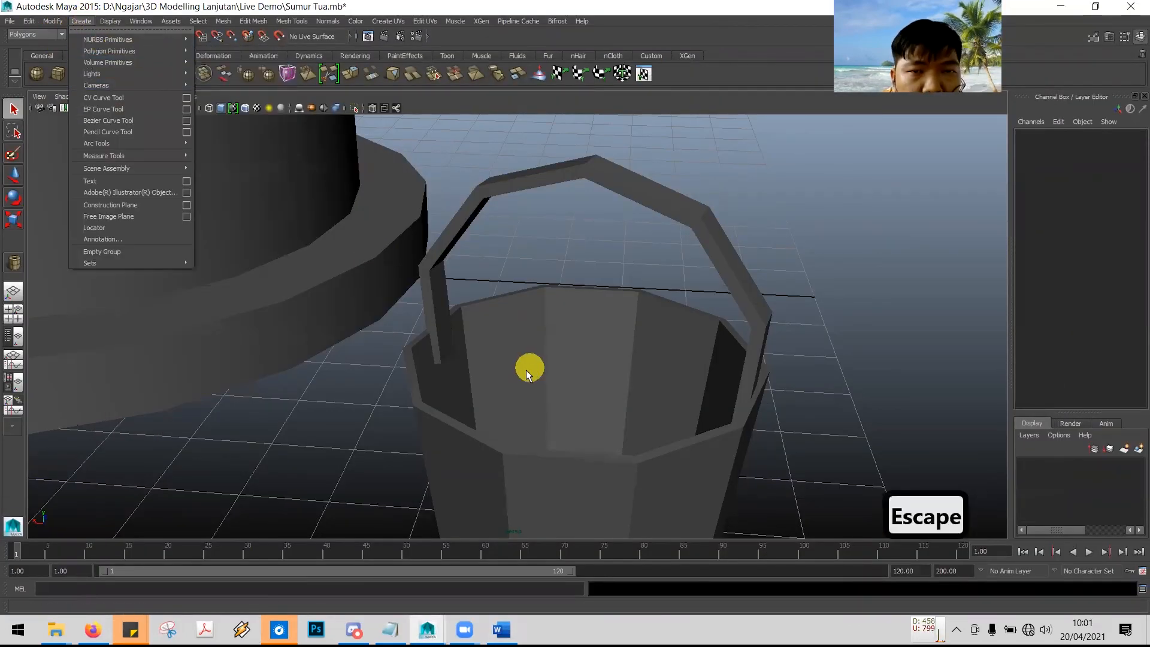
pyautogui.press('Escape')
# - Examine the whole well with its roof, posts and crank in the perspective view
pyautogui.scroll(-8, 527, 371)
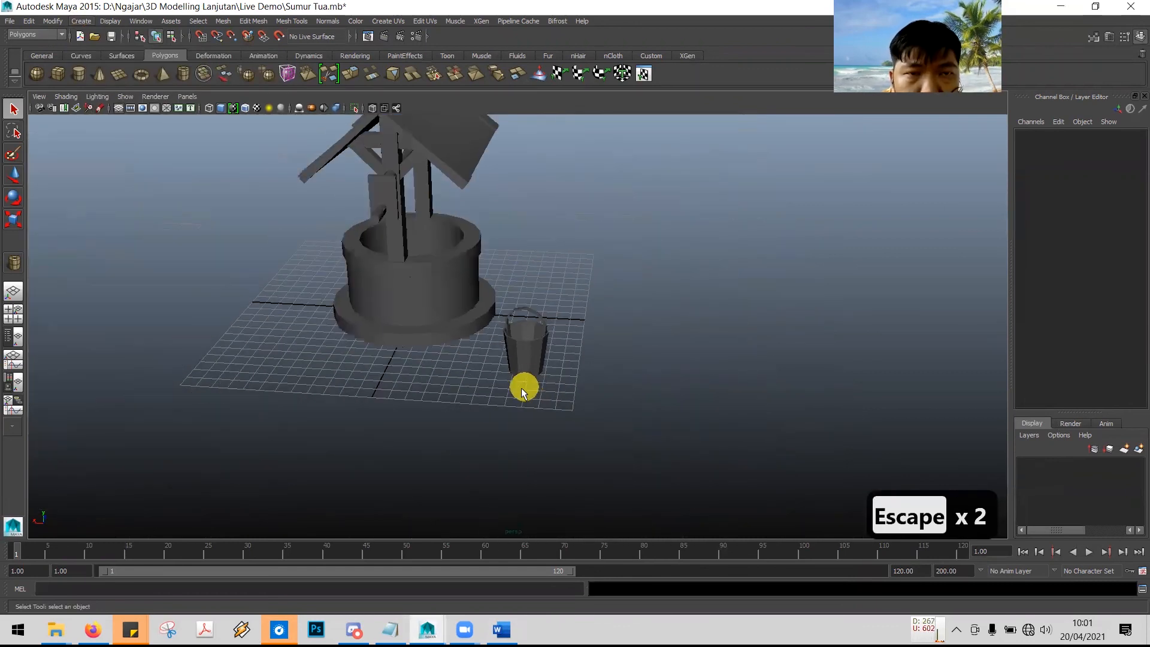
pyautogui.keyDown('alt'); pyautogui.moveTo(435, 366); pyautogui.dragTo(621, 378); pyautogui.keyUp('alt')
pyautogui.keyDown('alt'); pyautogui.moveTo(473, 314); pyautogui.dragTo(516, 322); pyautogui.keyUp('alt')
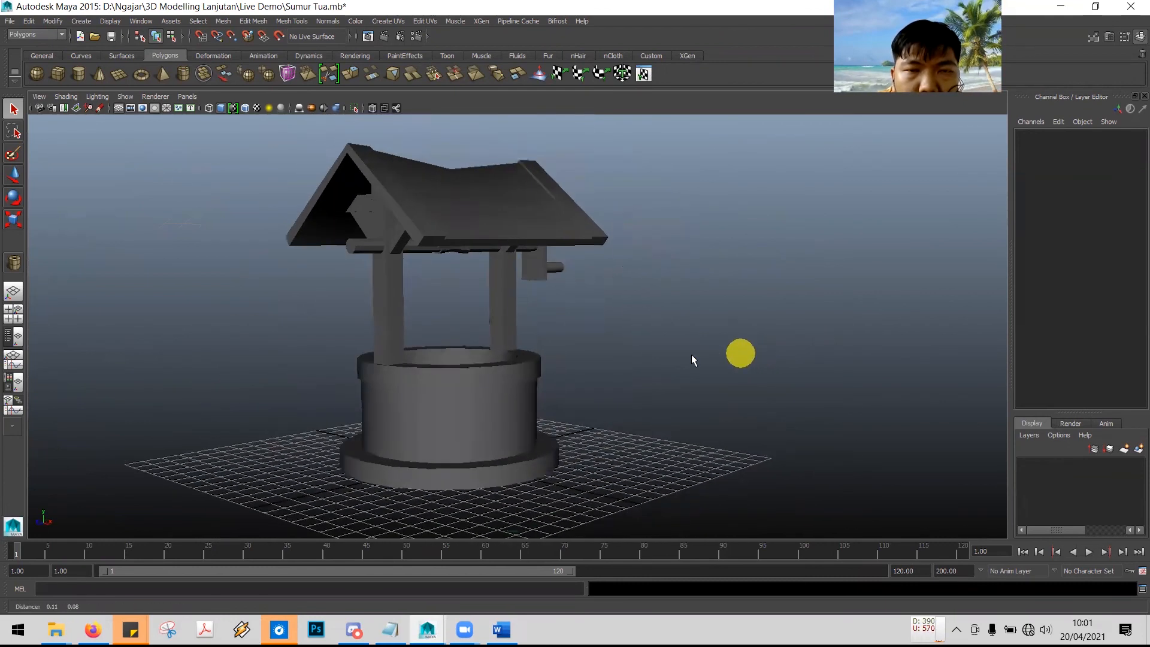